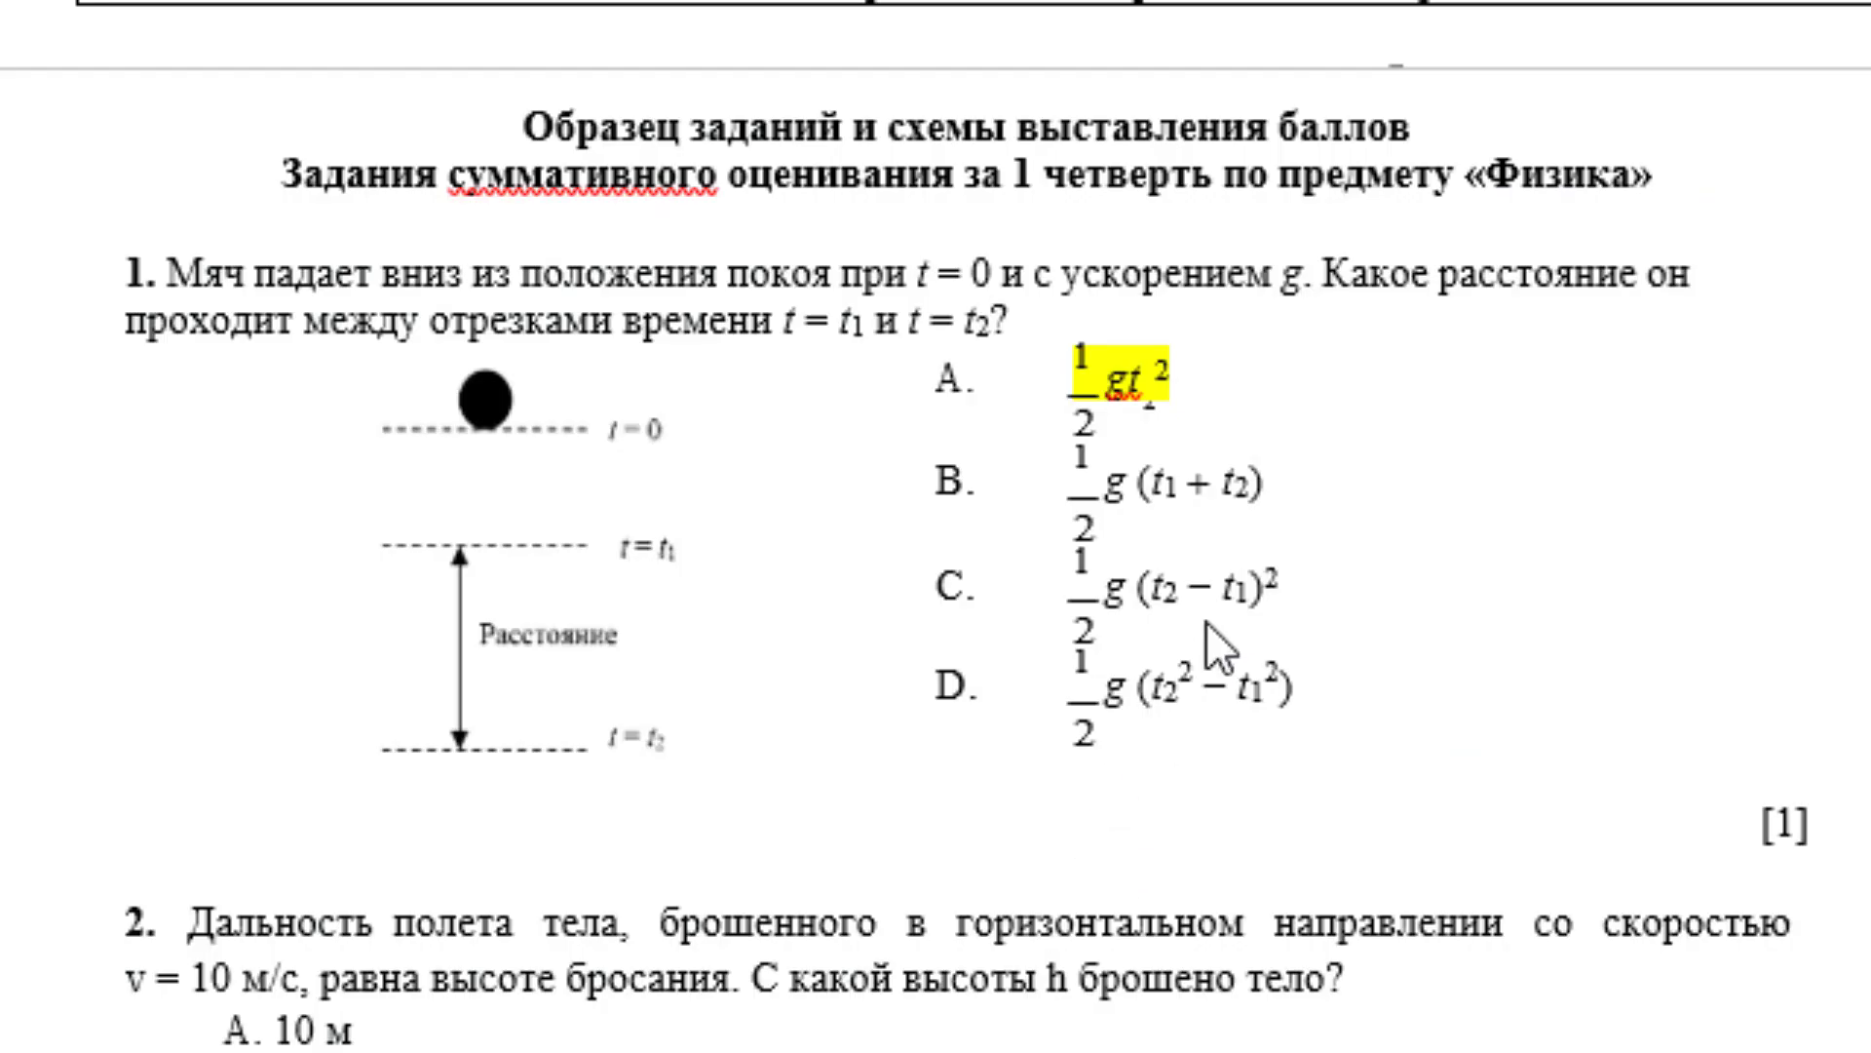
- Clear the yellow highlight from option A and highlight answer D for question 1
{"action": "left_click", "coordinate": [1195, 524]}
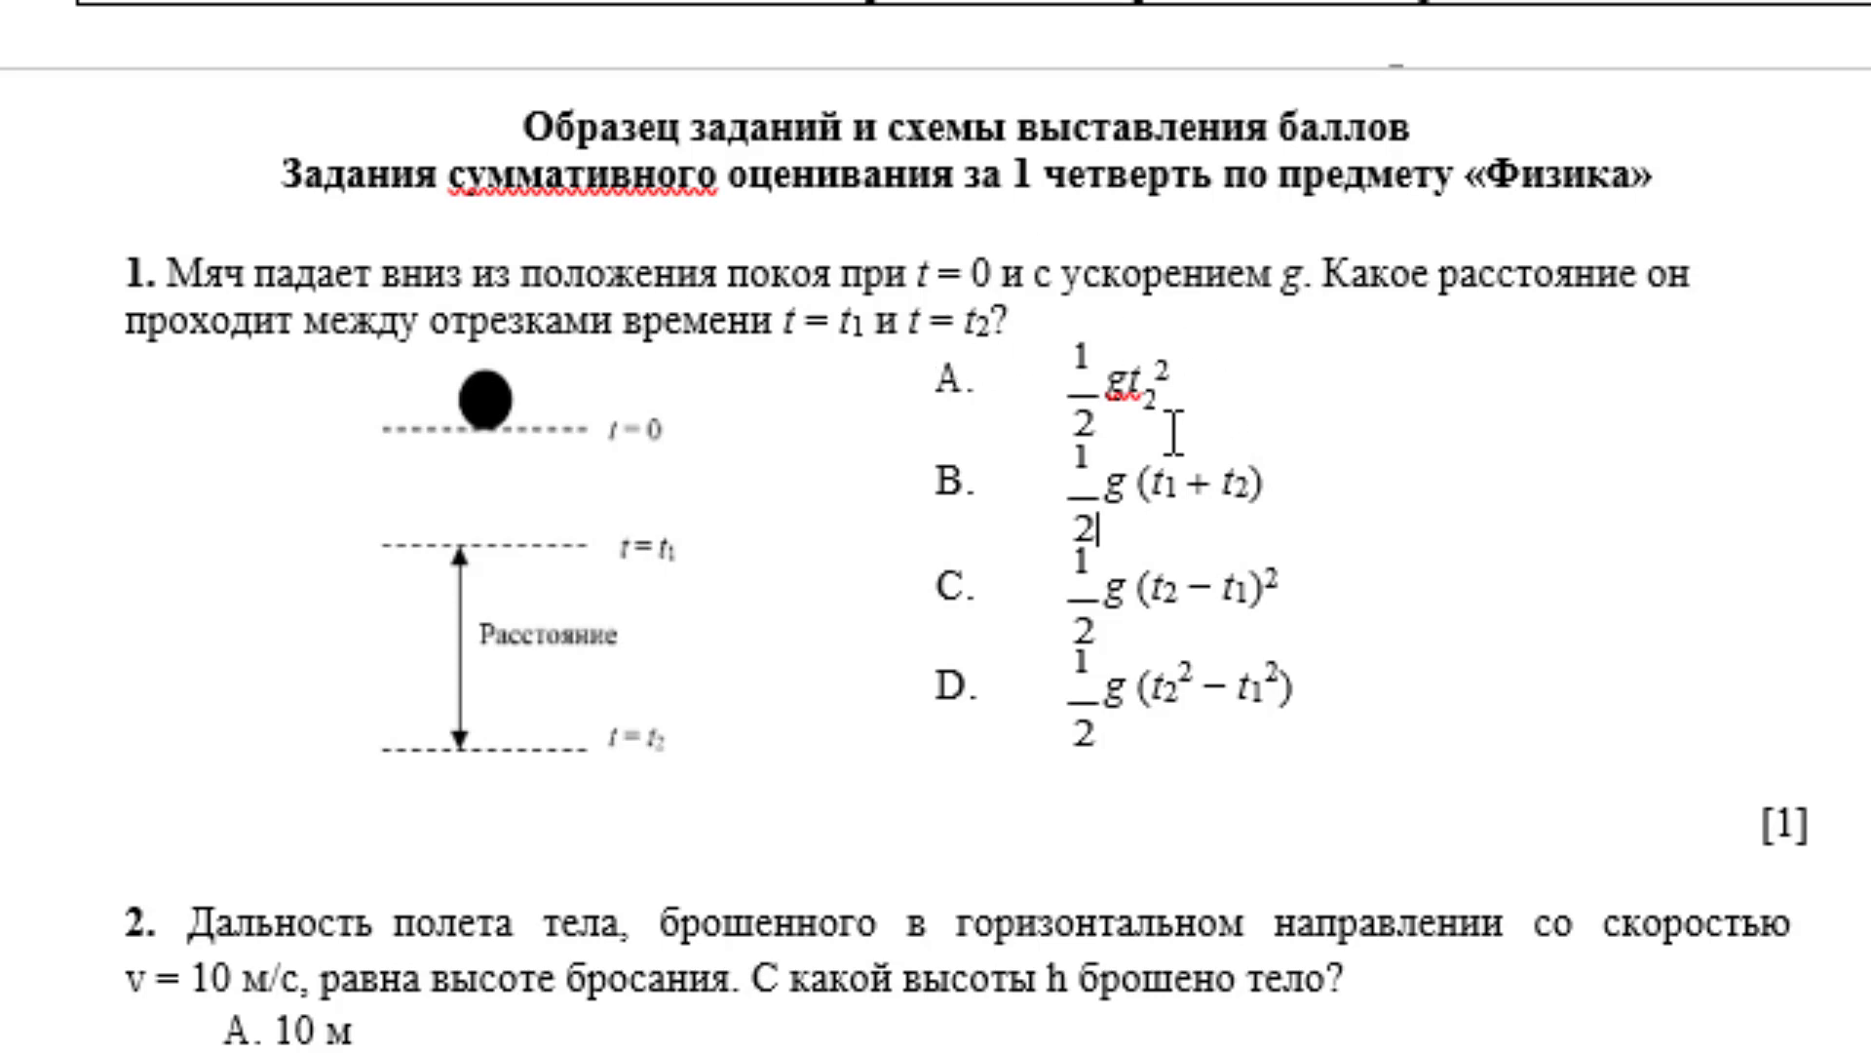
{"action": "left_click_drag", "start_coordinate": [1067, 678], "coordinate": [1326, 682]}
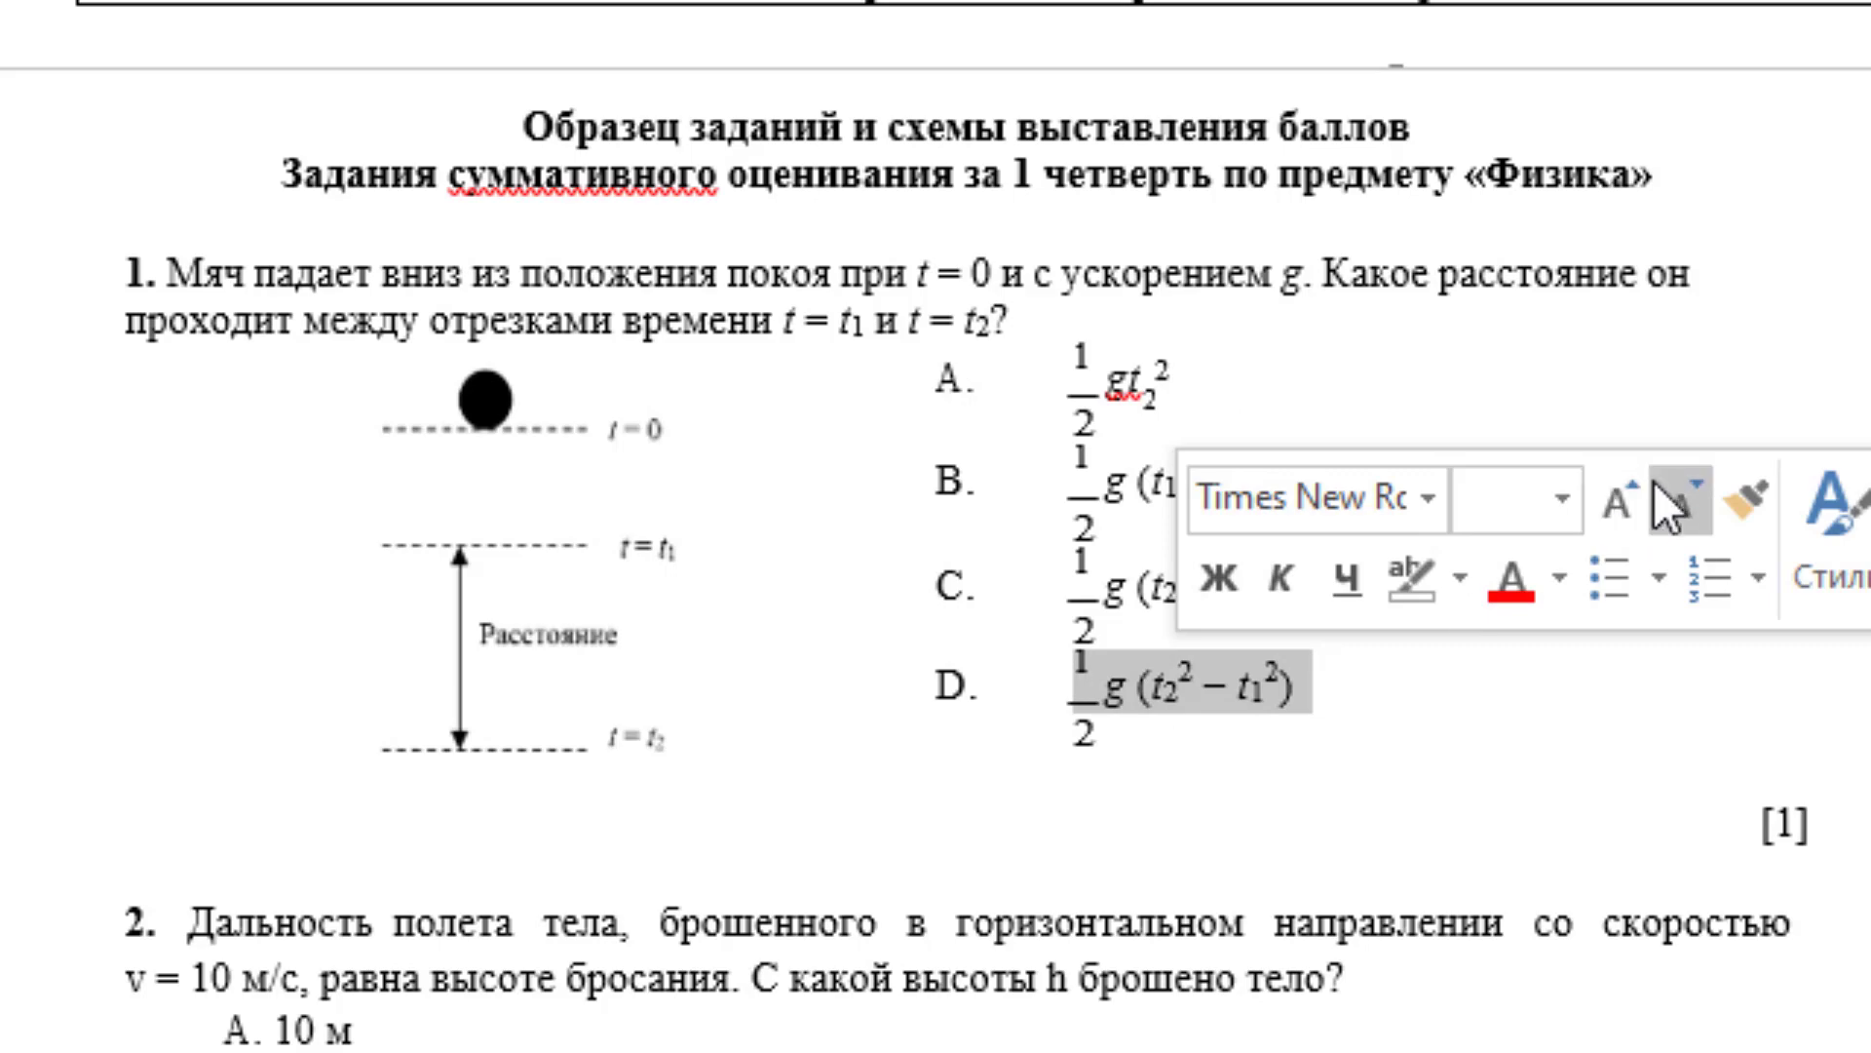
{"action": "left_click", "coordinate": [1460, 576]}
{"action": "left_click", "coordinate": [1433, 657]}
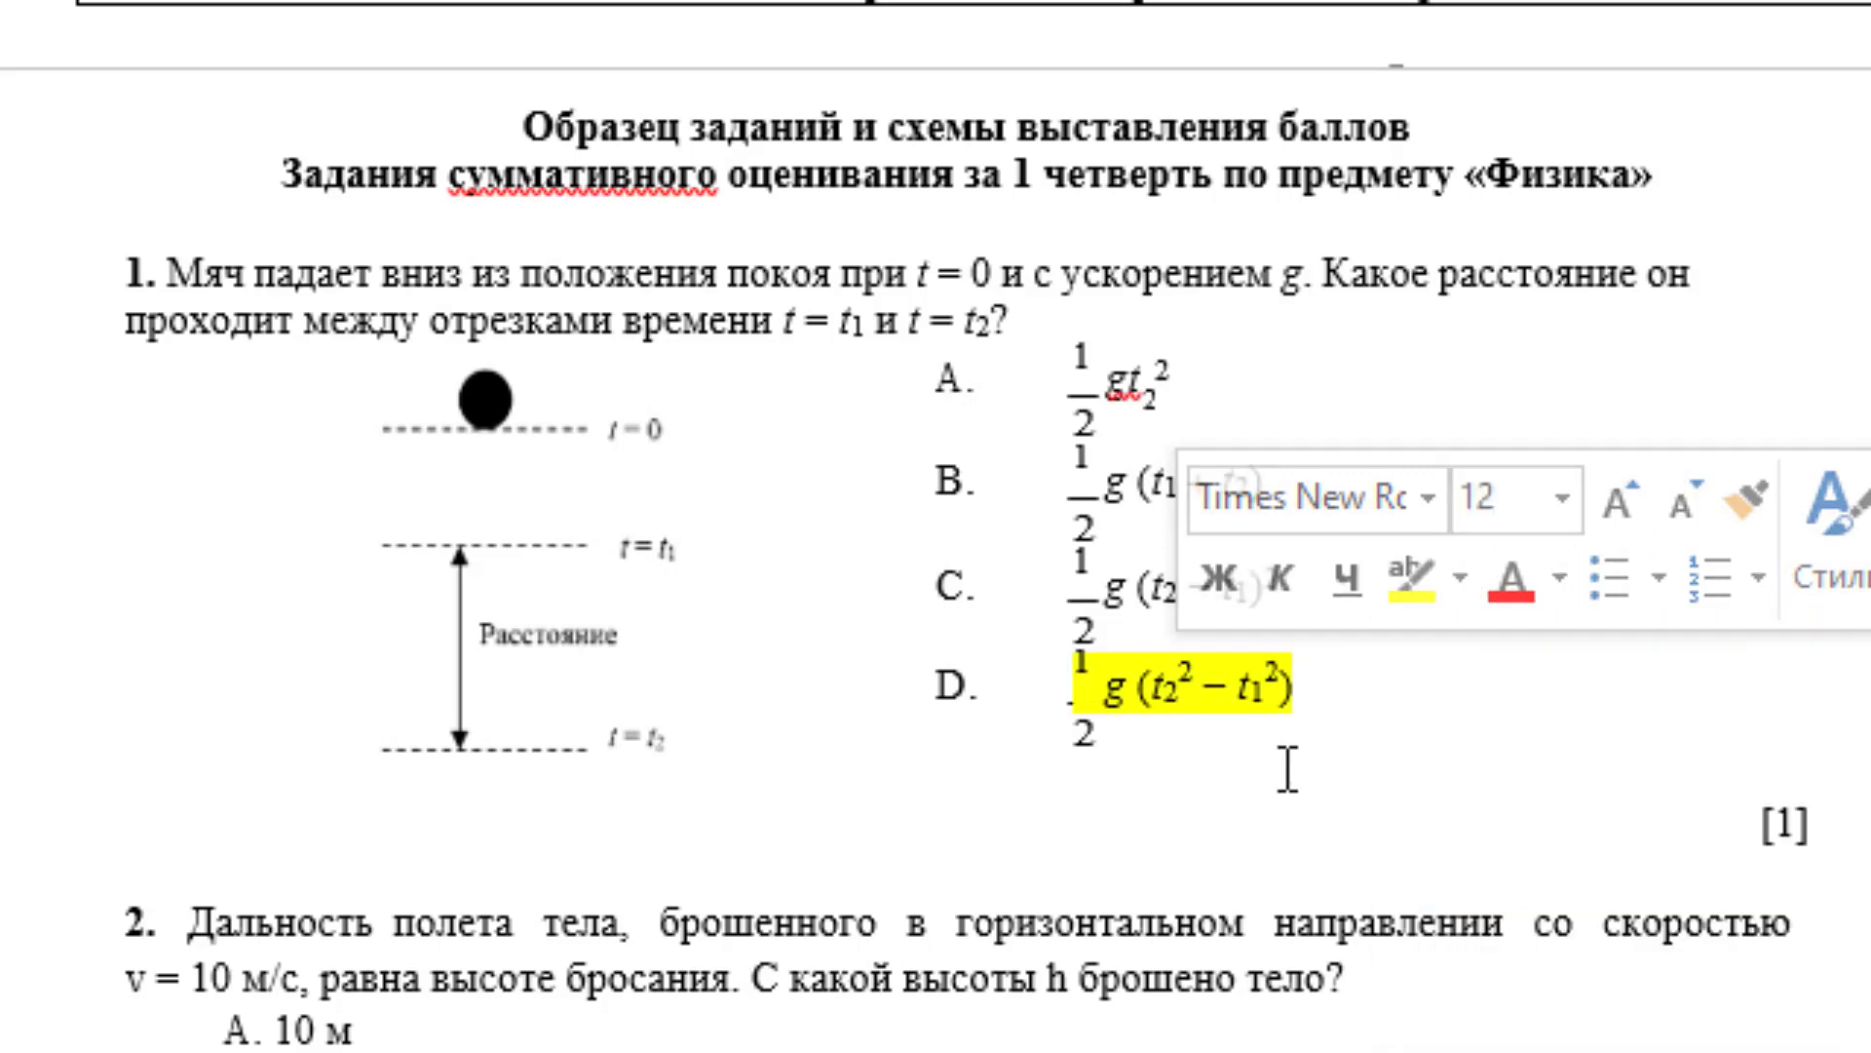
{"action": "scroll", "coordinate": [1080, 794], "scroll_direction": "down", "scroll_amount": 3}
{"action": "scroll", "coordinate": [1078, 790], "scroll_direction": "down", "scroll_amount": 2}
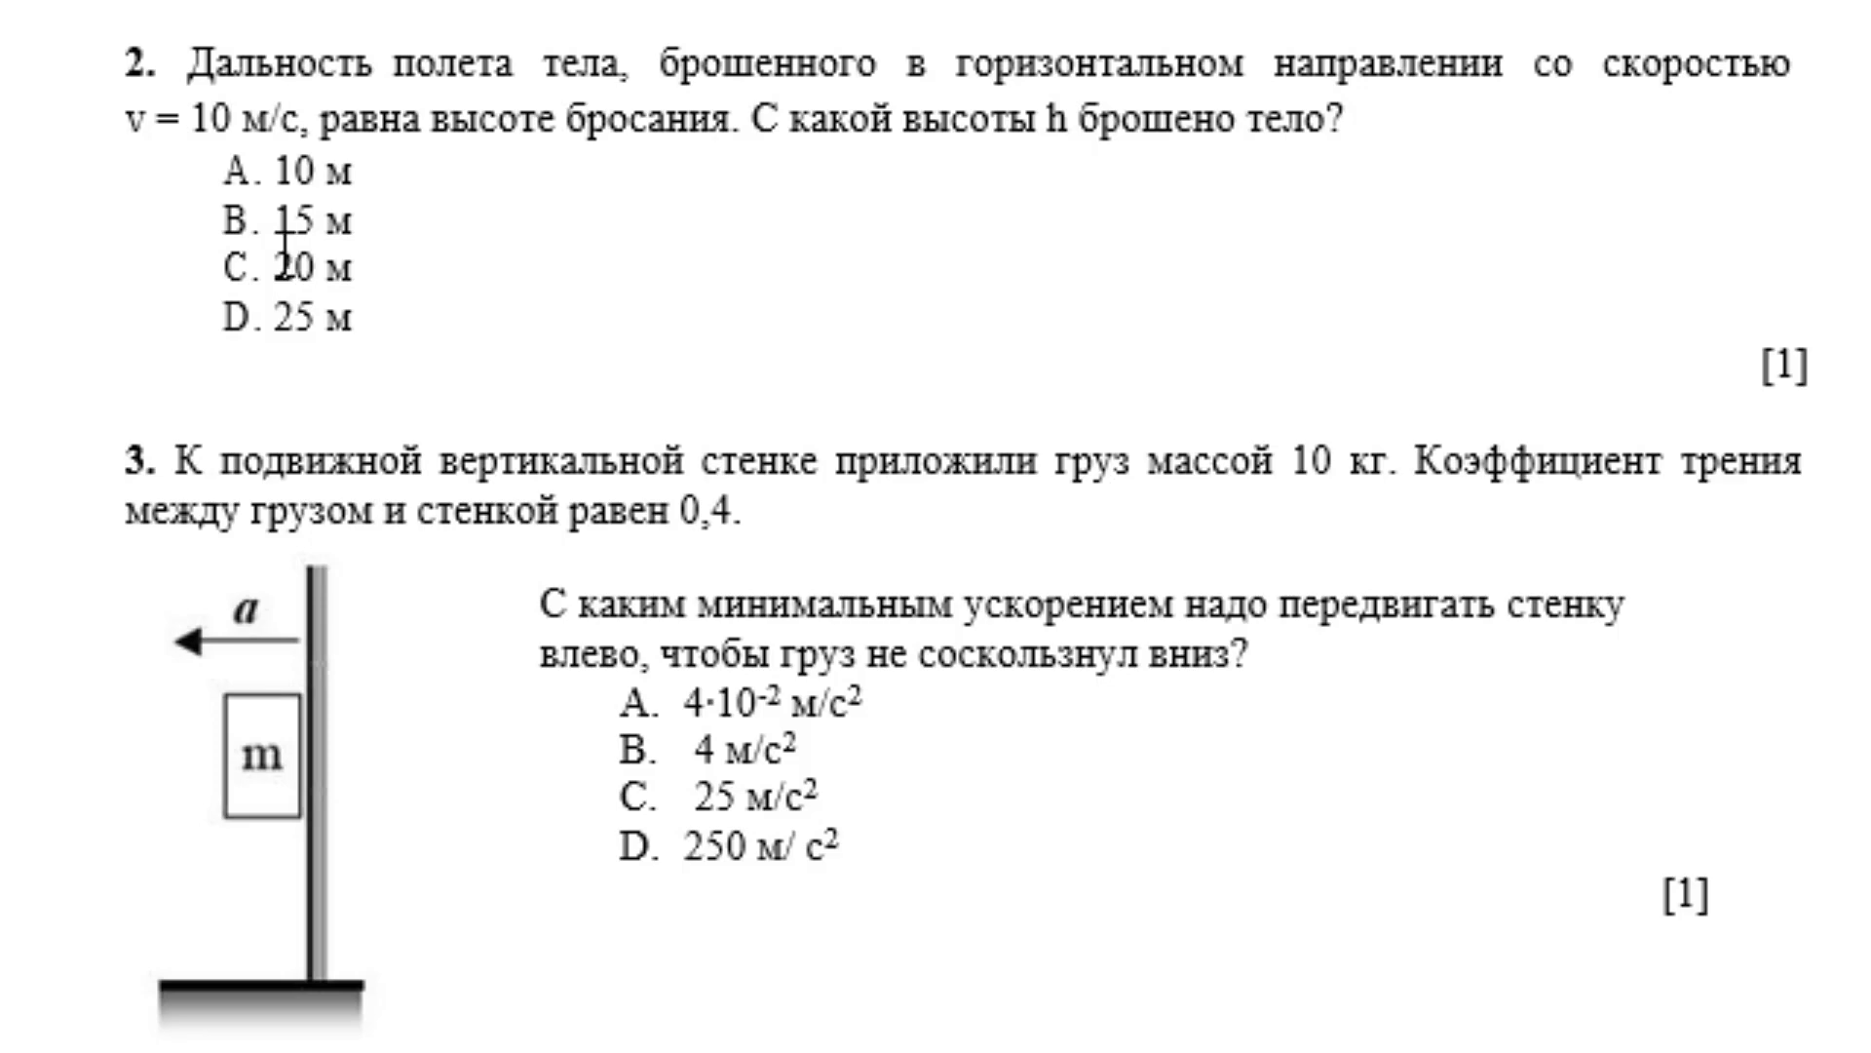
- Highlight 20 м for question 2 and 25 м/с² for question 3 in yellow
{"action": "left_click_drag", "start_coordinate": [278, 265], "coordinate": [384, 268]}
{"action": "left_click", "coordinate": [624, 152]}
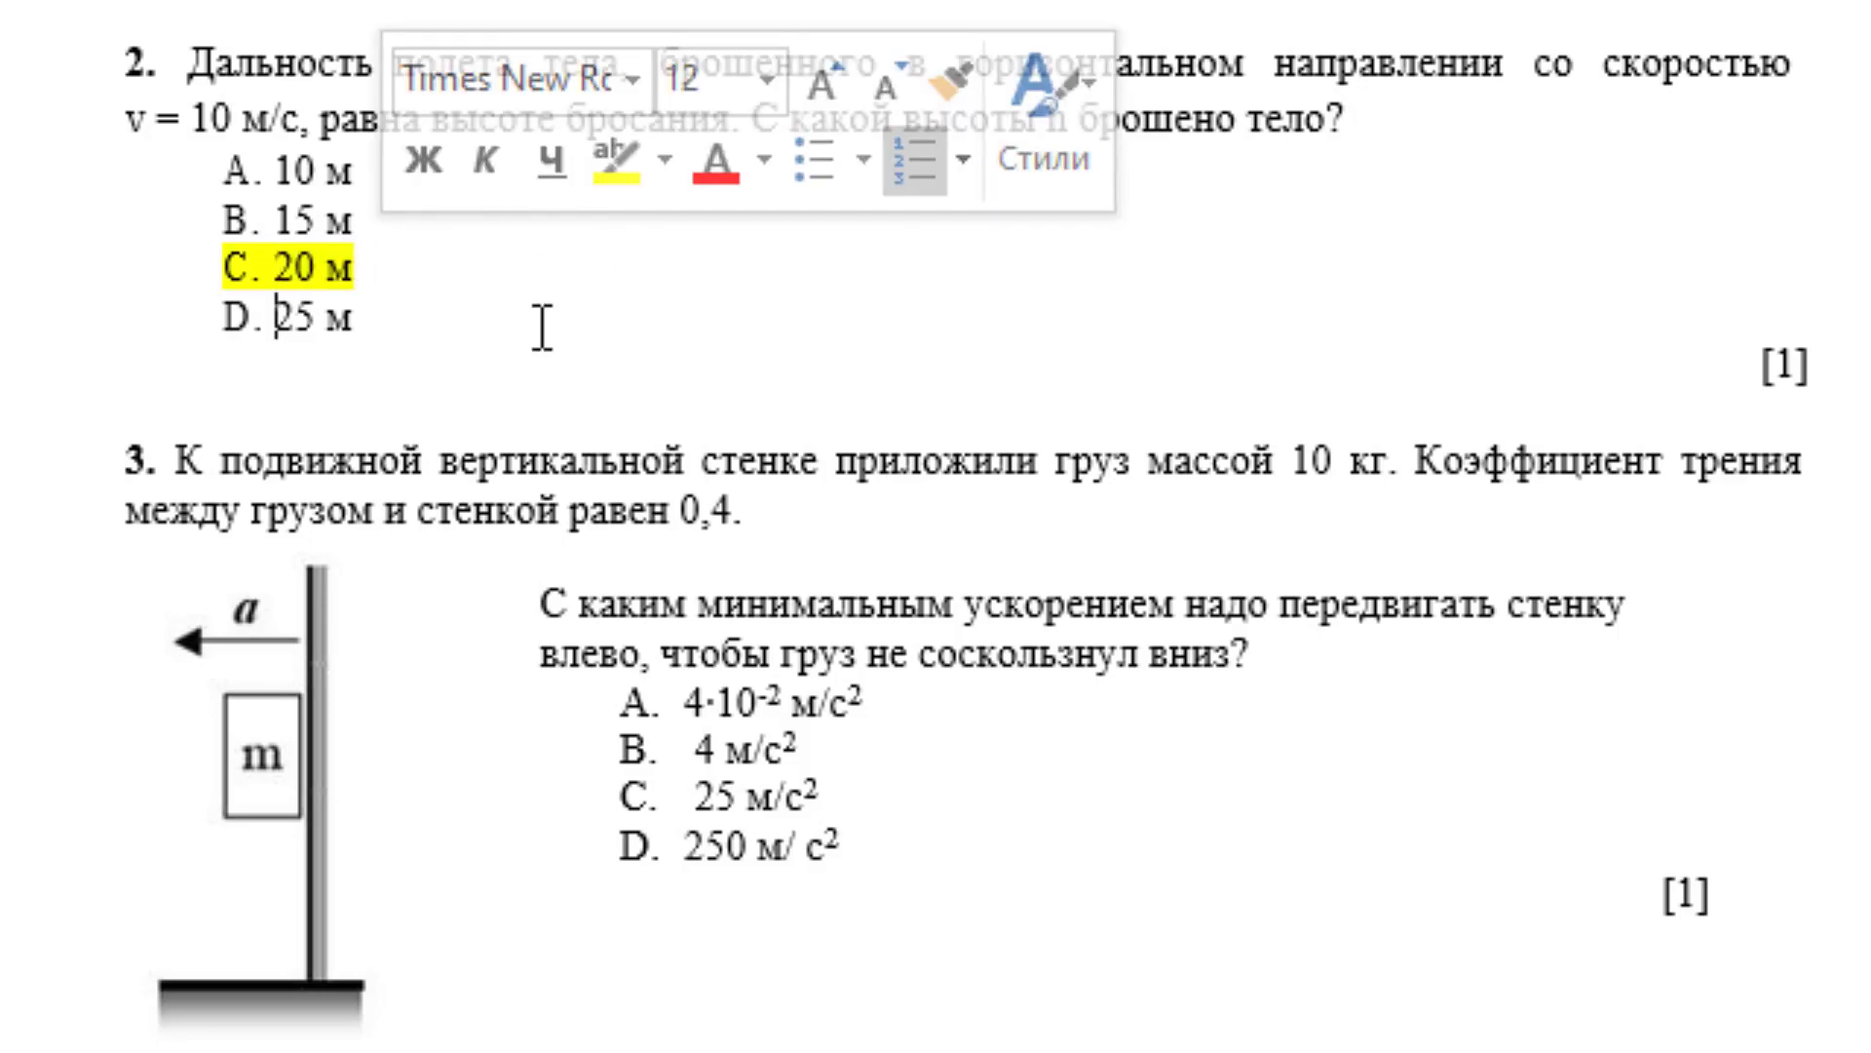
{"action": "scroll", "coordinate": [505, 381], "scroll_direction": "down", "scroll_amount": 3}
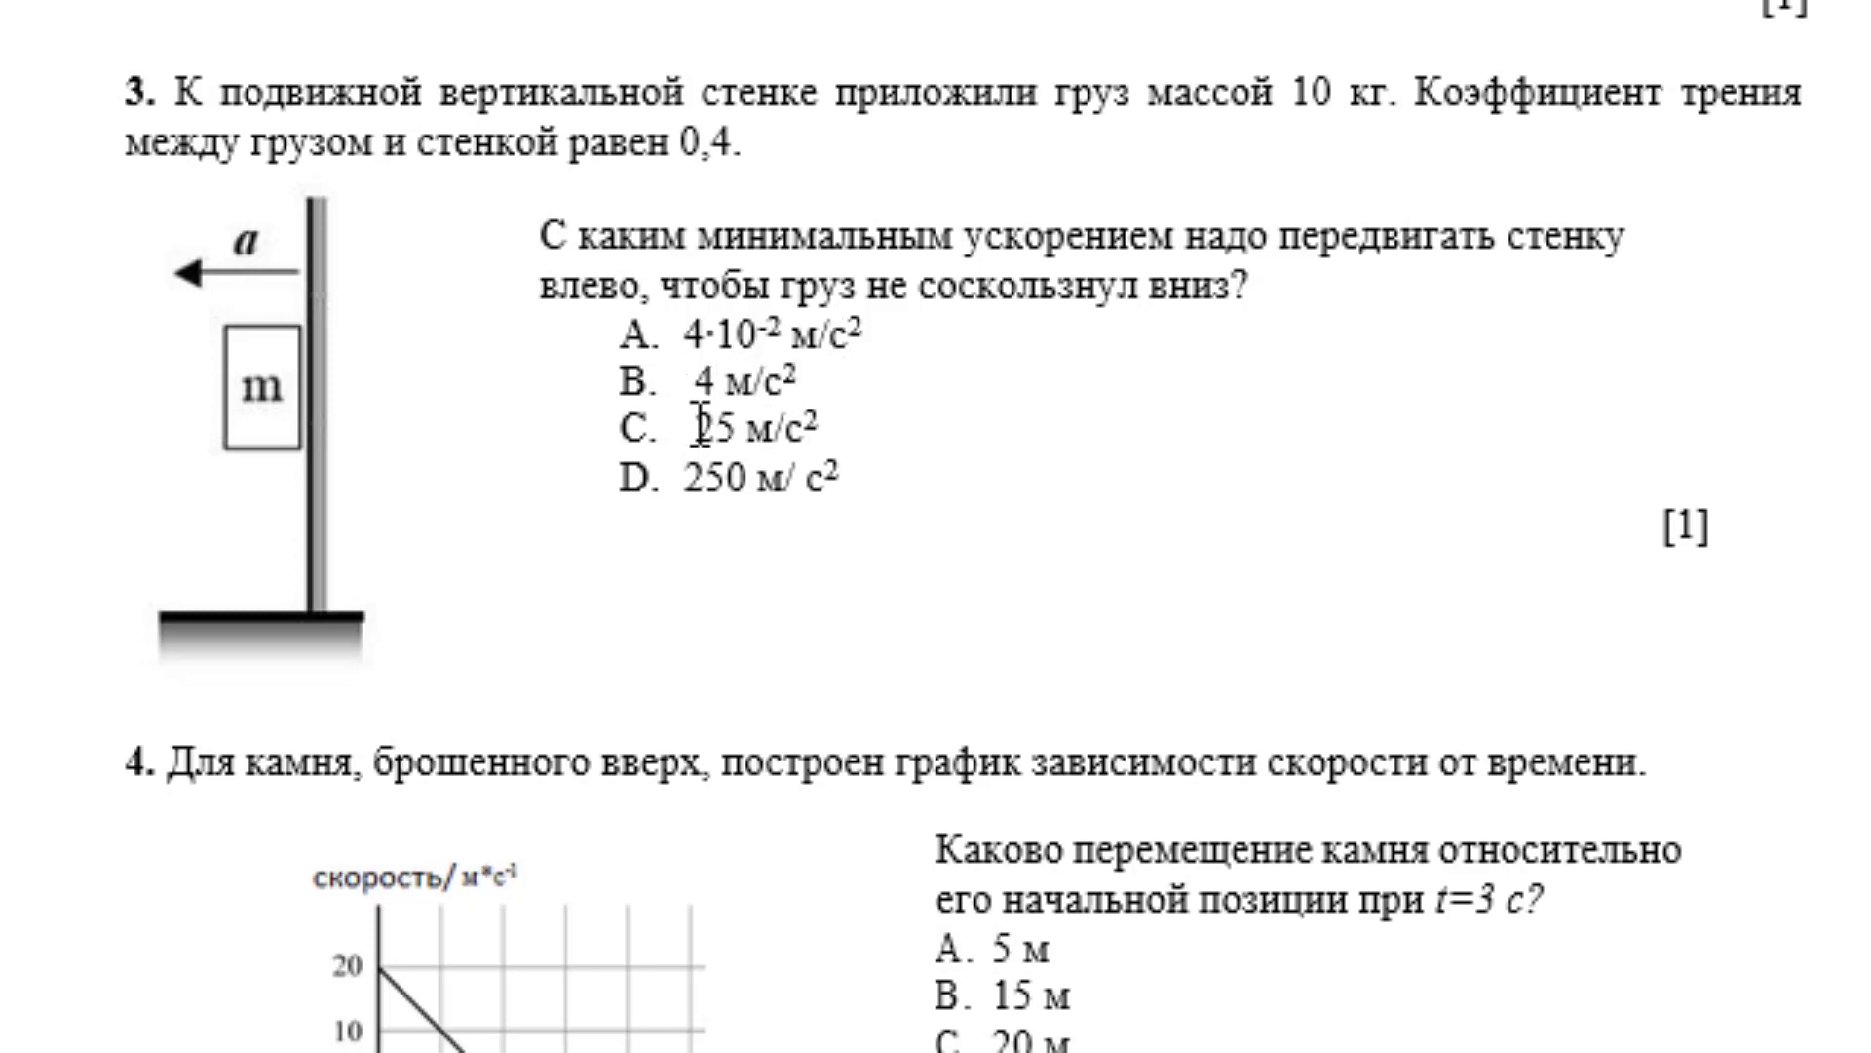
{"action": "left_click_drag", "start_coordinate": [700, 424], "coordinate": [828, 429]}
{"action": "left_click", "coordinate": [1072, 316]}
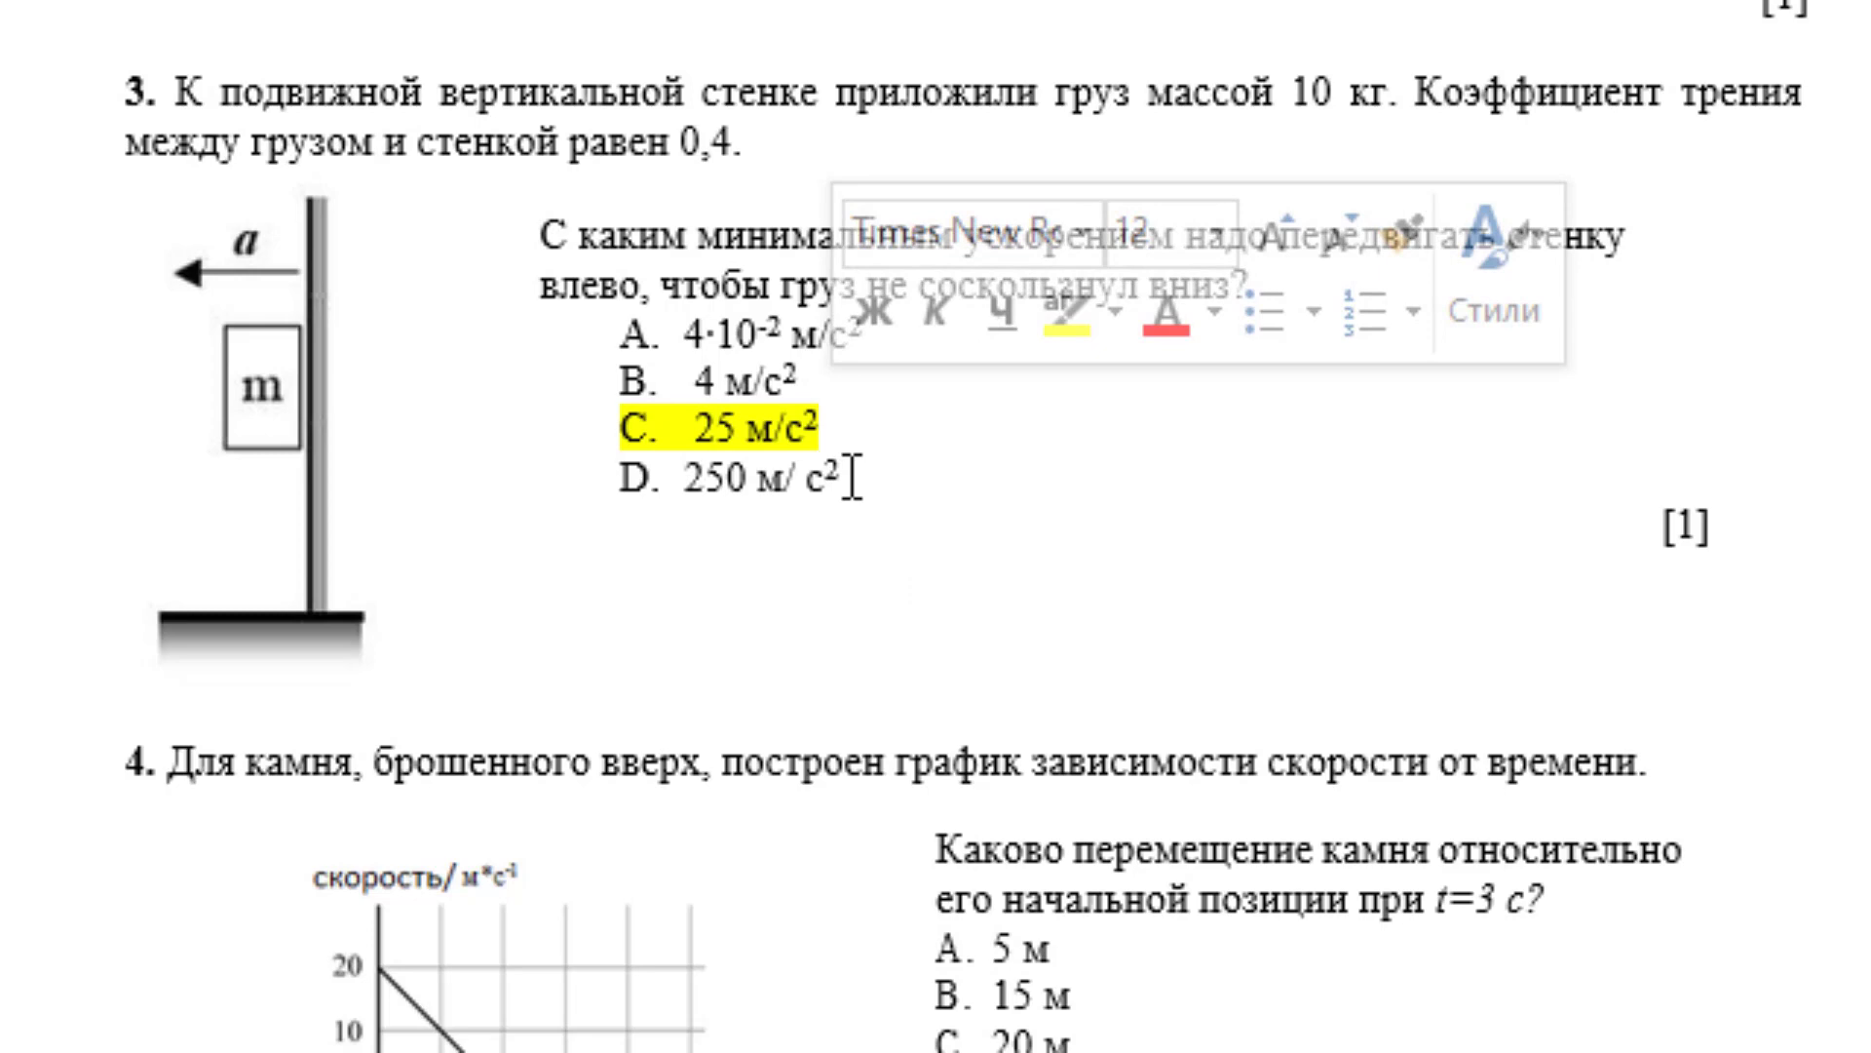
- Highlight answer B, 15 м, for question 4 in yellow
{"action": "scroll", "coordinate": [853, 478], "scroll_direction": "down", "scroll_amount": 3}
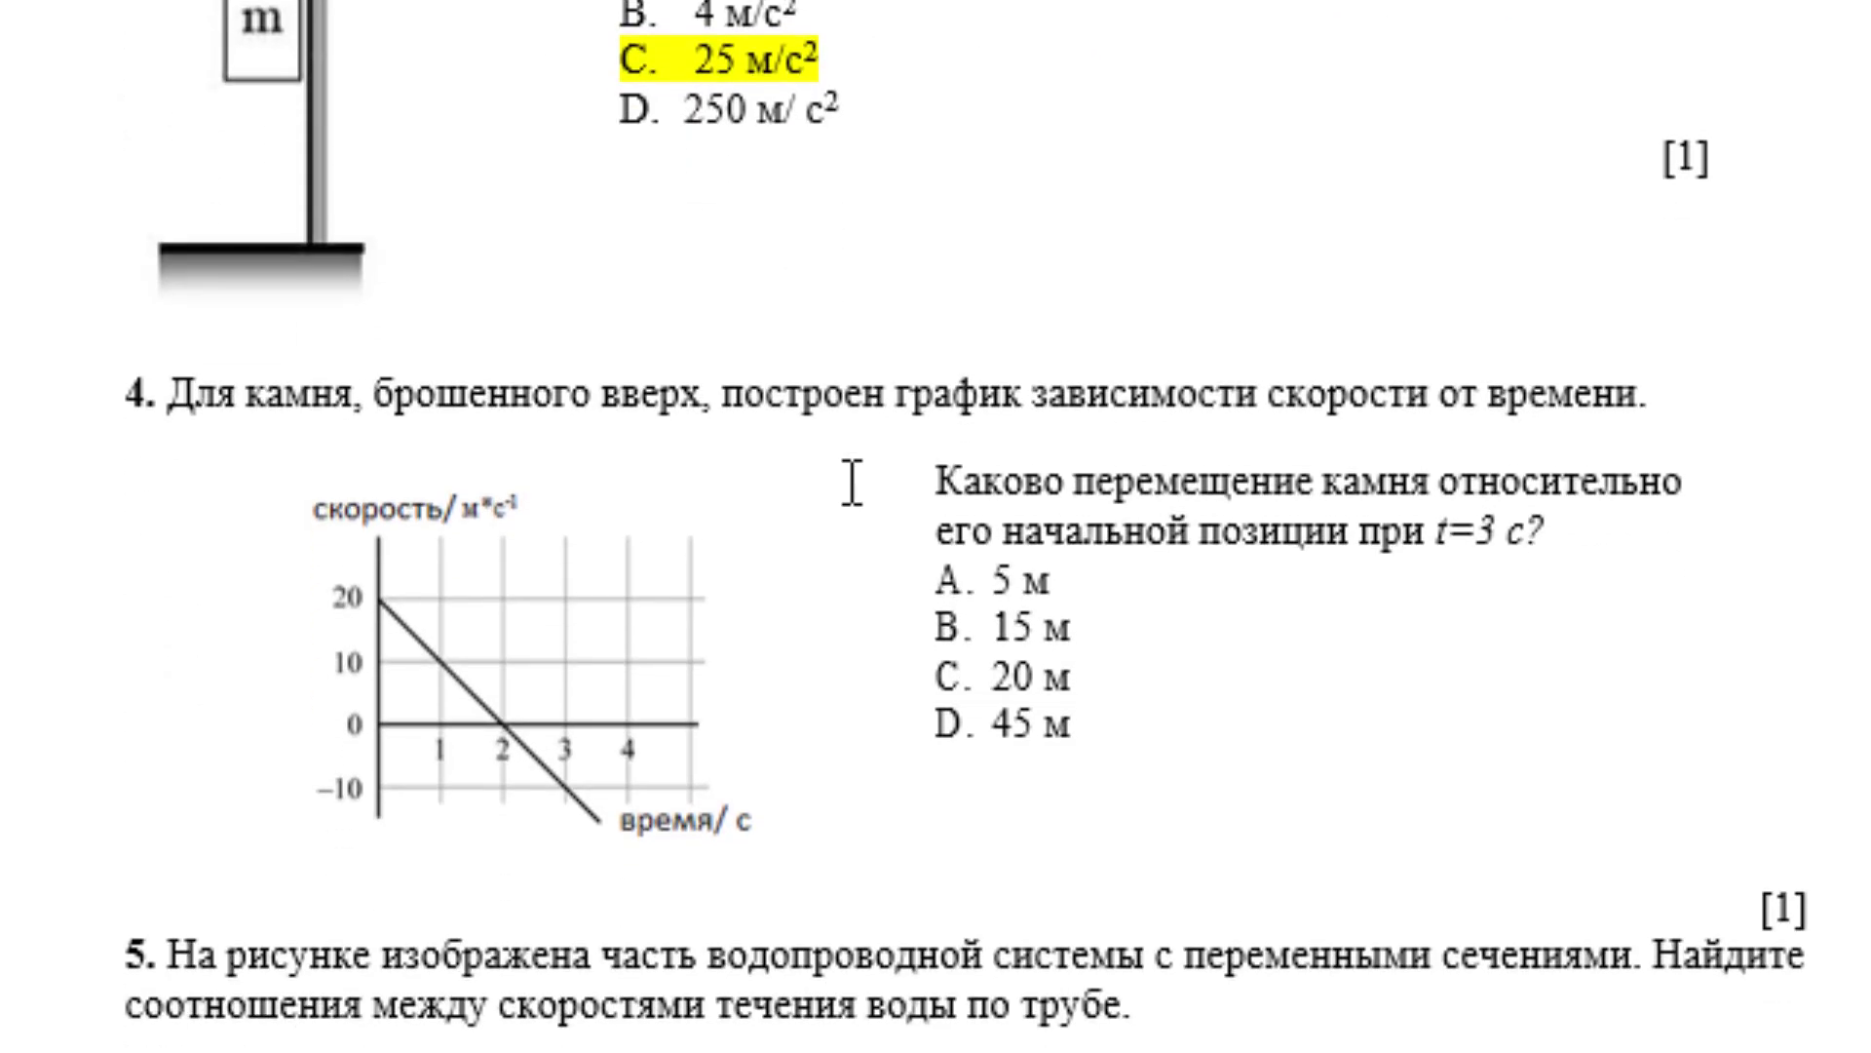
{"action": "scroll", "coordinate": [853, 481], "scroll_direction": "down", "scroll_amount": 2}
{"action": "scroll", "coordinate": [853, 482], "scroll_direction": "down", "scroll_amount": 1}
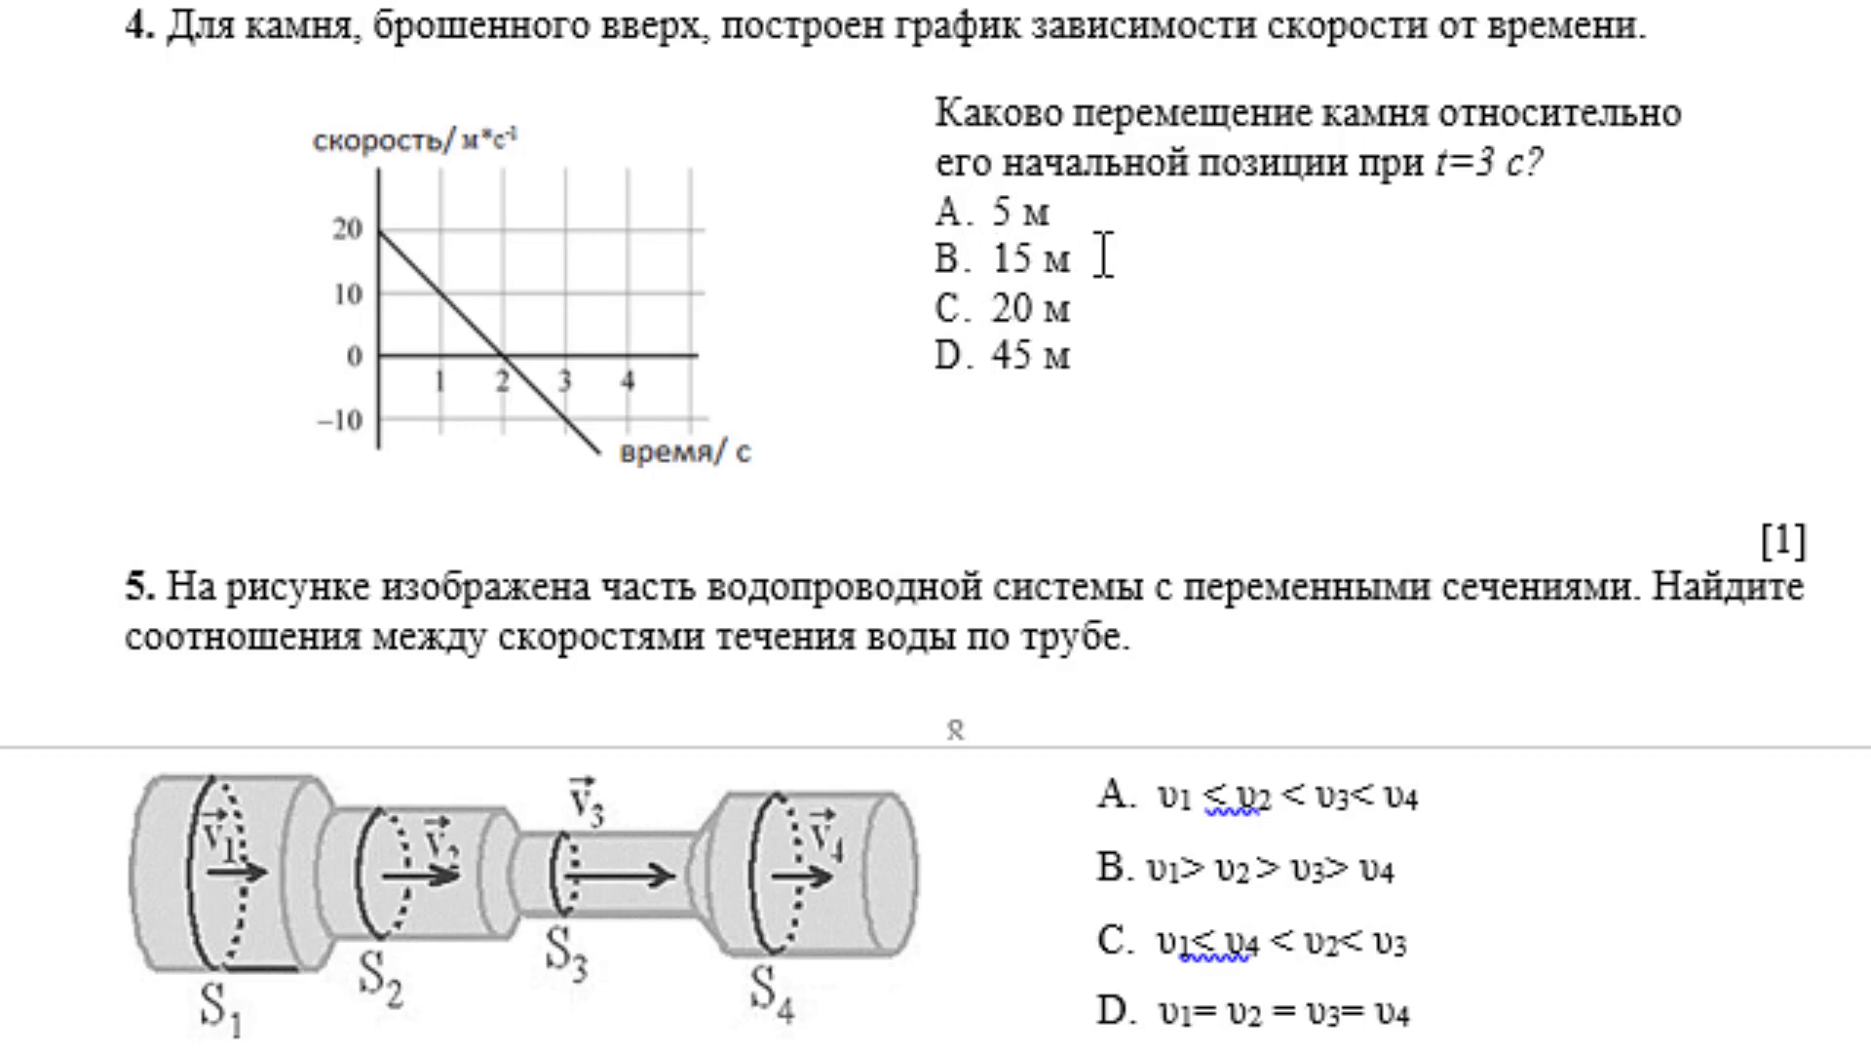
{"action": "left_click_drag", "start_coordinate": [994, 259], "coordinate": [1119, 263]}
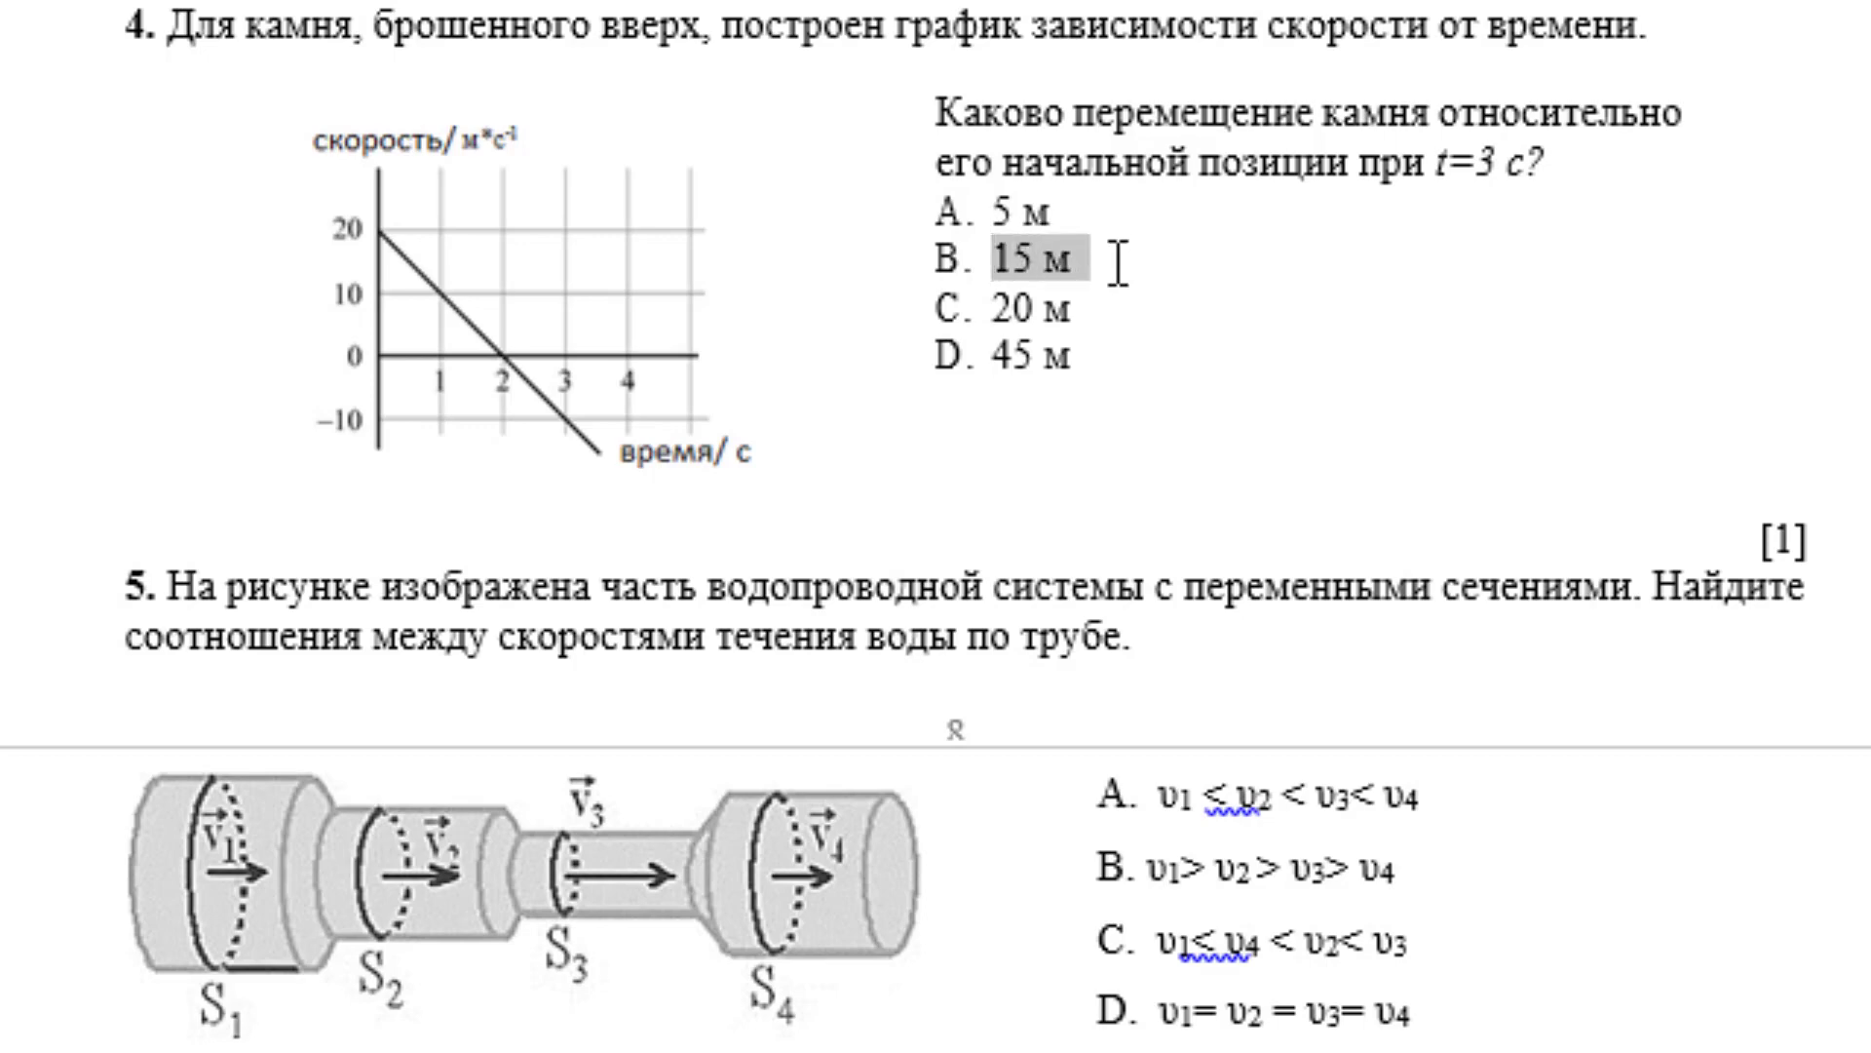
{"action": "left_click", "coordinate": [1343, 160]}
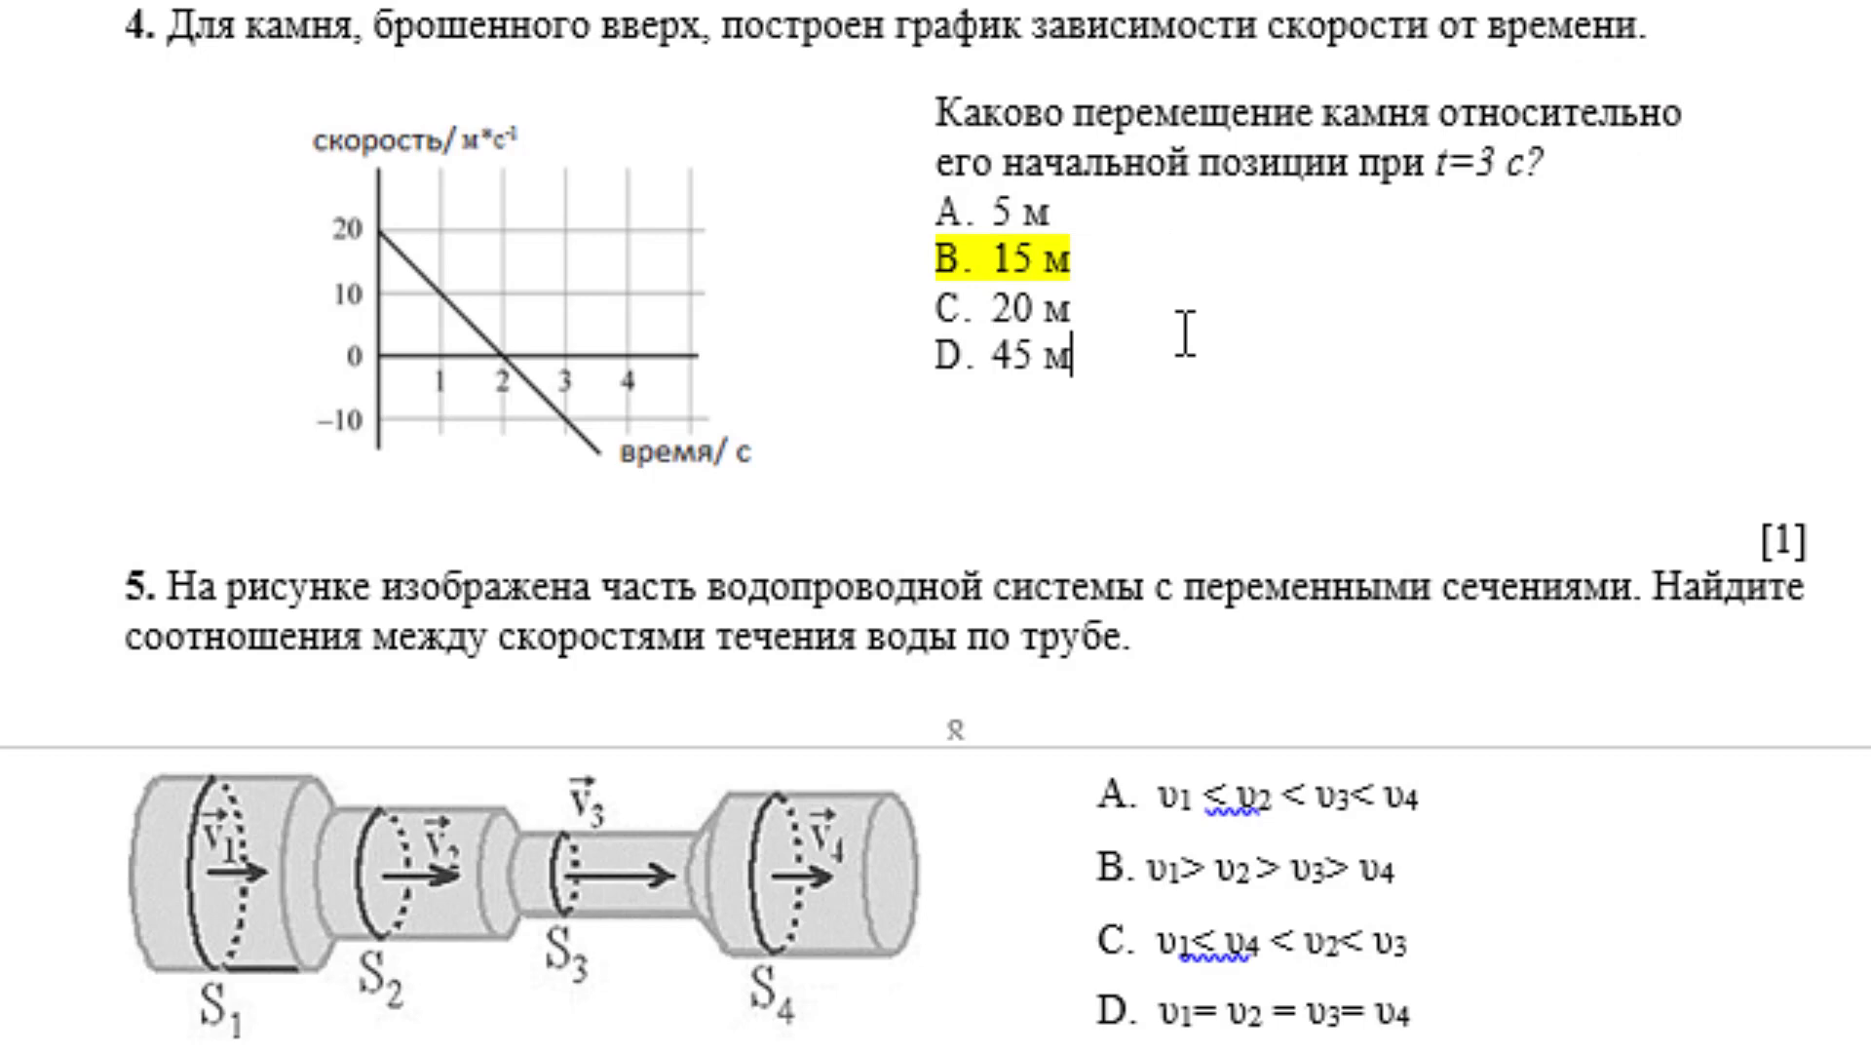
- Highlight option C, υ1 < υ4 < υ2 < υ3, for question 5 in yellow
{"action": "scroll", "coordinate": [1186, 334], "scroll_direction": "down", "scroll_amount": 2}
{"action": "scroll", "coordinate": [1186, 342], "scroll_direction": "down", "scroll_amount": 1}
{"action": "scroll", "coordinate": [1185, 342], "scroll_direction": "down", "scroll_amount": 1}
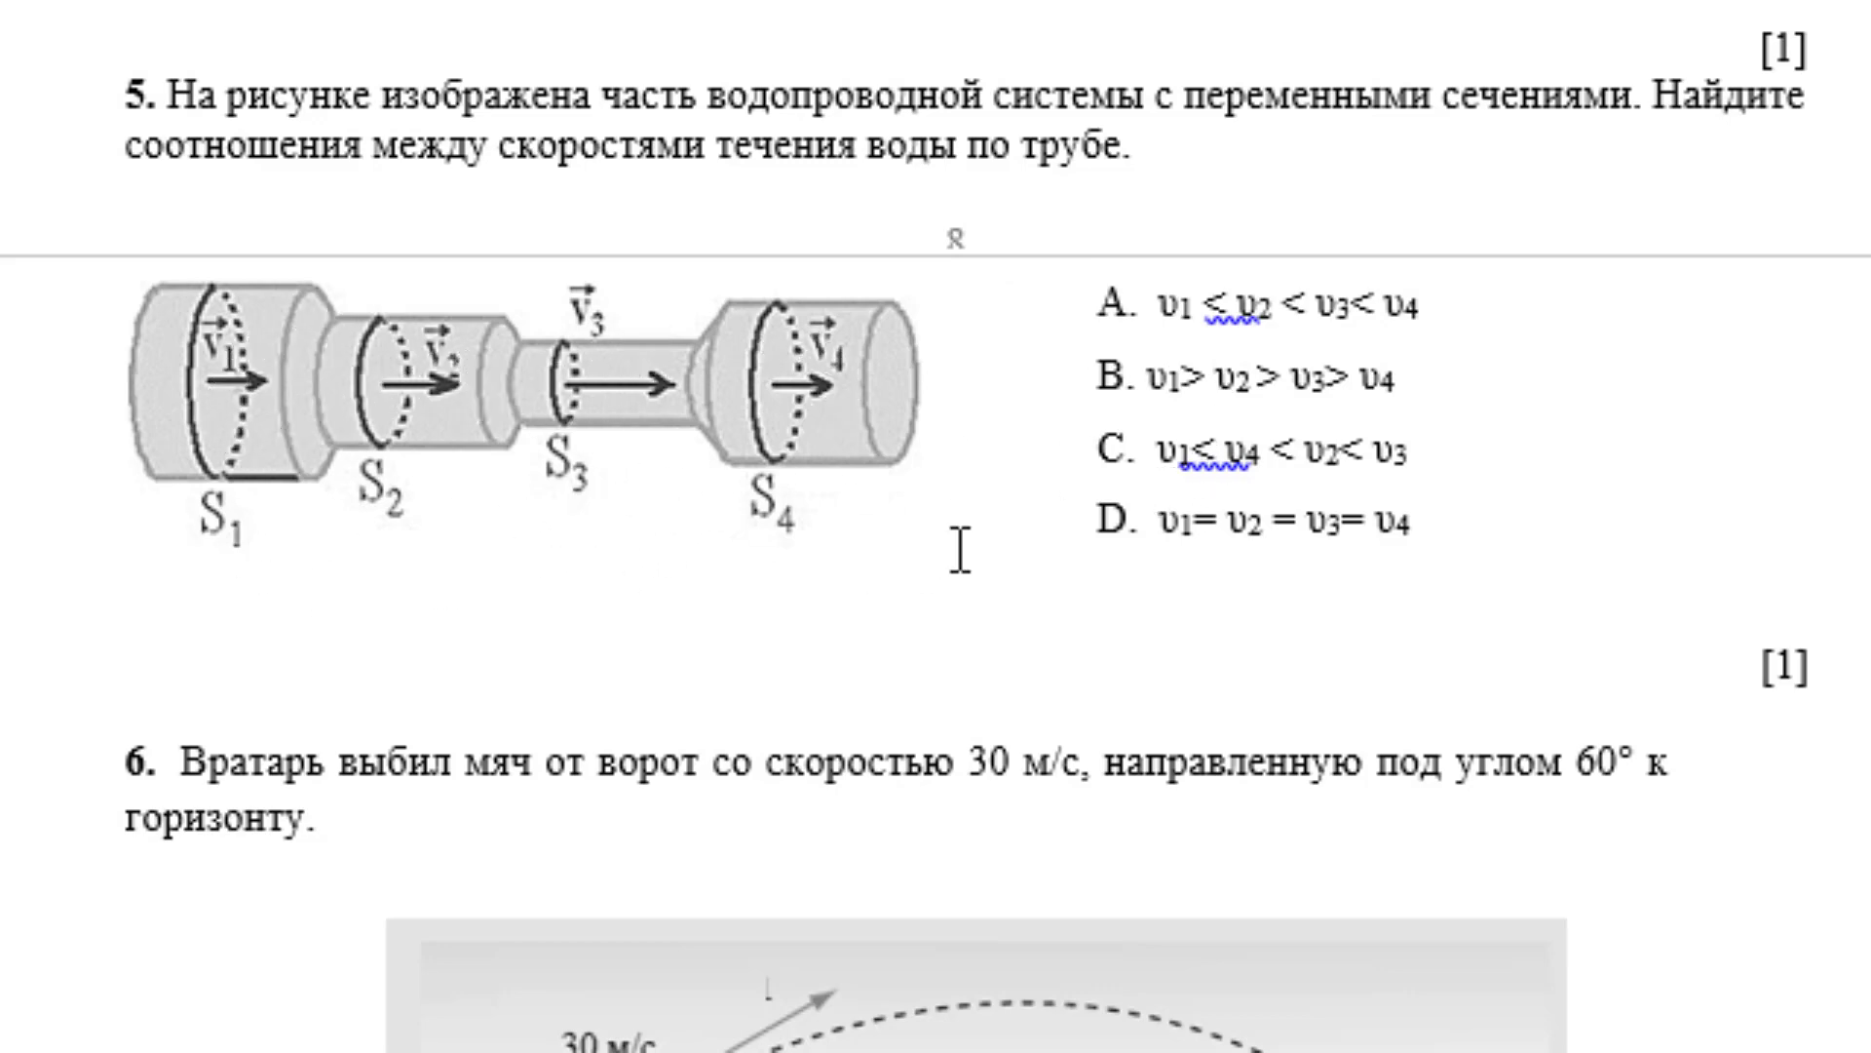
{"action": "left_click_drag", "start_coordinate": [1165, 453], "coordinate": [1448, 451]}
{"action": "left_click", "coordinate": [1413, 343]}
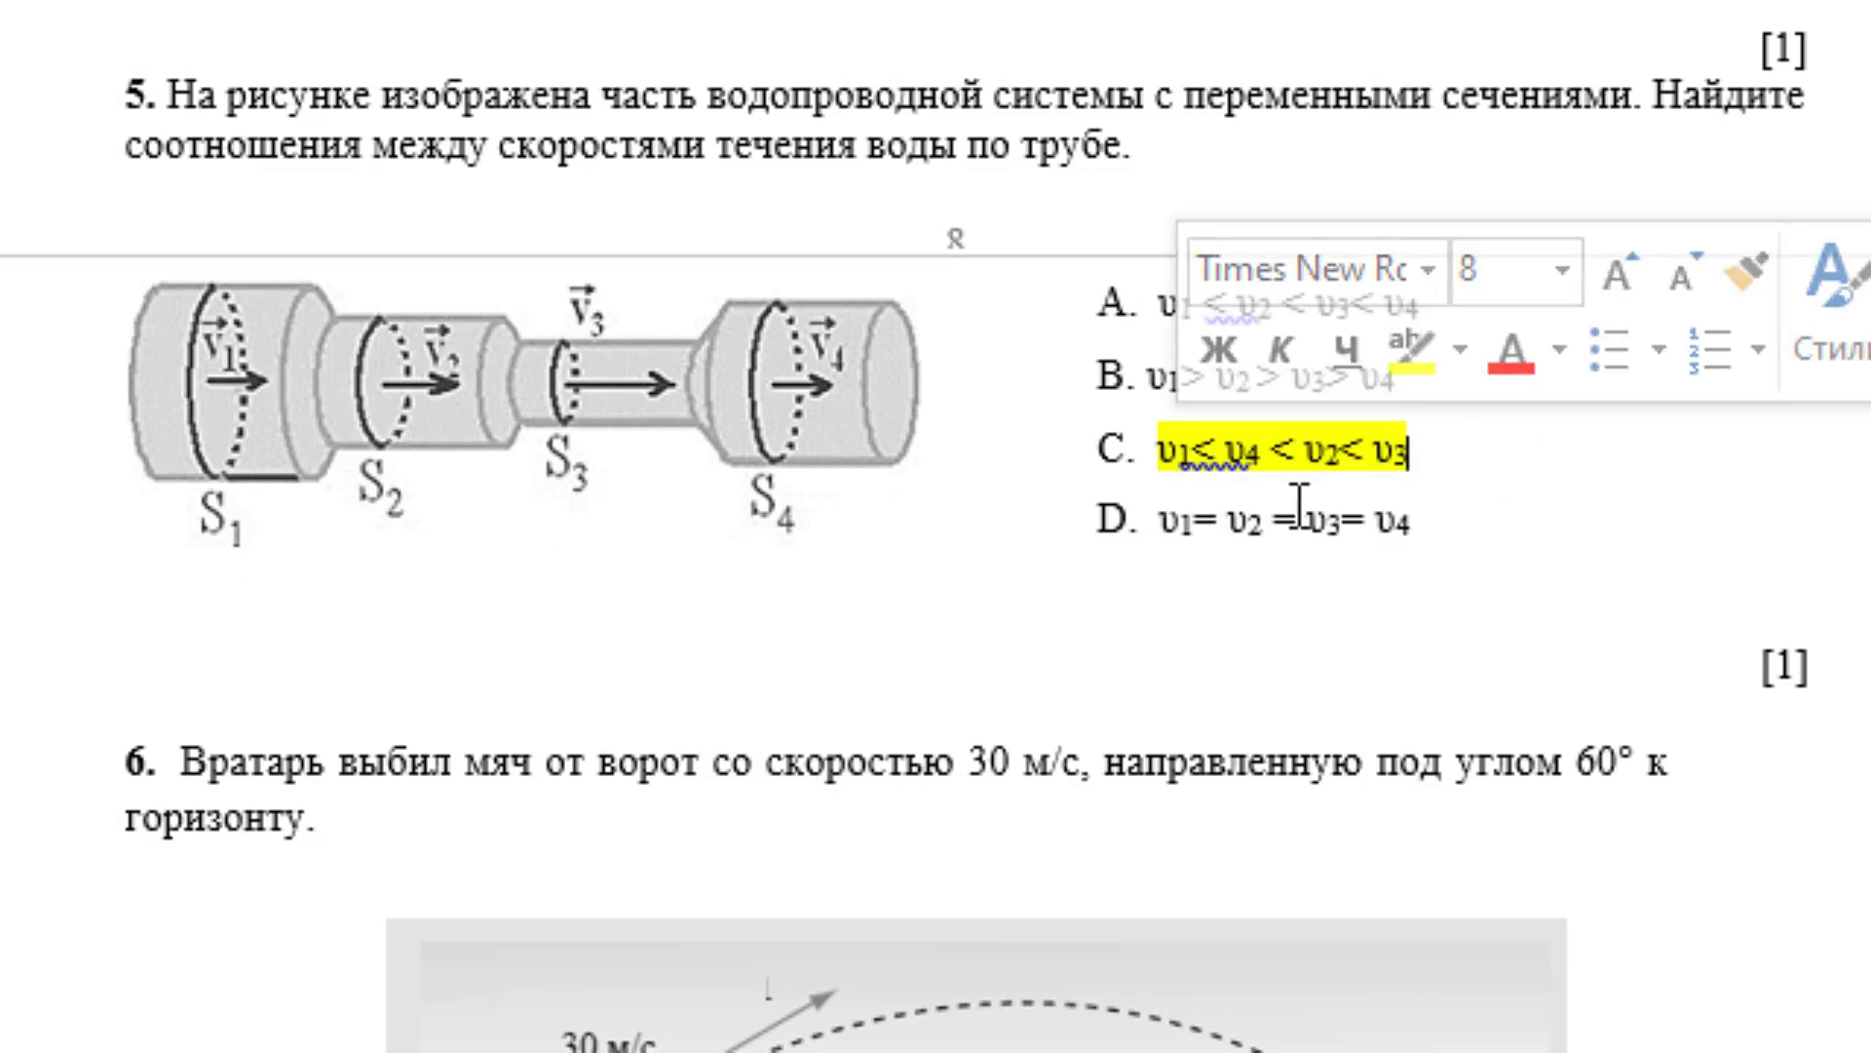
{"action": "scroll", "coordinate": [1276, 527], "scroll_direction": "down", "scroll_amount": 2}
- Under task 6 (i), type vsina – gt/2 = 0 and t = 2vsina/g = 5,2 с on unnumbered lines
{"action": "scroll", "coordinate": [1274, 531], "scroll_direction": "down", "scroll_amount": 3}
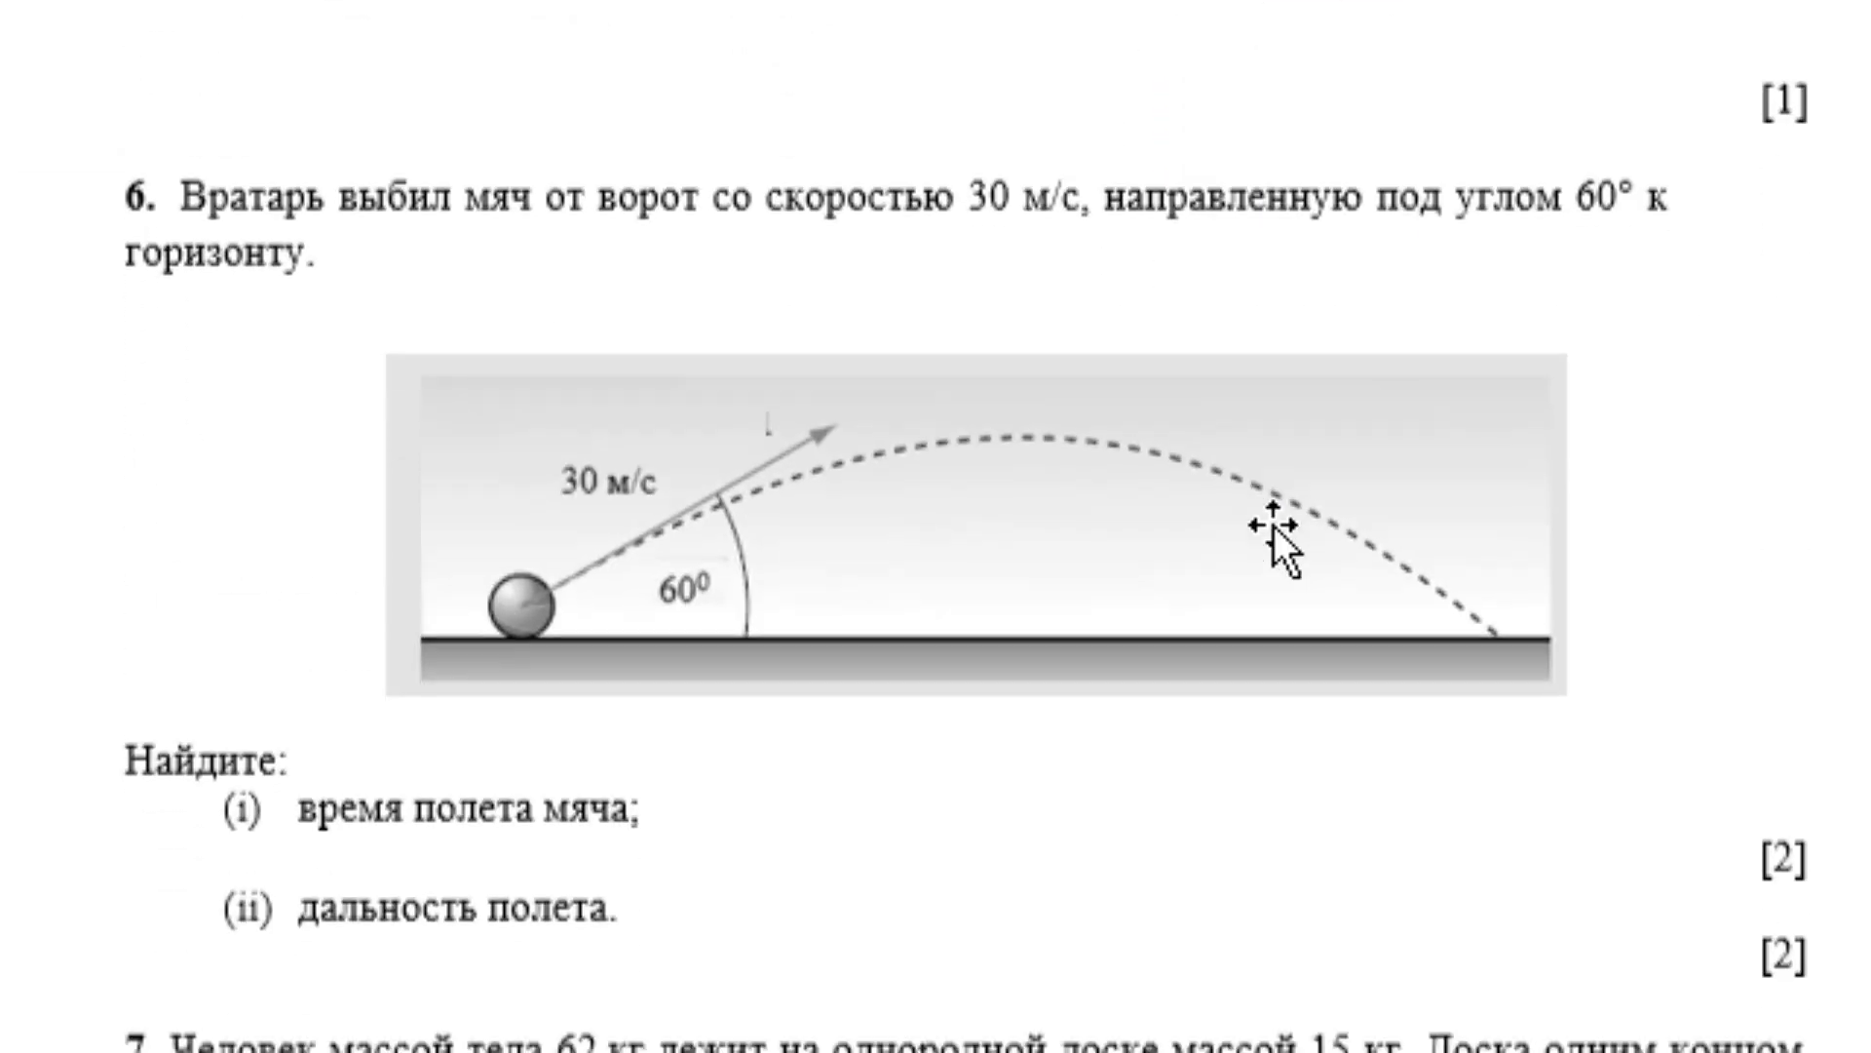
{"action": "scroll", "coordinate": [1170, 439], "scroll_direction": "down", "scroll_amount": 2}
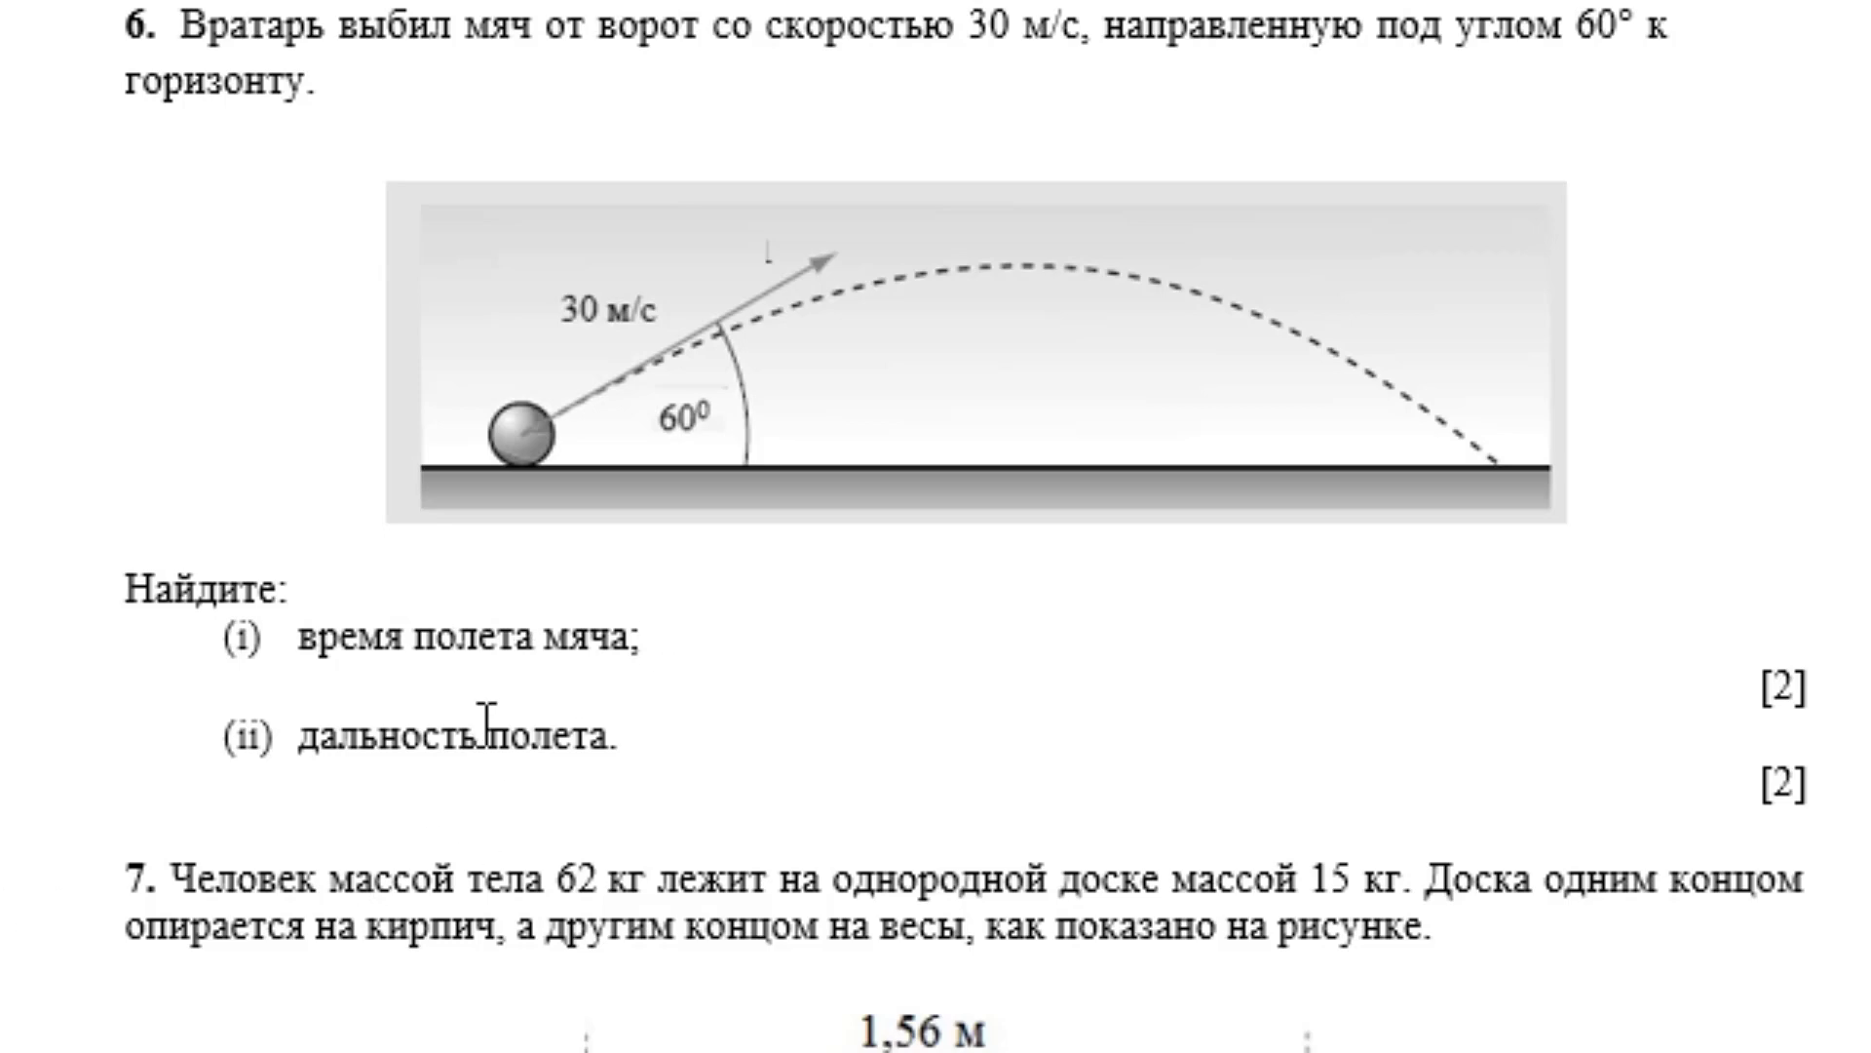
{"action": "key", "text": "Return"}
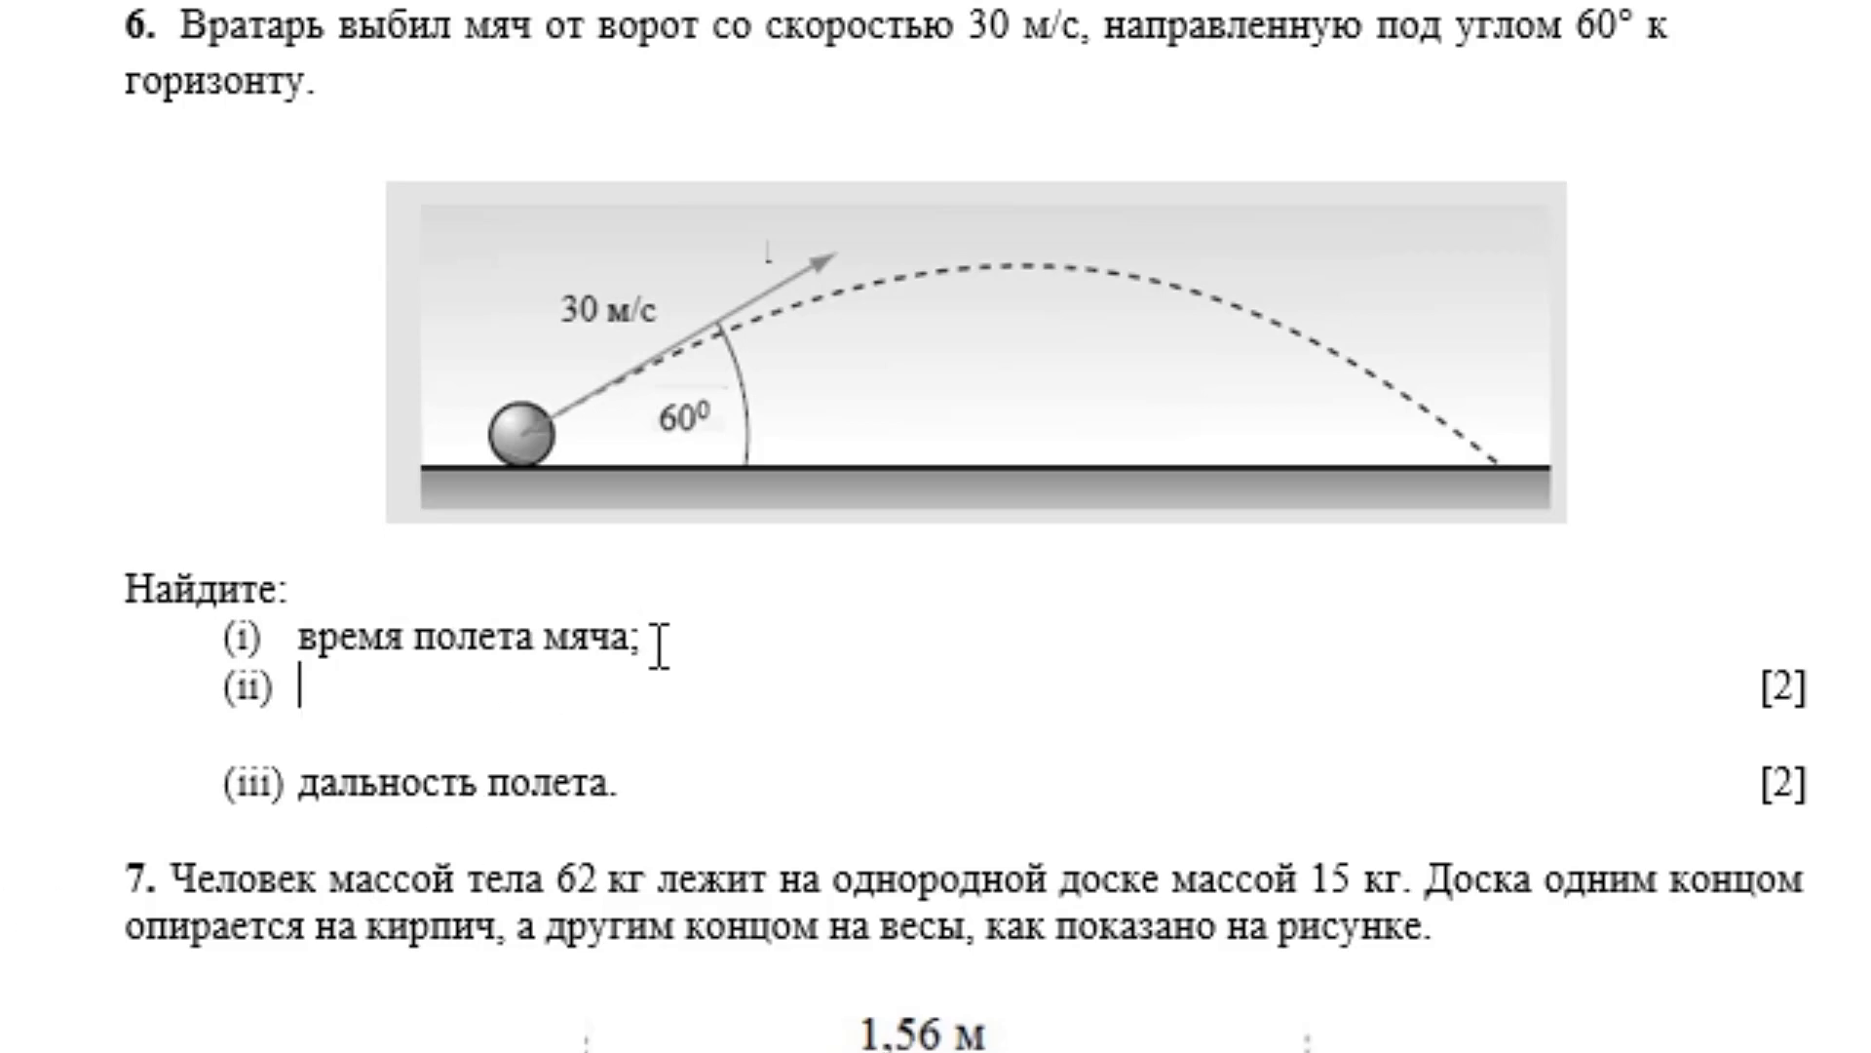
{"action": "key", "text": "BackSpace"}
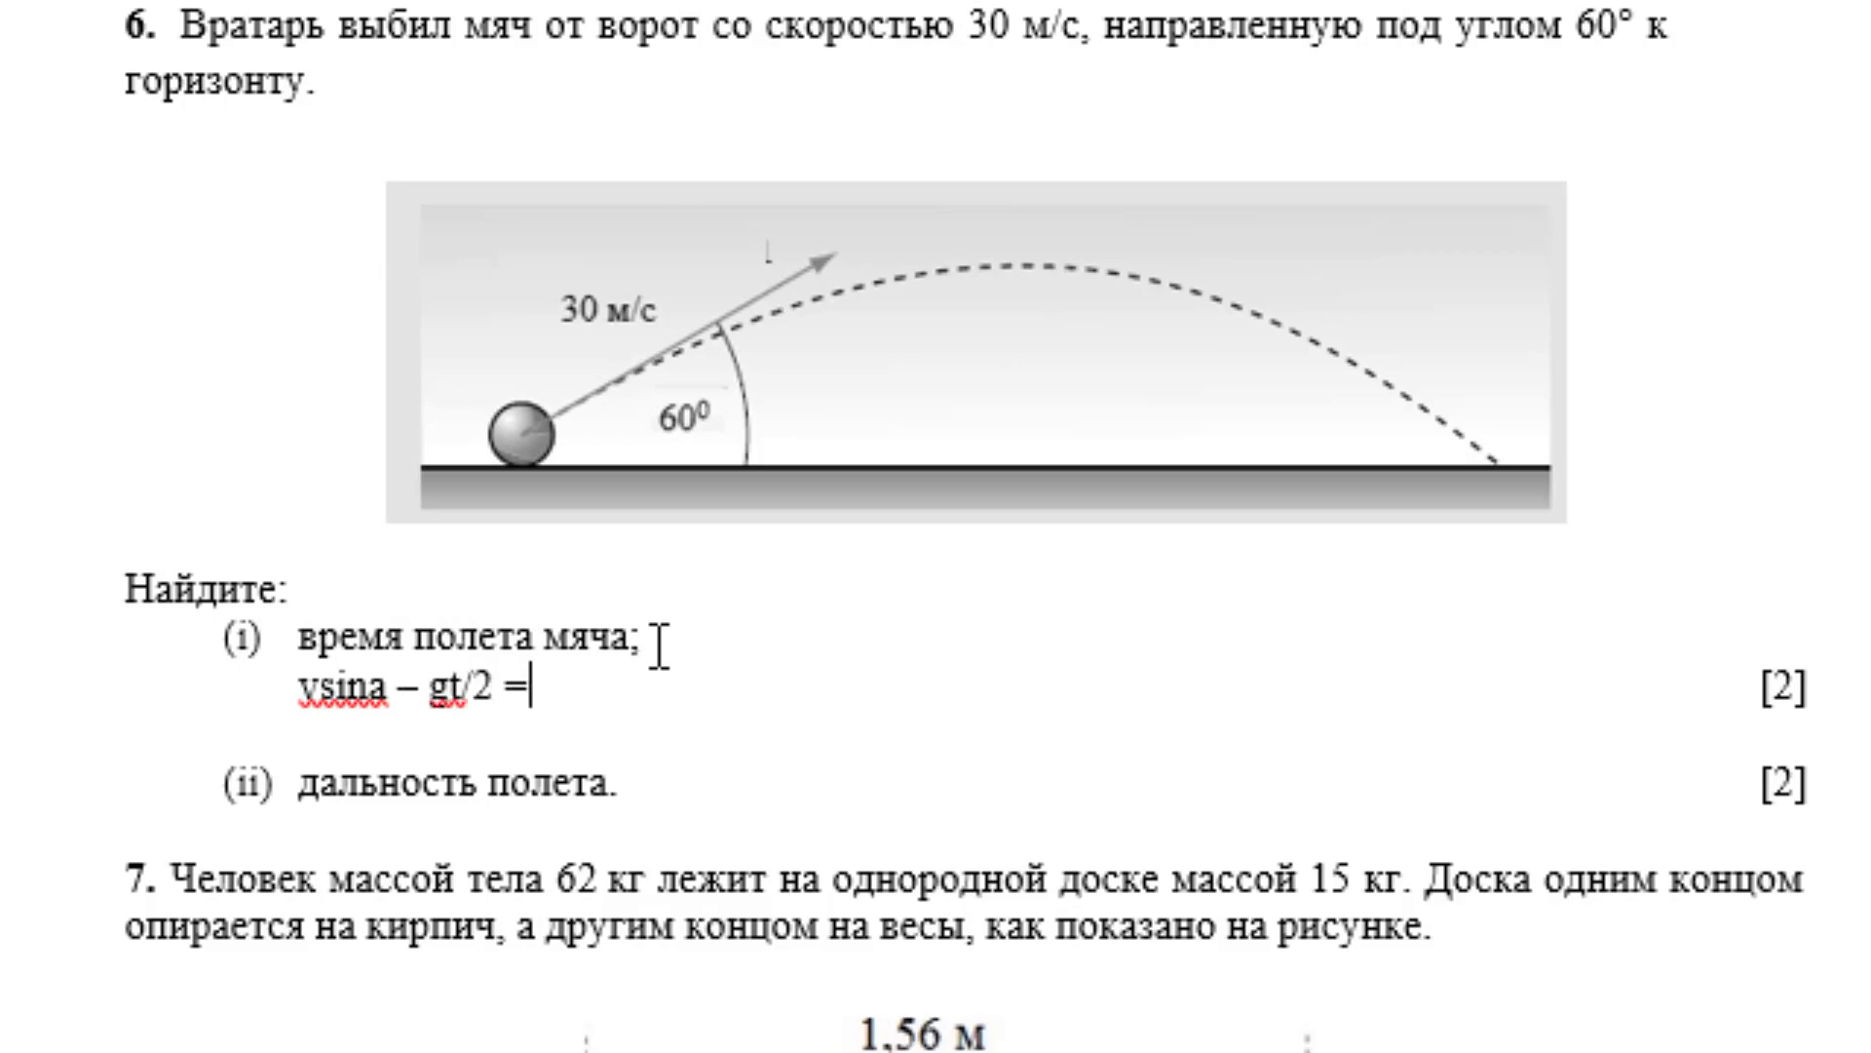
{"action": "key", "text": "Return"}
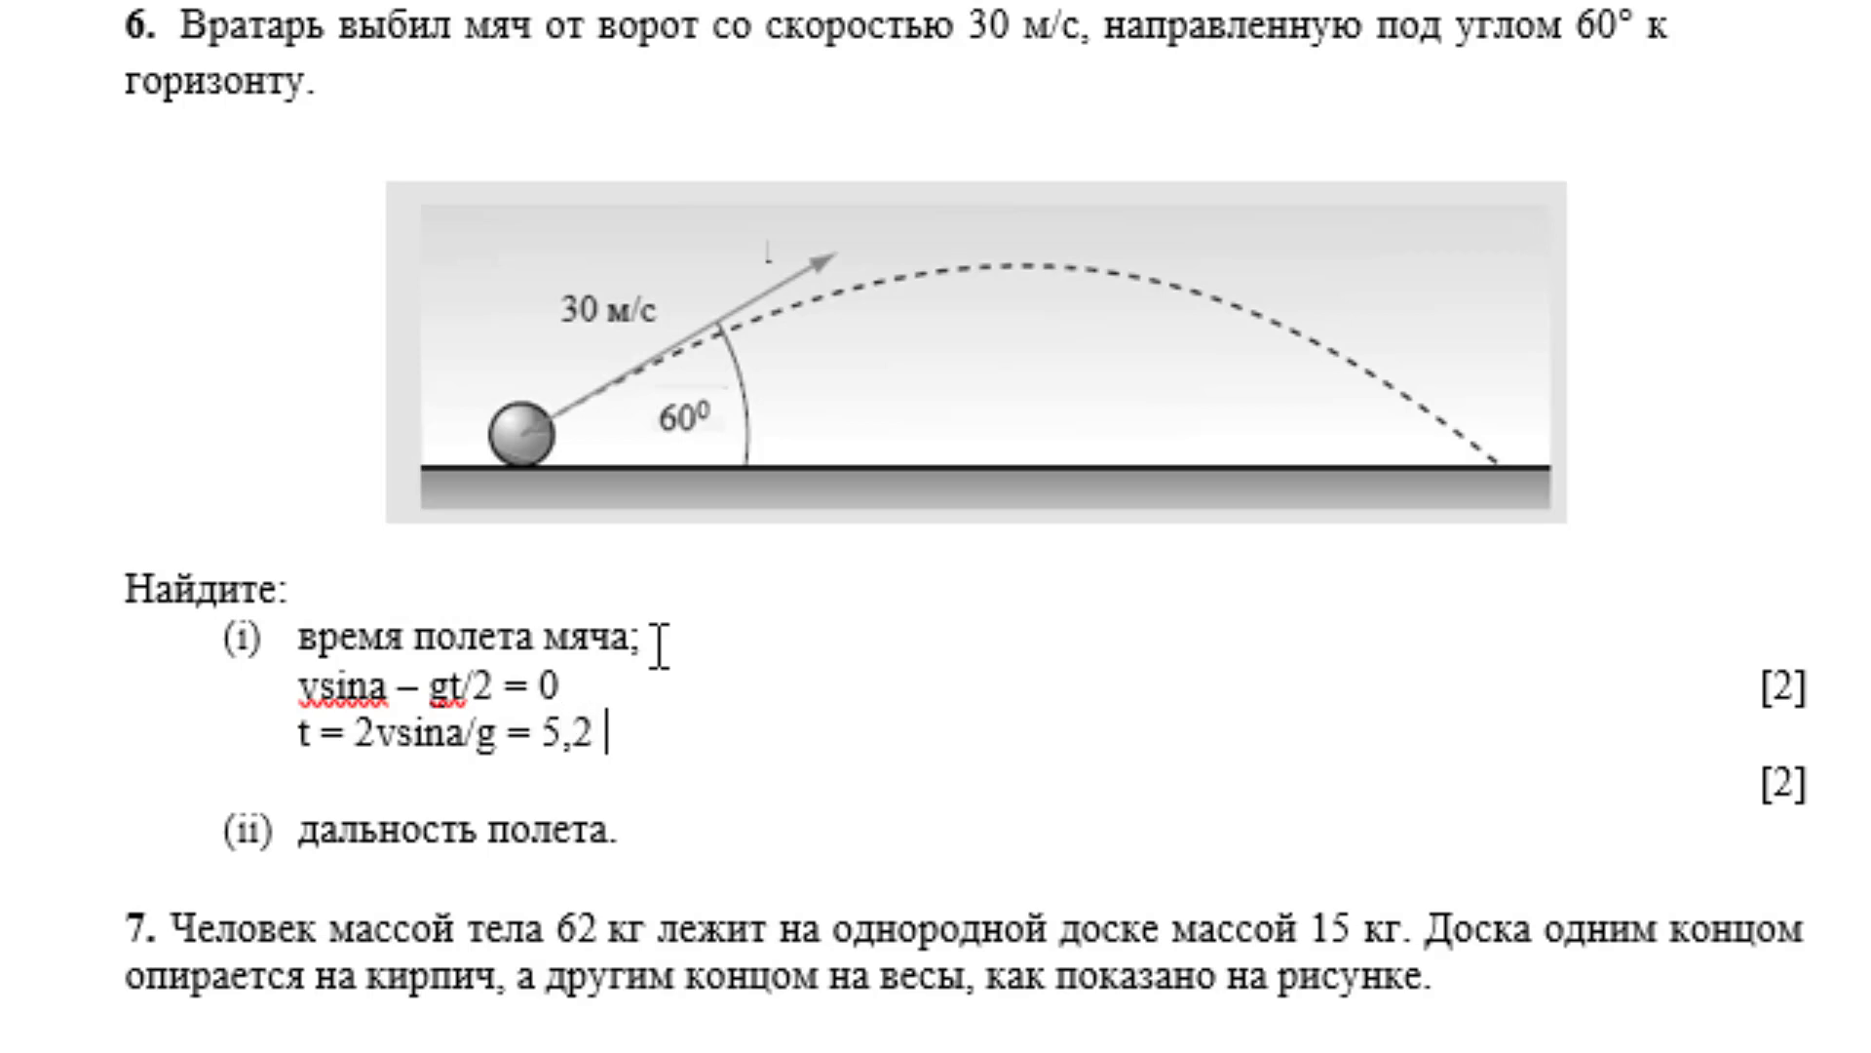
{"action": "type", "text": "с"}
- Change the a in the first equation's vsina to α using the Symbol font
{"action": "left_click_drag", "start_coordinate": [300, 685], "coordinate": [323, 687]}
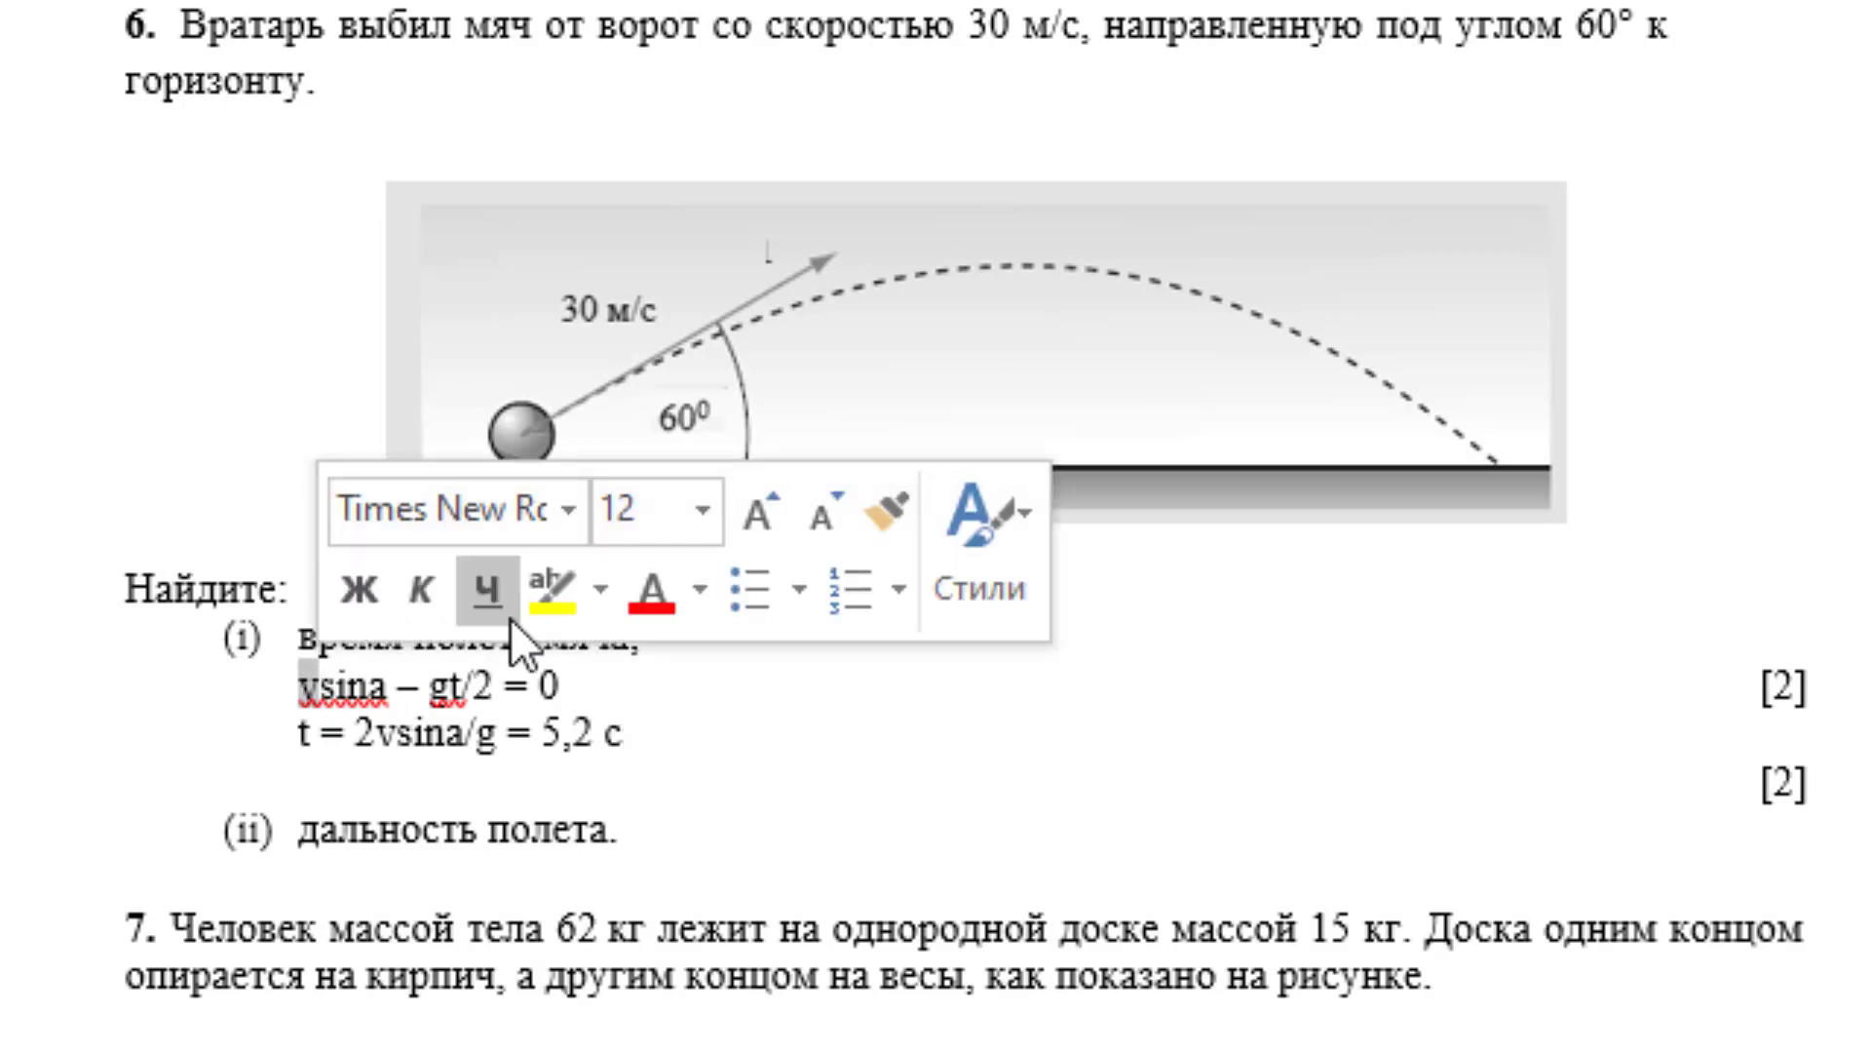
{"action": "left_click", "coordinate": [570, 538]}
{"action": "key", "text": "Escape"}
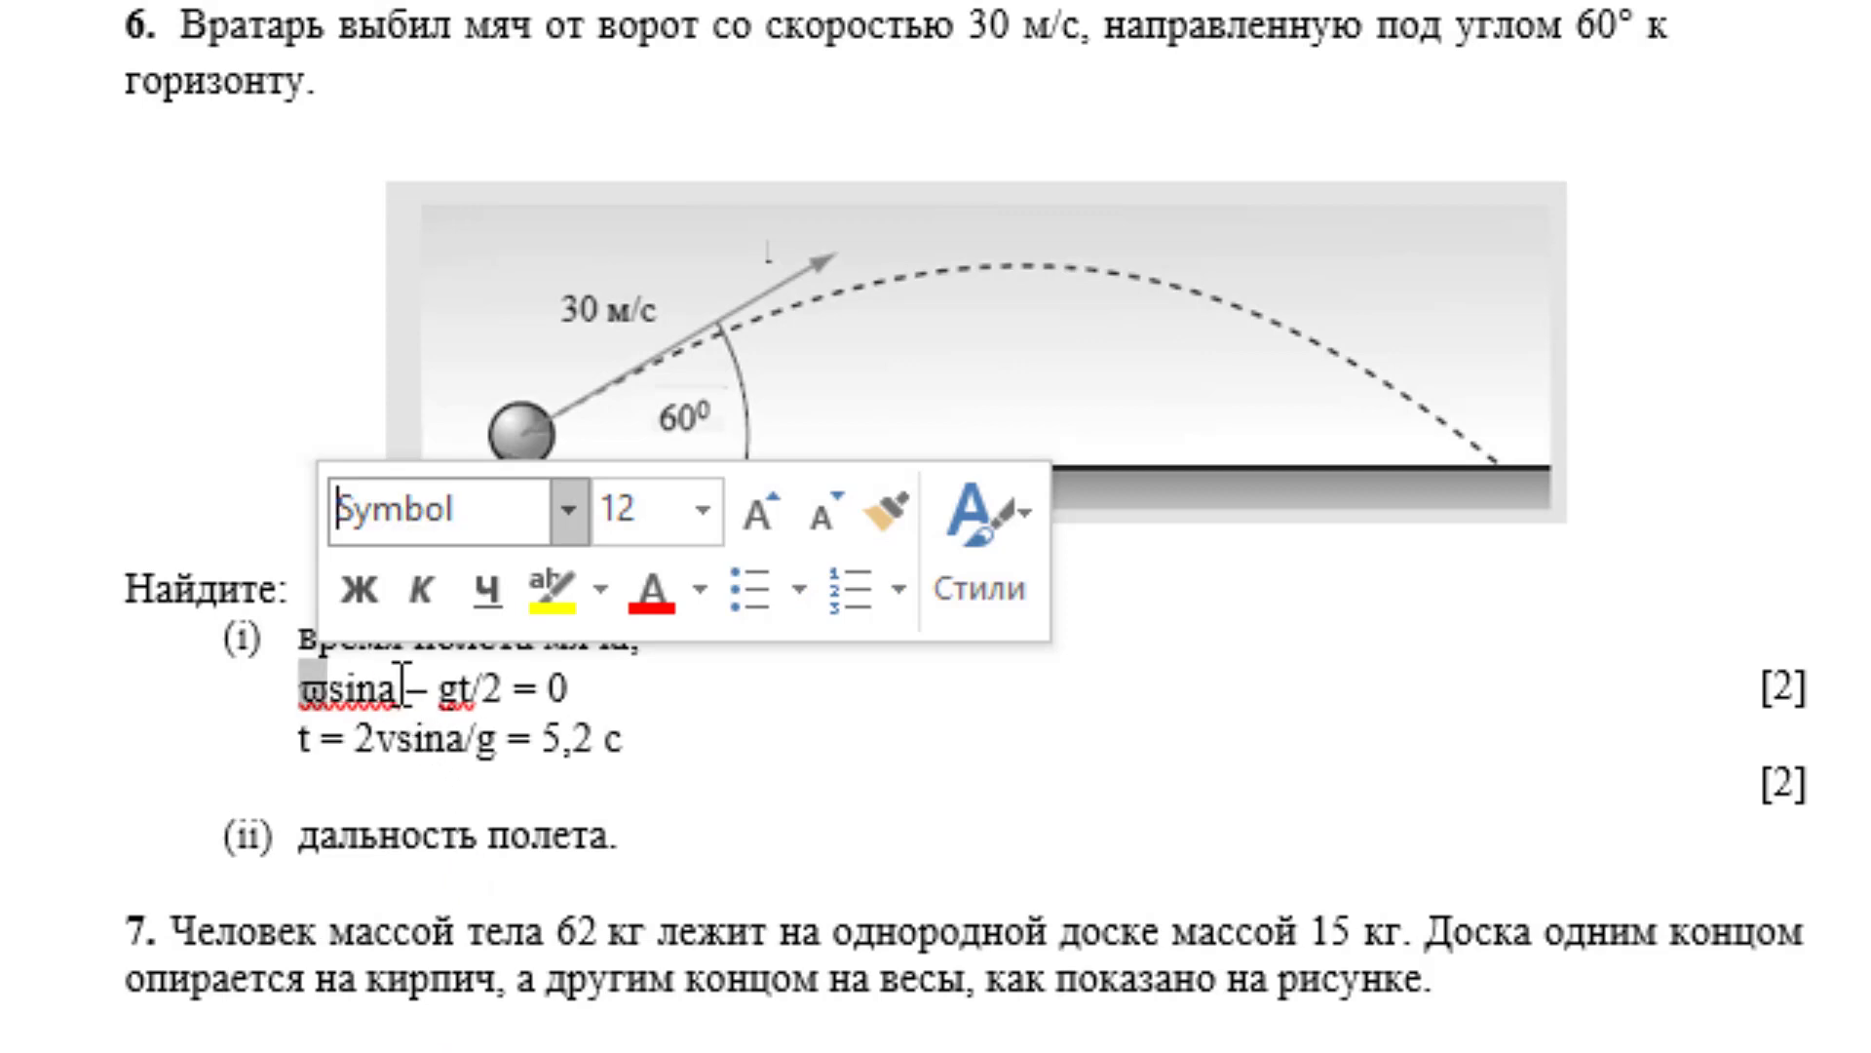
{"action": "left_click", "coordinate": [429, 765]}
{"action": "key", "text": "ctrl+z"}
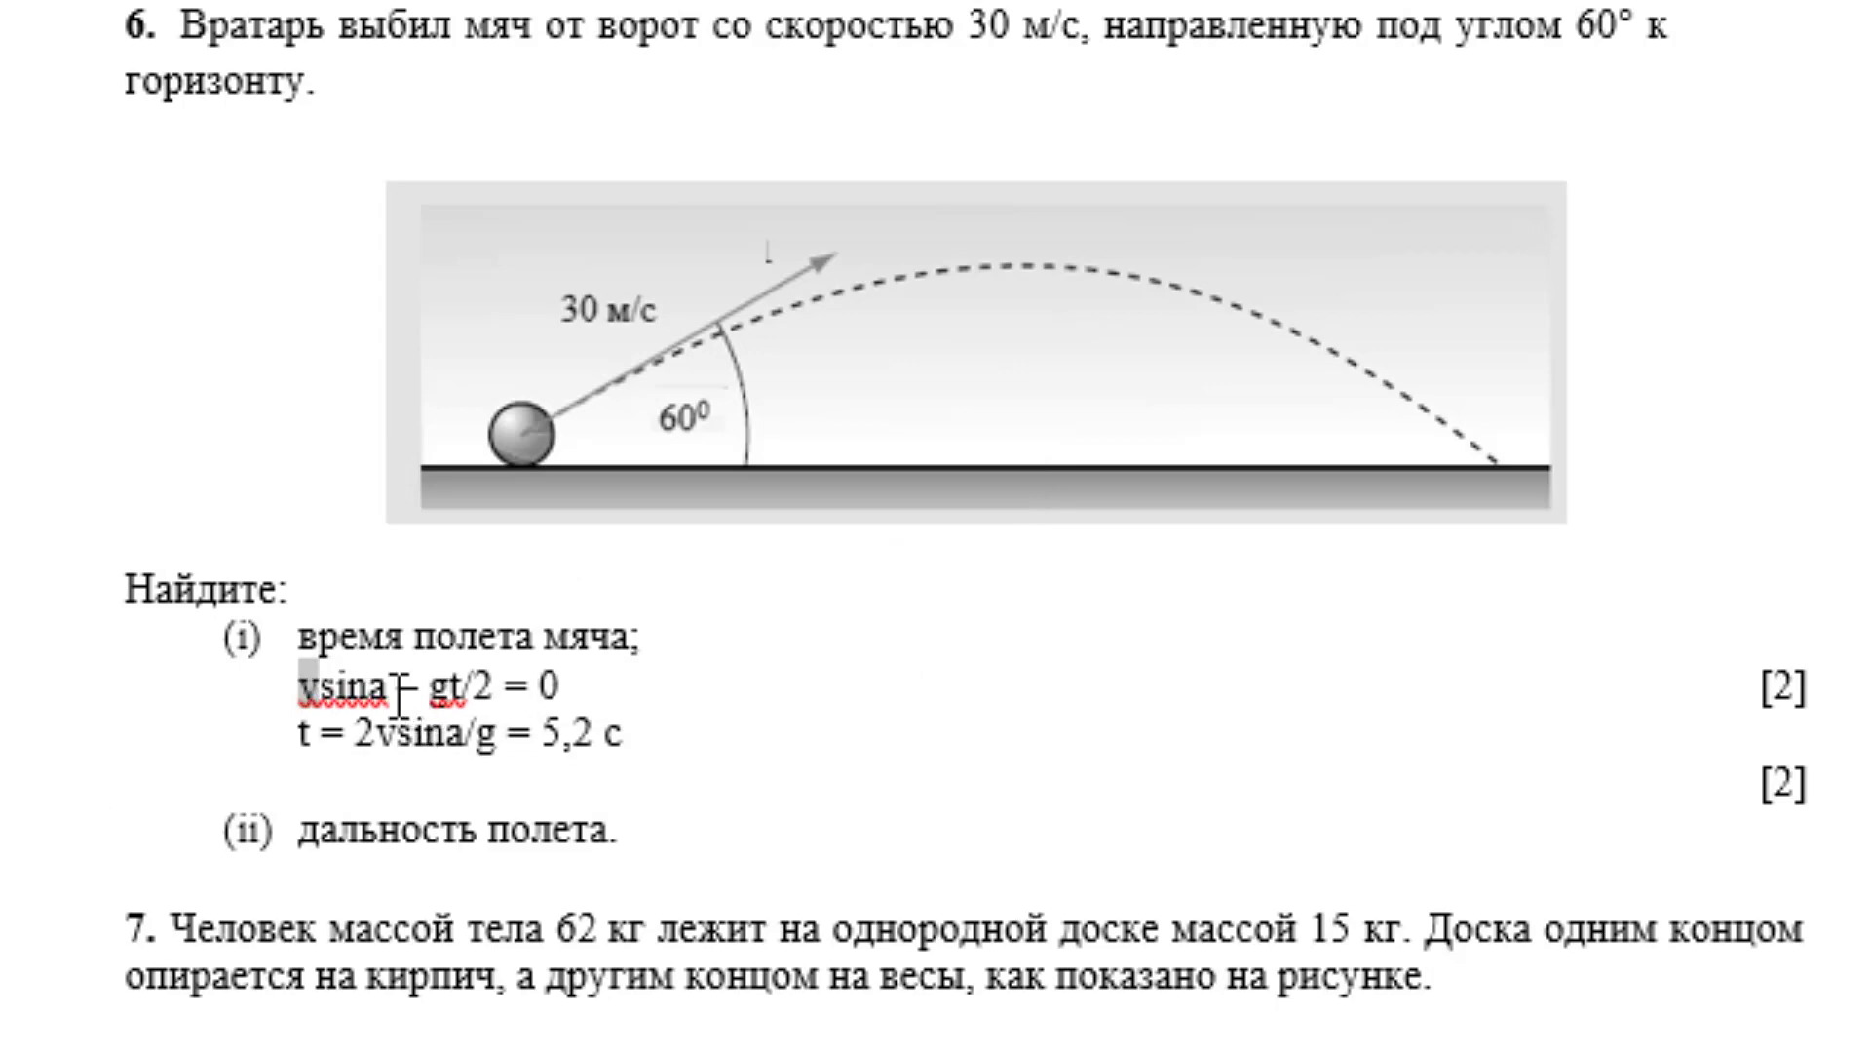
{"action": "left_click_drag", "start_coordinate": [375, 686], "coordinate": [387, 685]}
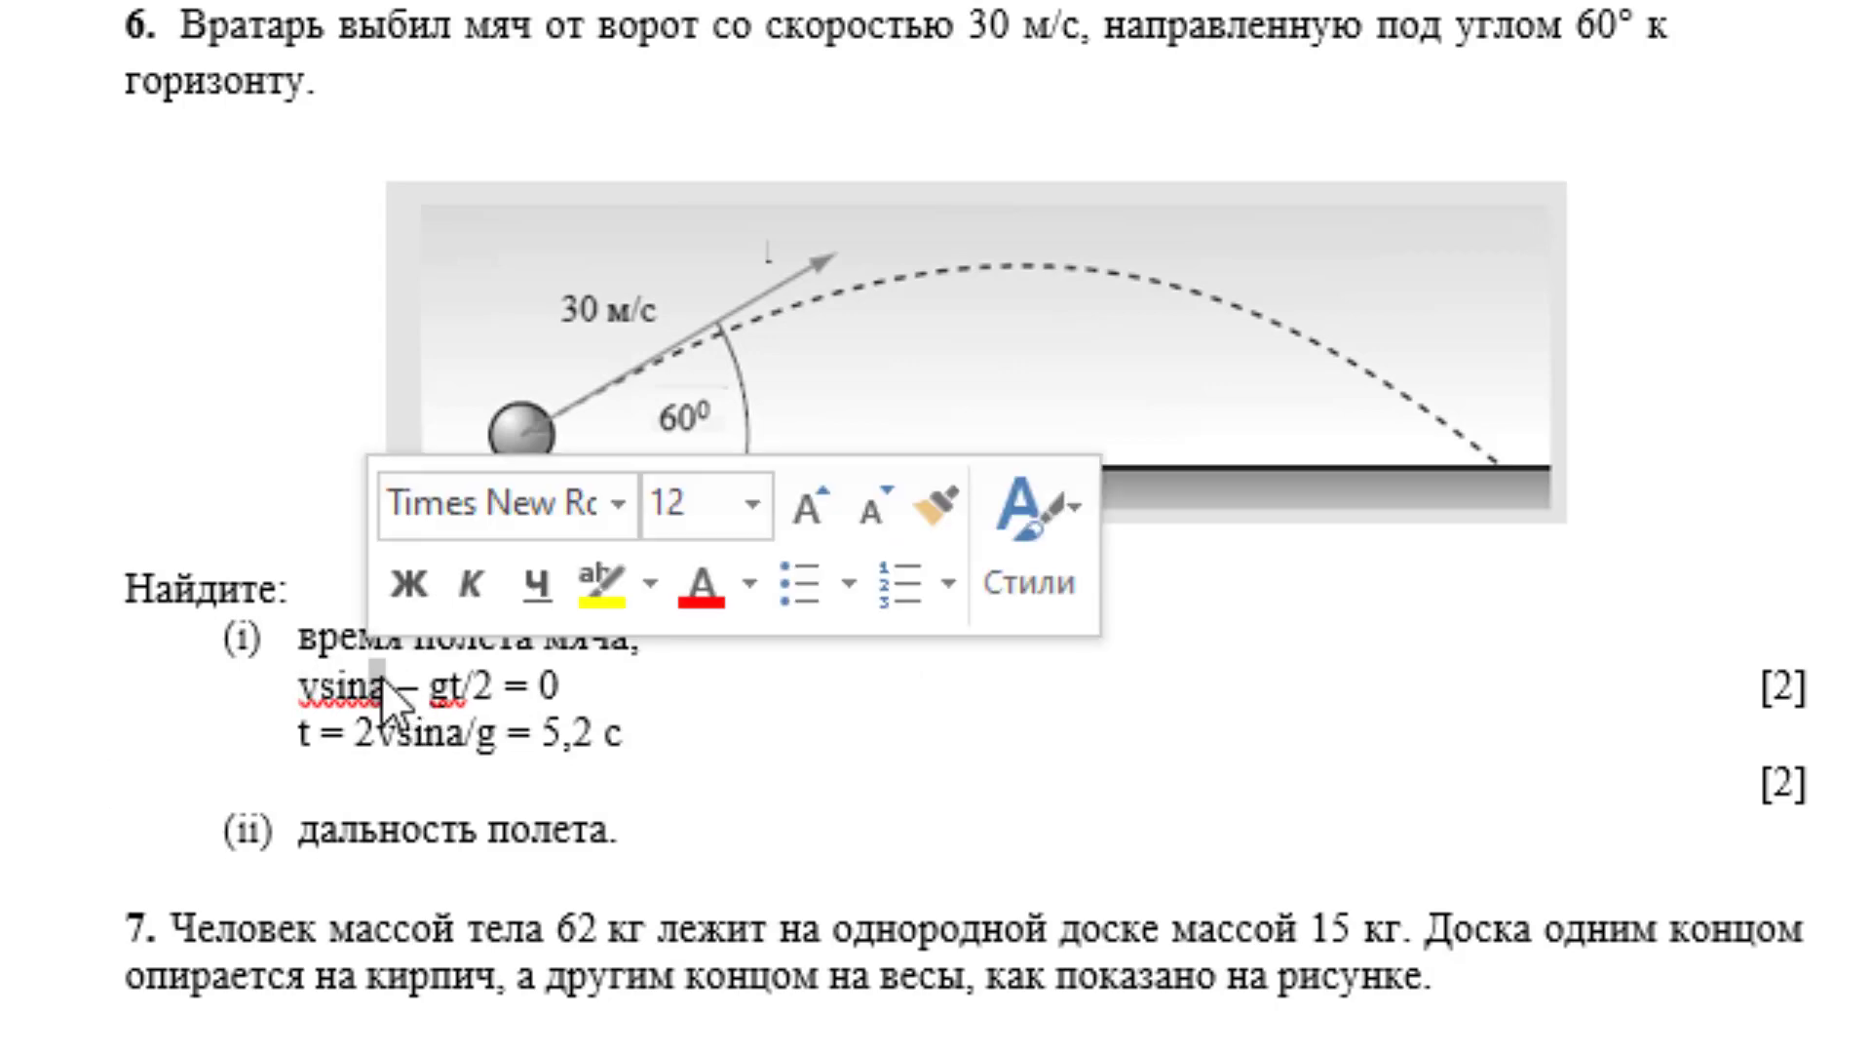
{"action": "left_click", "coordinate": [616, 504]}
{"action": "left_click", "coordinate": [513, 844]}
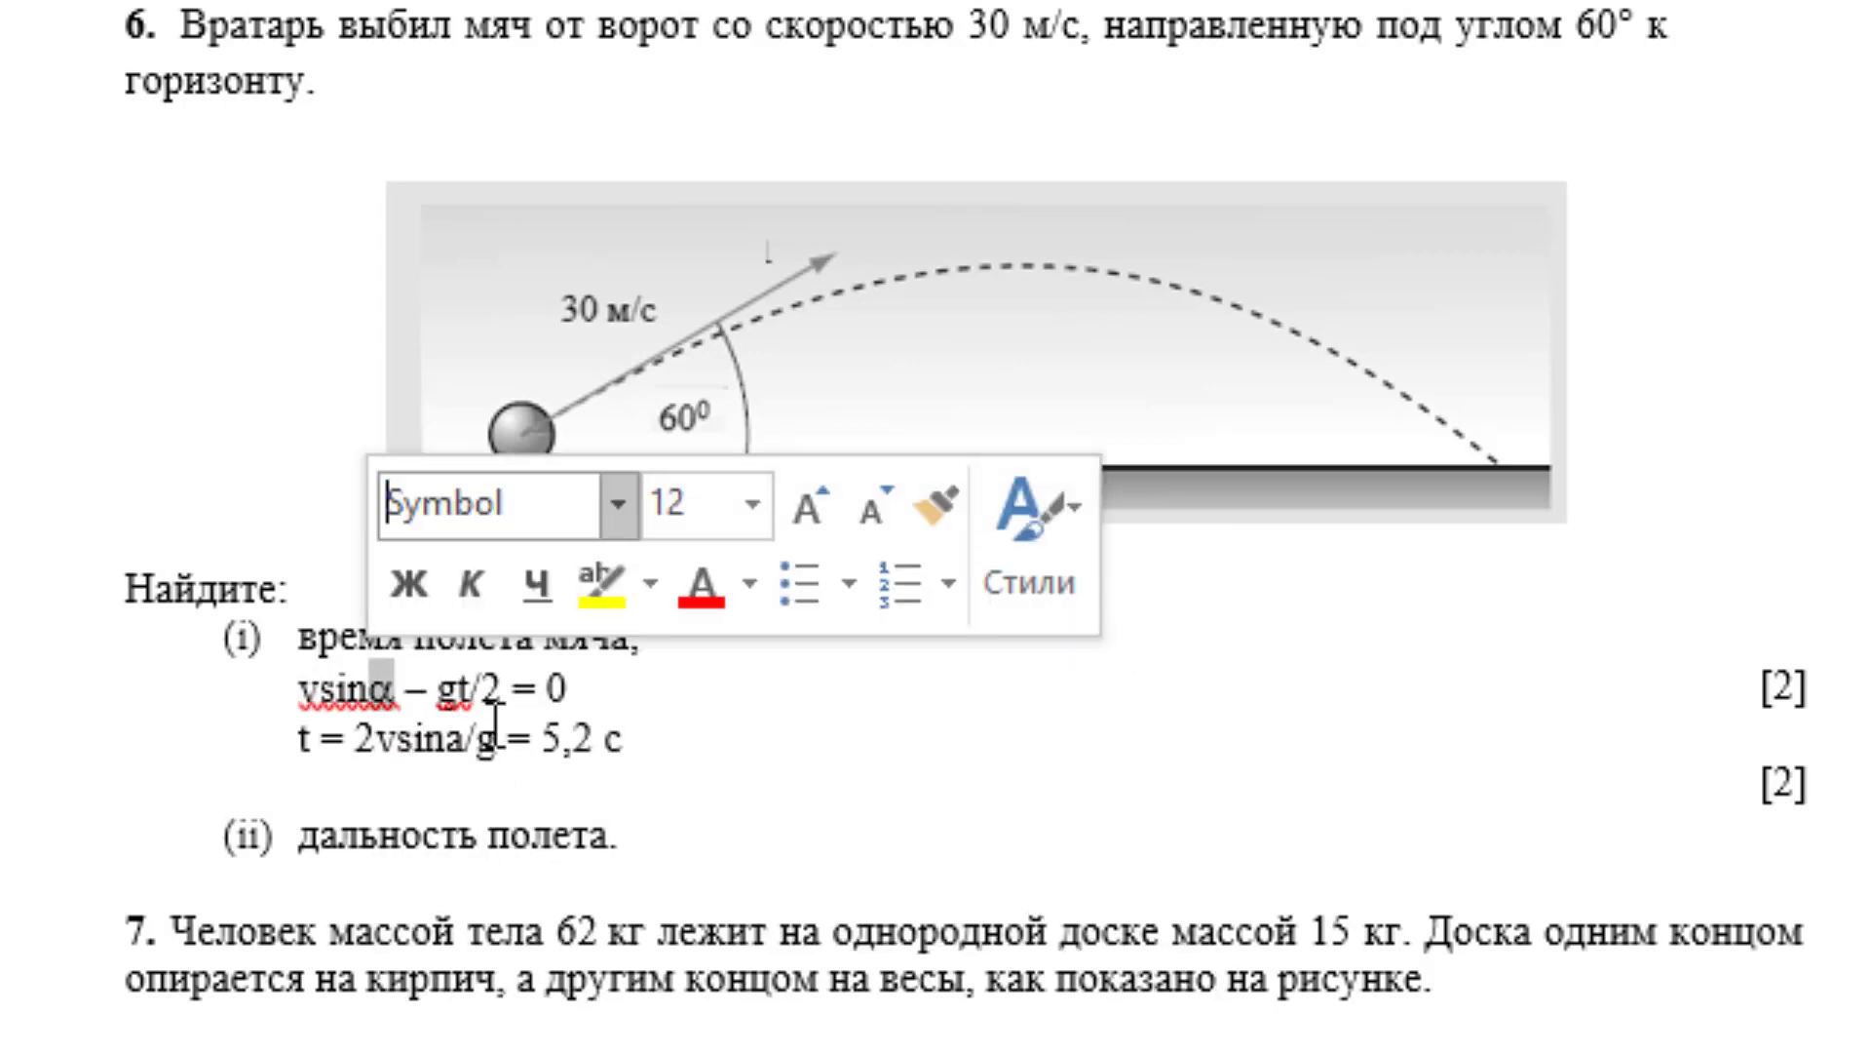
{"action": "left_click", "coordinate": [468, 688]}
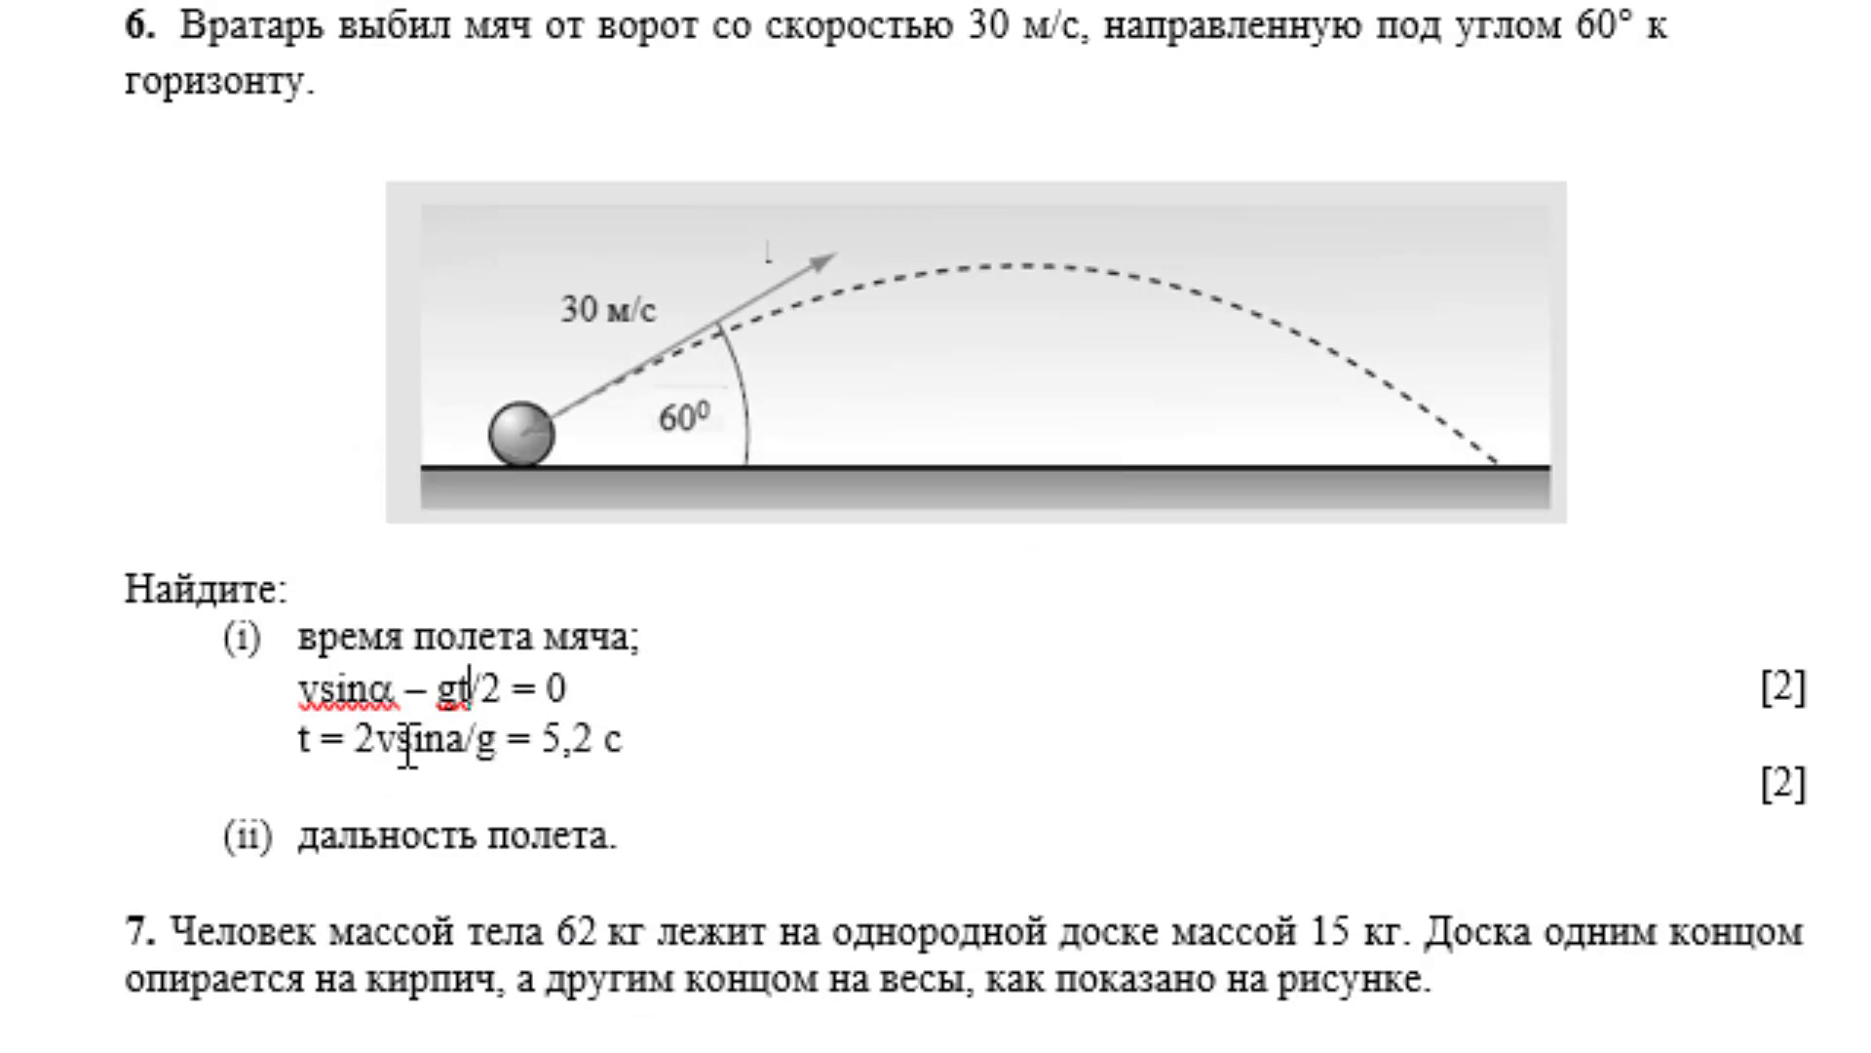
- Change the a in 2vsina/g to α using the Symbol font
{"action": "left_click_drag", "start_coordinate": [464, 740], "coordinate": [446, 741]}
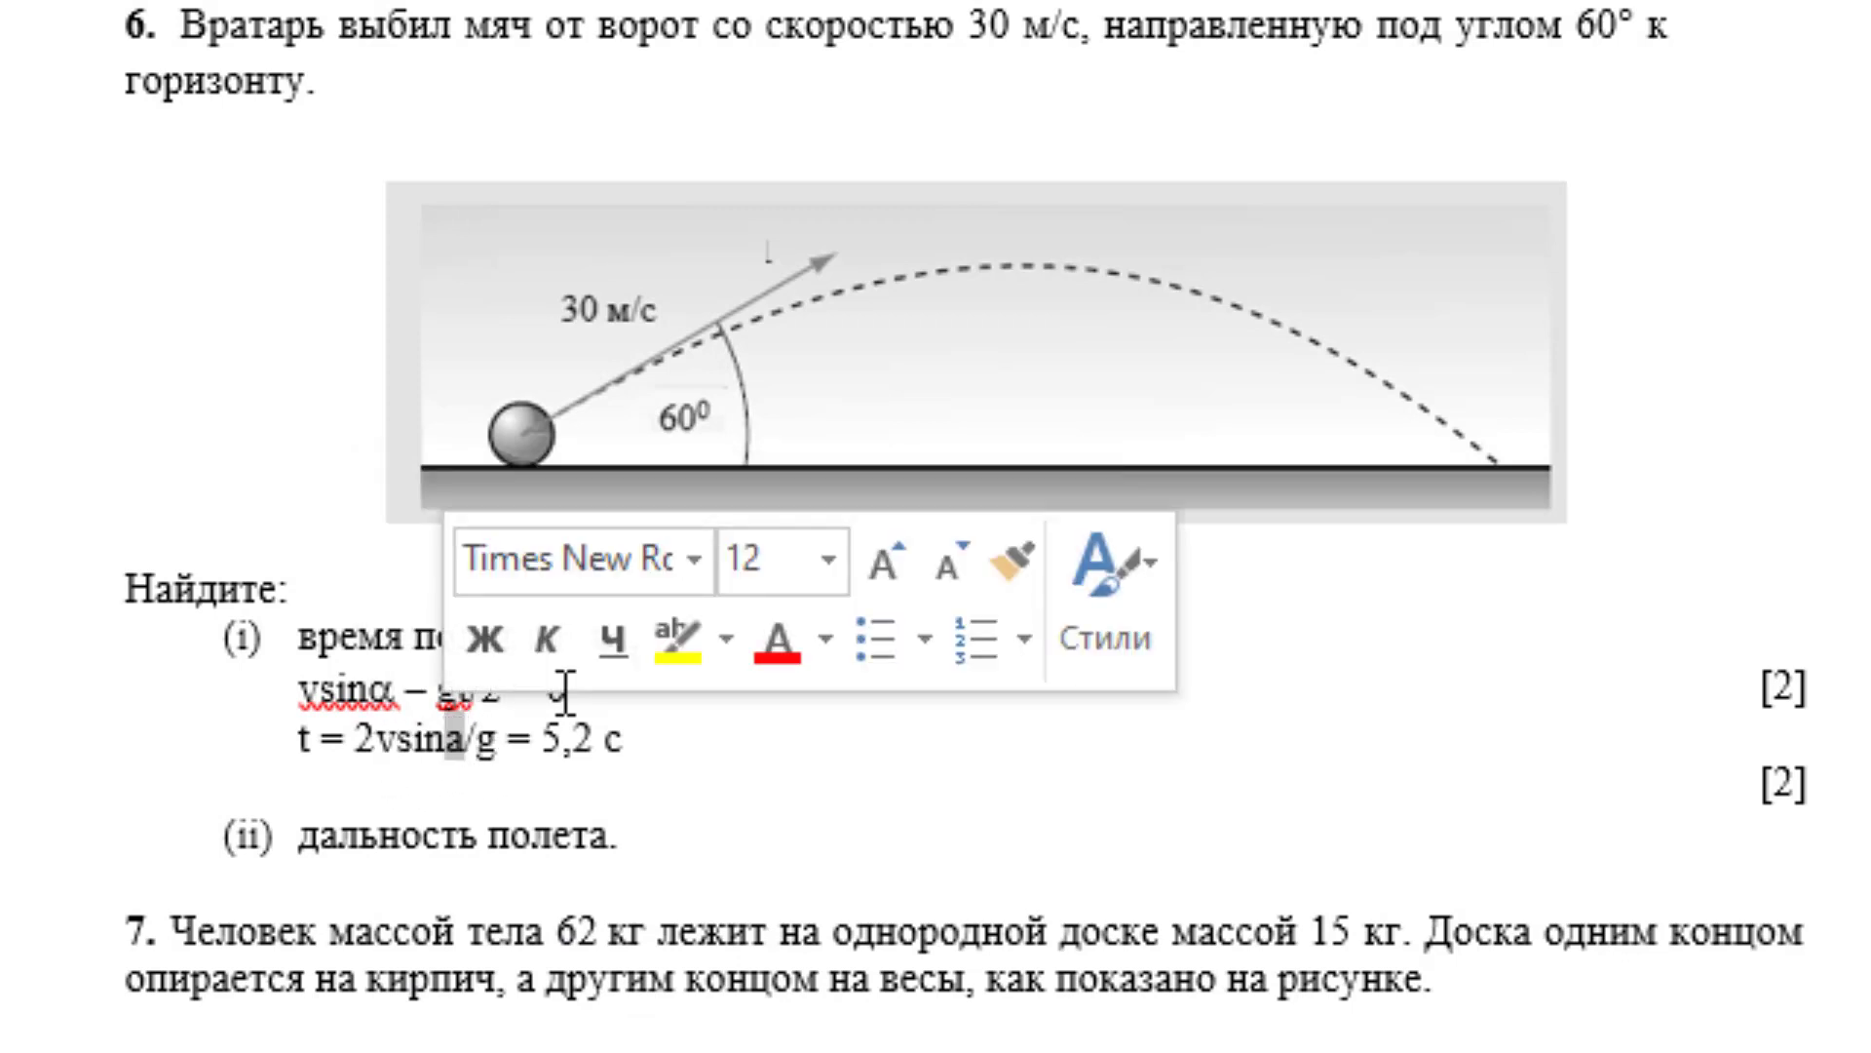
{"action": "left_click", "coordinate": [692, 562]}
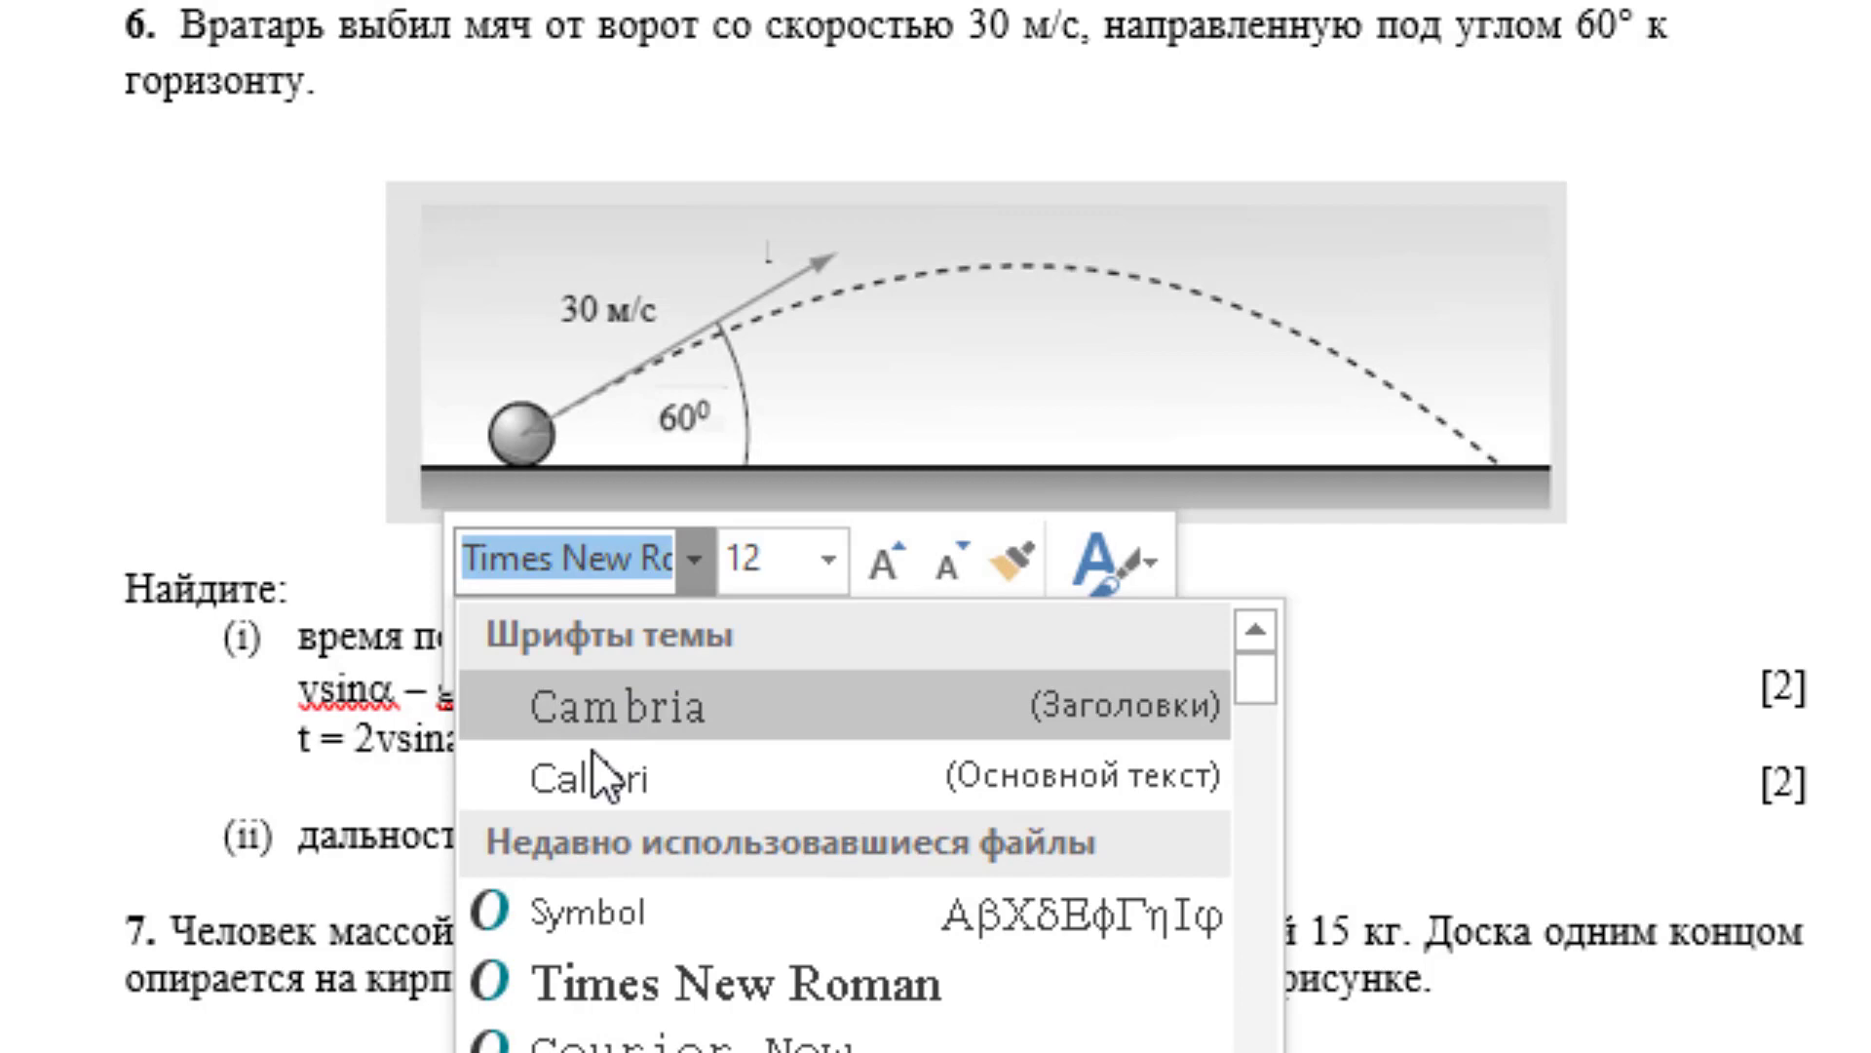
{"action": "left_click", "coordinate": [600, 903]}
{"action": "left_click", "coordinate": [952, 780]}
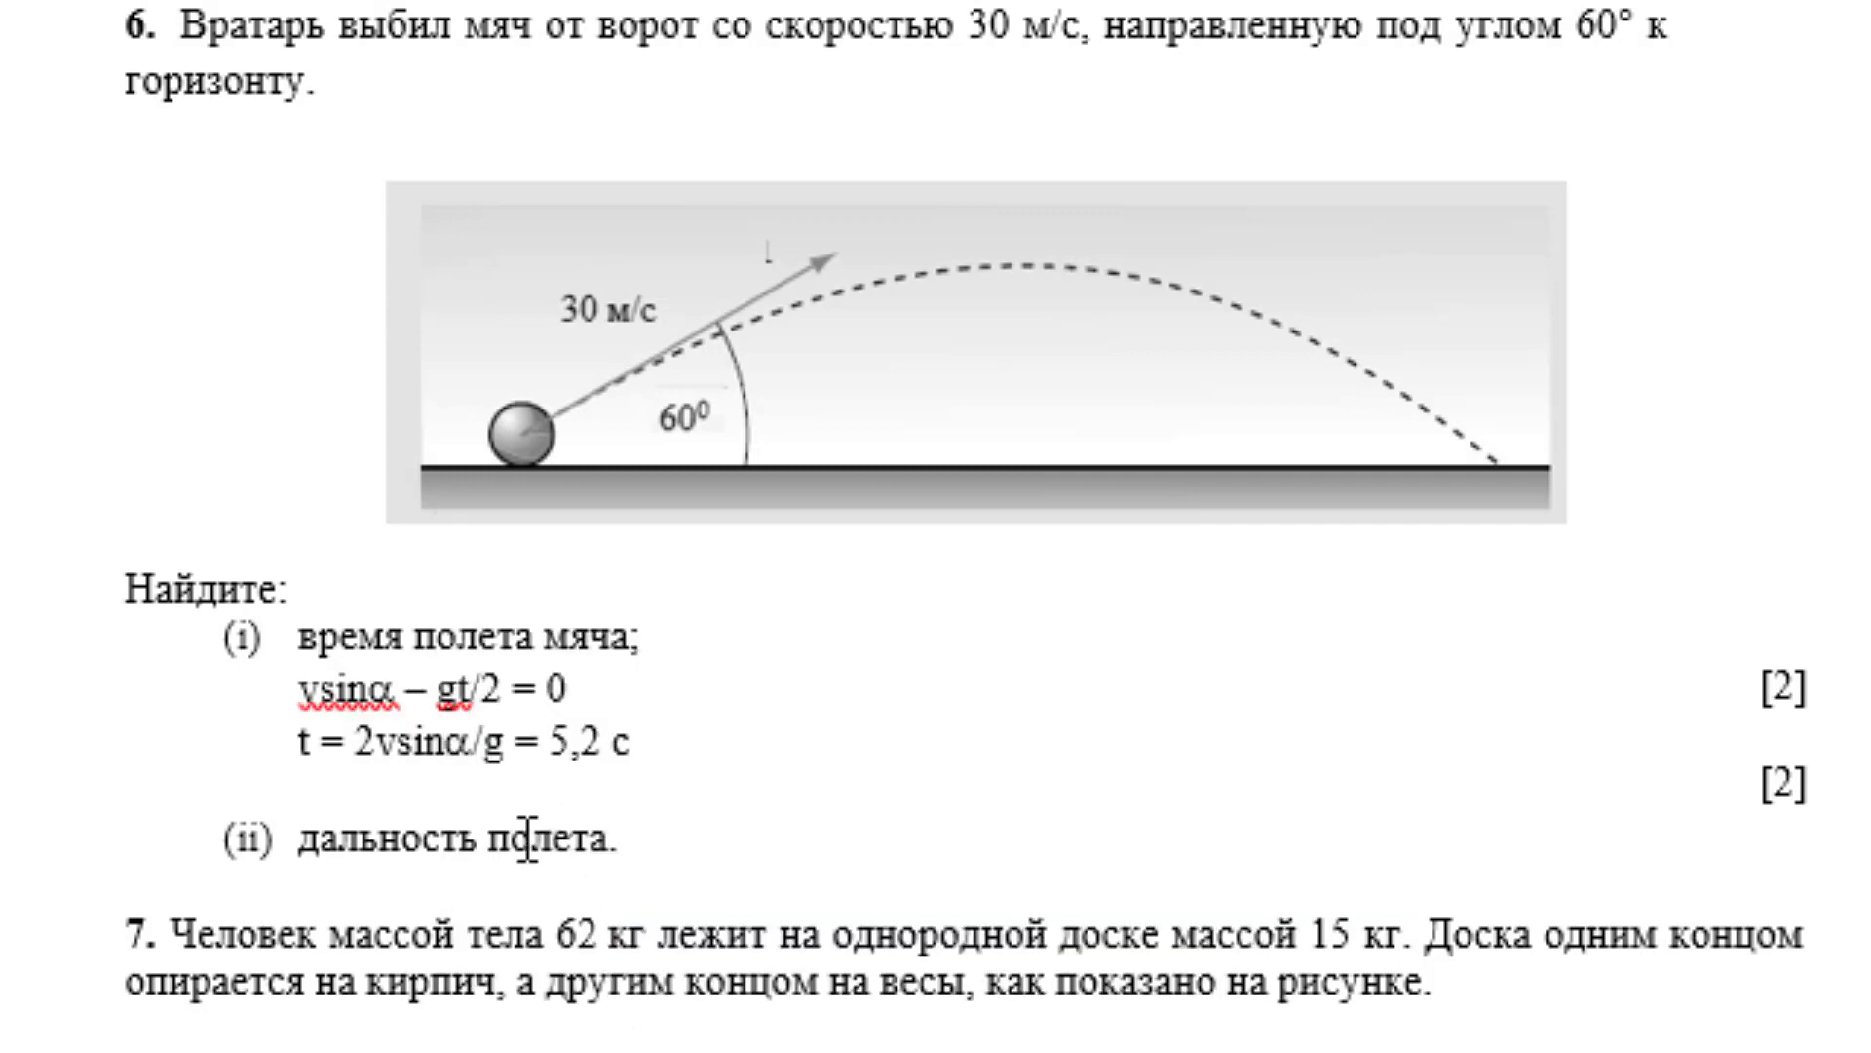
{"action": "scroll", "coordinate": [526, 839], "scroll_direction": "down", "scroll_amount": 2}
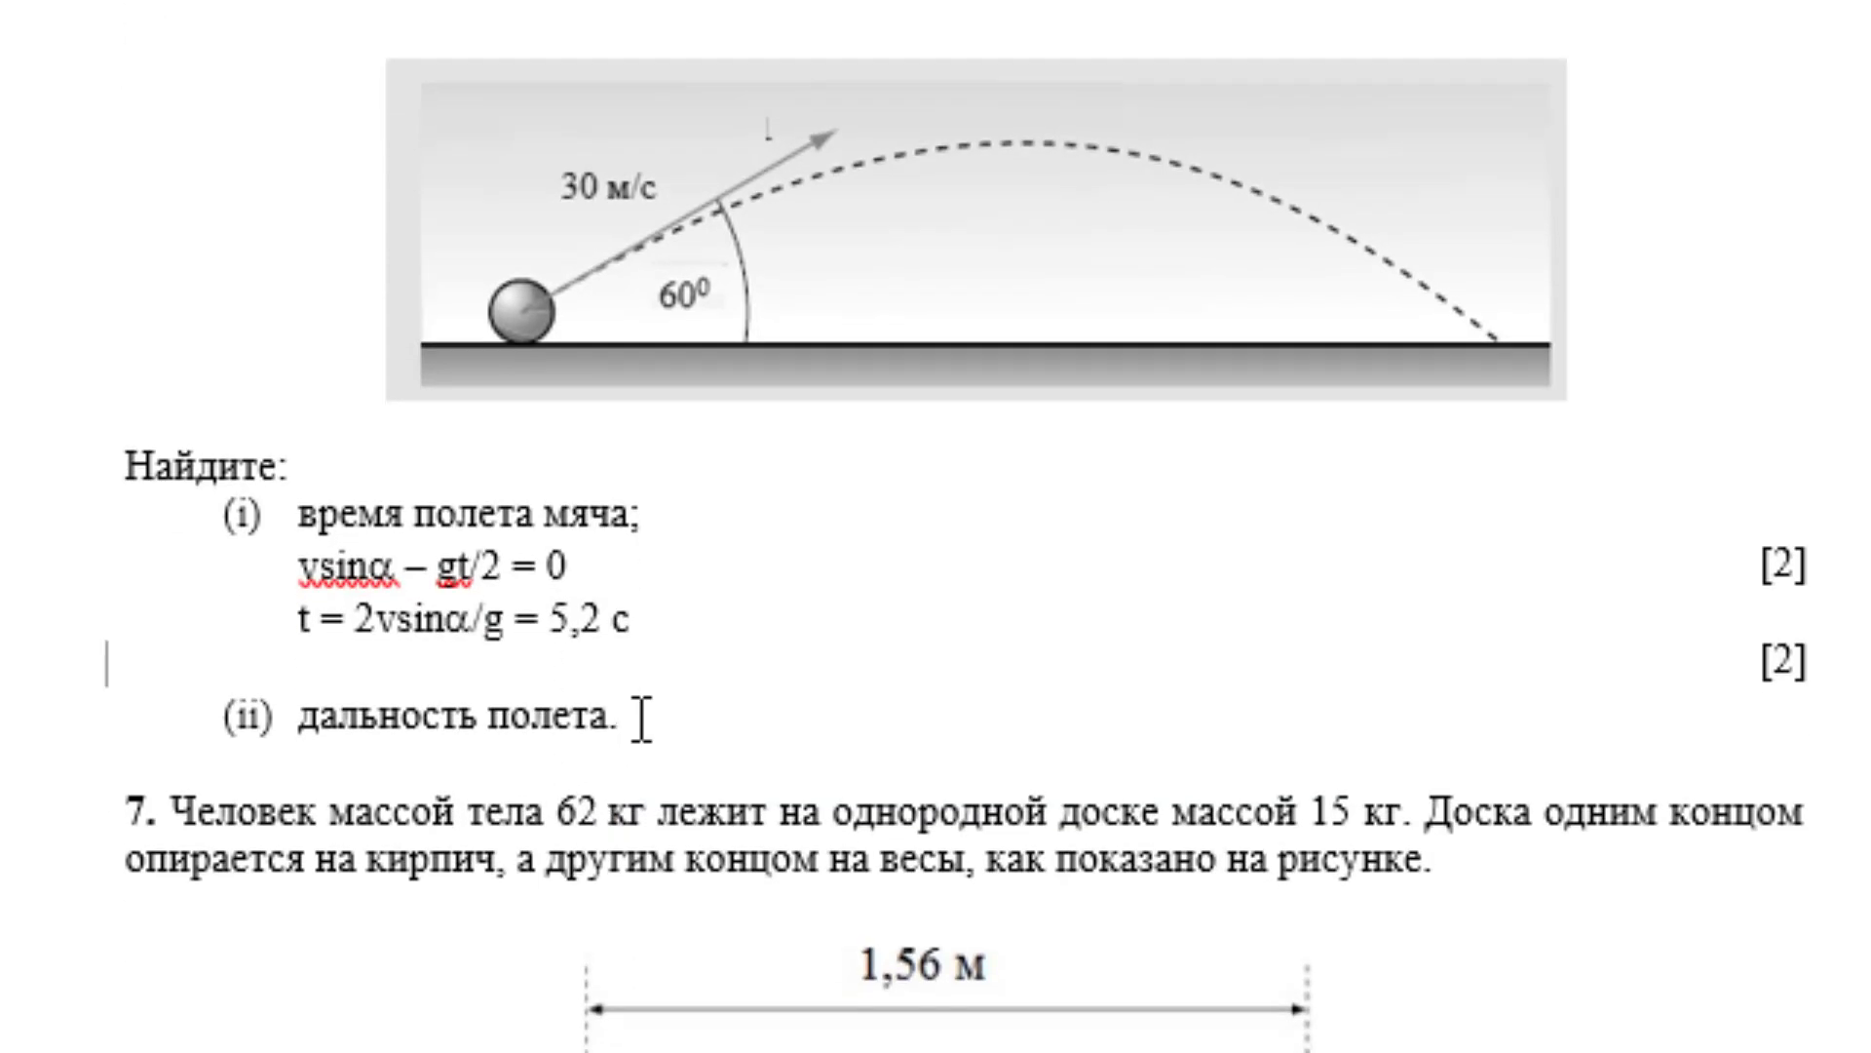
- Under item (ii), type the range working from s = vcosa * t through vsina/g
{"action": "left_click", "coordinate": [643, 718]}
{"action": "key", "text": "Return"}
{"action": "key", "text": "BackSpace"}
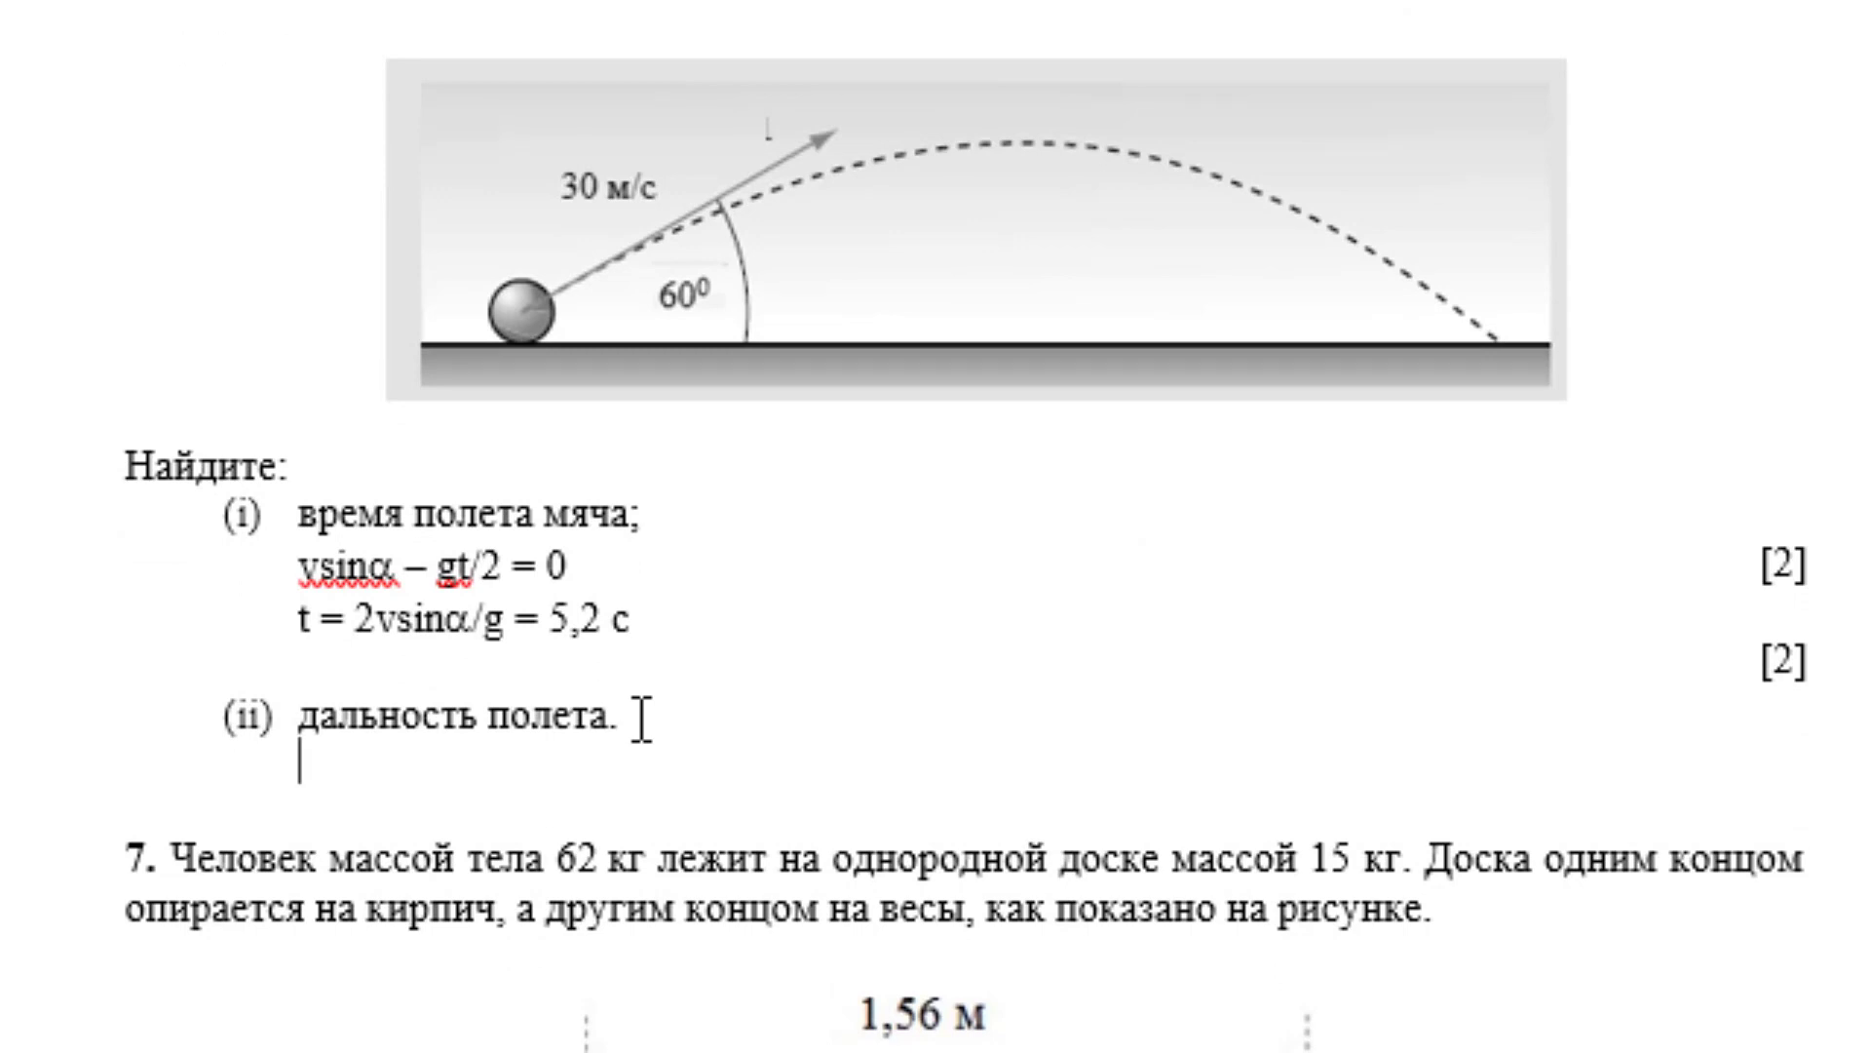
{"action": "type", "text": "s = "}
{"action": "type", "text": "v so"}
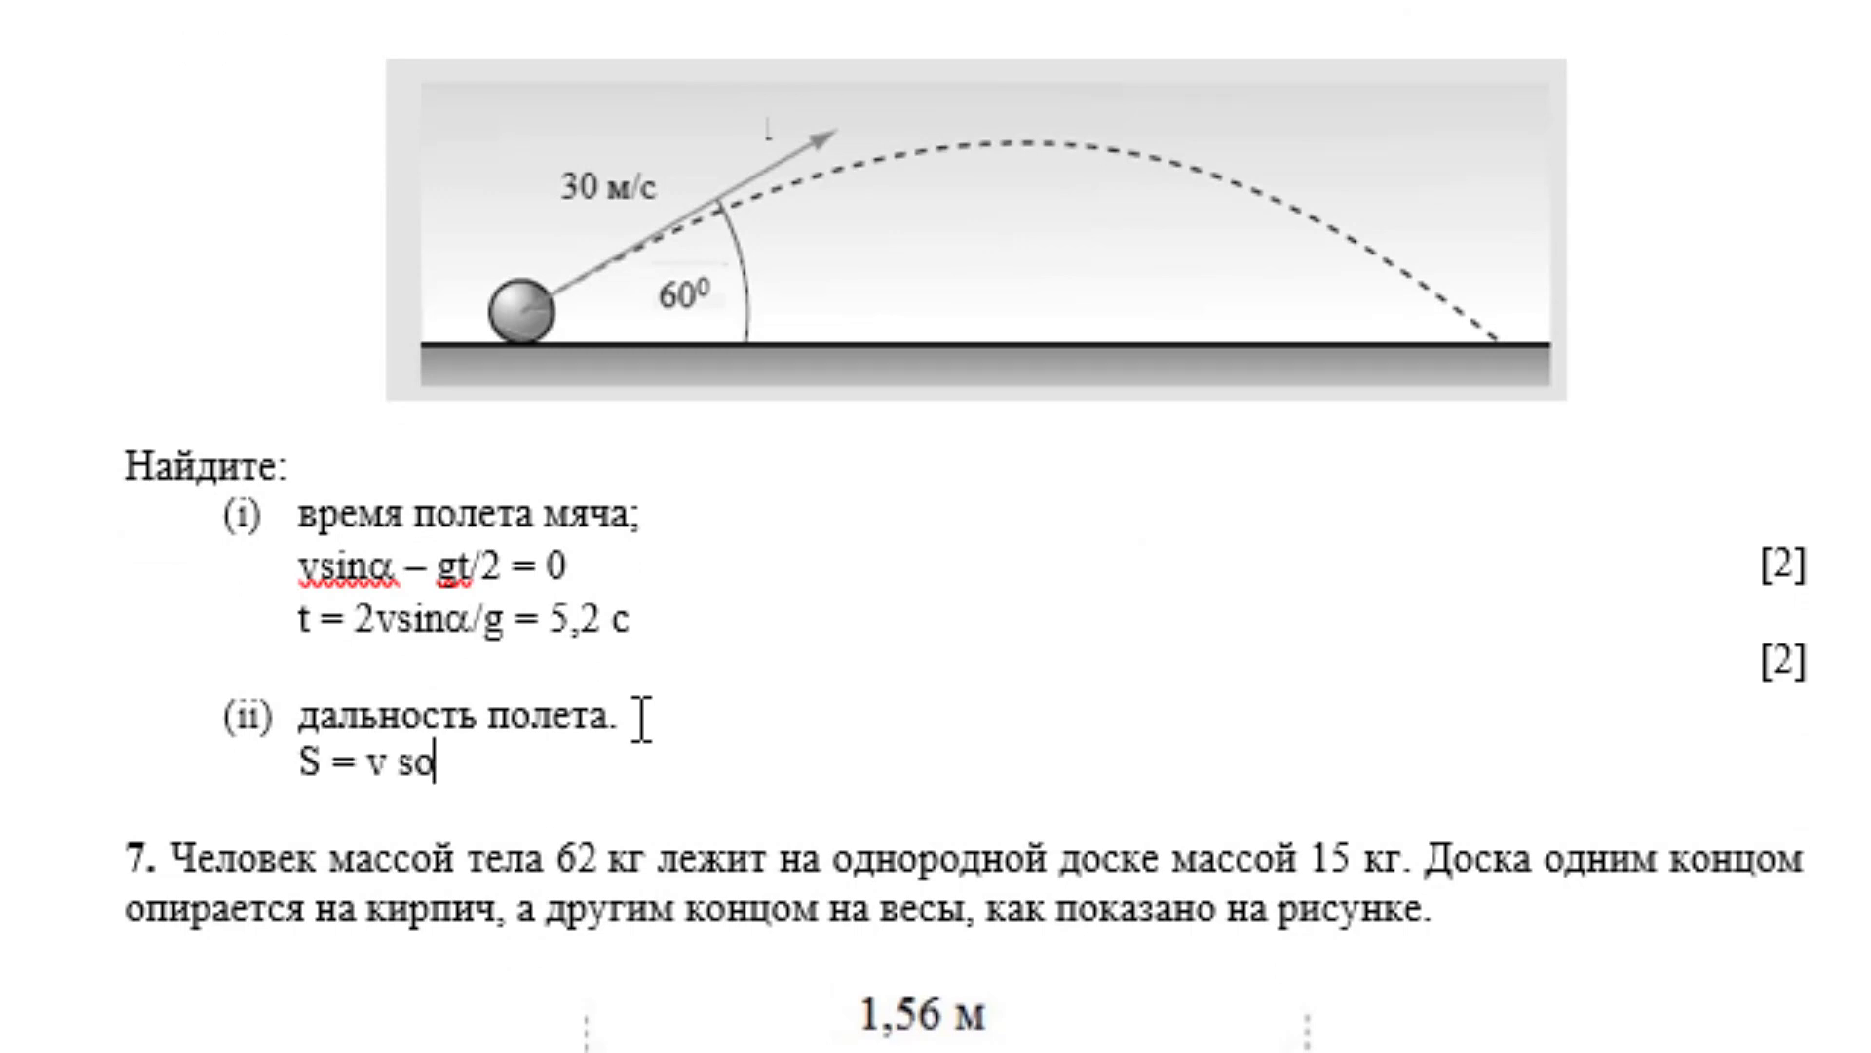
{"action": "type", "text": "s"}
{"action": "key", "text": "BackSpace"}
{"action": "key", "text": "BackSpace"}
{"action": "key", "text": "BackSpace"}
{"action": "key", "text": "BackSpace"}
{"action": "key", "text": "BackSpace"}
{"action": "type", "text": "c"}
{"action": "type", "text": "os a"}
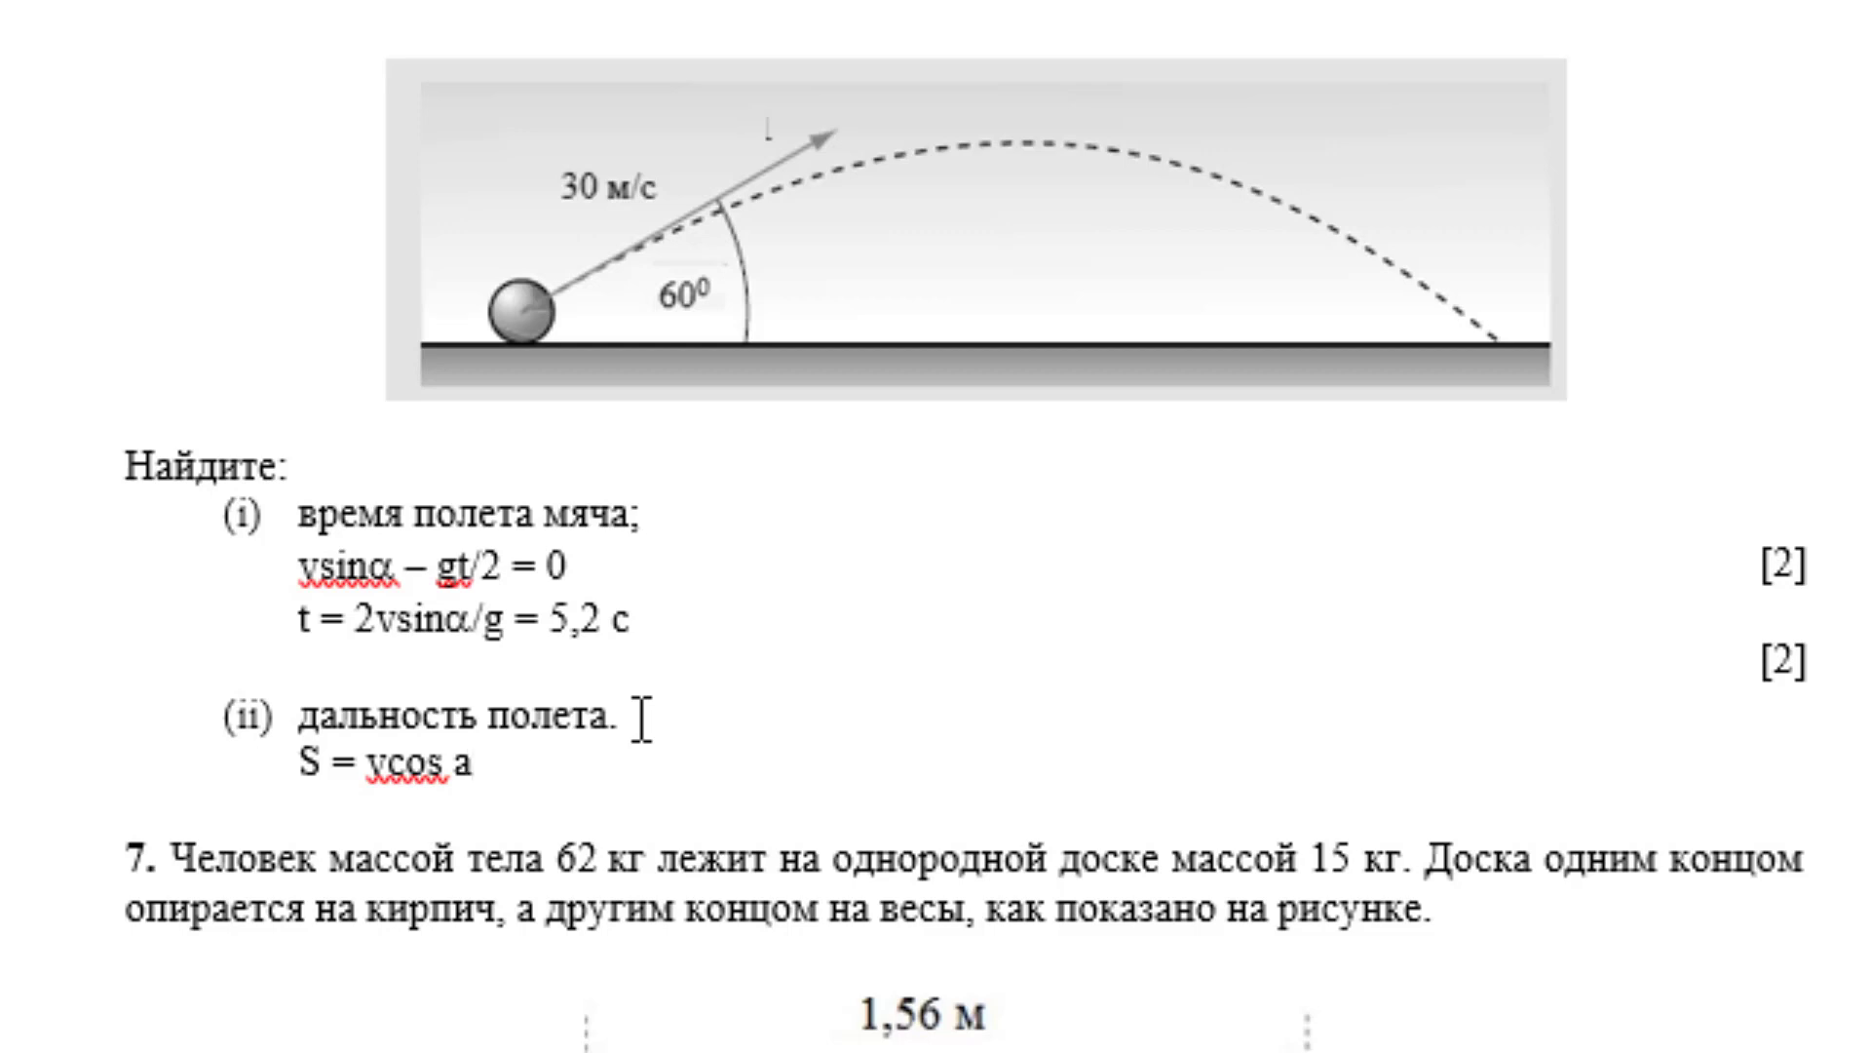
{"action": "key", "text": "BackSpace"}
{"action": "key", "text": "BackSpace"}
{"action": "type", "text": "a"}
{"action": "type", "text": " * "}
{"action": "type", "text": "t "}
{"action": "type", "text": "= v s"}
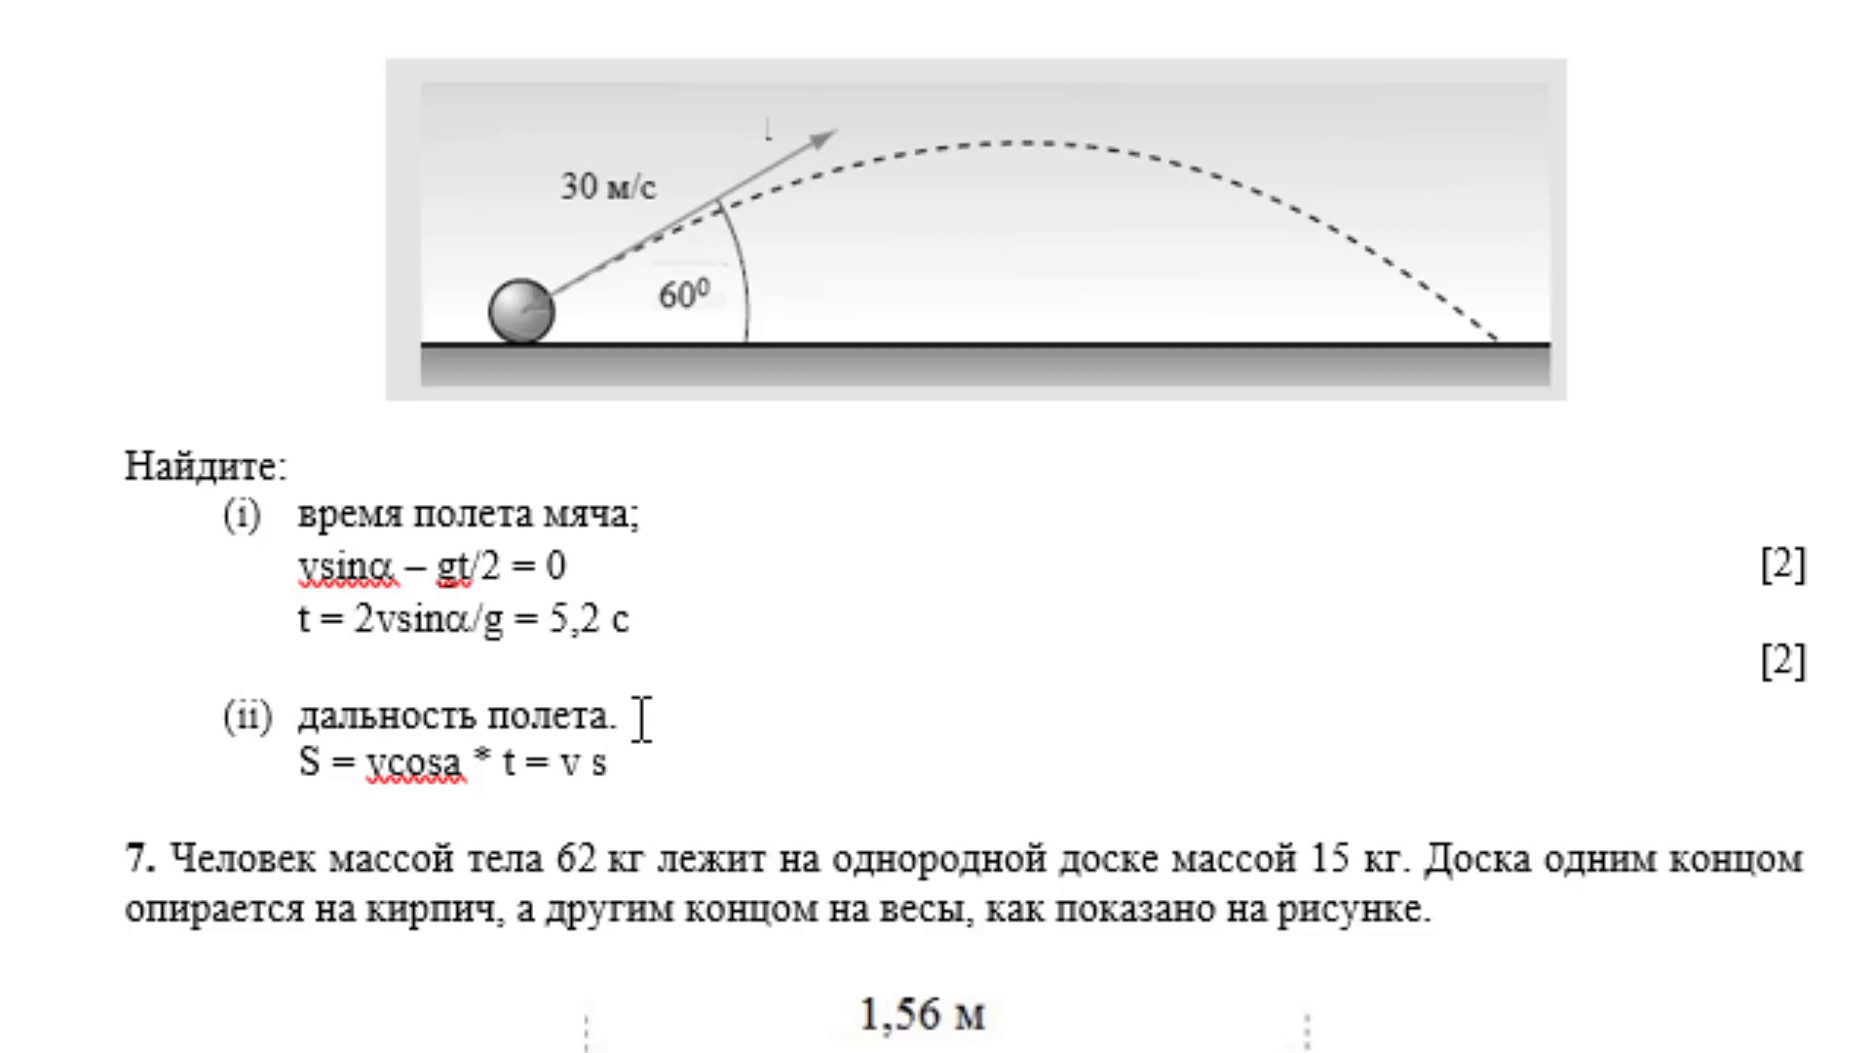
{"action": "key", "text": "BackSpace"}
{"action": "type", "text": "cosa "}
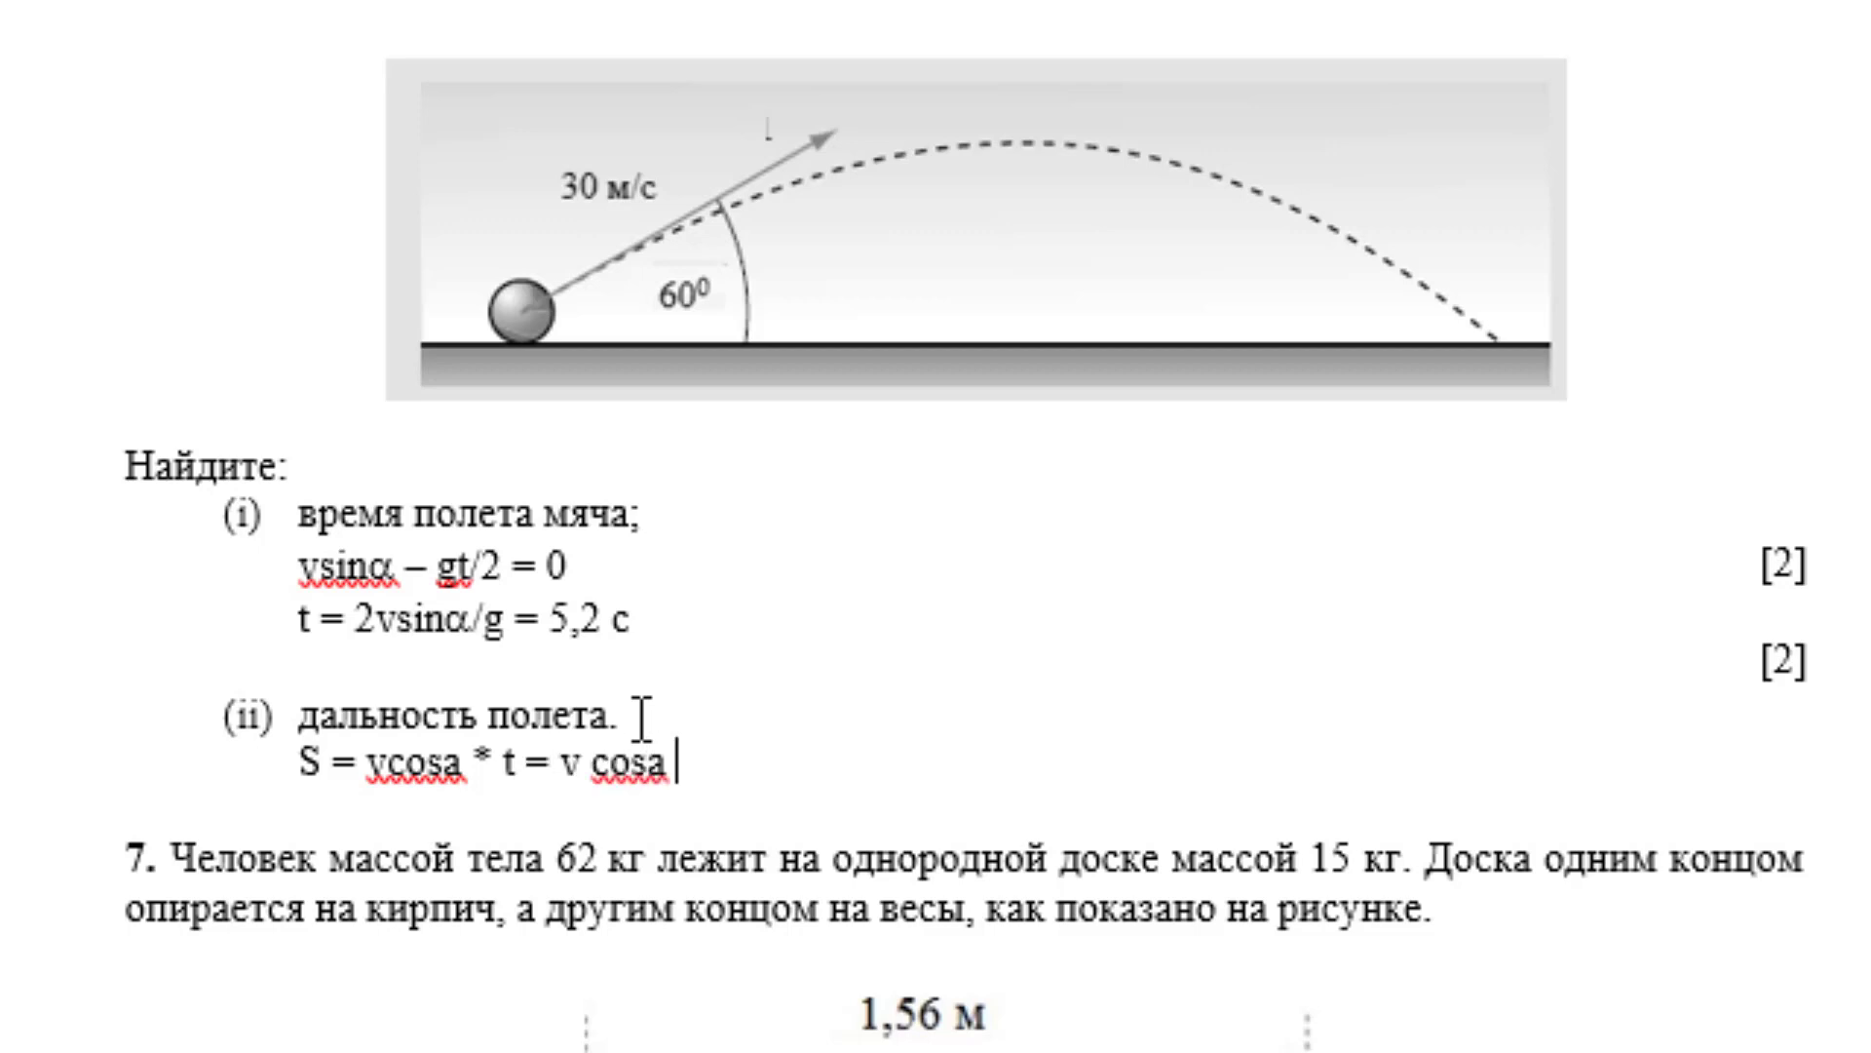
{"action": "type", "text": "* s "}
{"action": "type", "text": "vsi"}
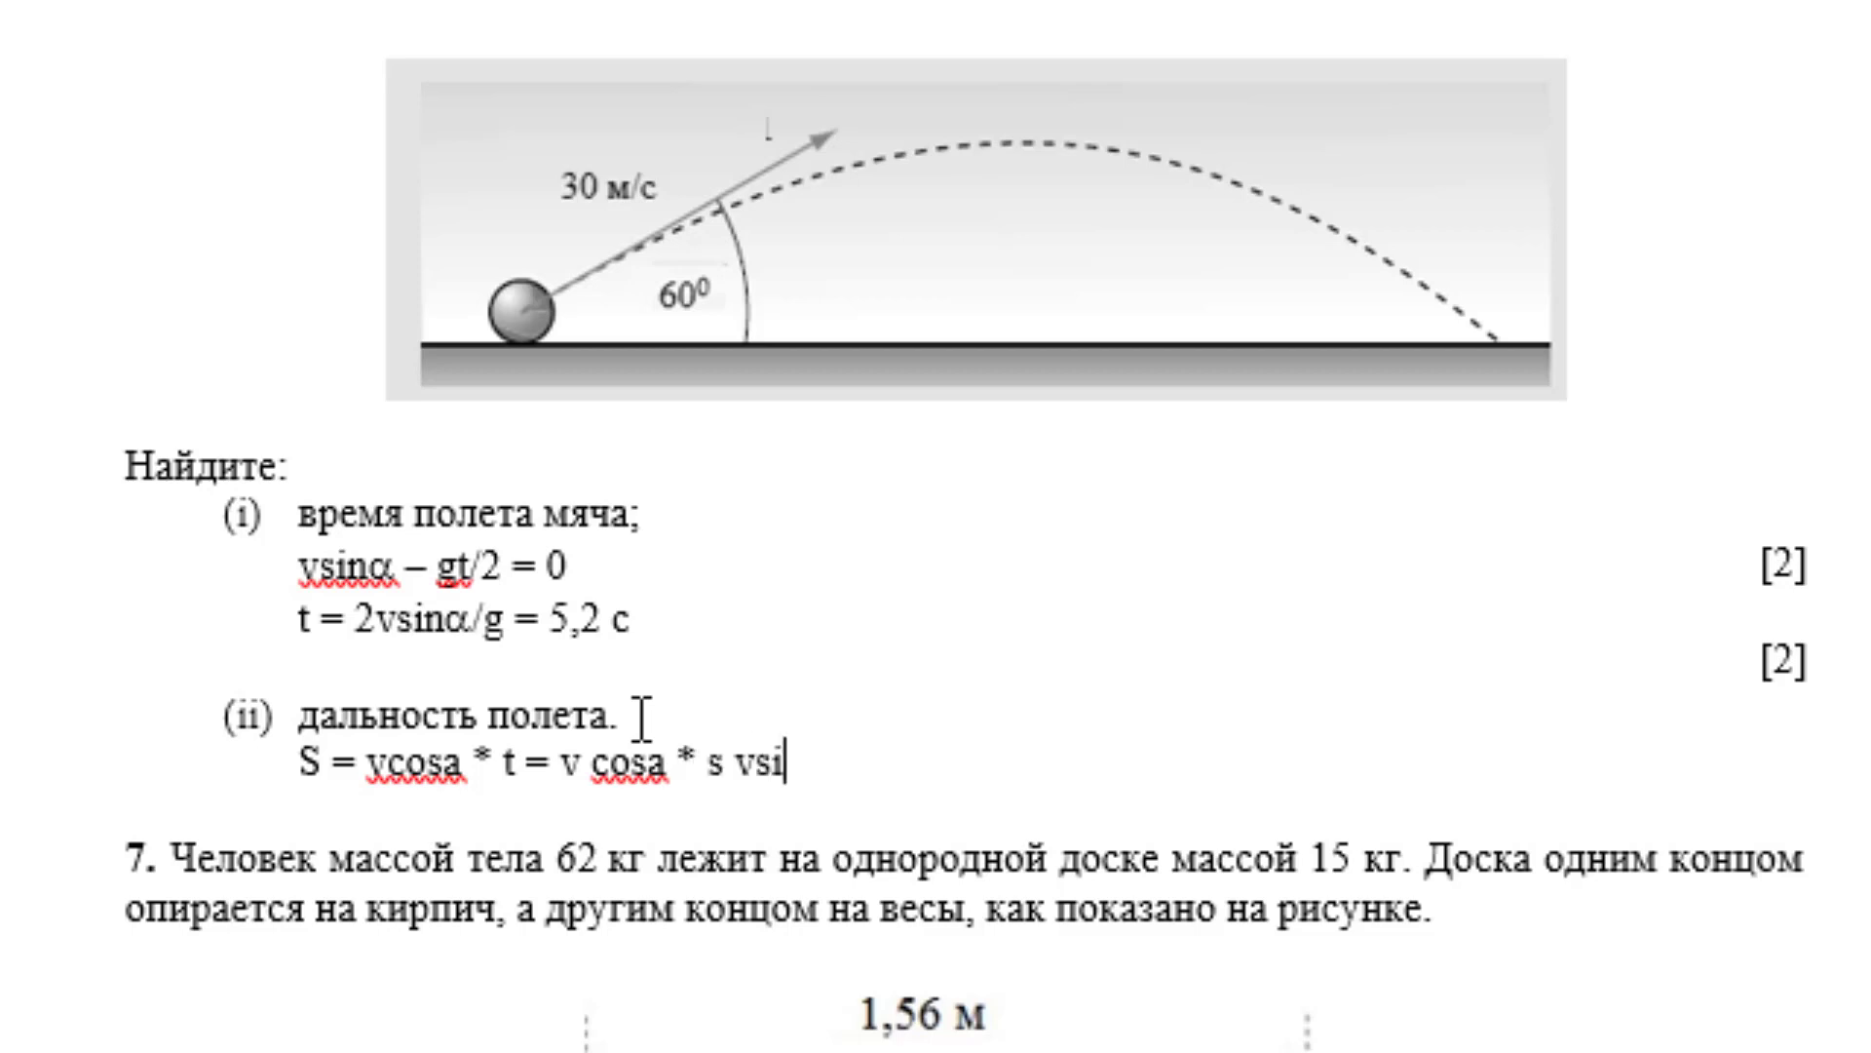
{"action": "type", "text": "nA"}
{"action": "key", "text": "BackSpace"}
{"action": "type", "text": "a"}
{"action": "type", "text": "/g"}
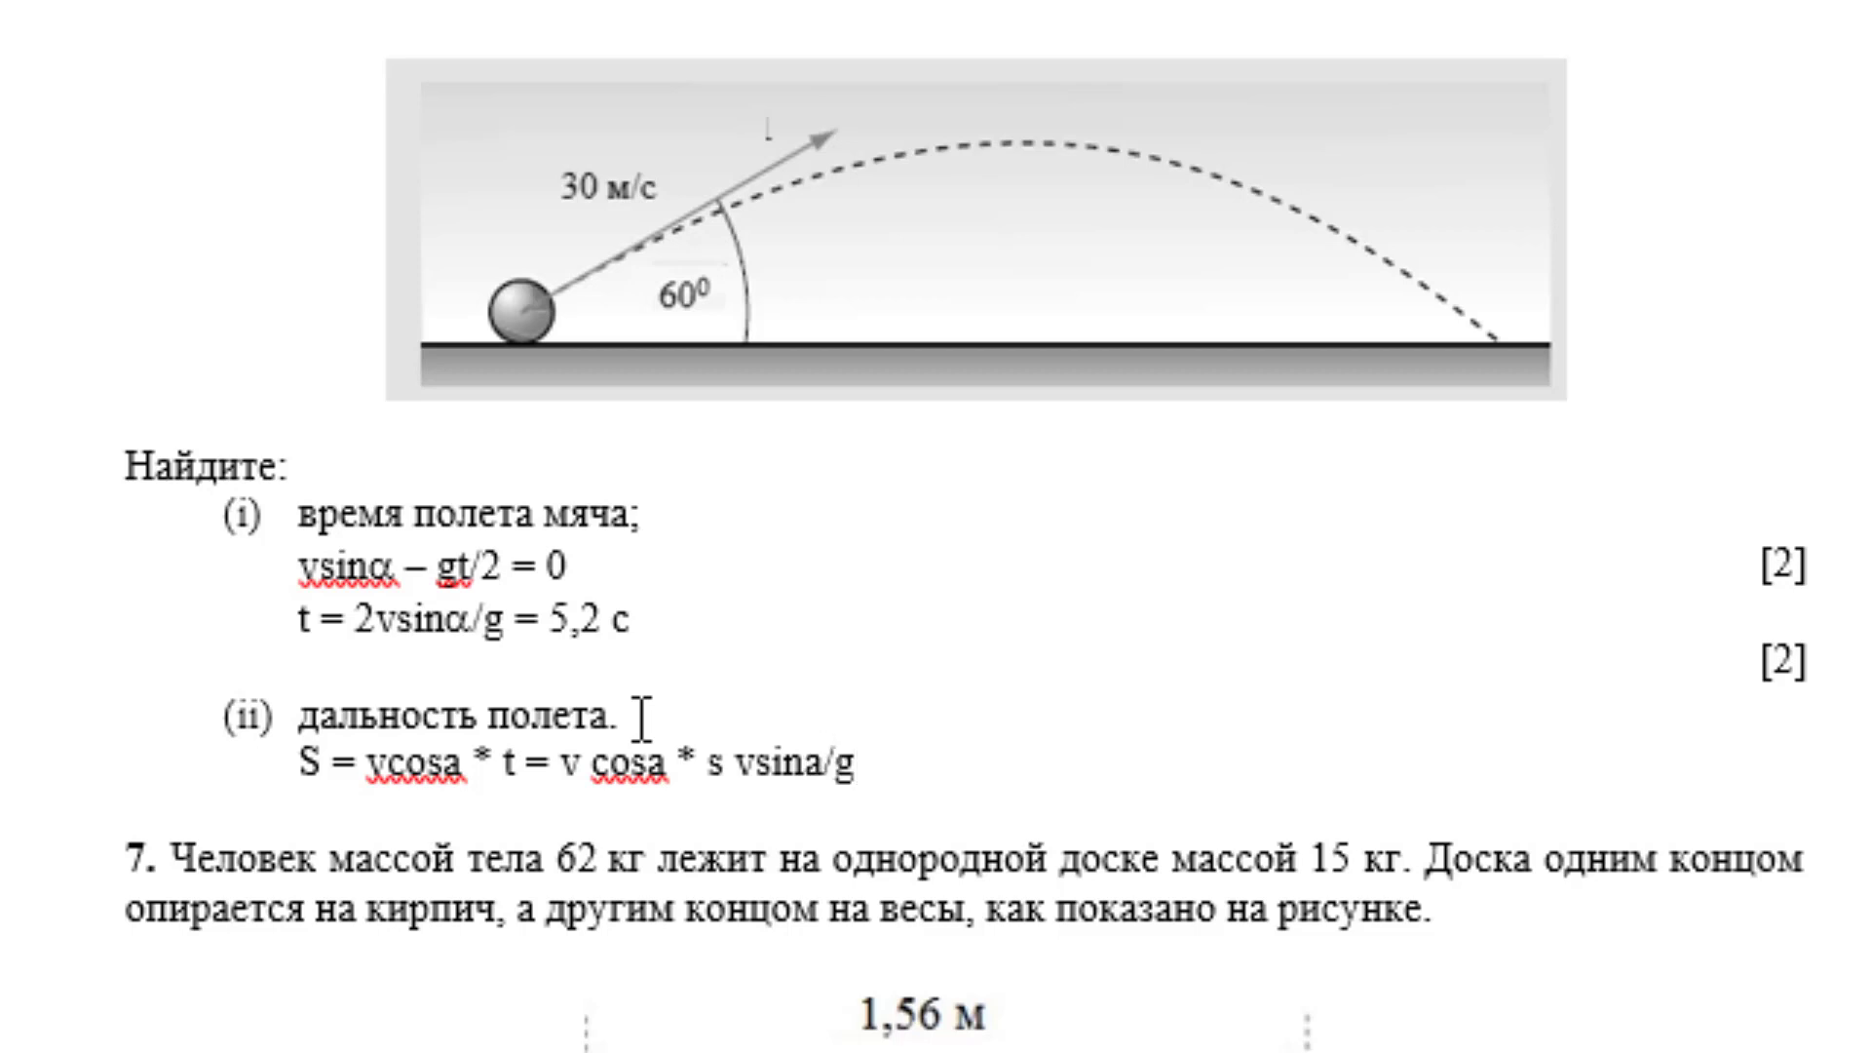
- Add the final line S = v2 sin2a / g = 78 м
{"action": "key", "text": "Return"}
{"action": "type", "text": "S = "}
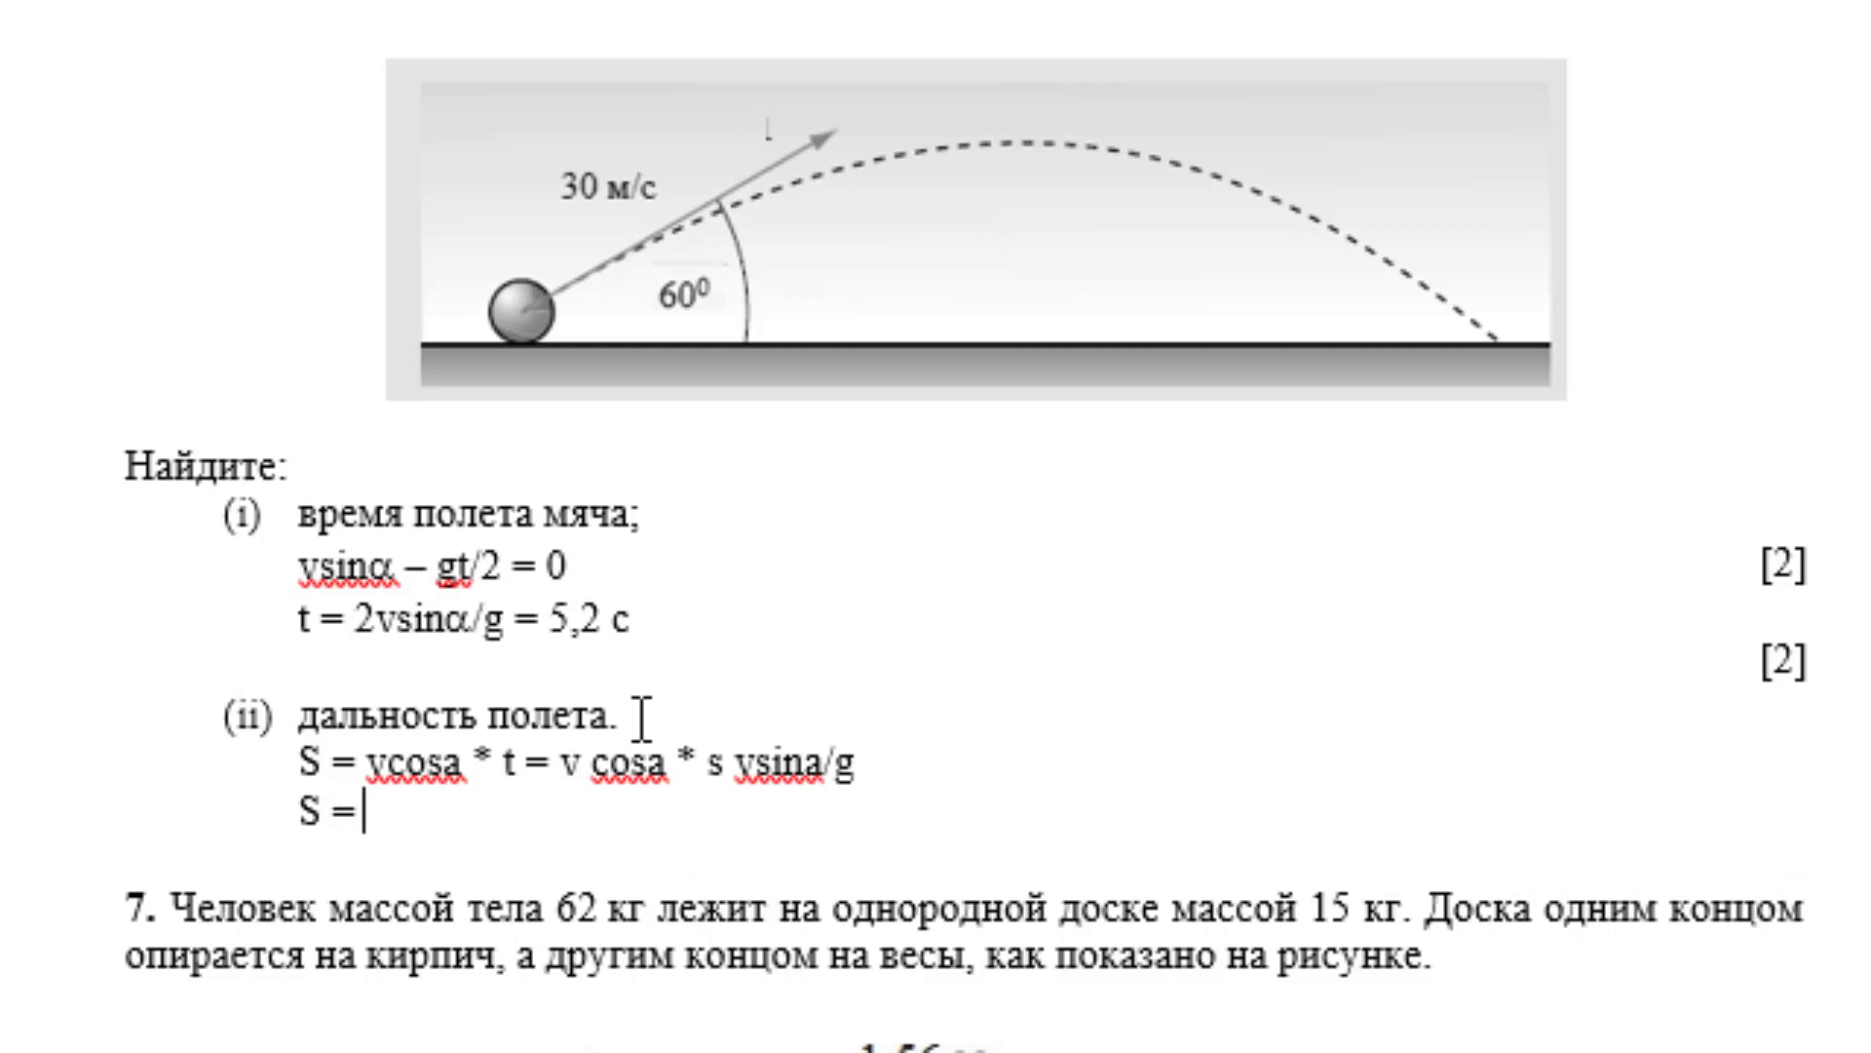
{"action": "type", "text": "v"}
{"action": "type", "text": "2"}
{"action": "type", "text": " s"}
{"action": "type", "text": "in"}
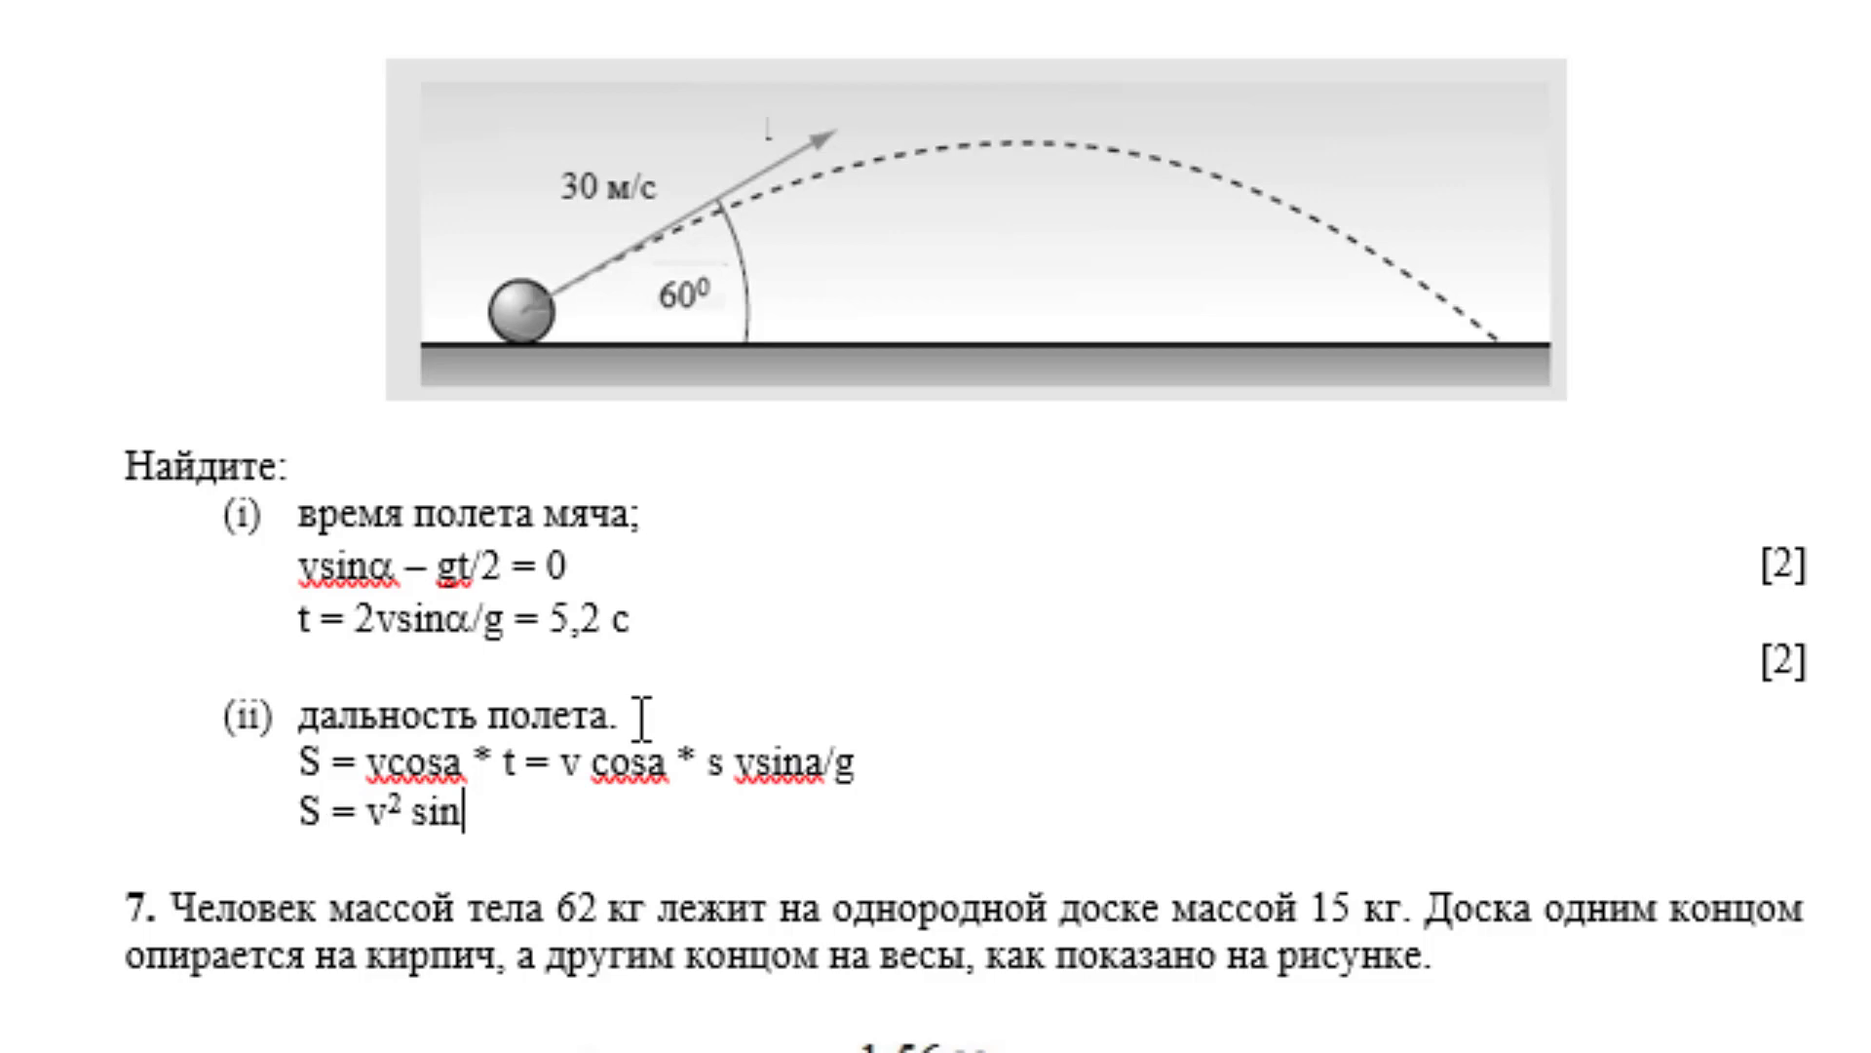
{"action": "type", "text": "2a "}
{"action": "type", "text": "/ g = "}
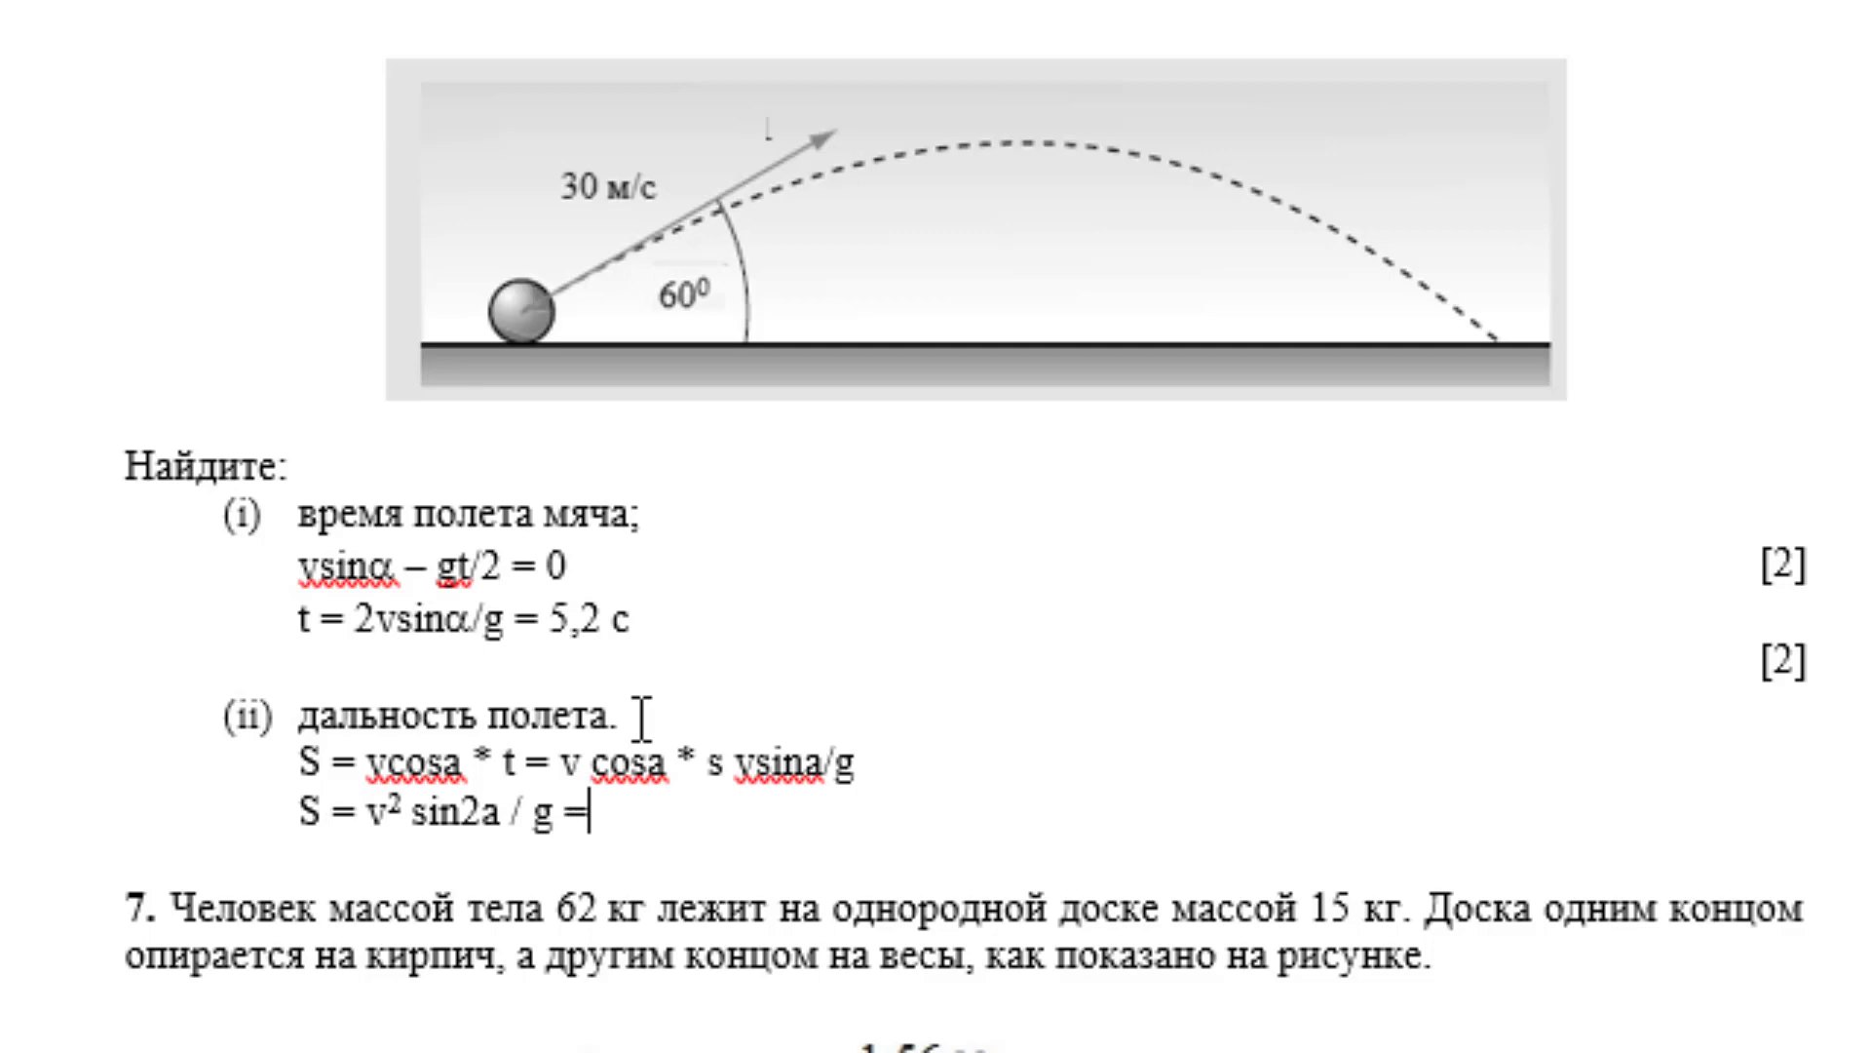
{"action": "type", "text": "78"}
{"action": "type", "text": " м"}
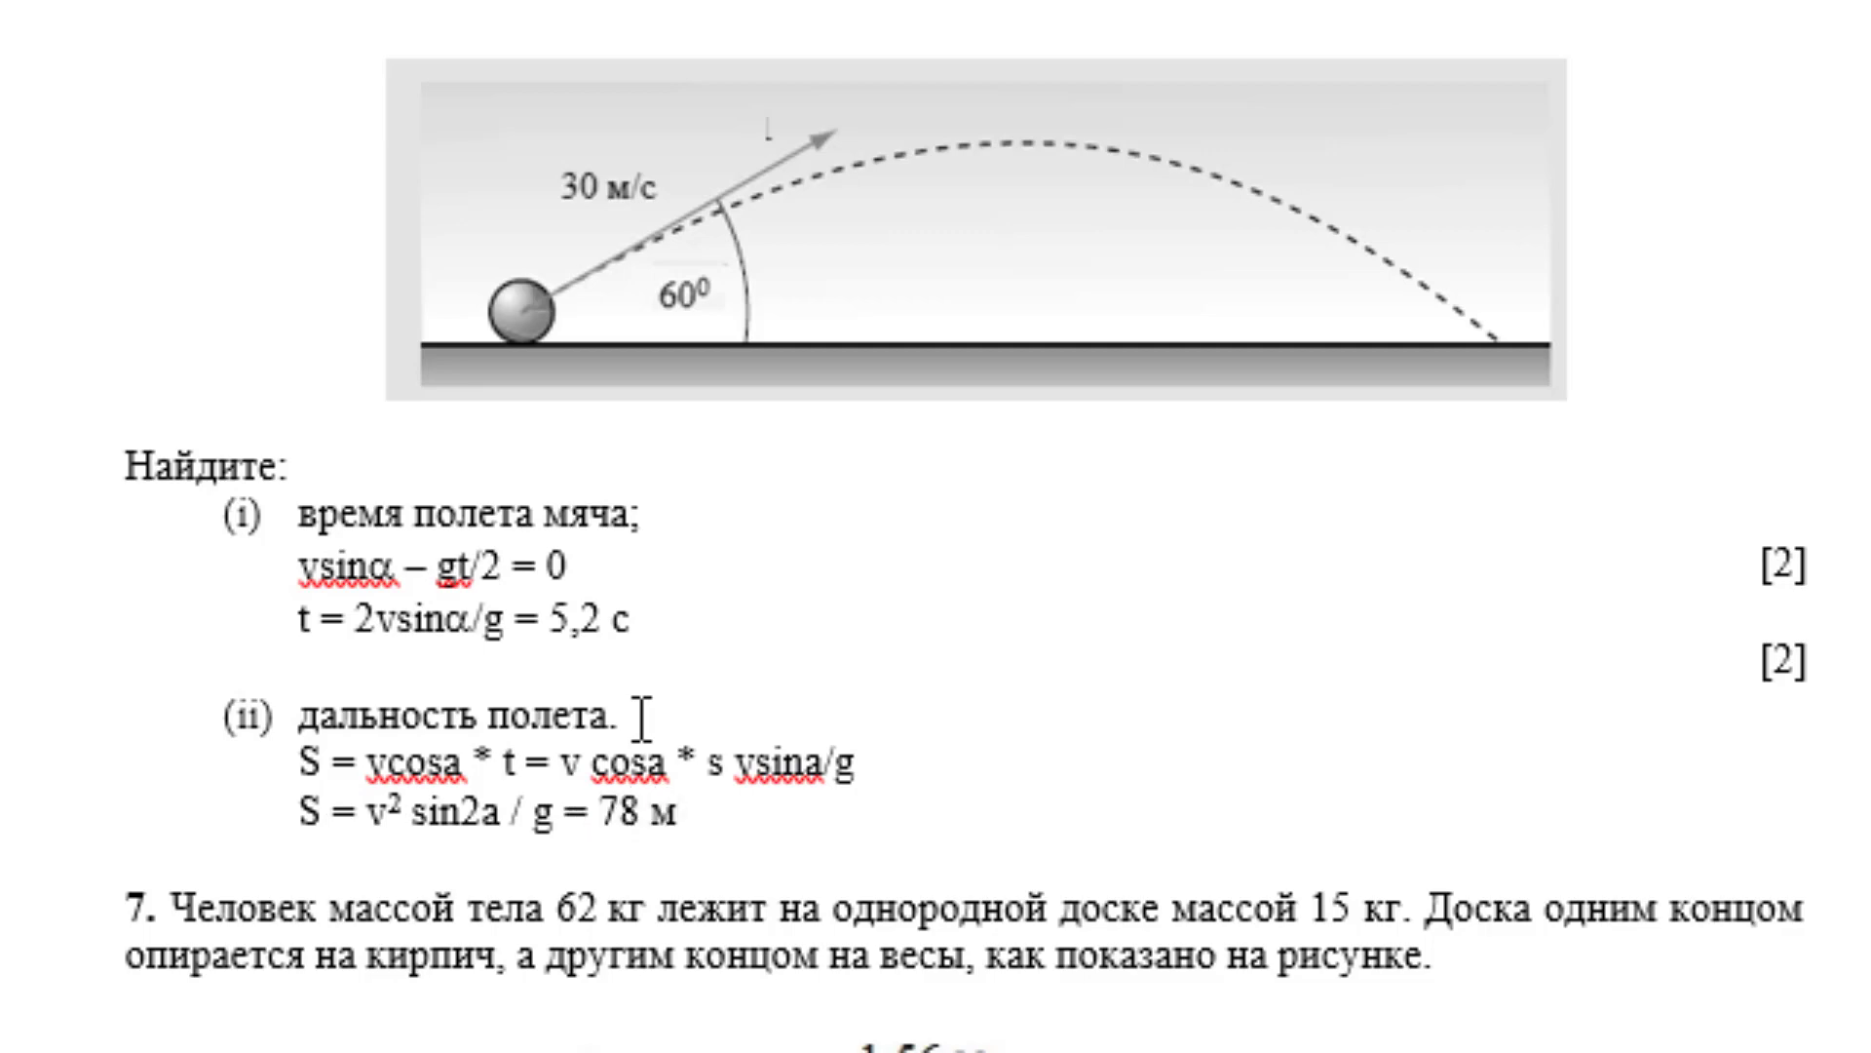
{"action": "left_click_drag", "start_coordinate": [501, 807], "coordinate": [484, 807]}
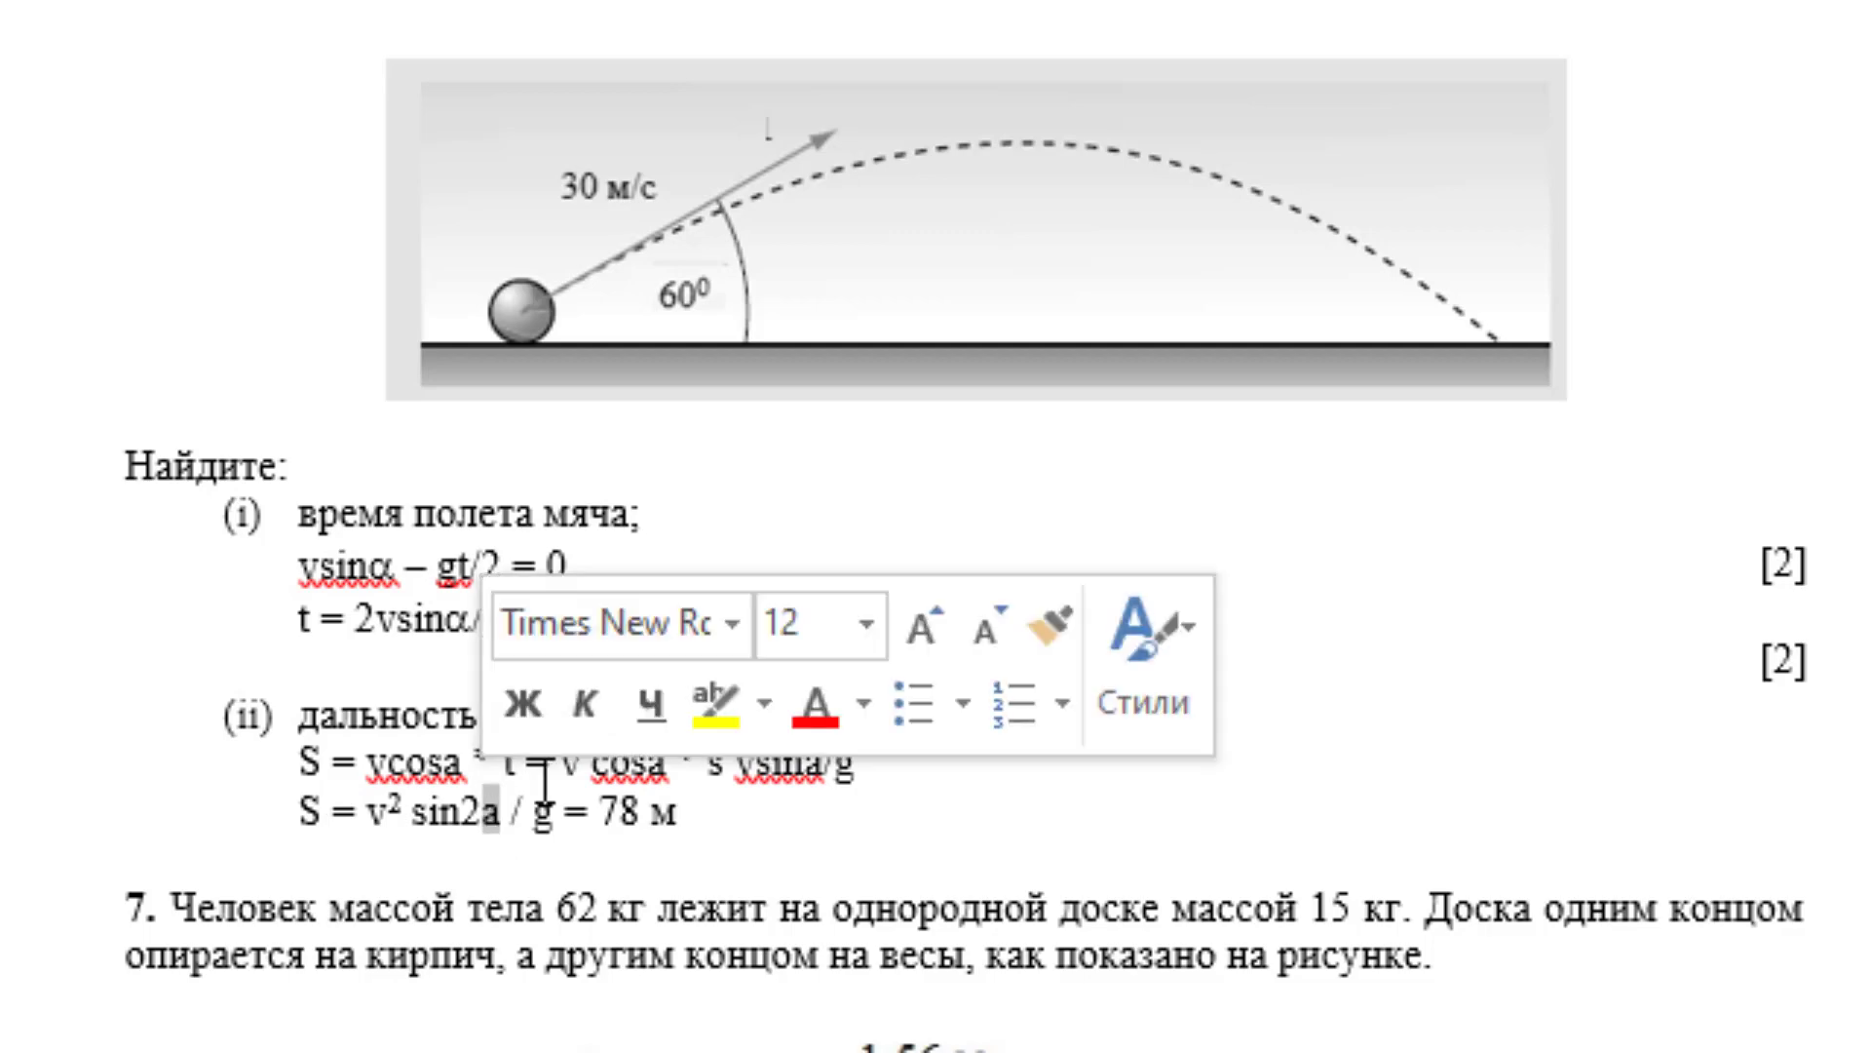
- Set the a in sin2a, both cosa terms and vsina to Symbol font so they read α
{"action": "left_click", "coordinate": [746, 620]}
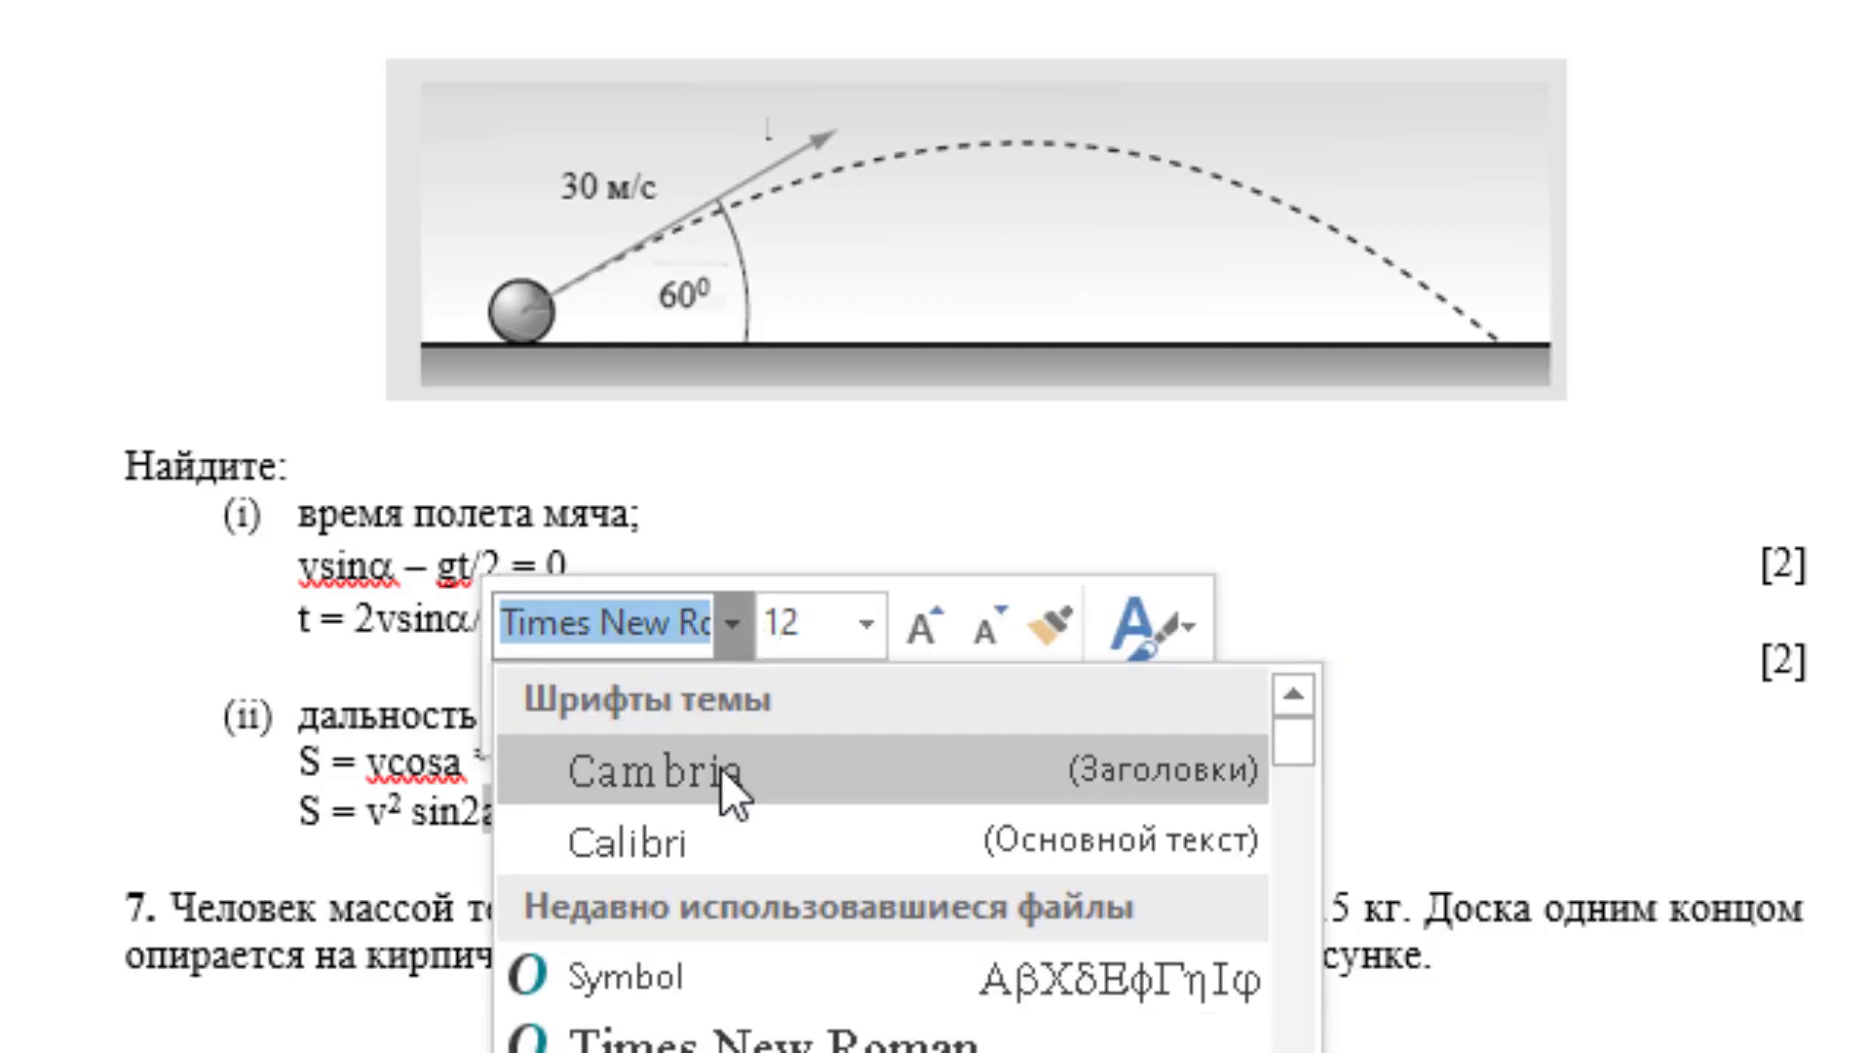
{"action": "left_click", "coordinate": [686, 951]}
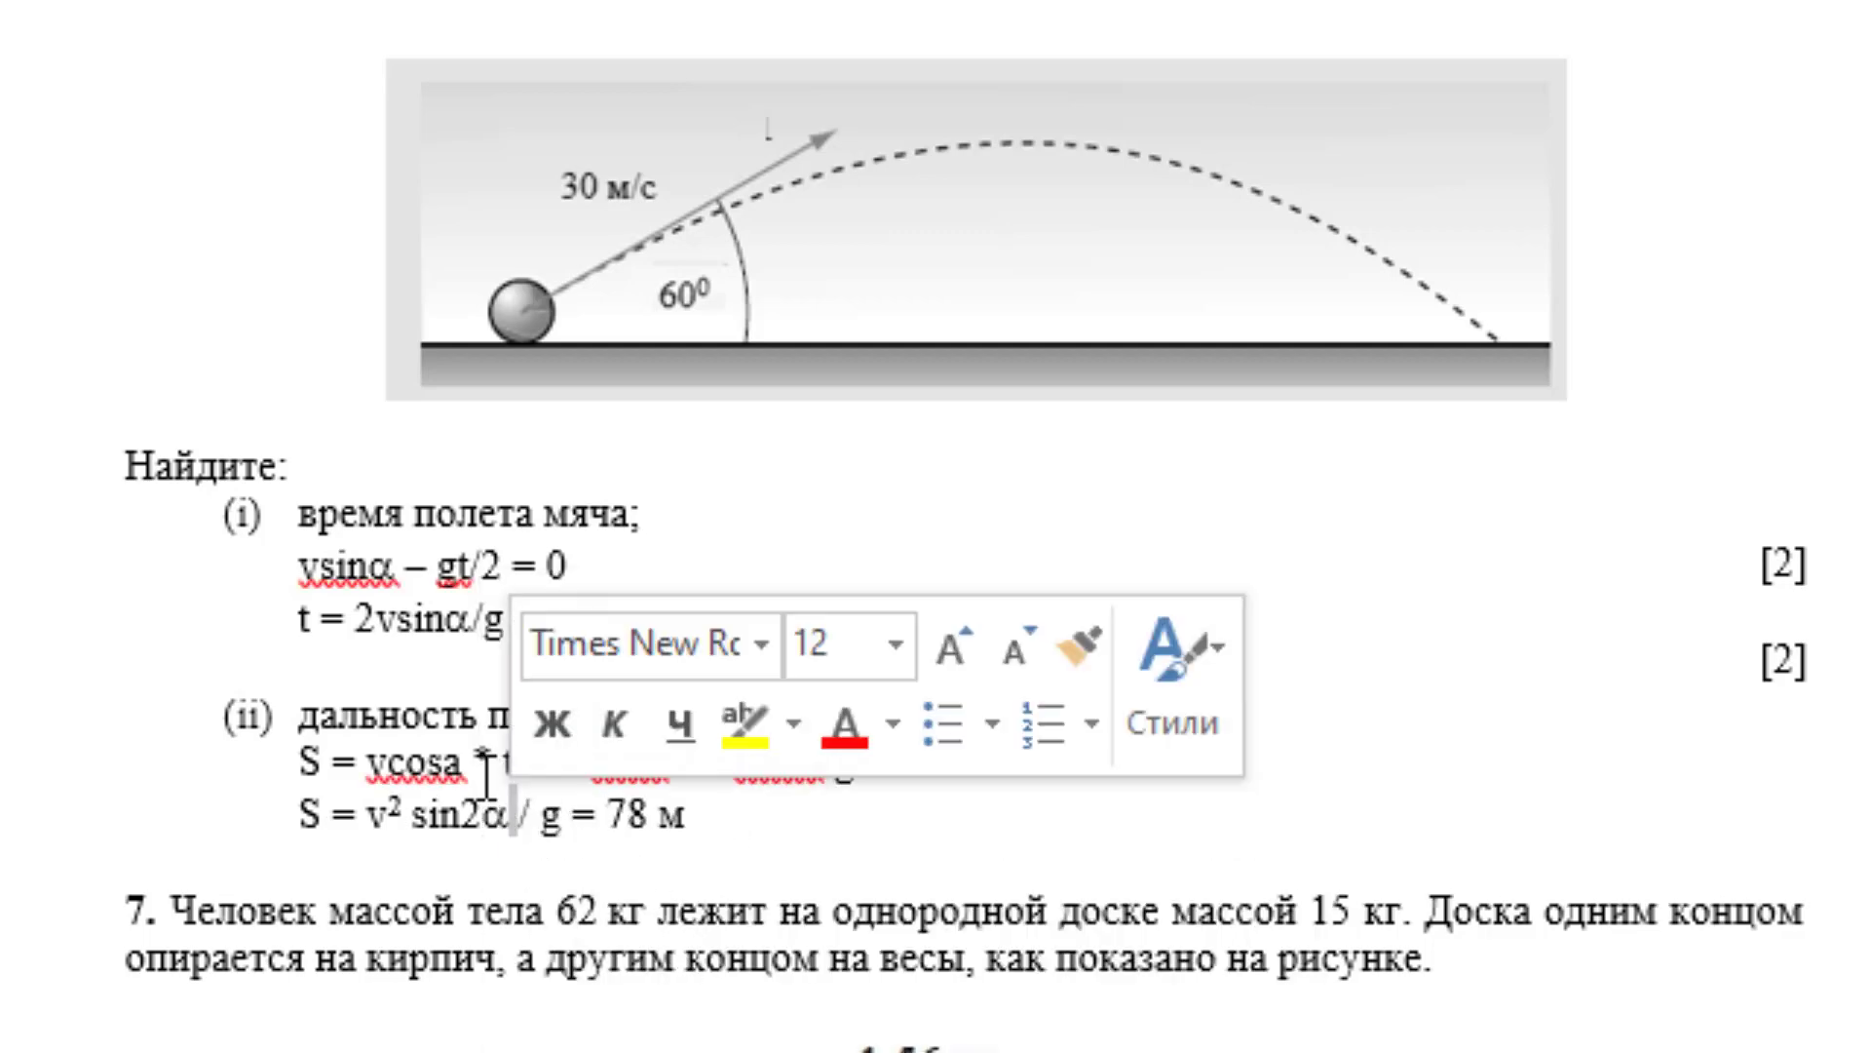
{"action": "left_click_drag", "start_coordinate": [464, 763], "coordinate": [448, 763]}
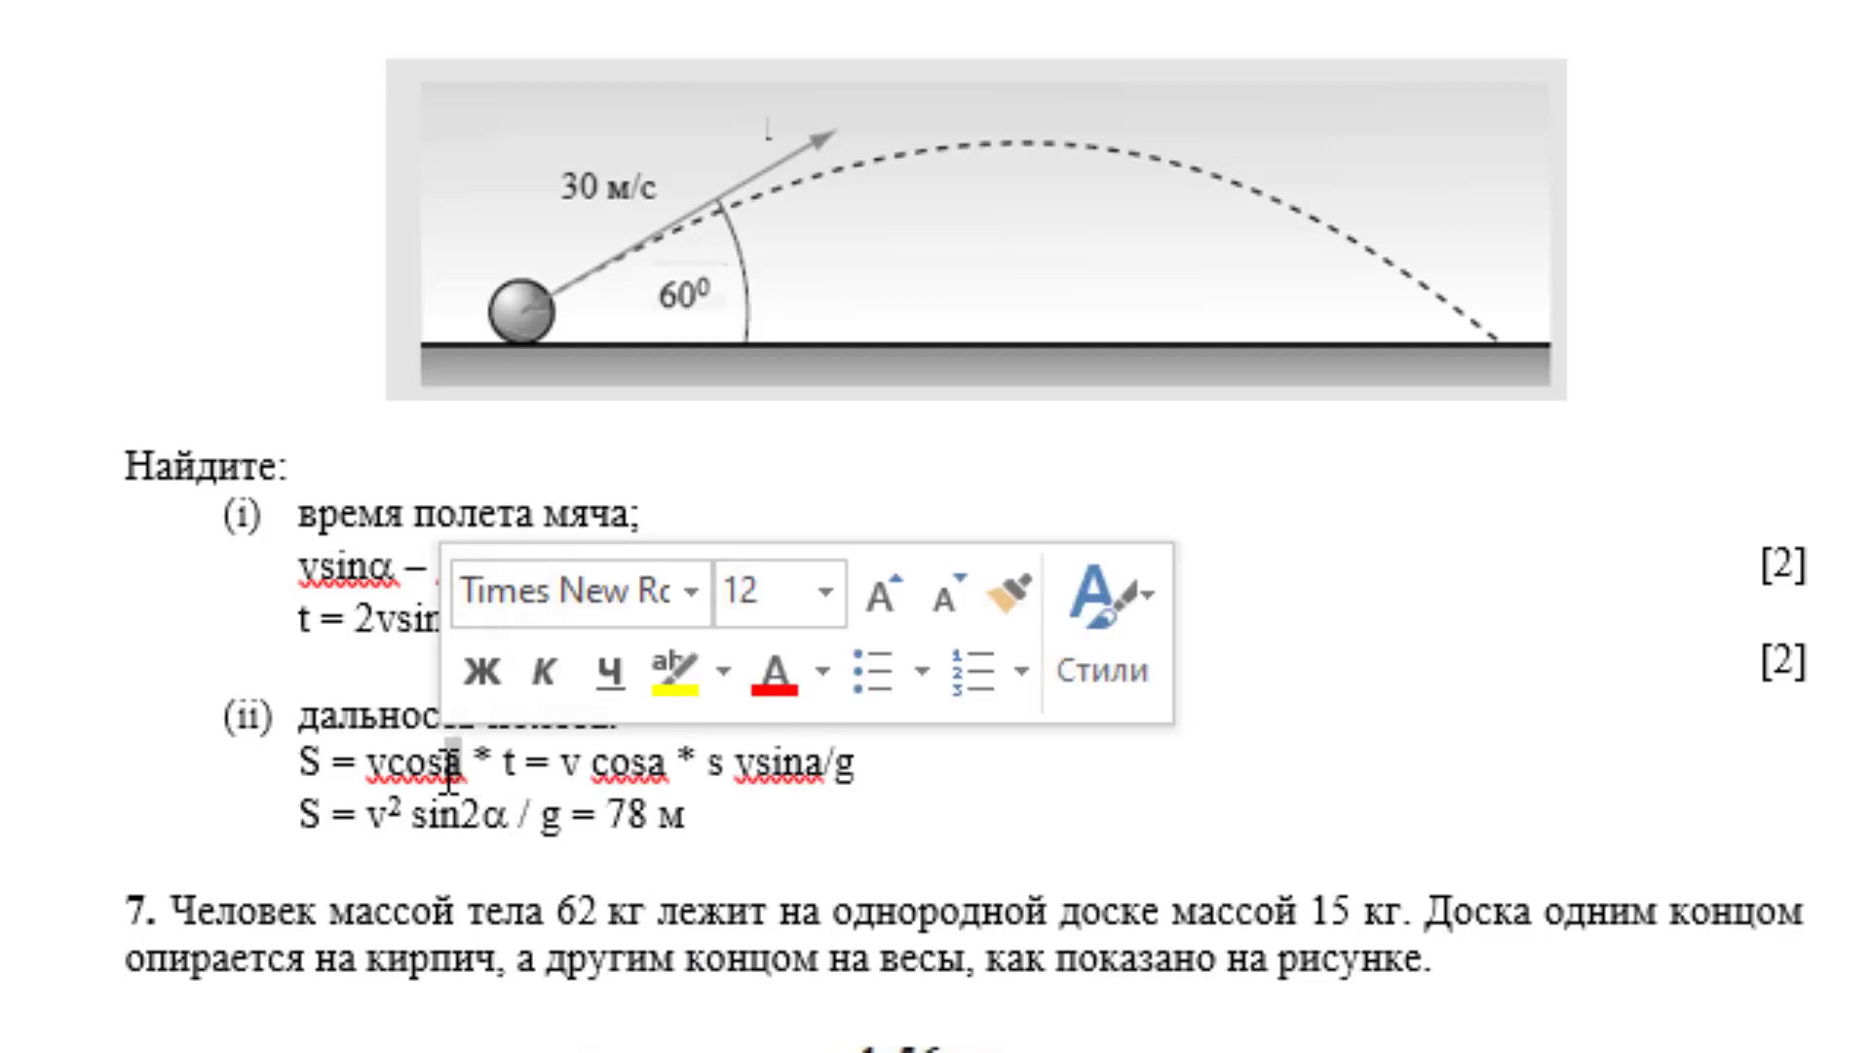
{"action": "left_click", "coordinate": [698, 599]}
{"action": "left_click", "coordinate": [548, 952]}
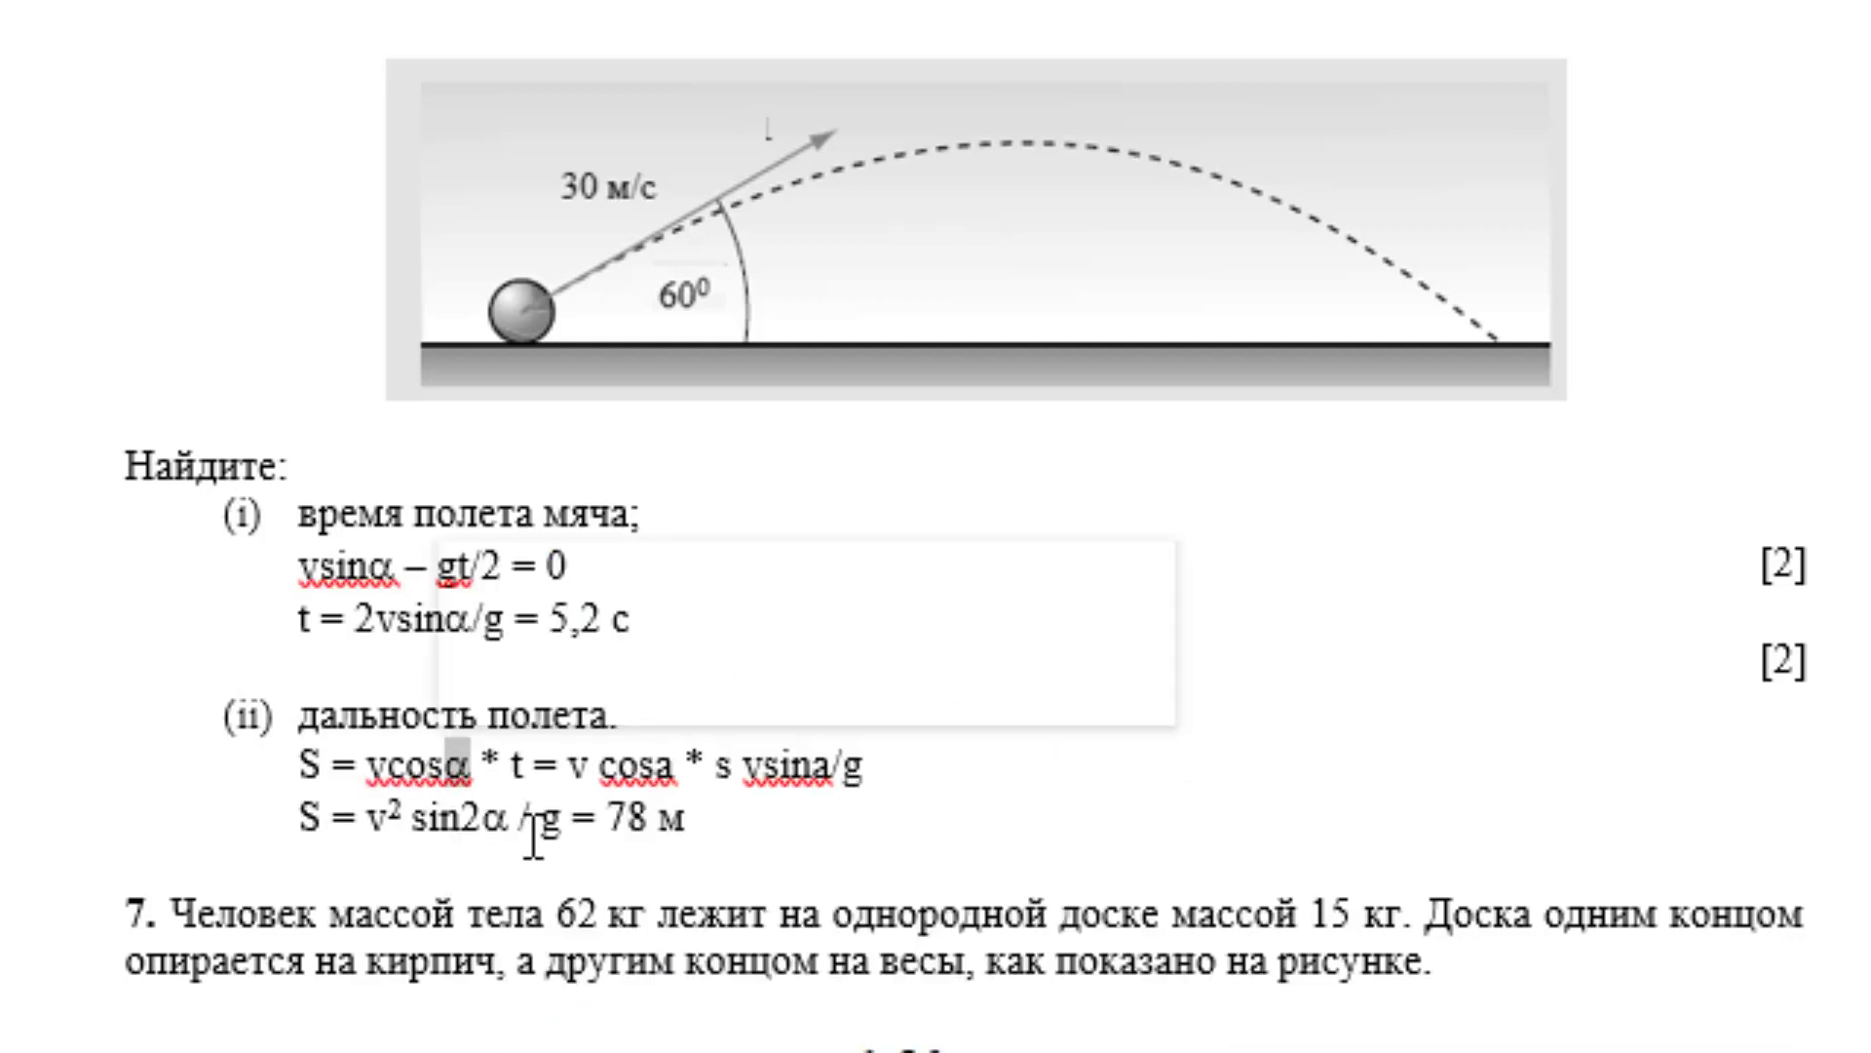
{"action": "left_click", "coordinate": [682, 765]}
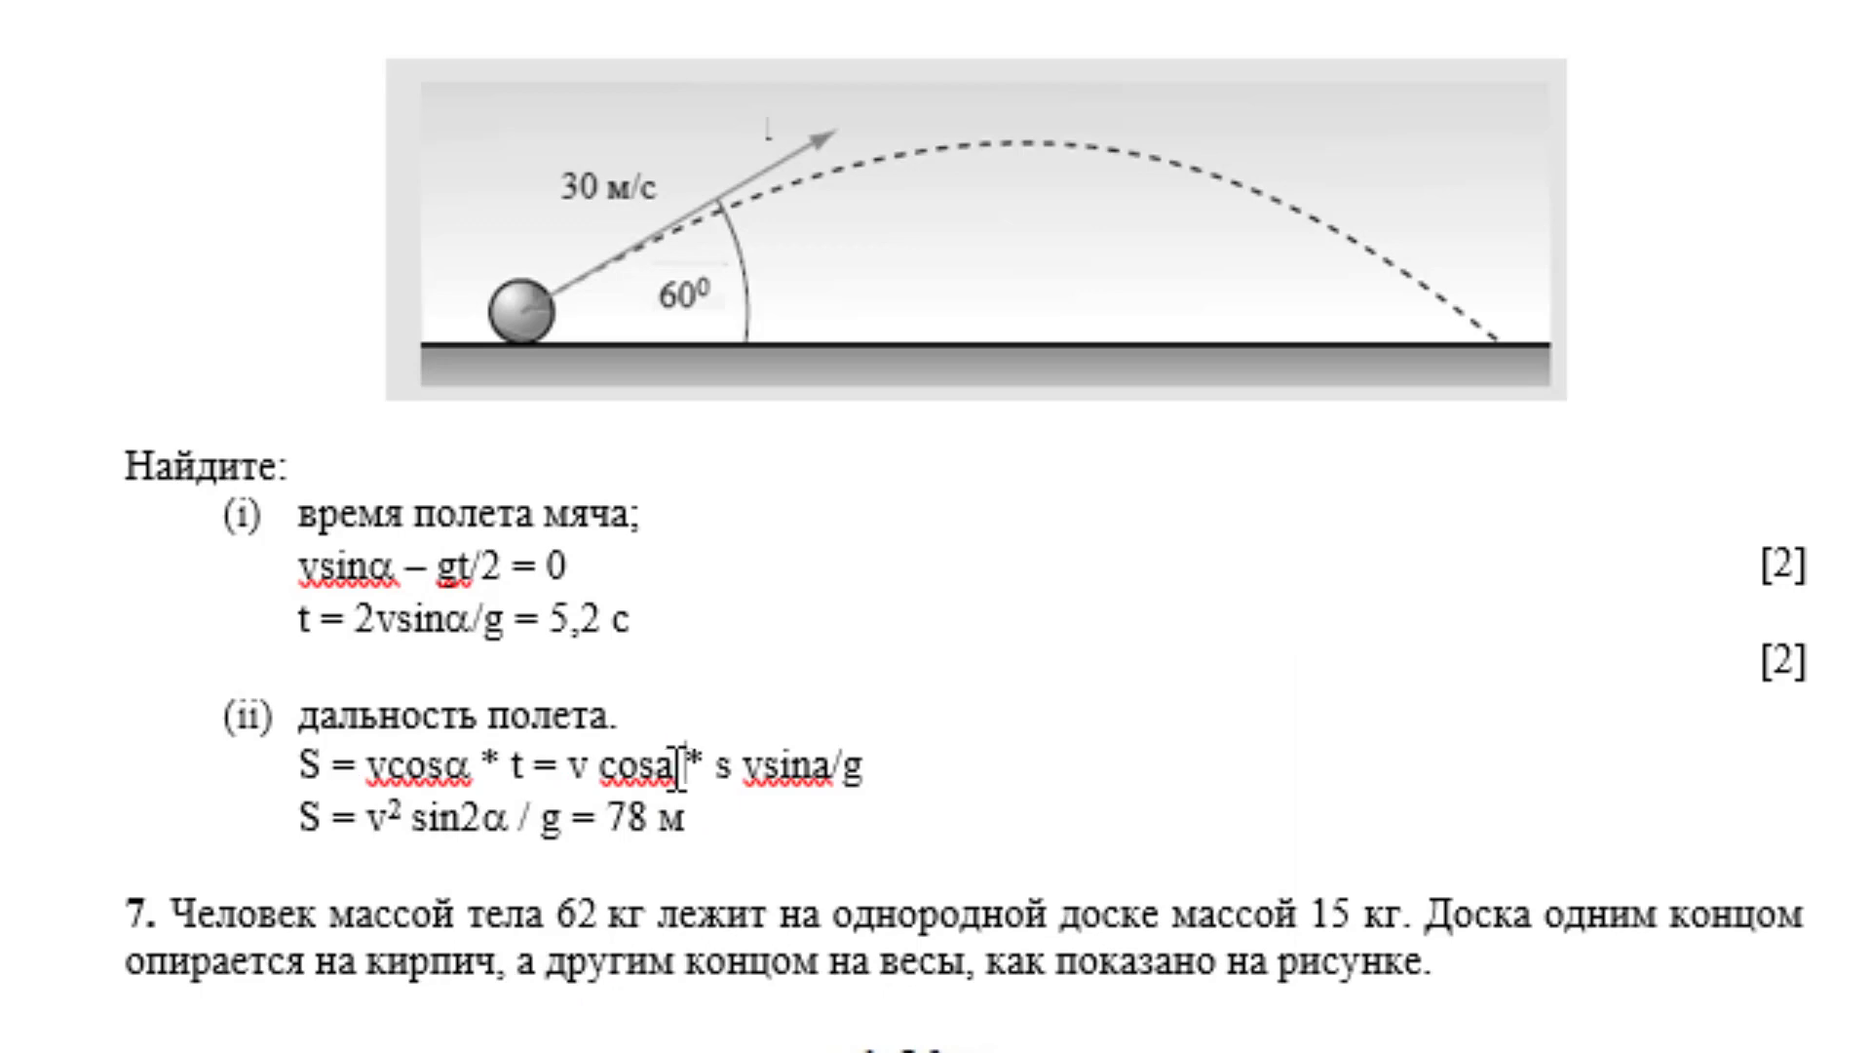
{"action": "left_click_drag", "start_coordinate": [682, 766], "coordinate": [655, 765]}
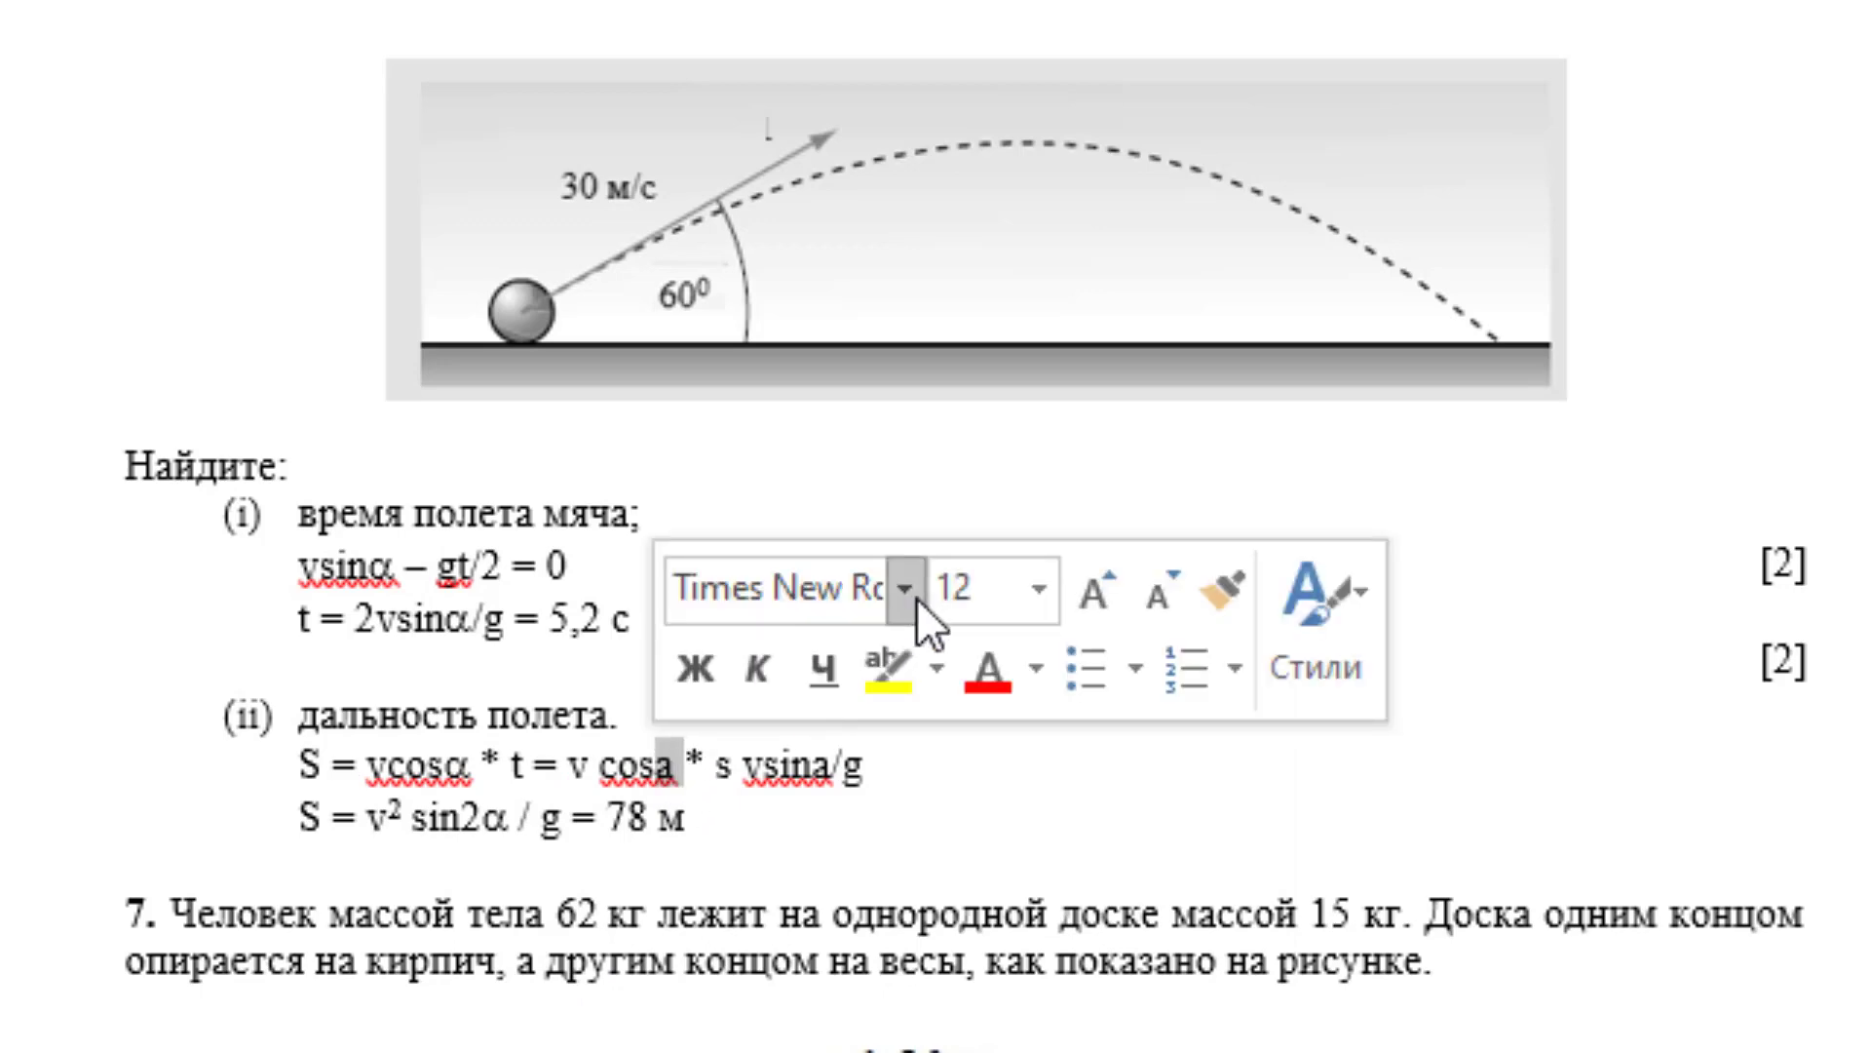
{"action": "left_click", "coordinate": [905, 588]}
{"action": "left_click", "coordinate": [770, 941]}
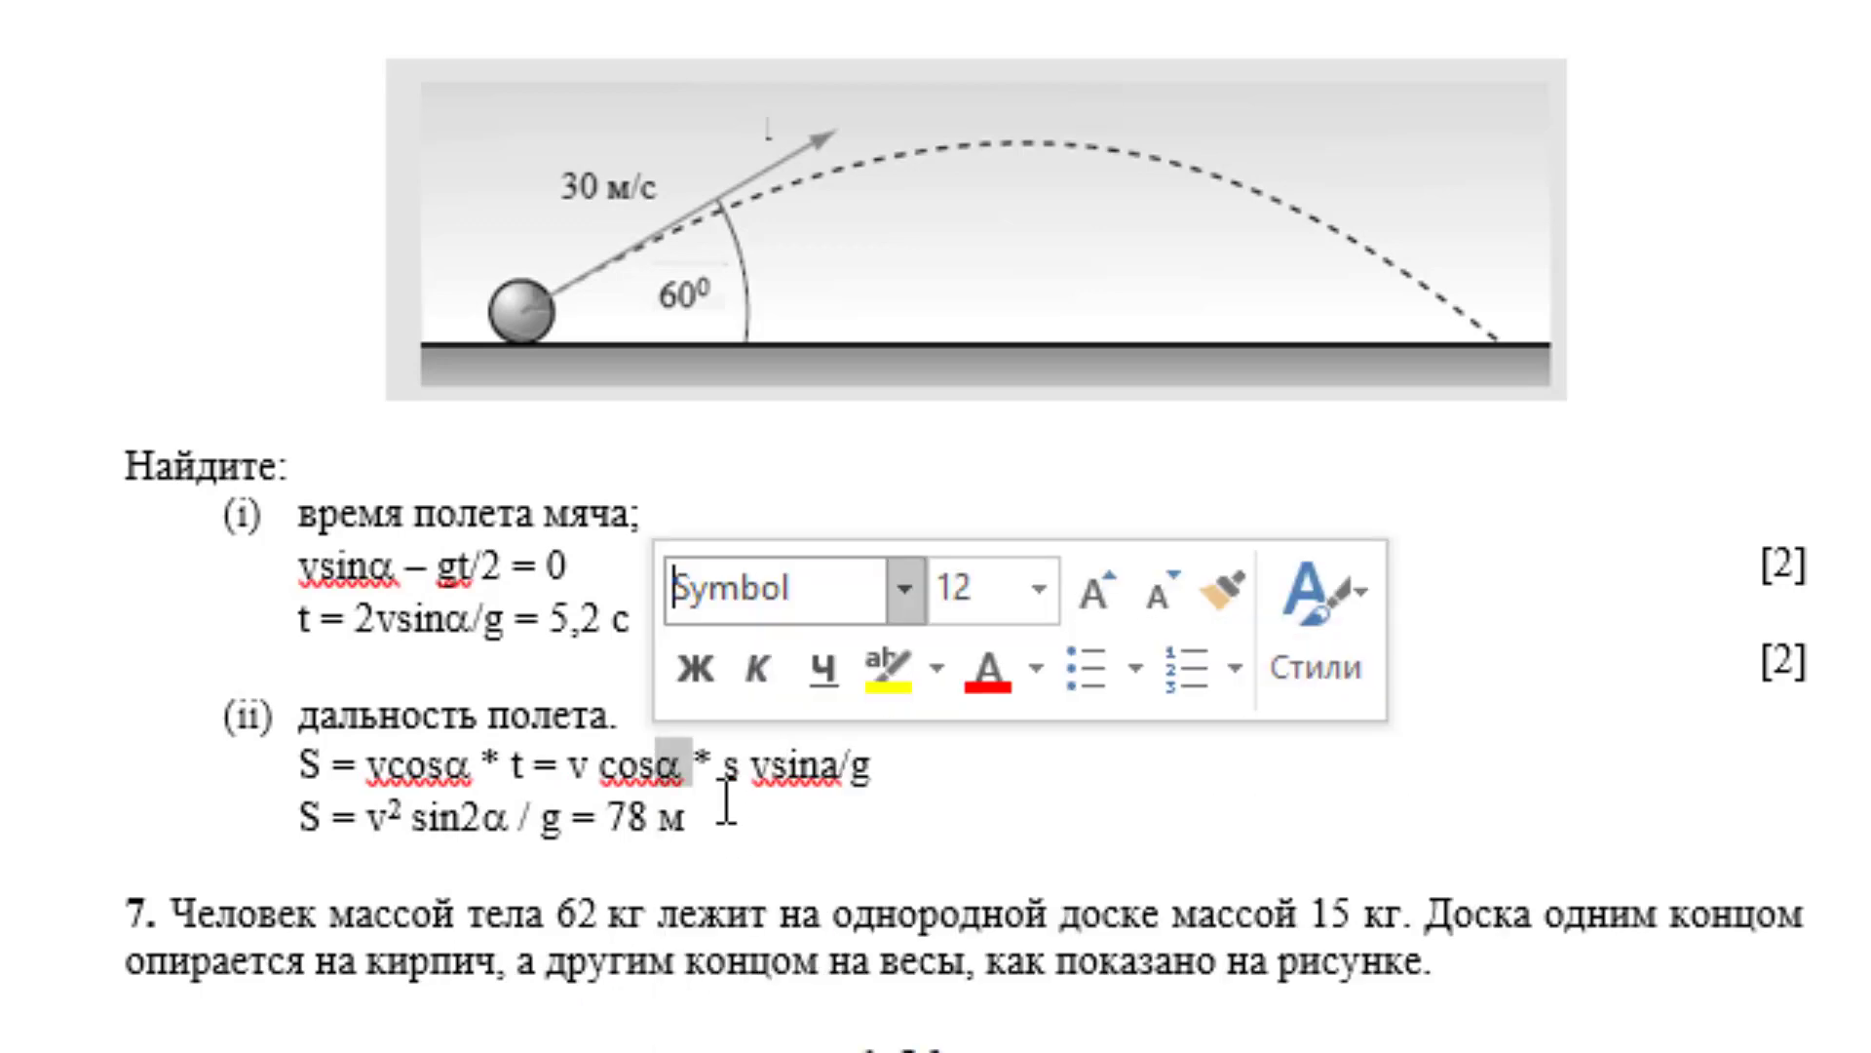
{"action": "left_click_drag", "start_coordinate": [840, 766], "coordinate": [820, 766]}
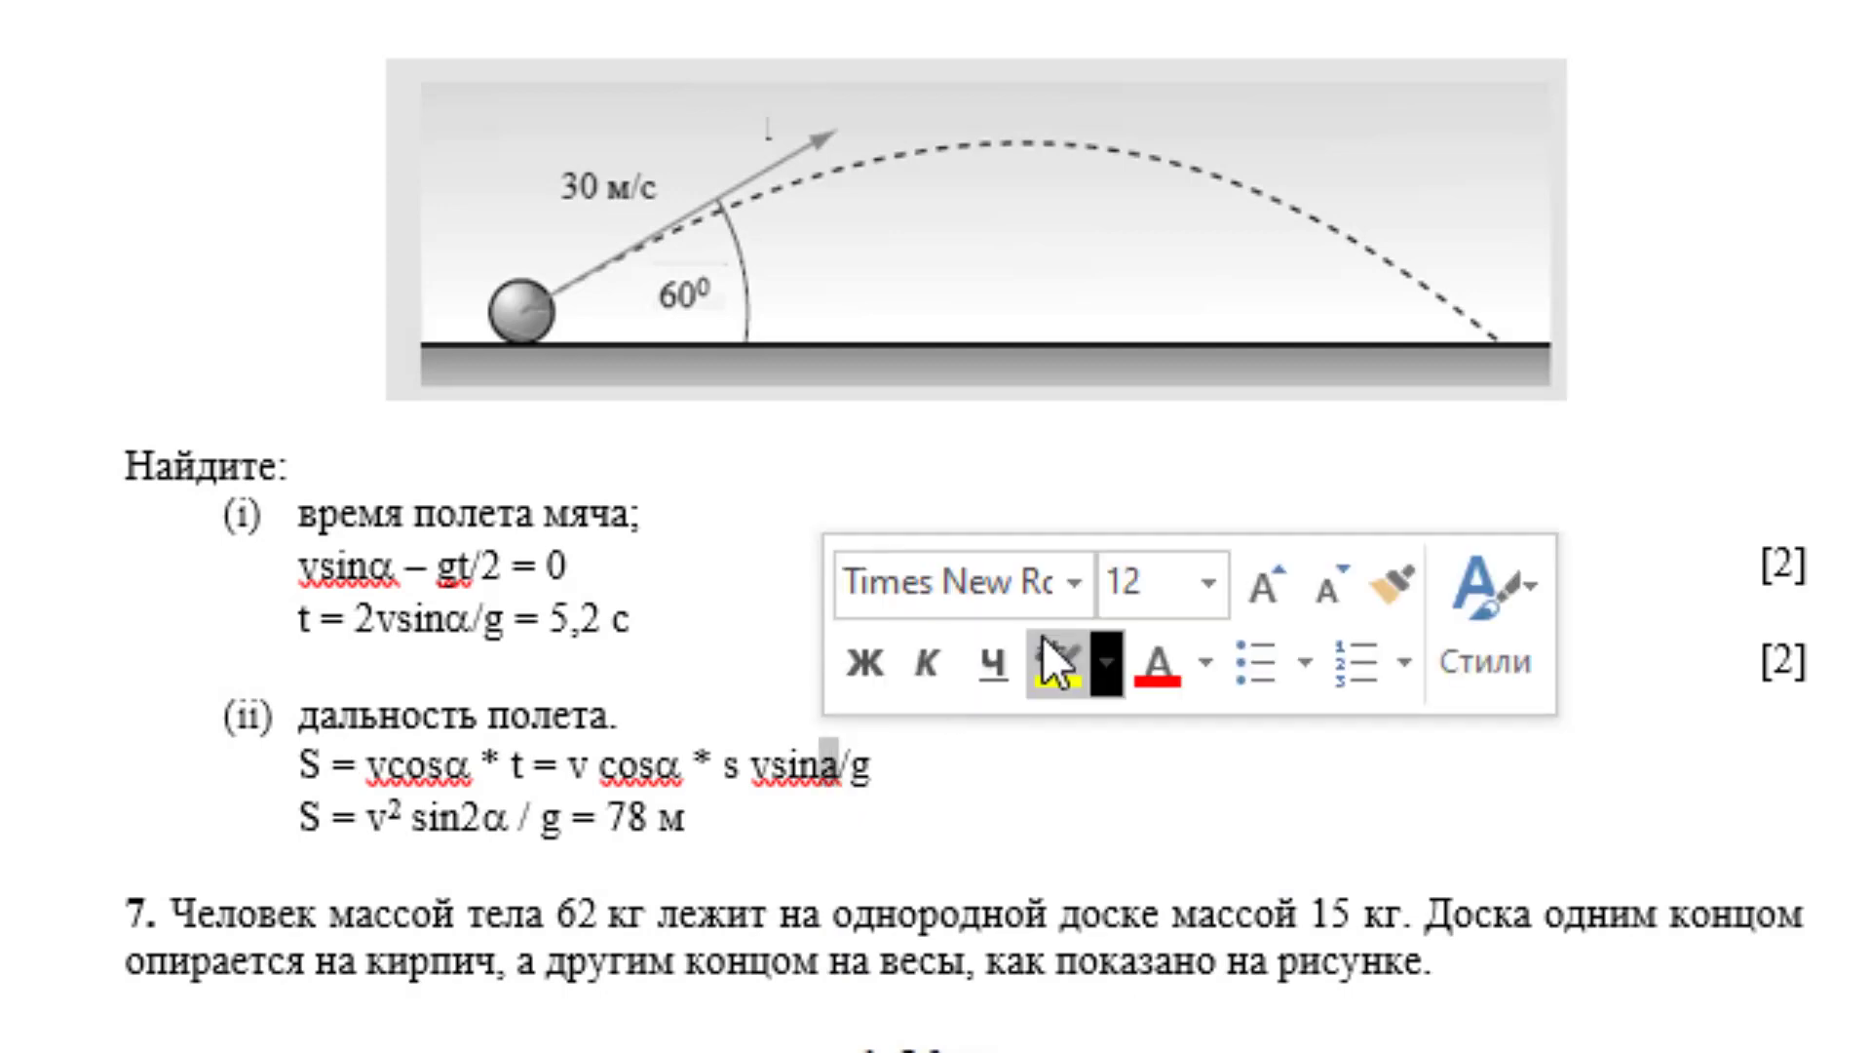
{"action": "left_click", "coordinate": [1072, 583]}
{"action": "left_click", "coordinate": [974, 926]}
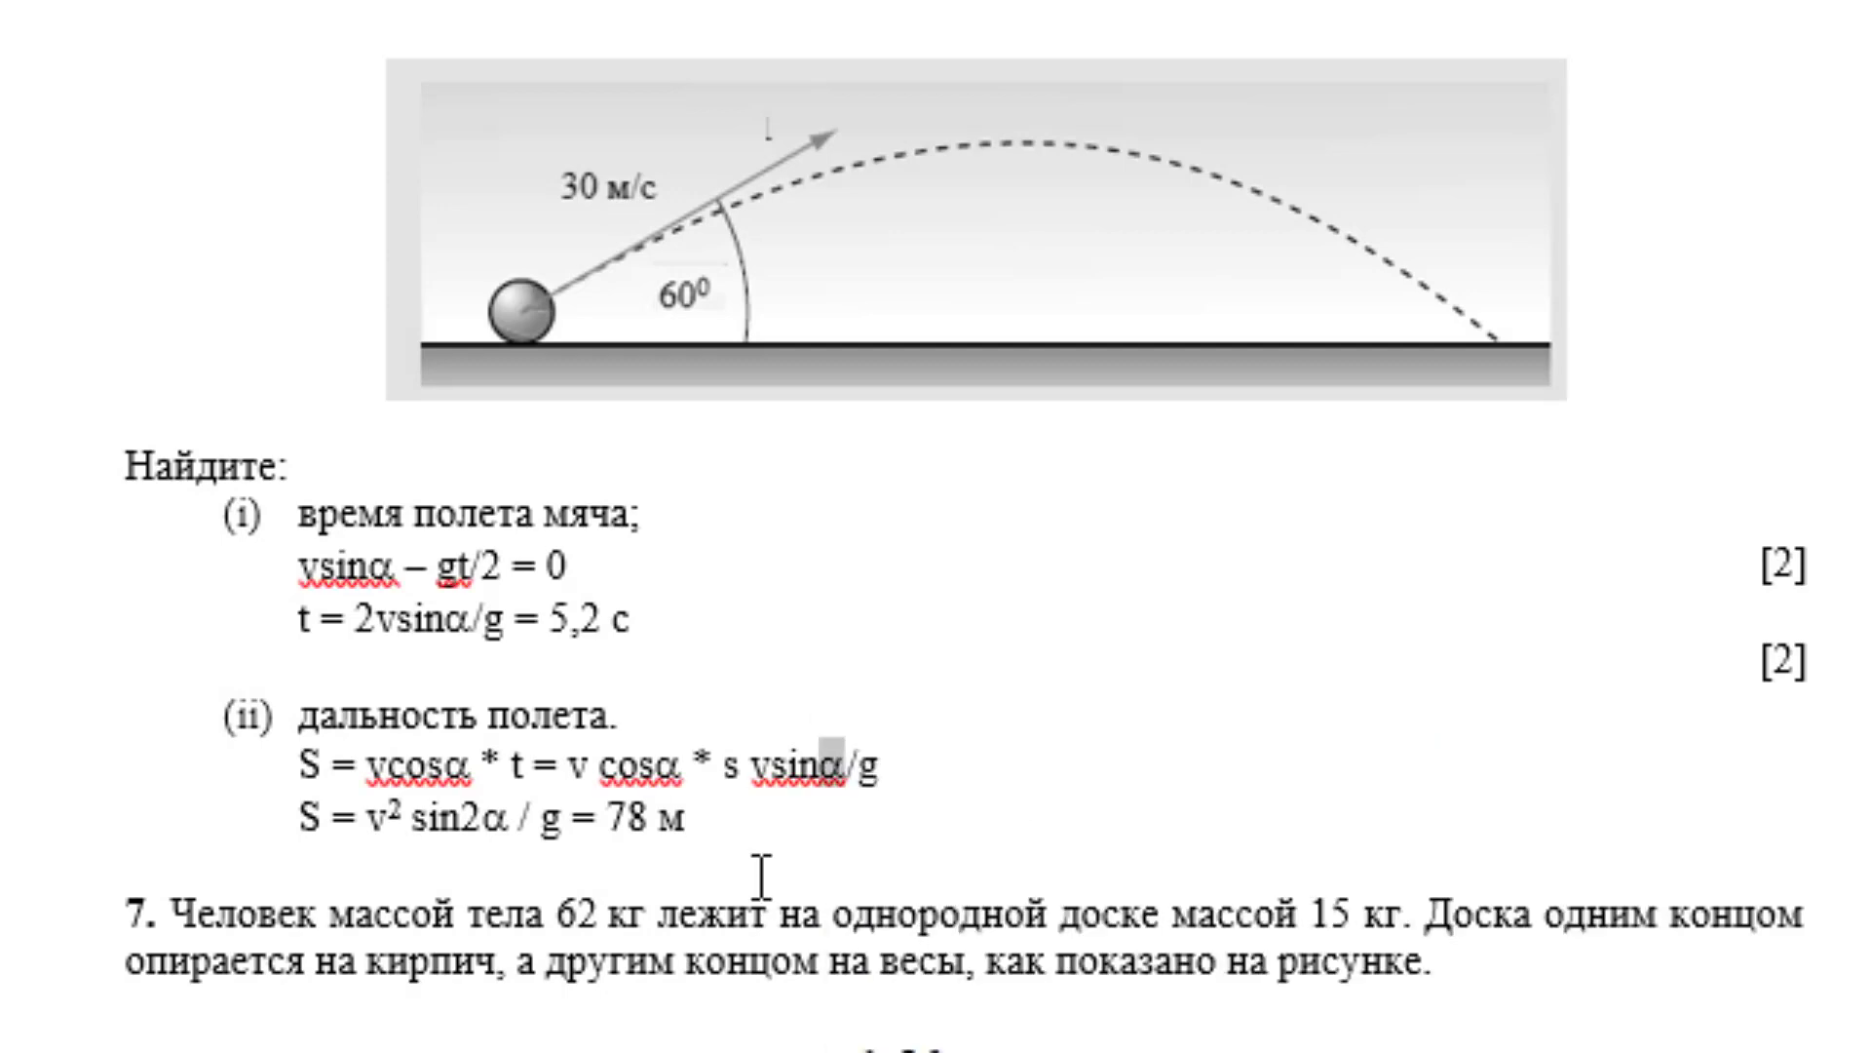
{"action": "left_click", "coordinate": [761, 878]}
- Paste the labelled force diagram on a new unnumbered line under task 7(a)
{"action": "scroll", "coordinate": [773, 866], "scroll_direction": "down", "scroll_amount": 4}
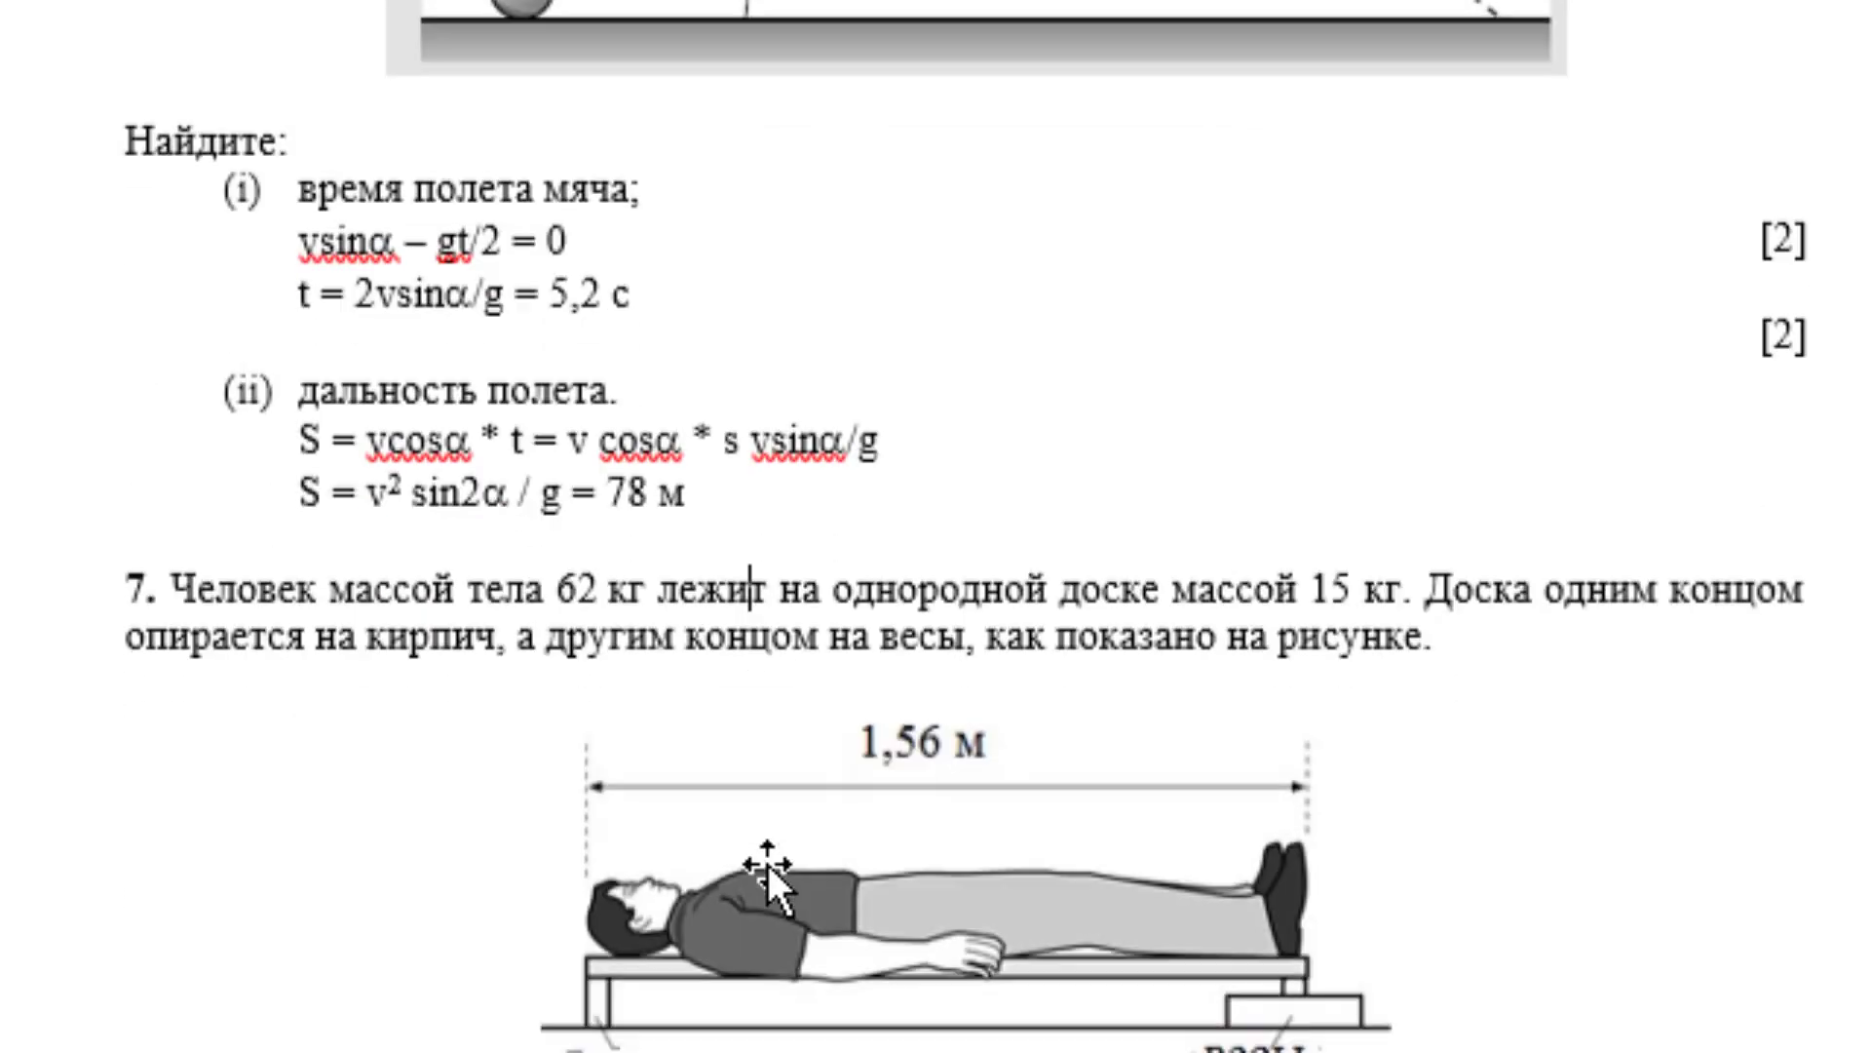
{"action": "scroll", "coordinate": [766, 862], "scroll_direction": "down", "scroll_amount": 4}
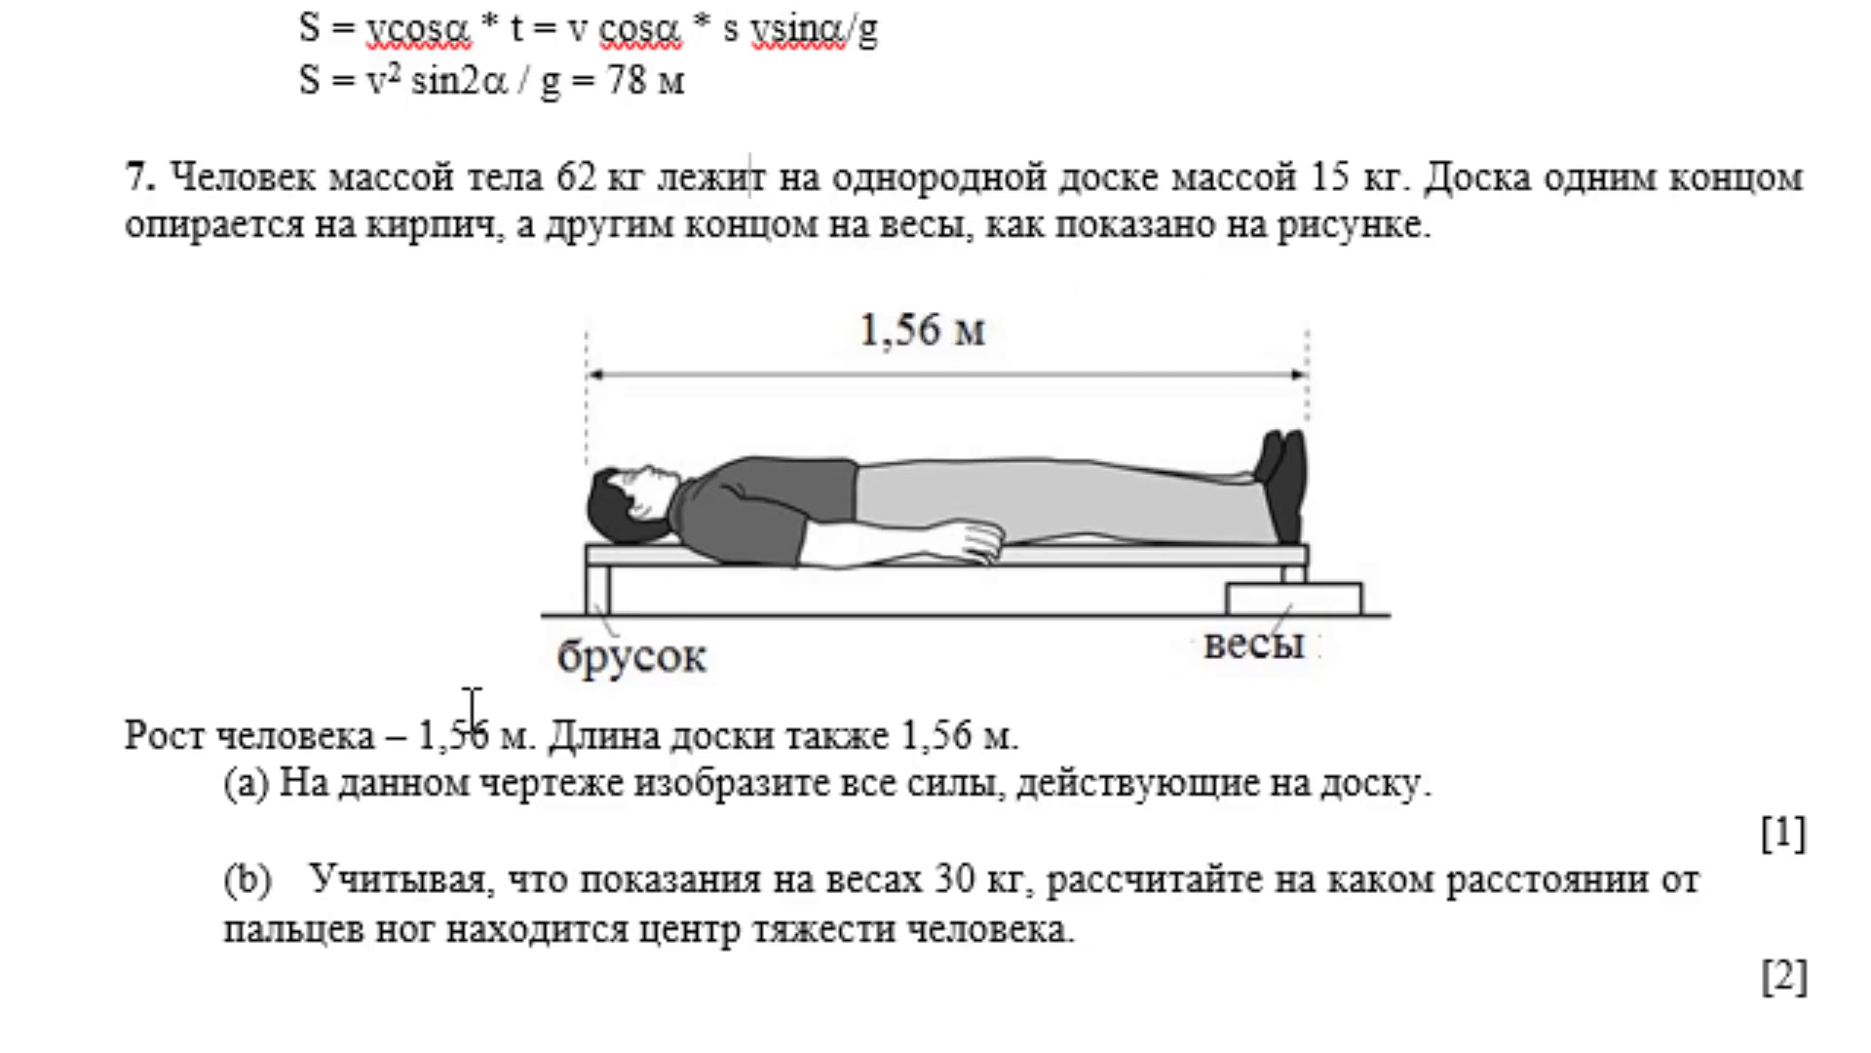
{"action": "scroll", "coordinate": [752, 729], "scroll_direction": "down", "scroll_amount": 2}
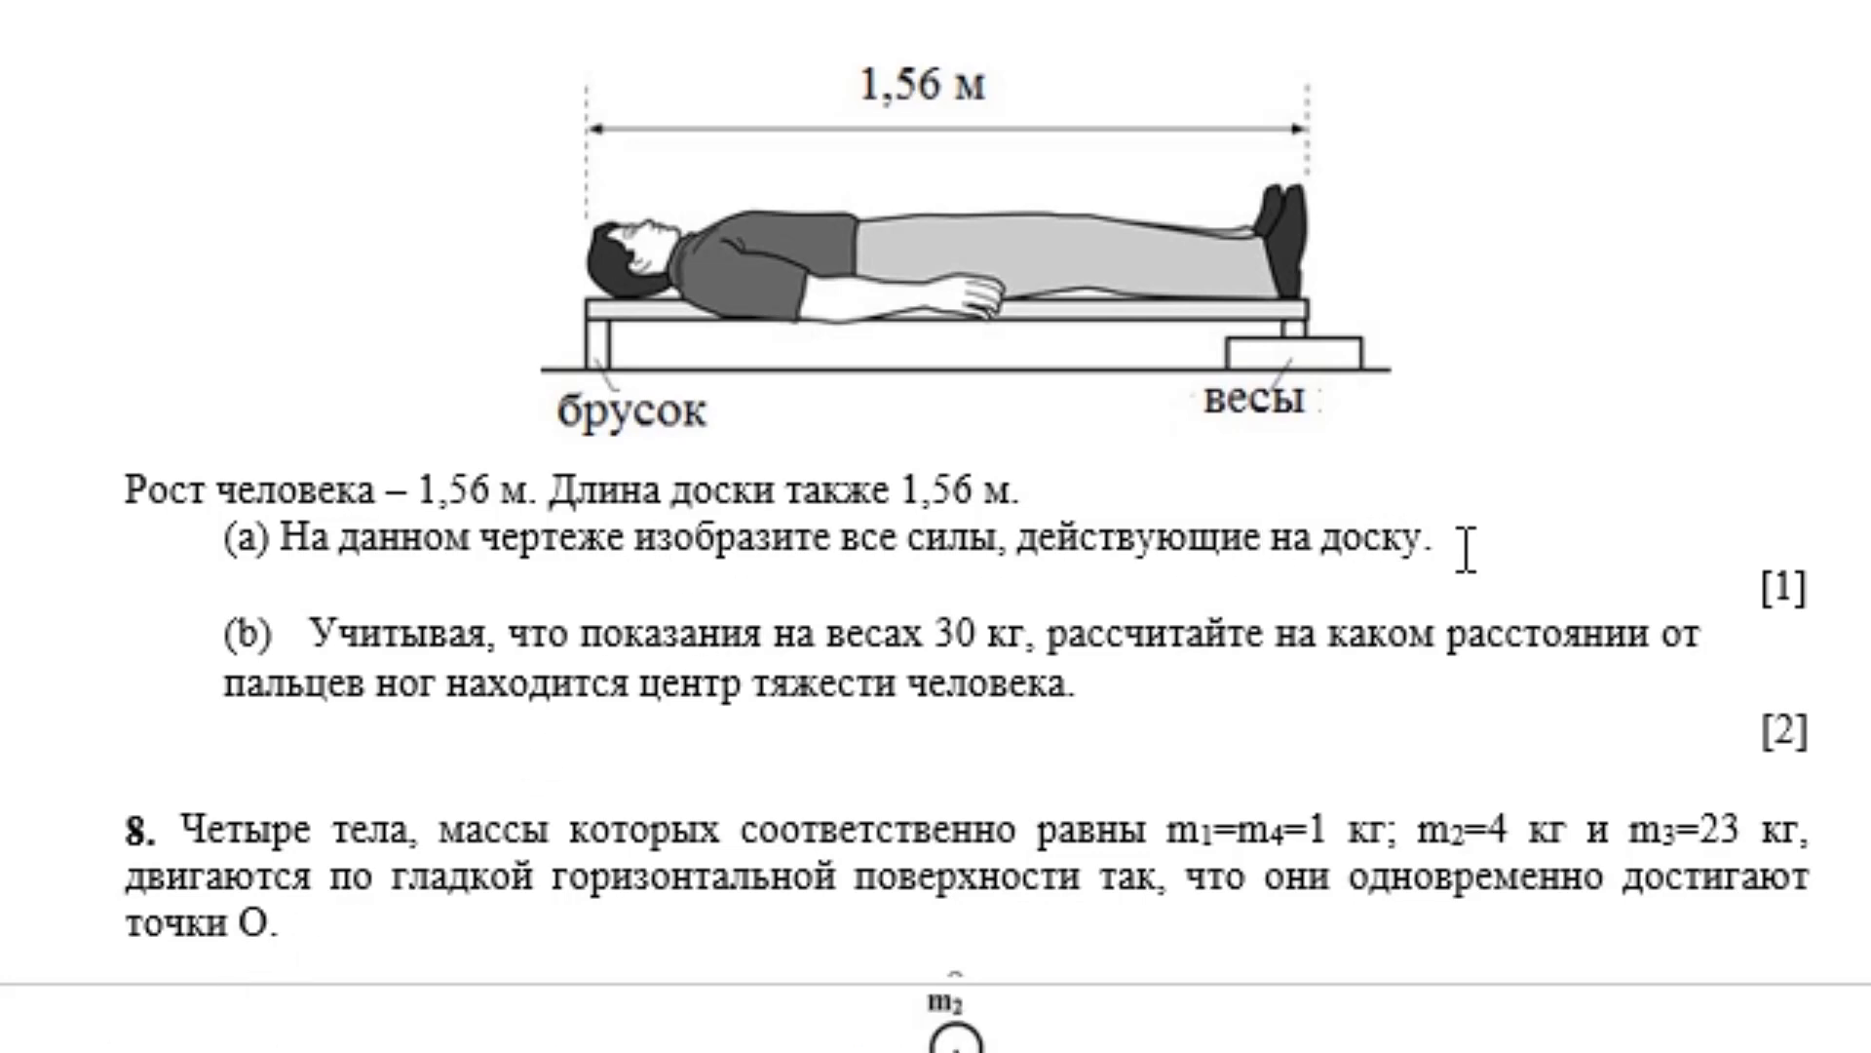
{"action": "key", "text": "Return"}
{"action": "key", "text": "BackSpace"}
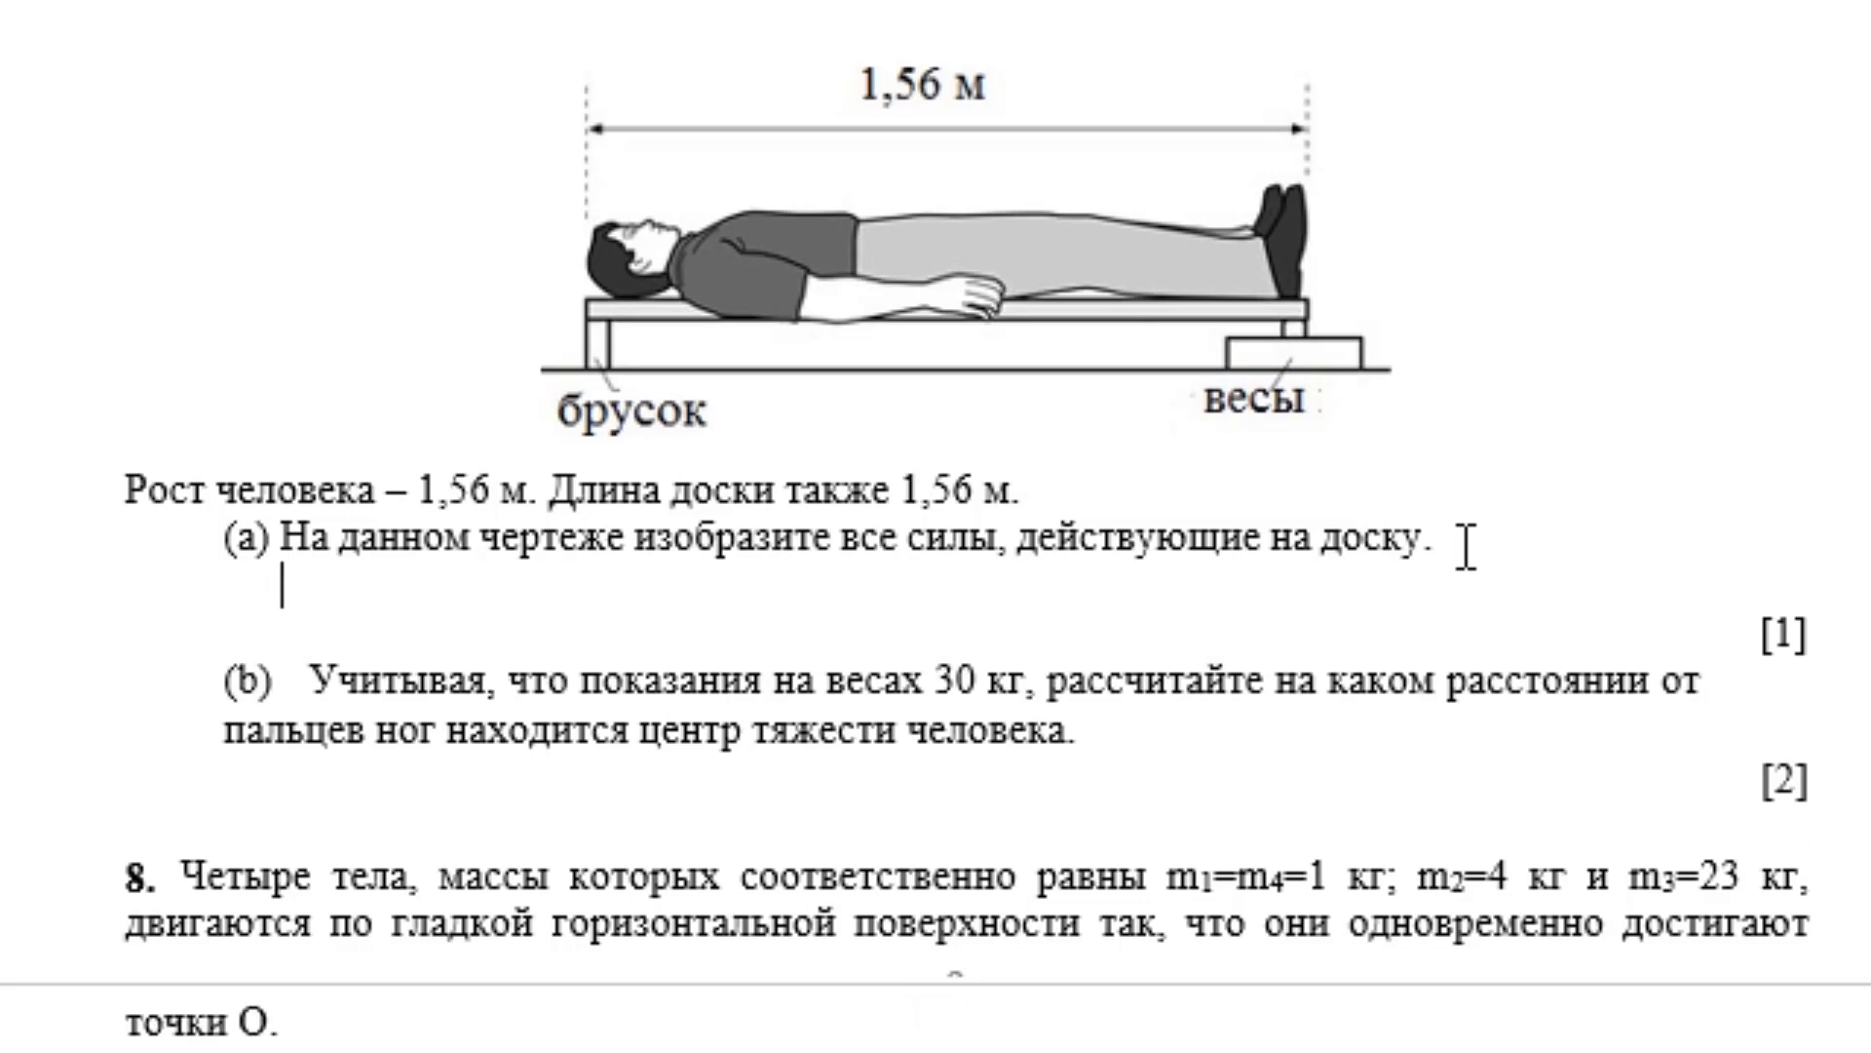
{"action": "key", "text": "ctrl+v"}
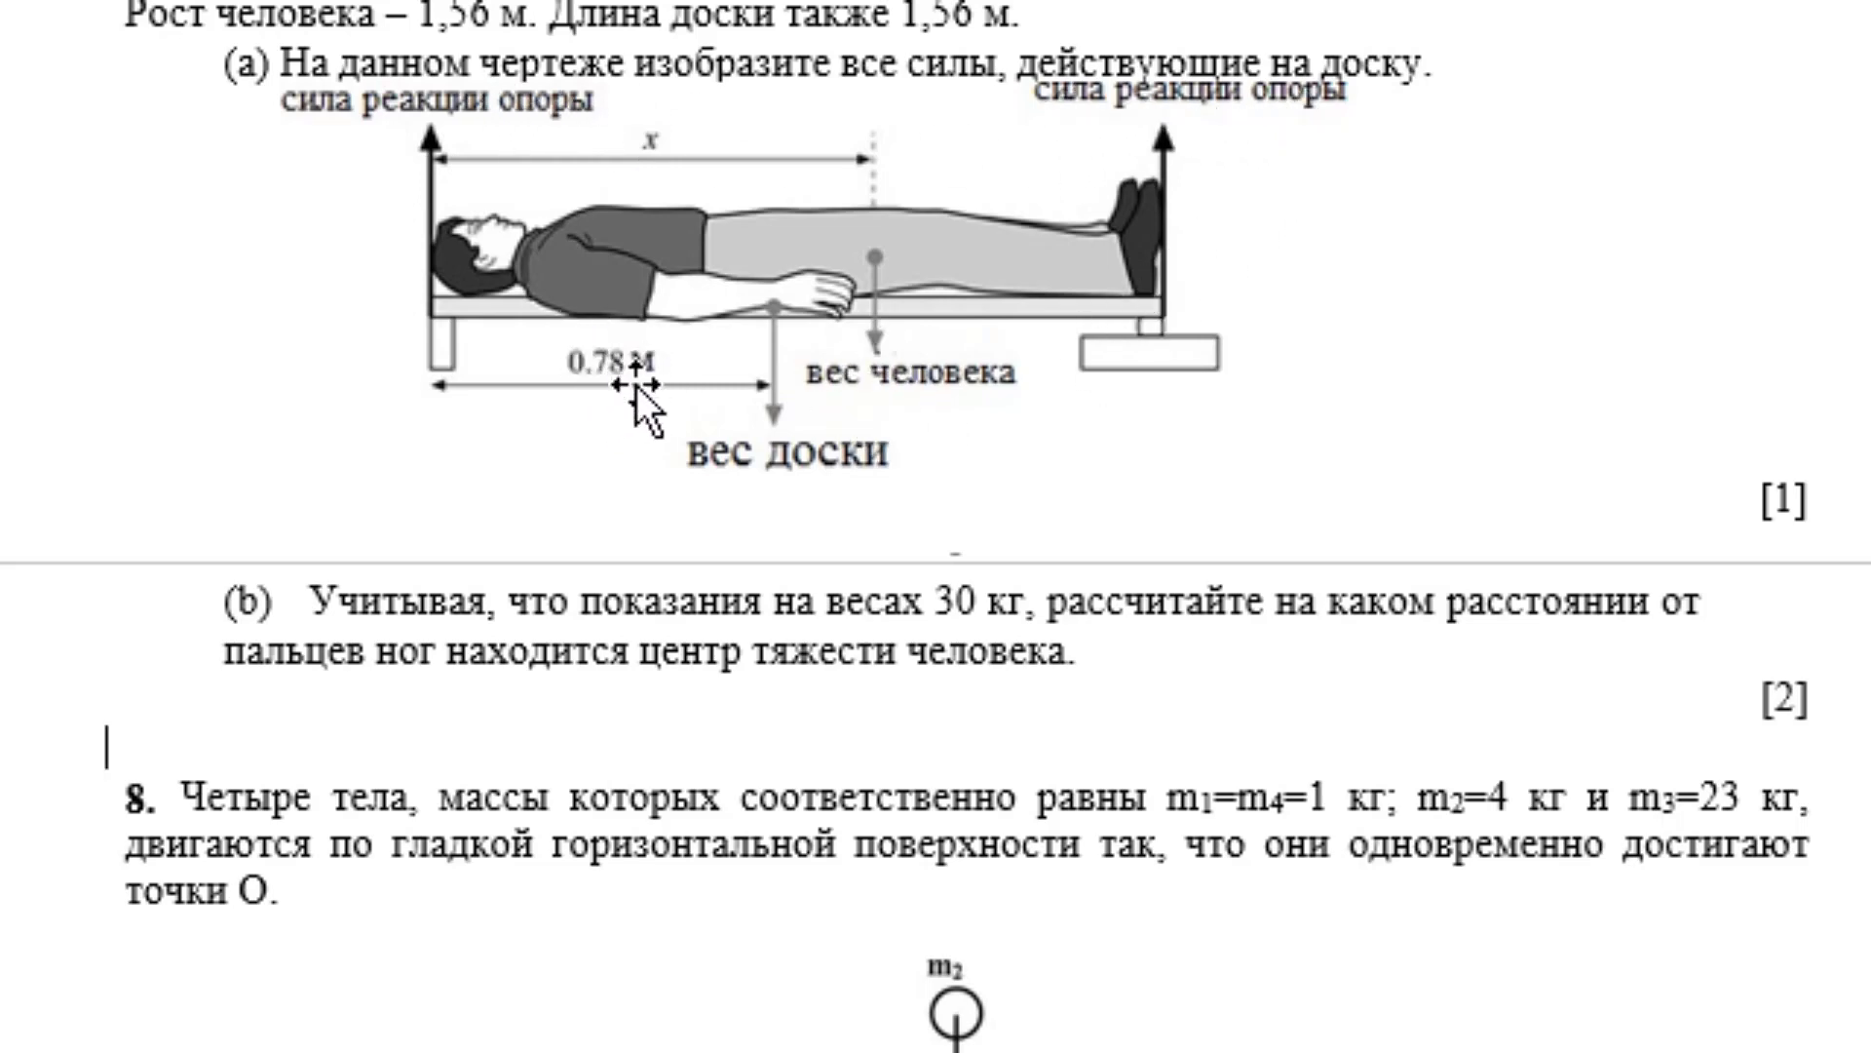
{"action": "scroll", "coordinate": [921, 526], "scroll_direction": "down", "scroll_amount": 3}
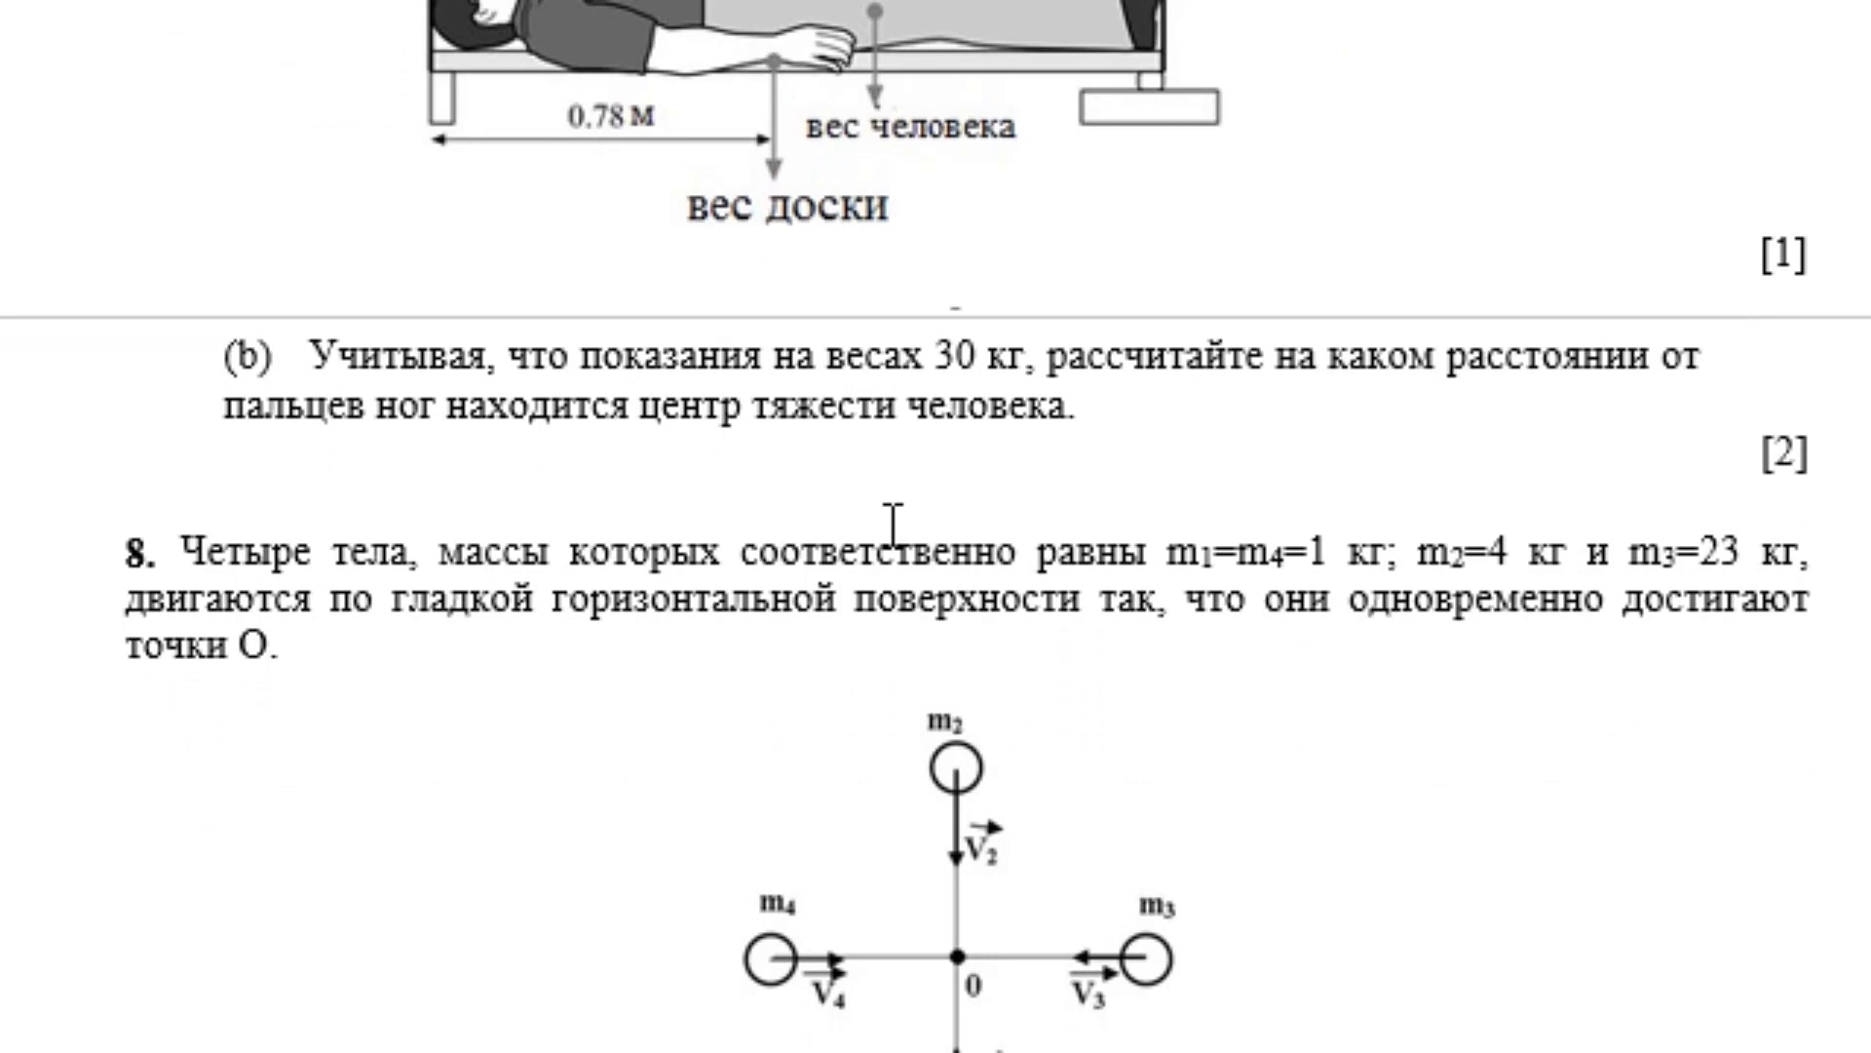
- Under 7(b), type the moment equation (62 * 9,81)x + (15 * 9,81) * 0,78 = (30 * 9,81) * 1,56
{"action": "left_click", "coordinate": [1130, 415]}
{"action": "key", "text": "Return"}
{"action": "key", "text": "BackSpace"}
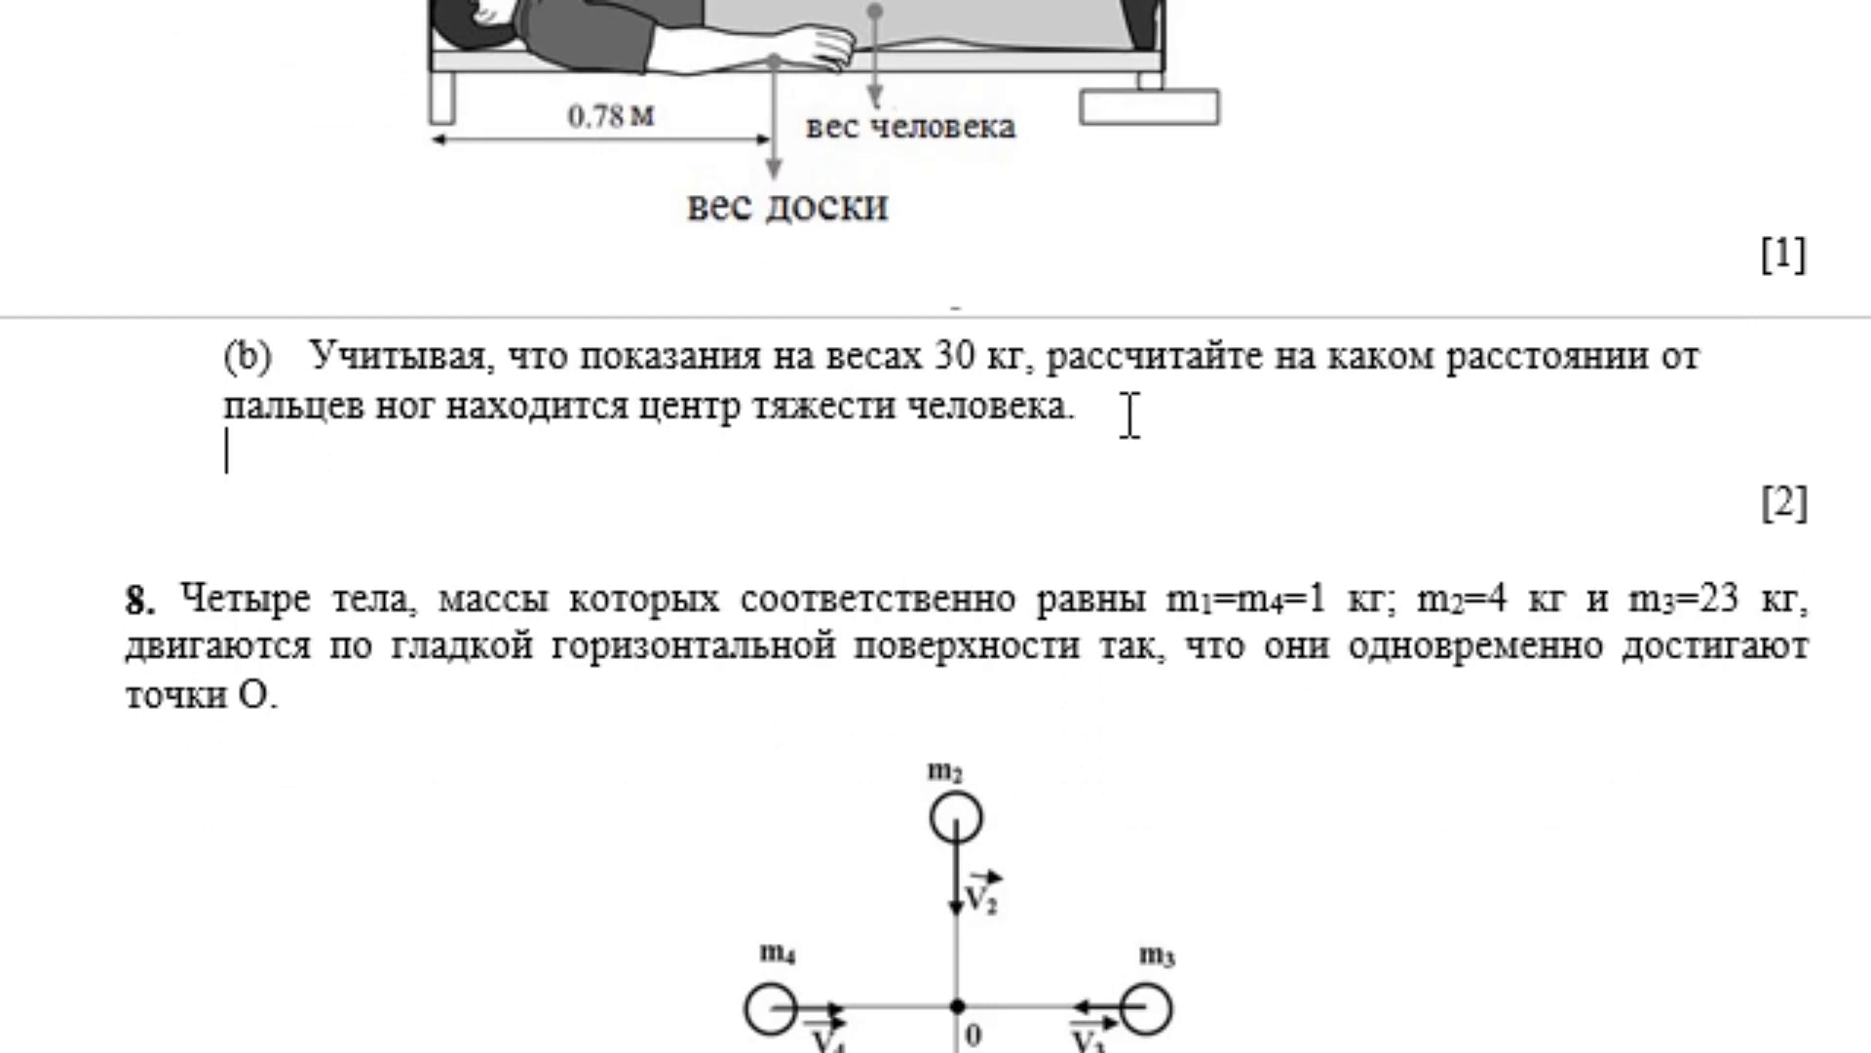
{"action": "type", "text": "("}
{"action": "type", "text": "62"}
{"action": "type", "text": " * "}
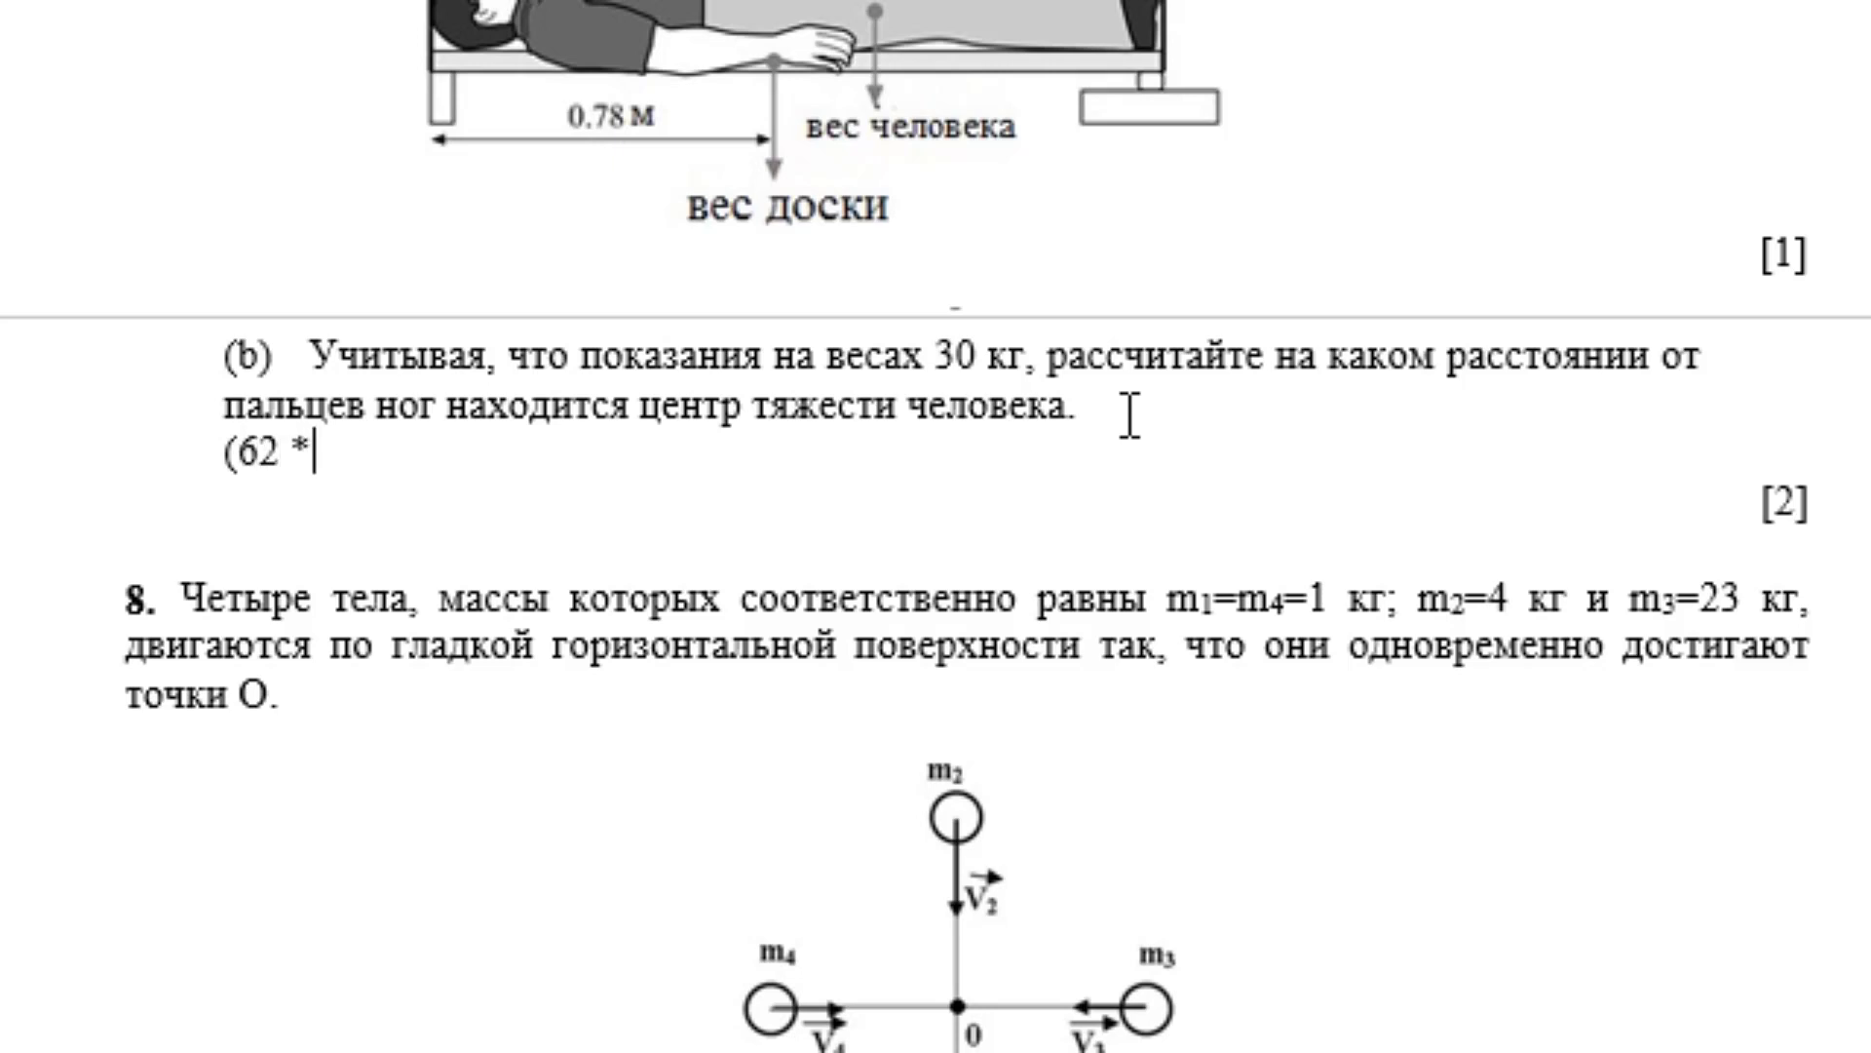
{"action": "type", "text": "9m"}
{"action": "key", "text": "BackSpace"}
{"action": "type", "text": ",81"}
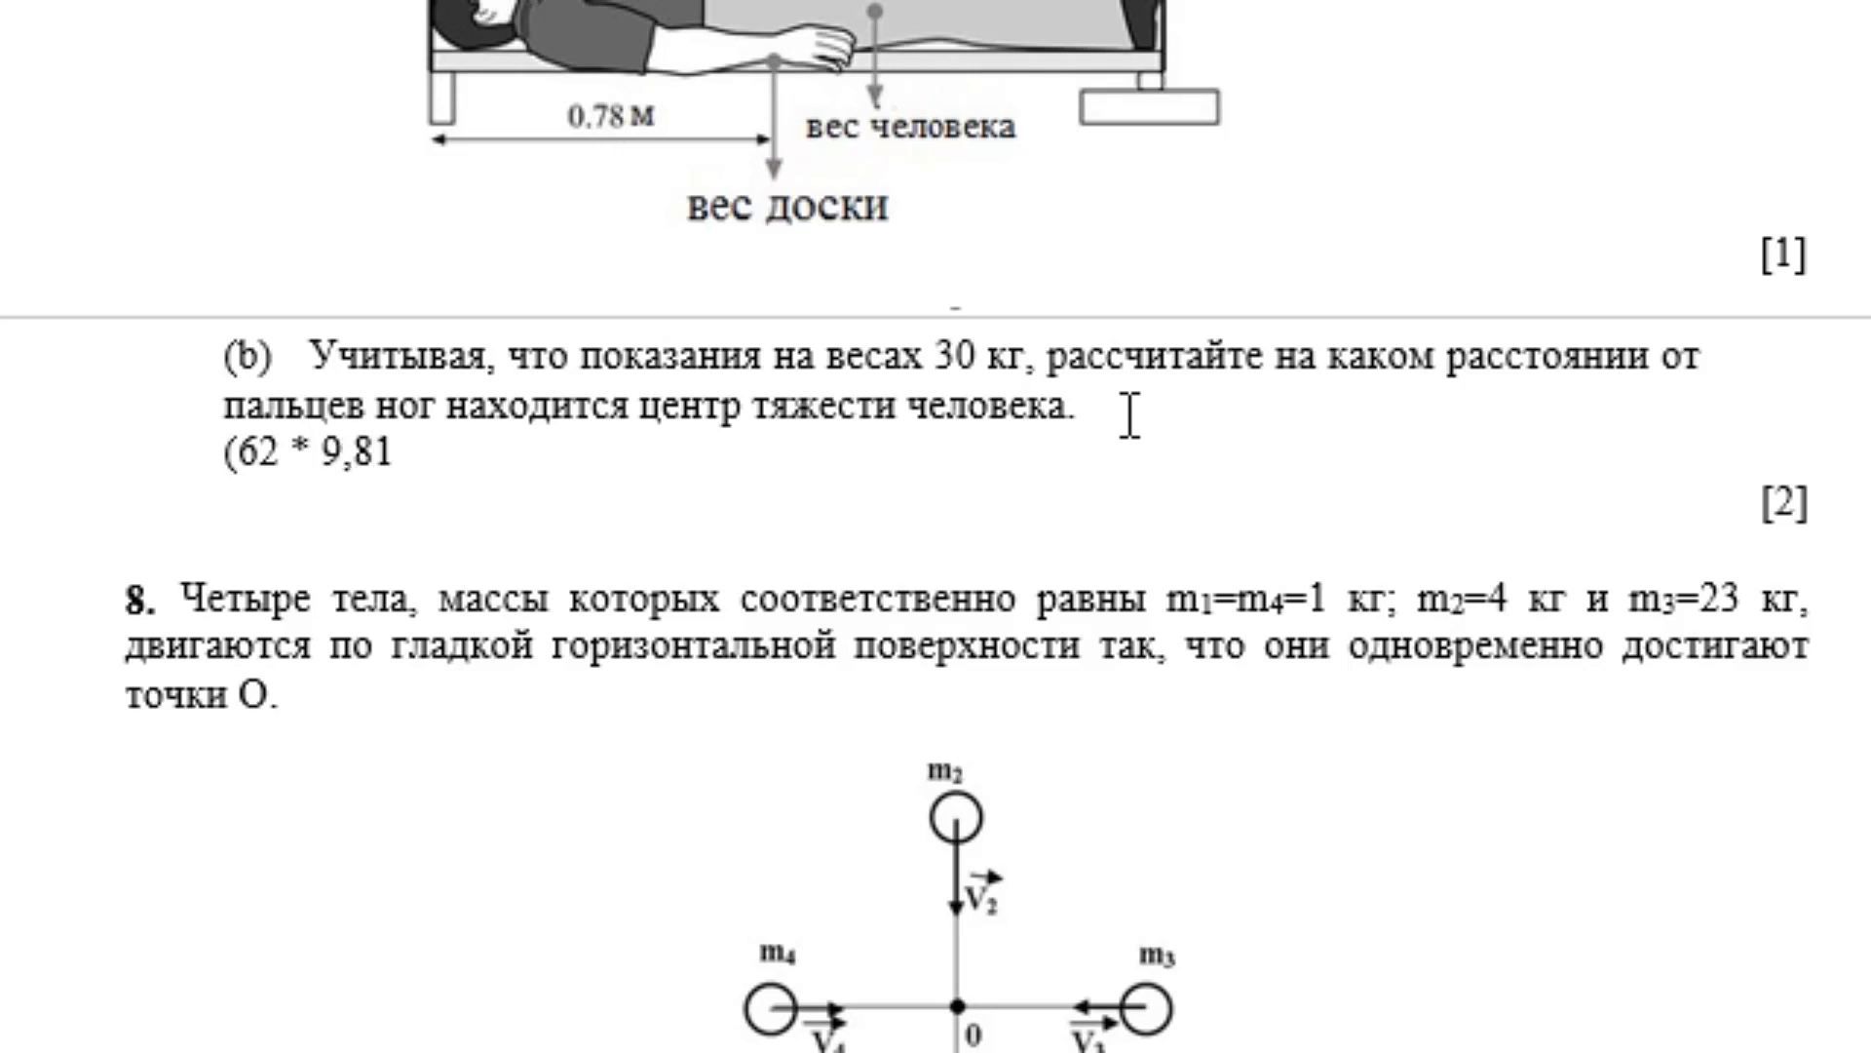
{"action": "type", "text": ")x "}
{"action": "type", "text": "+ (1"}
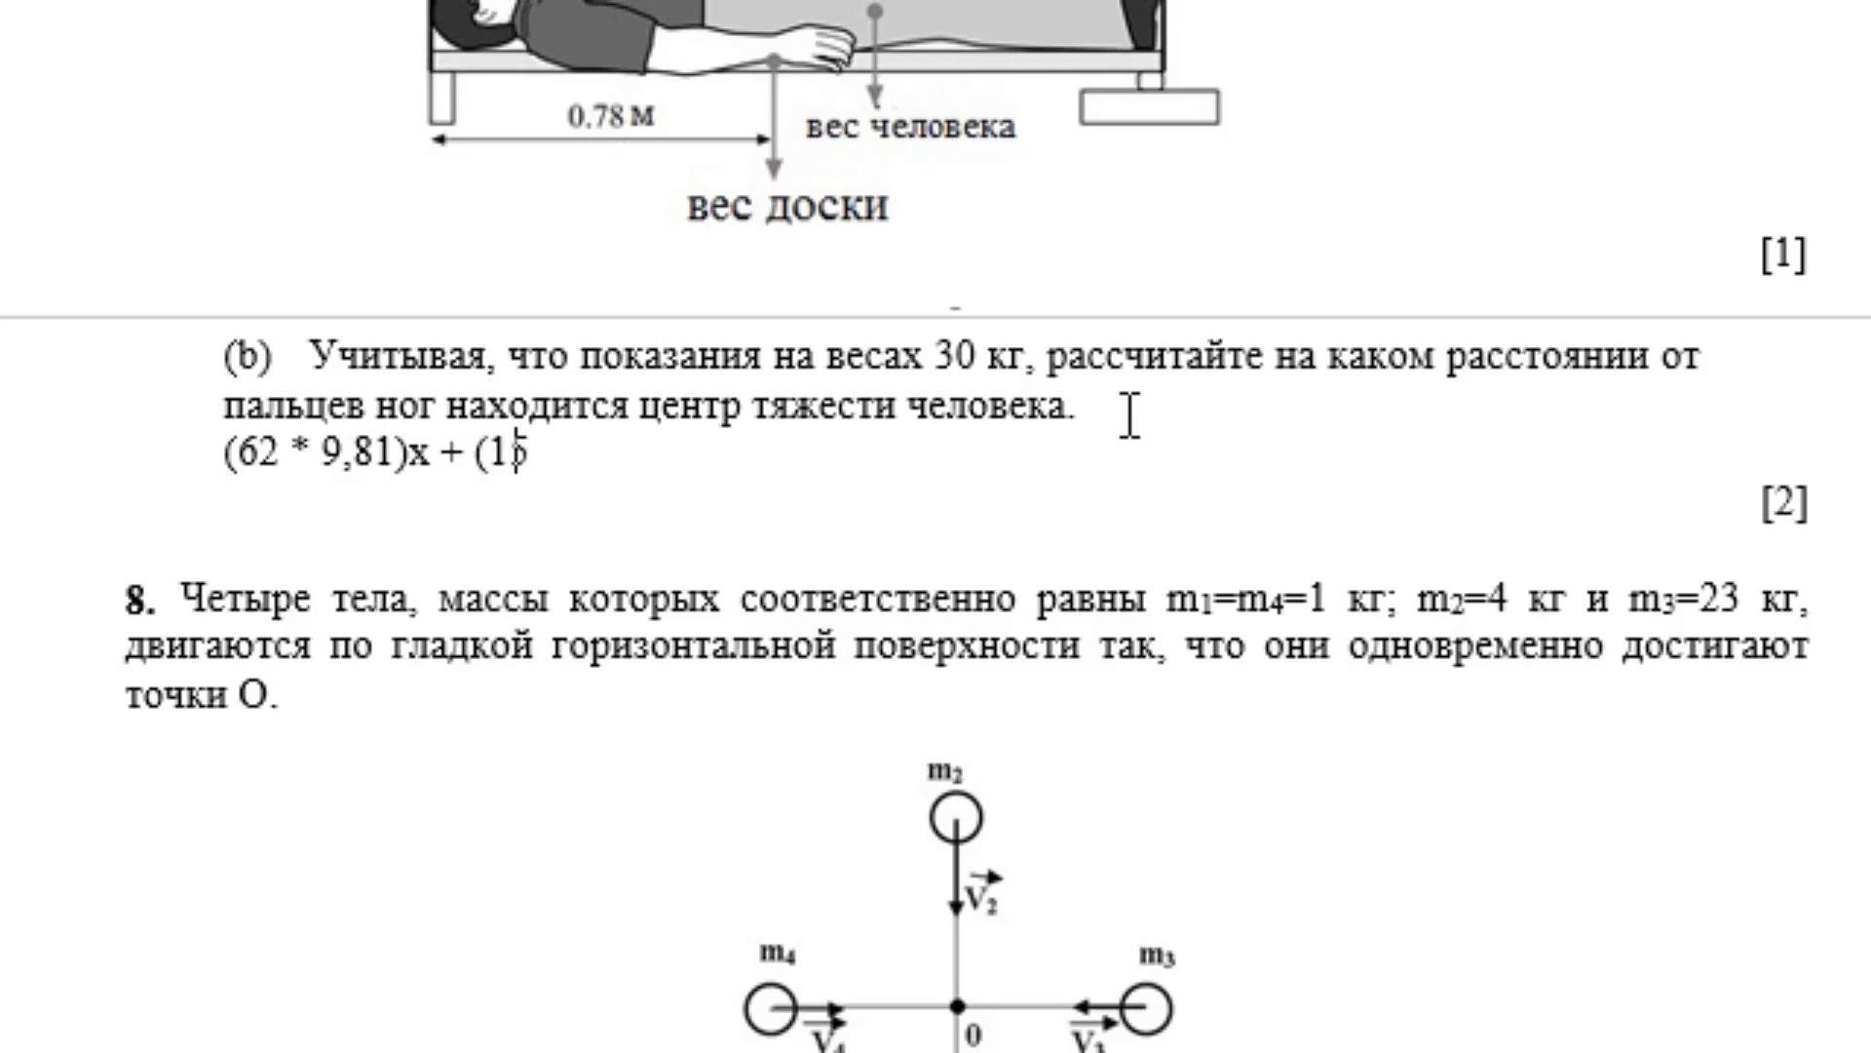
{"action": "type", "text": "5"}
{"action": "type", "text": " * 9"}
{"action": "type", "text": ",81)"}
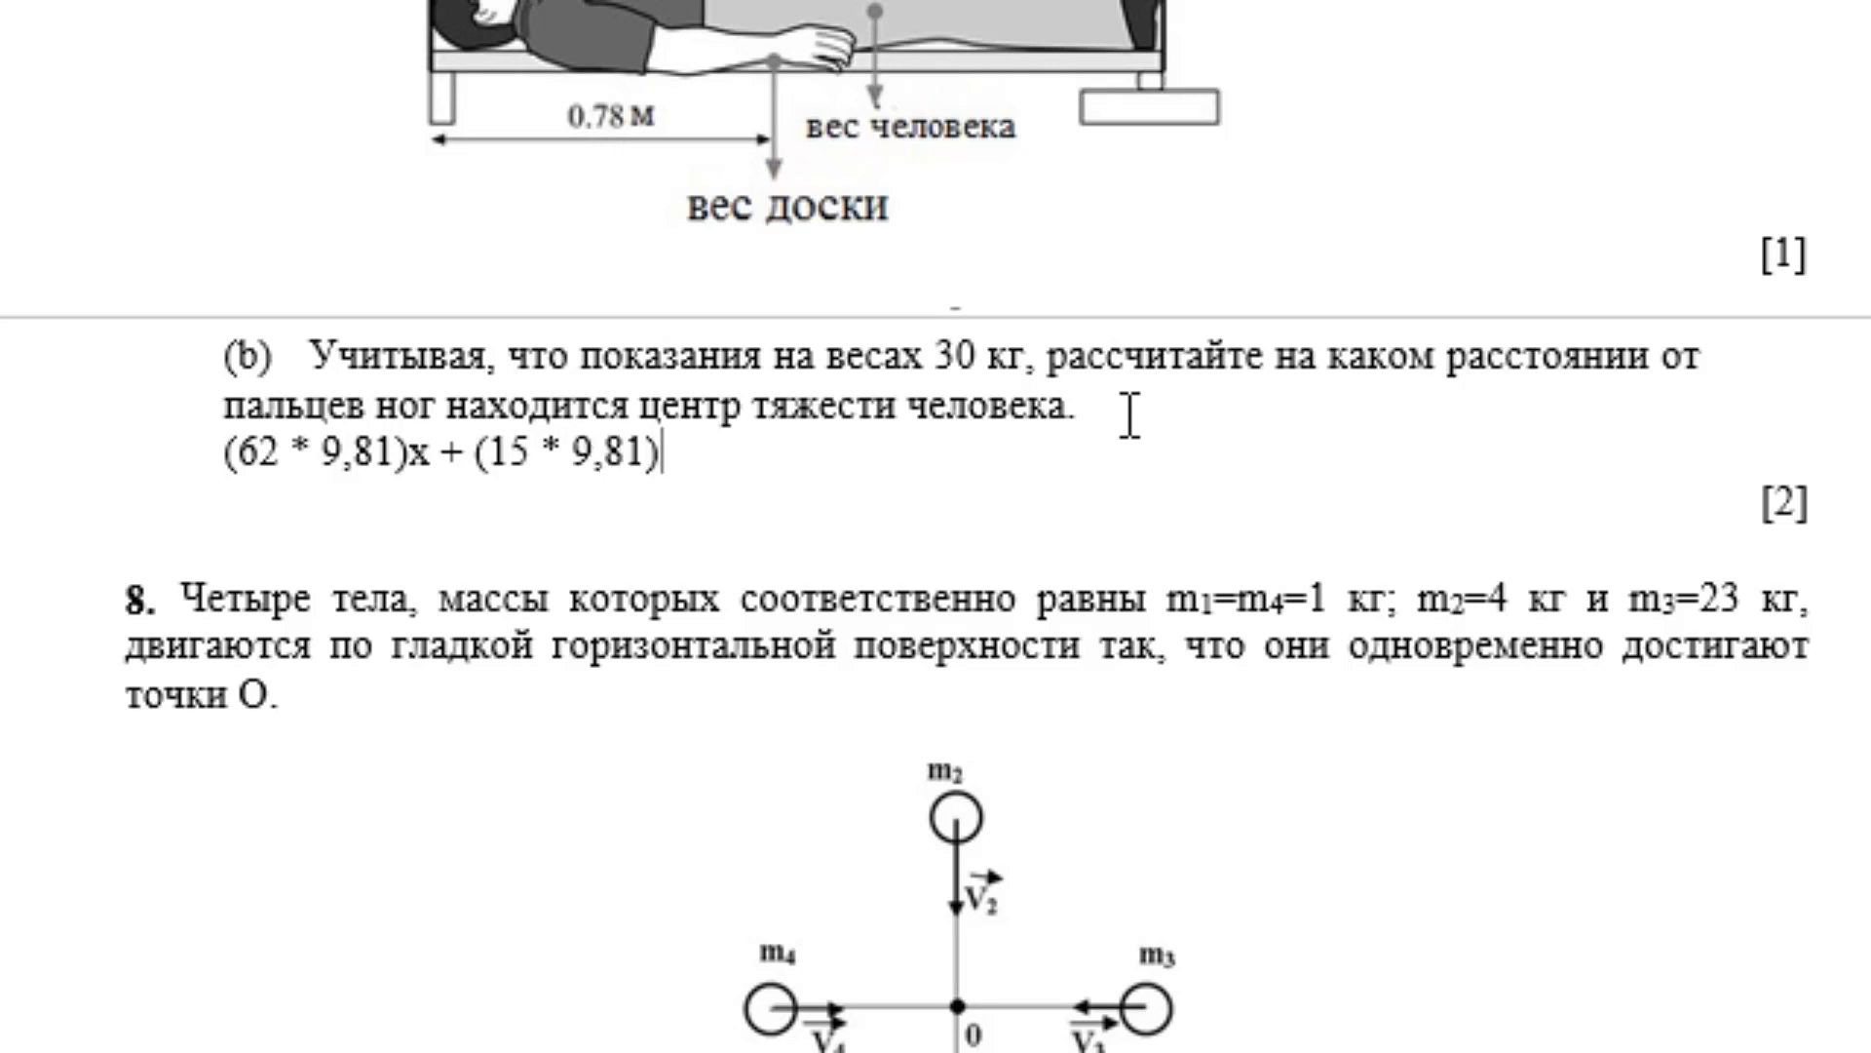
{"action": "type", "text": " * "}
{"action": "type", "text": "0,7"}
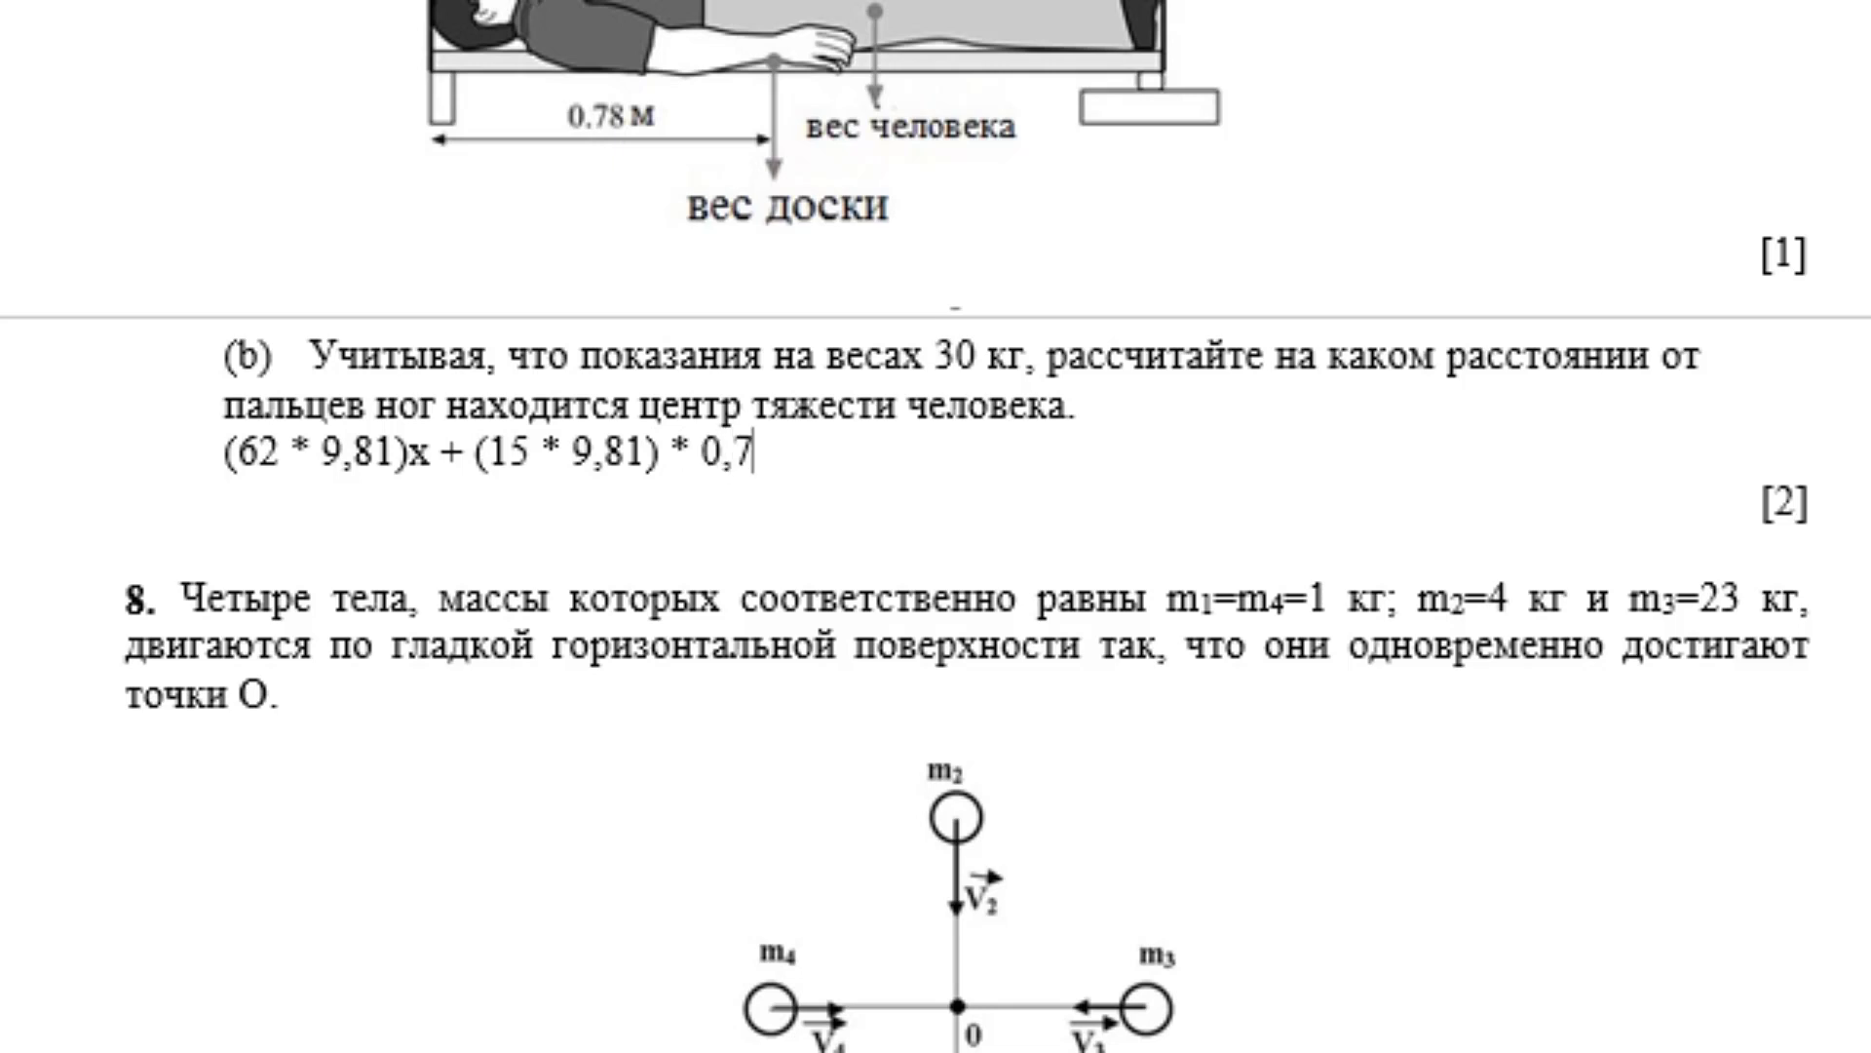
{"action": "type", "text": "8 = "}
{"action": "type", "text": "(2"}
{"action": "key", "text": "BackSpace"}
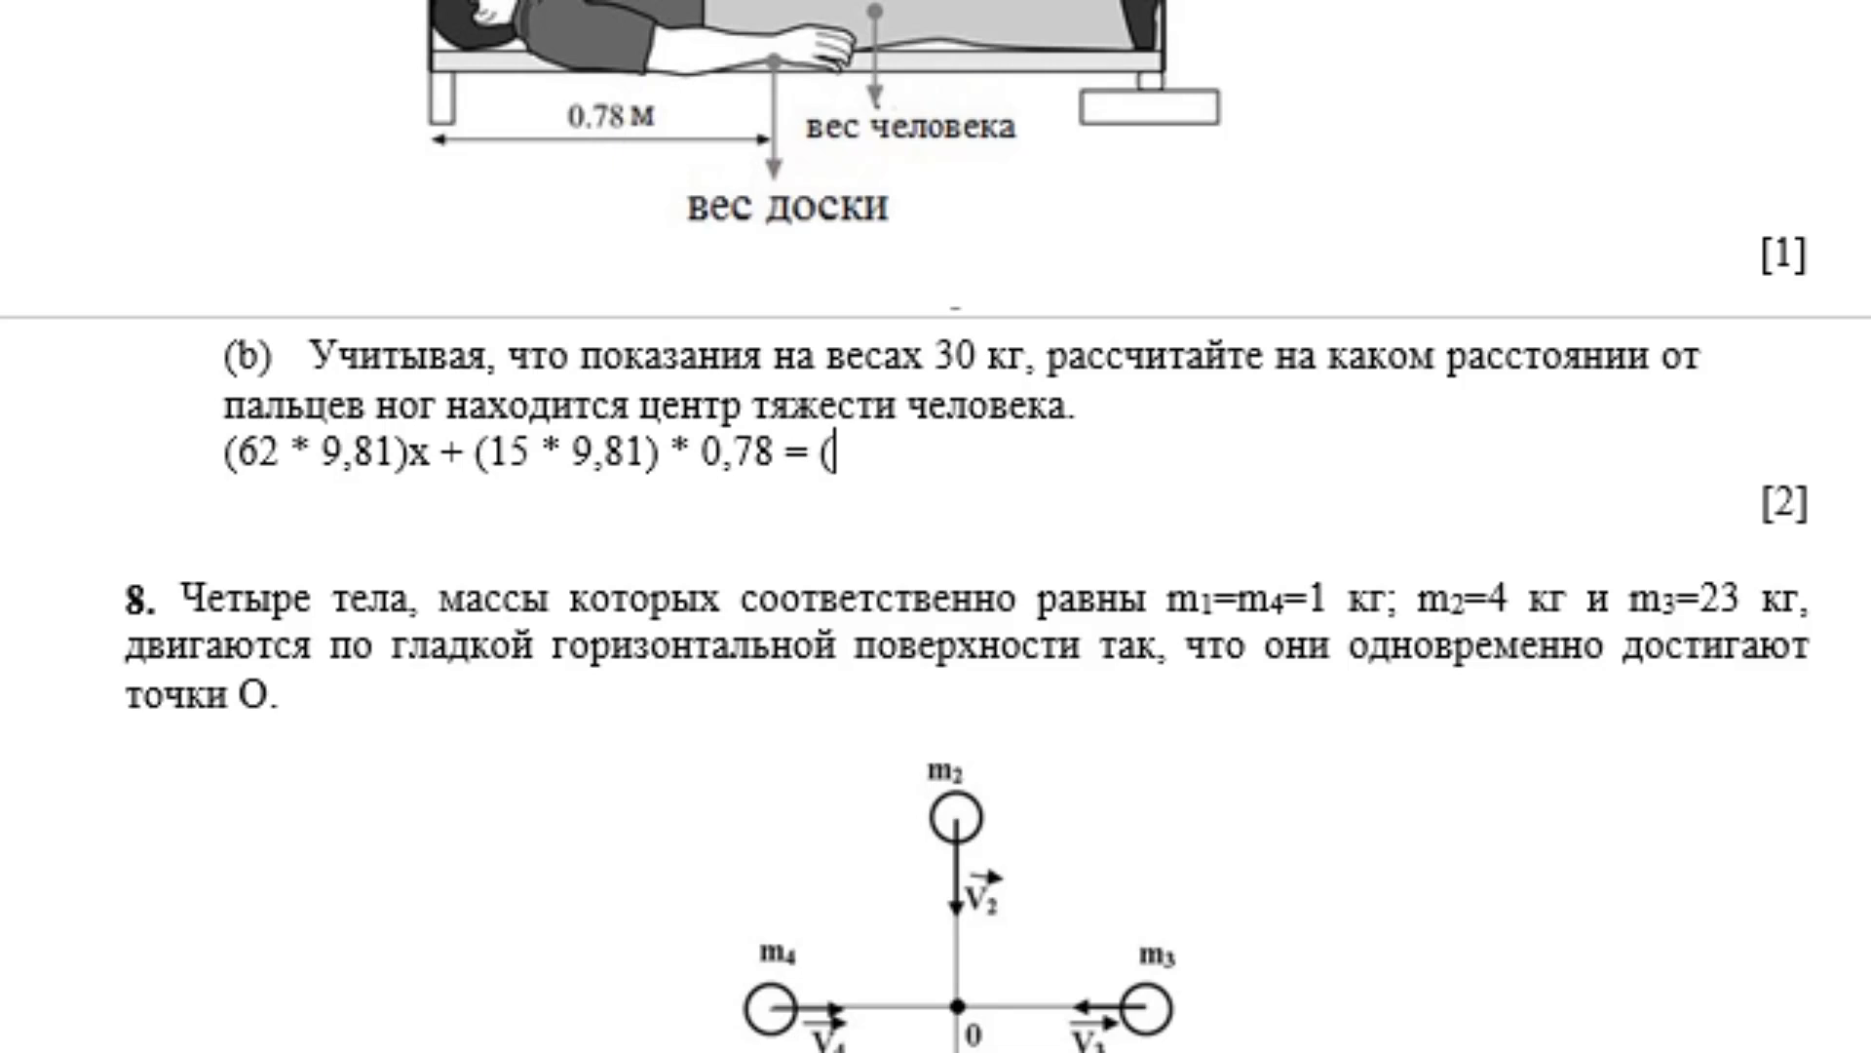
{"action": "type", "text": "30"}
{"action": "type", "text": " * 9,"}
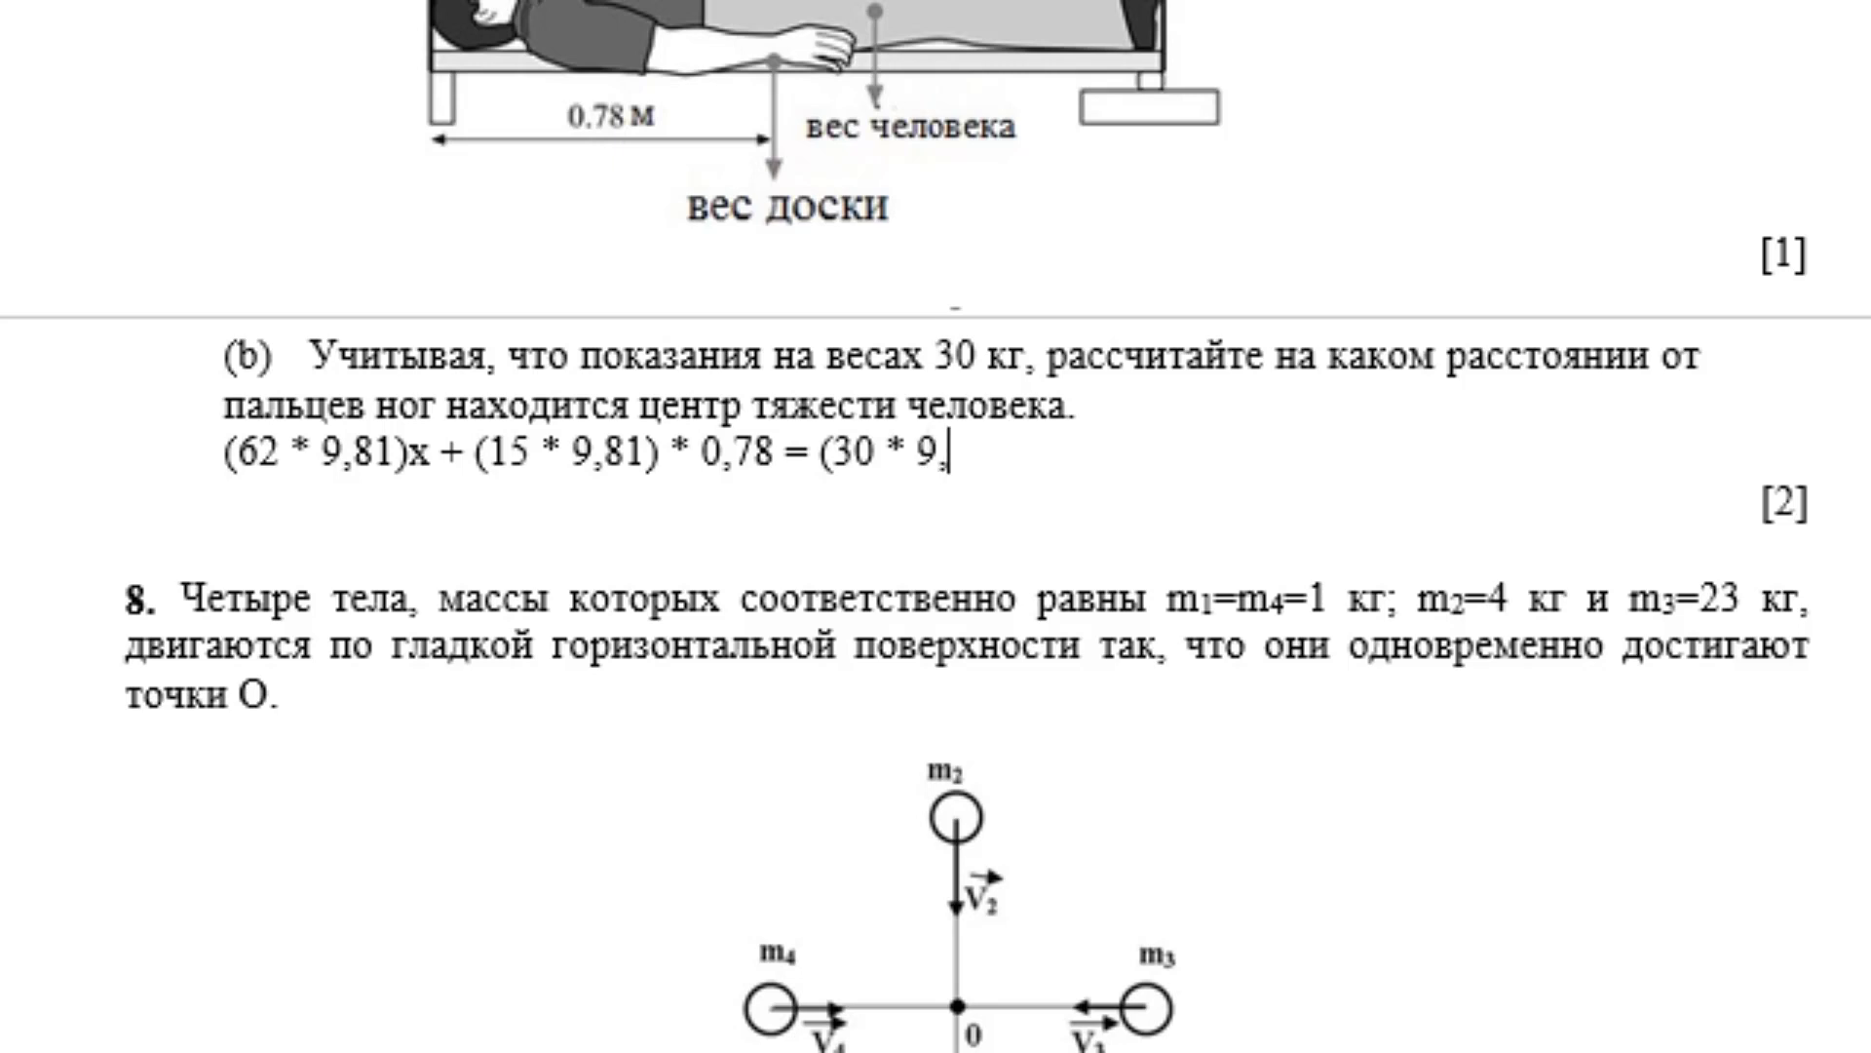
{"action": "type", "text": "81) *"}
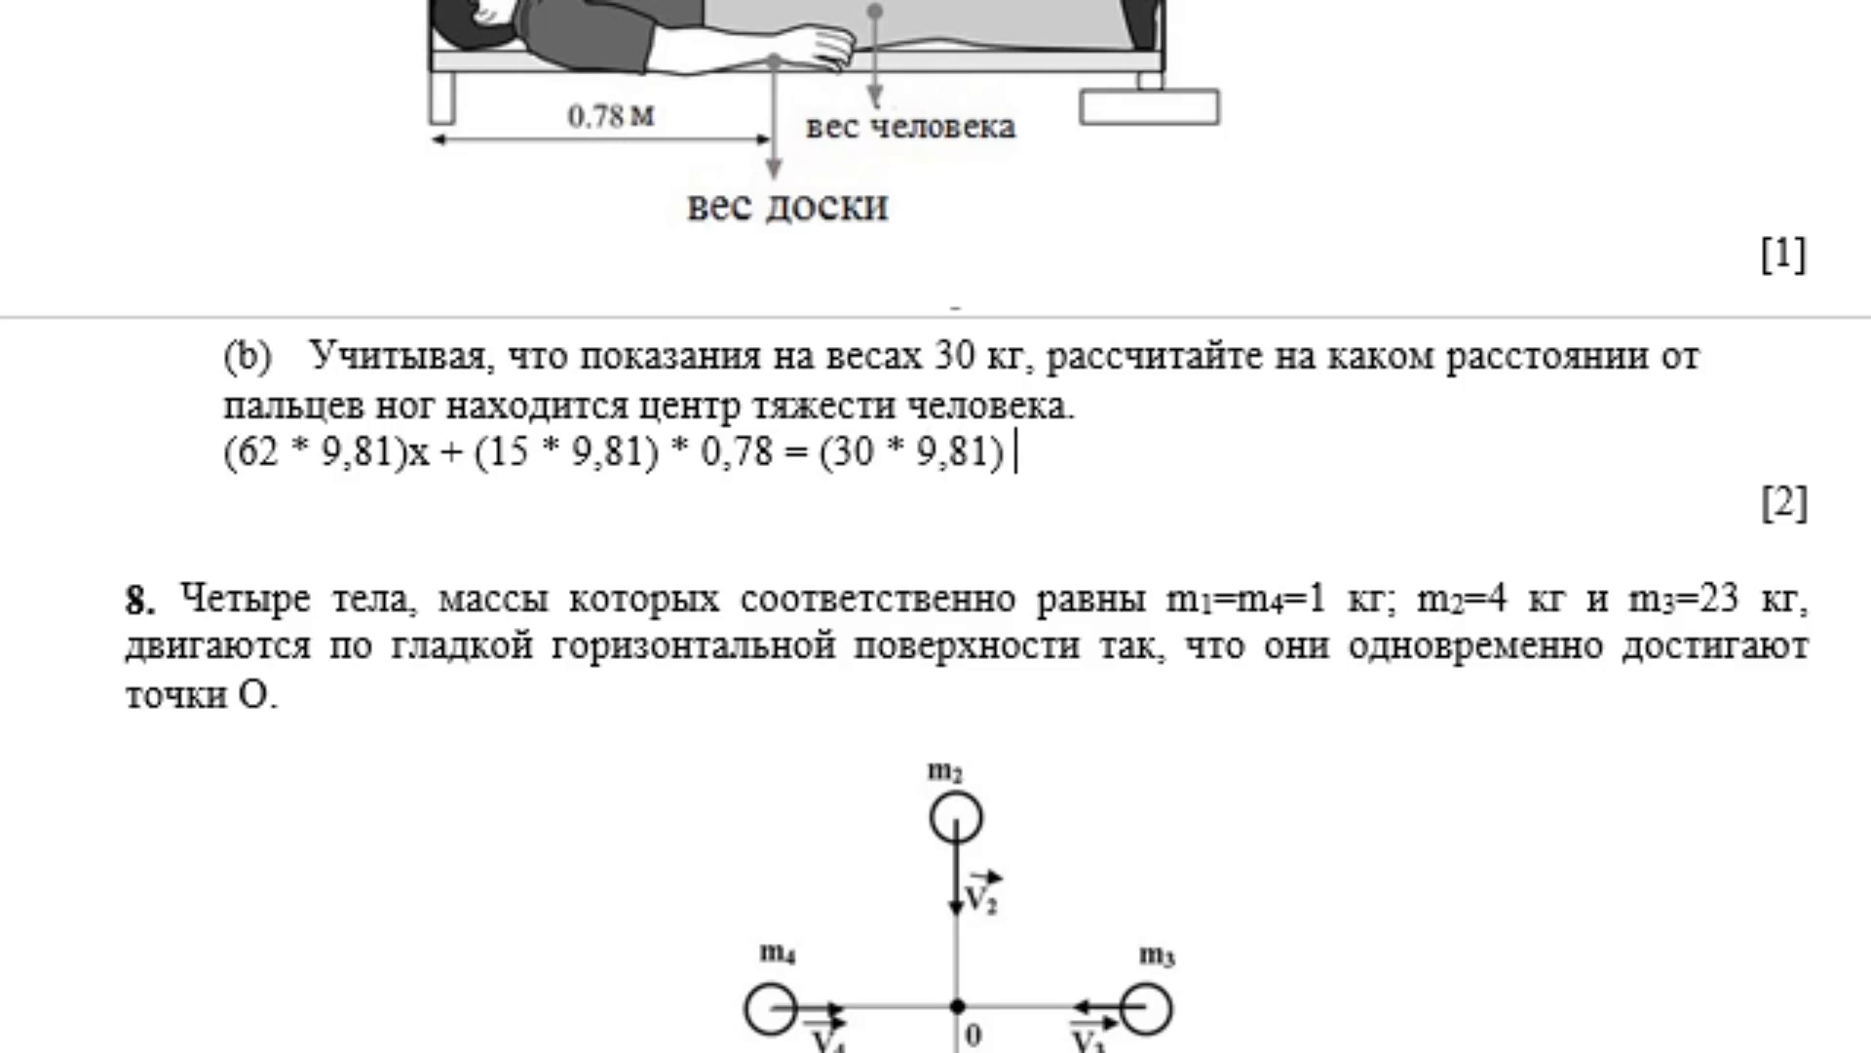
{"action": "type", "text": " 1"}
{"action": "type", "text": ",56"}
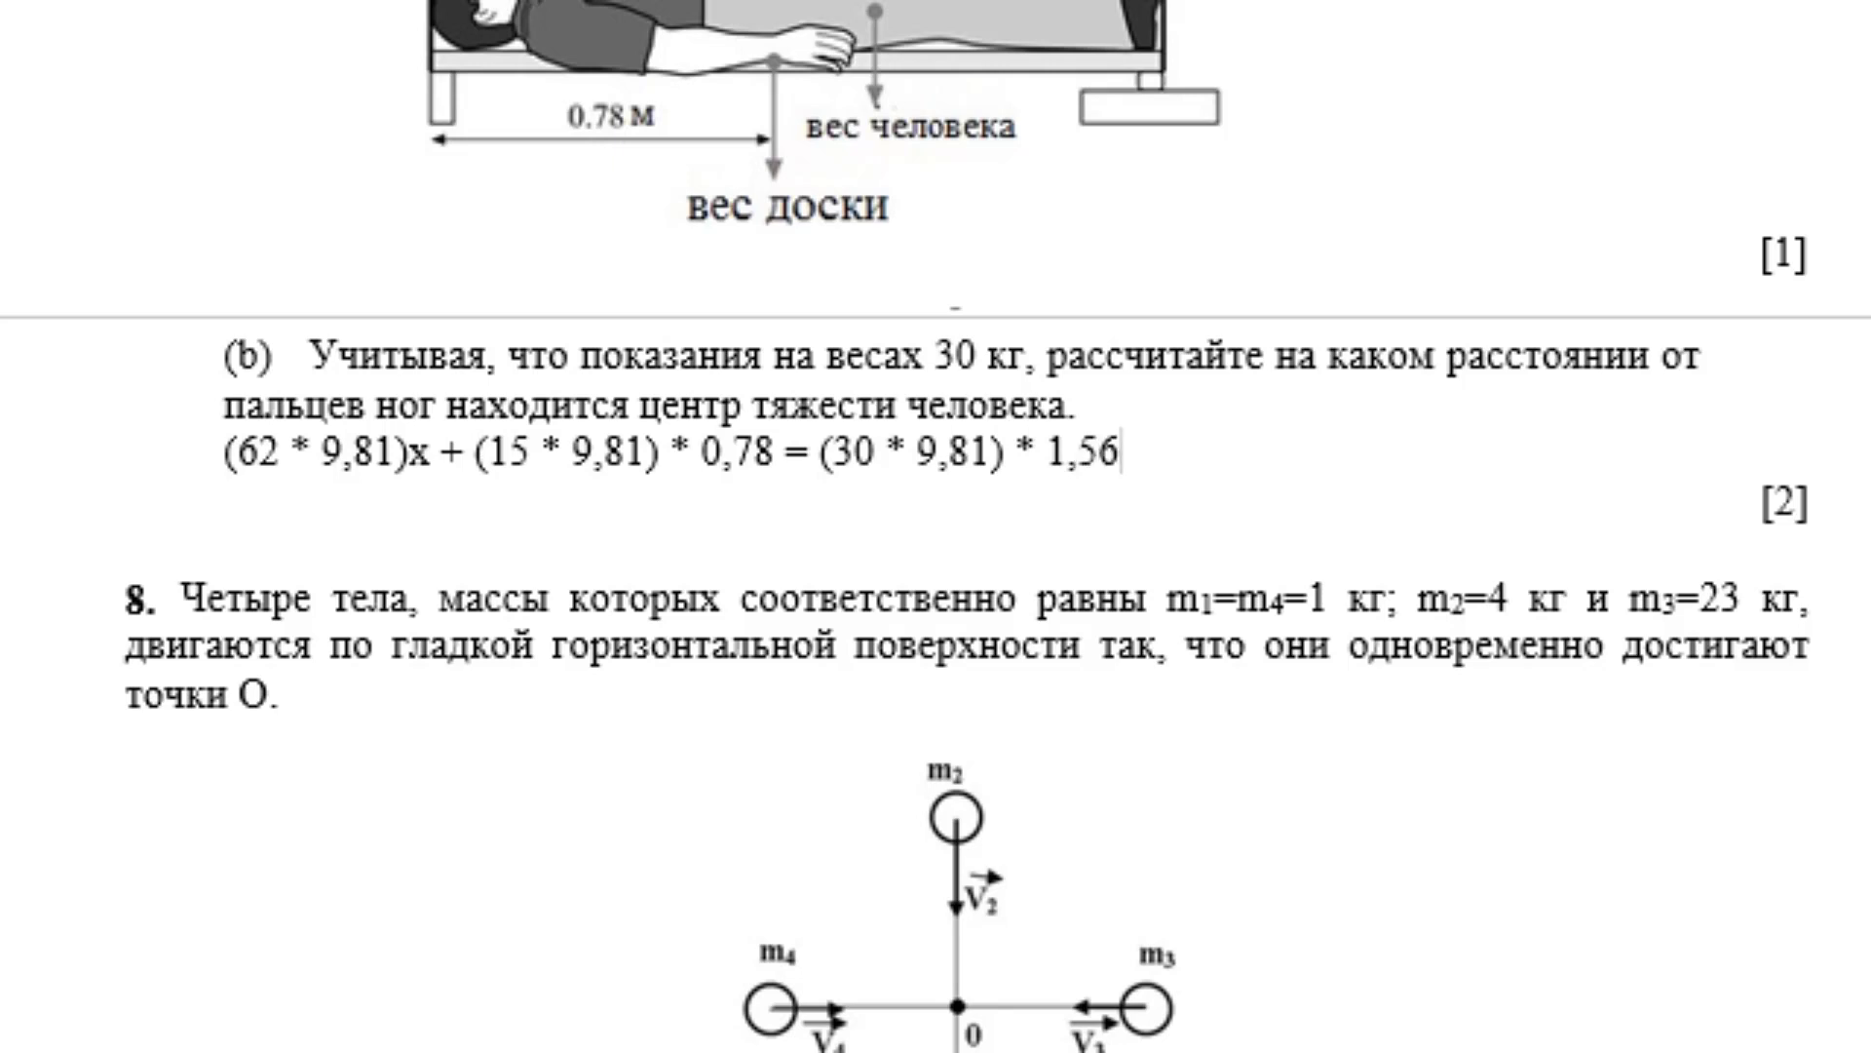
{"action": "key", "text": "Return"}
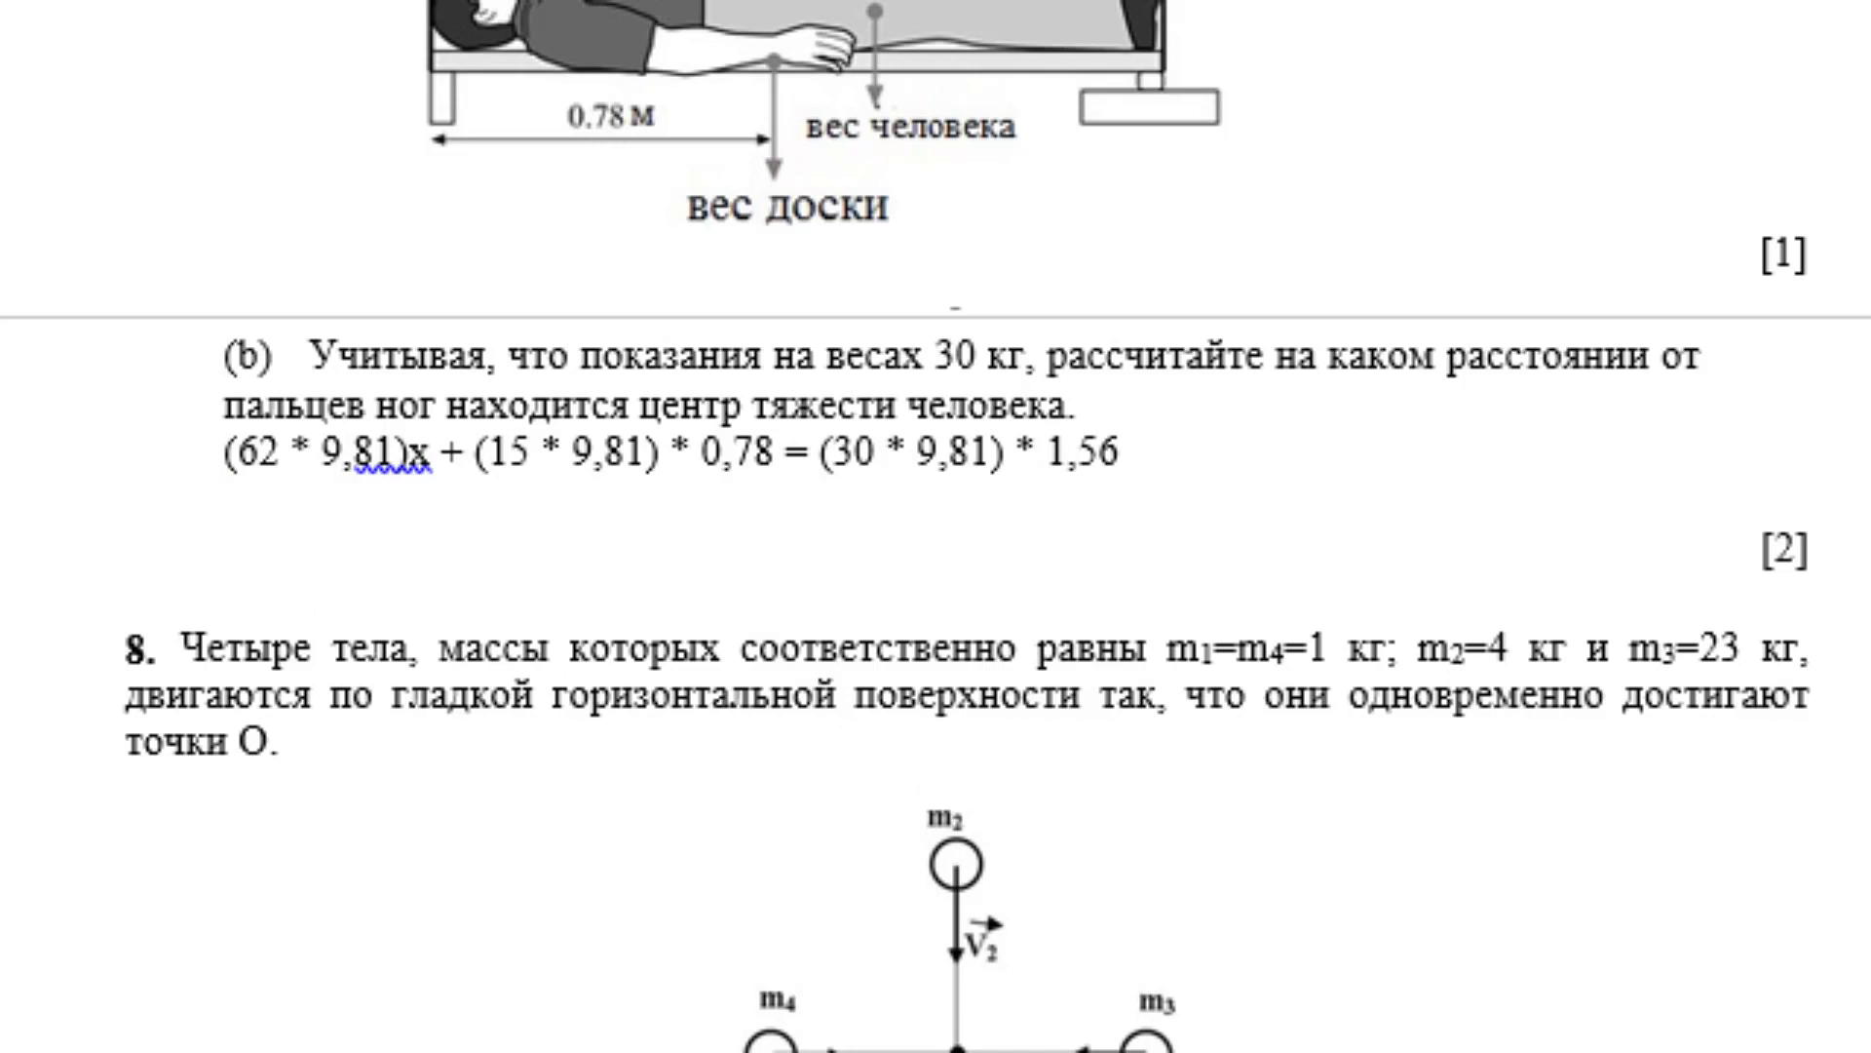
- Type x = ((1,56 * 30) – (0,78 * 15)) / 62 on the new line
{"action": "type", "text": "x = "}
{"action": "type", "text": "(("}
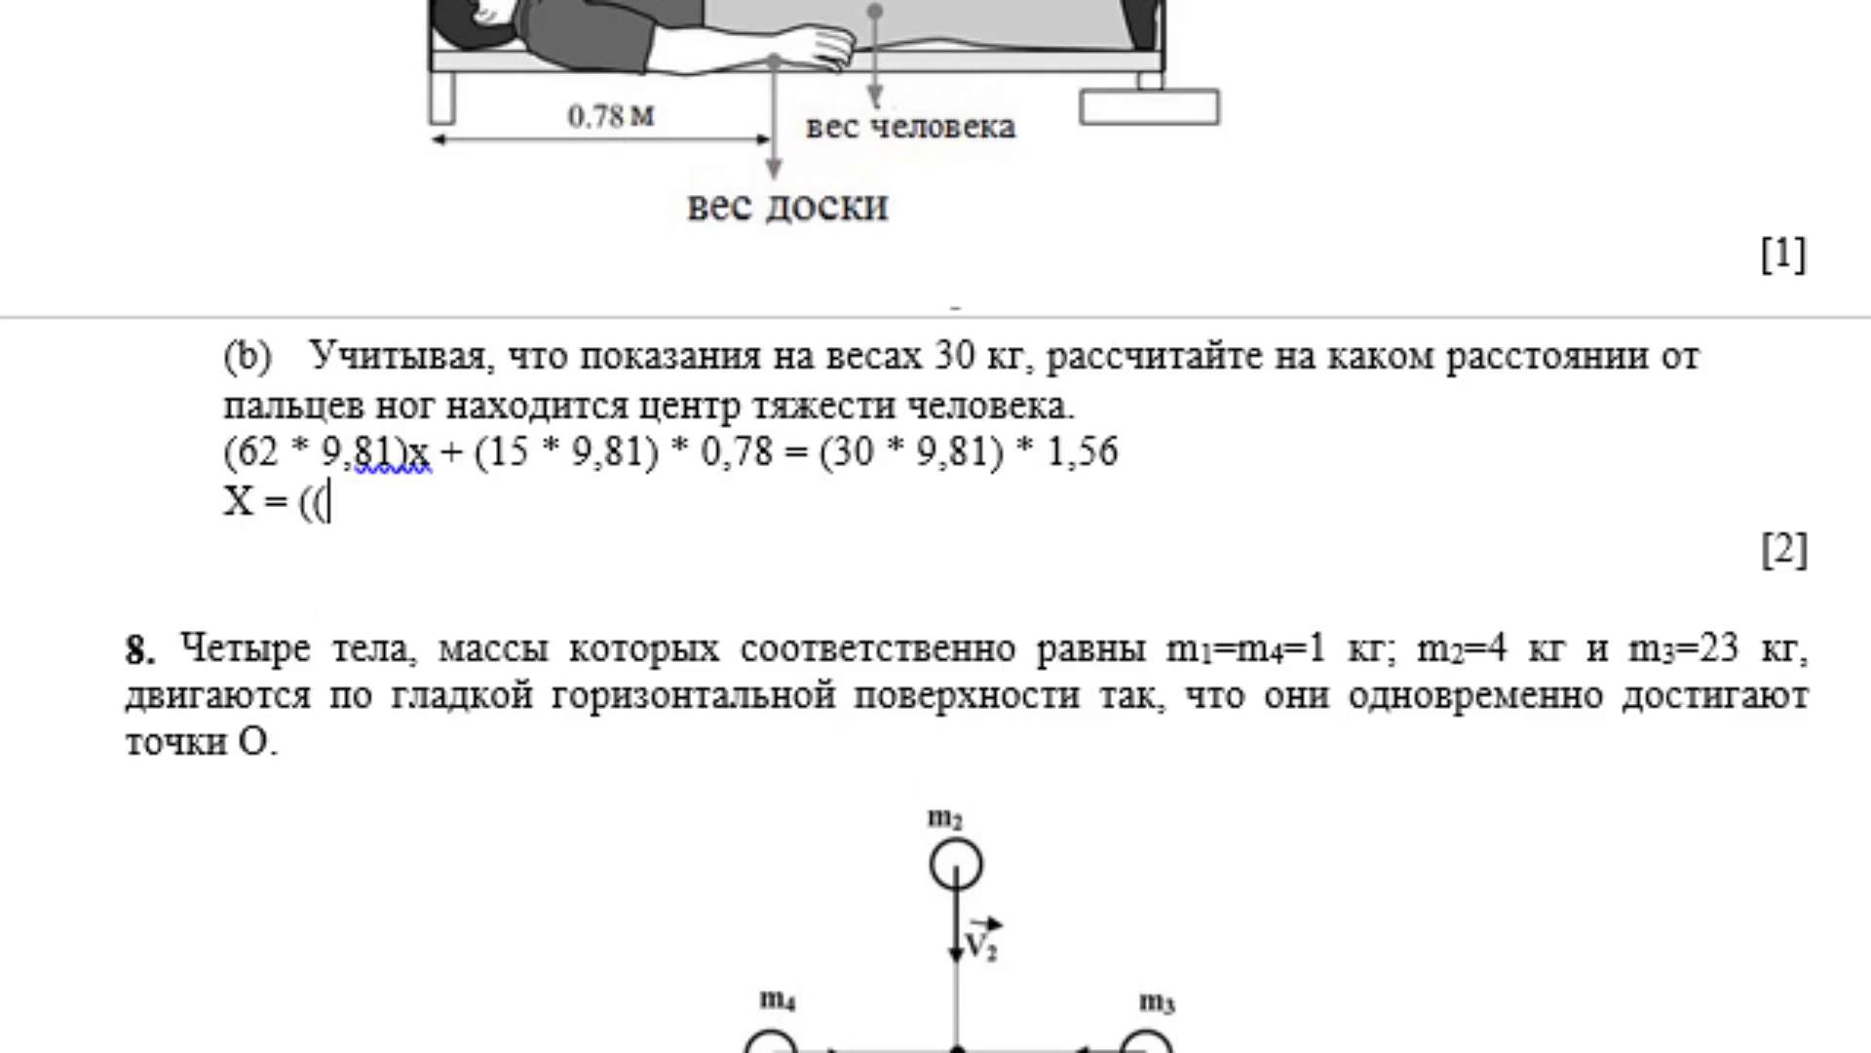
{"action": "type", "text": "1,56"}
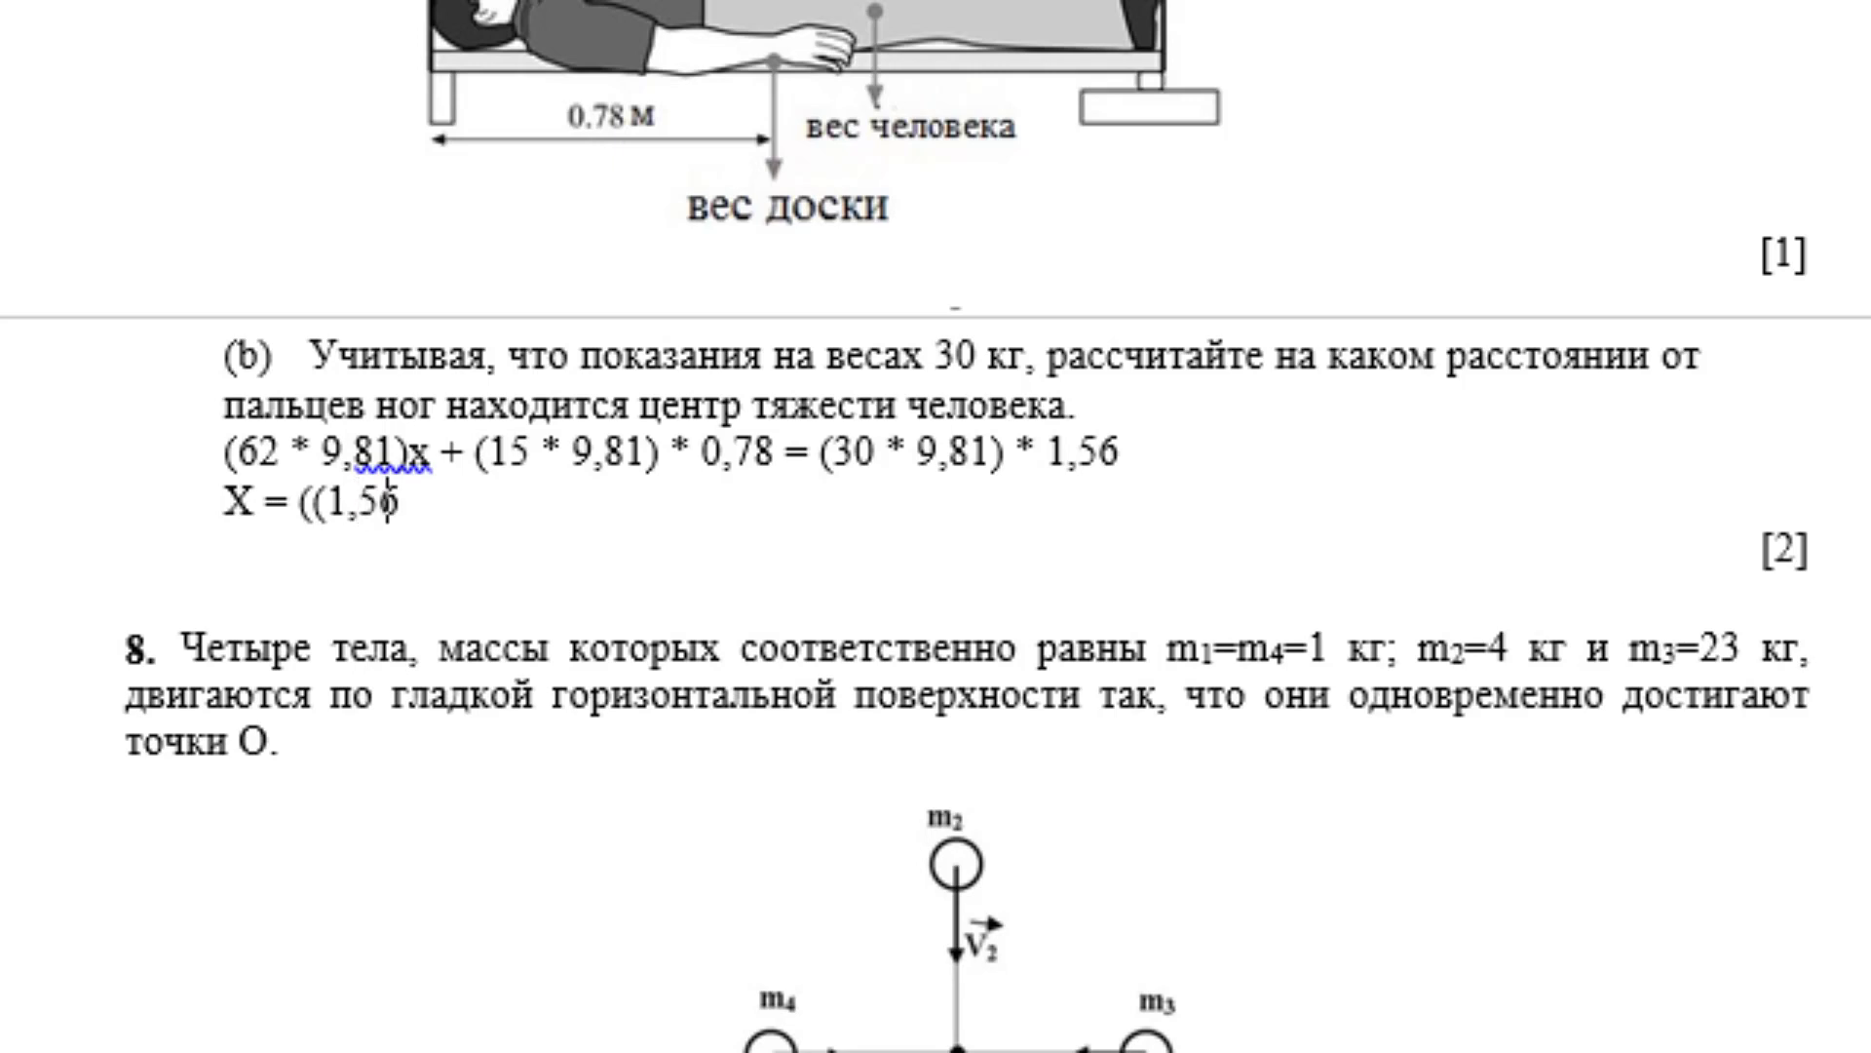
{"action": "type", "text": "* "}
{"action": "type", "text": "30) "}
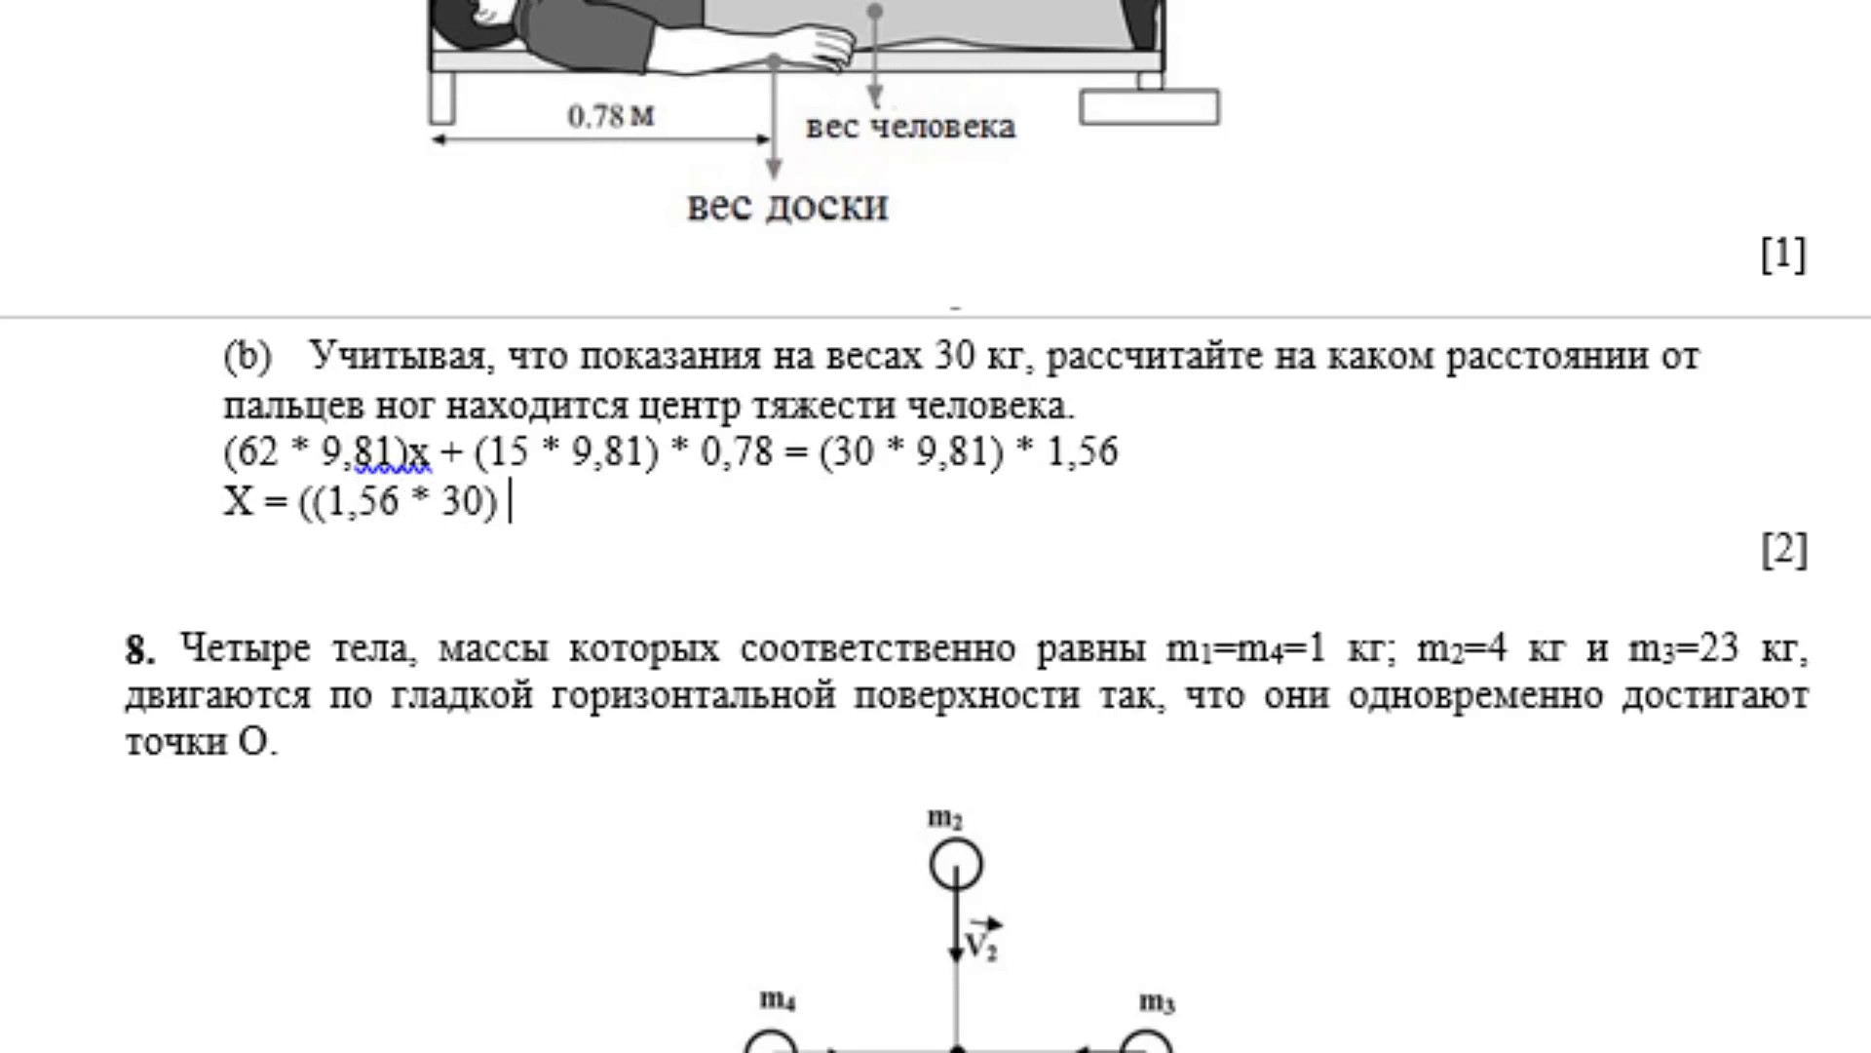
{"action": "type", "text": "– ("}
{"action": "type", "text": "0,"}
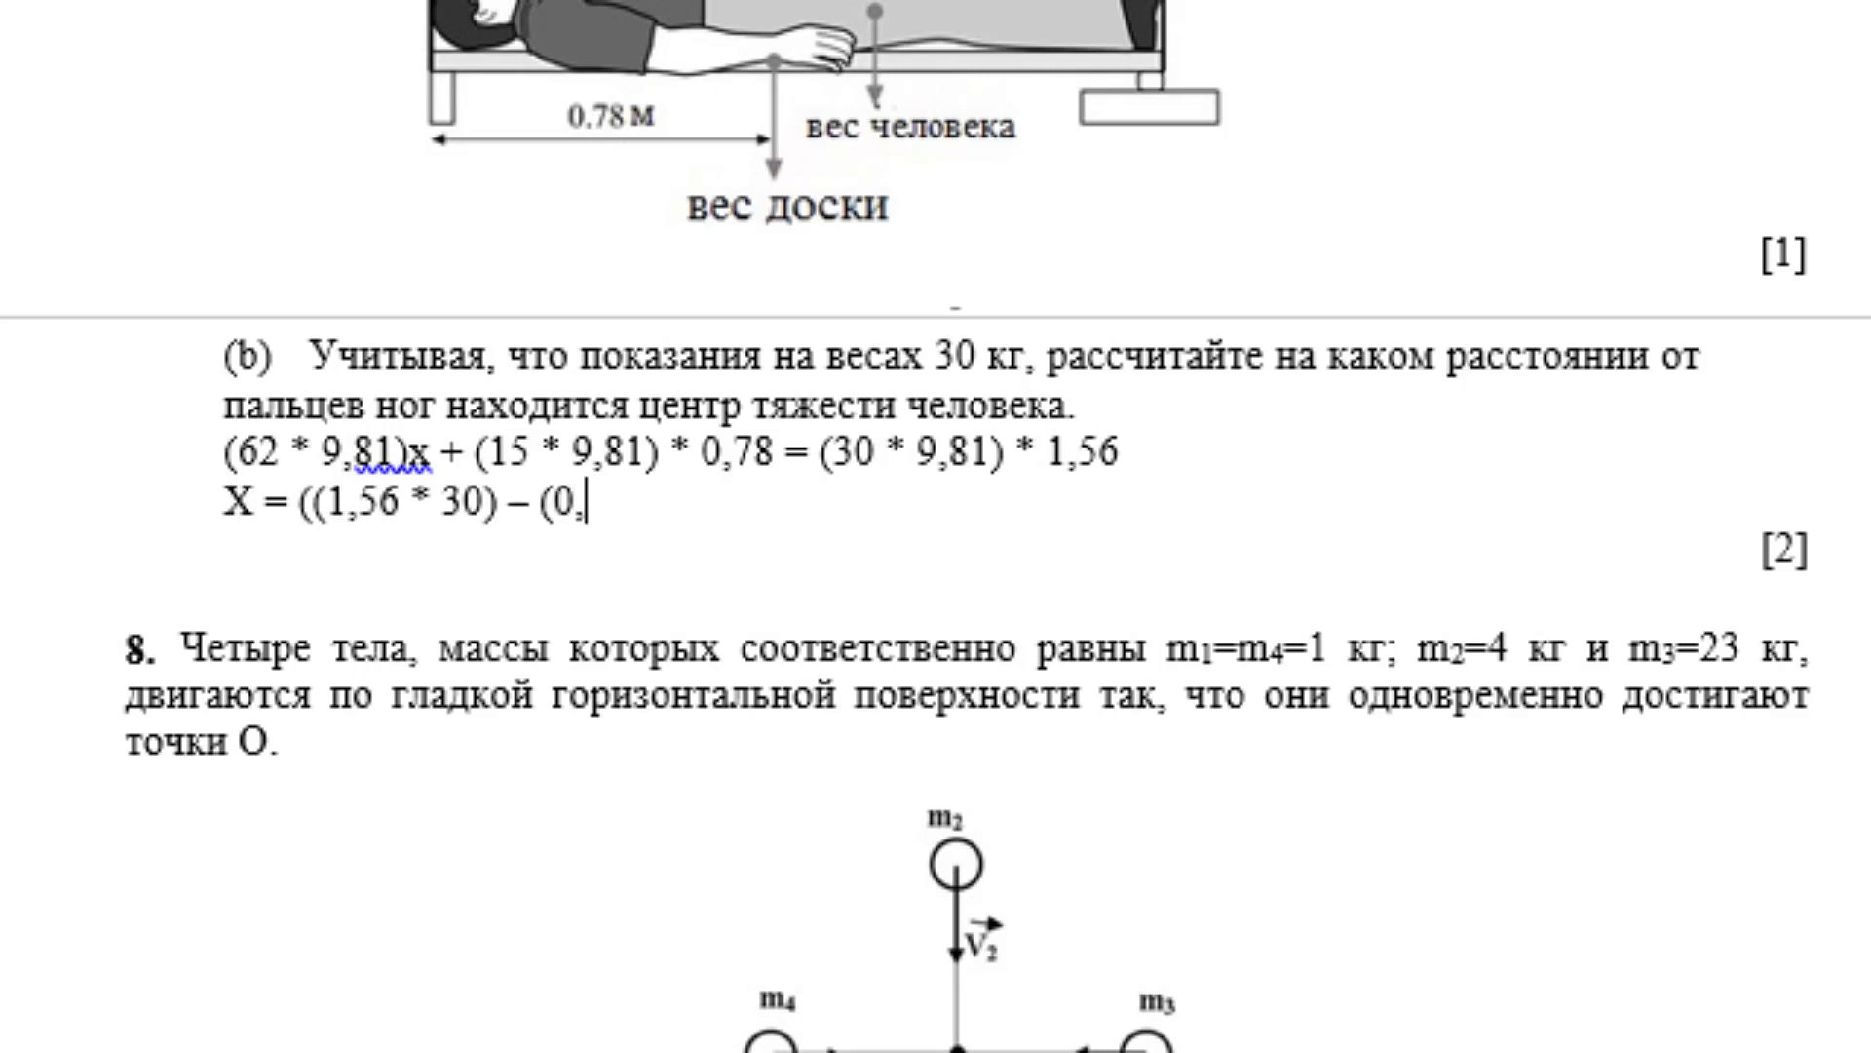
{"action": "type", "text": "78"}
{"action": "type", "text": " * 15)"}
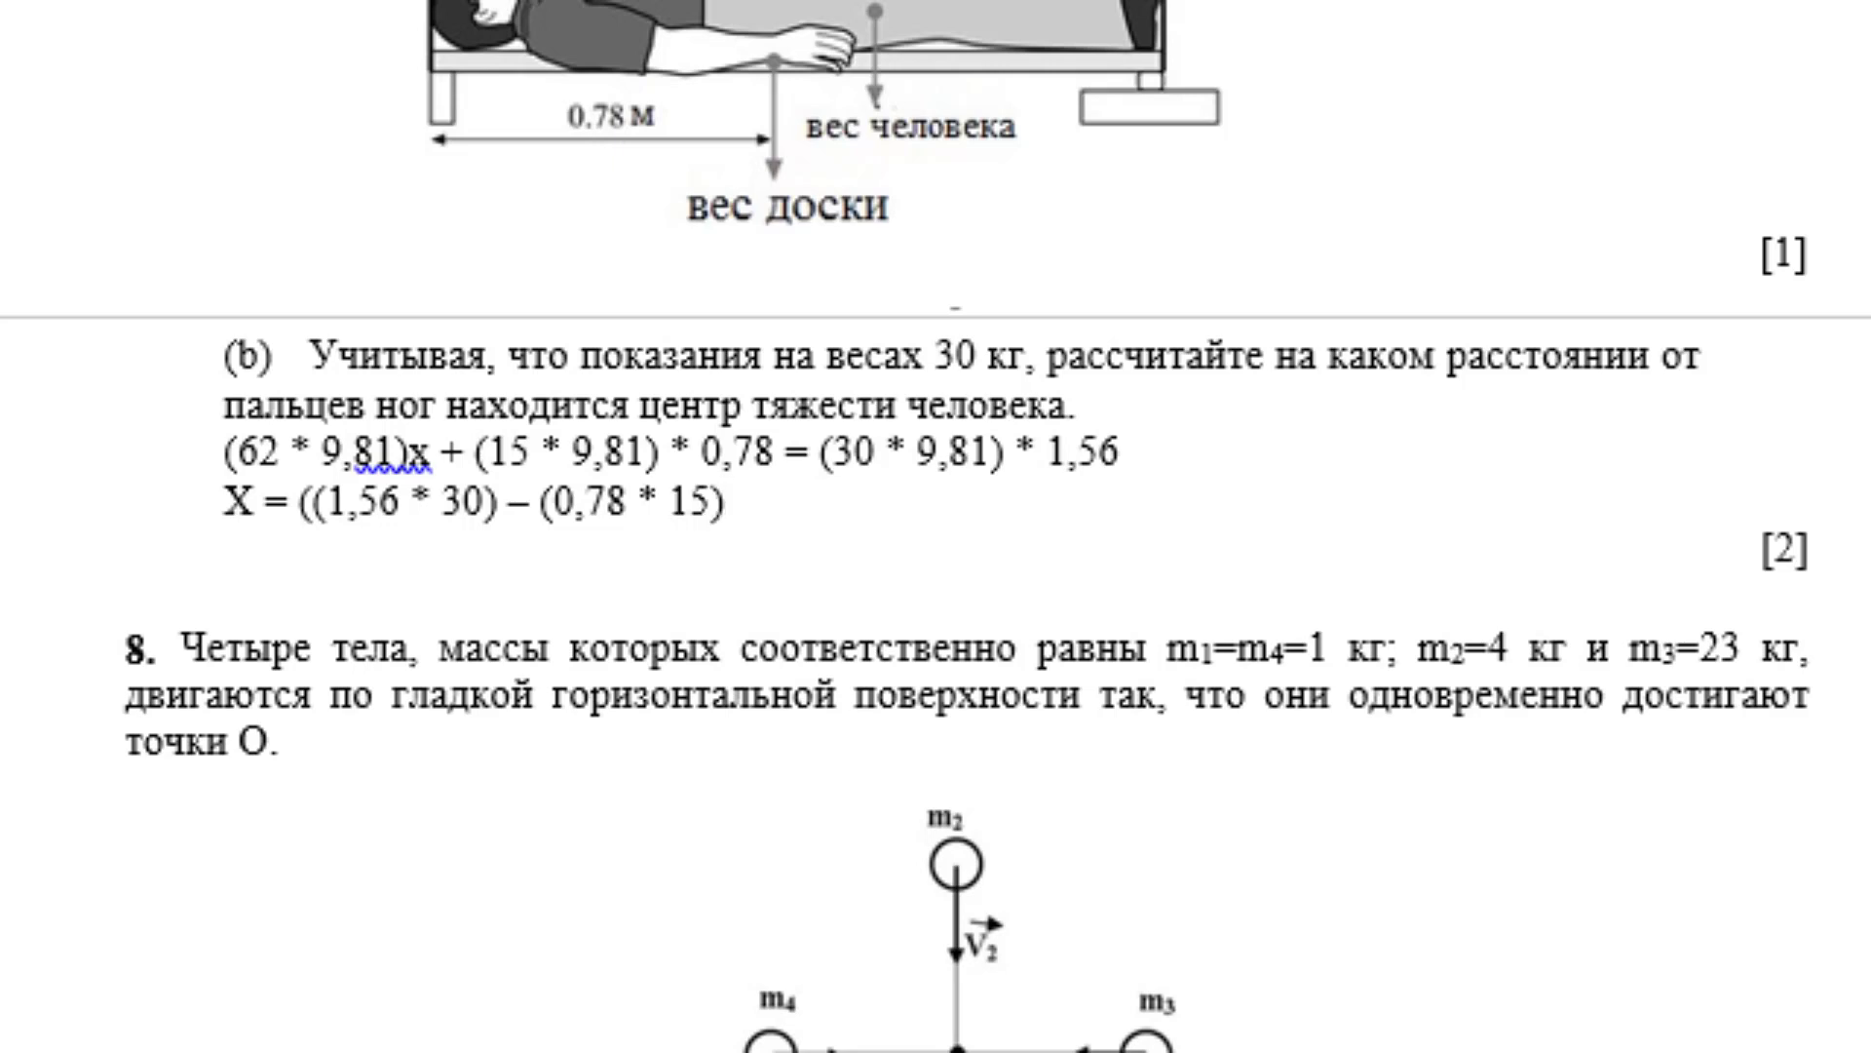
{"action": "type", "text": ")"}
{"action": "type", "text": " / "}
{"action": "type", "text": "62"}
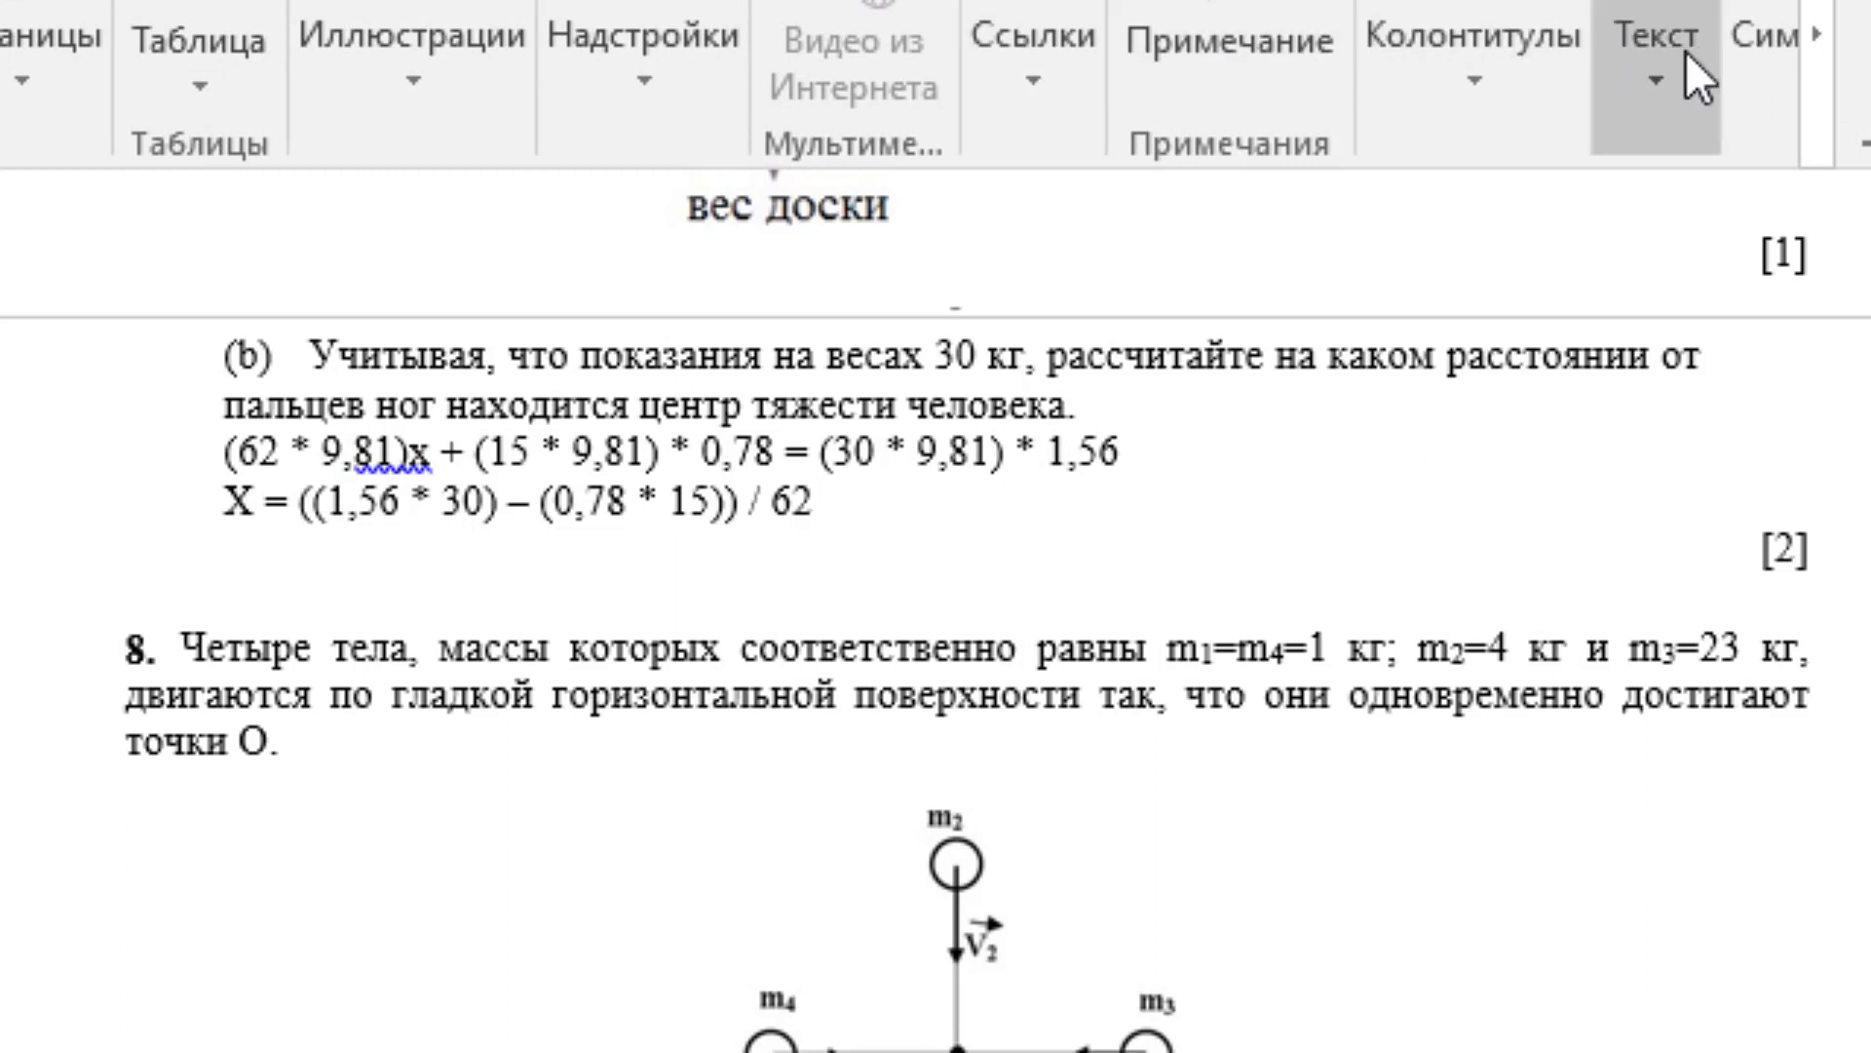
- Append ≈ 0,57 m to the x line using the Insert Symbol gallery
{"action": "left_click", "coordinate": [1750, 48]}
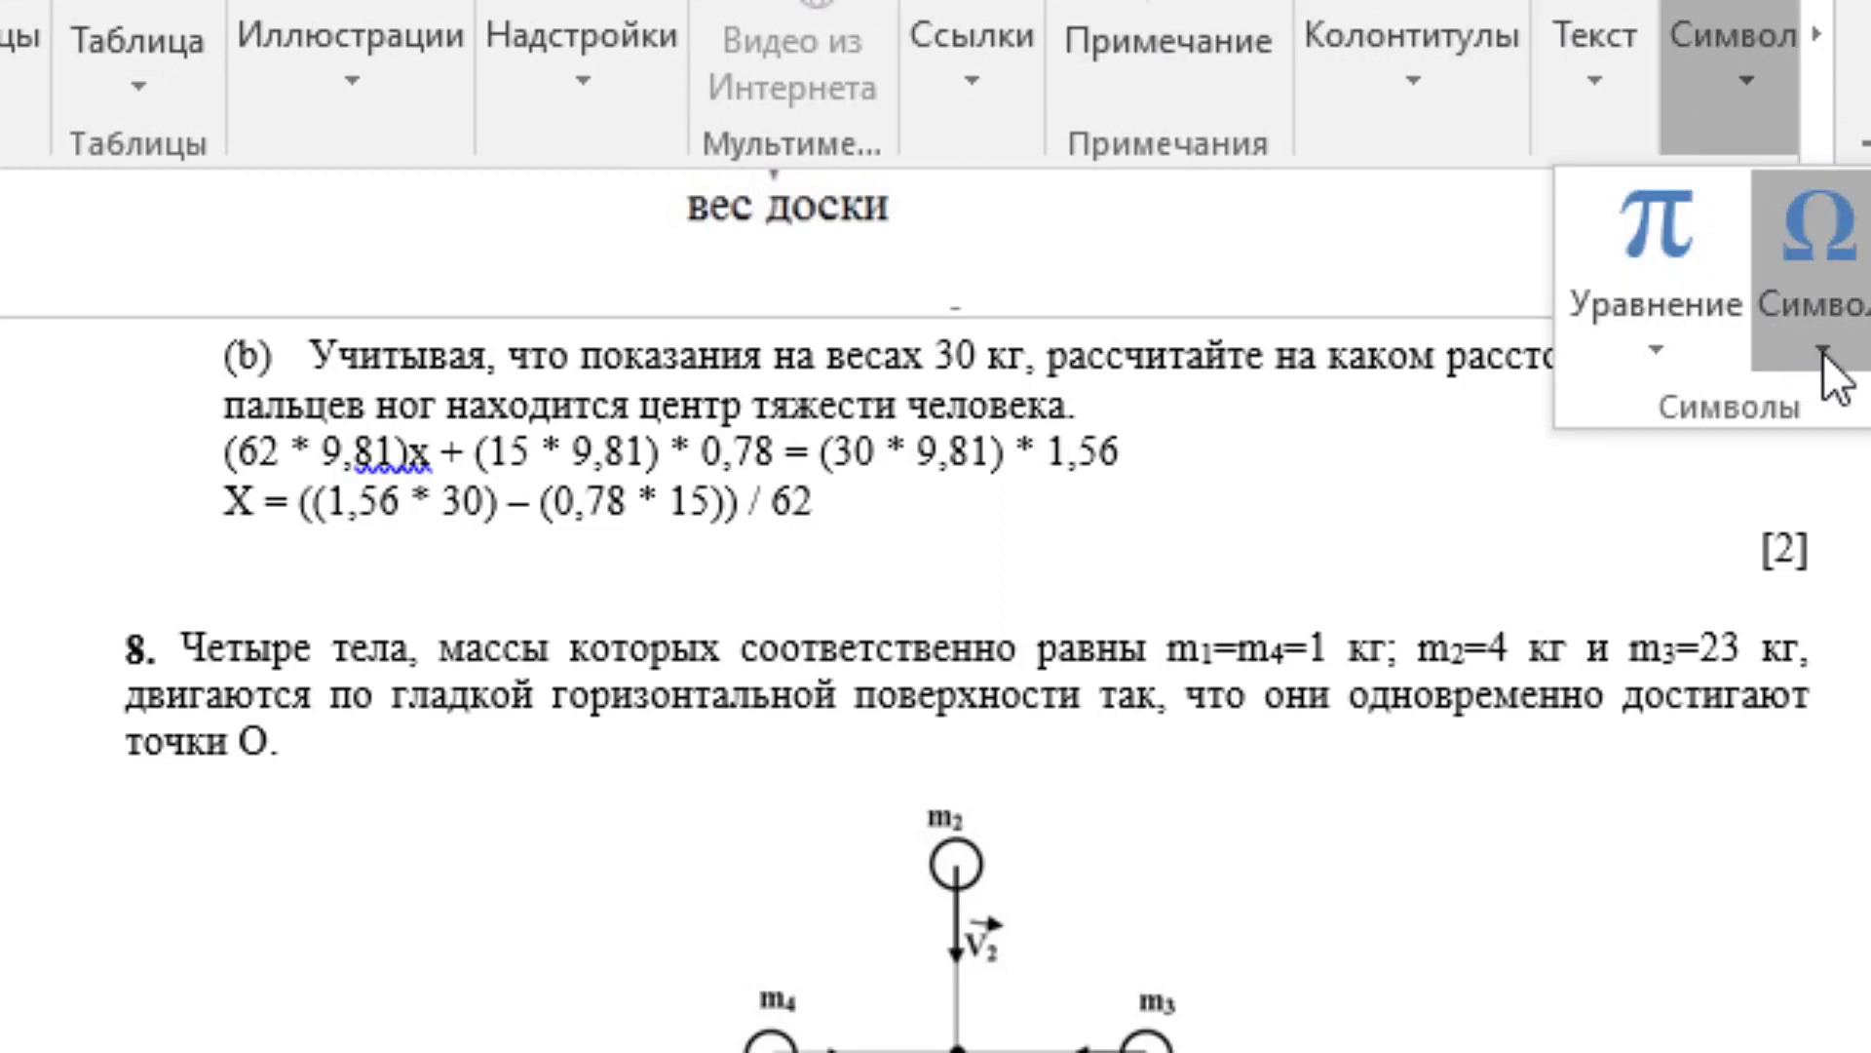
{"action": "left_click", "coordinate": [1821, 293]}
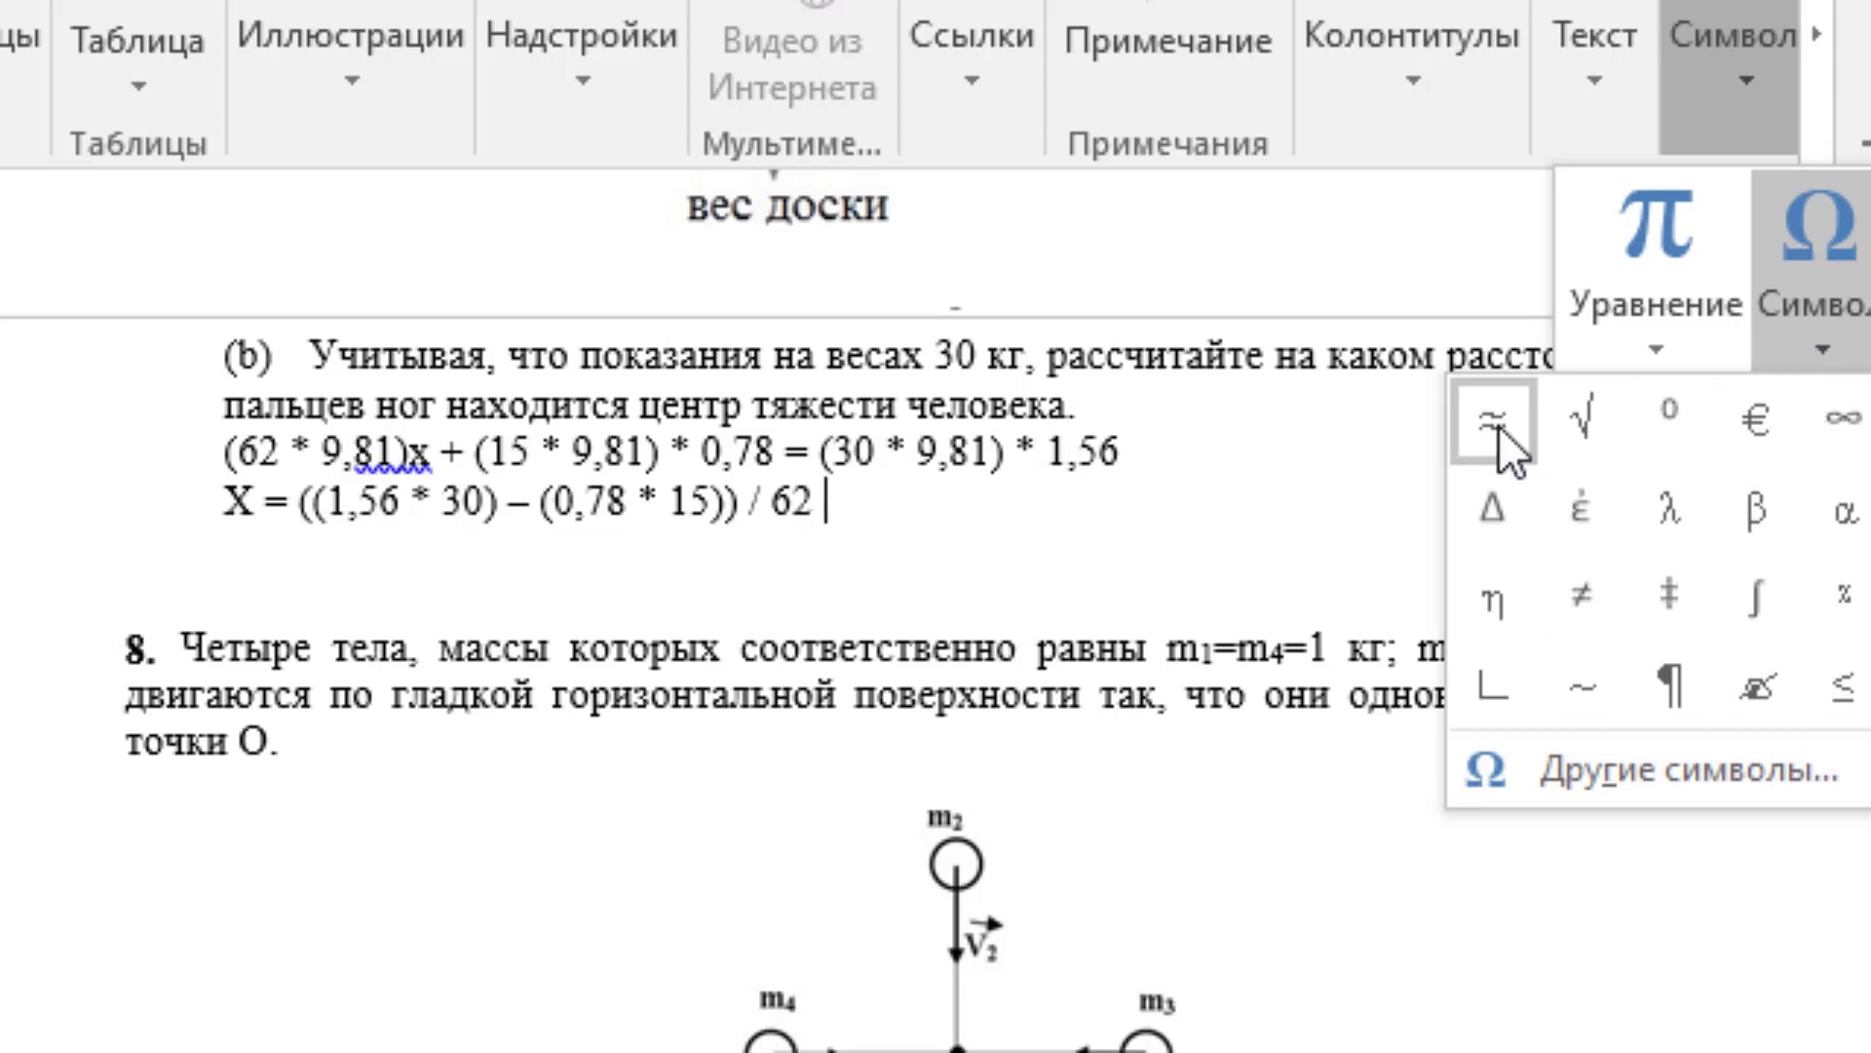
{"action": "left_click", "coordinate": [1491, 425]}
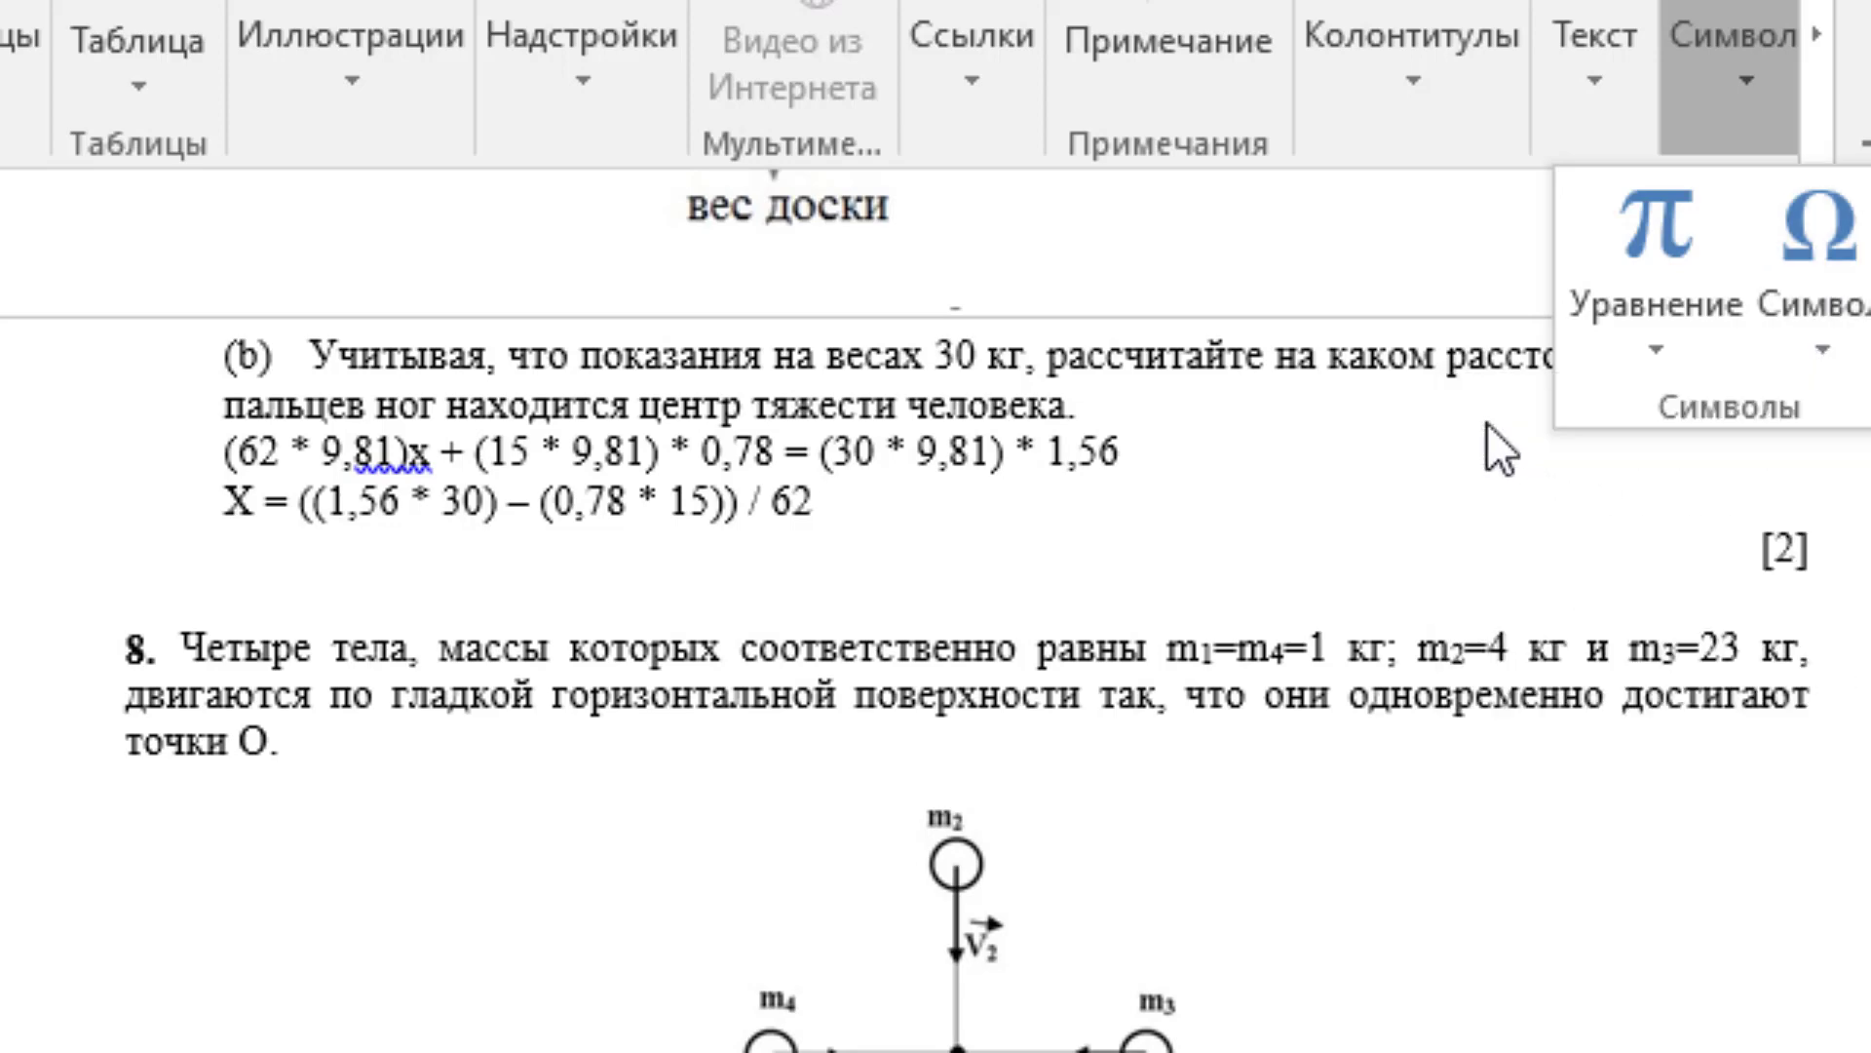
{"action": "left_click", "coordinate": [925, 521]}
{"action": "left_click", "coordinate": [897, 490]}
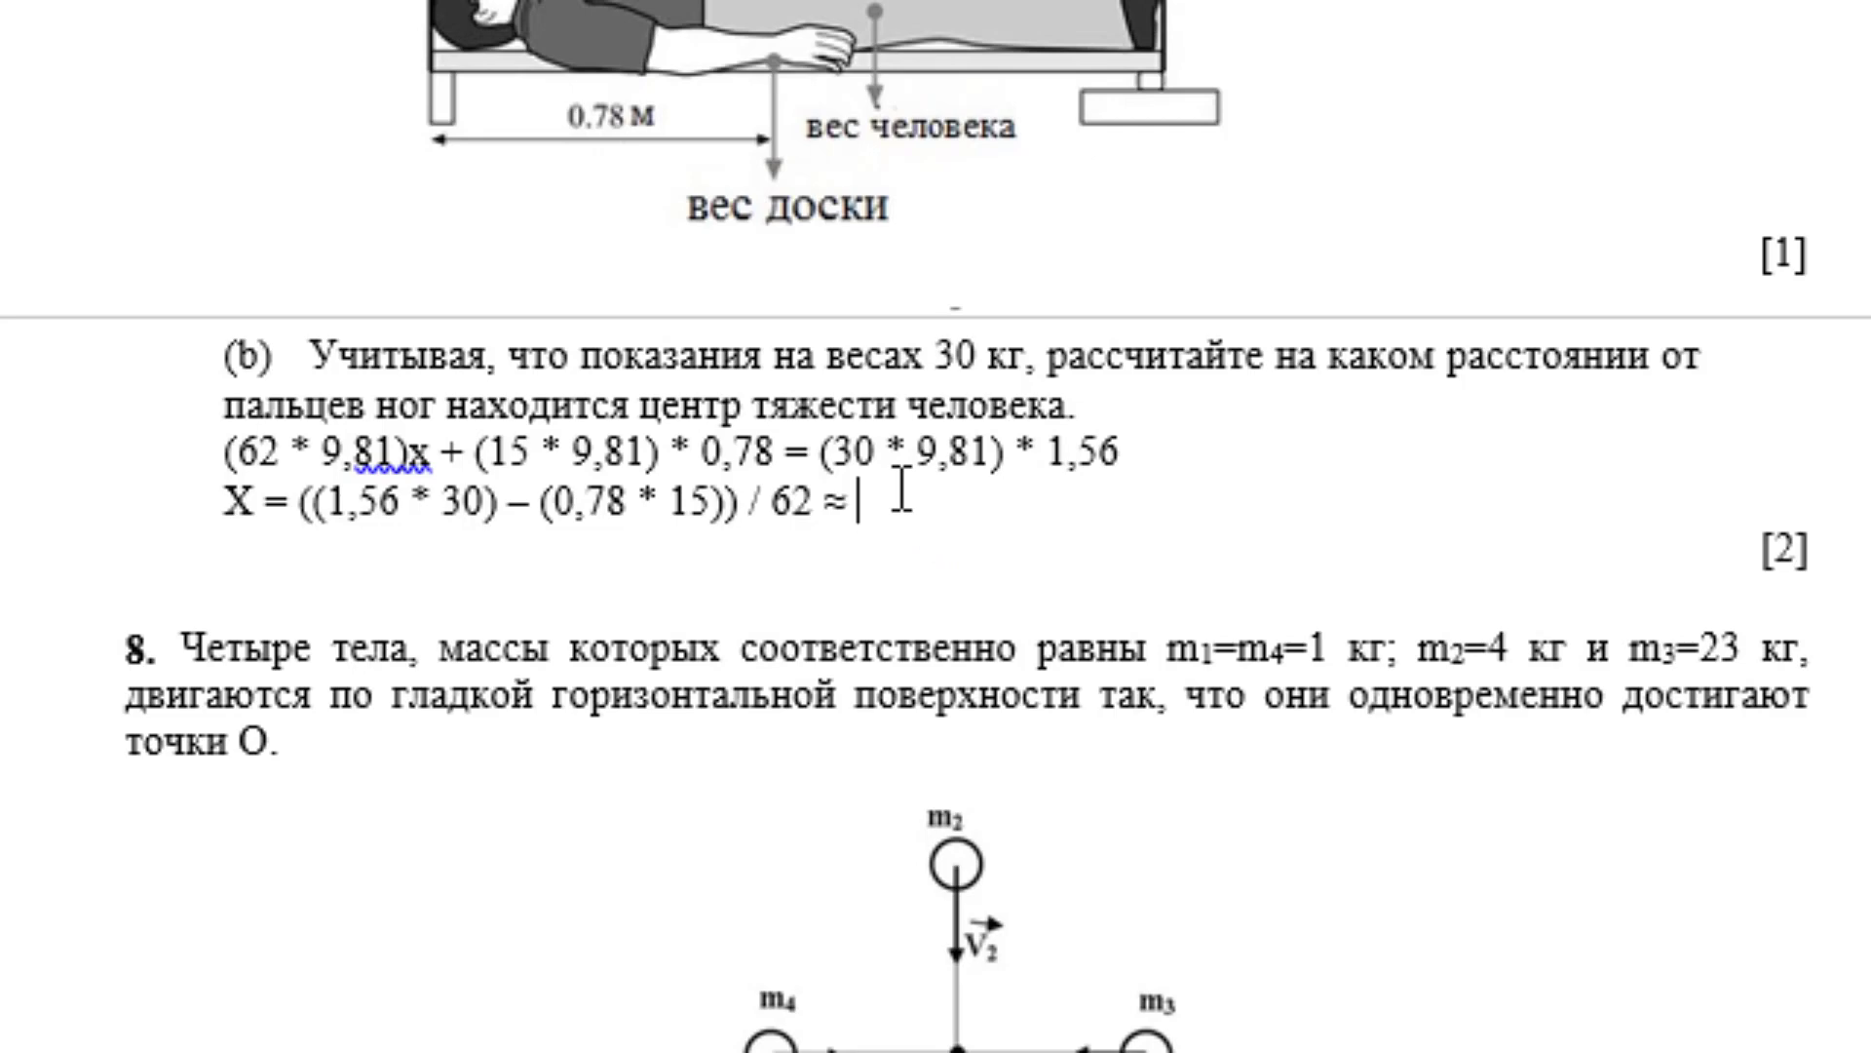
{"action": "type", "text": "0"}
{"action": "type", "text": ",57 "}
{"action": "type", "text": "m"}
- Start a third line with x and make the X on line two lowercase
{"action": "key", "text": "Return"}
{"action": "type", "text": "X"}
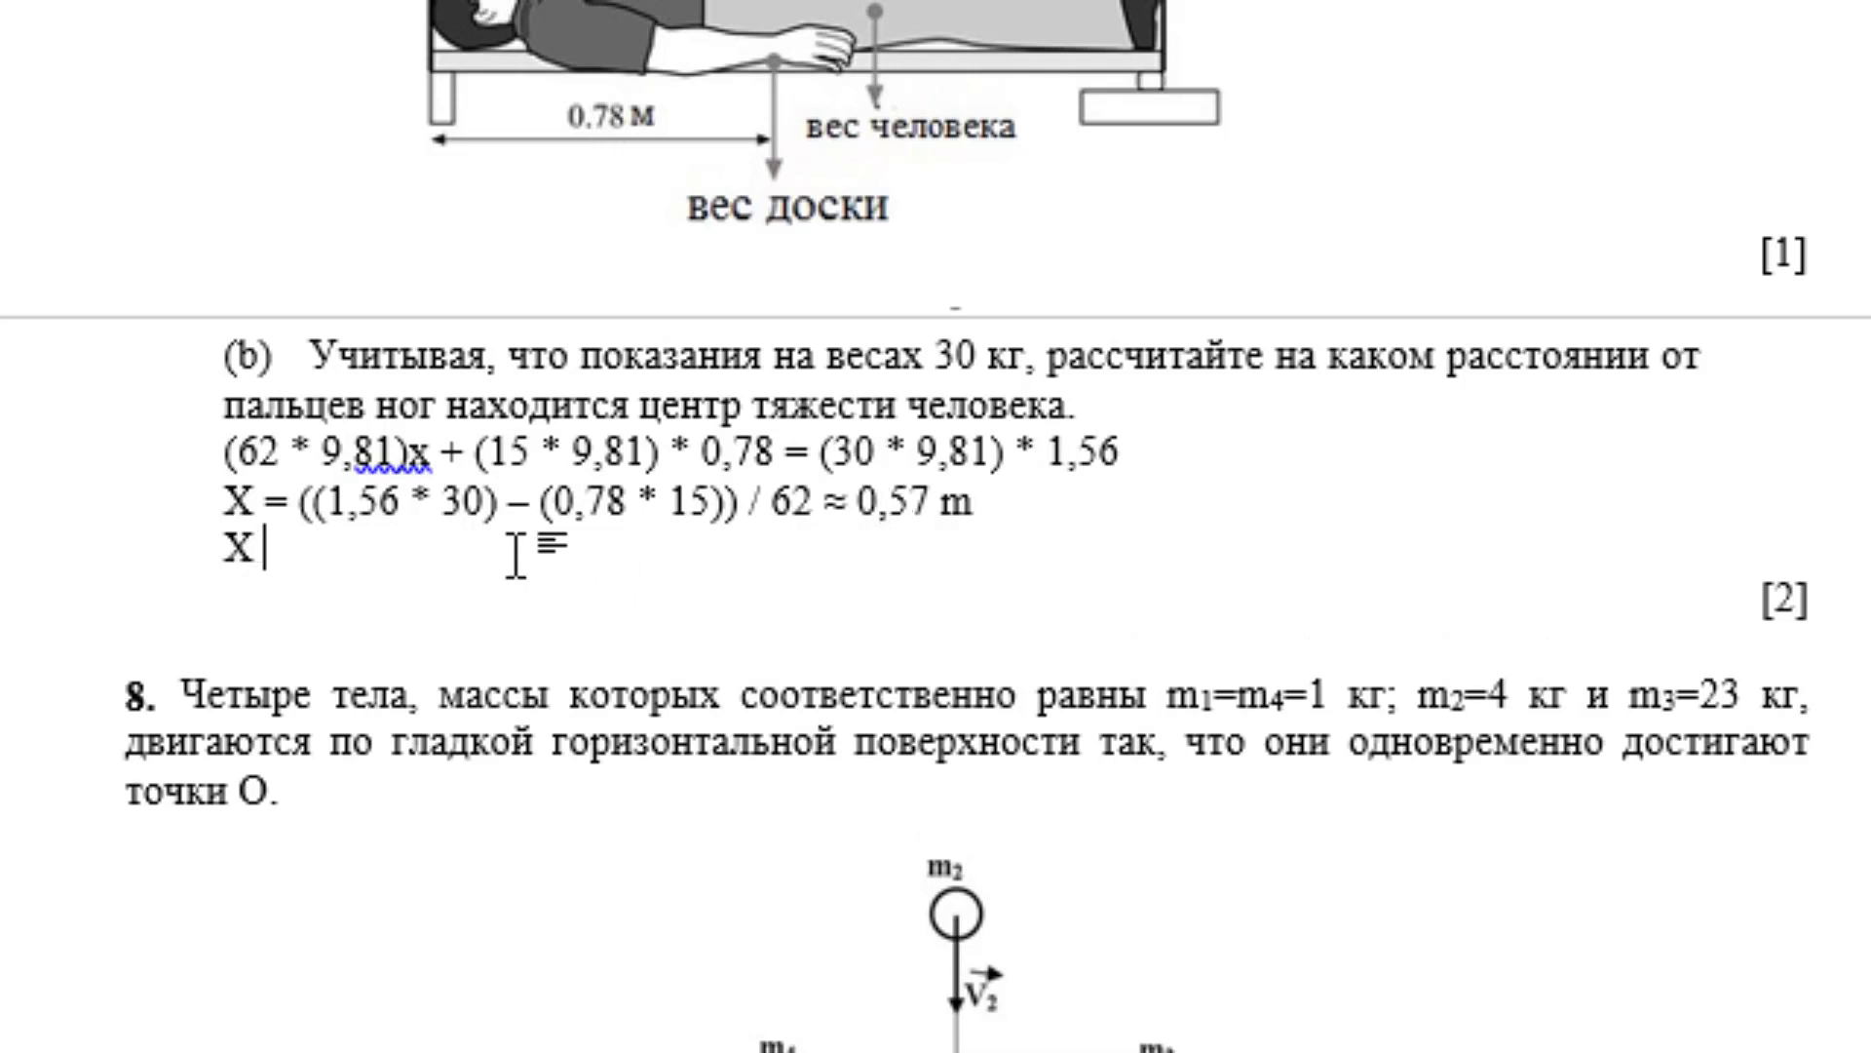
{"action": "left_click", "coordinate": [258, 500]}
{"action": "key", "text": "BackSpace"}
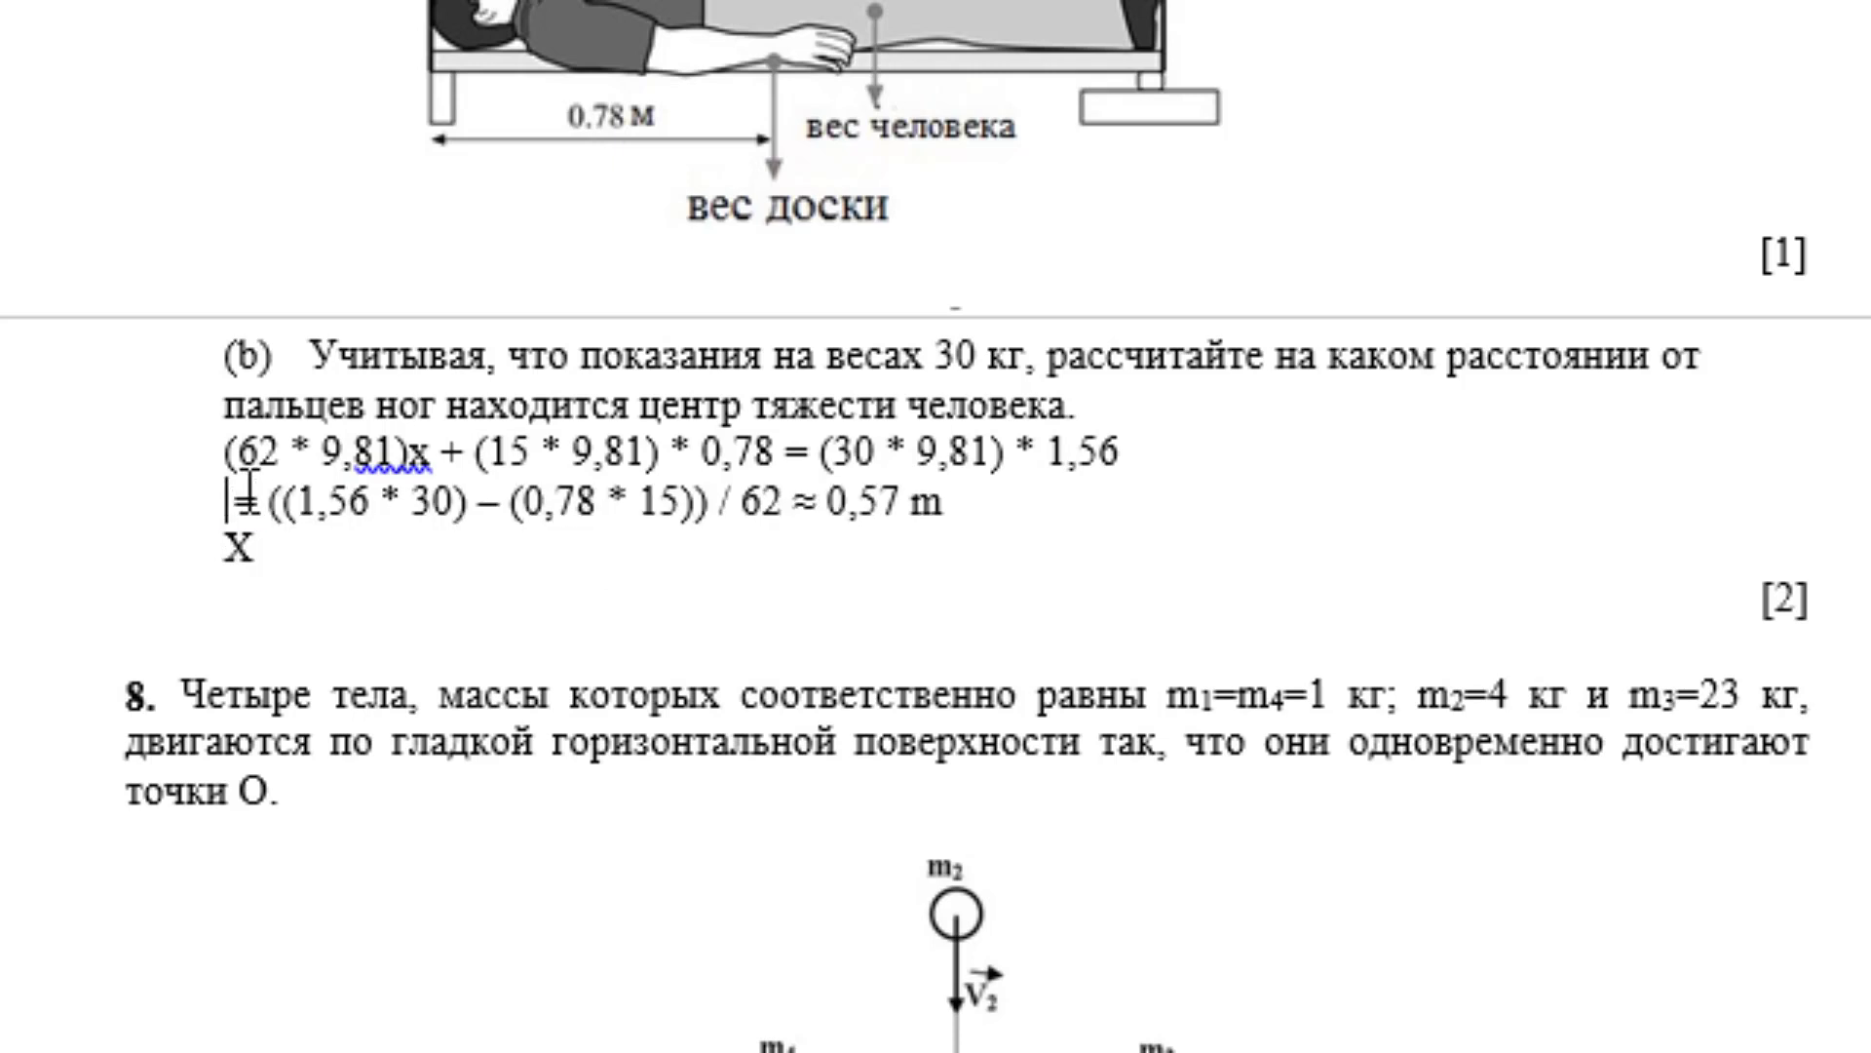
{"action": "type", "text": "x"}
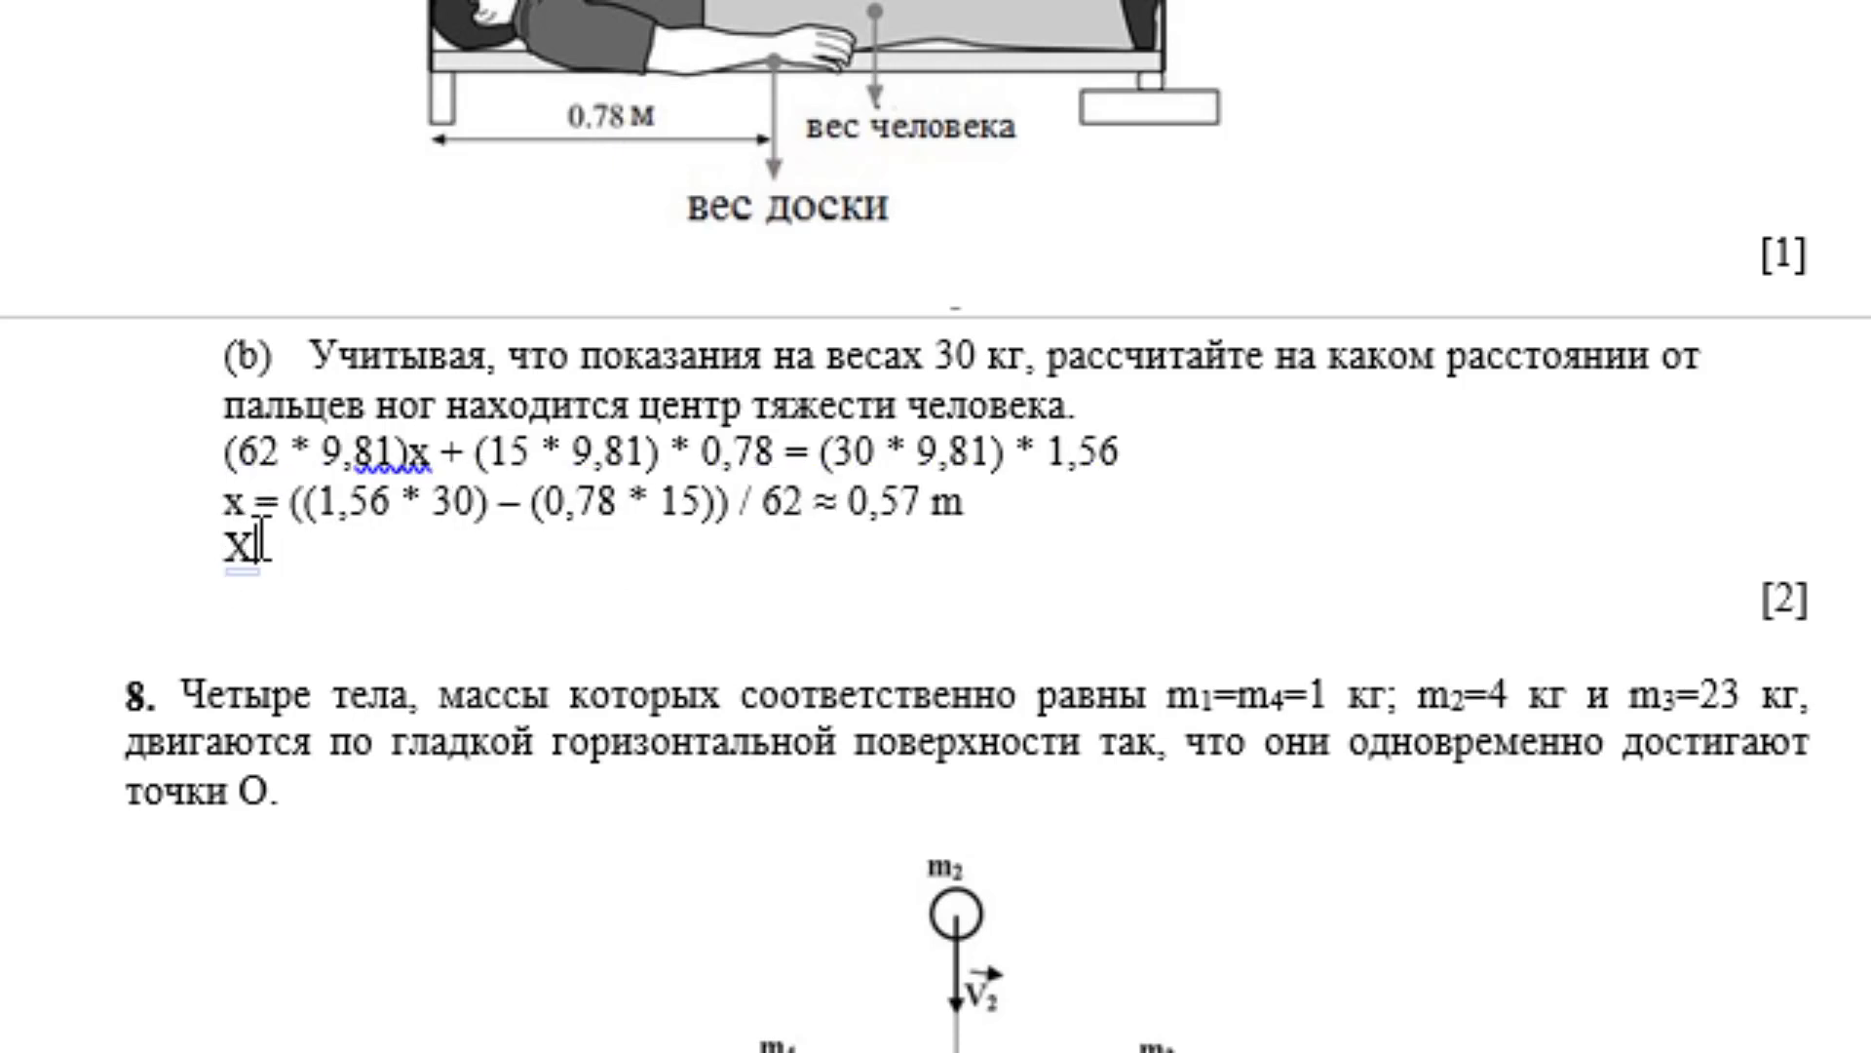
{"action": "key", "text": "BackSpace"}
- Write the final line x ≈ 0,57 m, copying the ≈ sign from the line above
{"action": "type", "text": "x"}
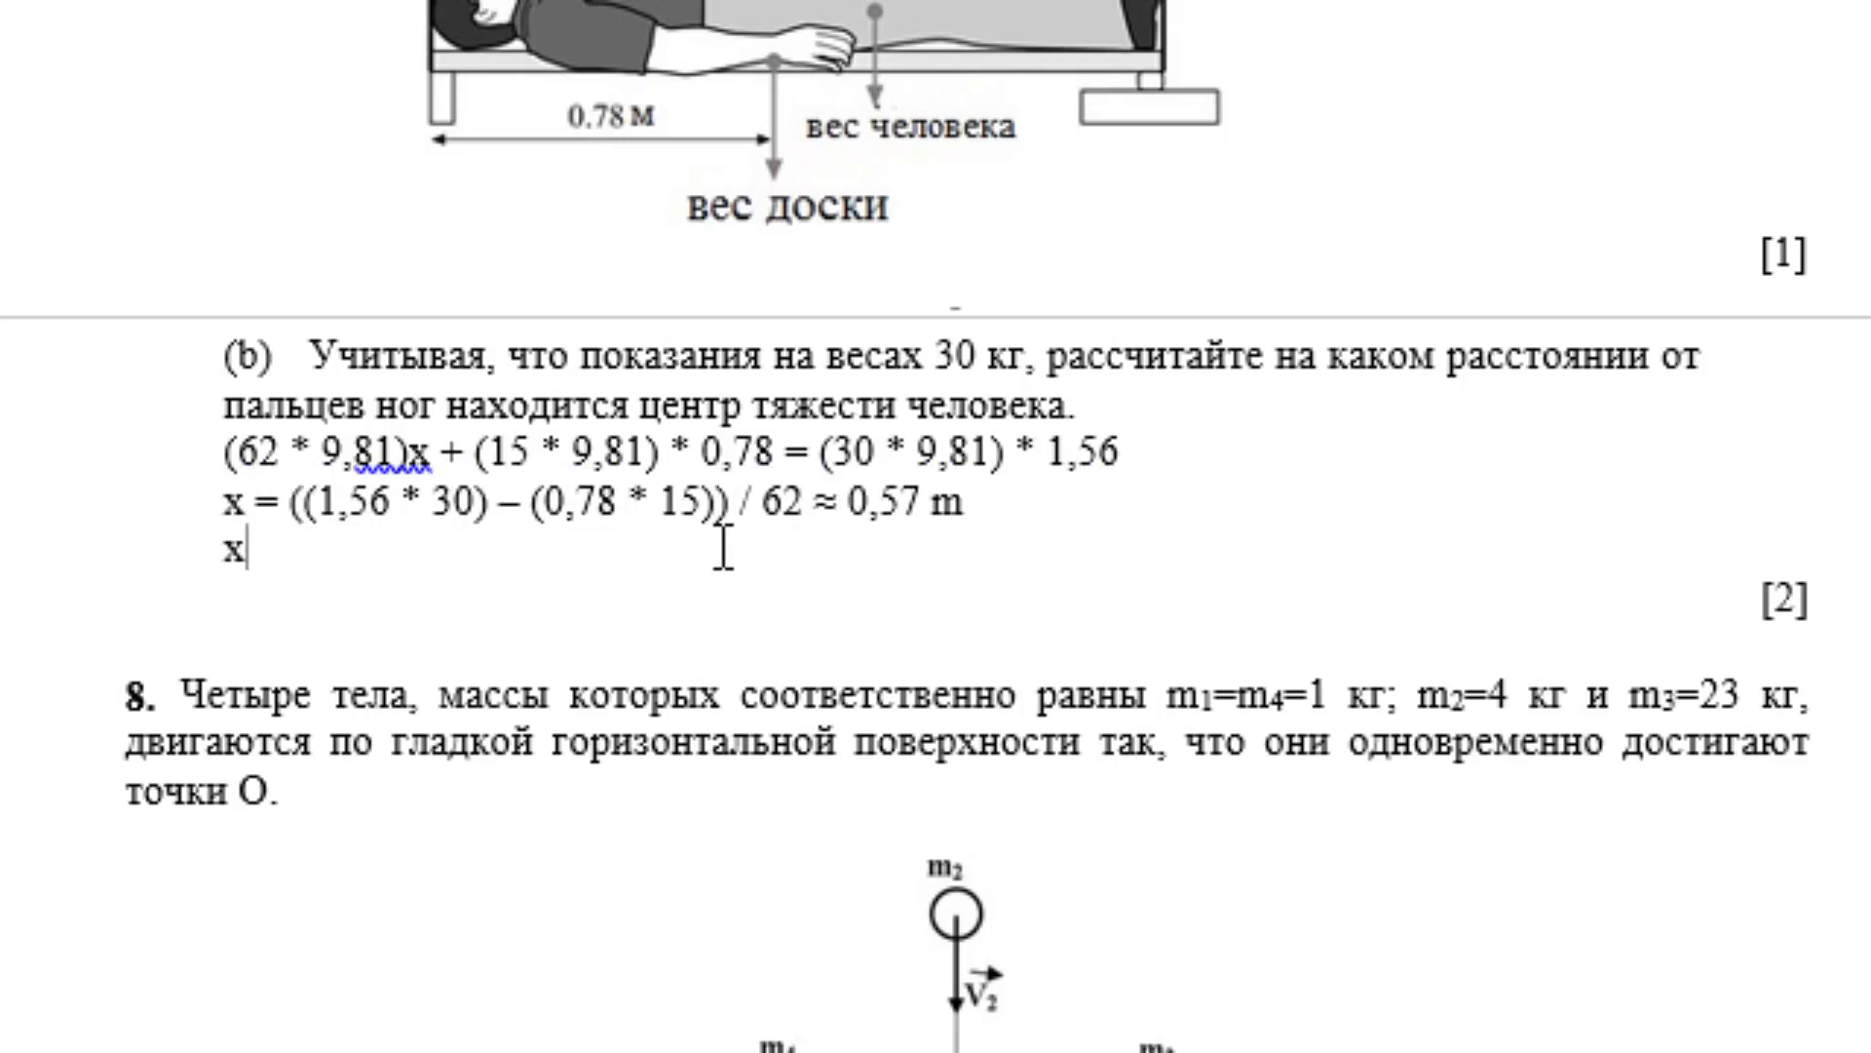
{"action": "left_click_drag", "start_coordinate": [844, 505], "coordinate": [816, 504]}
{"action": "key", "text": "ctrl+c"}
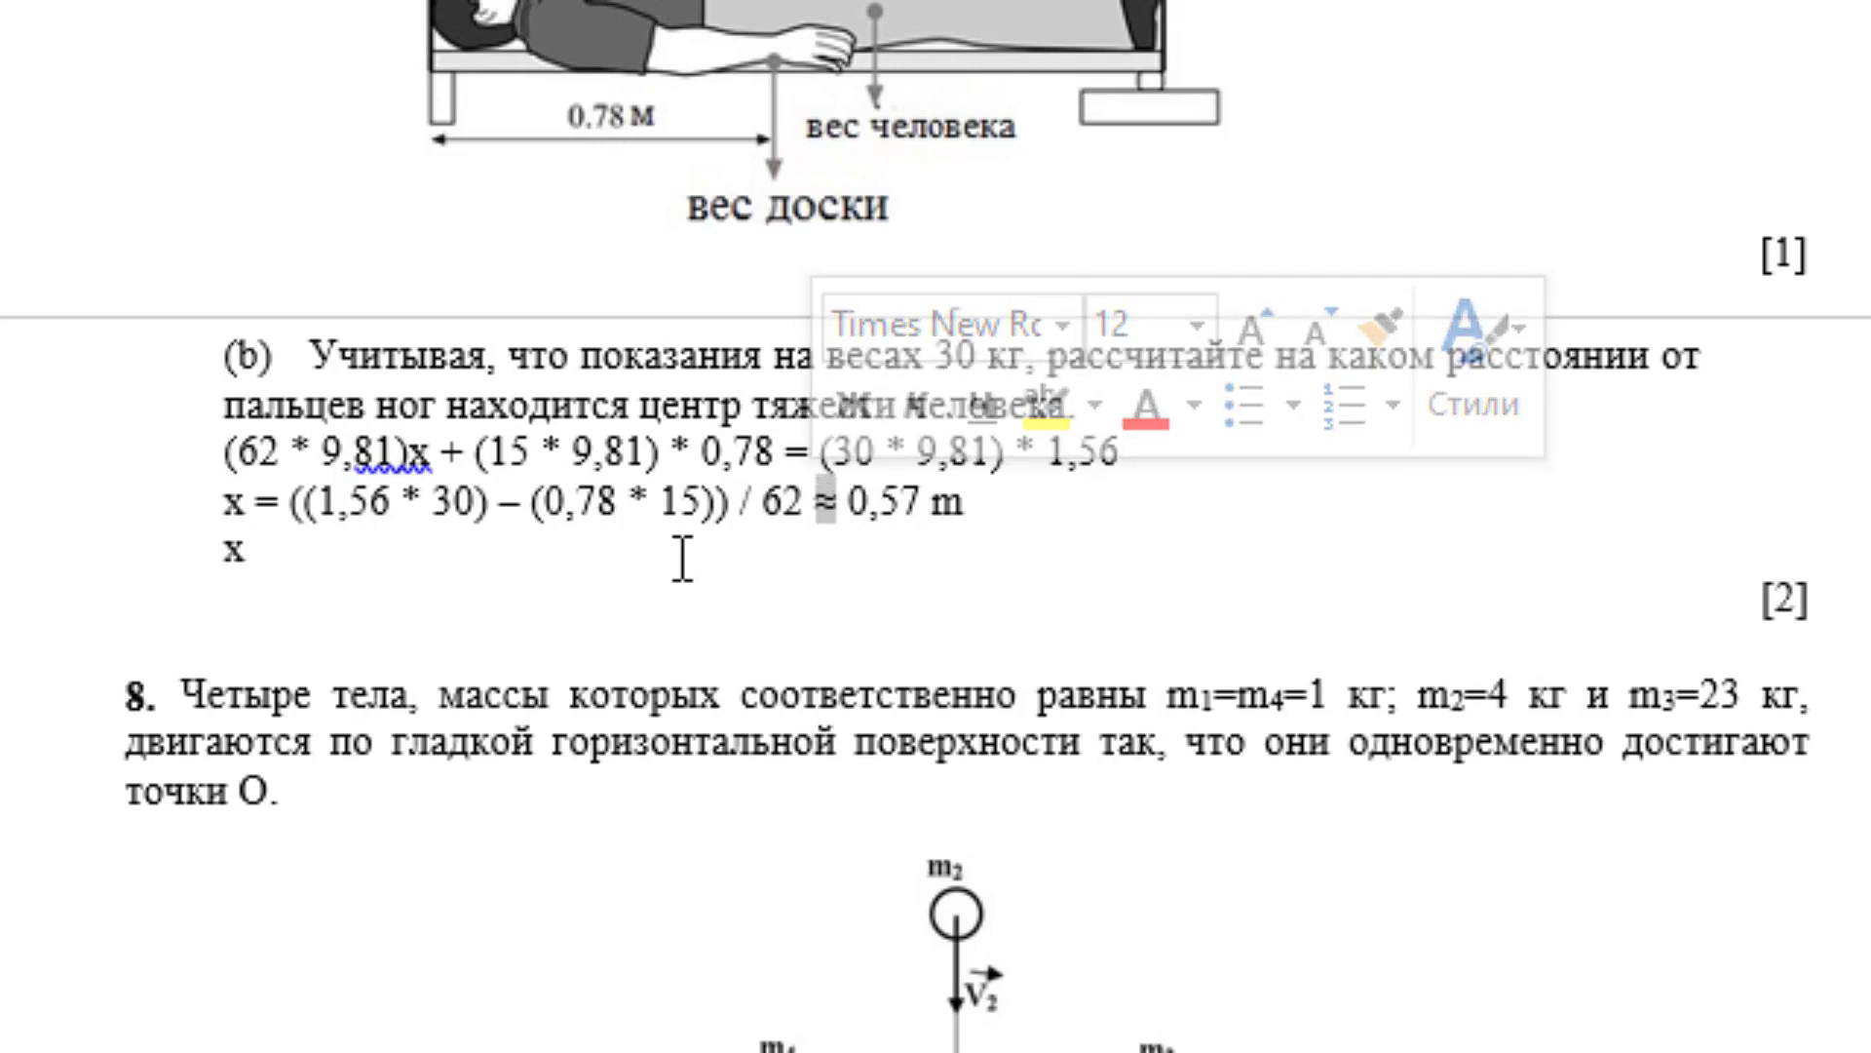
{"action": "left_click", "coordinate": [322, 553]}
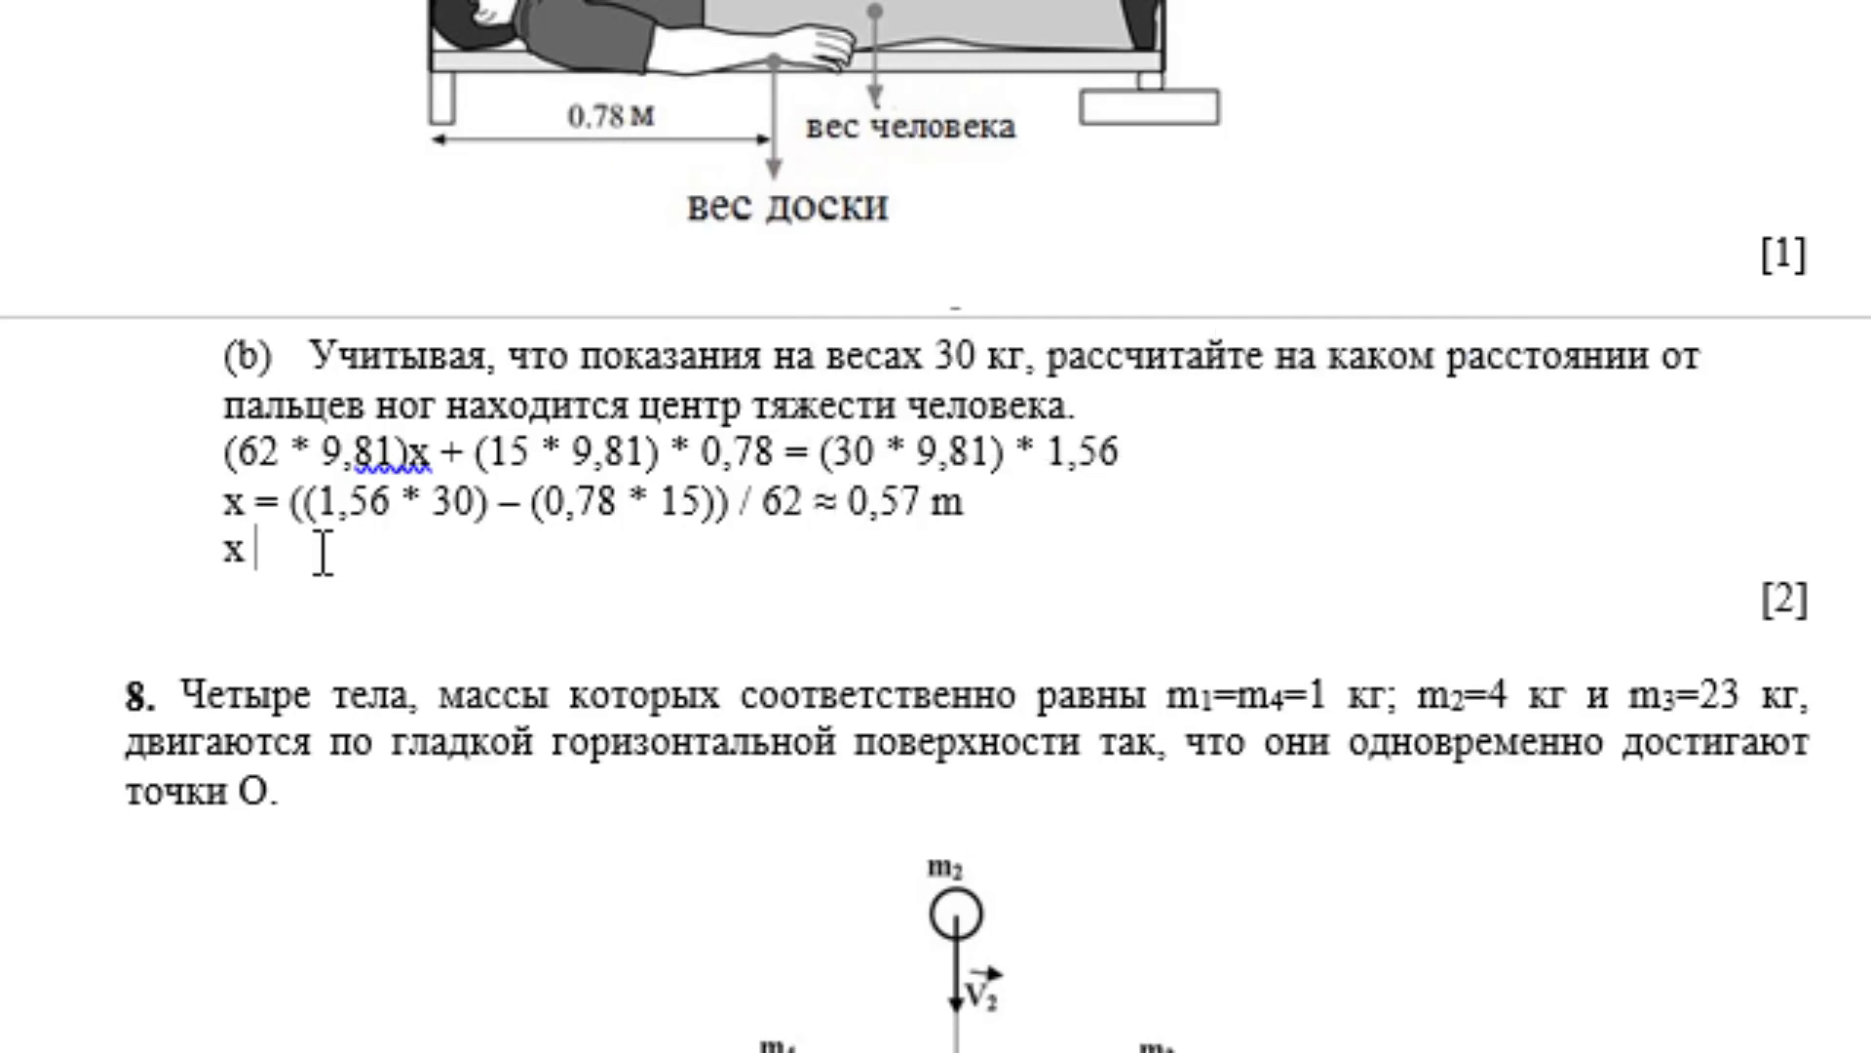
{"action": "key", "text": "ctrl+v"}
{"action": "type", "text": "0,"}
{"action": "type", "text": "57 m"}
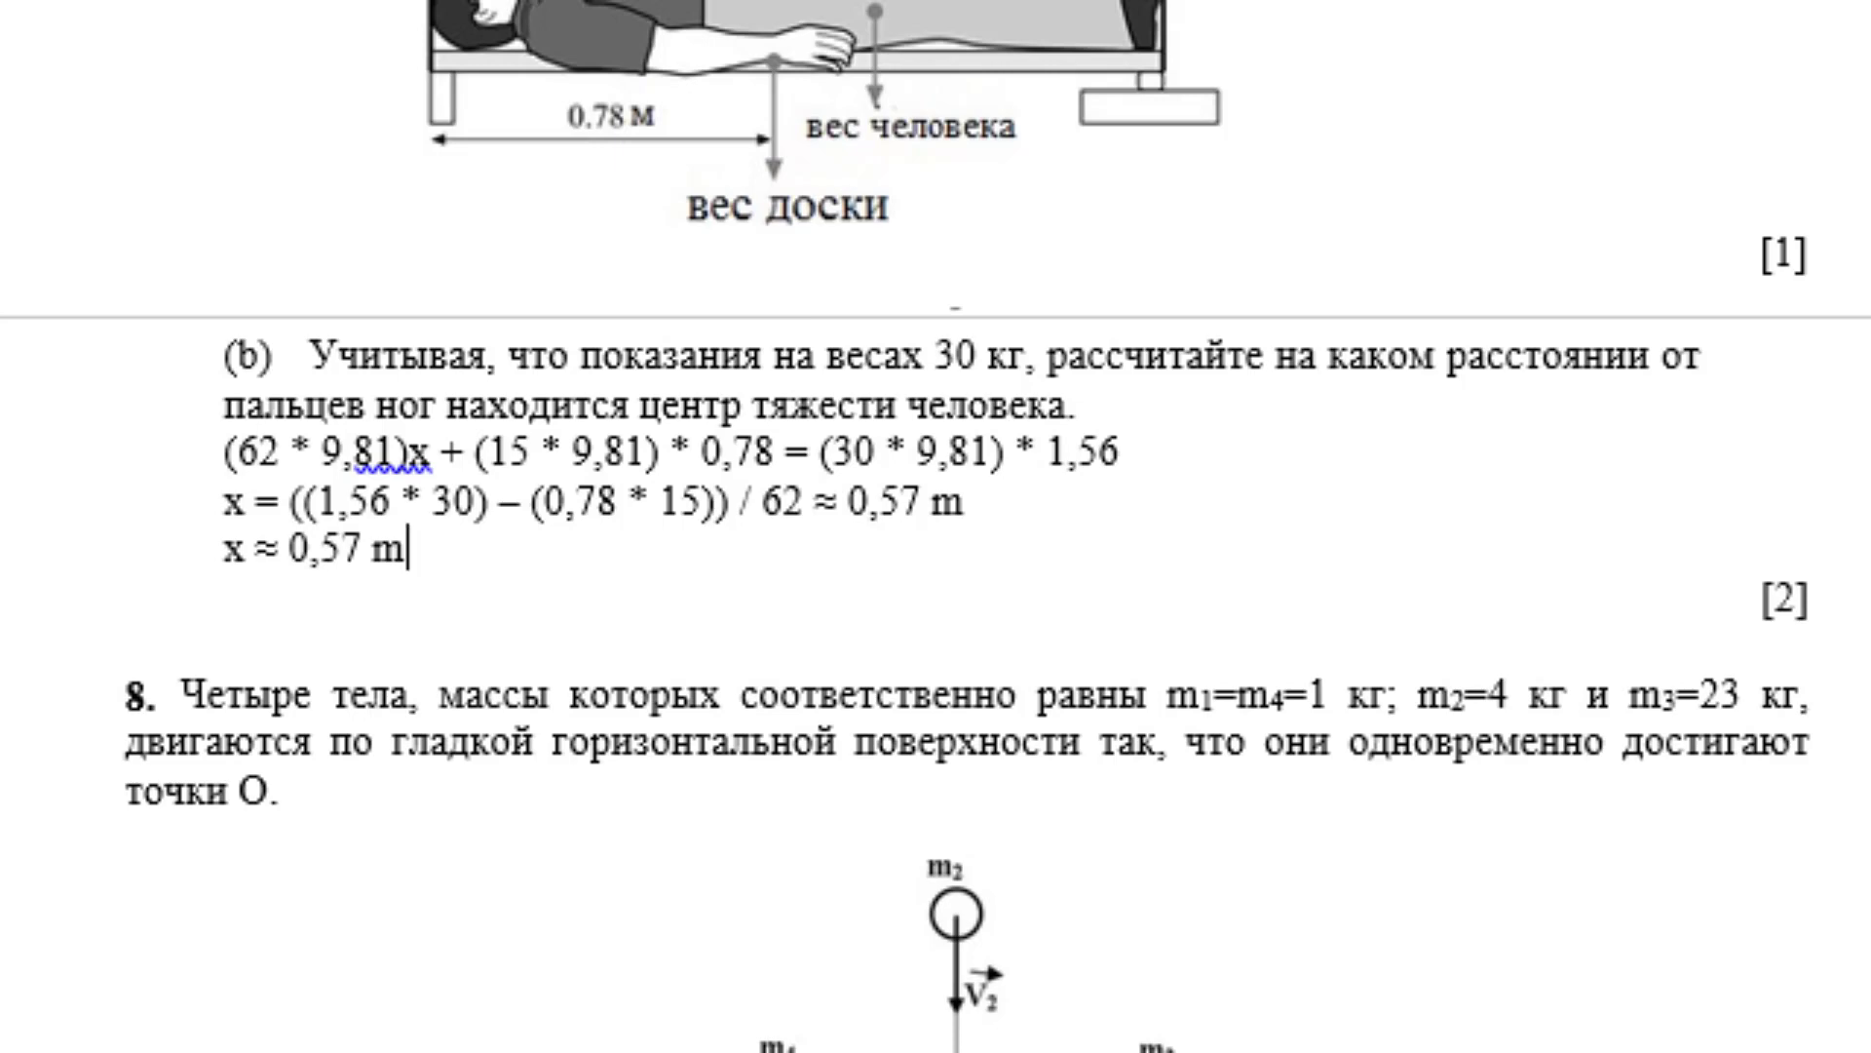
- Type 1,24 м/с on a new line after 'удара?', correcting the mistyped unit letter to м
{"action": "scroll", "coordinate": [390, 588], "scroll_direction": "down", "scroll_amount": 2}
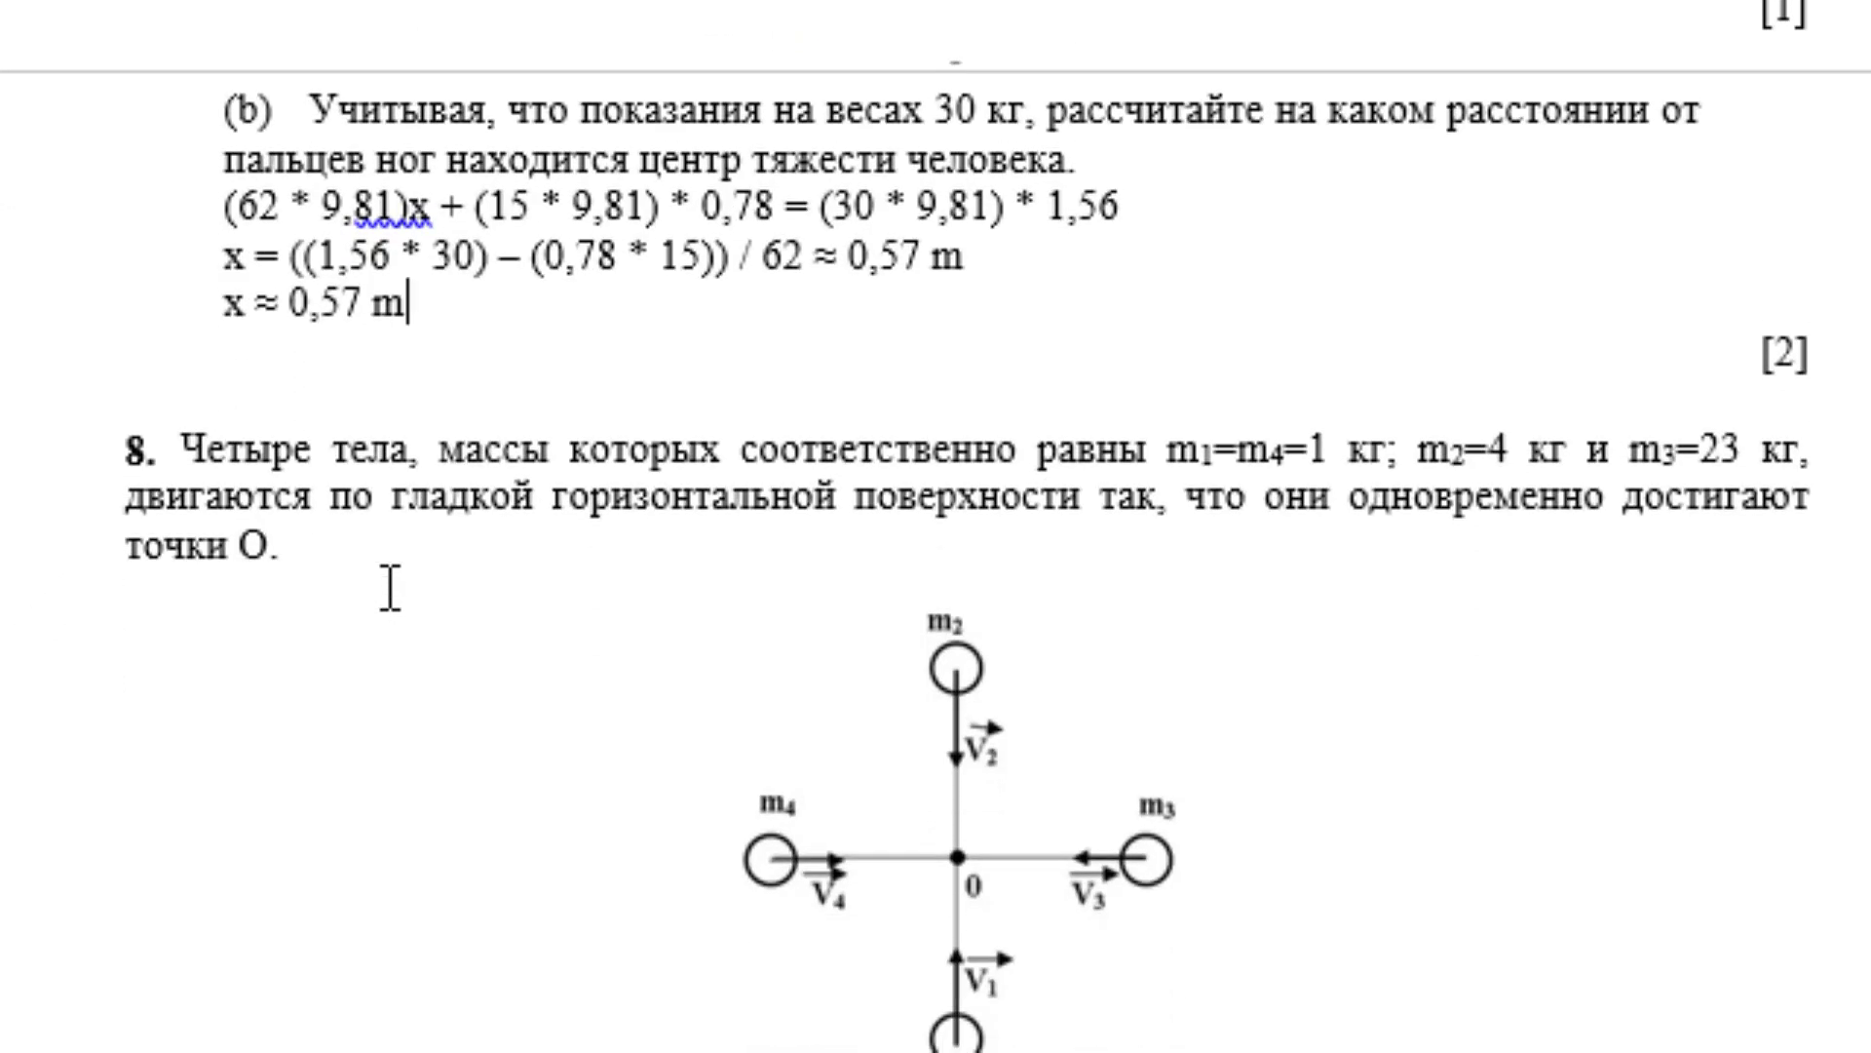
{"action": "scroll", "coordinate": [389, 588], "scroll_direction": "down", "scroll_amount": 1}
{"action": "scroll", "coordinate": [388, 585], "scroll_direction": "down", "scroll_amount": 2}
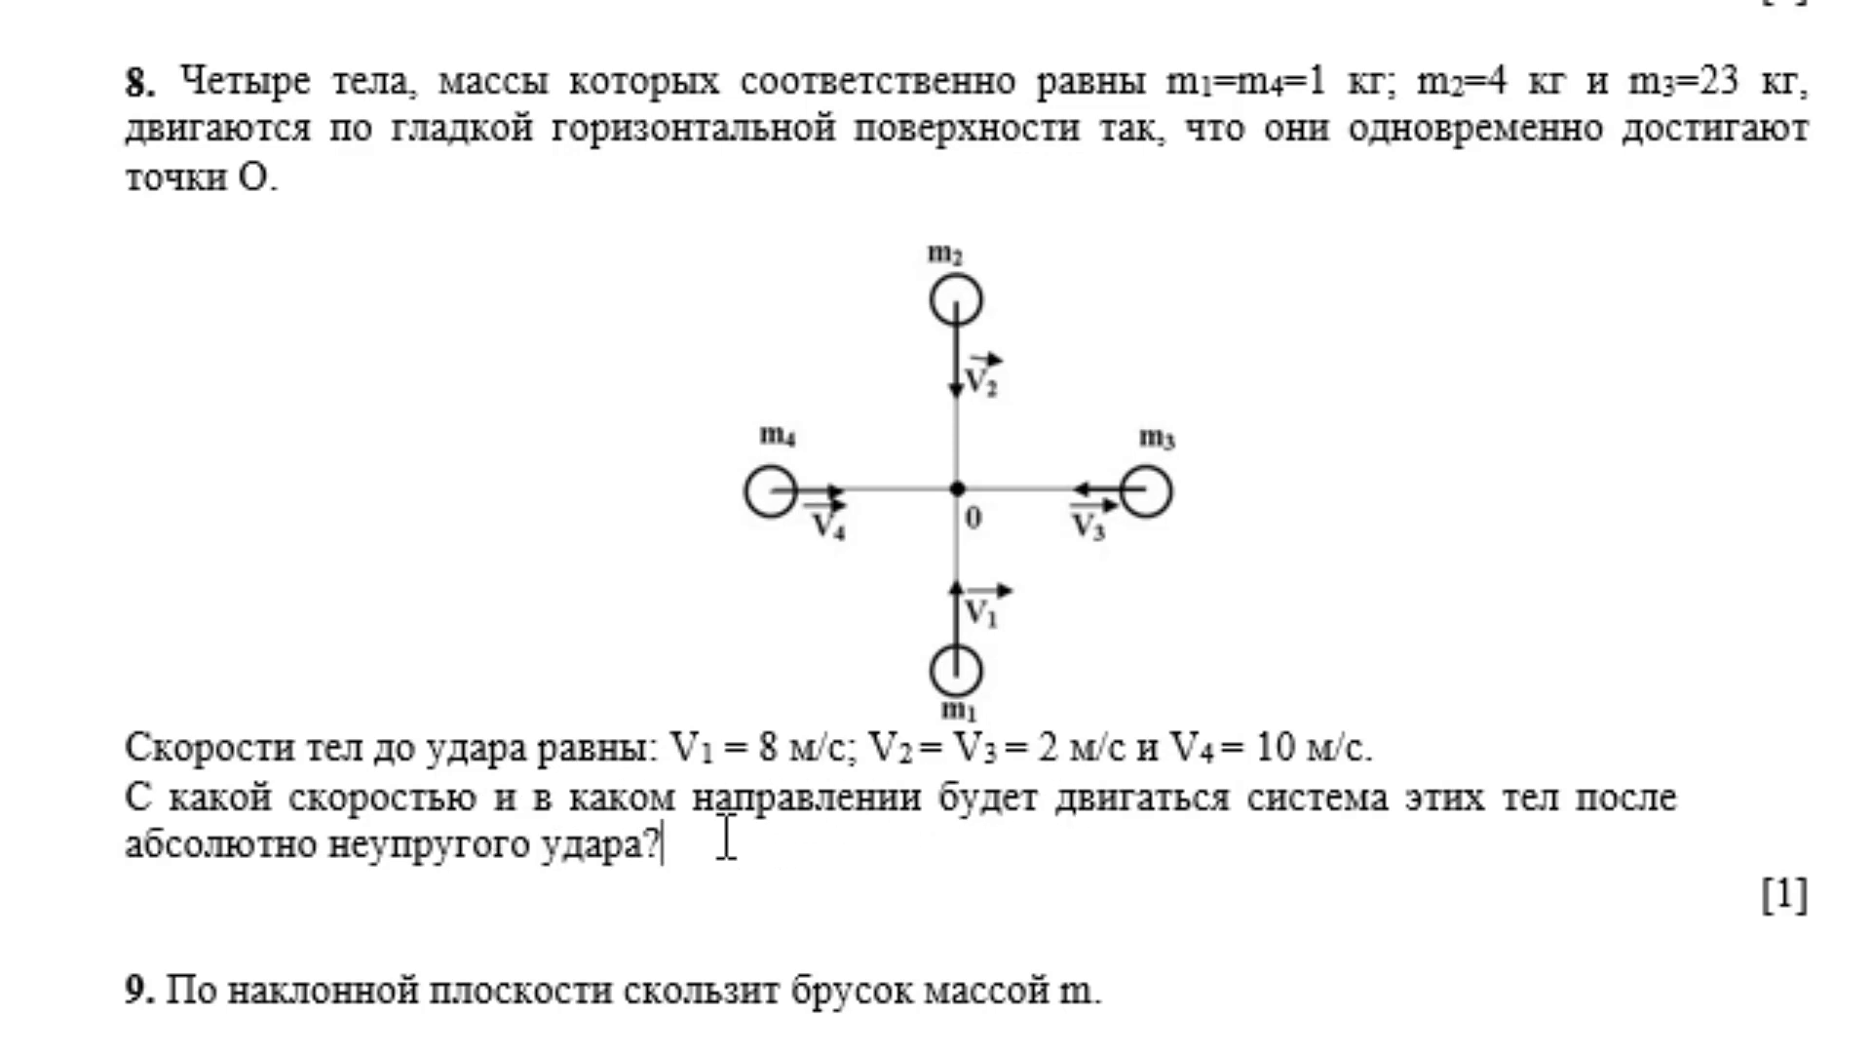
{"action": "key", "text": "Return"}
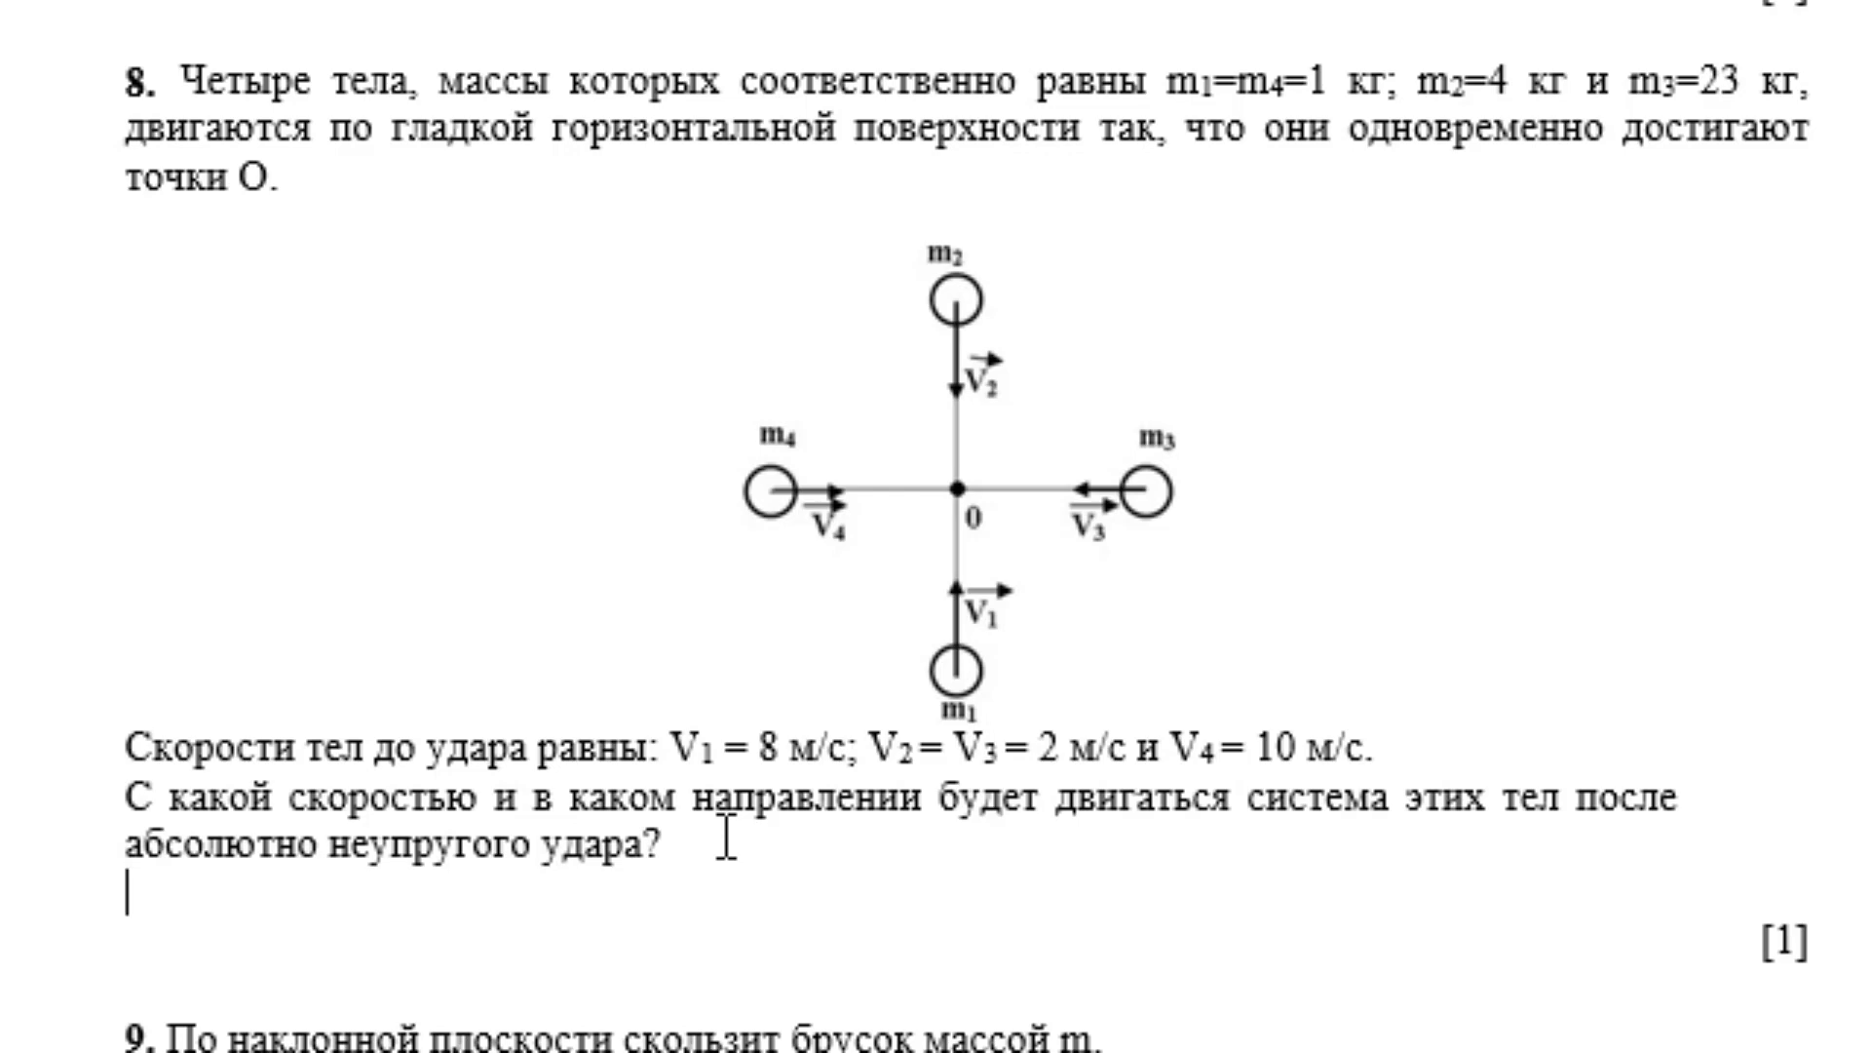
{"action": "type", "text": "1"}
{"action": "type", "text": ",24 "}
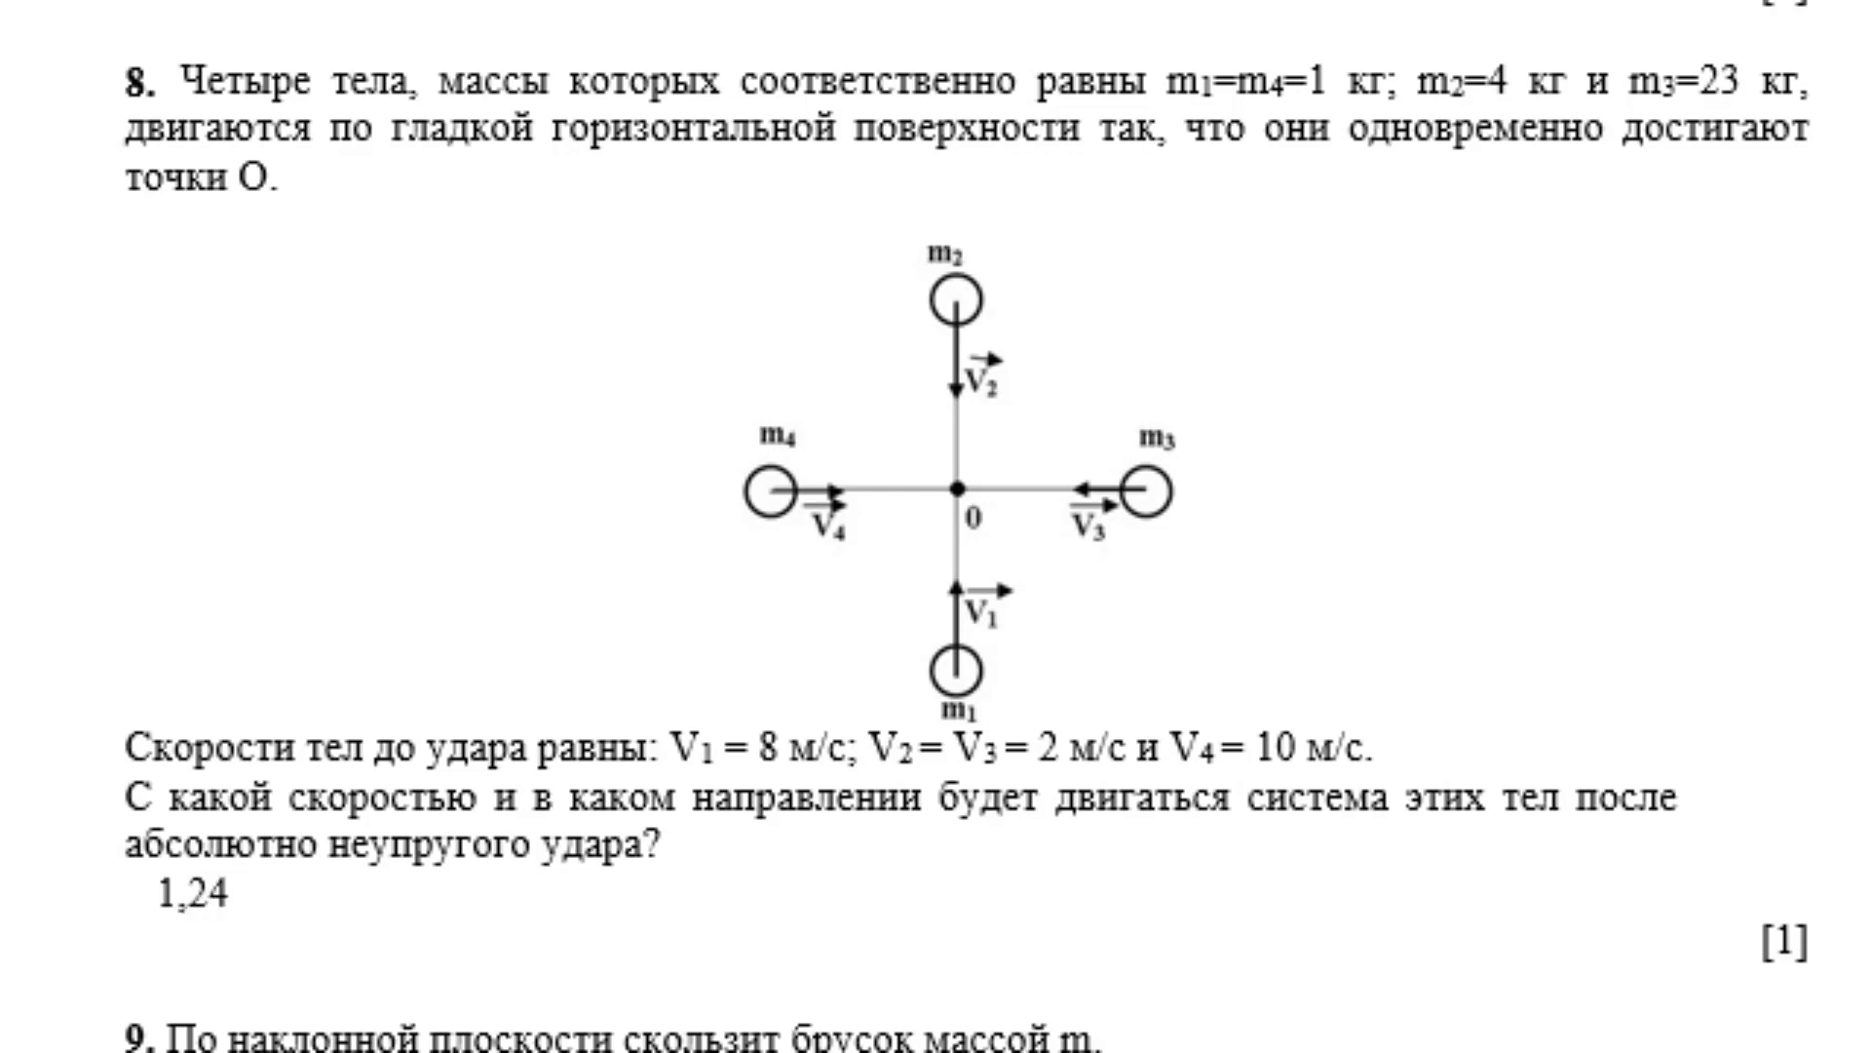
{"action": "type", "text": "ь"}
{"action": "type", "text": "/с"}
{"action": "left_click", "coordinate": [258, 895]}
{"action": "key", "text": "BackSpace"}
{"action": "type", "text": "м"}
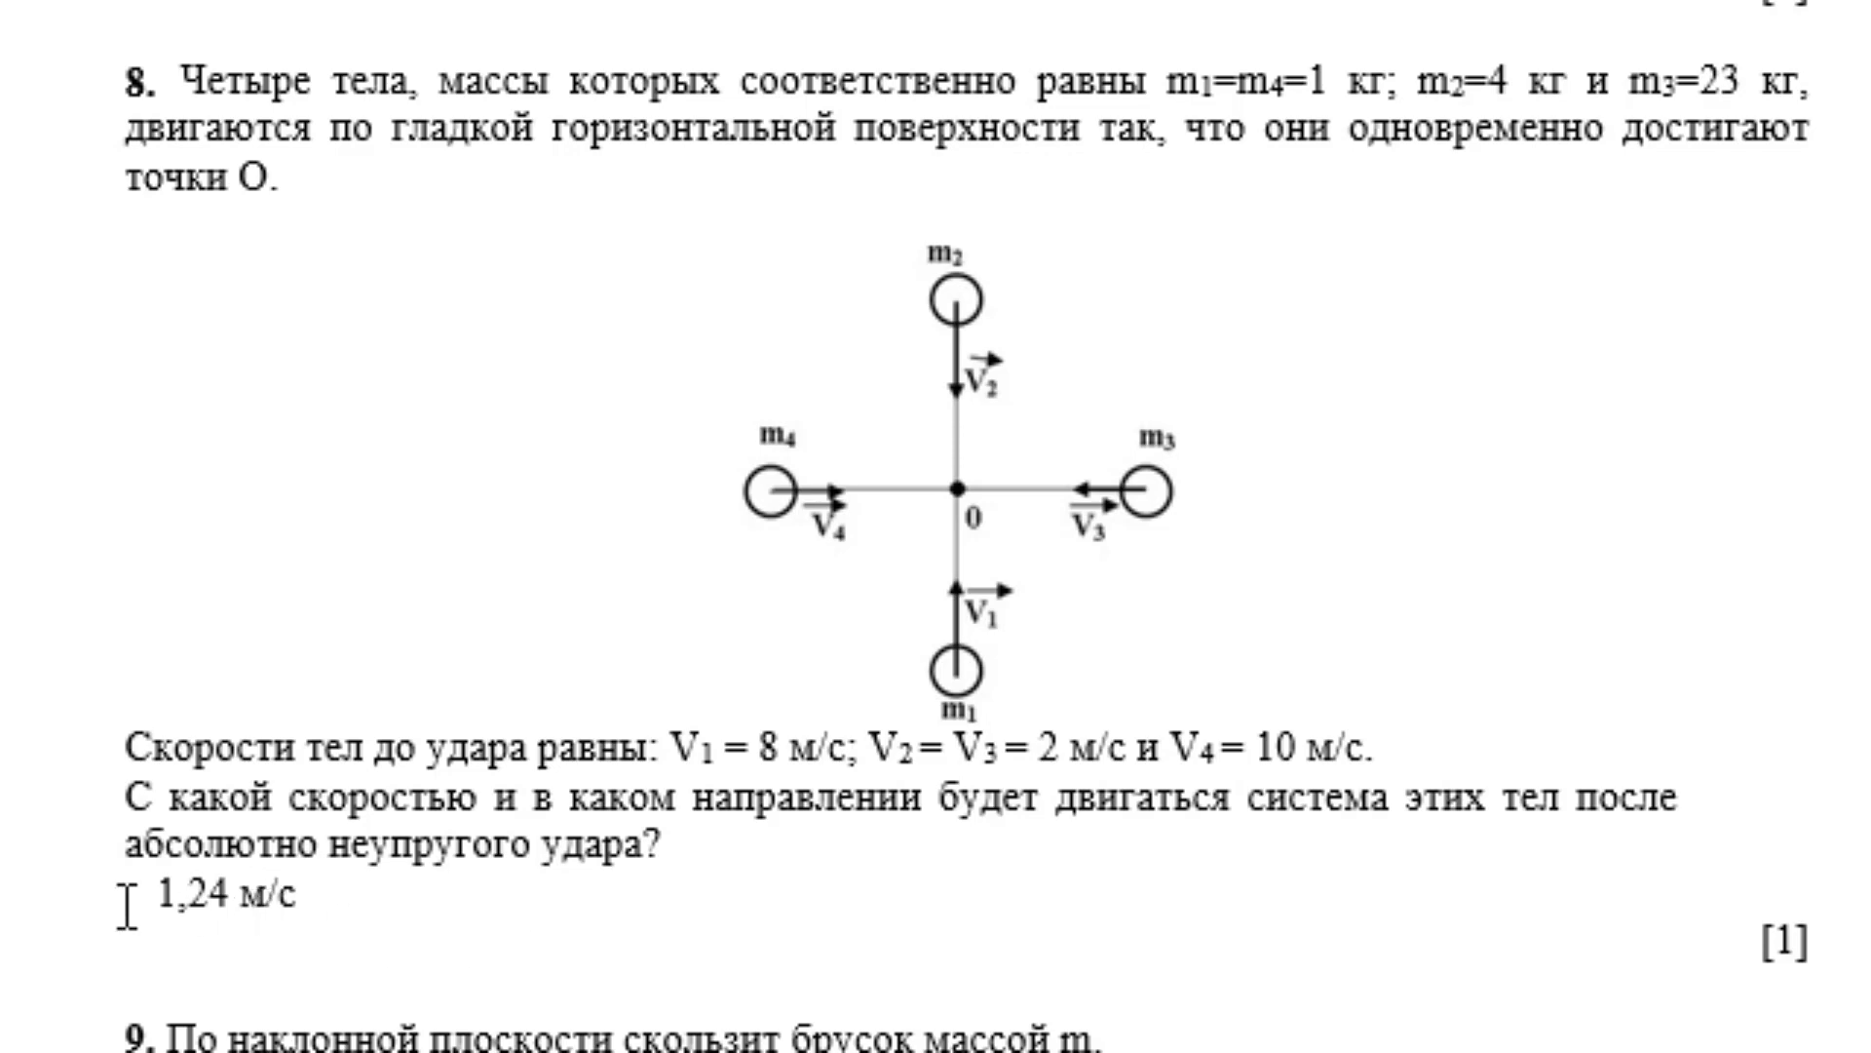
{"action": "left_click", "coordinate": [126, 895]}
- Draw a line shape near 1,24 м/с and indent the answer with a tab
{"action": "left_click", "coordinate": [410, 59]}
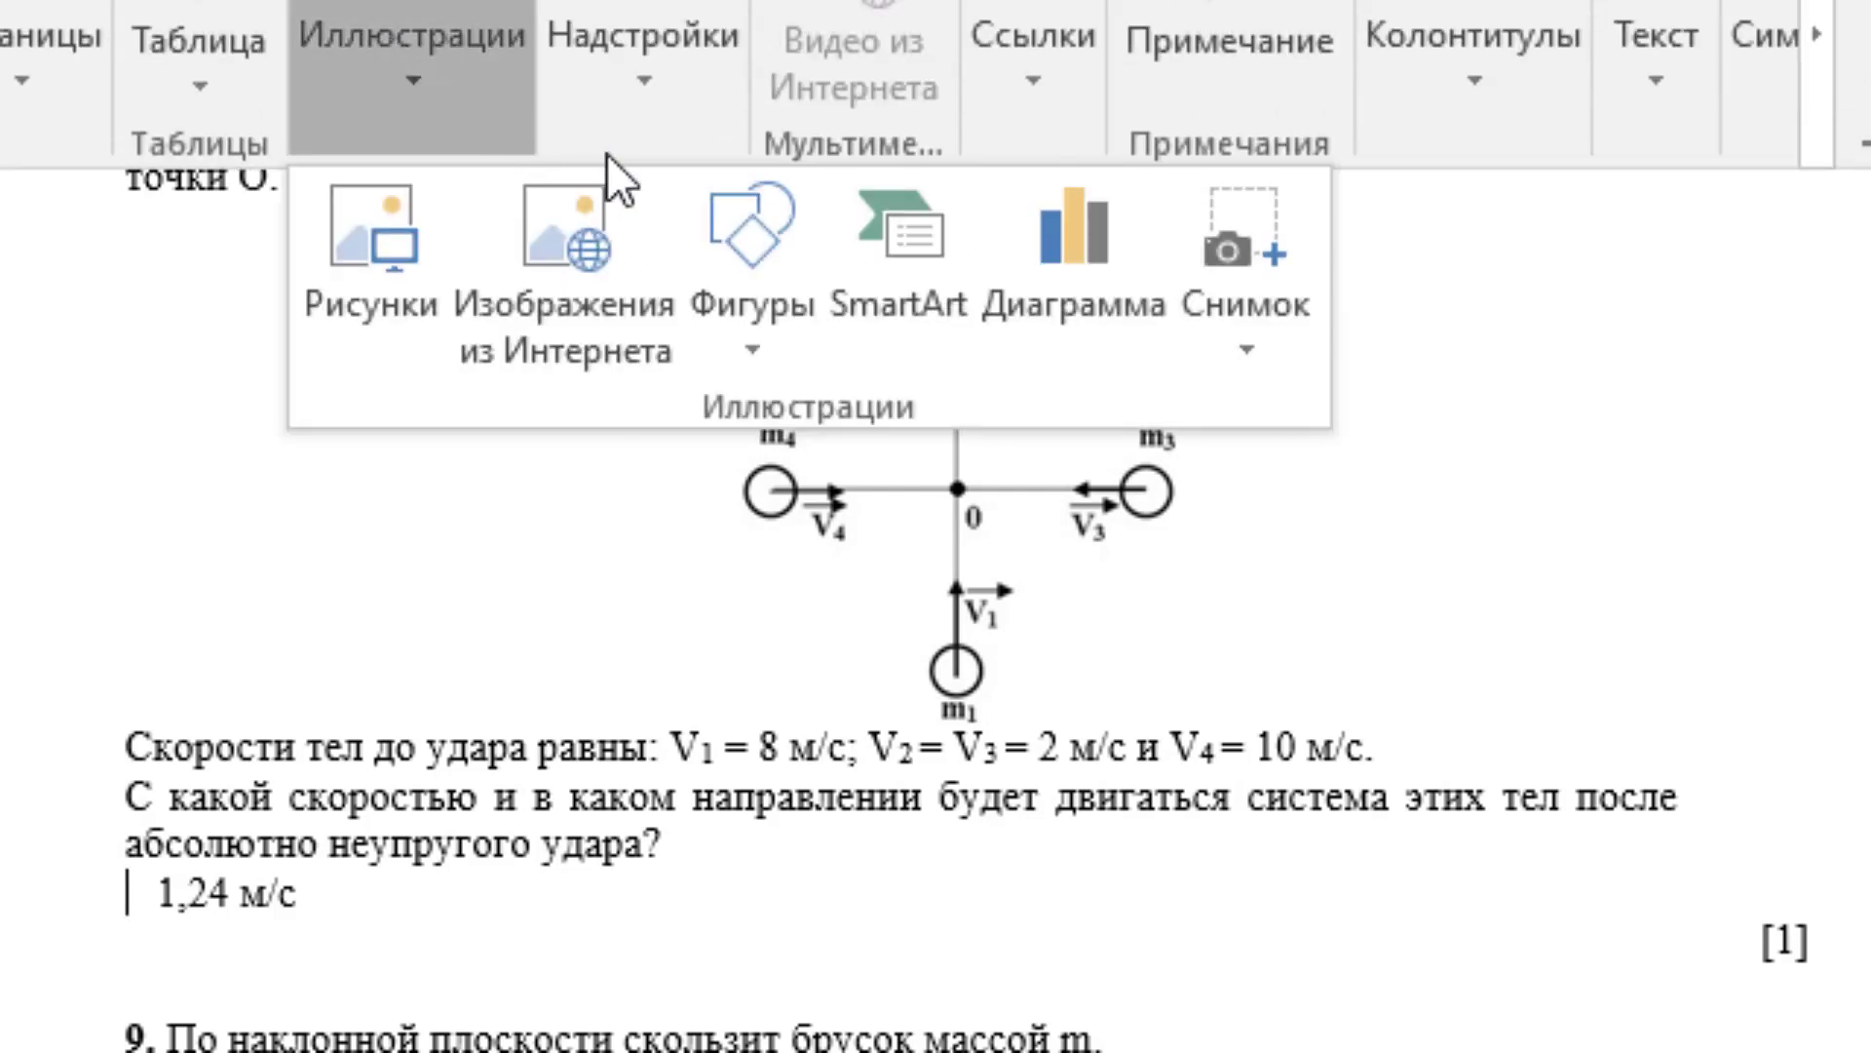
{"action": "left_click", "coordinate": [791, 356]}
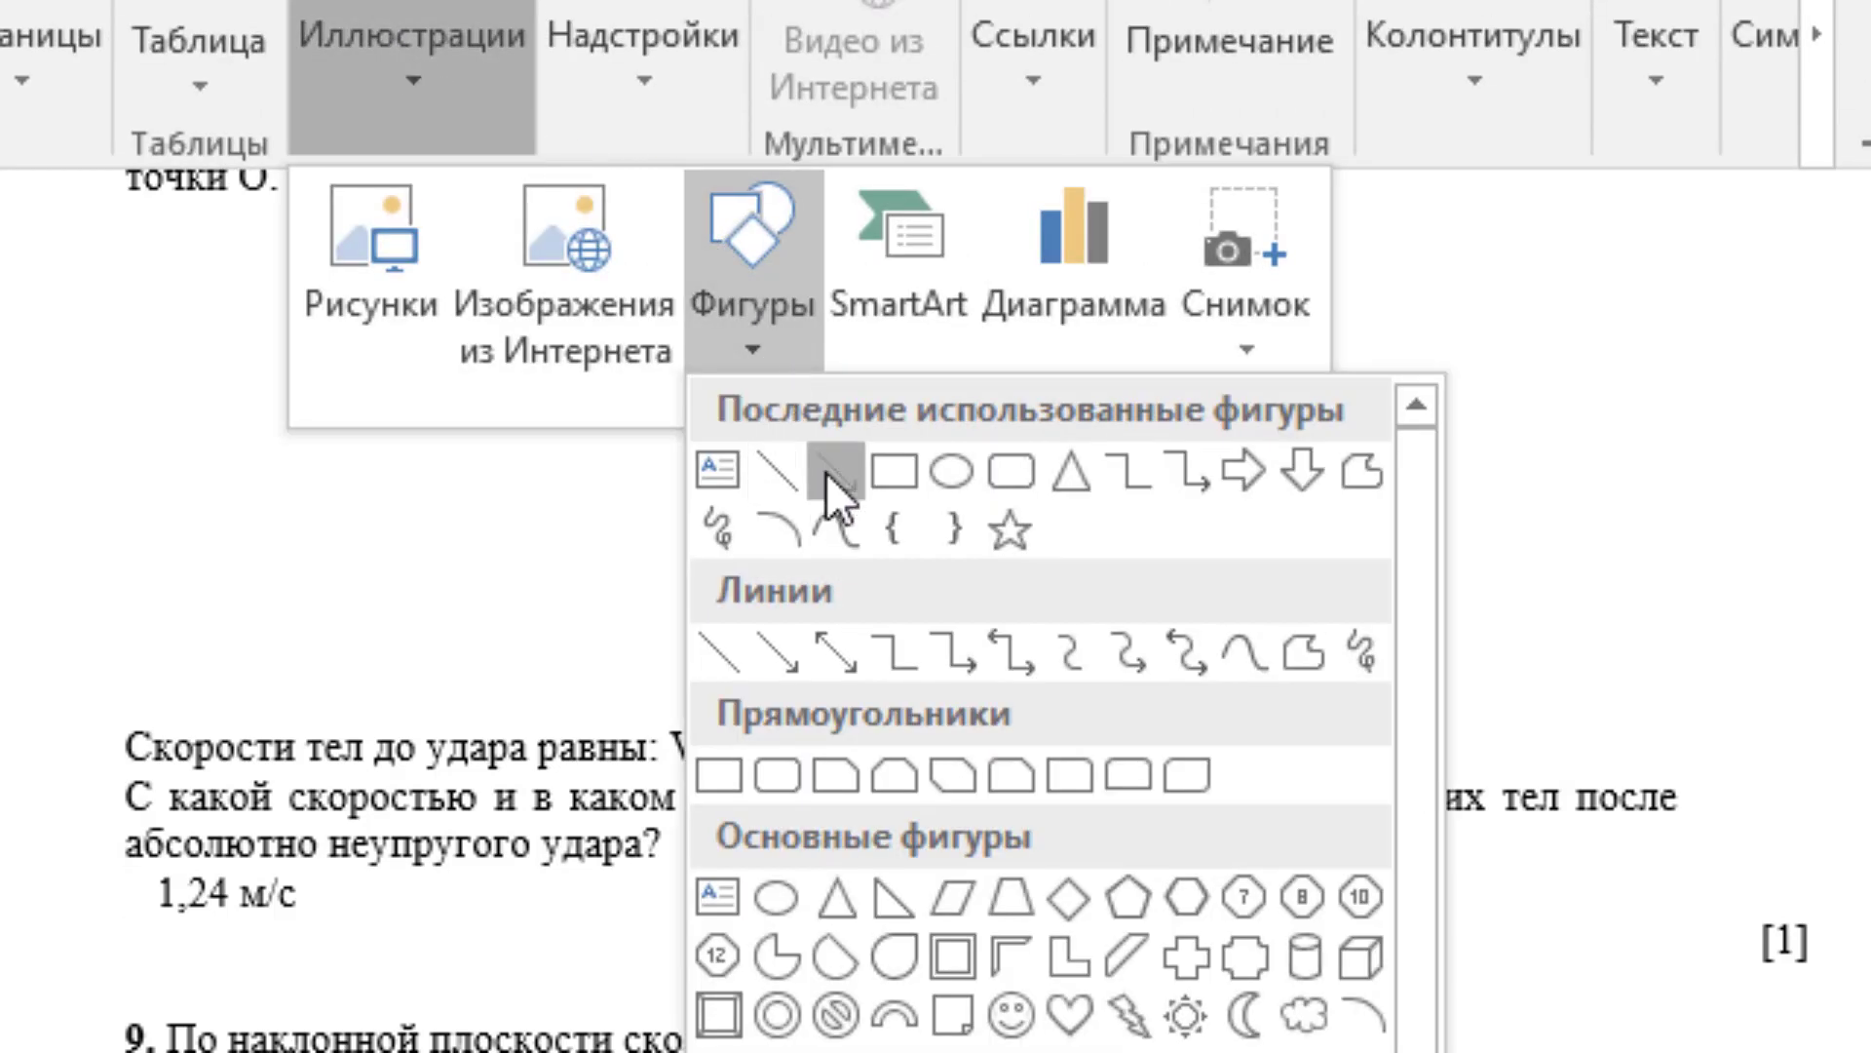
{"action": "key", "text": "Escape"}
{"action": "left_click_drag", "start_coordinate": [142, 887], "coordinate": [277, 1009]}
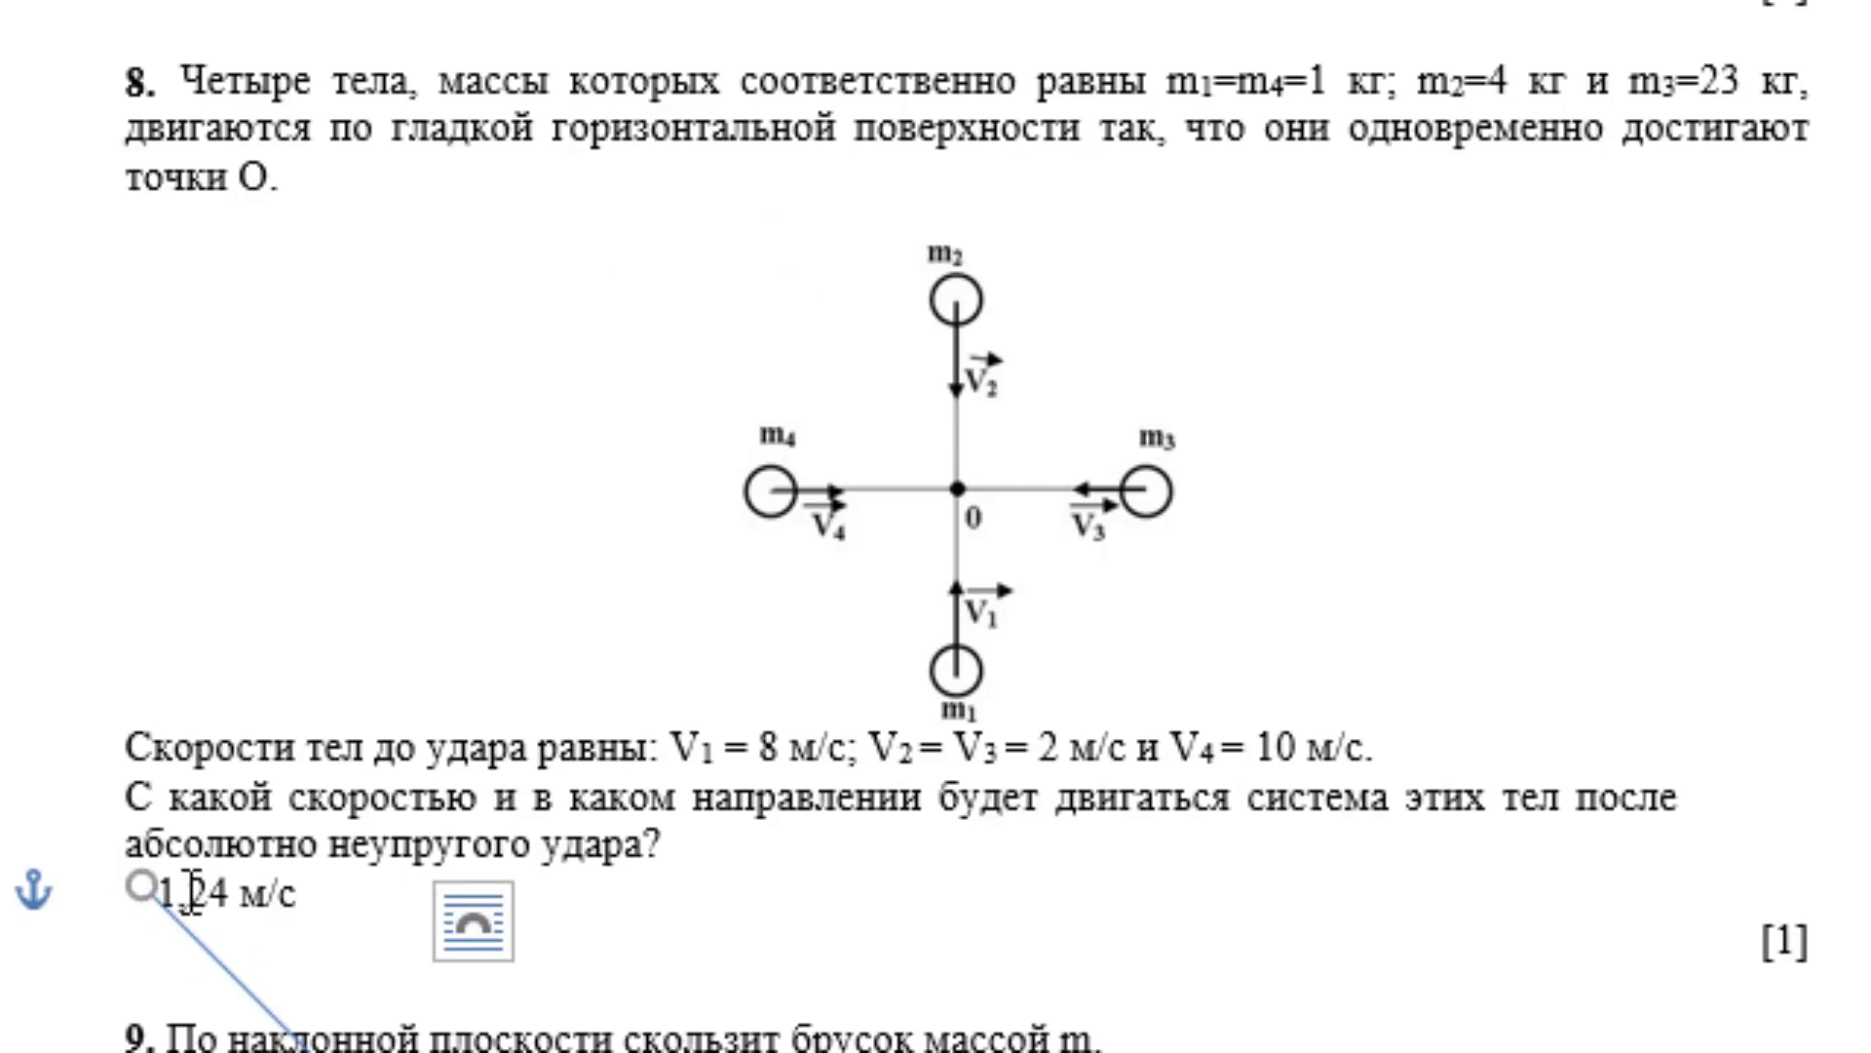
{"action": "left_click", "coordinate": [195, 895]}
{"action": "key", "text": "Left"}
{"action": "key", "text": "Left"}
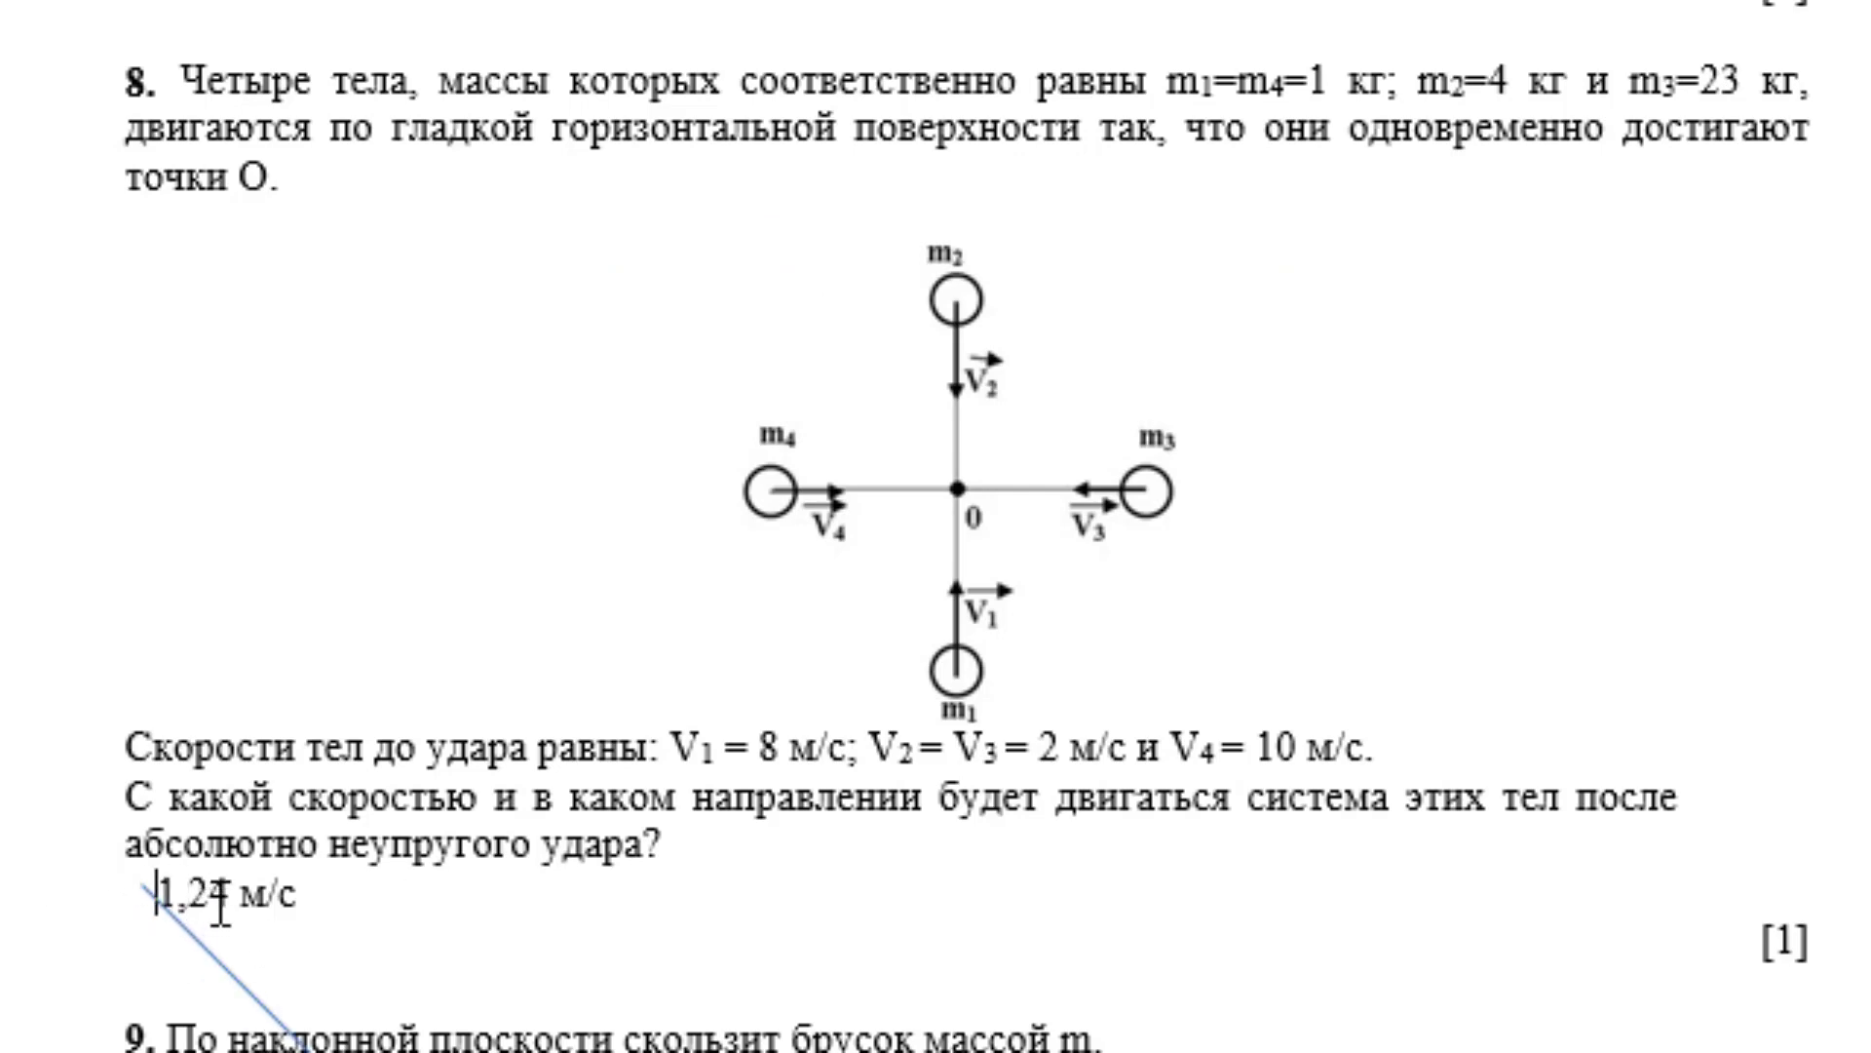
{"action": "key", "text": "Tab"}
{"action": "key", "text": "Tab"}
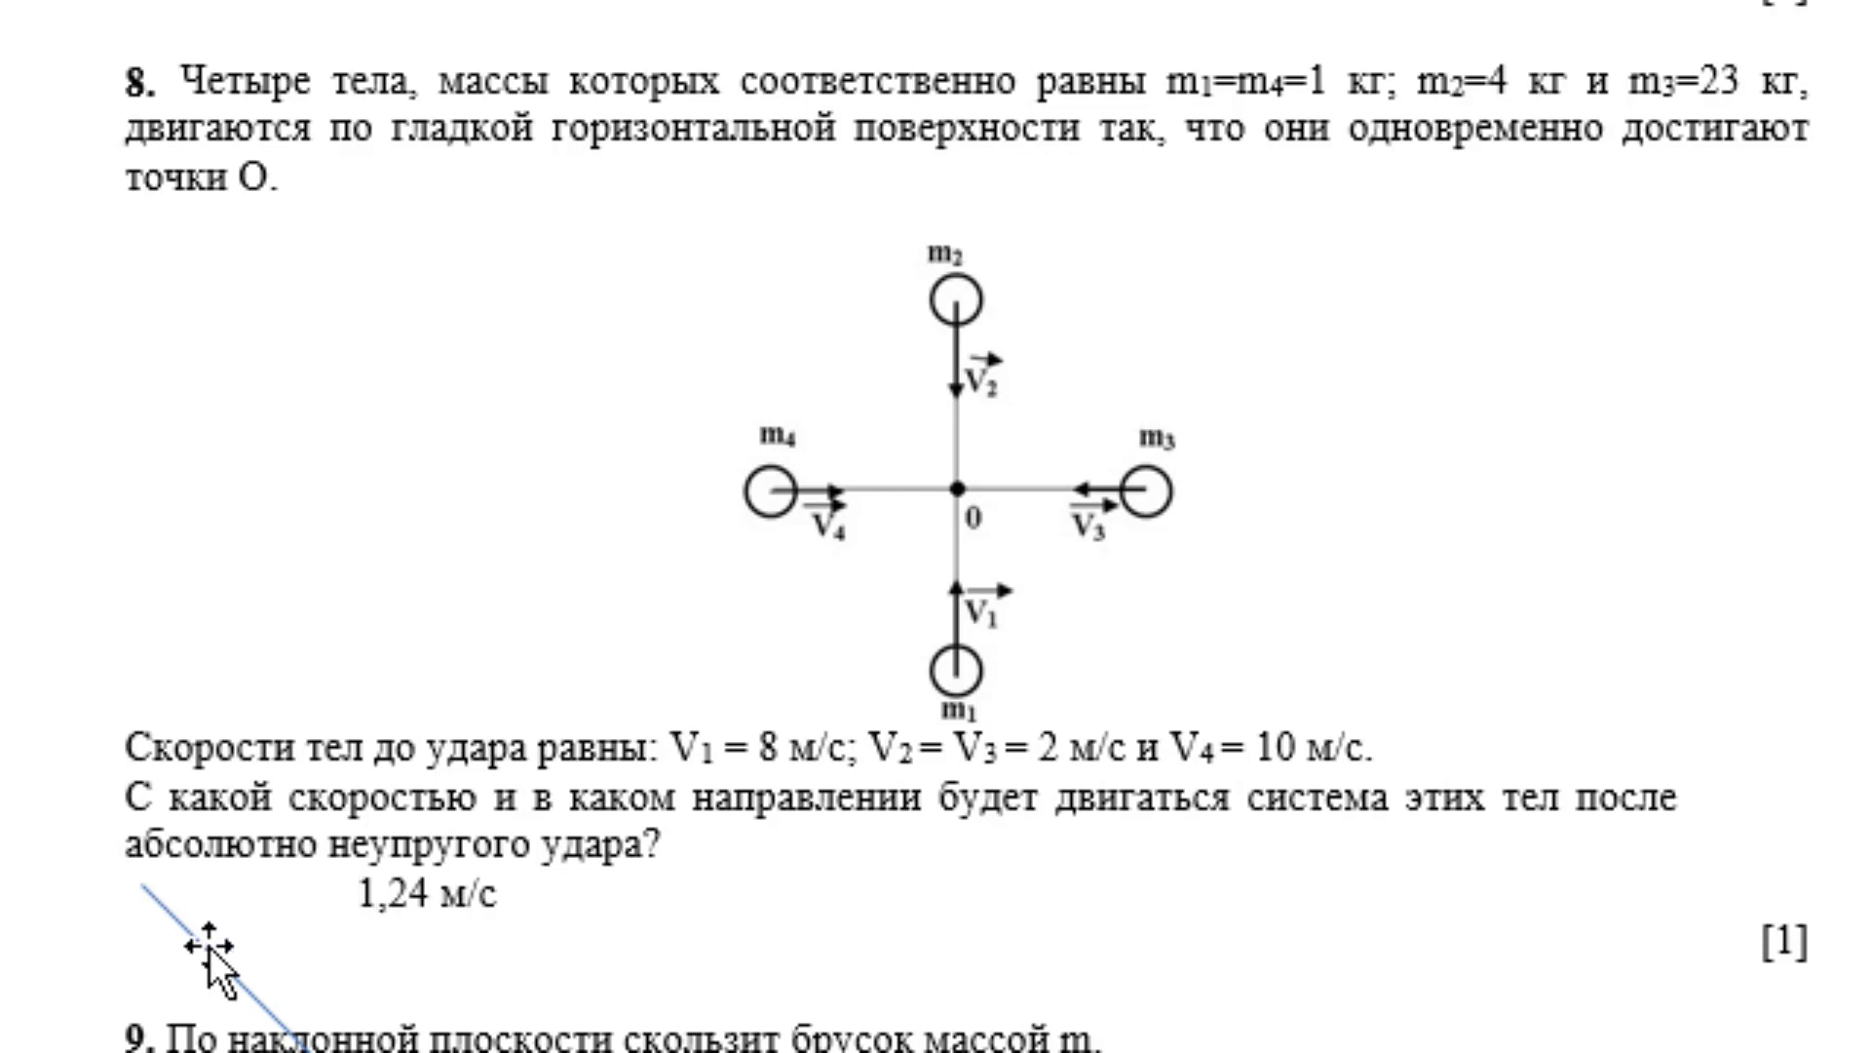
- Reposition the blue arrow's endpoints so it points left just before 1,24 м/с
{"action": "left_click", "coordinate": [185, 930]}
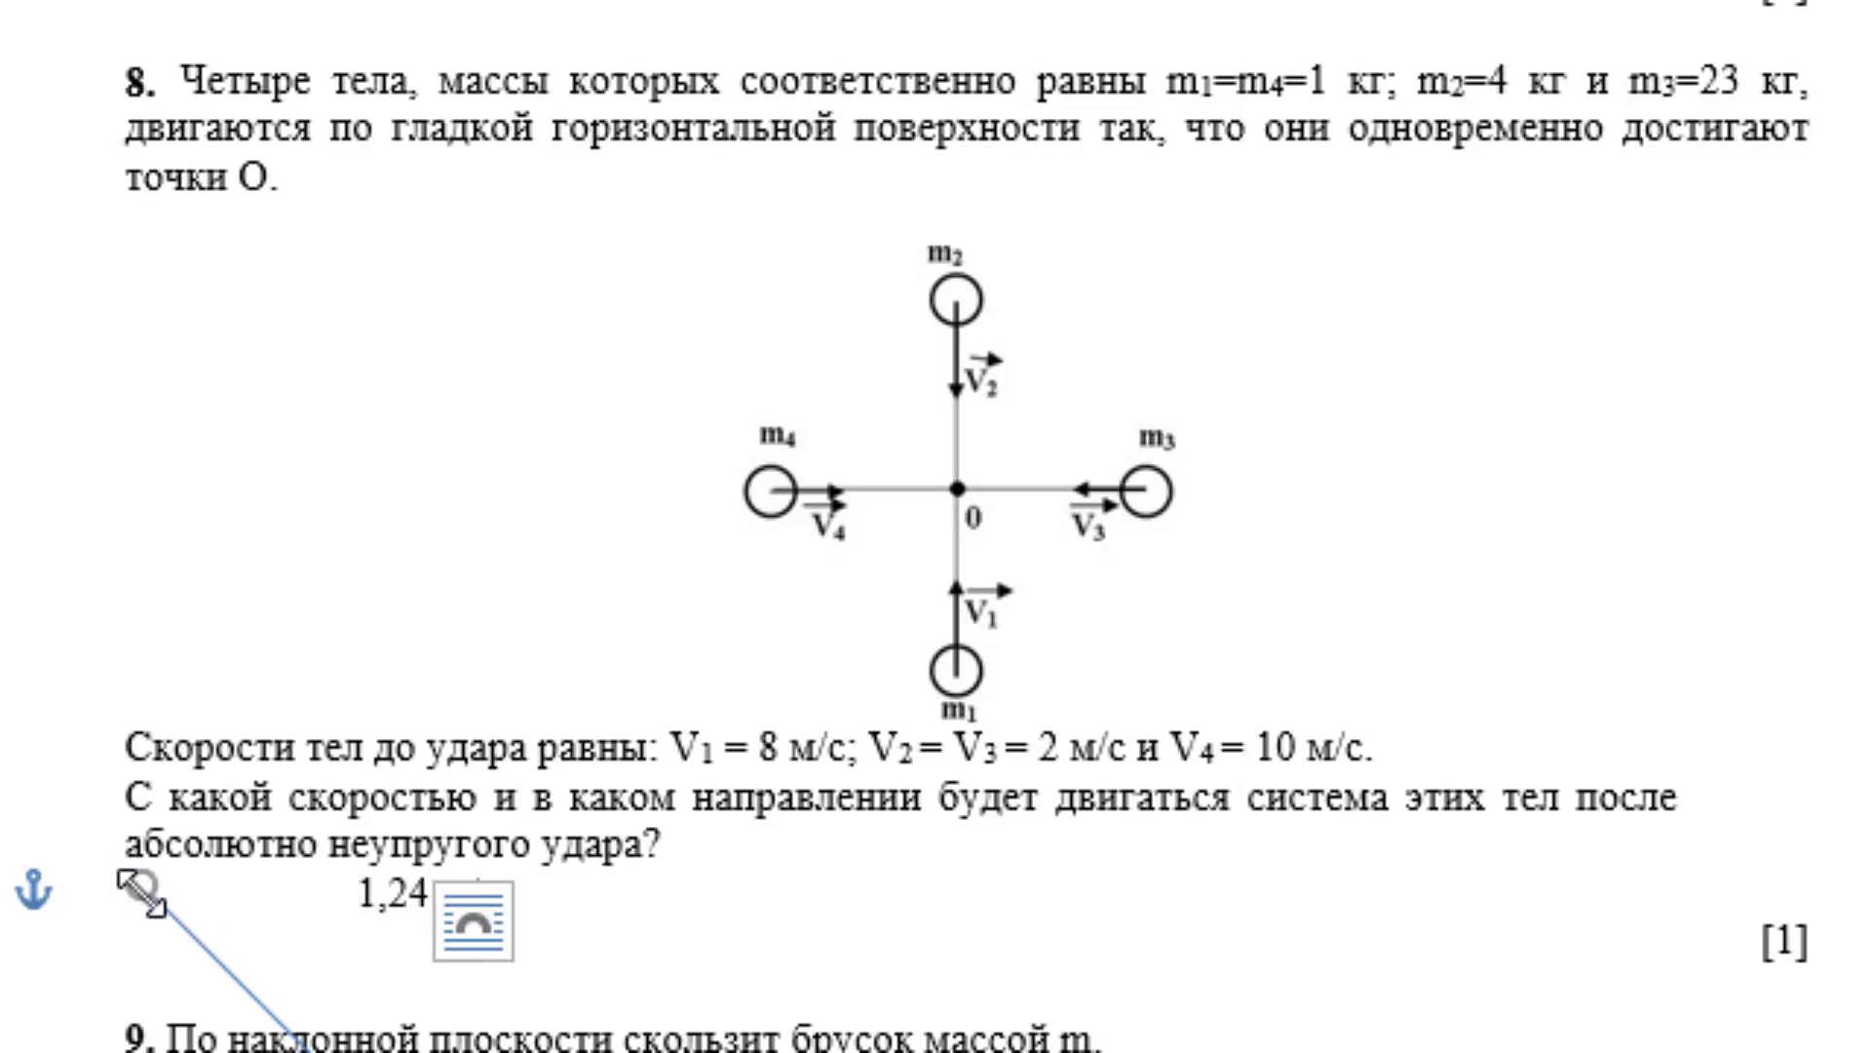
{"action": "left_click_drag", "start_coordinate": [218, 902], "coordinate": [342, 885]}
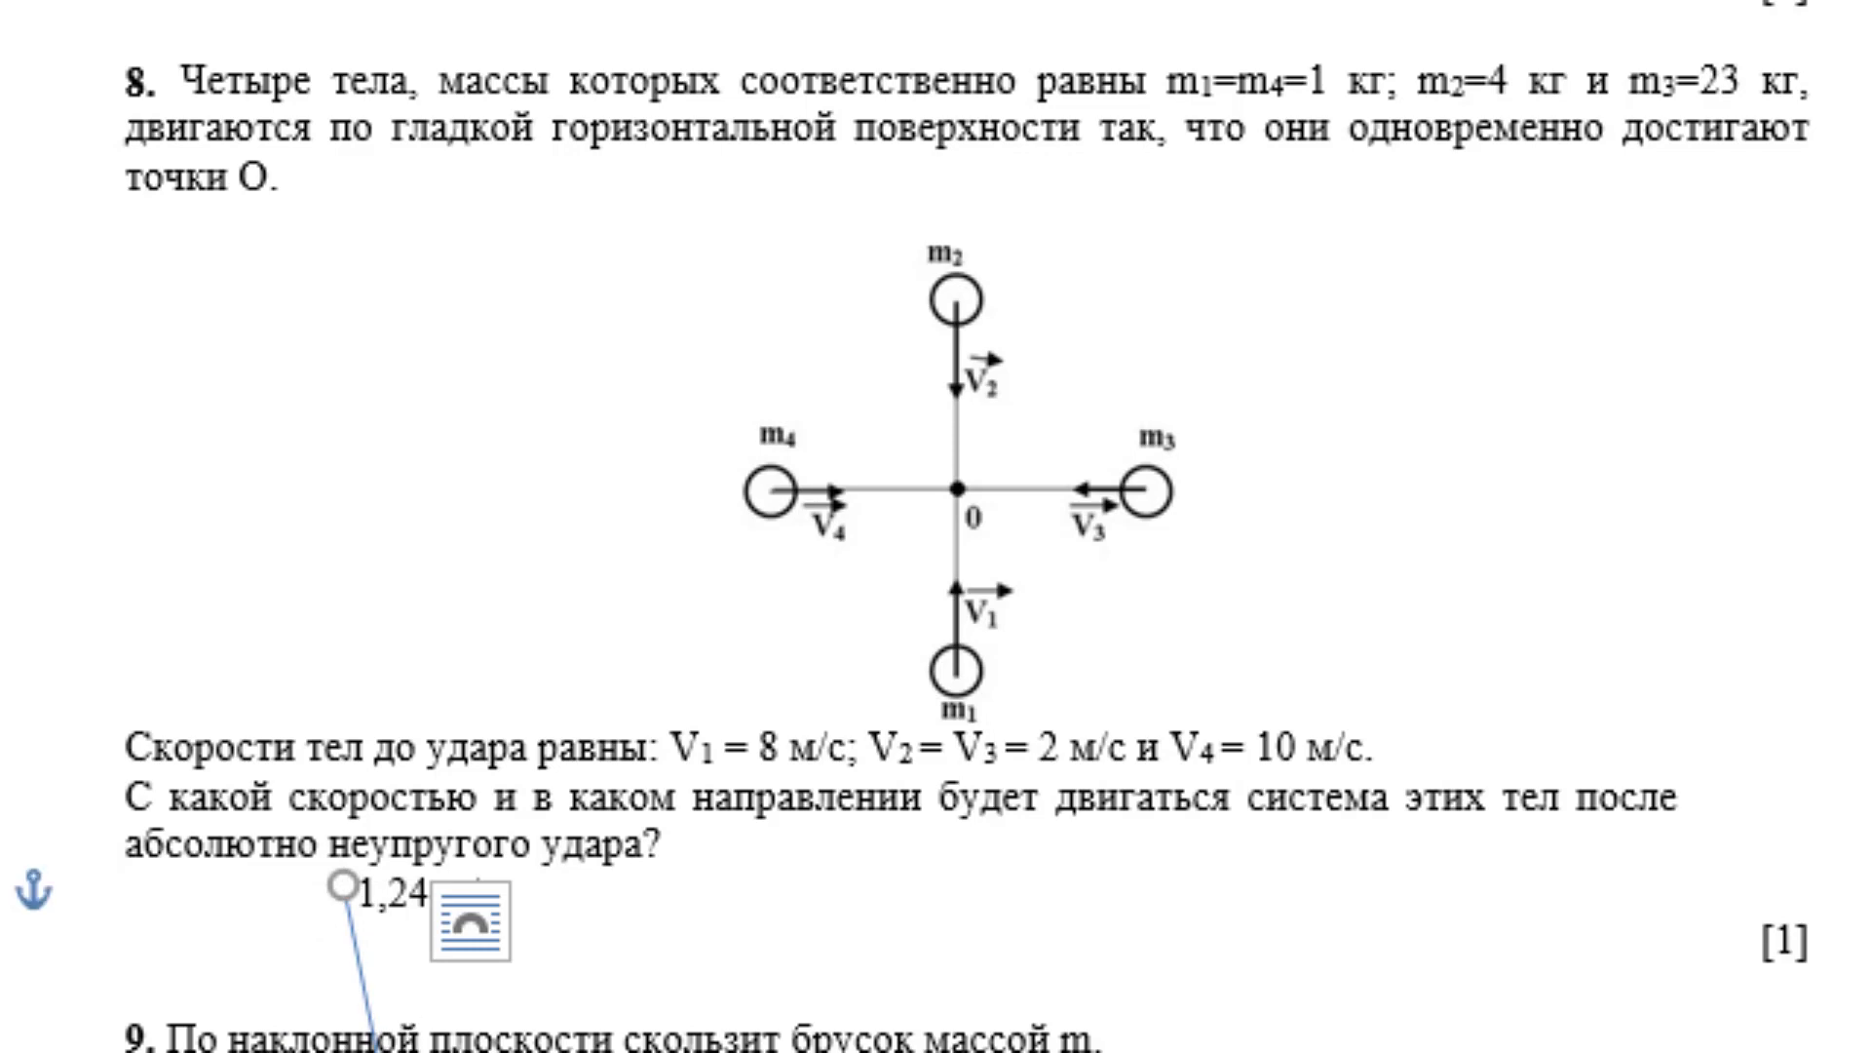
{"action": "left_click_drag", "start_coordinate": [375, 1051], "coordinate": [192, 858]}
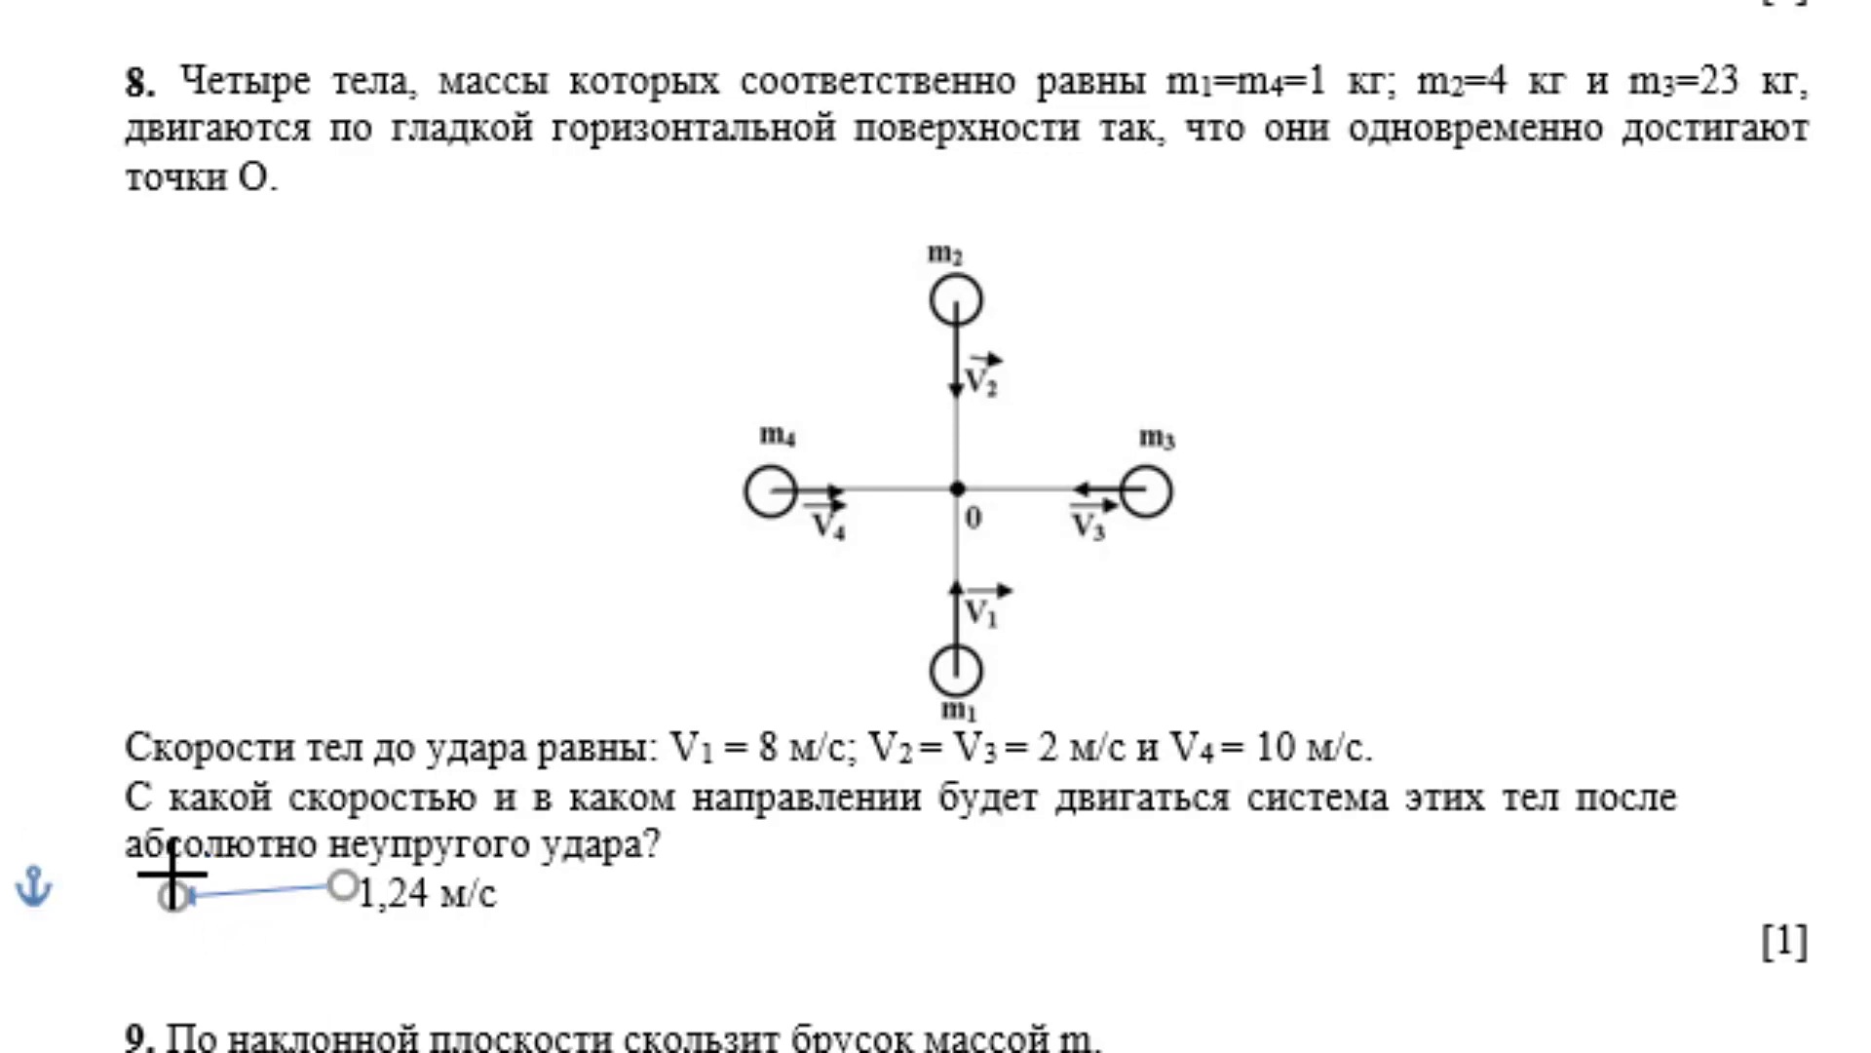
{"action": "left_click_drag", "start_coordinate": [192, 858], "coordinate": [173, 895]}
{"action": "left_click", "coordinate": [575, 906]}
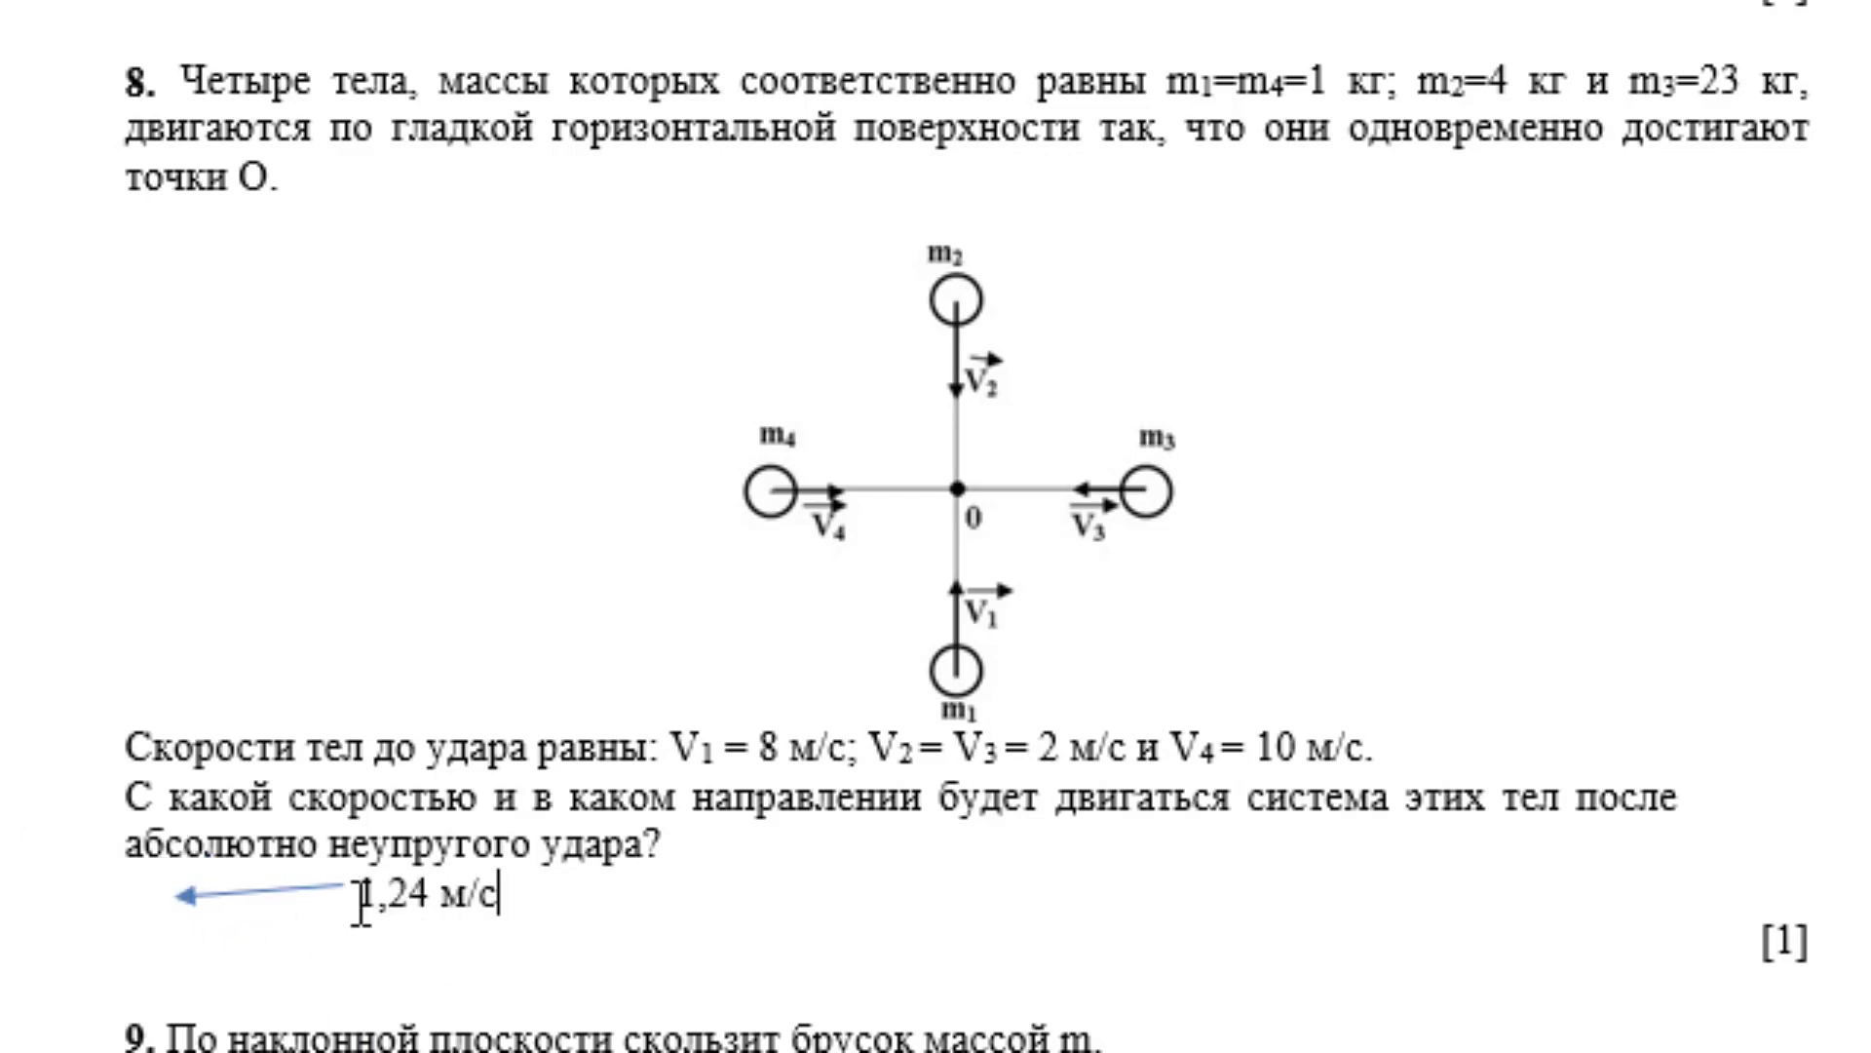
{"action": "left_click", "coordinate": [312, 895]}
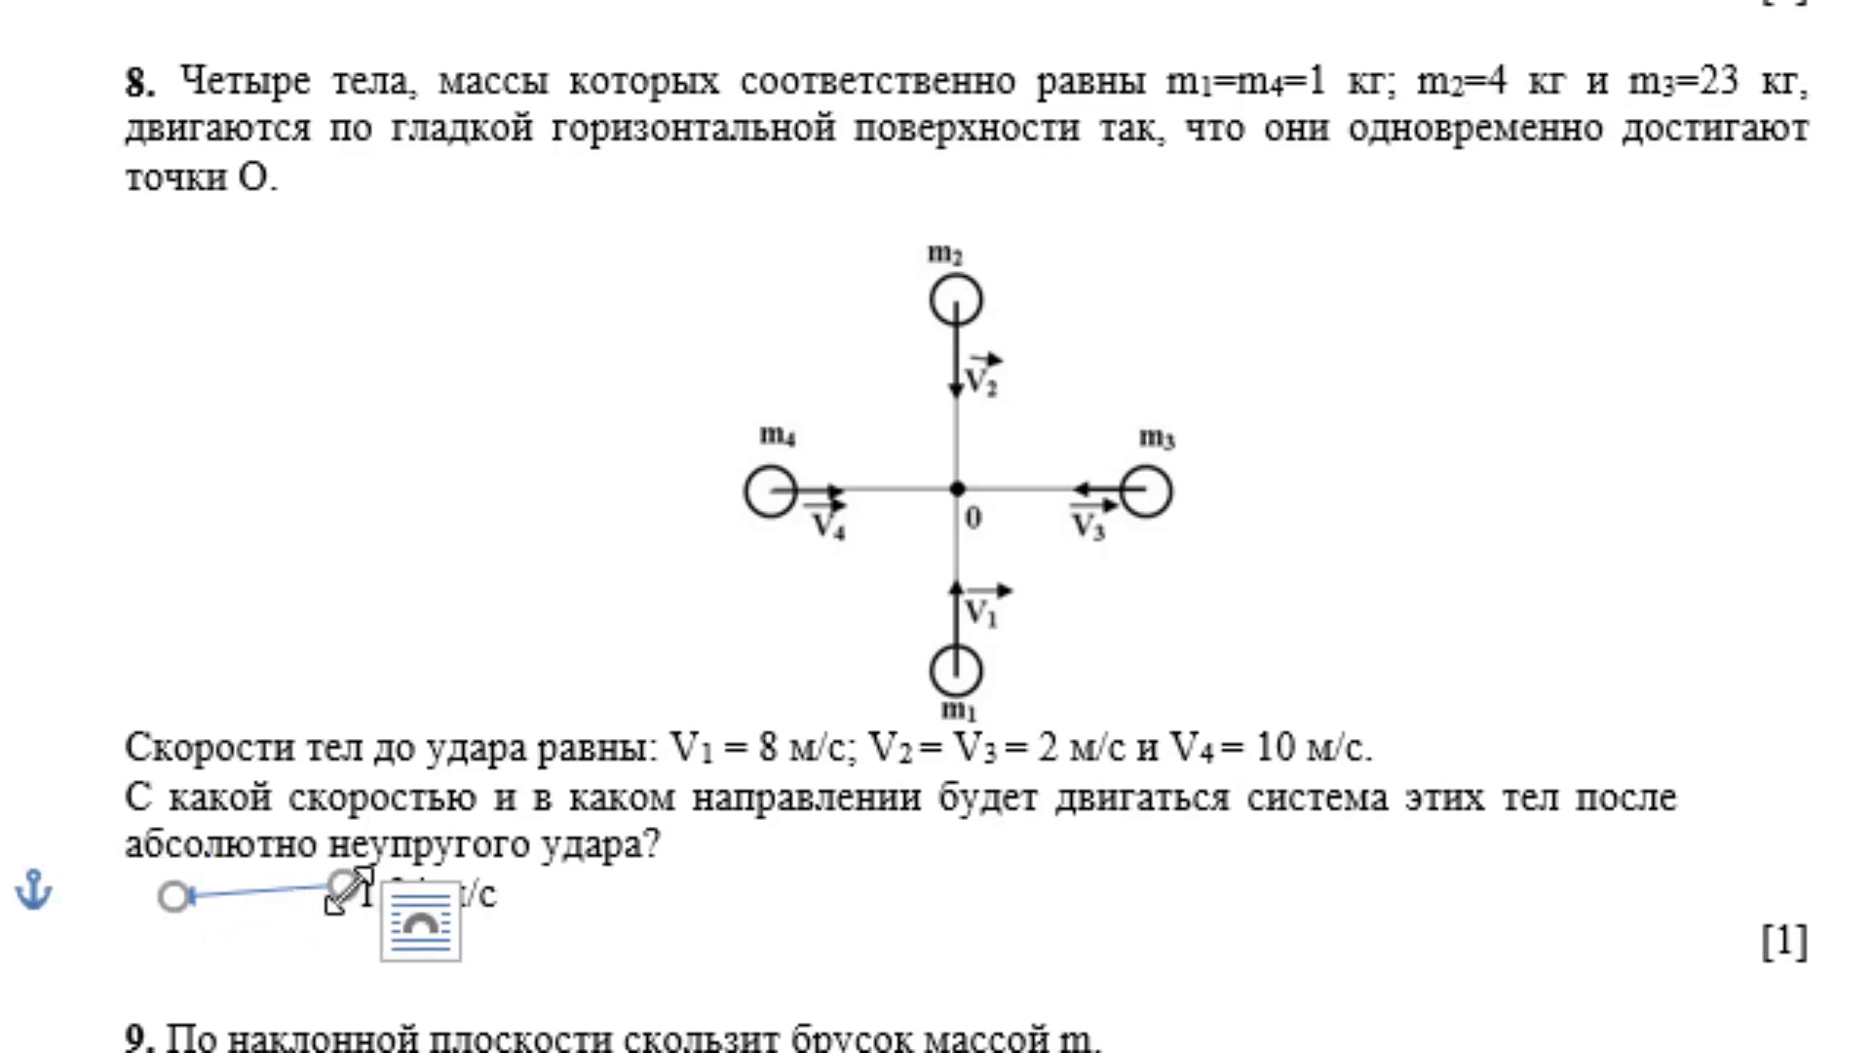
{"action": "left_click_drag", "start_coordinate": [347, 889], "coordinate": [341, 898]}
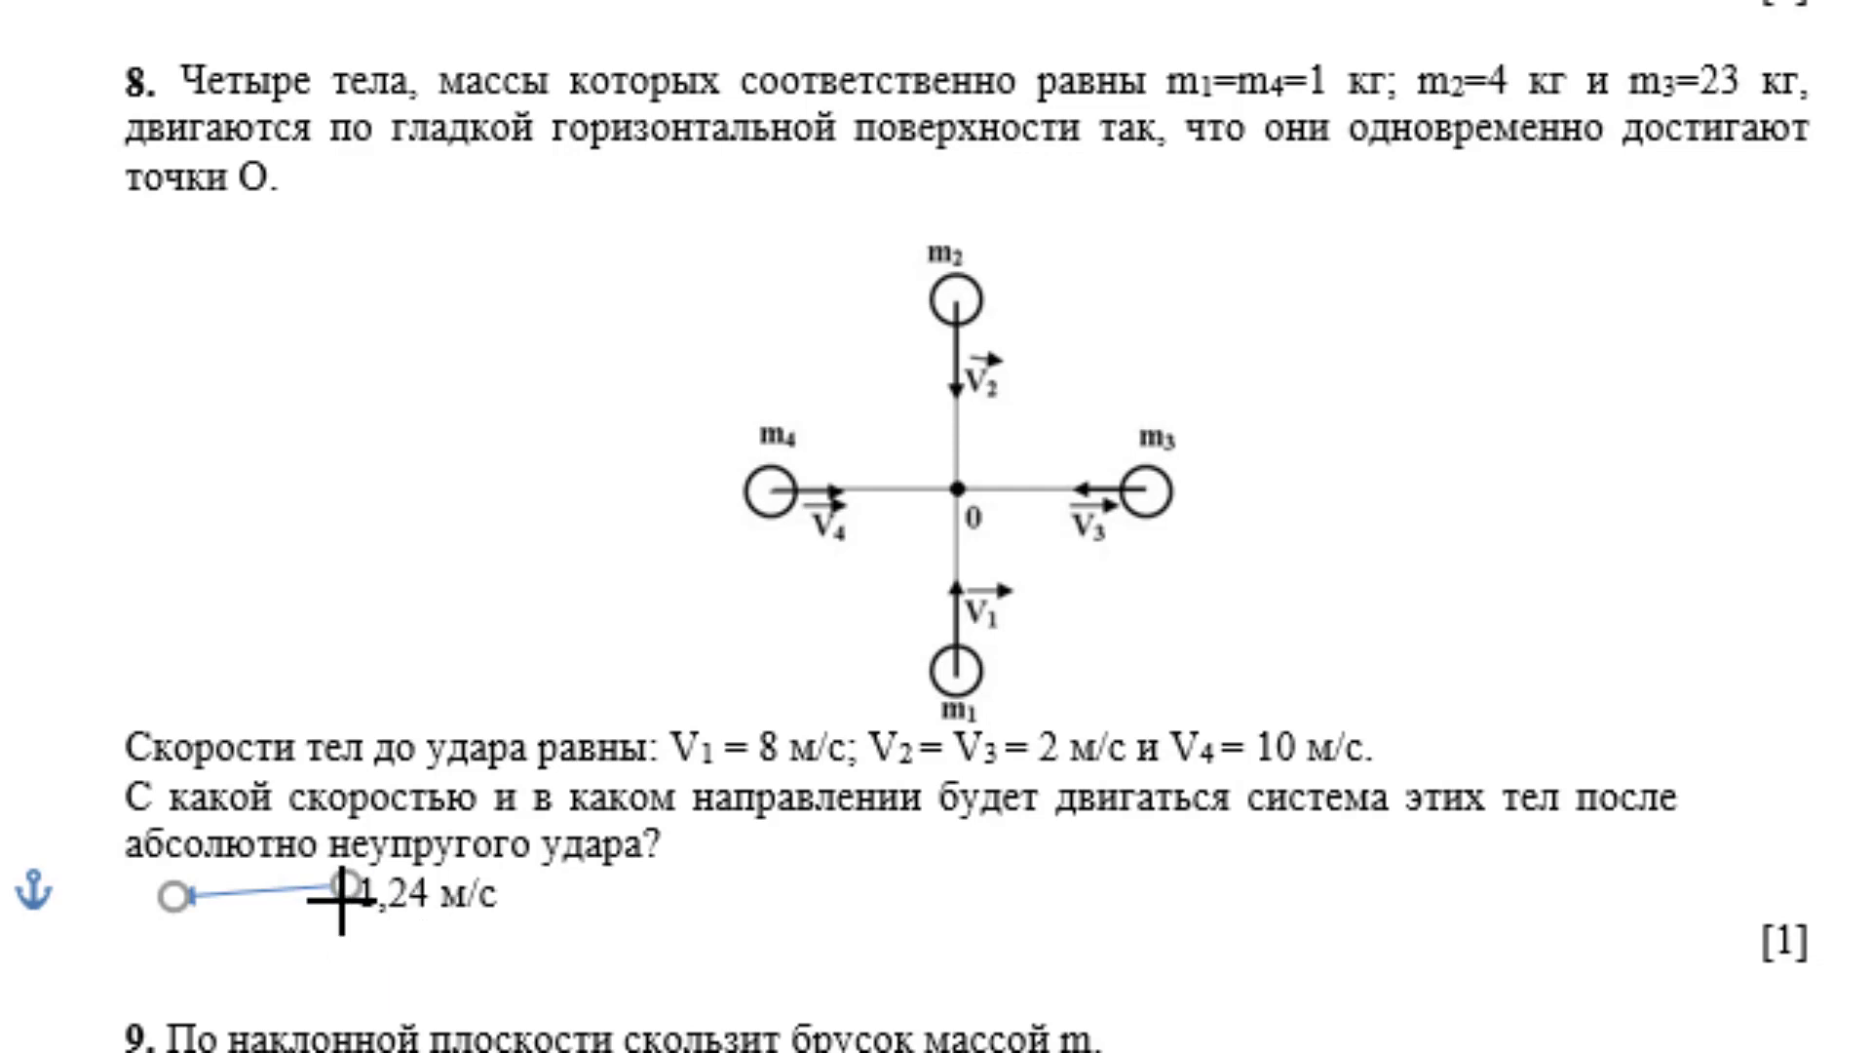
{"action": "left_click", "coordinate": [259, 970]}
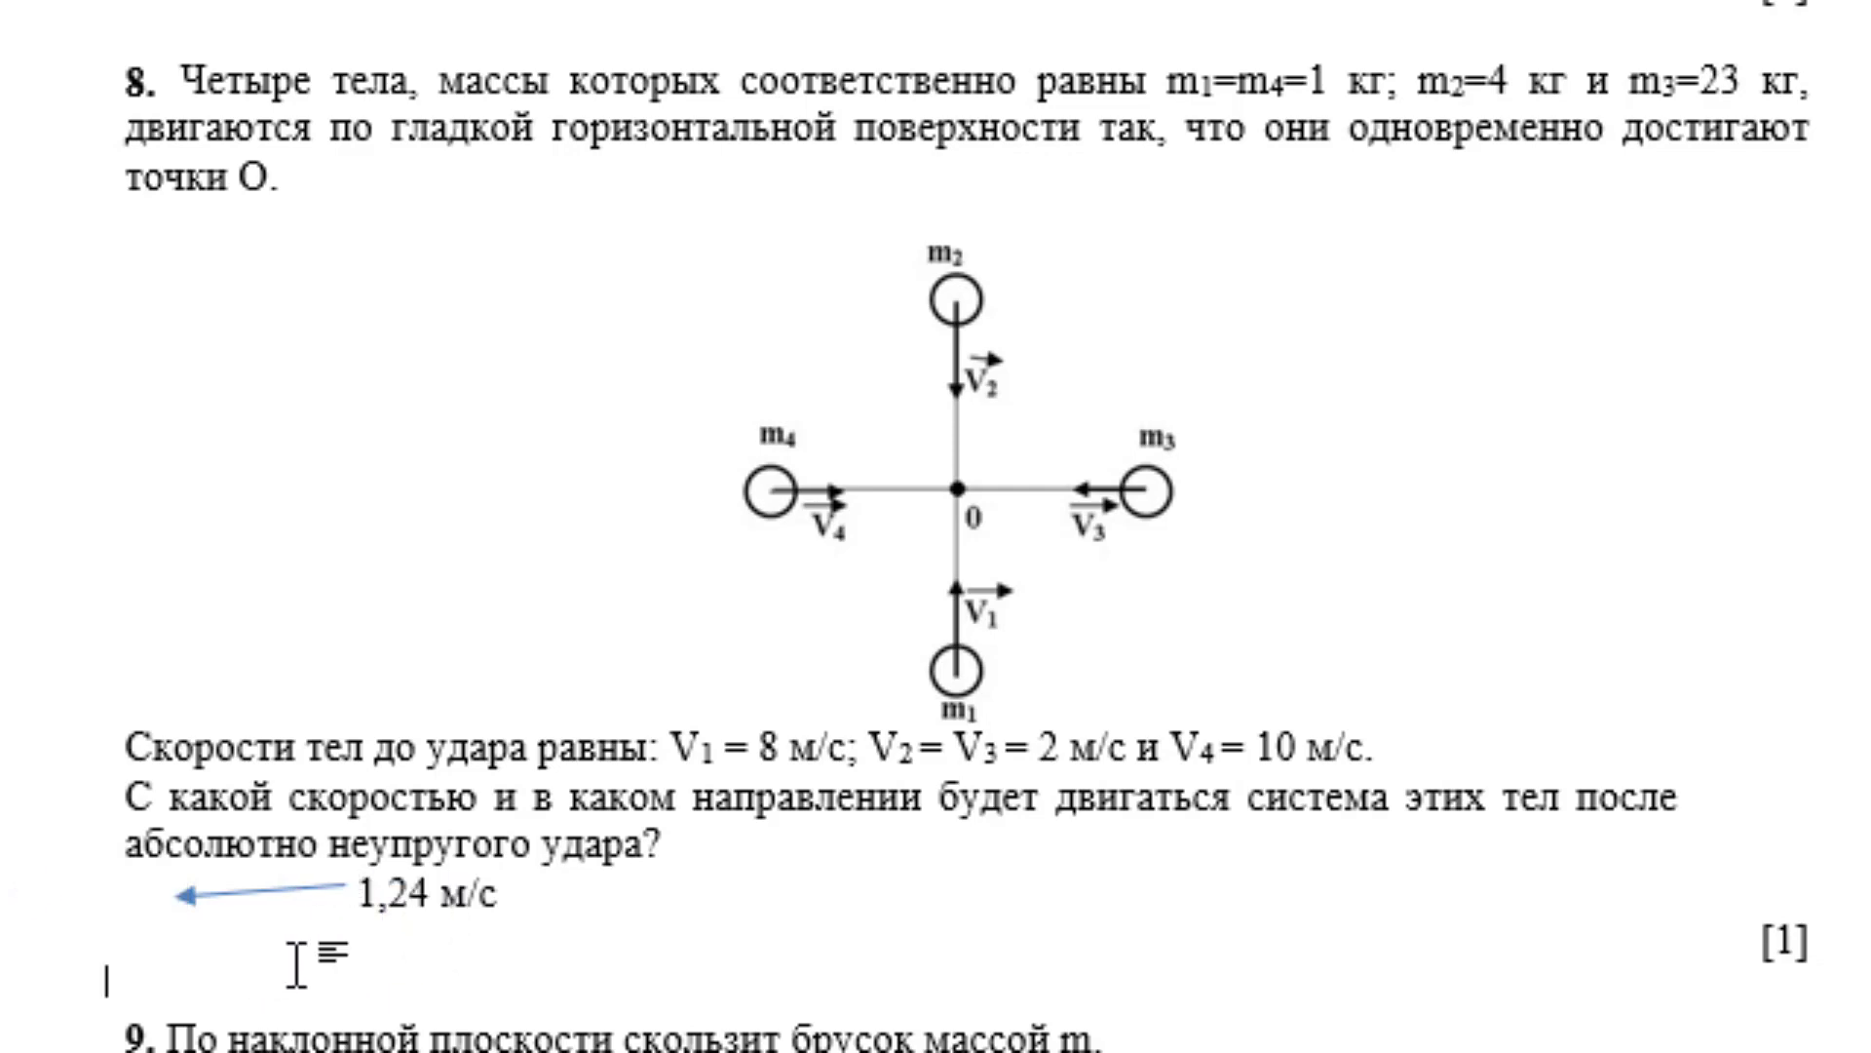
- Paste the force diagram with N, Fтр, mg and x/y axes on an unnumbered line under part (i)
{"action": "scroll", "coordinate": [303, 962], "scroll_direction": "down", "scroll_amount": 5}
{"action": "scroll", "coordinate": [438, 952], "scroll_direction": "down", "scroll_amount": 3}
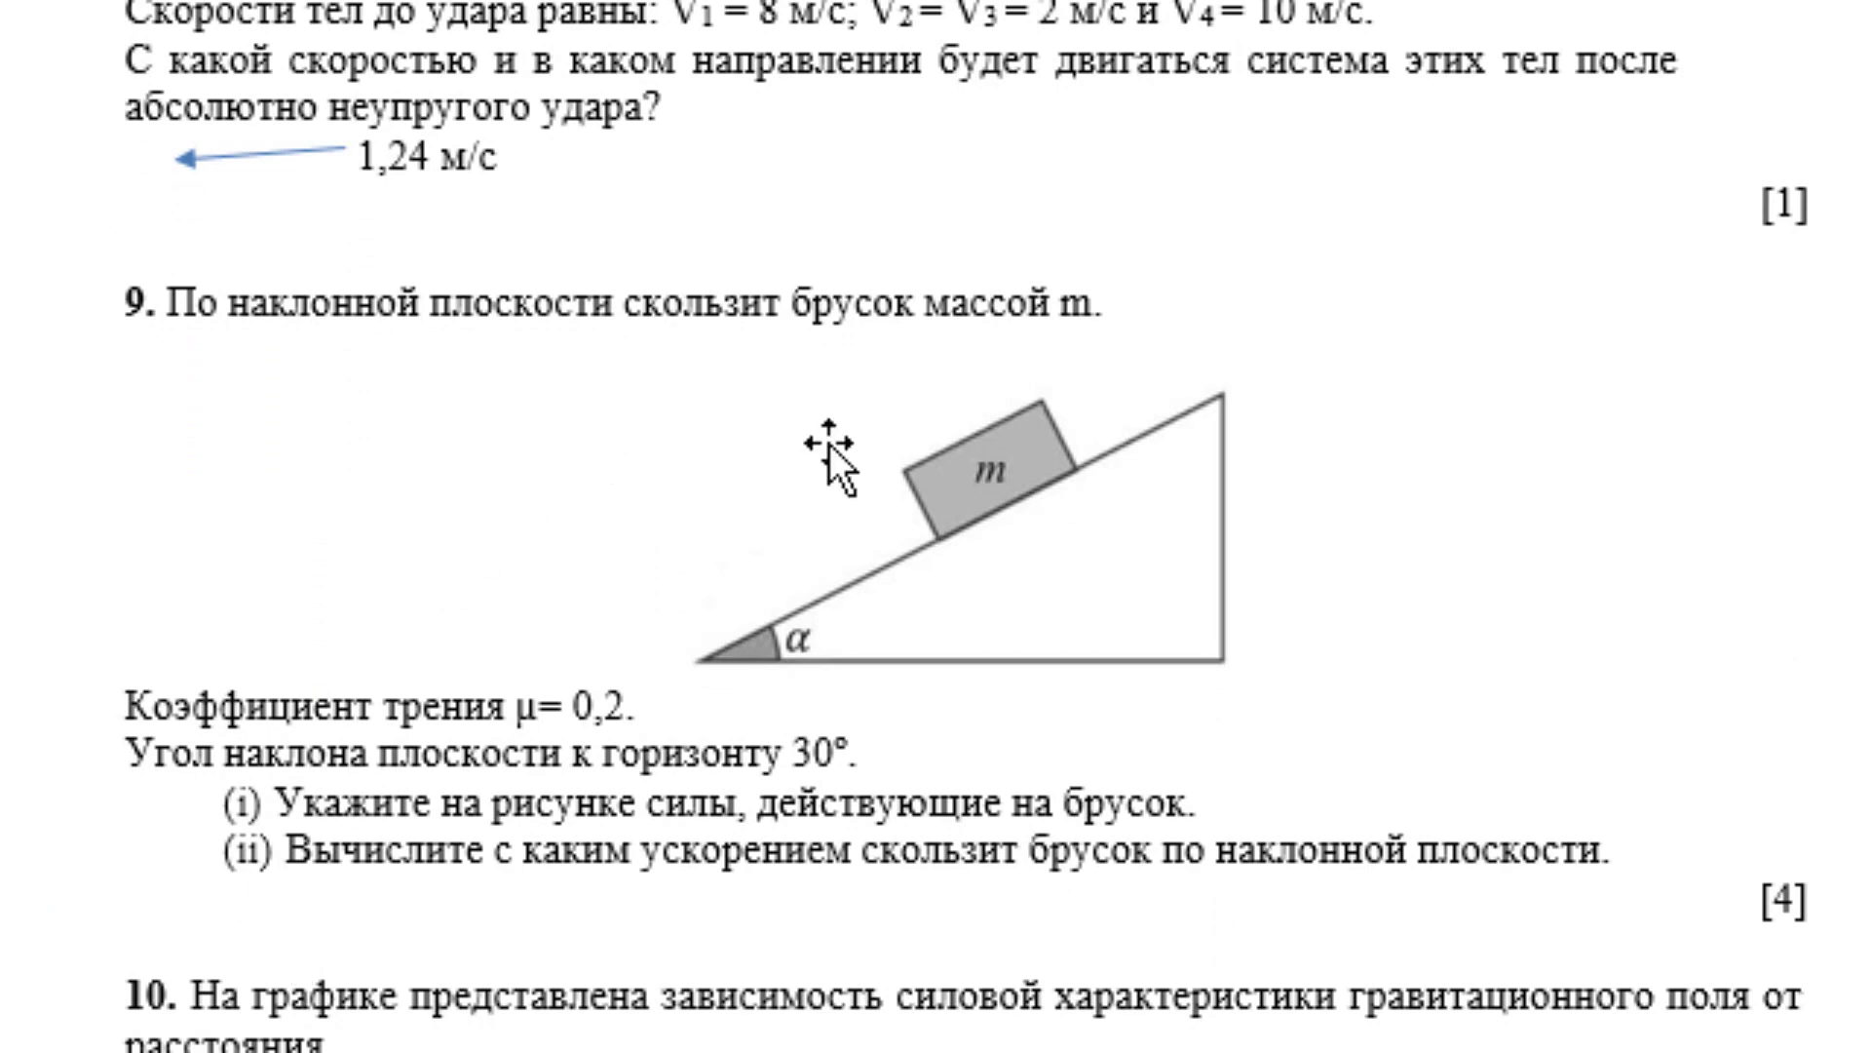
{"action": "scroll", "coordinate": [809, 531], "scroll_direction": "down", "scroll_amount": 3}
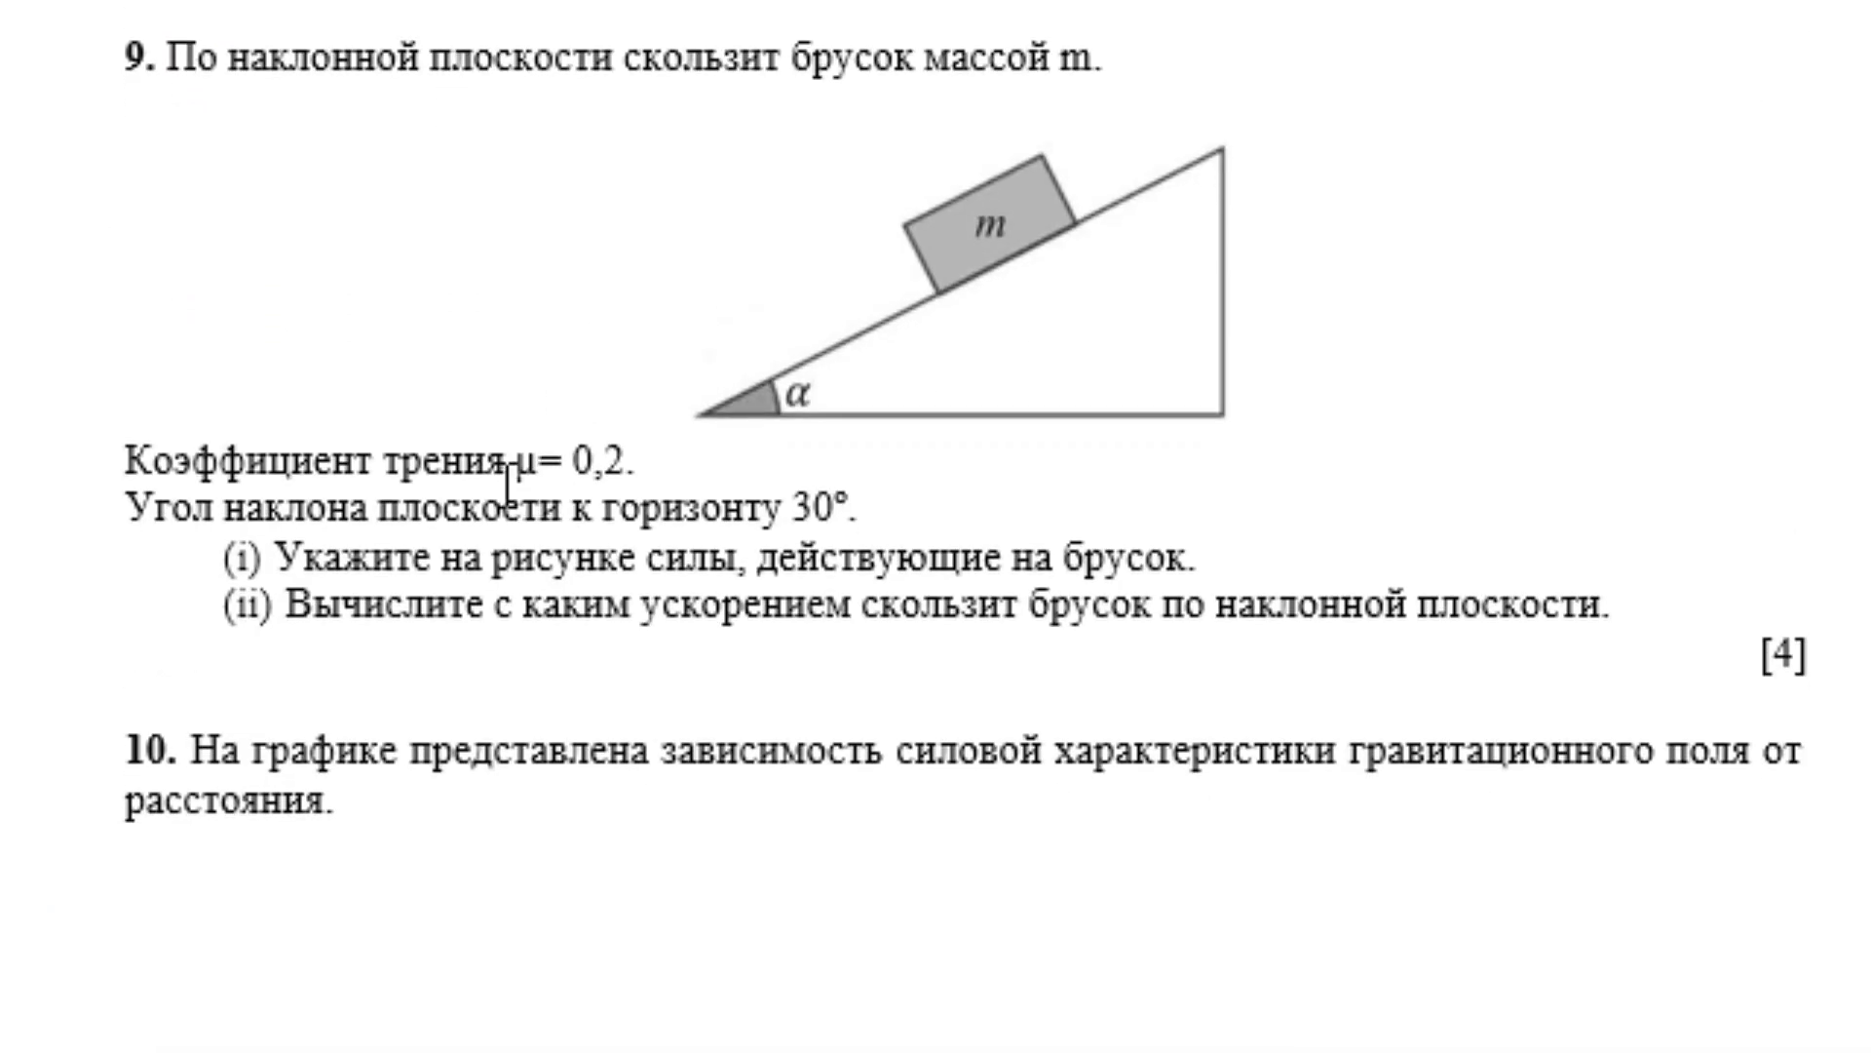
{"action": "left_click_drag", "start_coordinate": [514, 460], "coordinate": [640, 468]}
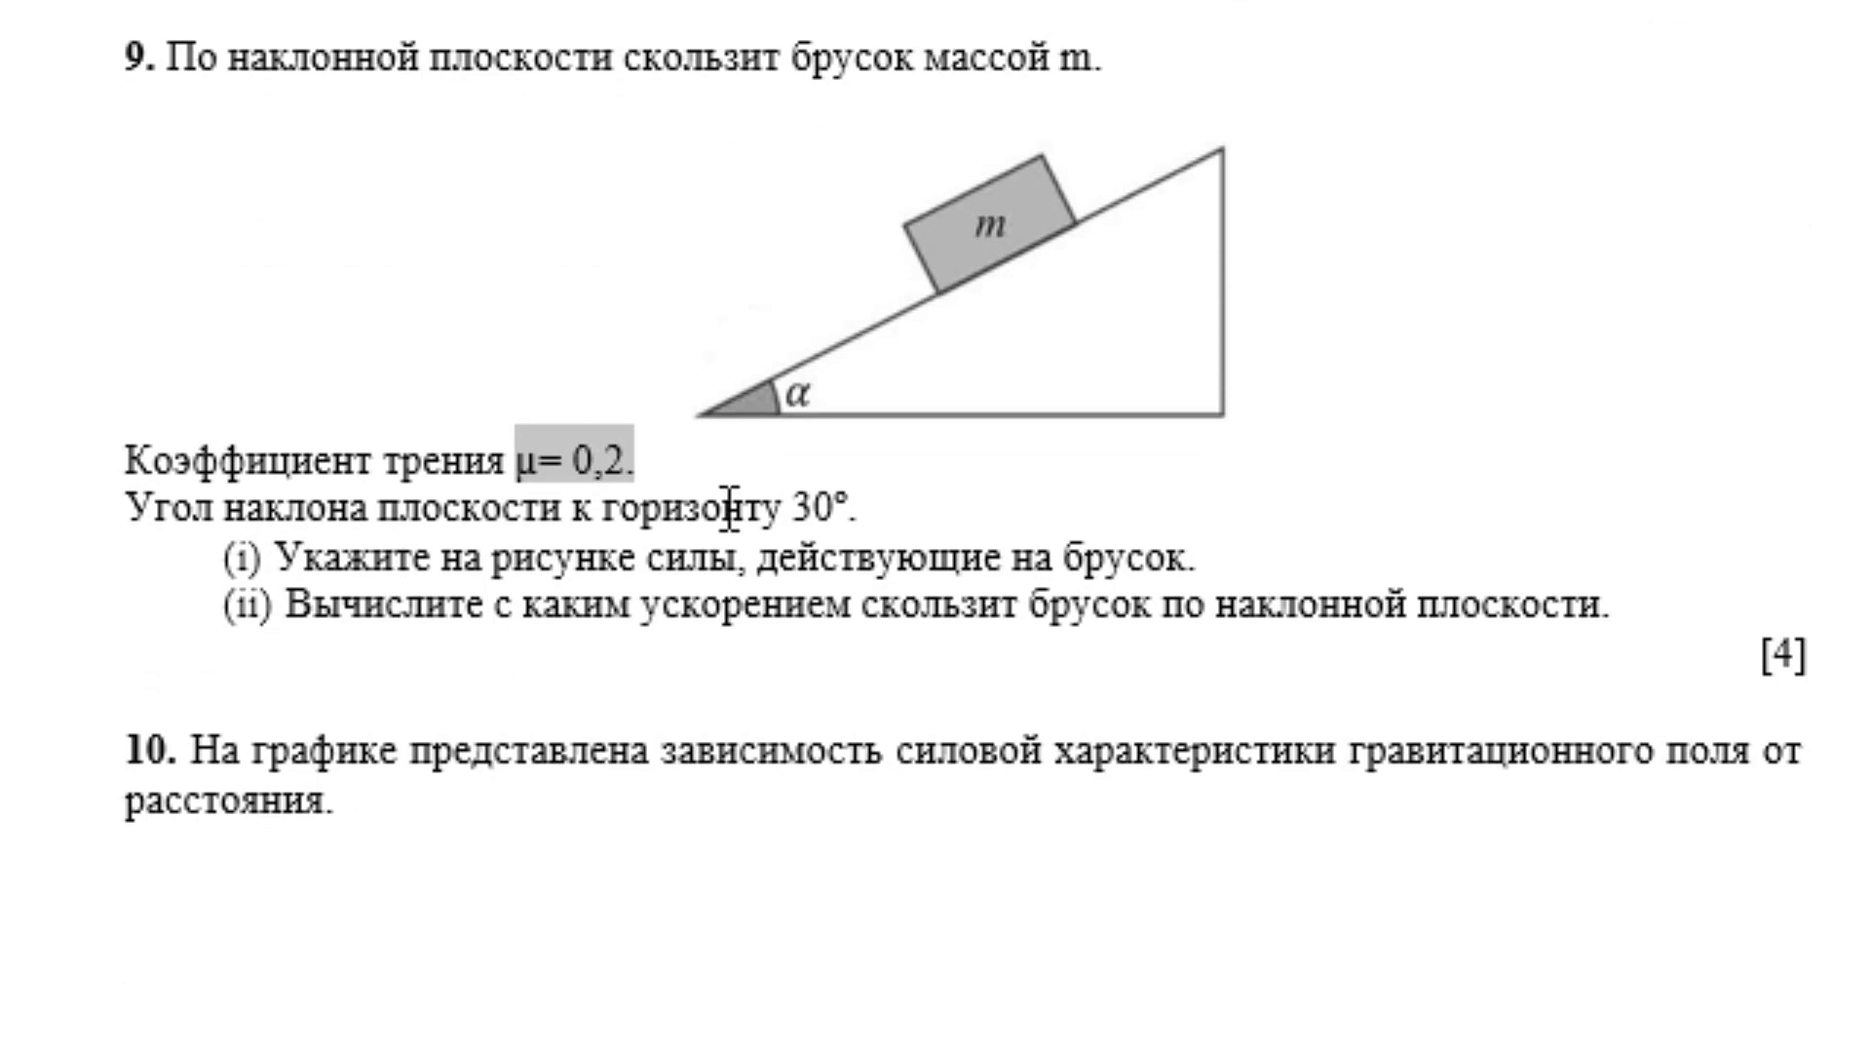
{"action": "left_click", "coordinate": [1205, 560]}
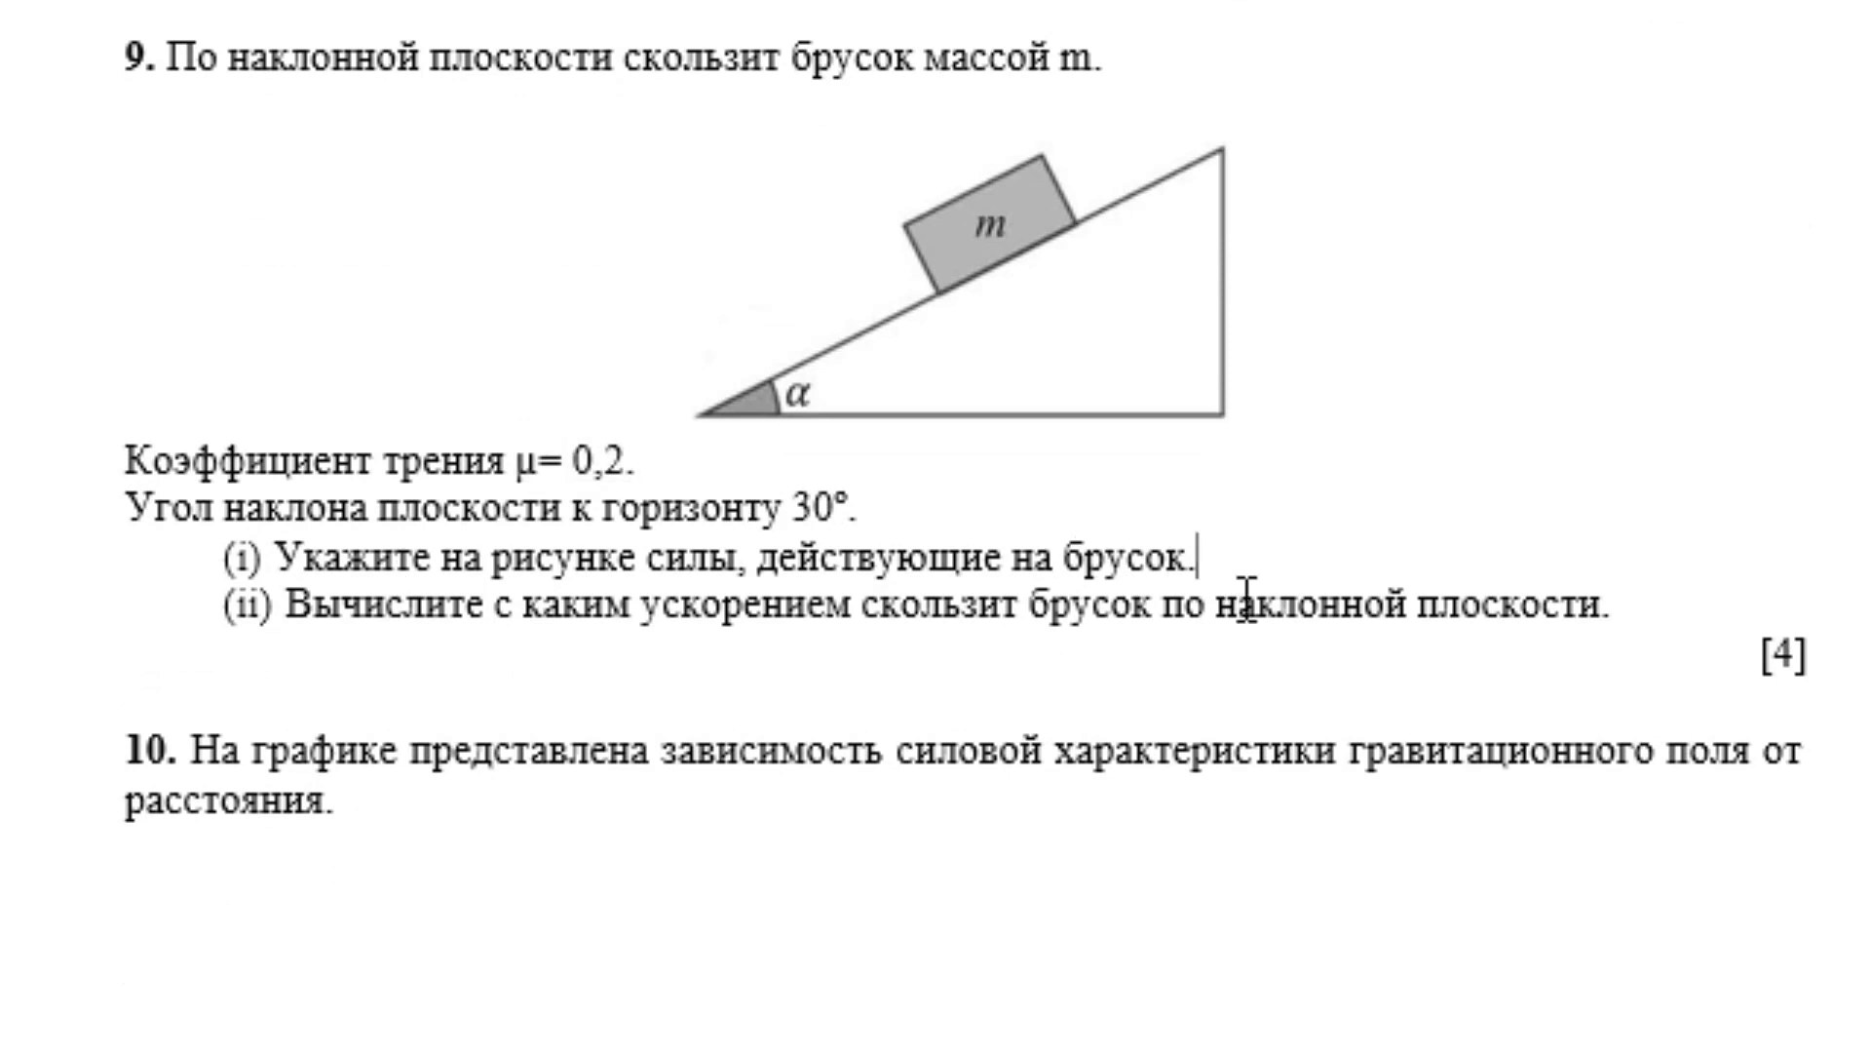
{"action": "key", "text": "Return"}
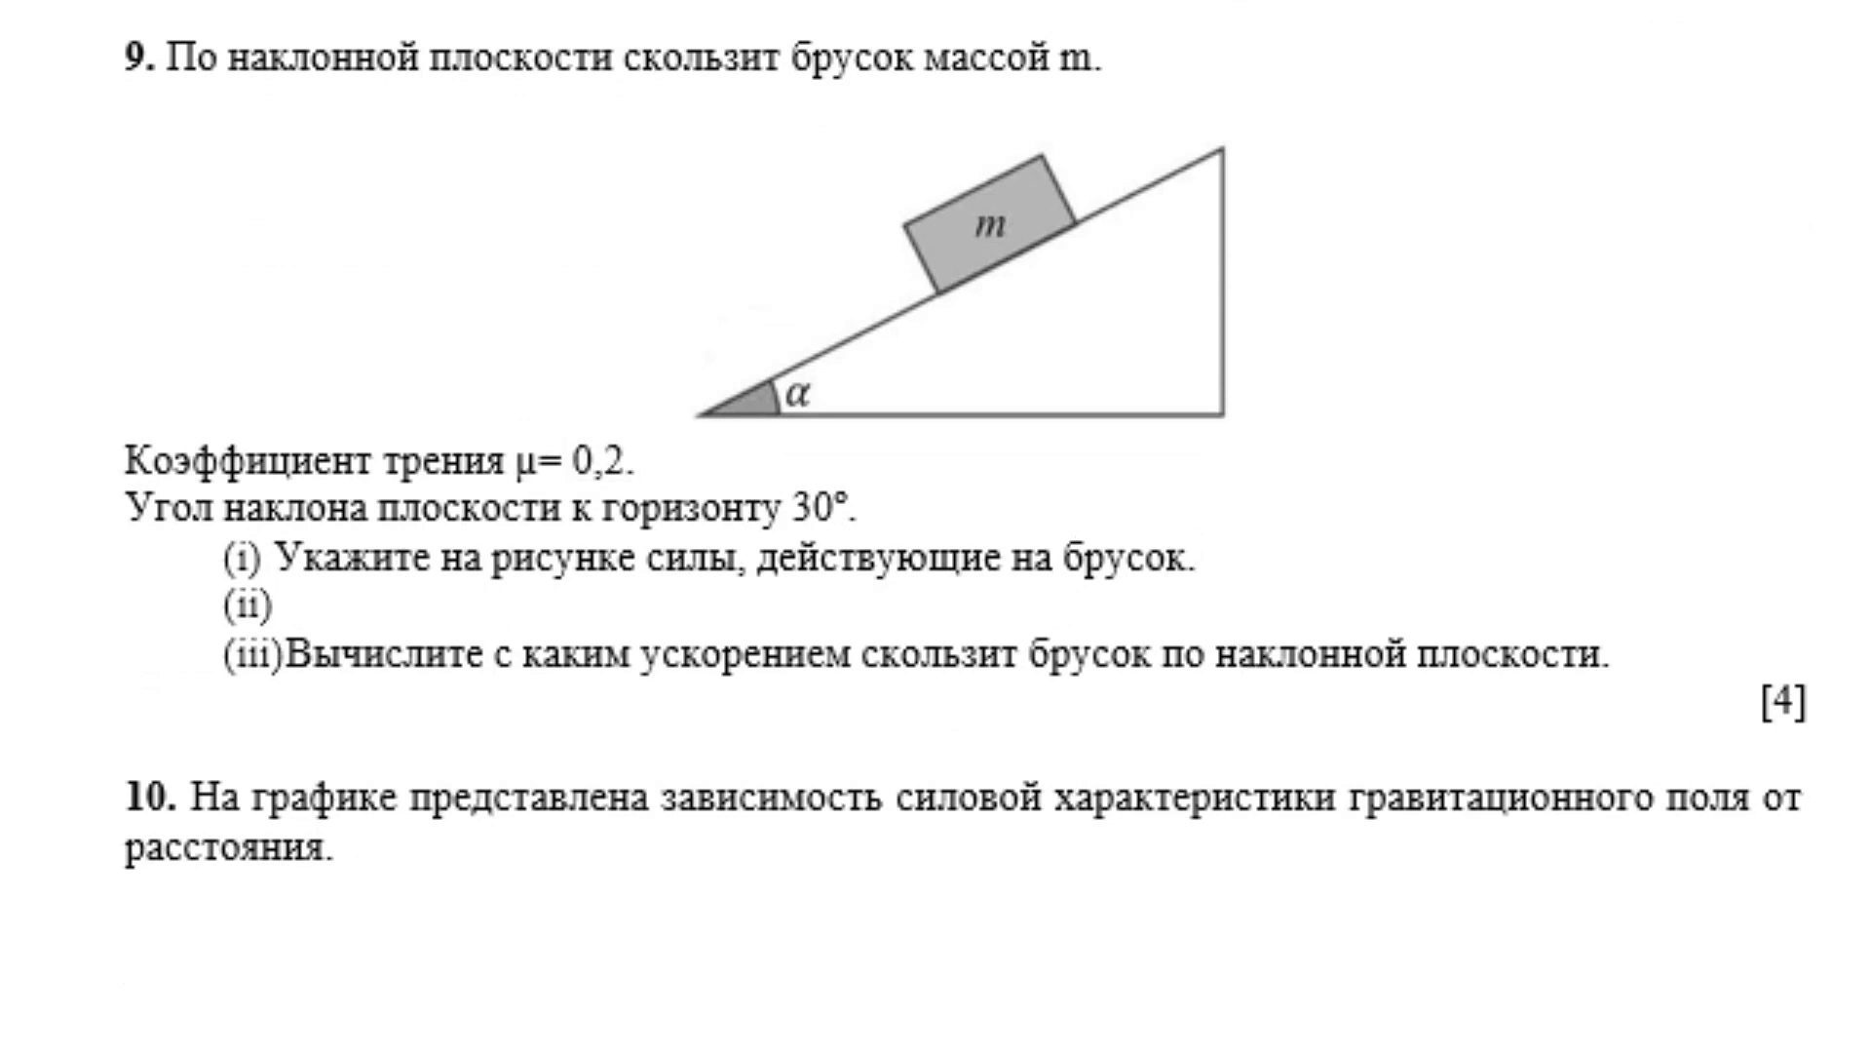
{"action": "key", "text": "BackSpace"}
{"action": "key", "text": "ctrl+v"}
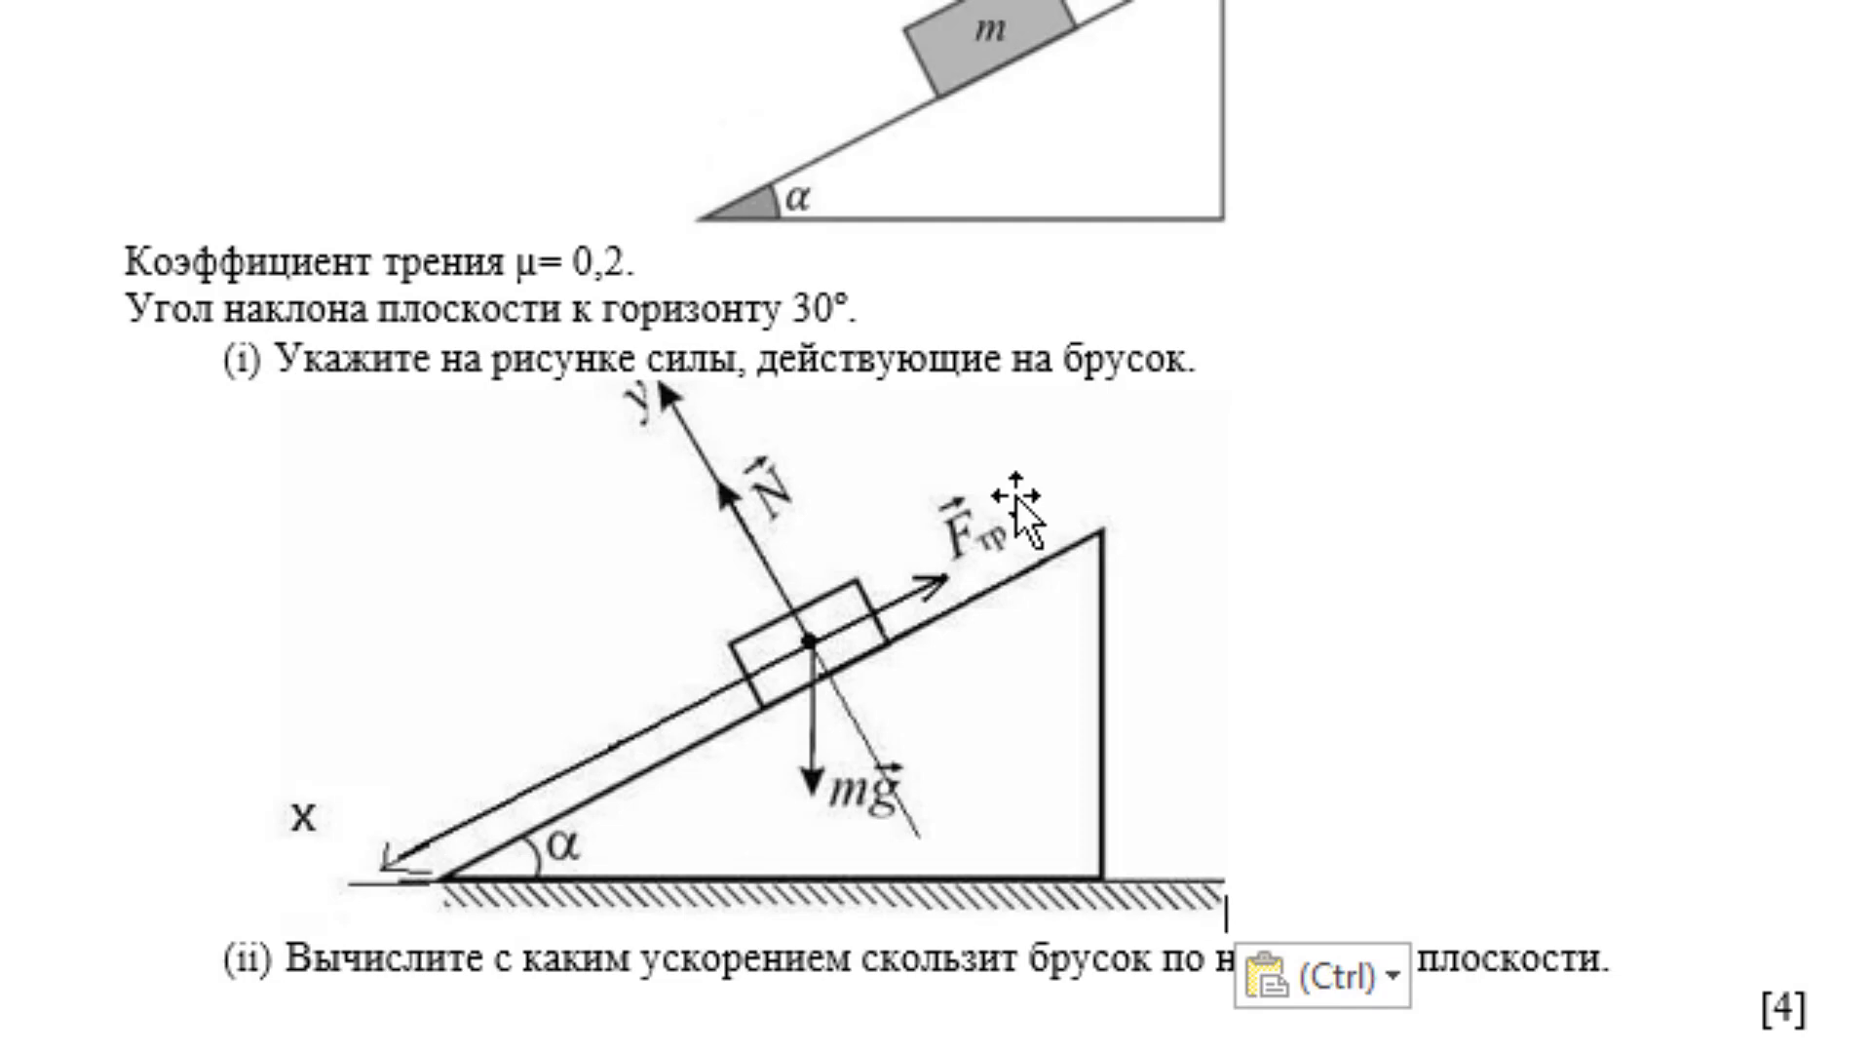
- Add an unnumbered answer line below part (ii)
{"action": "scroll", "coordinate": [1016, 495], "scroll_direction": "down", "scroll_amount": 3}
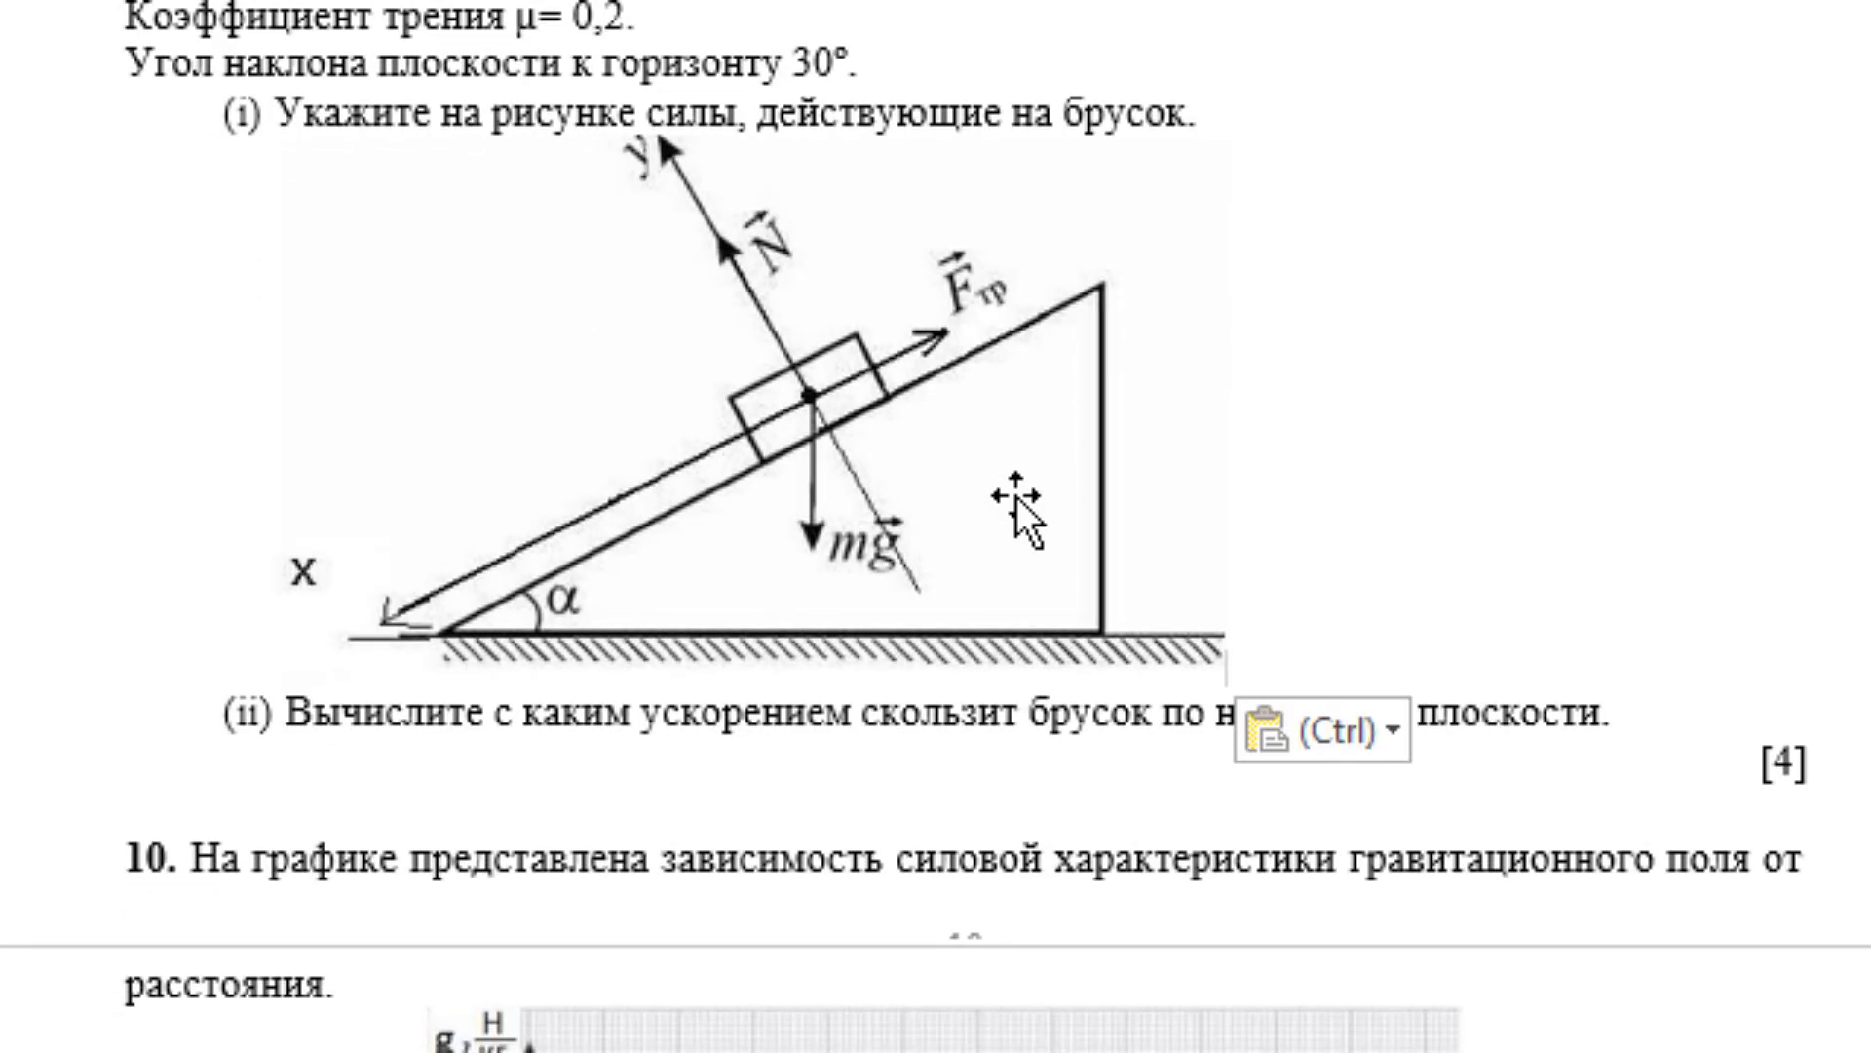
{"action": "key", "text": "Return"}
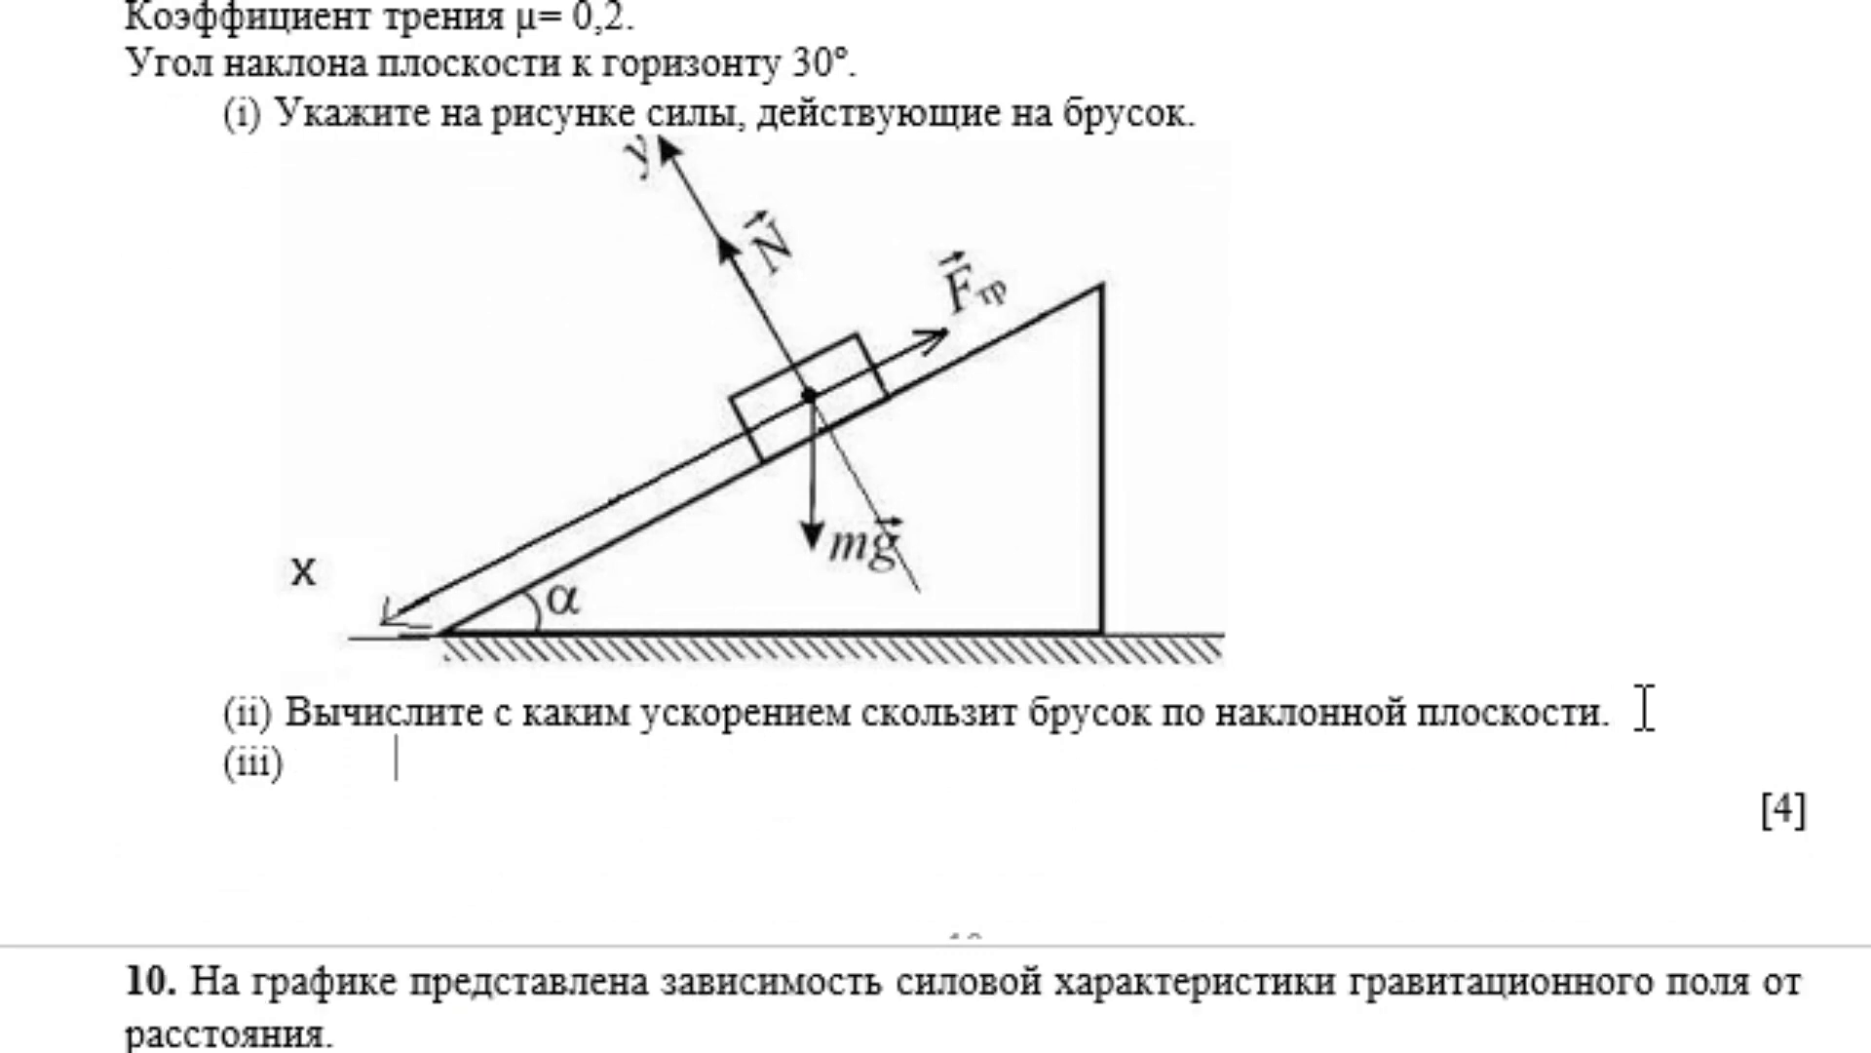
{"action": "key", "text": "BackSpace"}
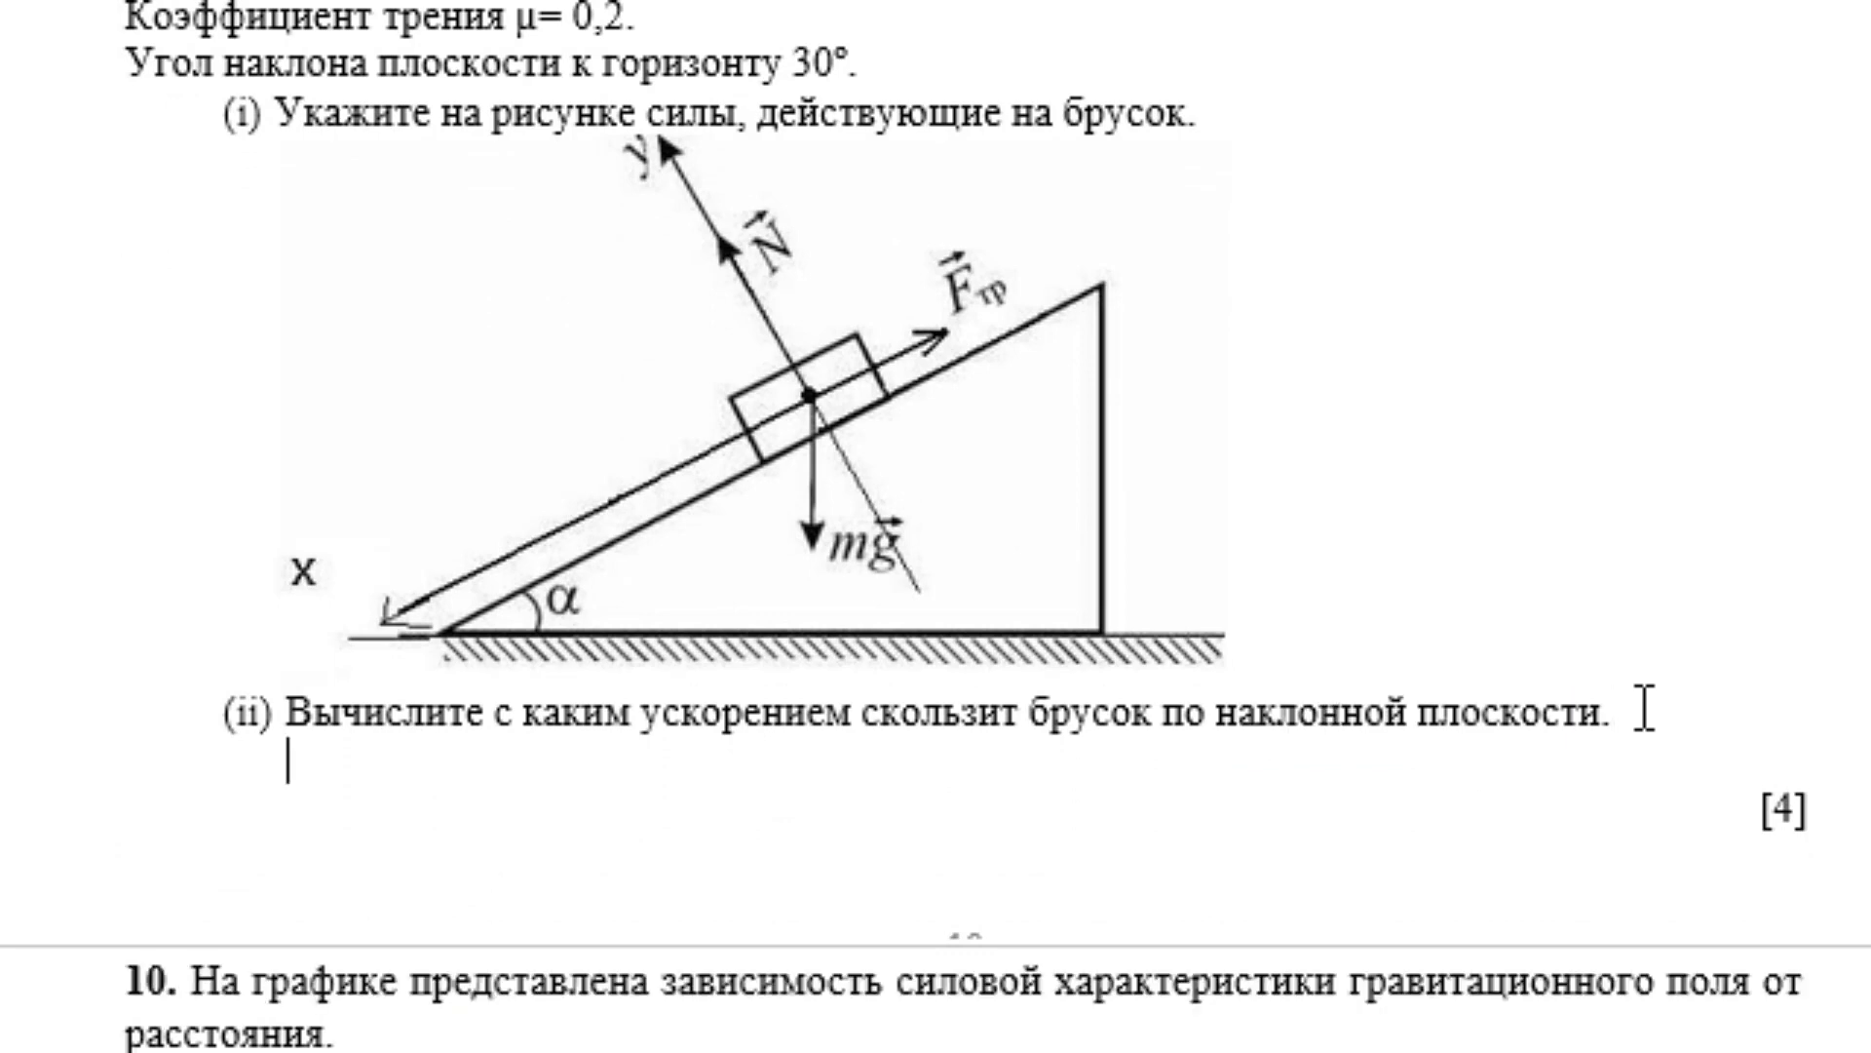
- Write the vector equation N + Fтр + mg = ma under part (ii)
{"action": "type", "text": "Т"}
{"action": "key", "text": "BackSpace"}
{"action": "type", "text": "N "}
{"action": "type", "text": "+ "}
{"action": "type", "text": "F "}
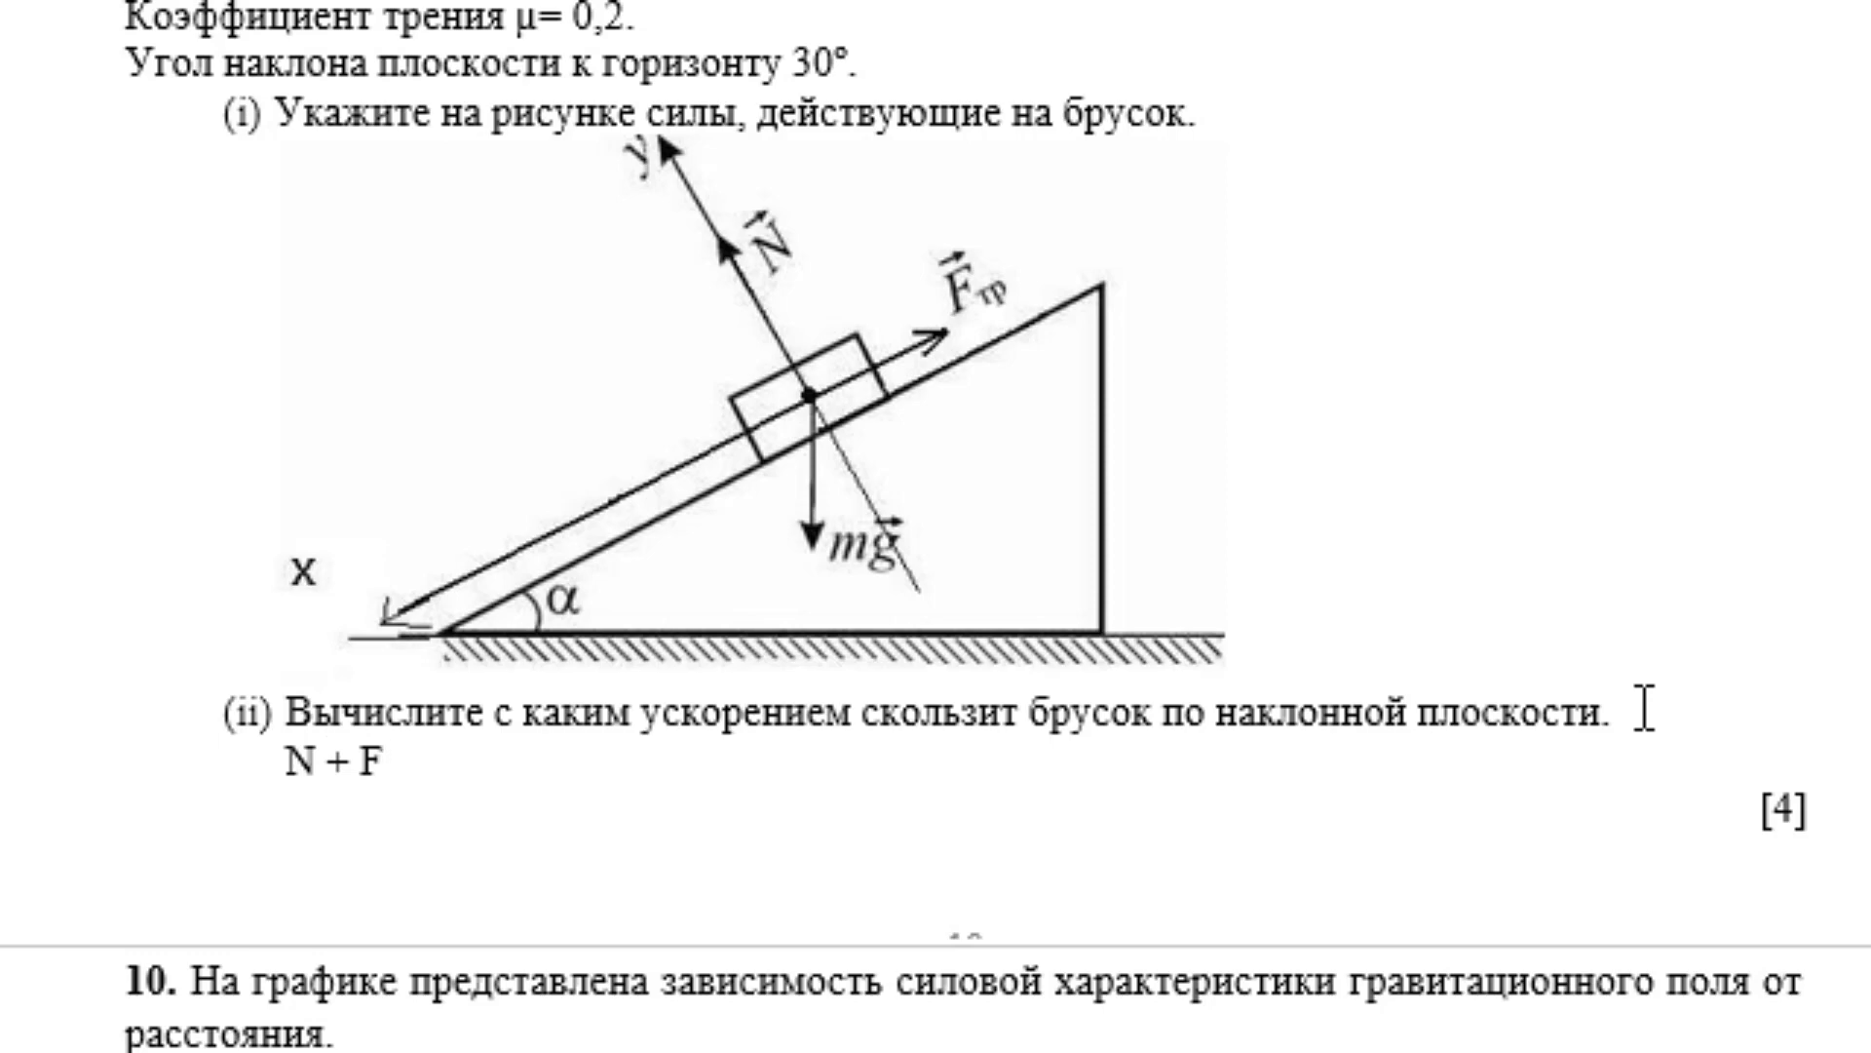
{"action": "type", "text": "тр"}
{"action": "type", "text": " + "}
{"action": "type", "text": "m"}
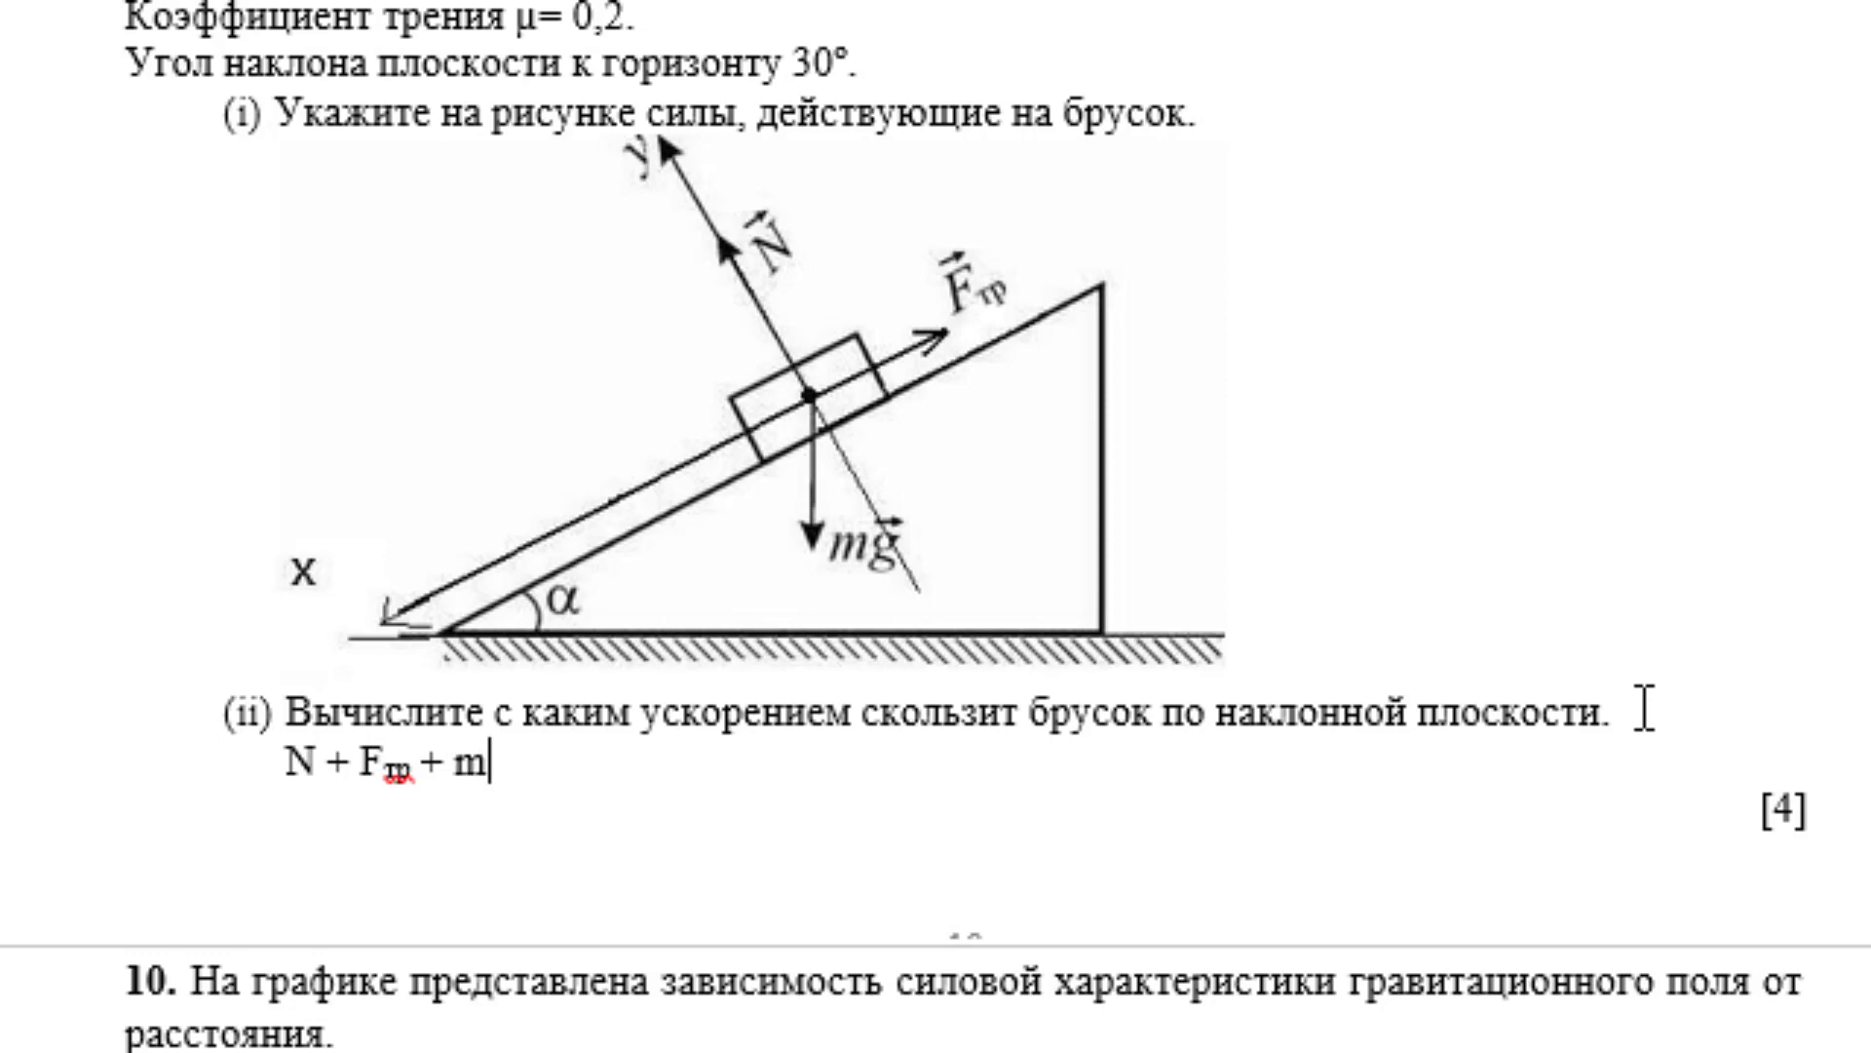
{"action": "type", "text": "g"}
{"action": "type", "text": "=m"}
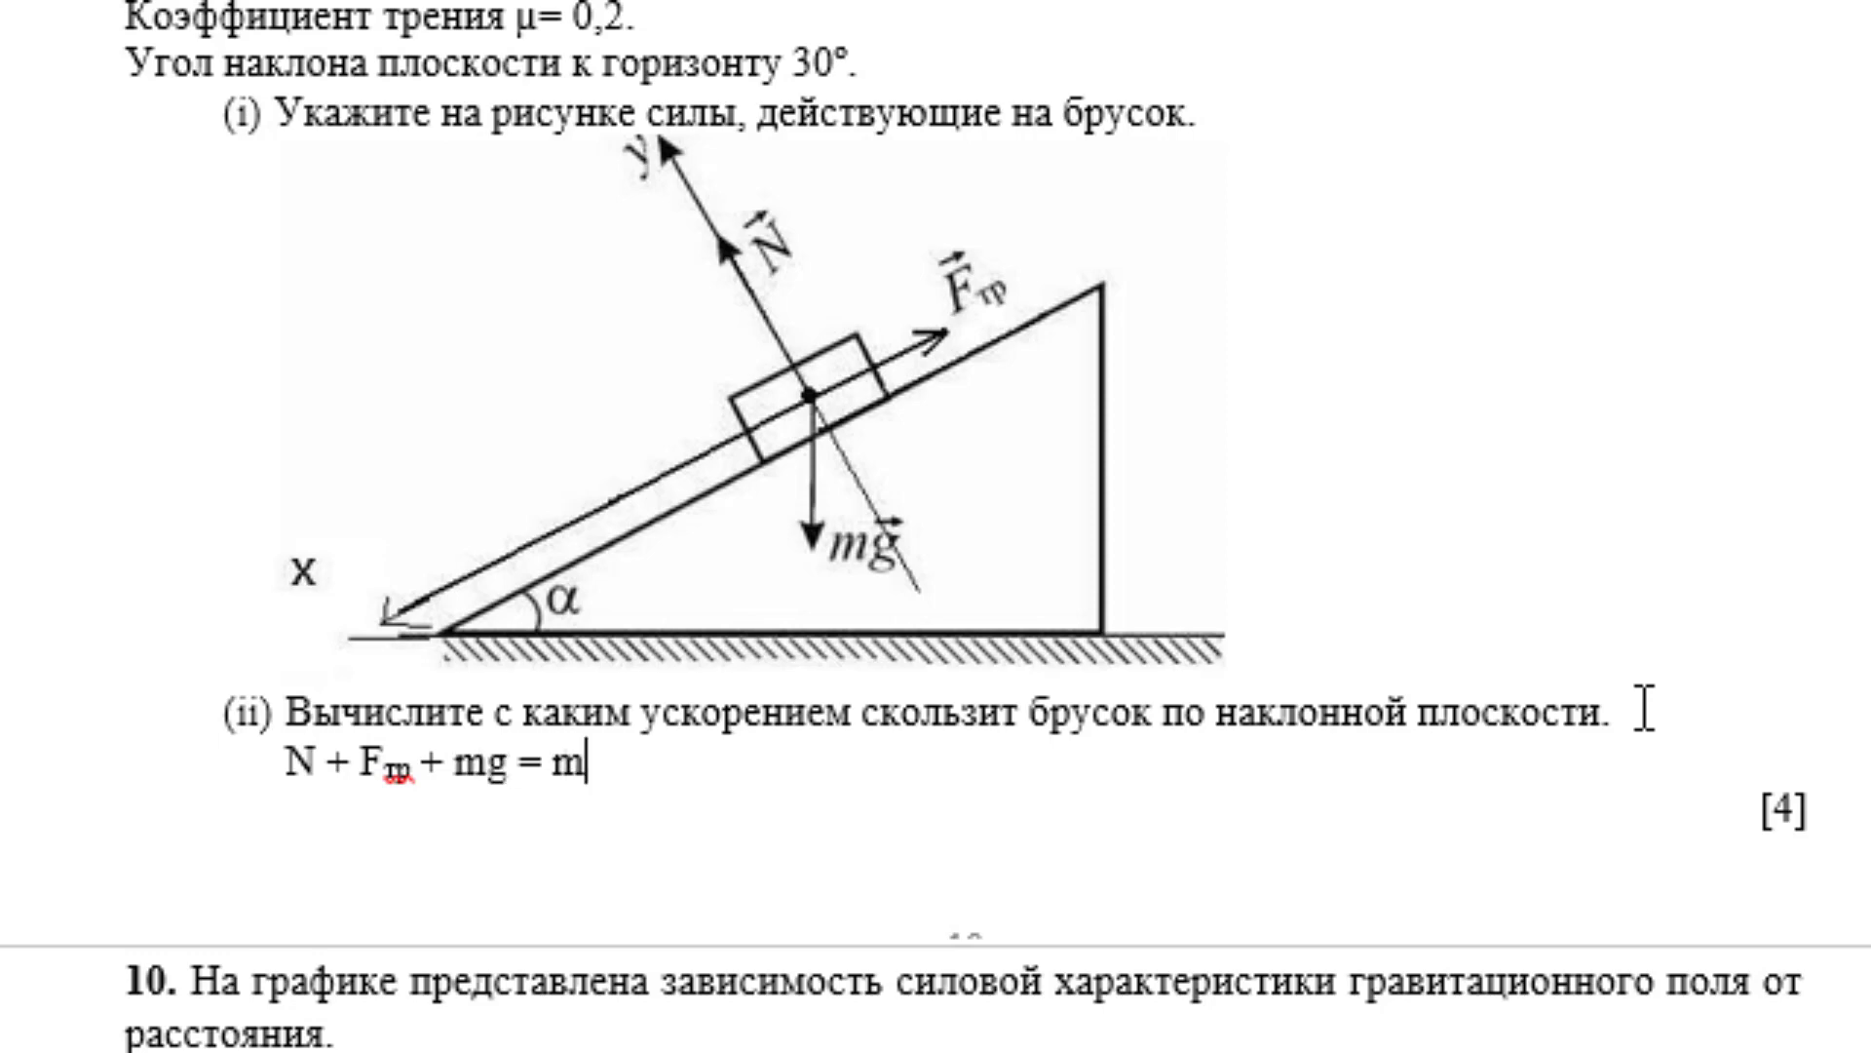
{"action": "type", "text": "a"}
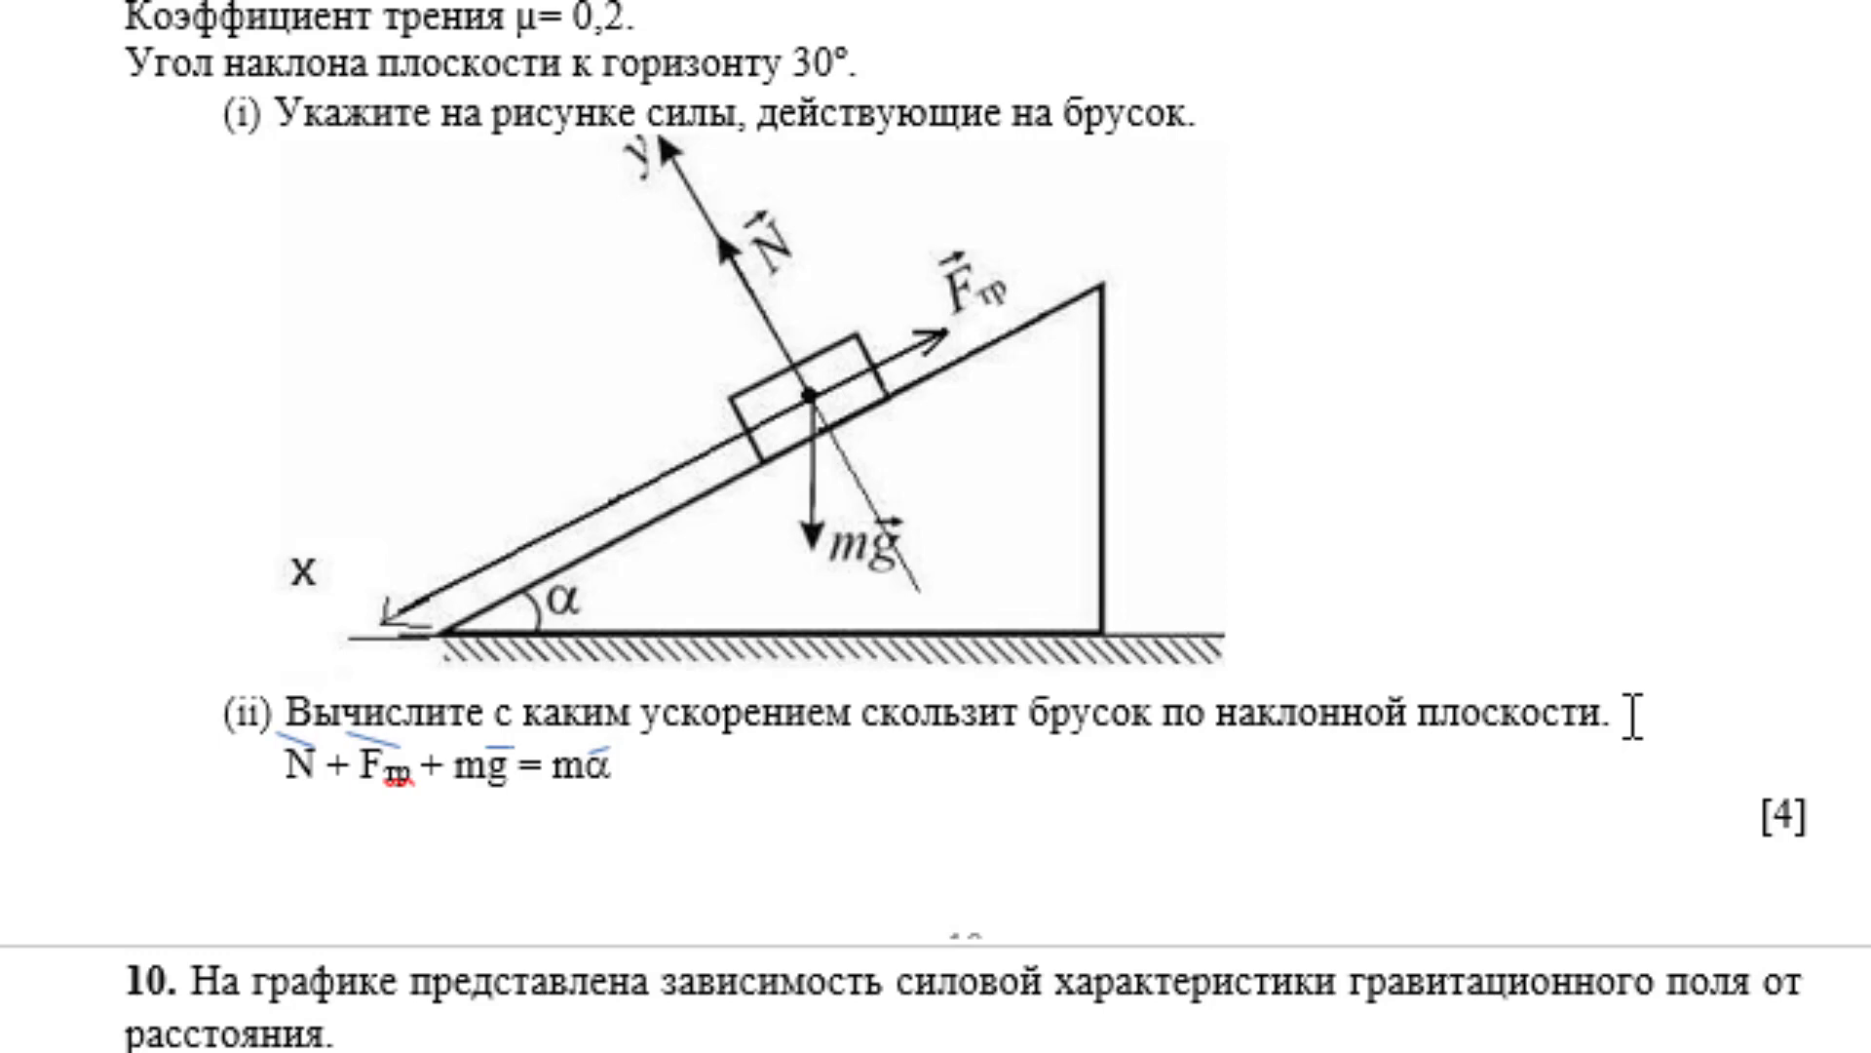
{"action": "scroll", "coordinate": [1634, 723], "scroll_direction": "down", "scroll_amount": 2}
{"action": "scroll", "coordinate": [1634, 718], "scroll_direction": "down", "scroll_amount": 1}
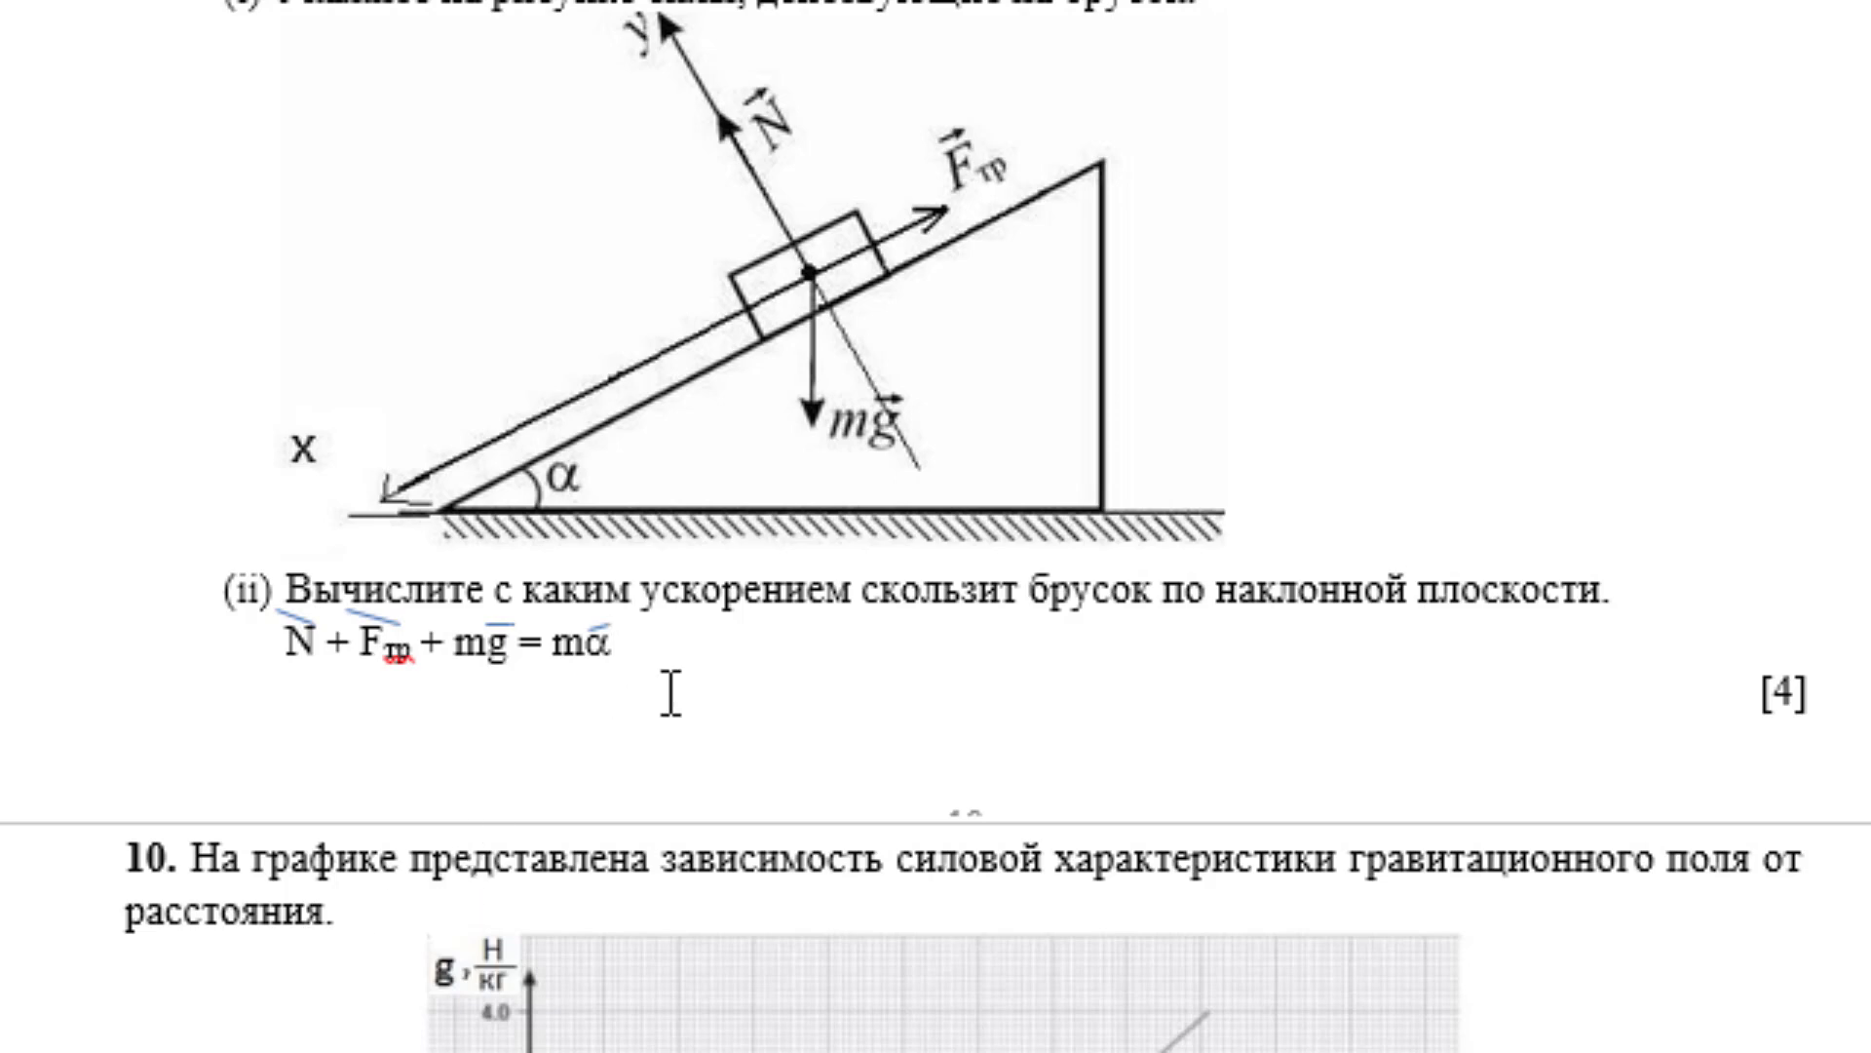
- Add the x-axis equation -Fтр + mgsinα = 0, using the Symbol font for α
{"action": "key", "text": "Return"}
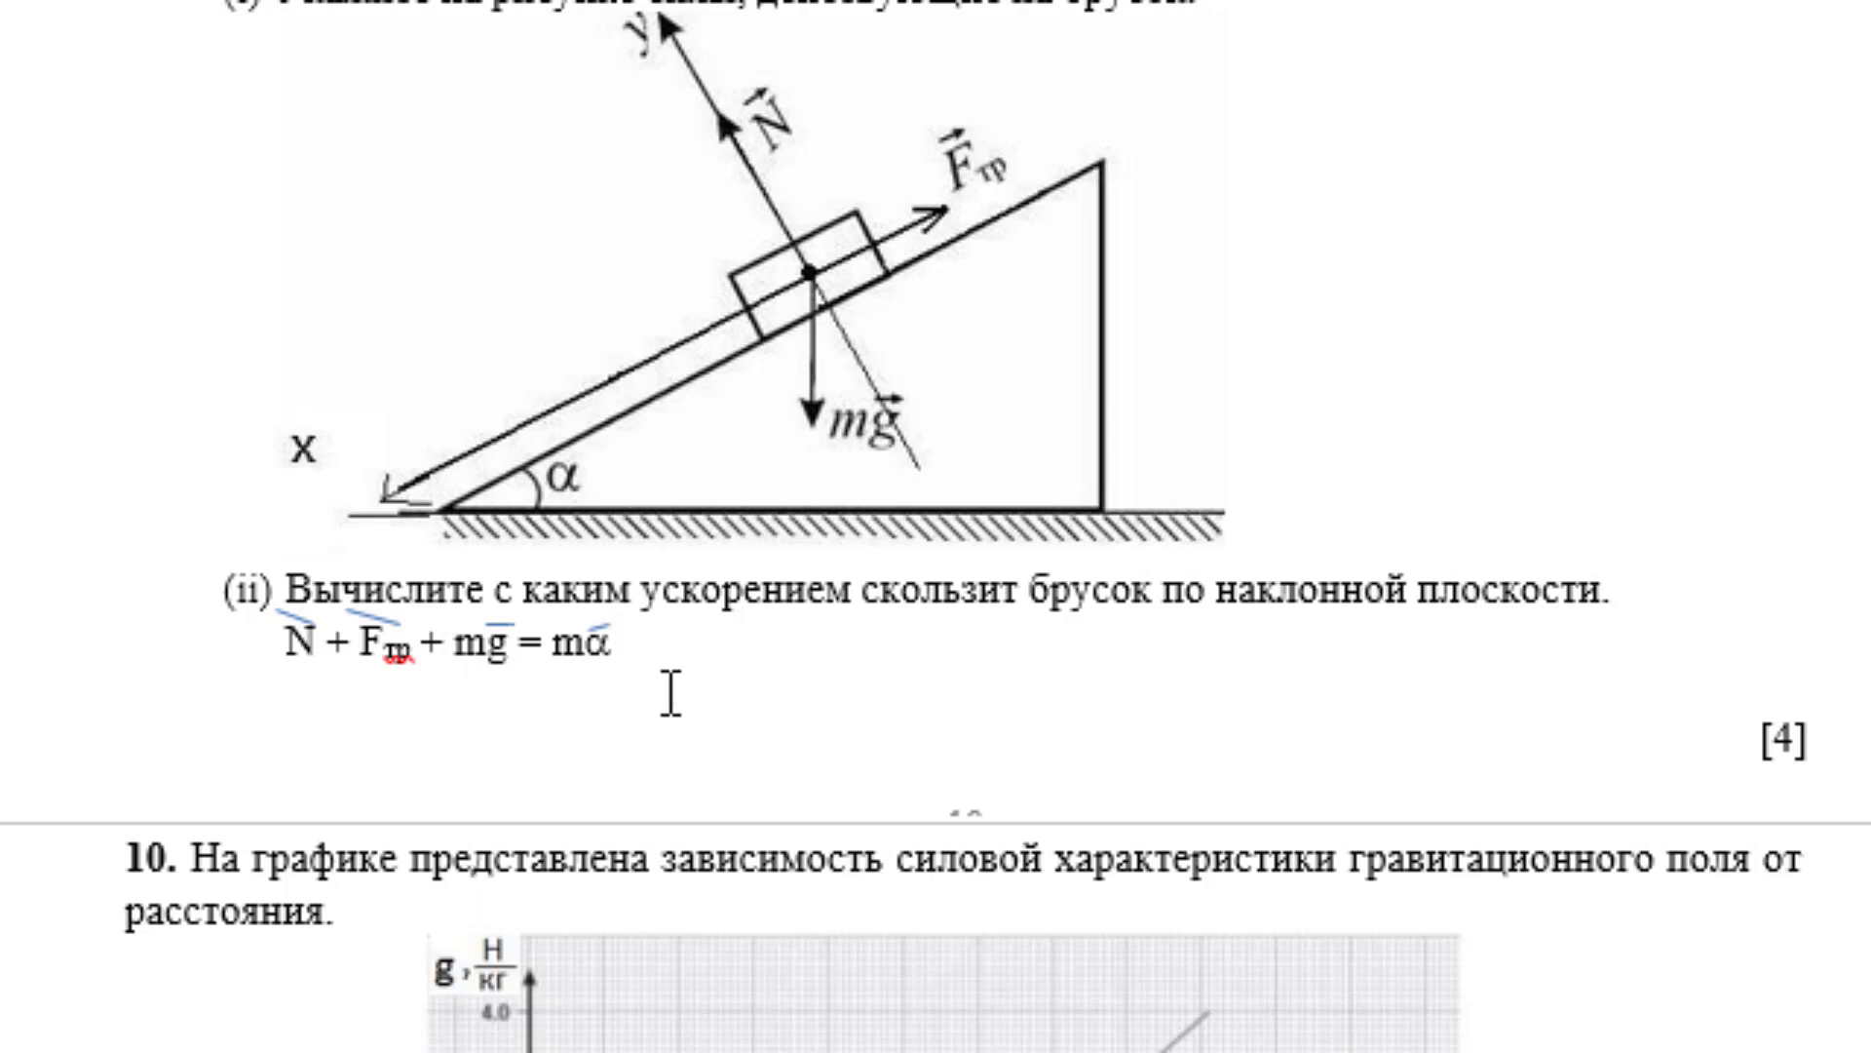
{"action": "type", "text": "-"}
{"action": "type", "text": "F"}
{"action": "type", "text": "тр"}
{"action": "type", "text": " + "}
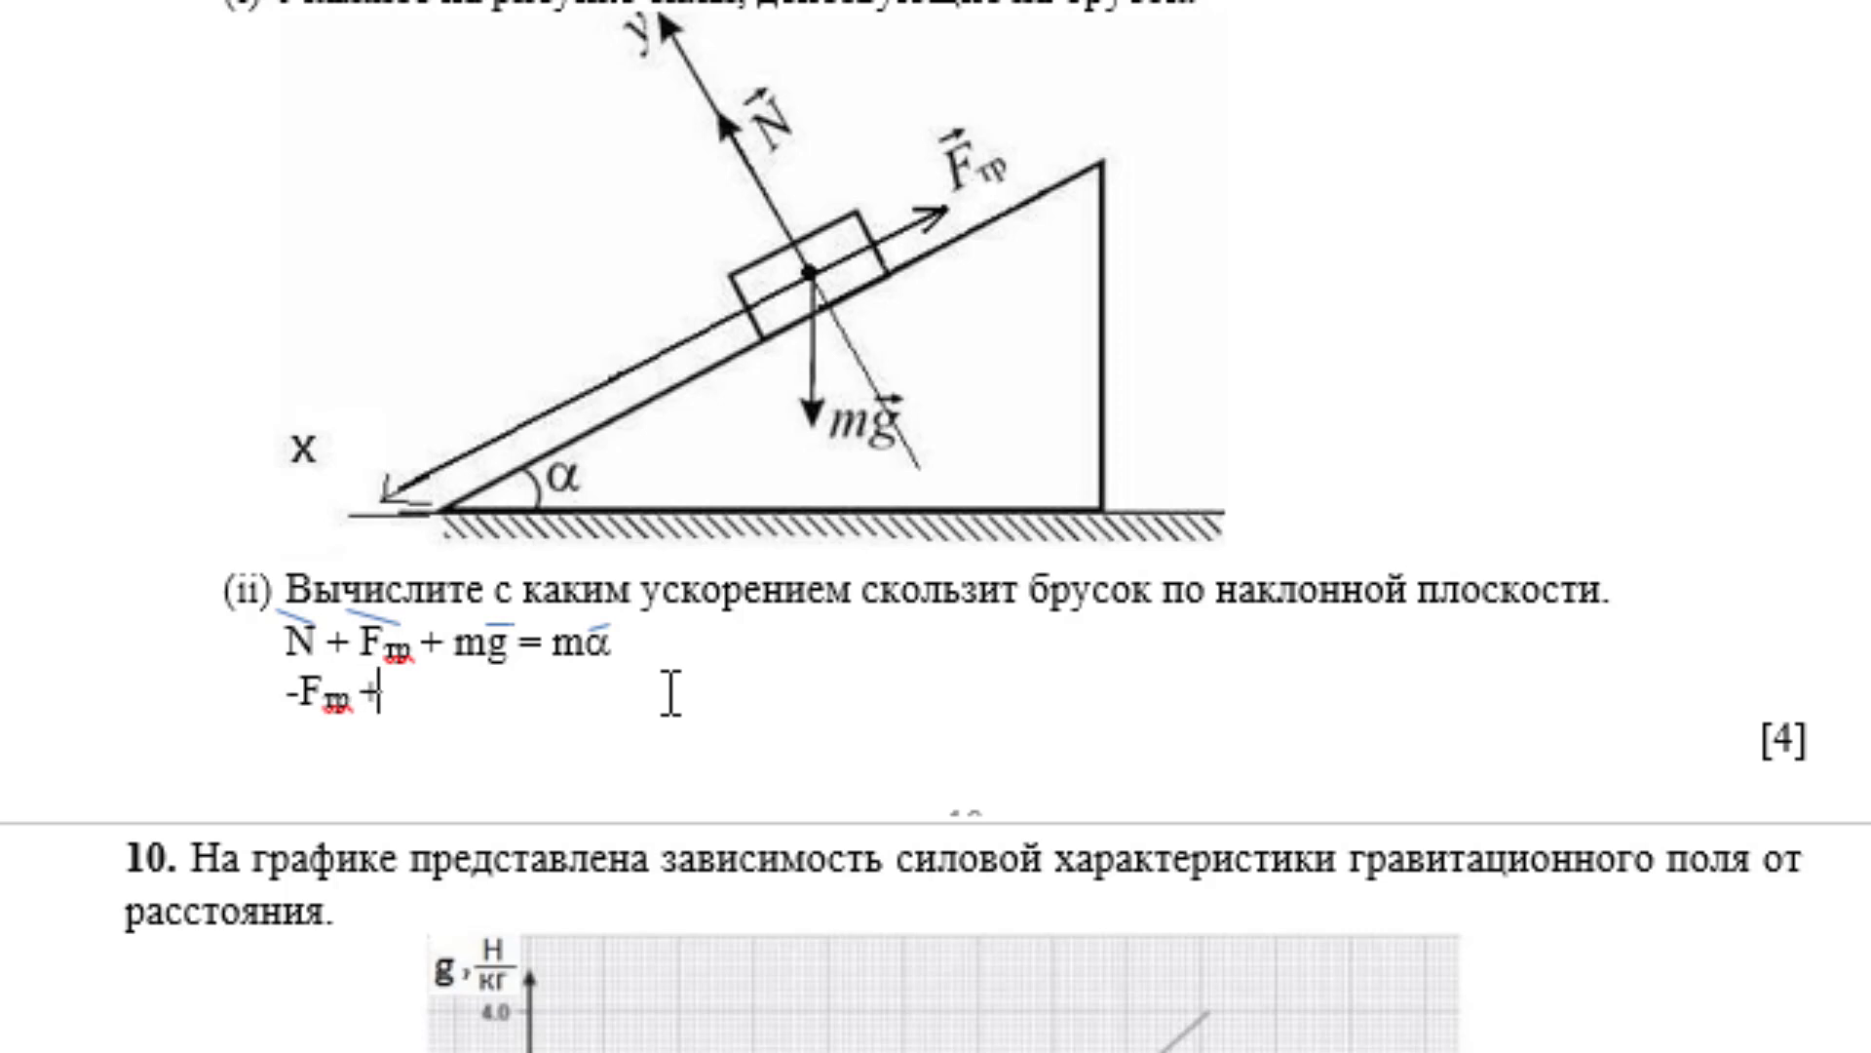
{"action": "type", "text": "mg"}
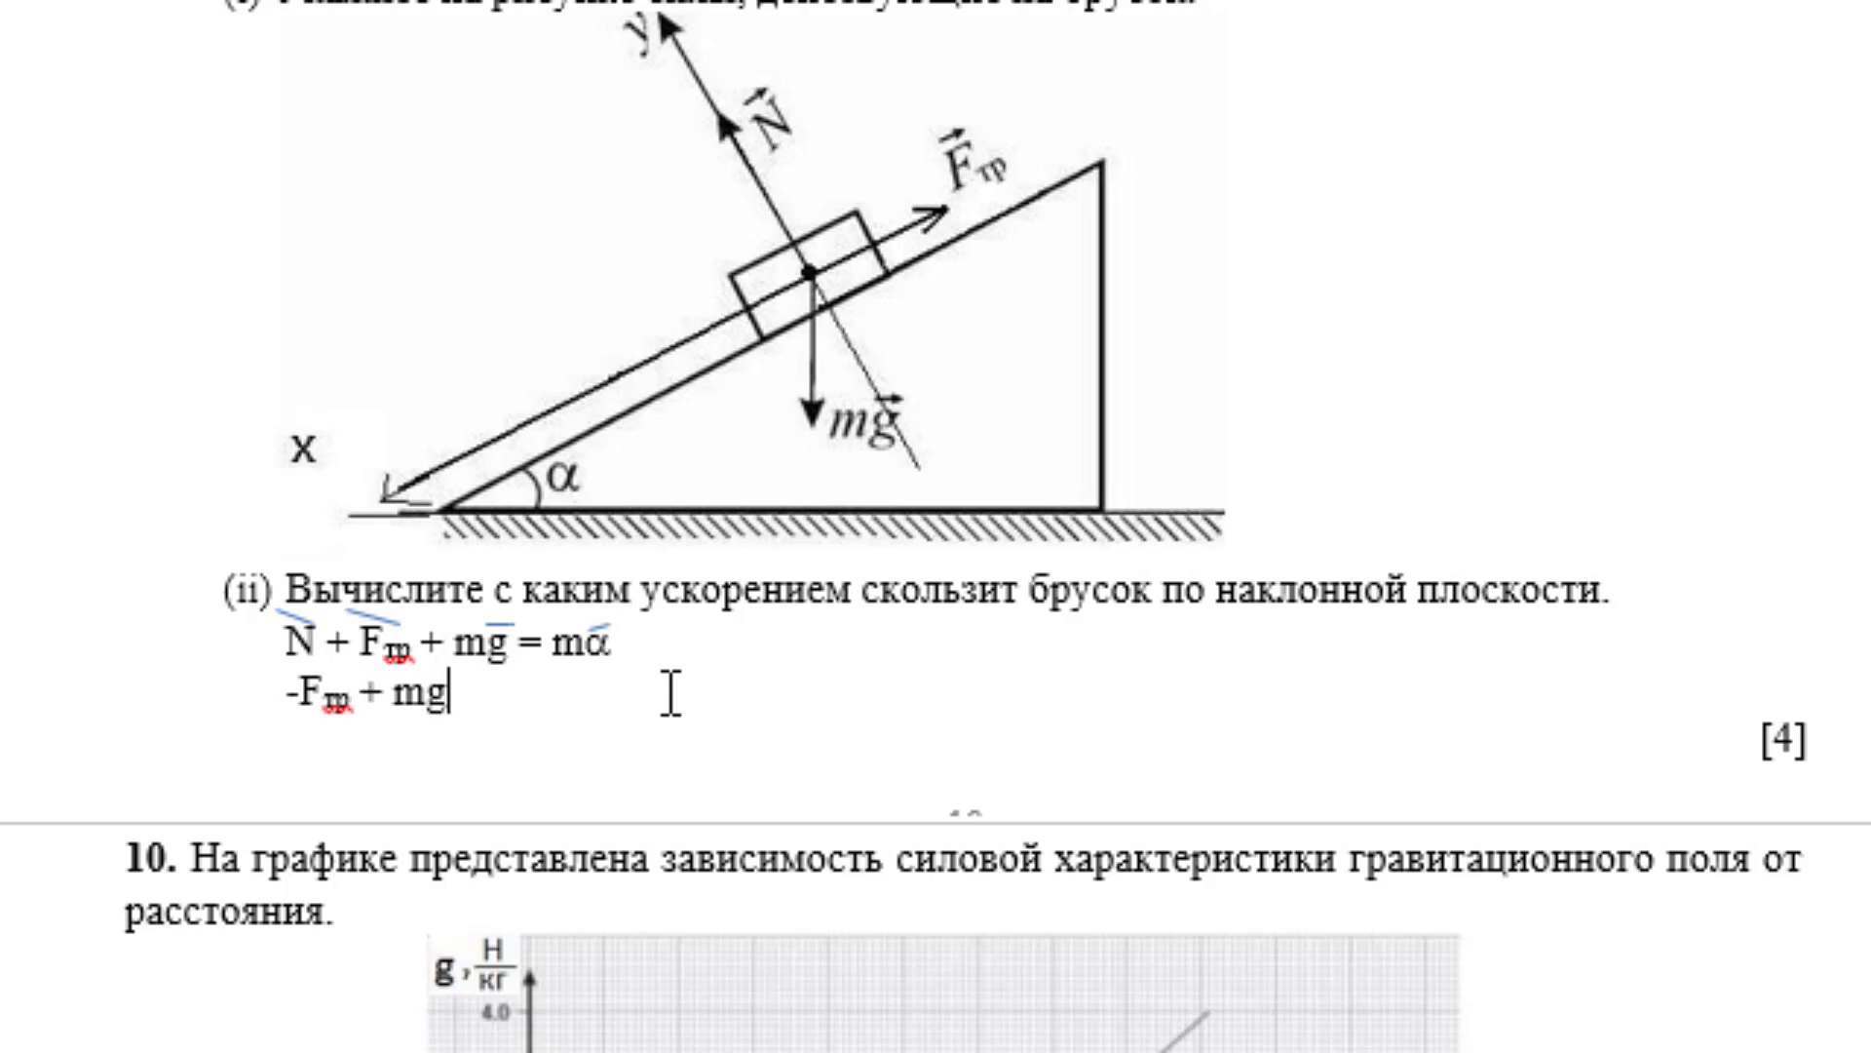
{"action": "type", "text": "si"}
{"action": "type", "text": "na"}
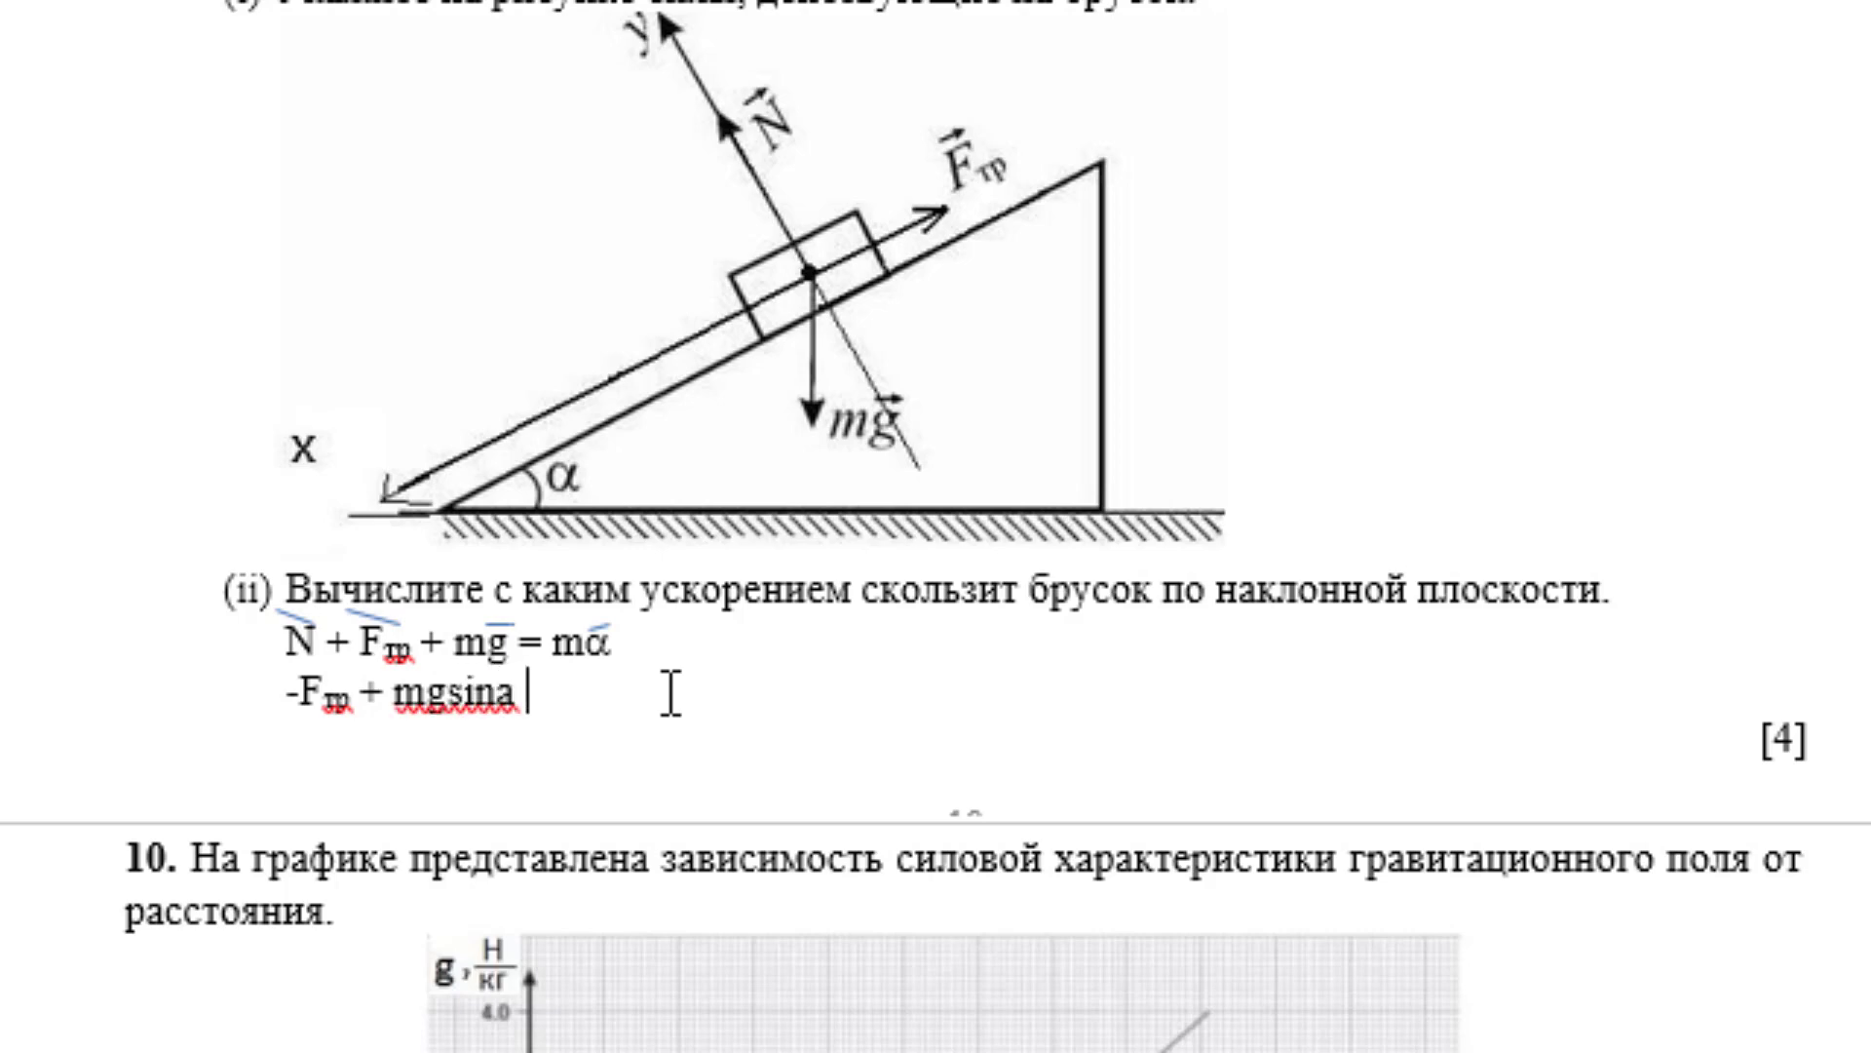
{"action": "type", "text": "= 0"}
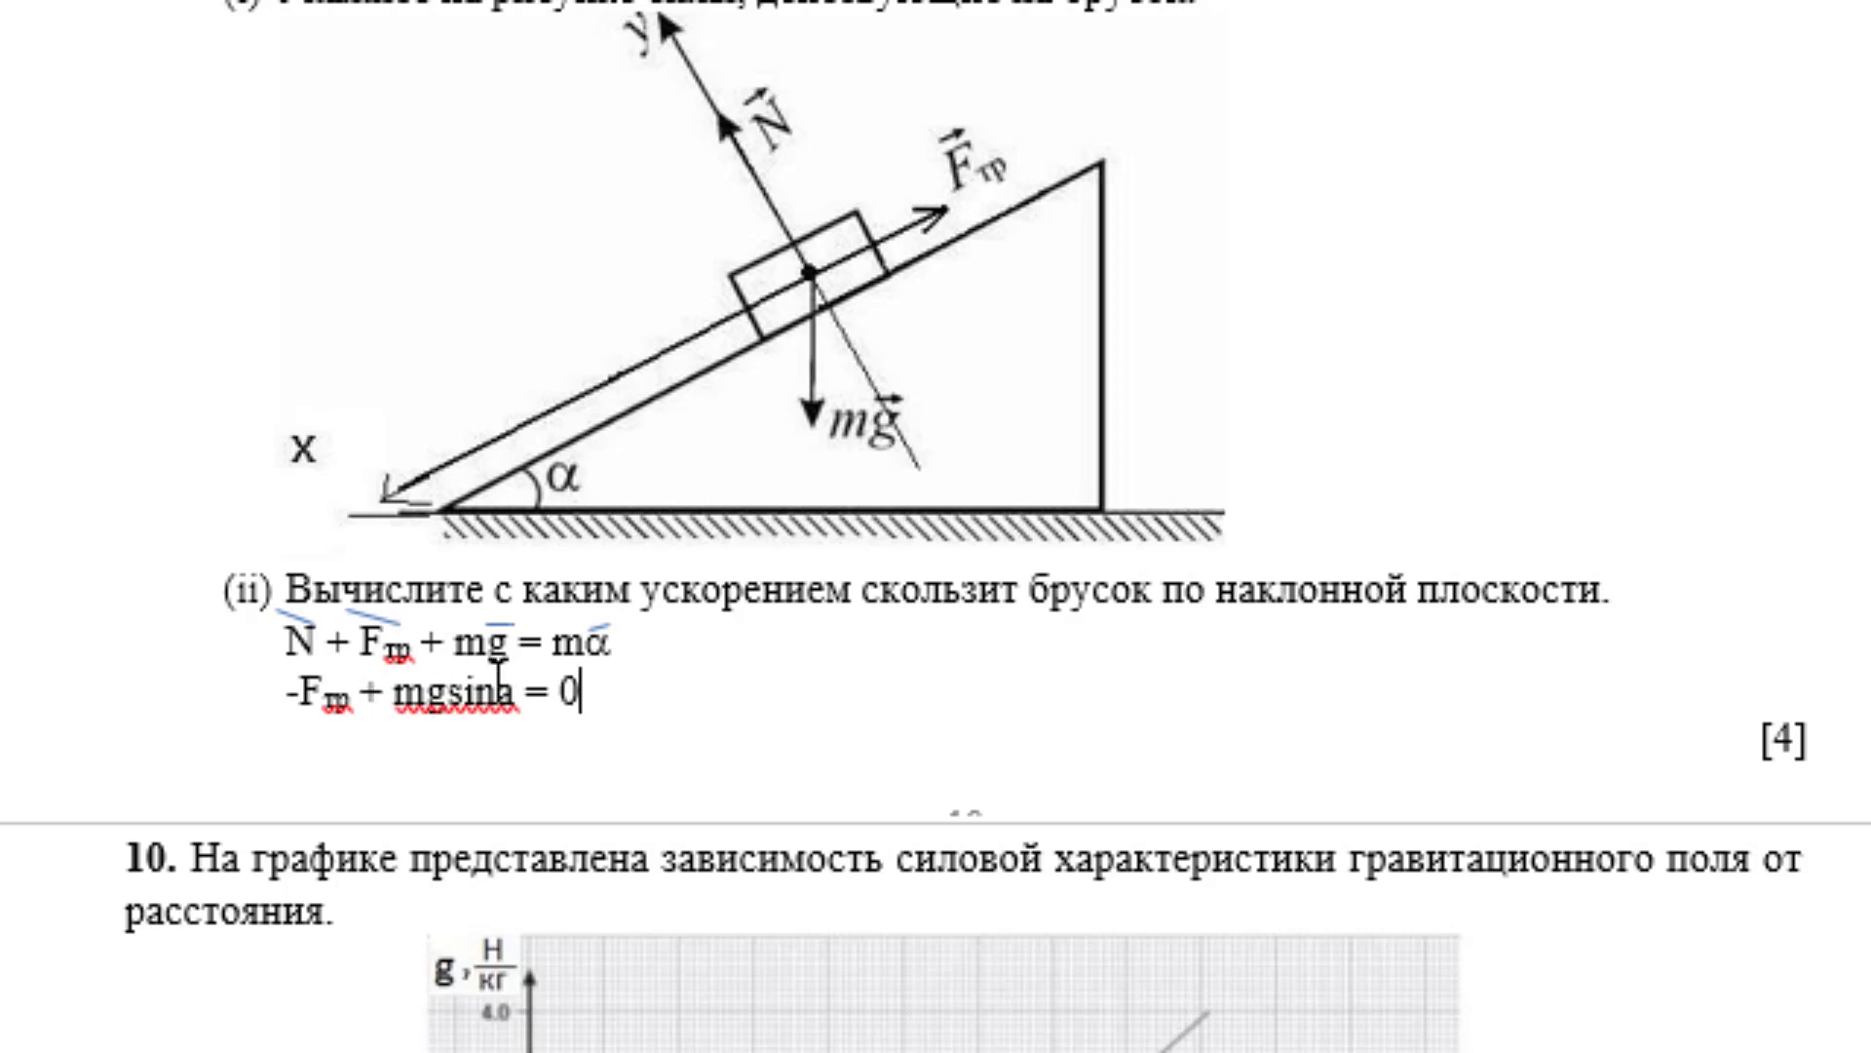
{"action": "left_click_drag", "start_coordinate": [500, 692], "coordinate": [515, 693]}
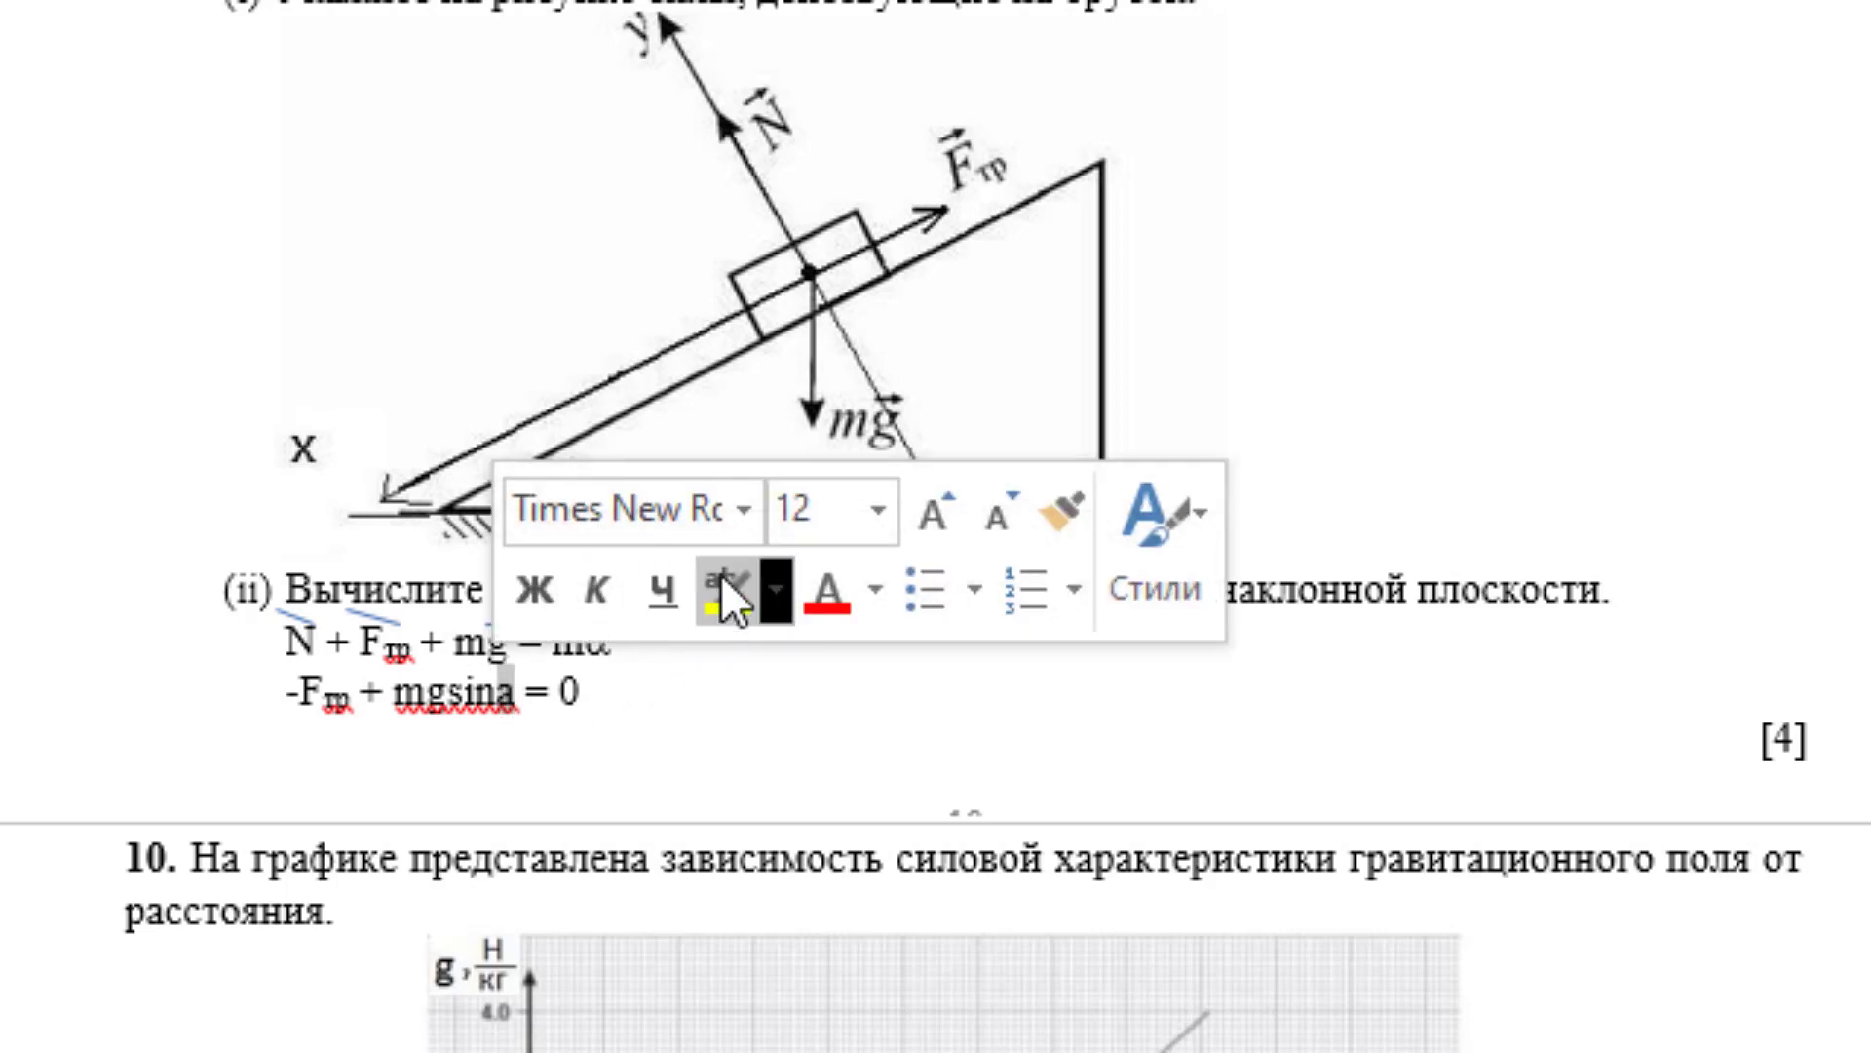
{"action": "left_click", "coordinate": [744, 508]}
{"action": "left_click", "coordinate": [675, 841]}
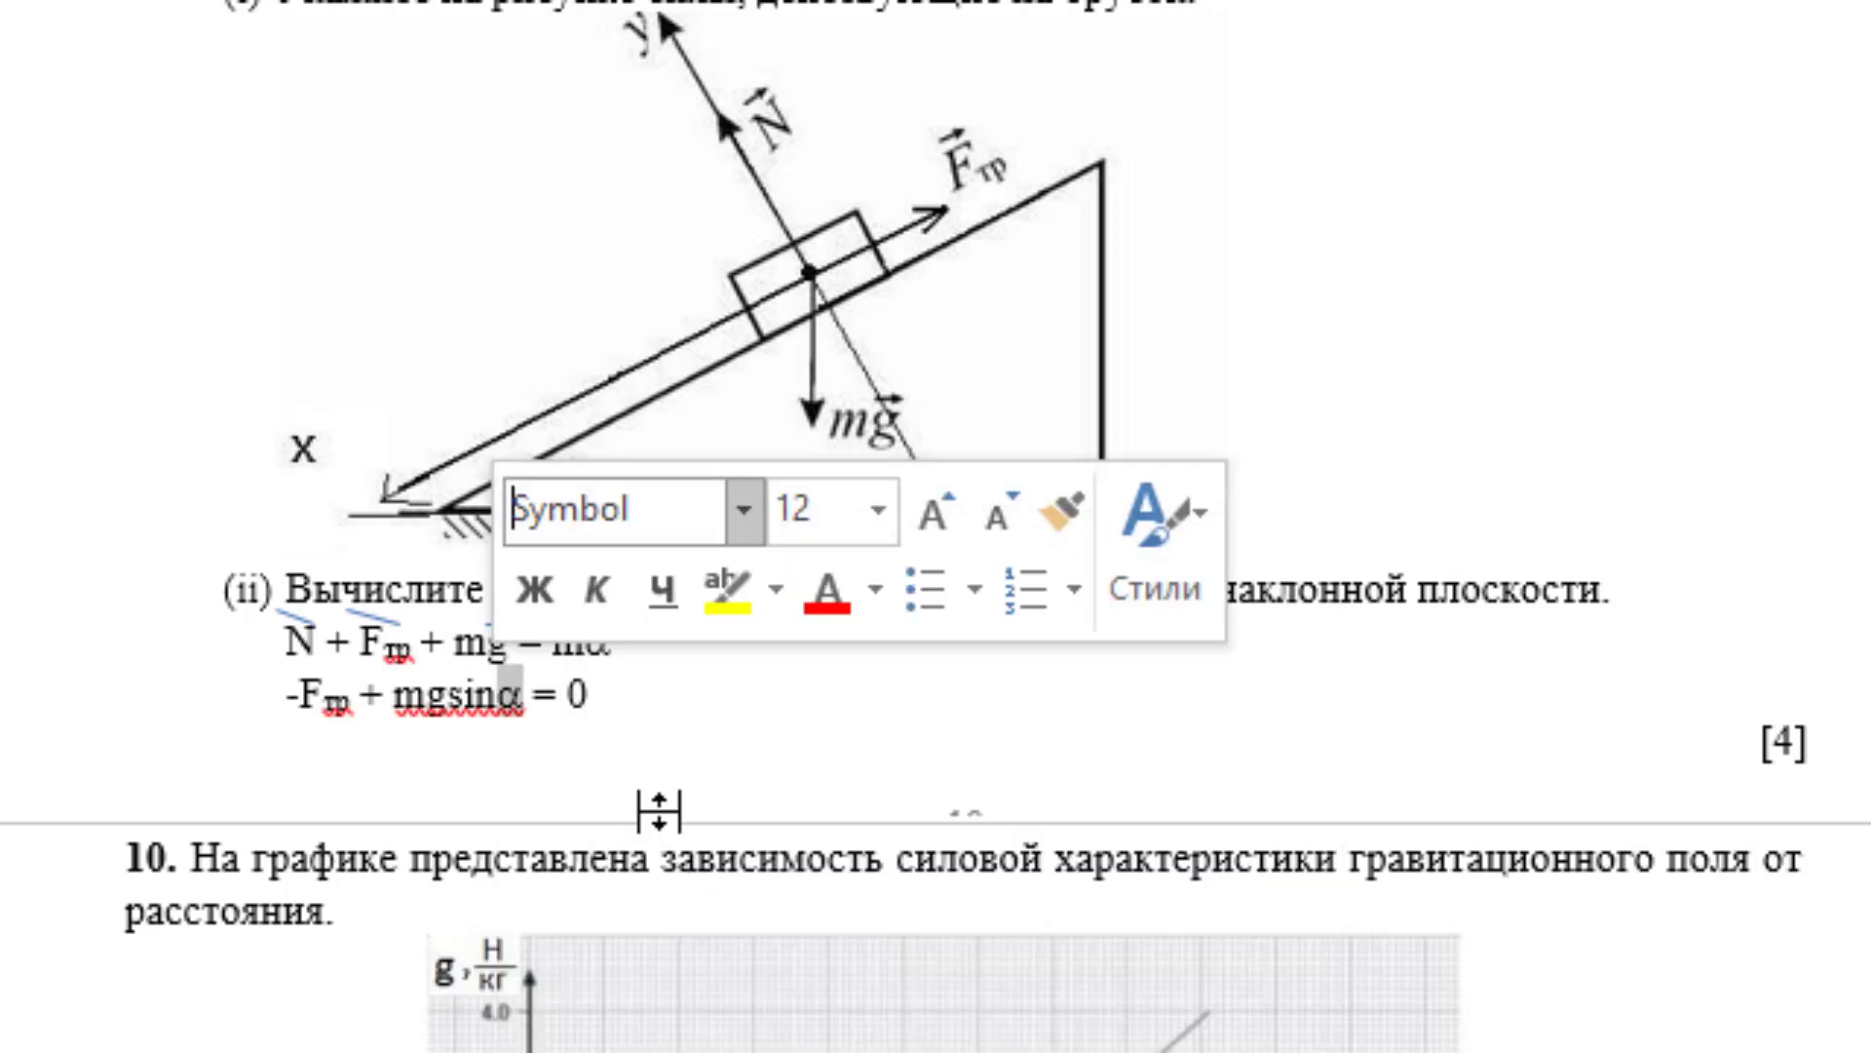
{"action": "left_click", "coordinate": [662, 715]}
- Add the y-axis equation ending mgcosa = 0 and adjust the x-axis line's ending
{"action": "key", "text": "Return"}
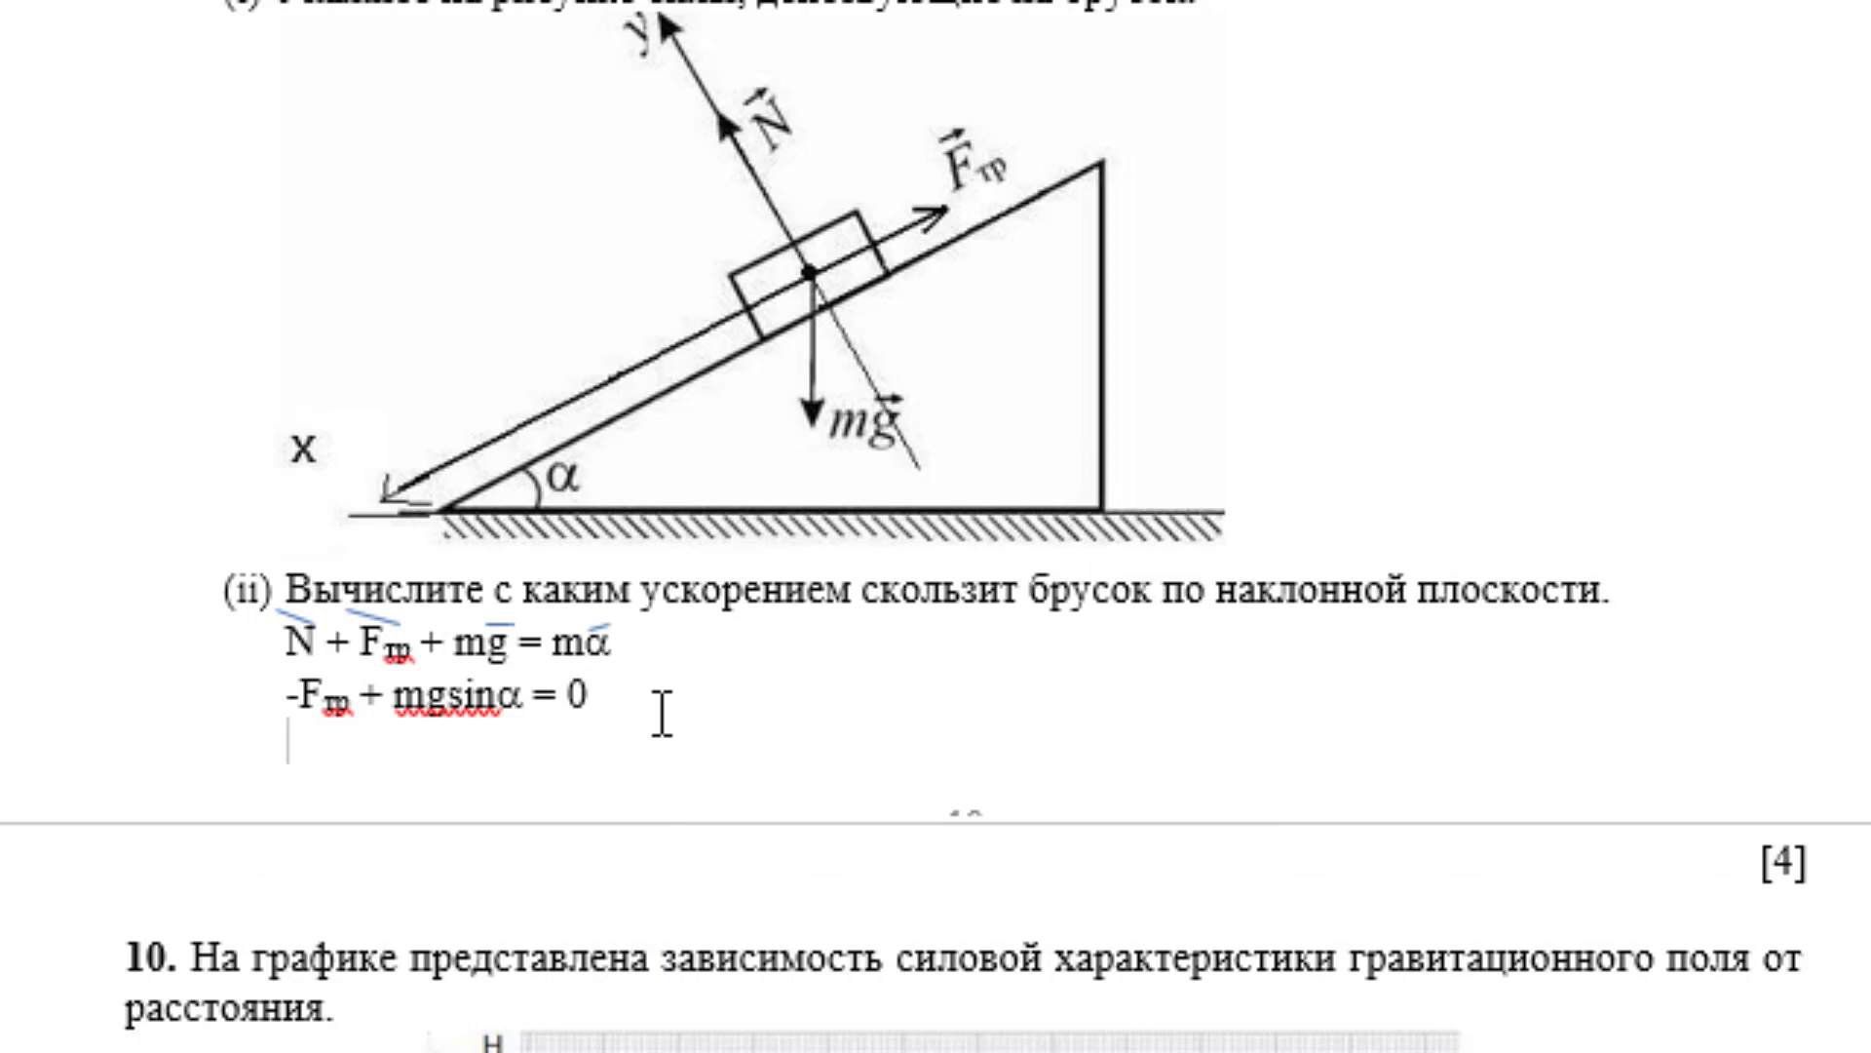
{"action": "type", "text": "n "}
{"action": "type", "text": "- "}
{"action": "type", "text": "mgcos"}
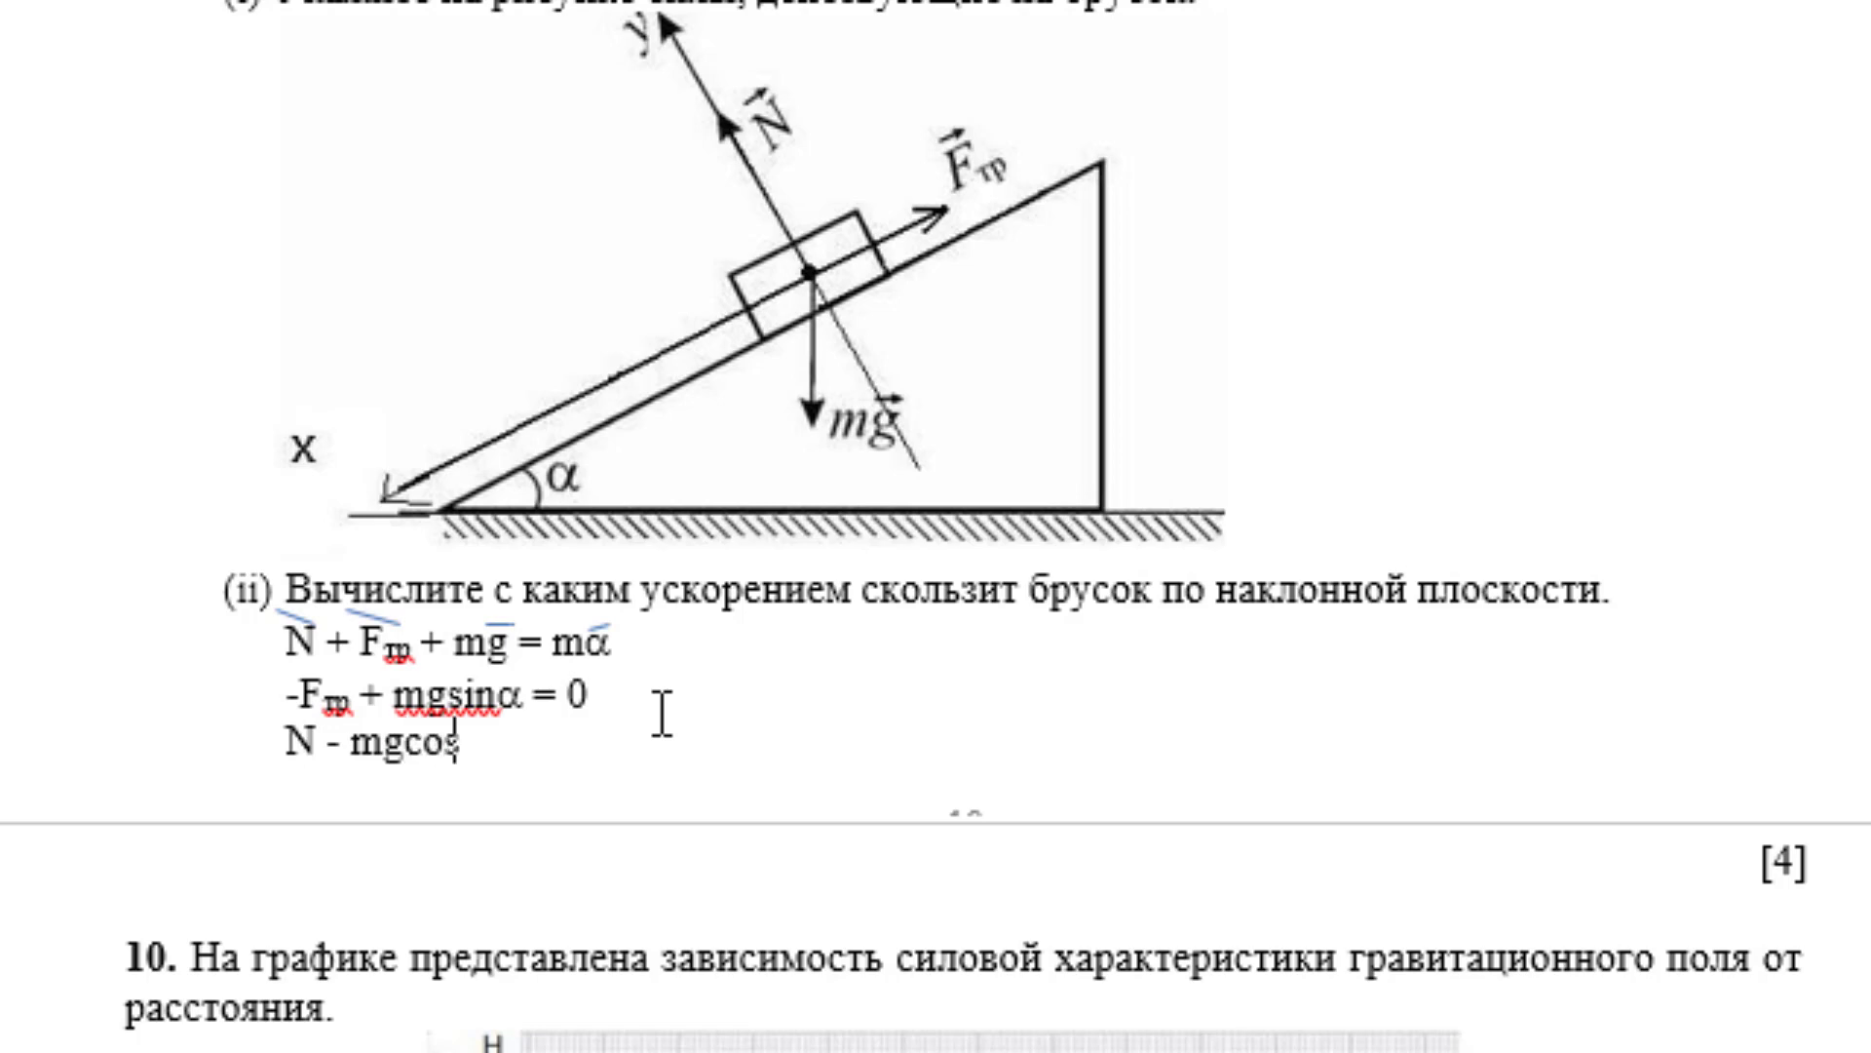
{"action": "type", "text": "a"}
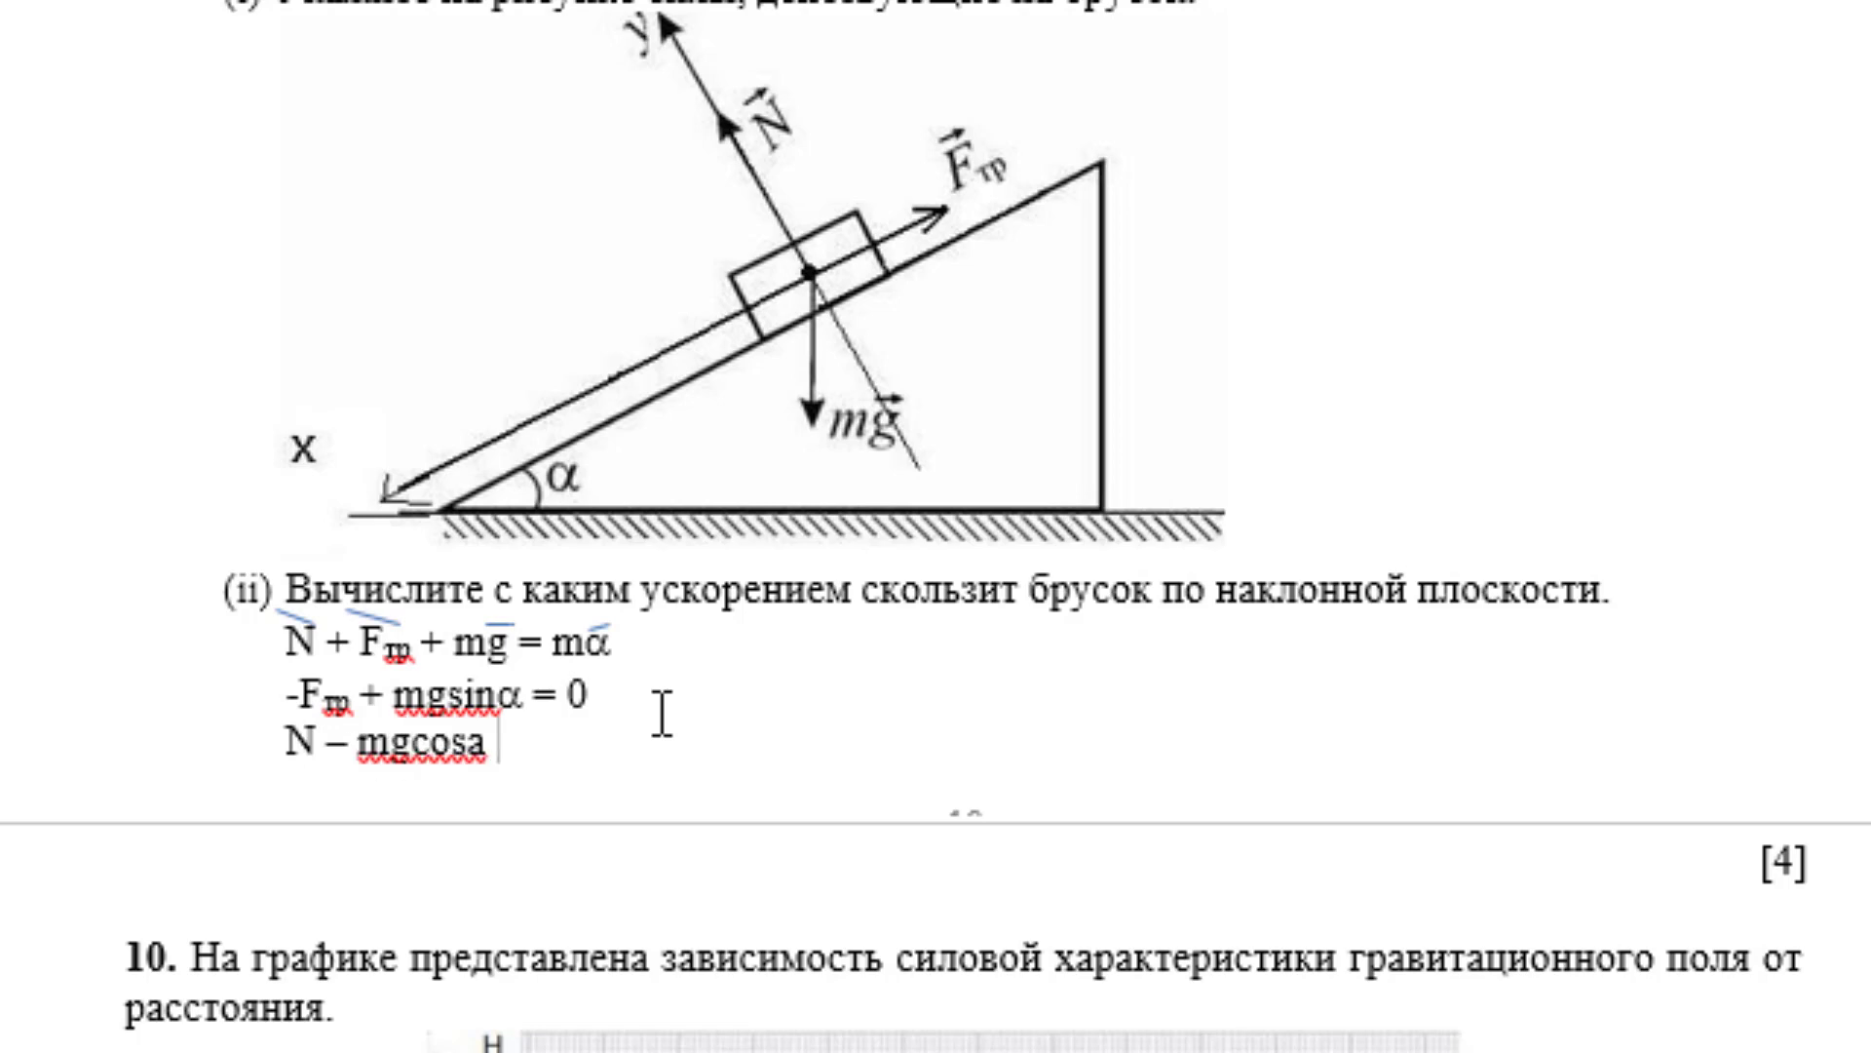
{"action": "left_click", "coordinate": [586, 694]}
{"action": "key", "text": "BackSpace"}
{"action": "type", "text": "mgcosa "}
{"action": "type", "text": "= 0"}
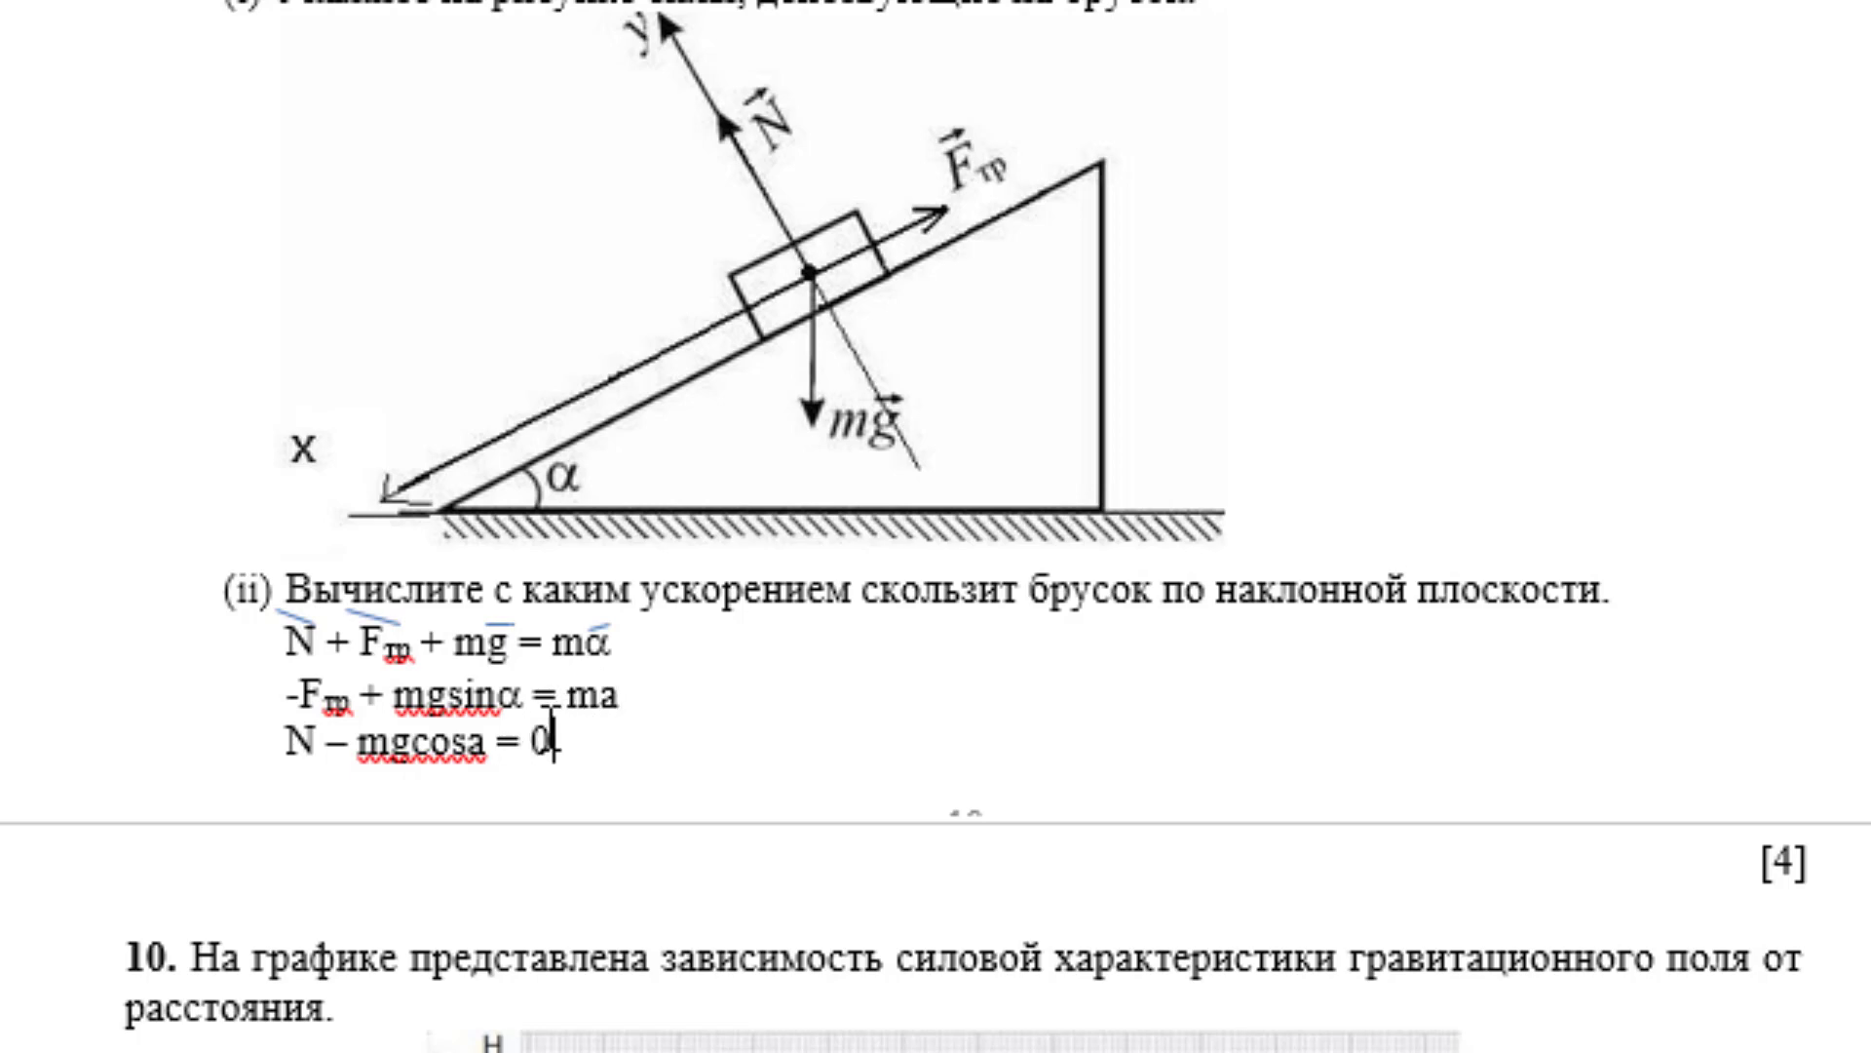
- Start a new line 'Fтр =' and switch the text after it to the Symbol font
{"action": "key", "text": "Return"}
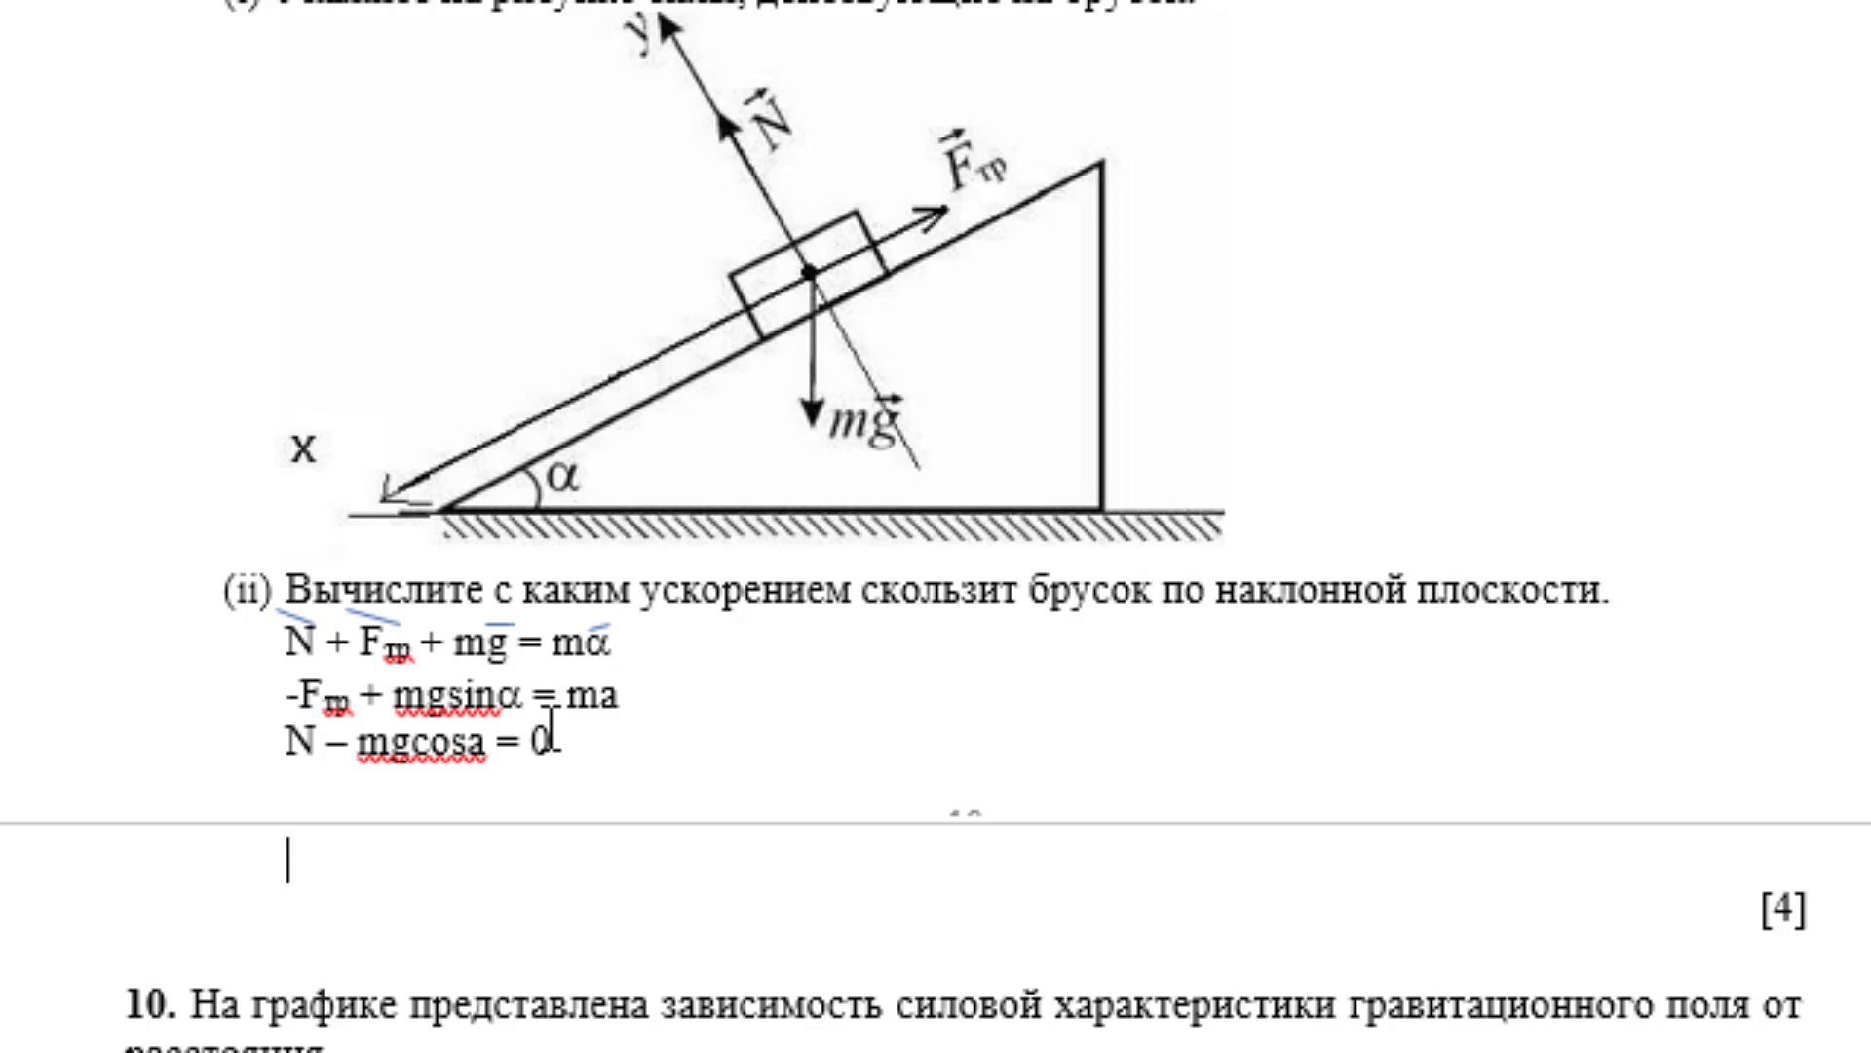
{"action": "type", "text": "F"}
{"action": "type", "text": "тр"}
{"action": "type", "text": "="}
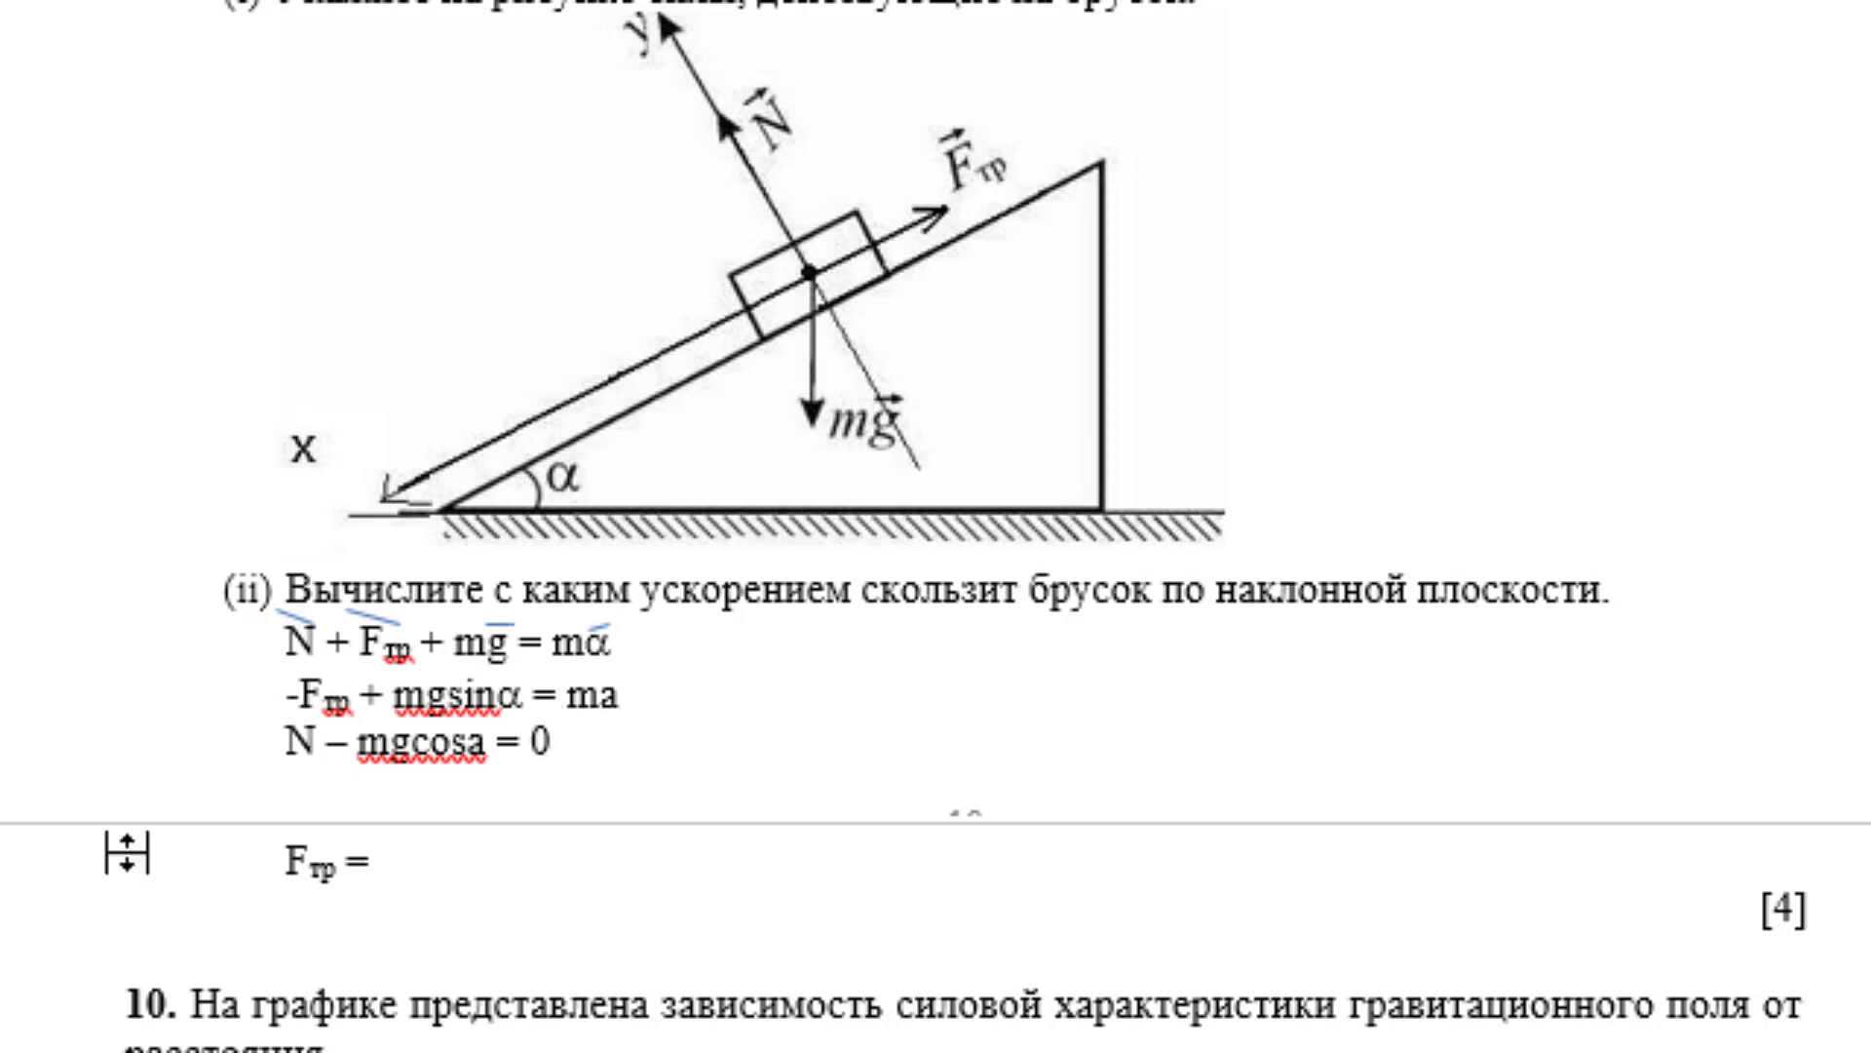
{"action": "double_click", "coordinate": [394, 856]}
{"action": "left_click", "coordinate": [645, 681]}
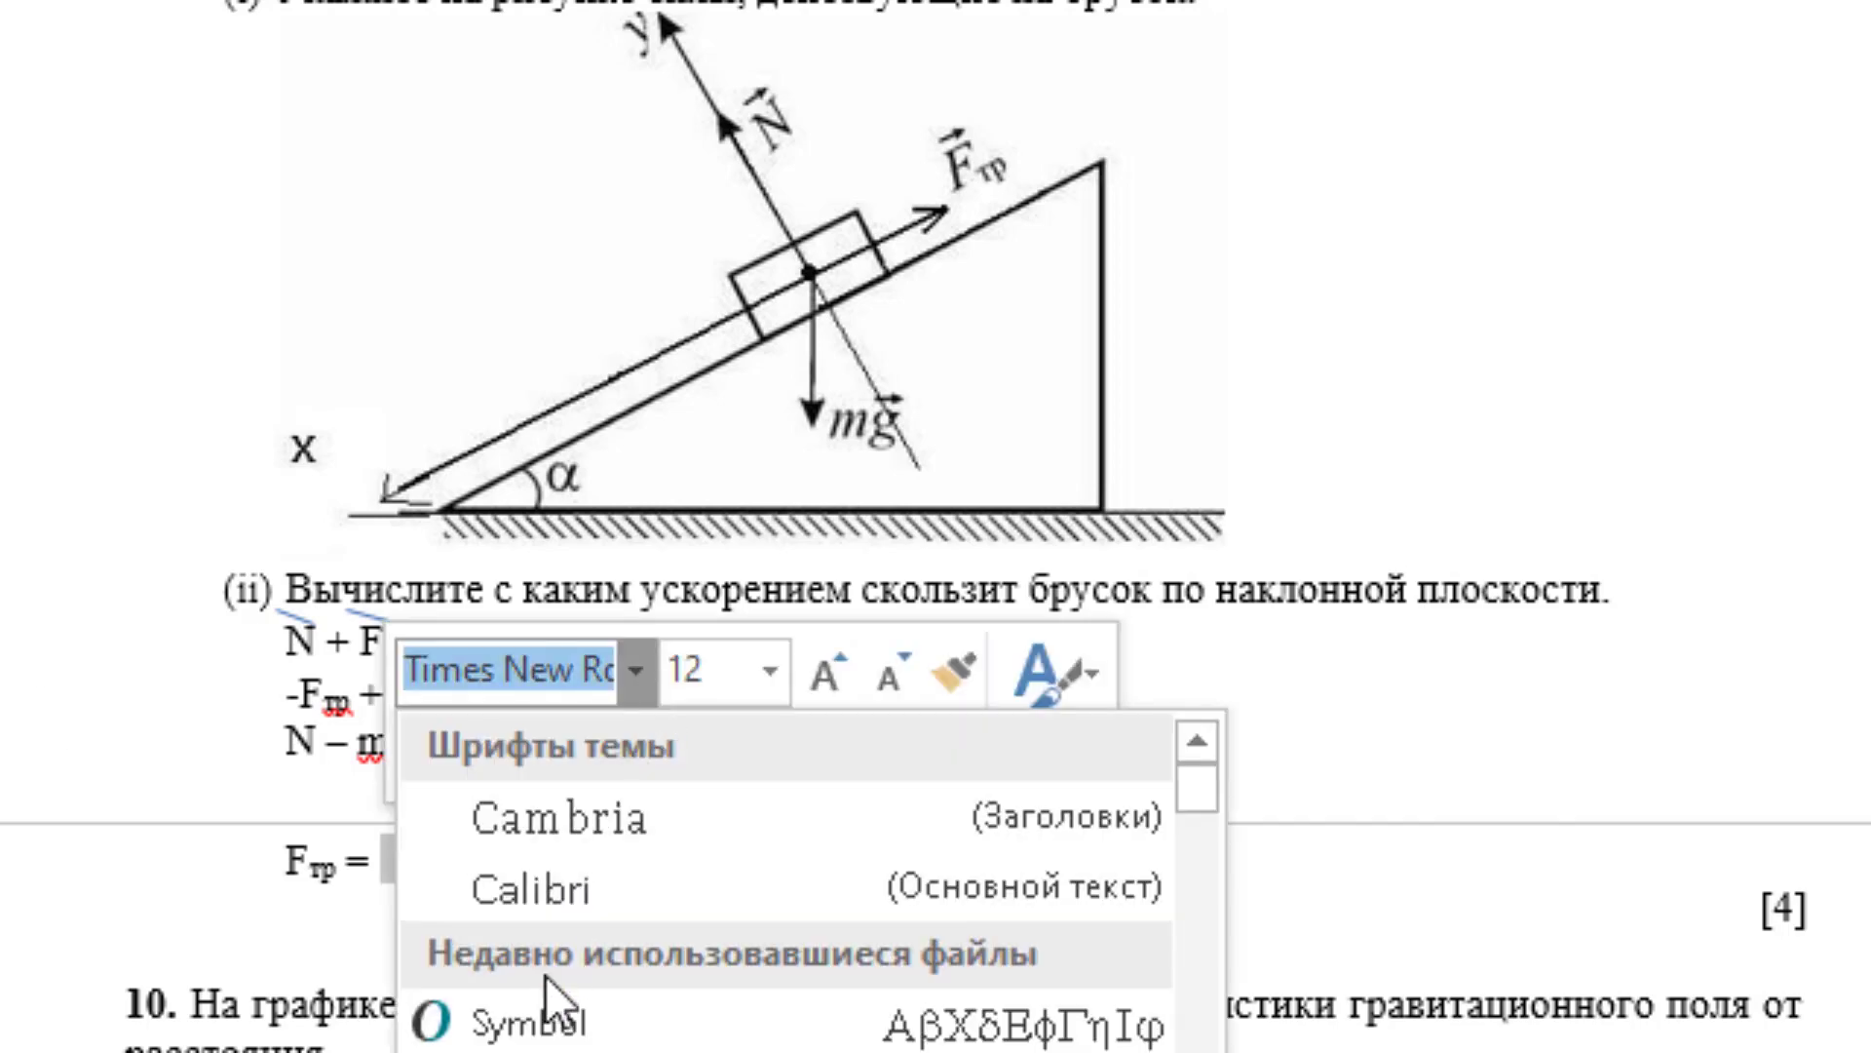
{"action": "left_click", "coordinate": [532, 1021]}
{"action": "left_click", "coordinate": [429, 881]}
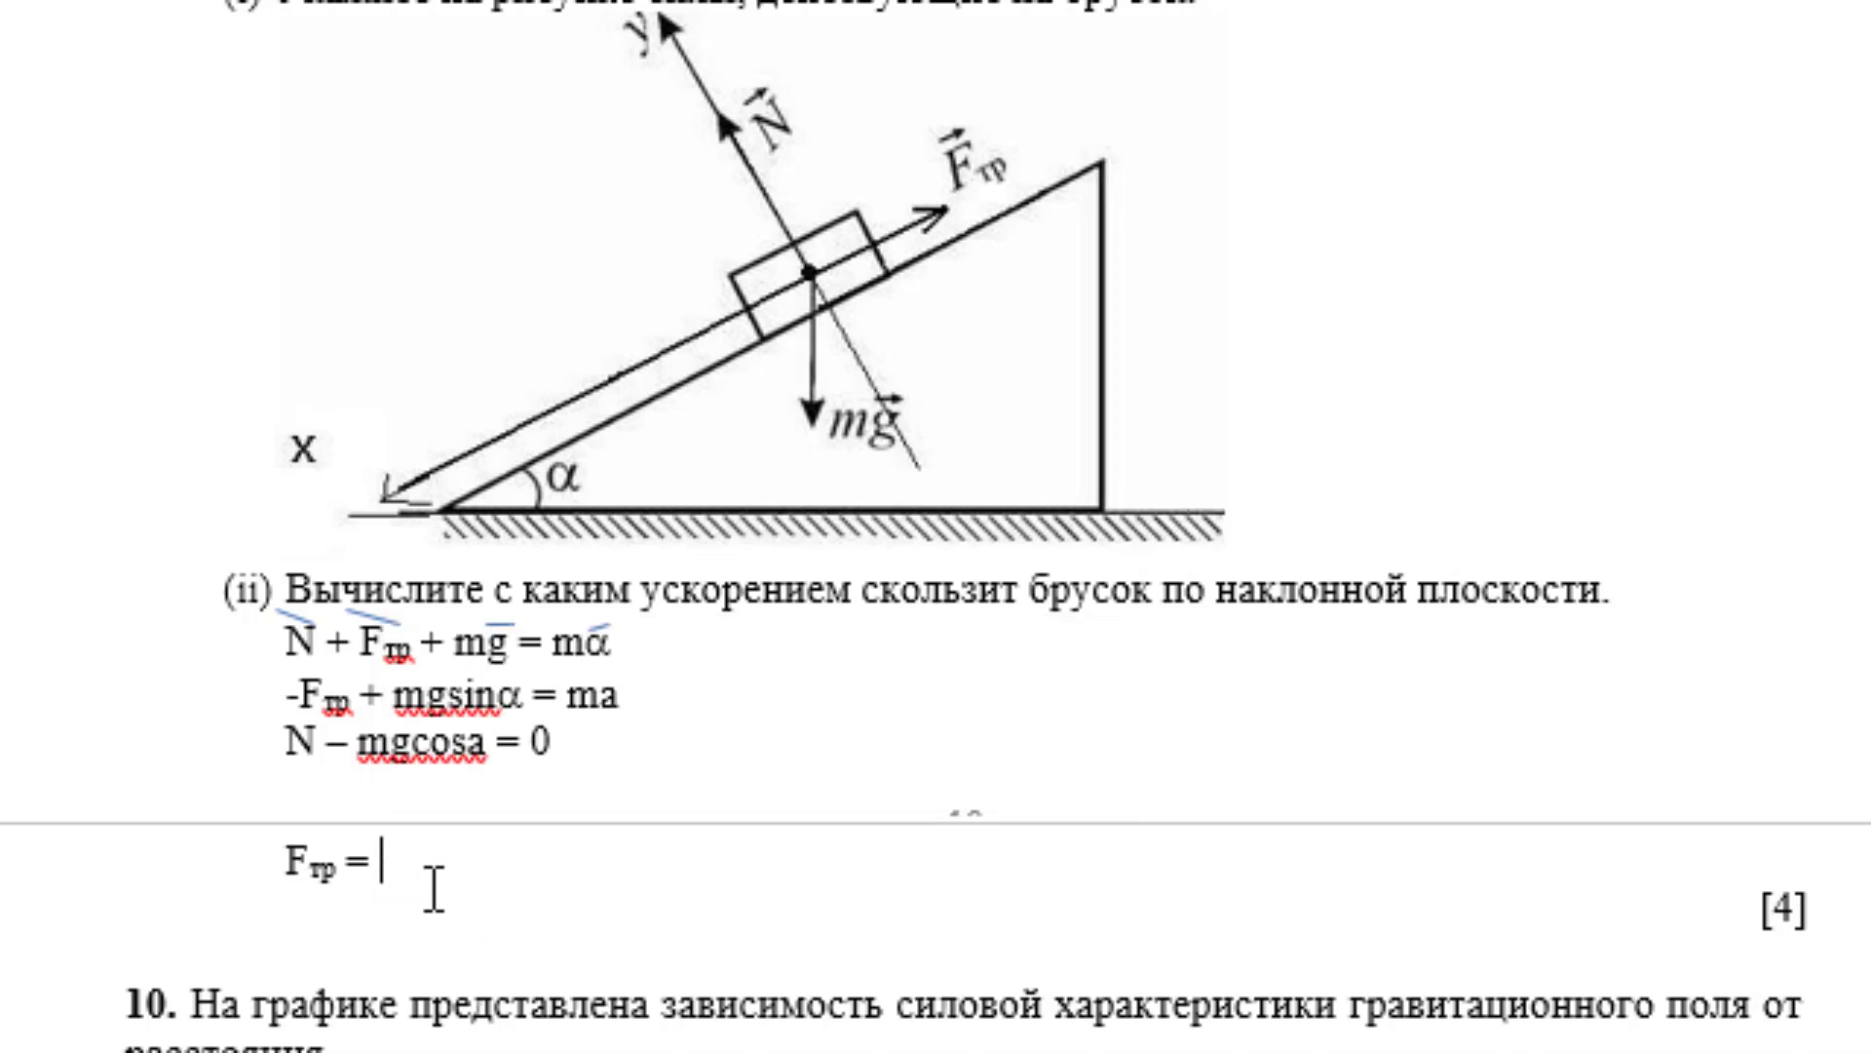
- Label g as y in question 10 and put the caret at the end of the acceleration line
{"action": "scroll", "coordinate": [433, 892], "scroll_direction": "down", "scroll_amount": 10}
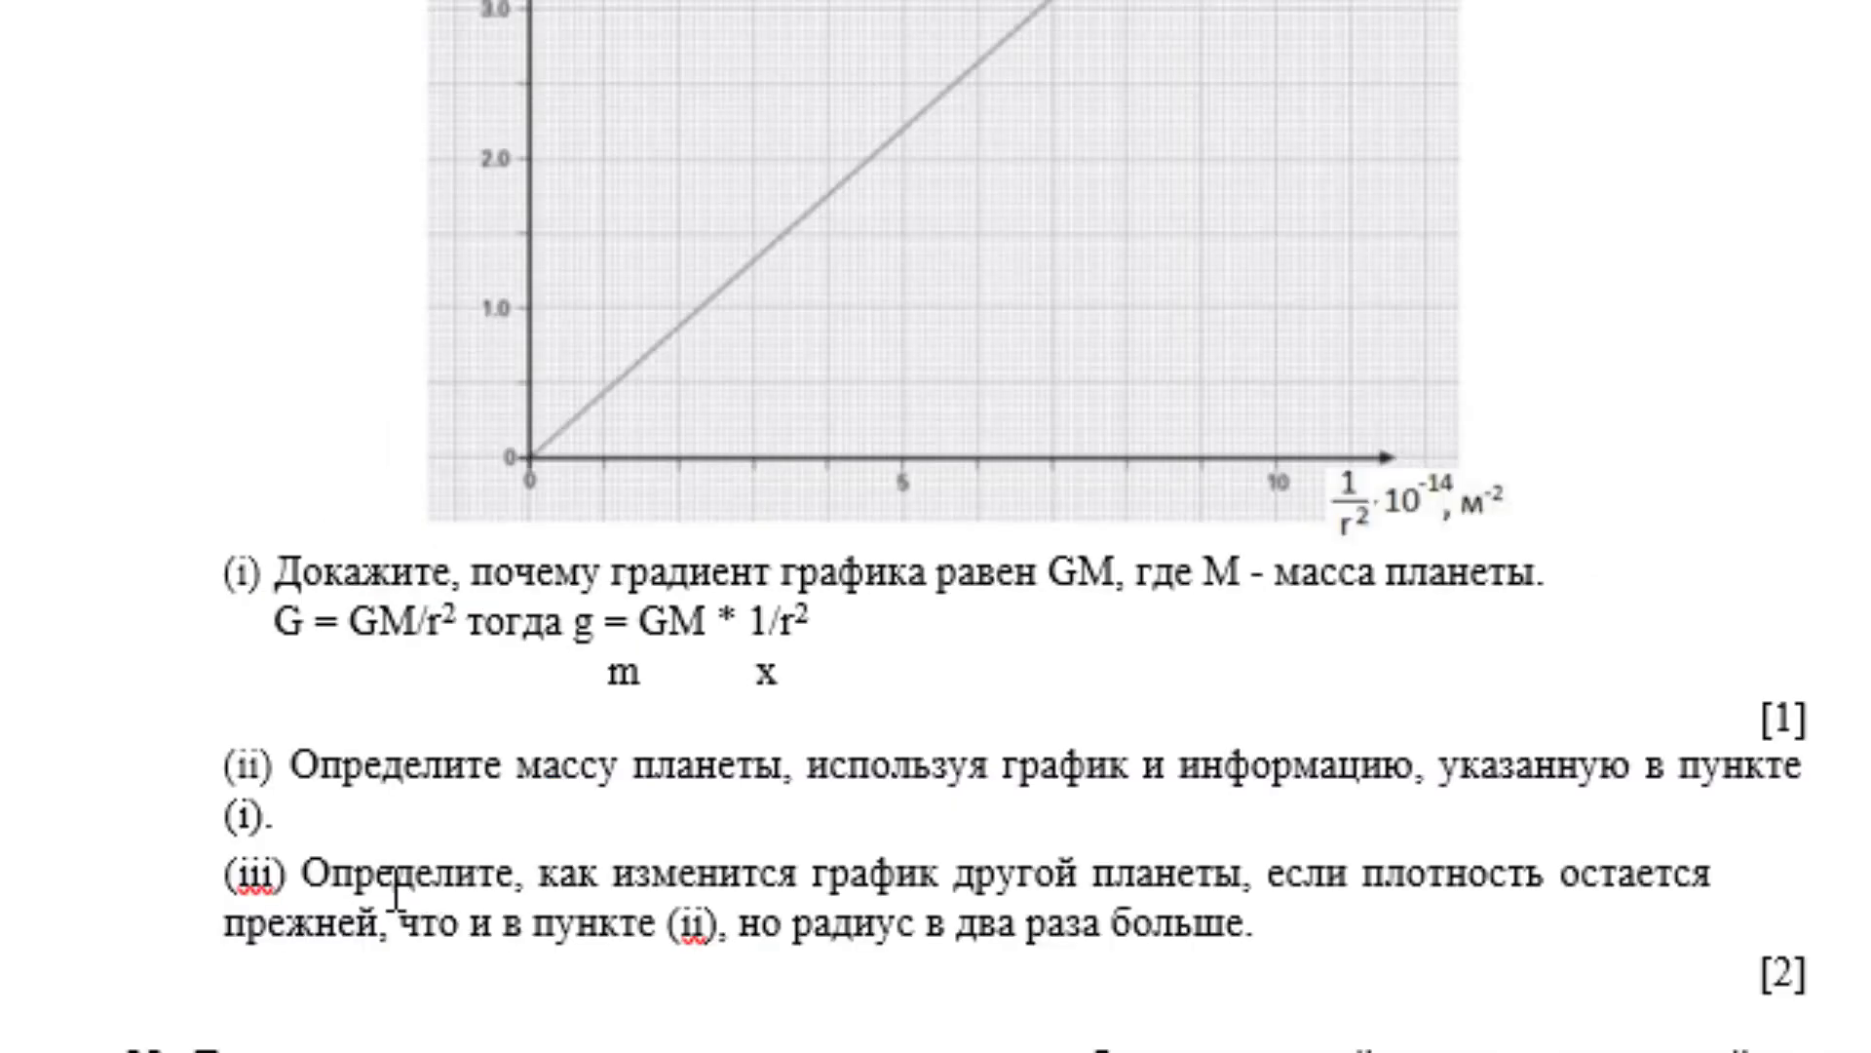
{"action": "type", "text": "y"}
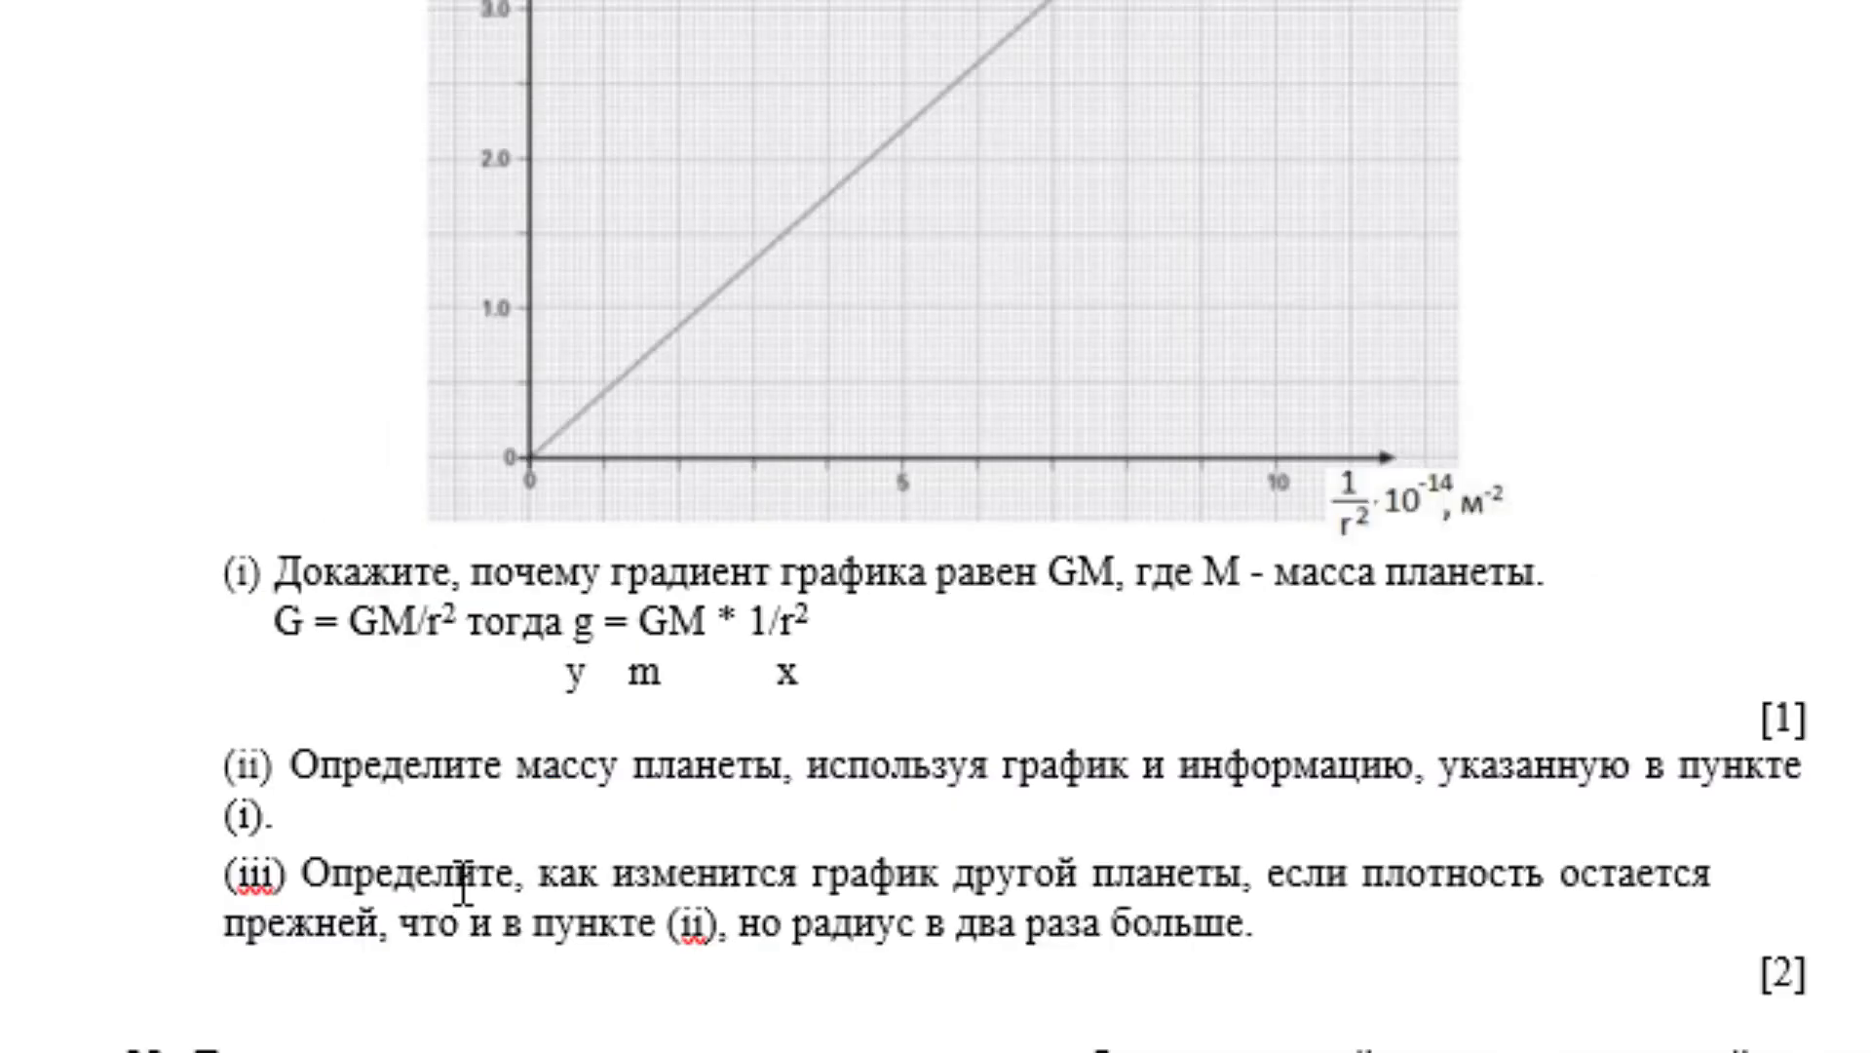
{"action": "scroll", "coordinate": [677, 744], "scroll_direction": "up", "scroll_amount": 3}
{"action": "scroll", "coordinate": [677, 745], "scroll_direction": "up", "scroll_amount": 8}
{"action": "scroll", "coordinate": [676, 745], "scroll_direction": "up", "scroll_amount": 3}
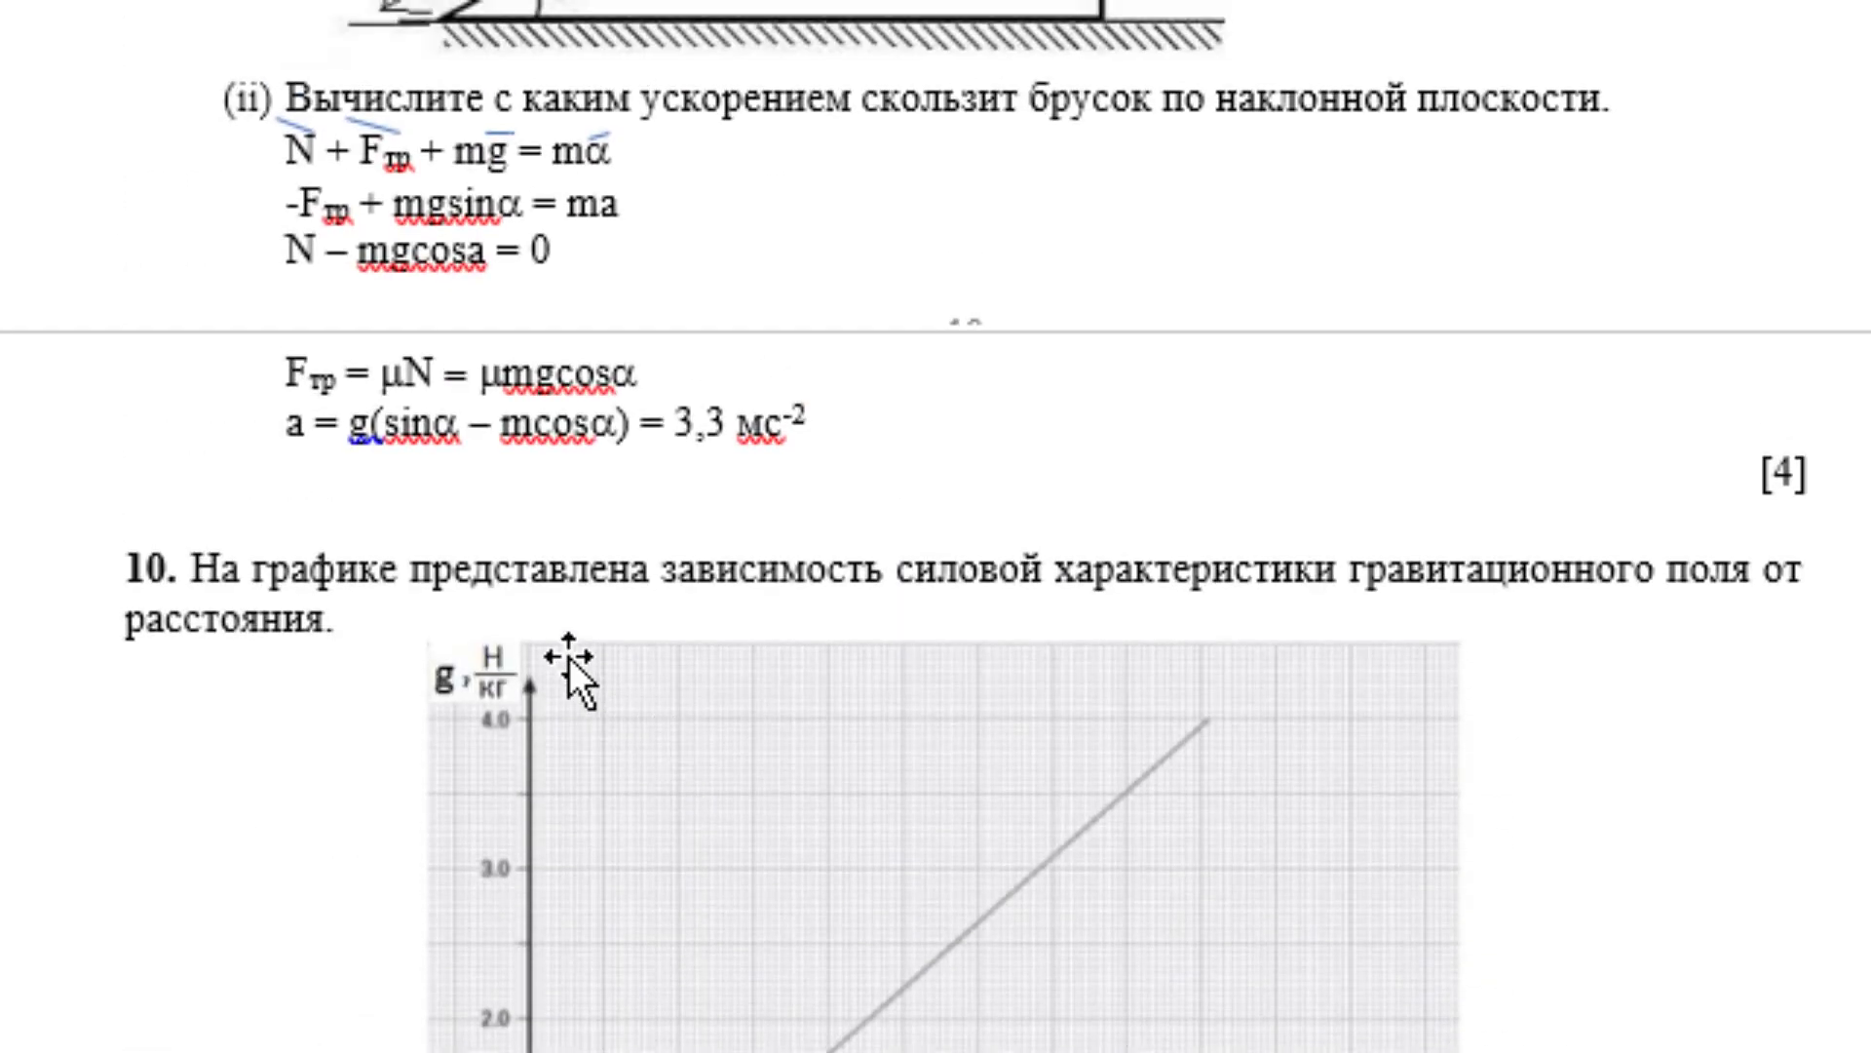
{"action": "scroll", "coordinate": [569, 657], "scroll_direction": "up", "scroll_amount": 4}
{"action": "scroll", "coordinate": [840, 752], "scroll_direction": "up", "scroll_amount": 1}
{"action": "left_click", "coordinate": [838, 780]}
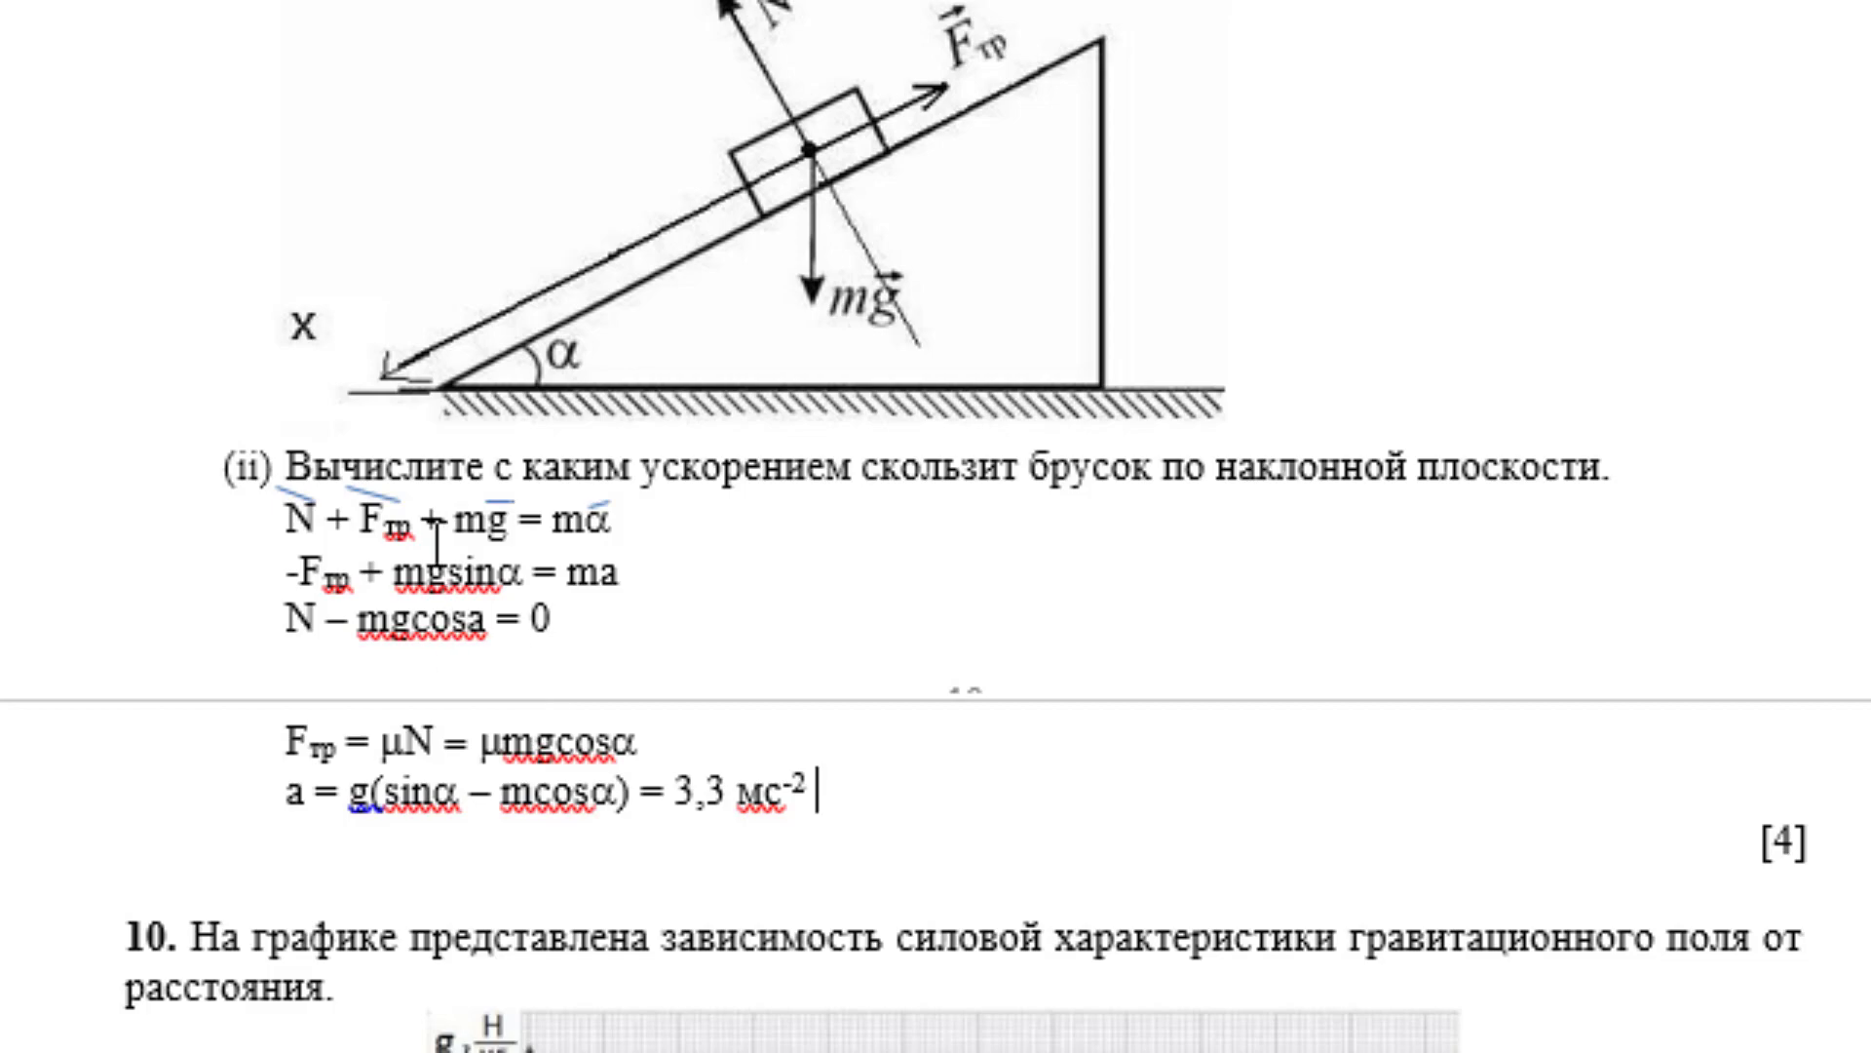
- Add an empty line below the y, m, x labels under the g = GM * 1/r² formula
{"action": "scroll", "coordinate": [823, 809], "scroll_direction": "down", "scroll_amount": 1}
{"action": "scroll", "coordinate": [824, 809], "scroll_direction": "down", "scroll_amount": 7}
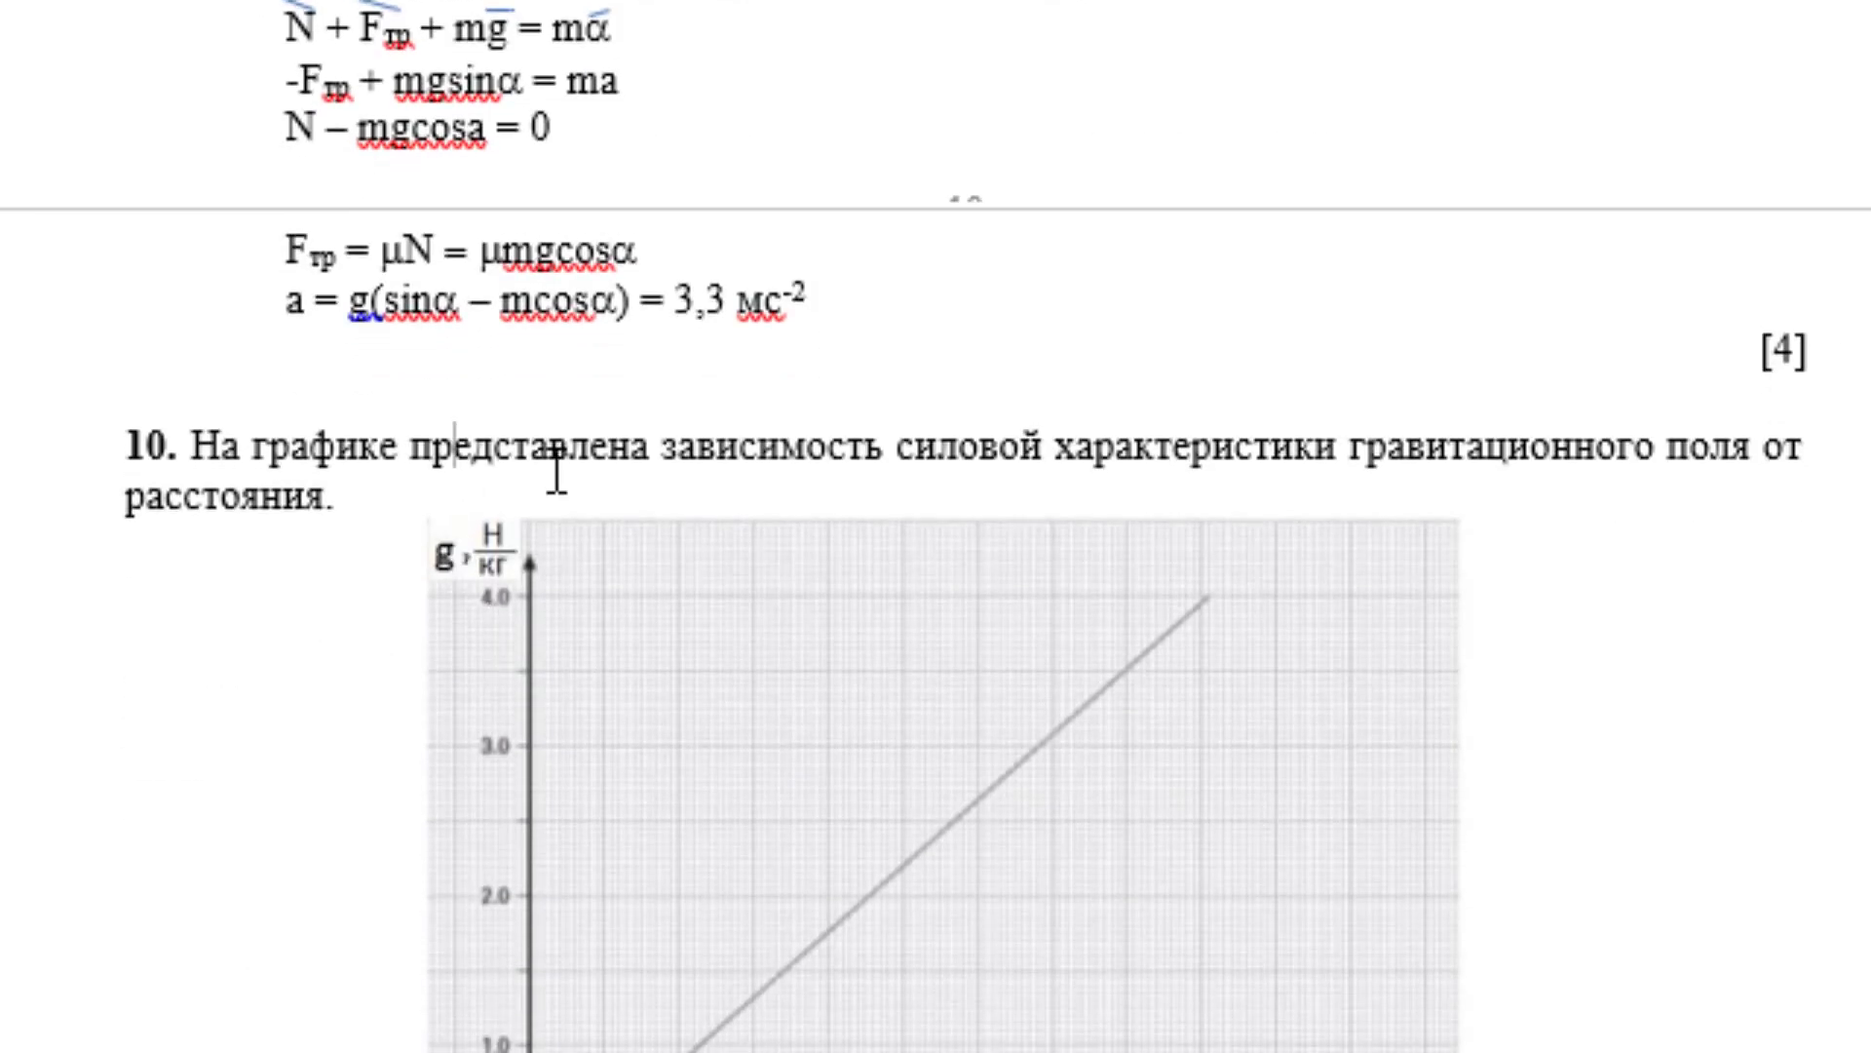
{"action": "scroll", "coordinate": [1004, 663], "scroll_direction": "down", "scroll_amount": 4}
{"action": "scroll", "coordinate": [1003, 656], "scroll_direction": "down", "scroll_amount": 4}
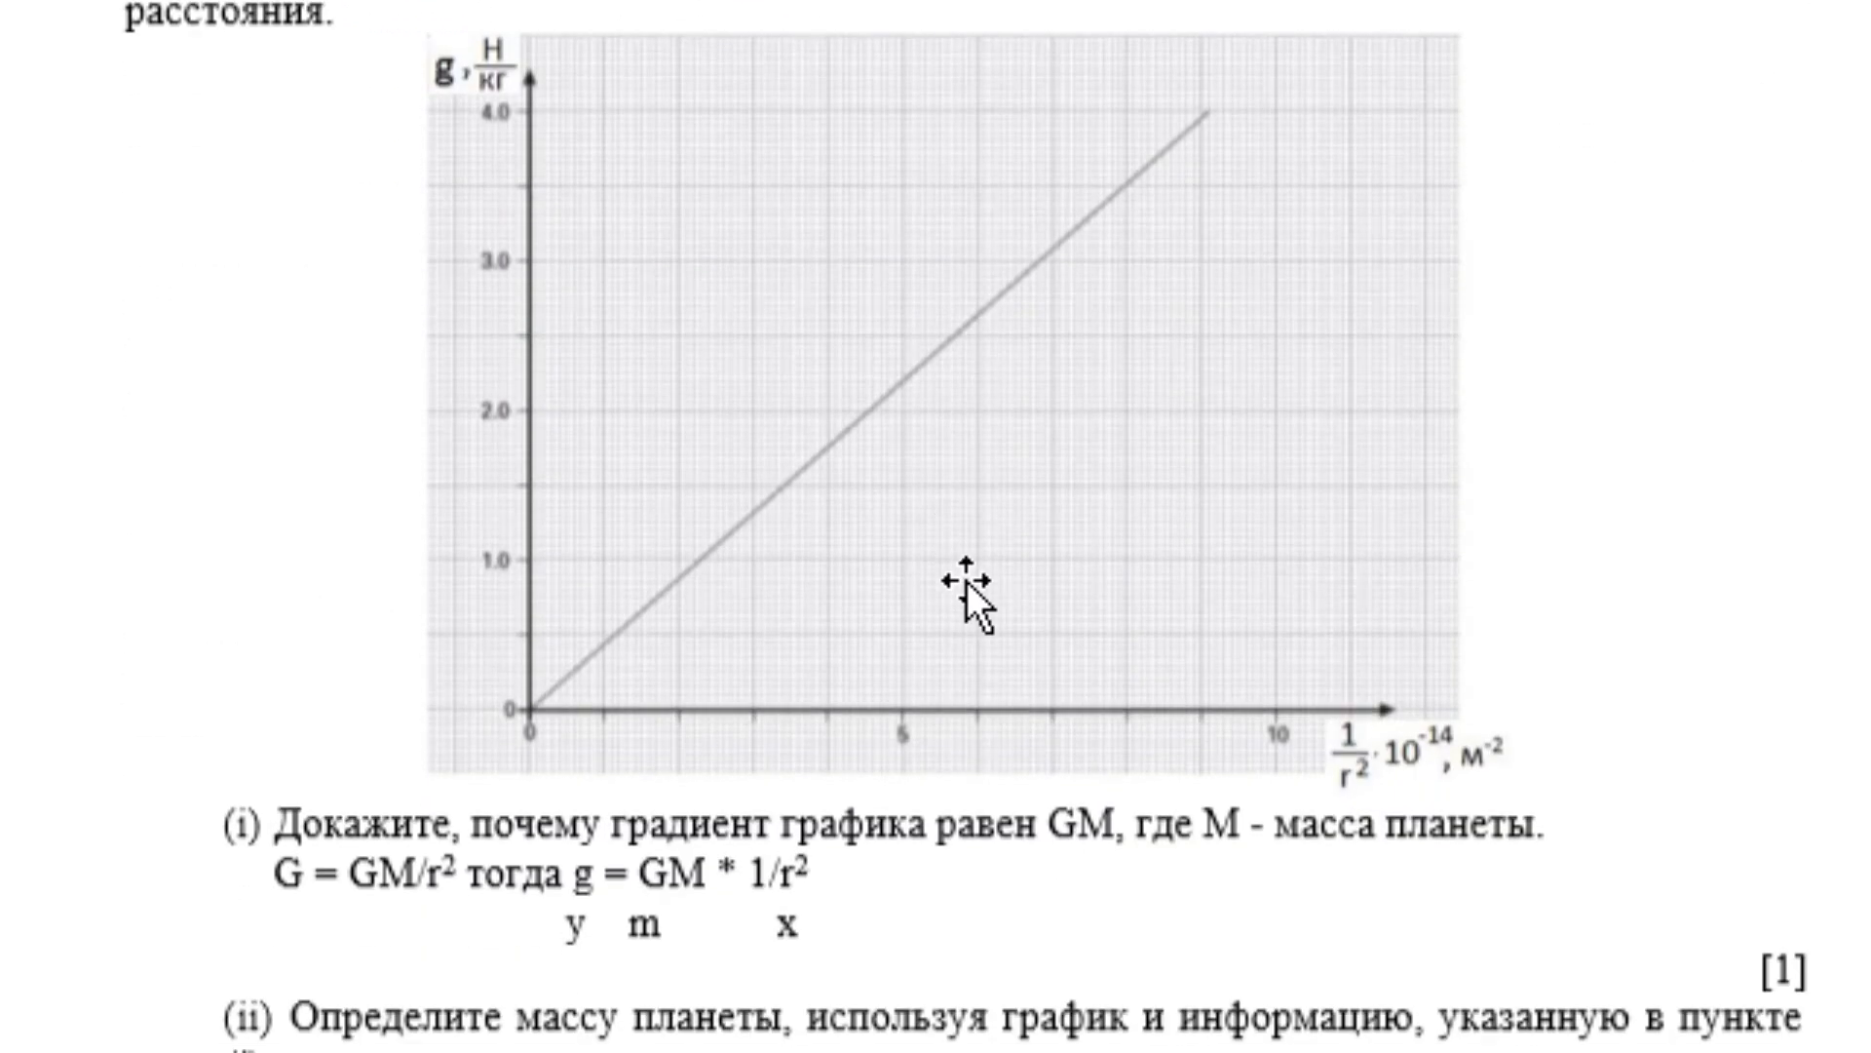
{"action": "left_click", "coordinate": [777, 564]}
{"action": "left_click_drag", "start_coordinate": [371, 816], "coordinate": [1542, 812]}
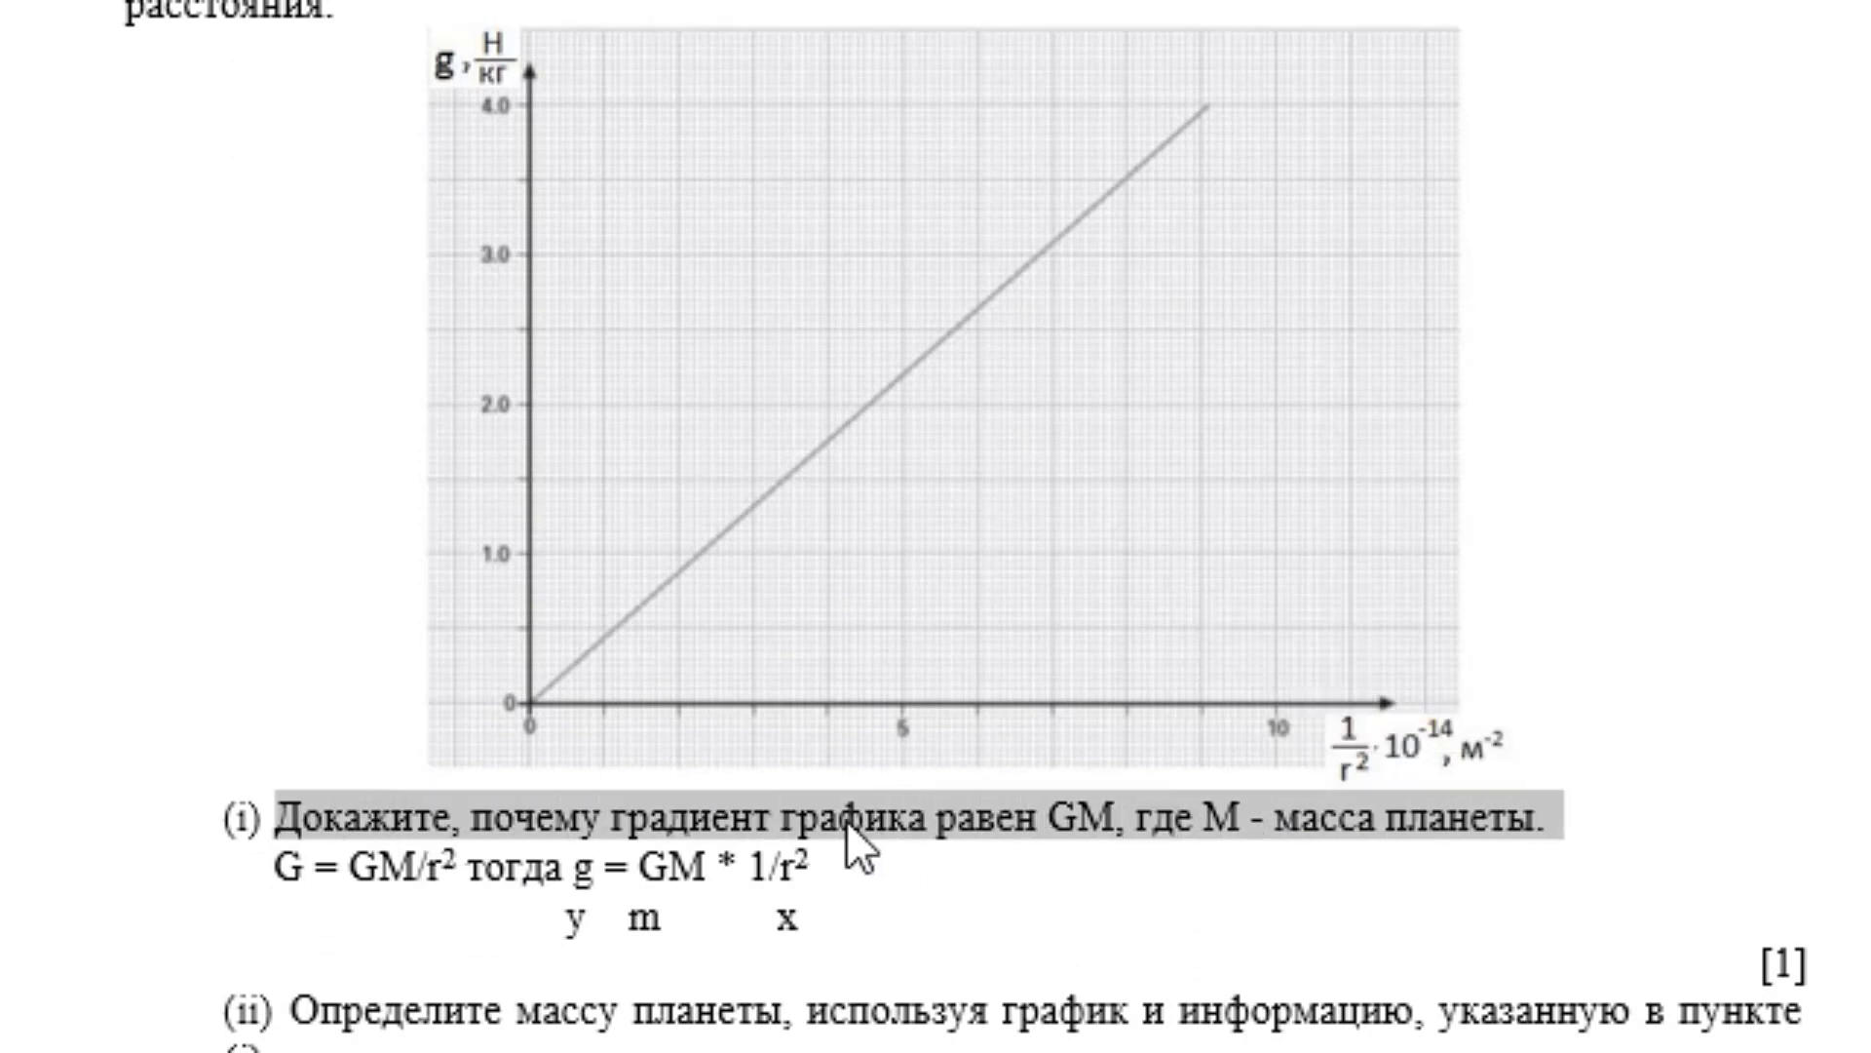
{"action": "left_click", "coordinate": [824, 865]}
{"action": "left_click_drag", "start_coordinate": [276, 866], "coordinate": [822, 865]}
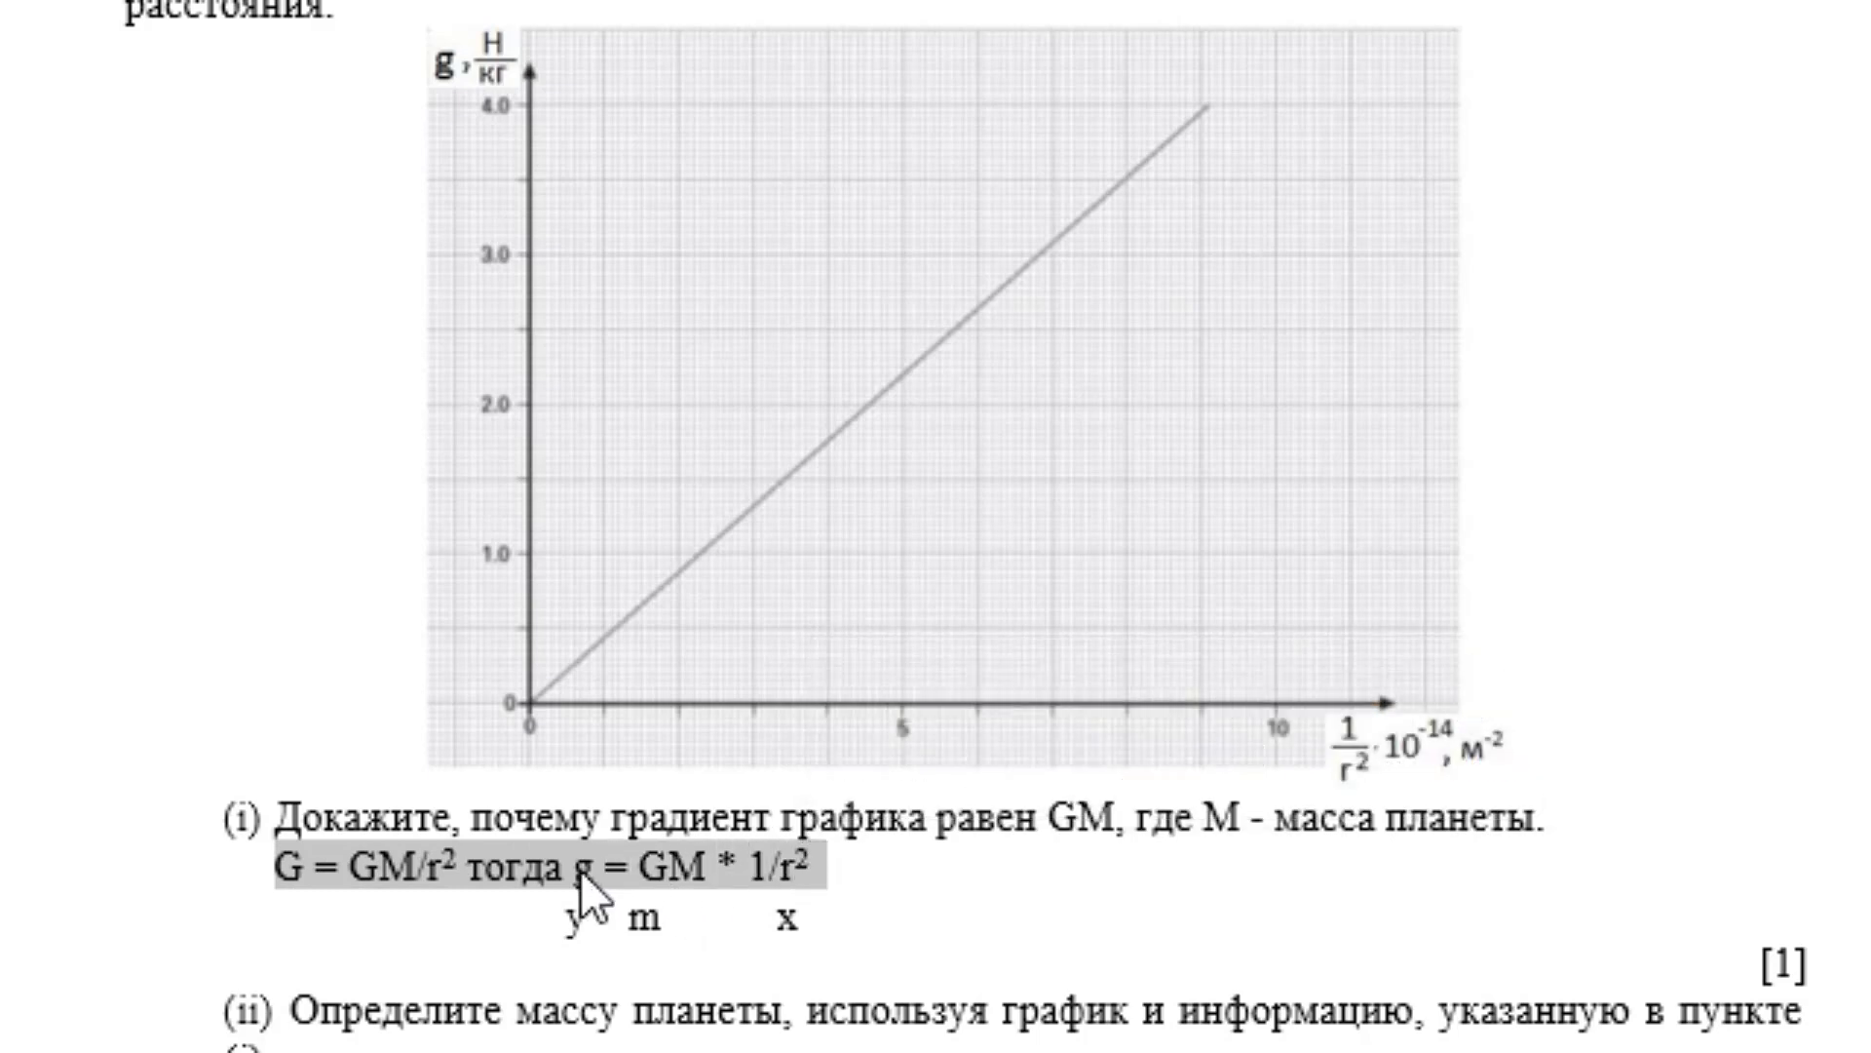
{"action": "left_click", "coordinate": [570, 916]}
{"action": "left_click", "coordinate": [631, 916]}
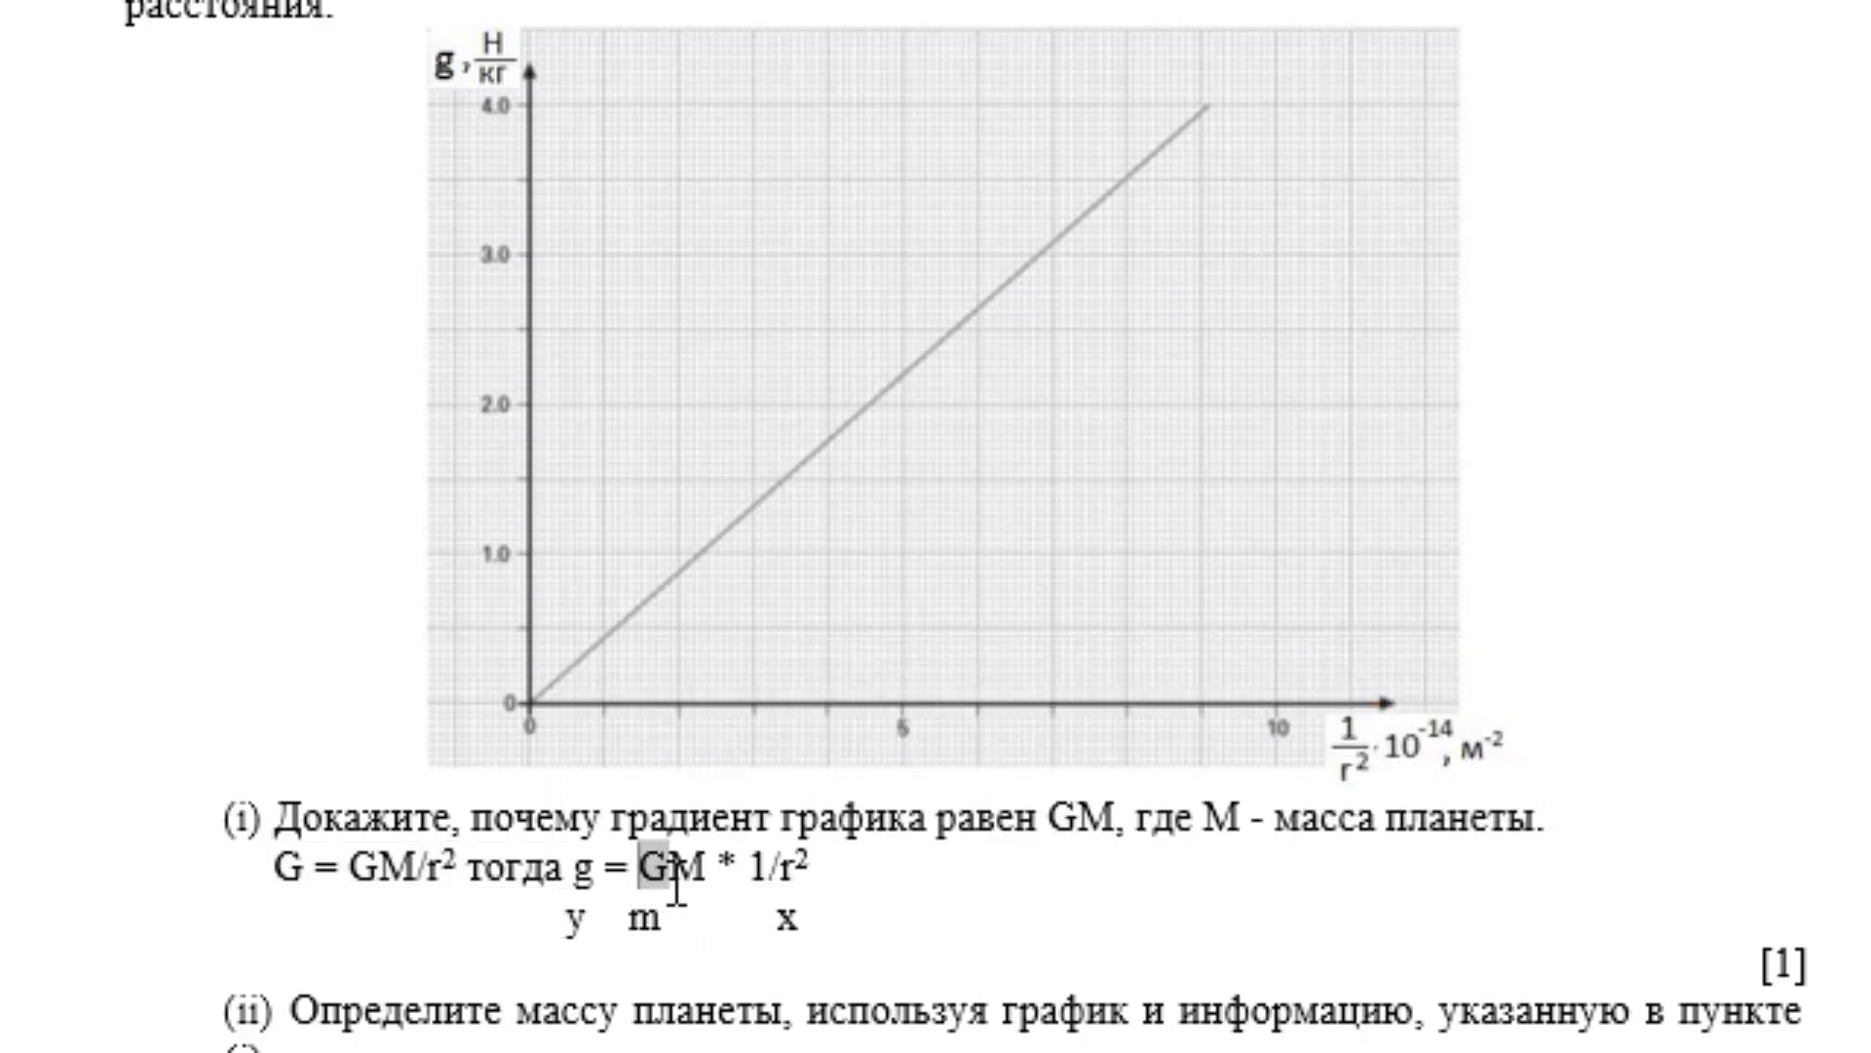
{"action": "left_click", "coordinate": [633, 916]}
{"action": "mouse_move", "coordinate": [751, 866]}
{"action": "left_mouse_down"}
{"action": "mouse_move", "coordinate": [811, 865]}
{"action": "mouse_move", "coordinate": [812, 918]}
{"action": "left_mouse_up"}
{"action": "left_click", "coordinate": [809, 921]}
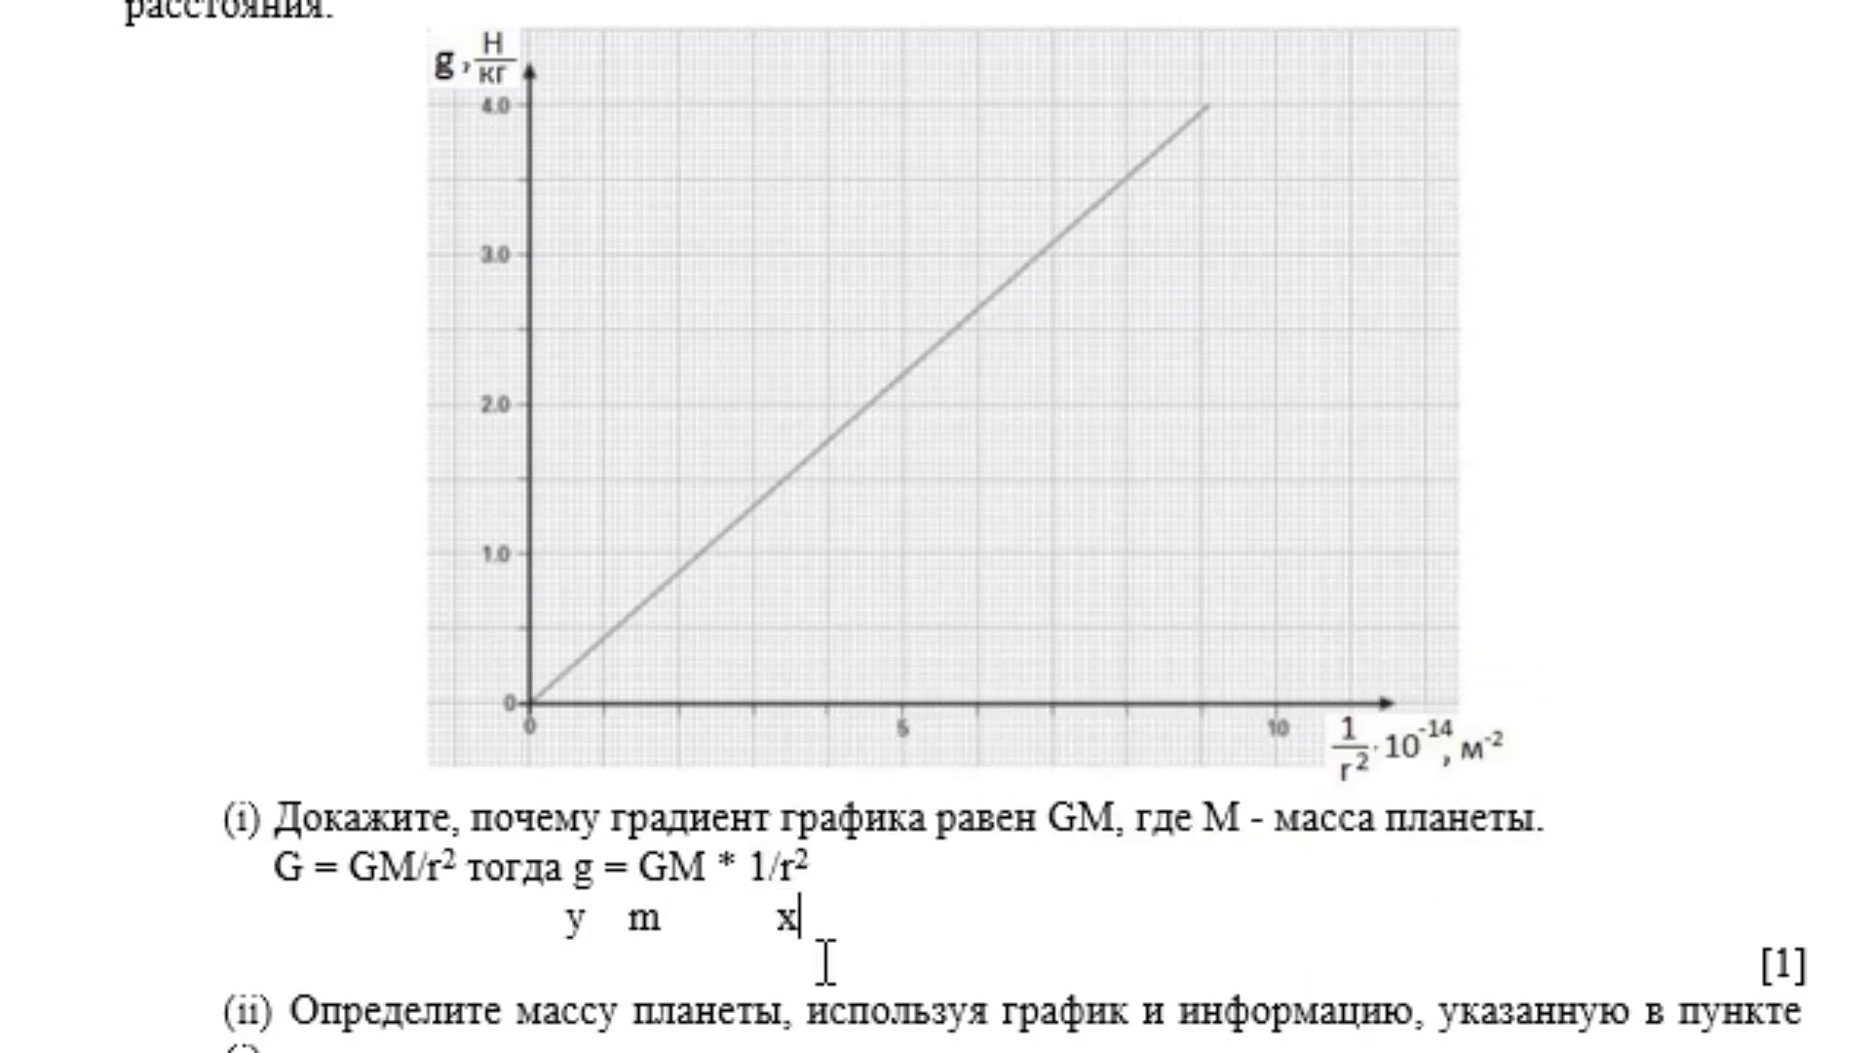
{"action": "key", "text": "Return"}
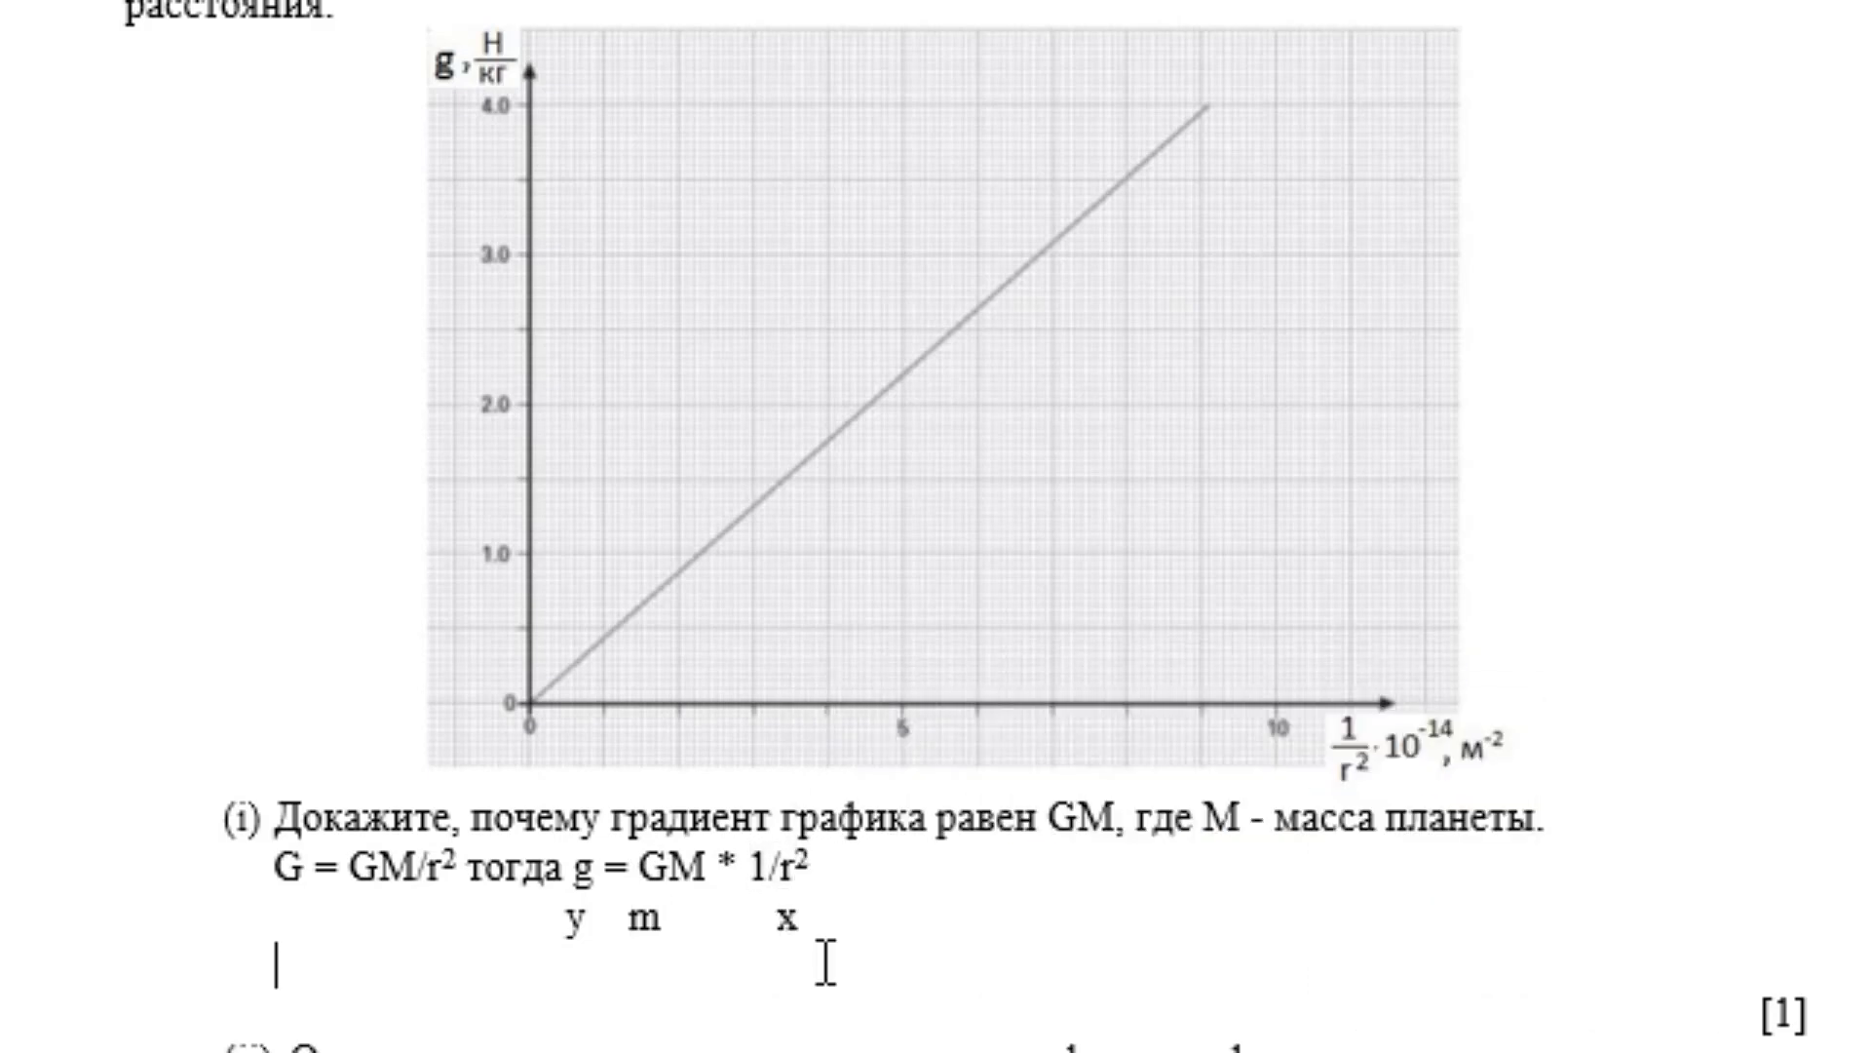
- Write gradient = 3,5 / (8 * 10-14) = 4,38 * 10¹³ with the 13 as superscript
{"action": "type", "text": "g"}
{"action": "type", "text": "radient "}
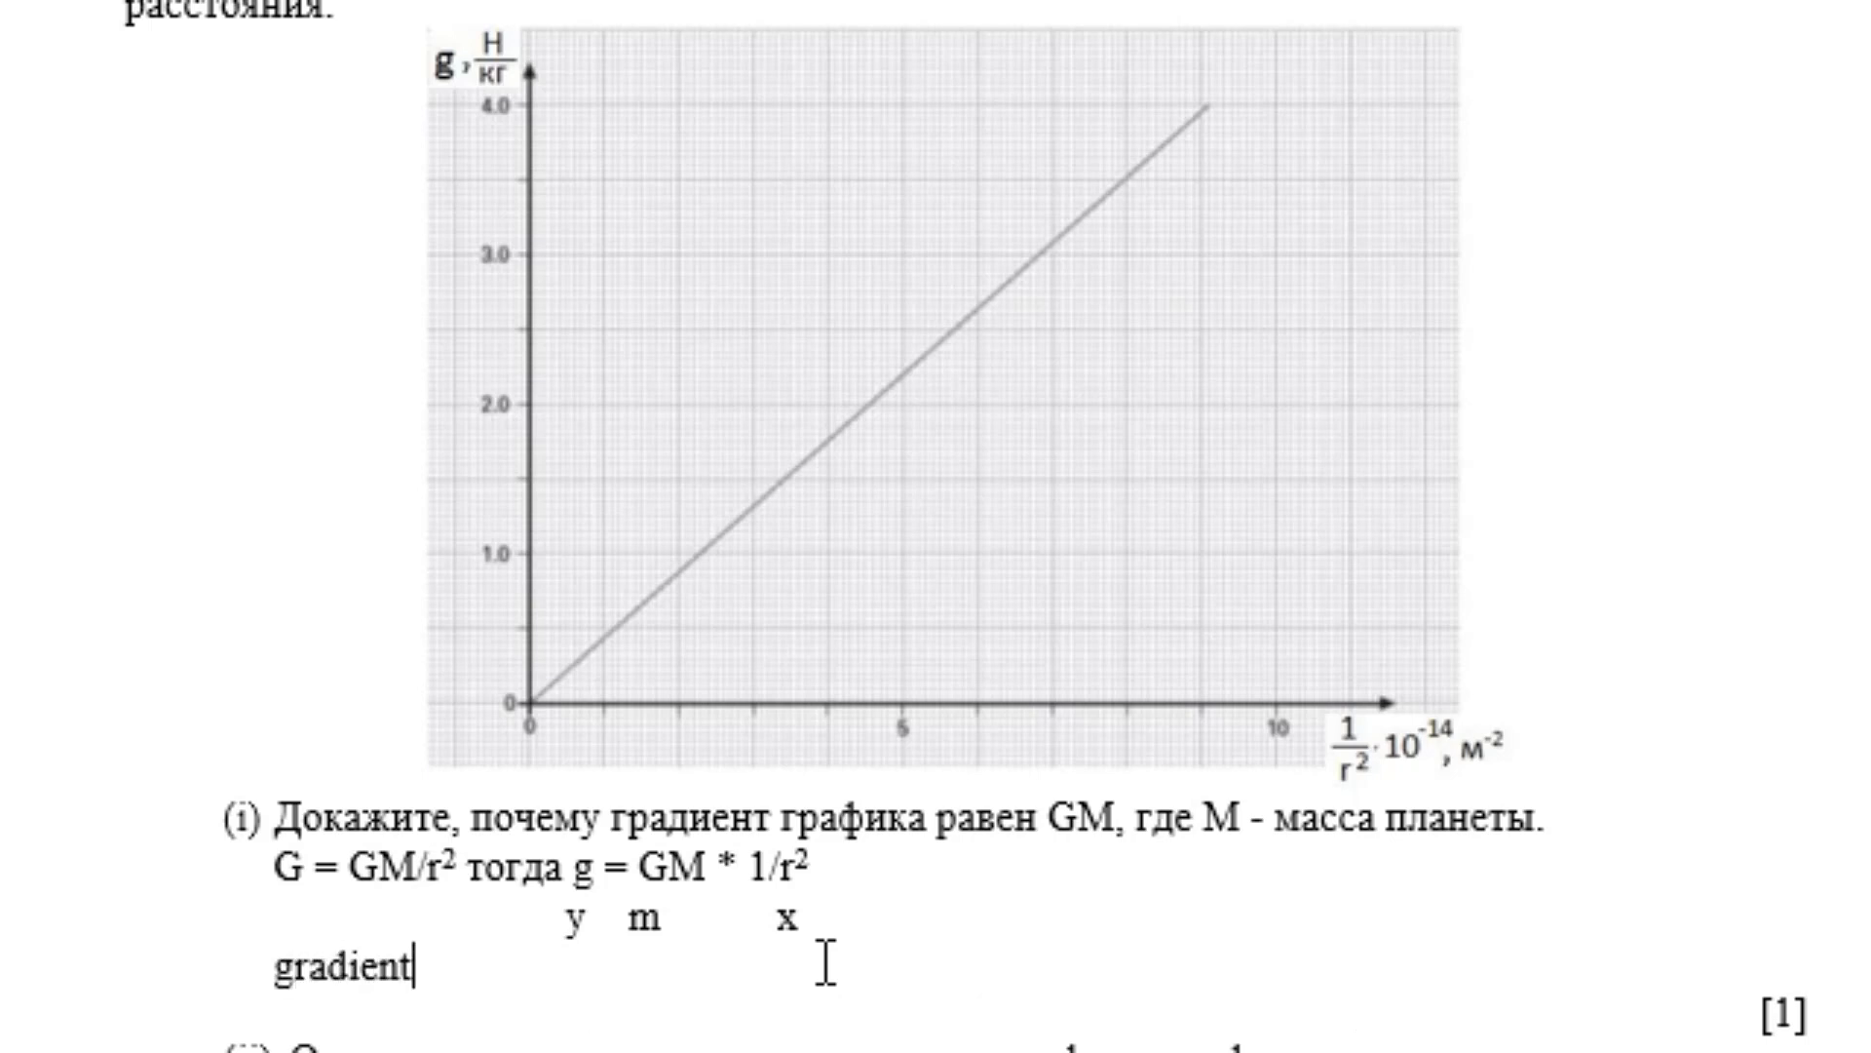
{"action": "type", "text": "= "}
{"action": "type", "text": "3,5 "}
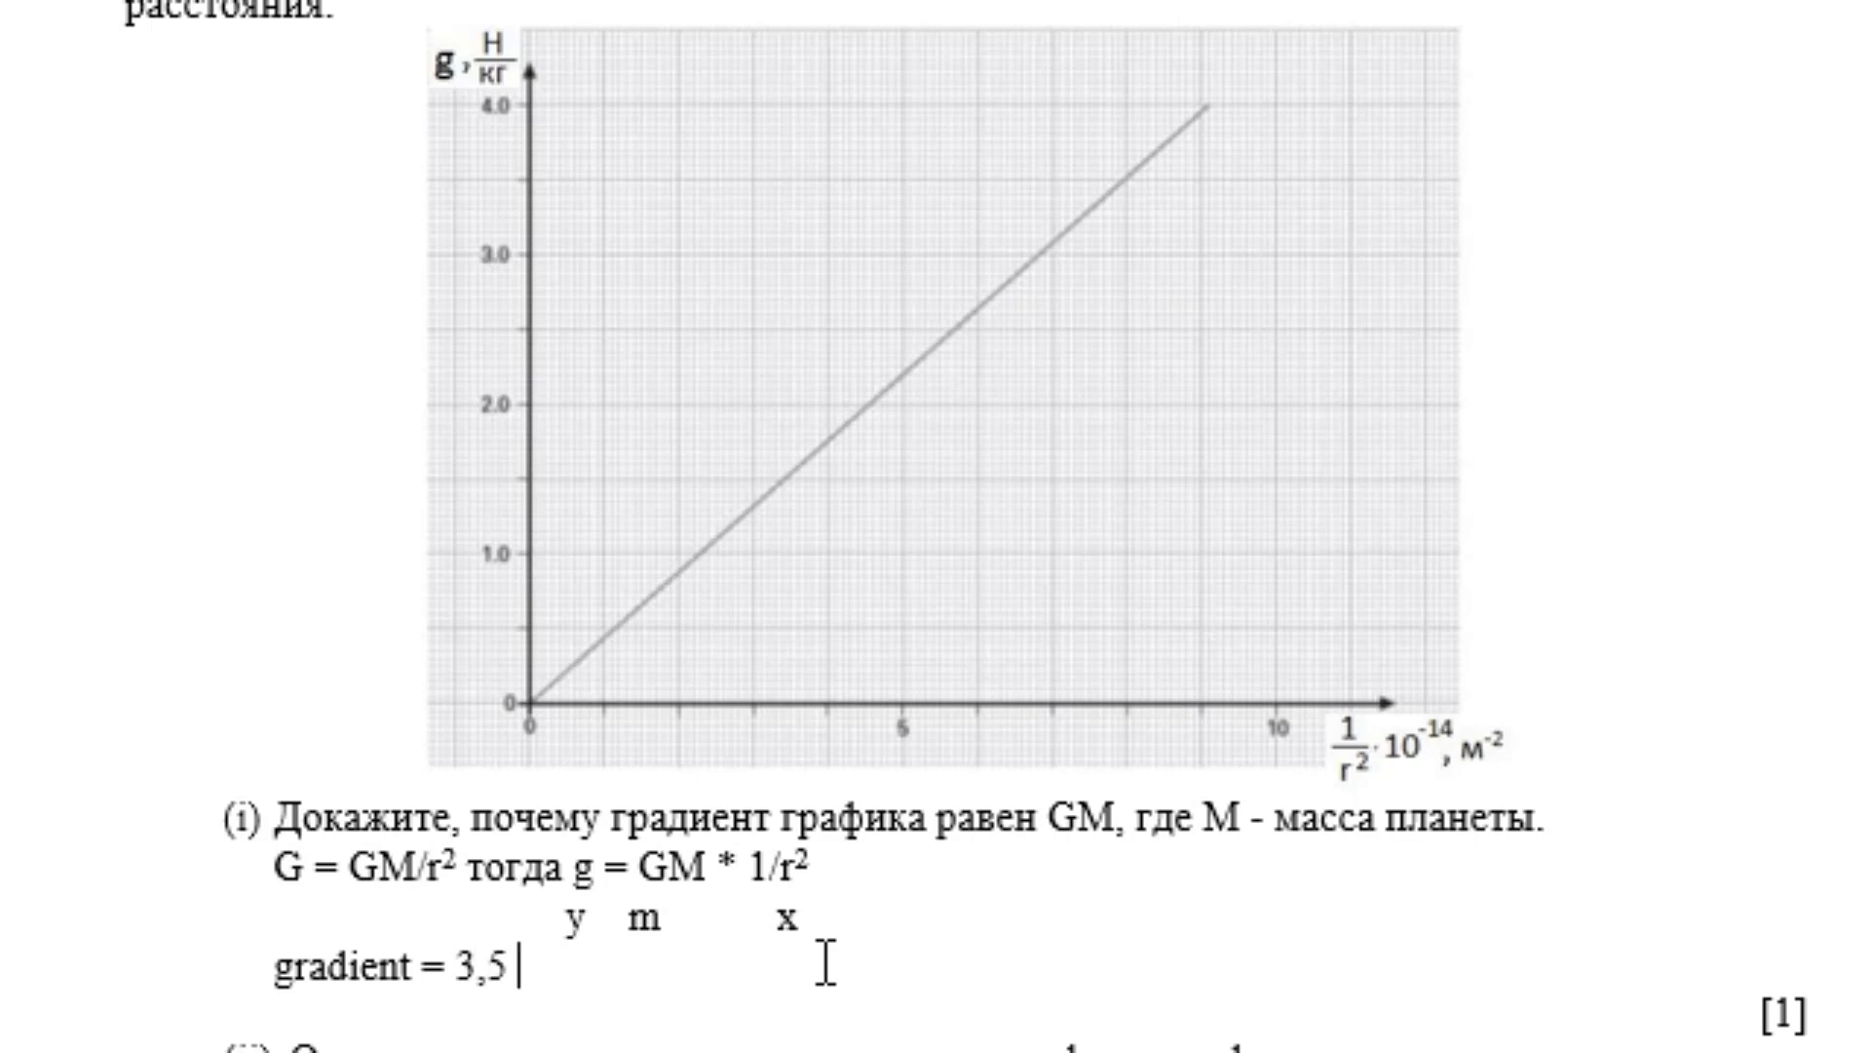
{"action": "type", "text": "/ ("}
{"action": "type", "text": "8 *"}
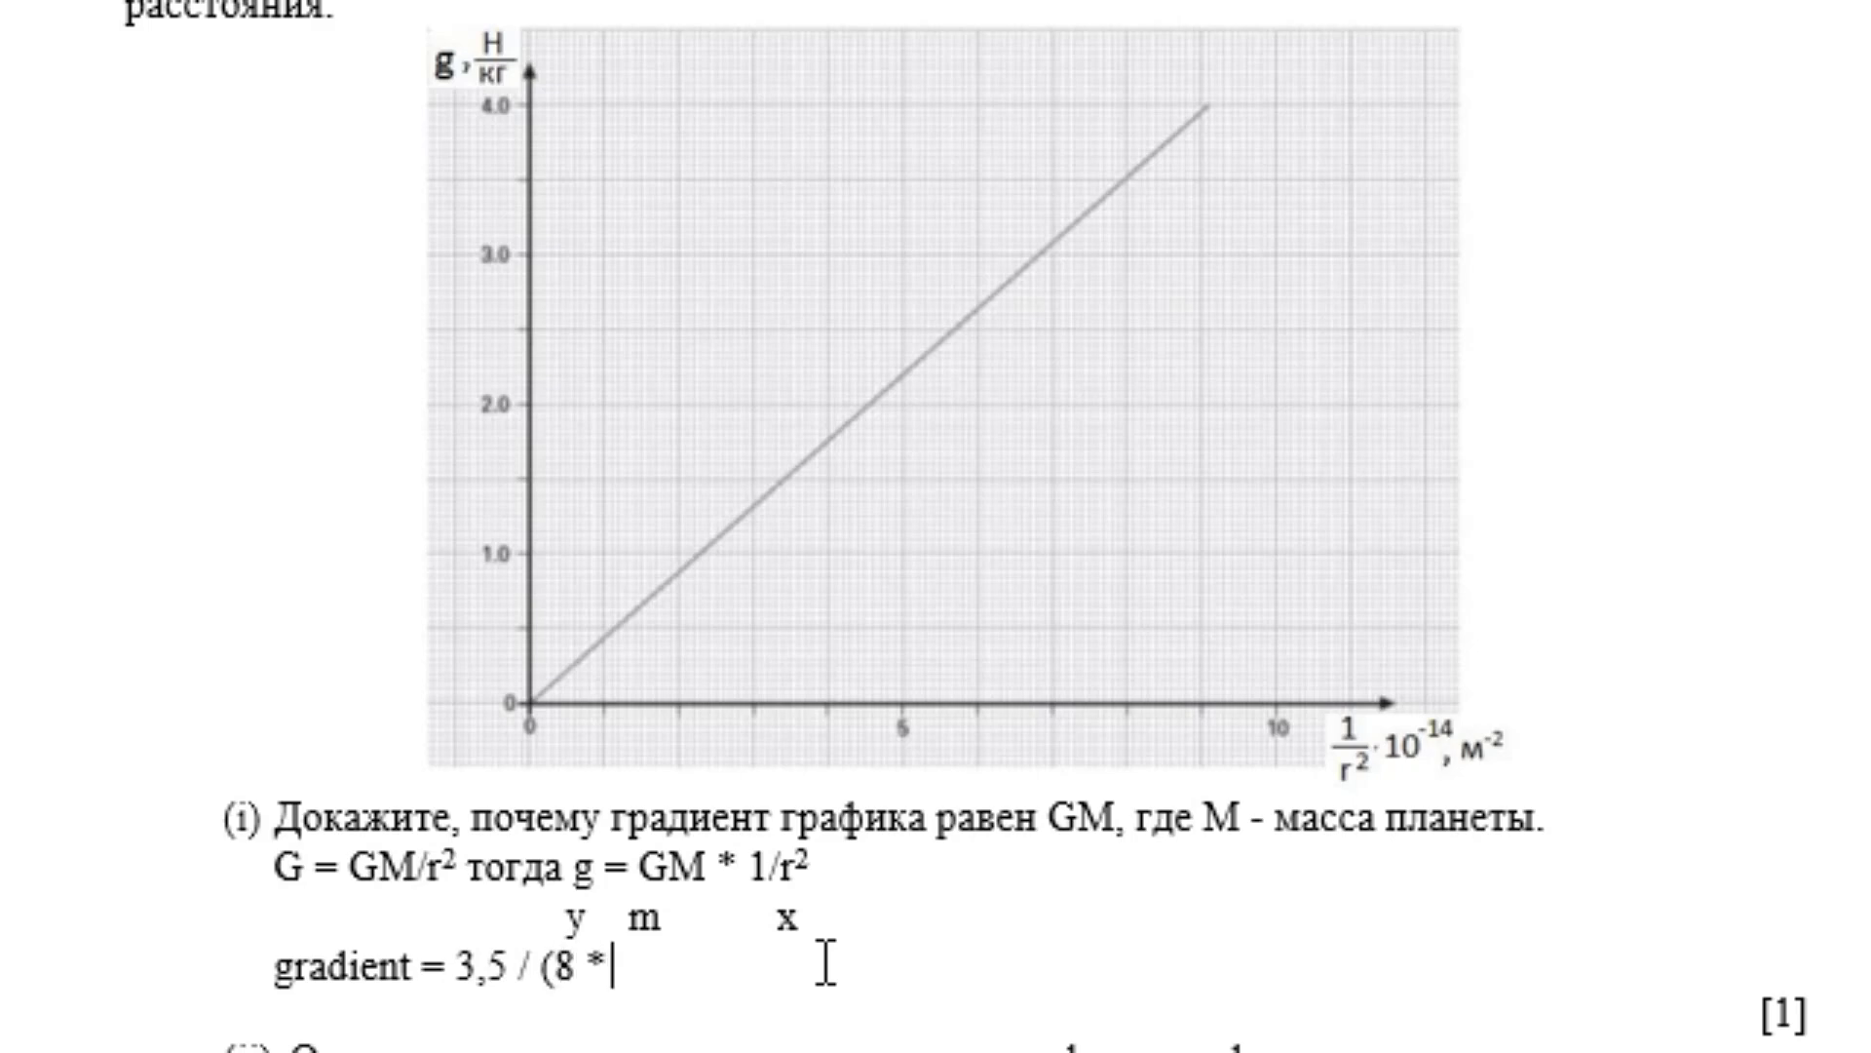
{"action": "type", "text": " 10"}
{"action": "type", "text": "-14"}
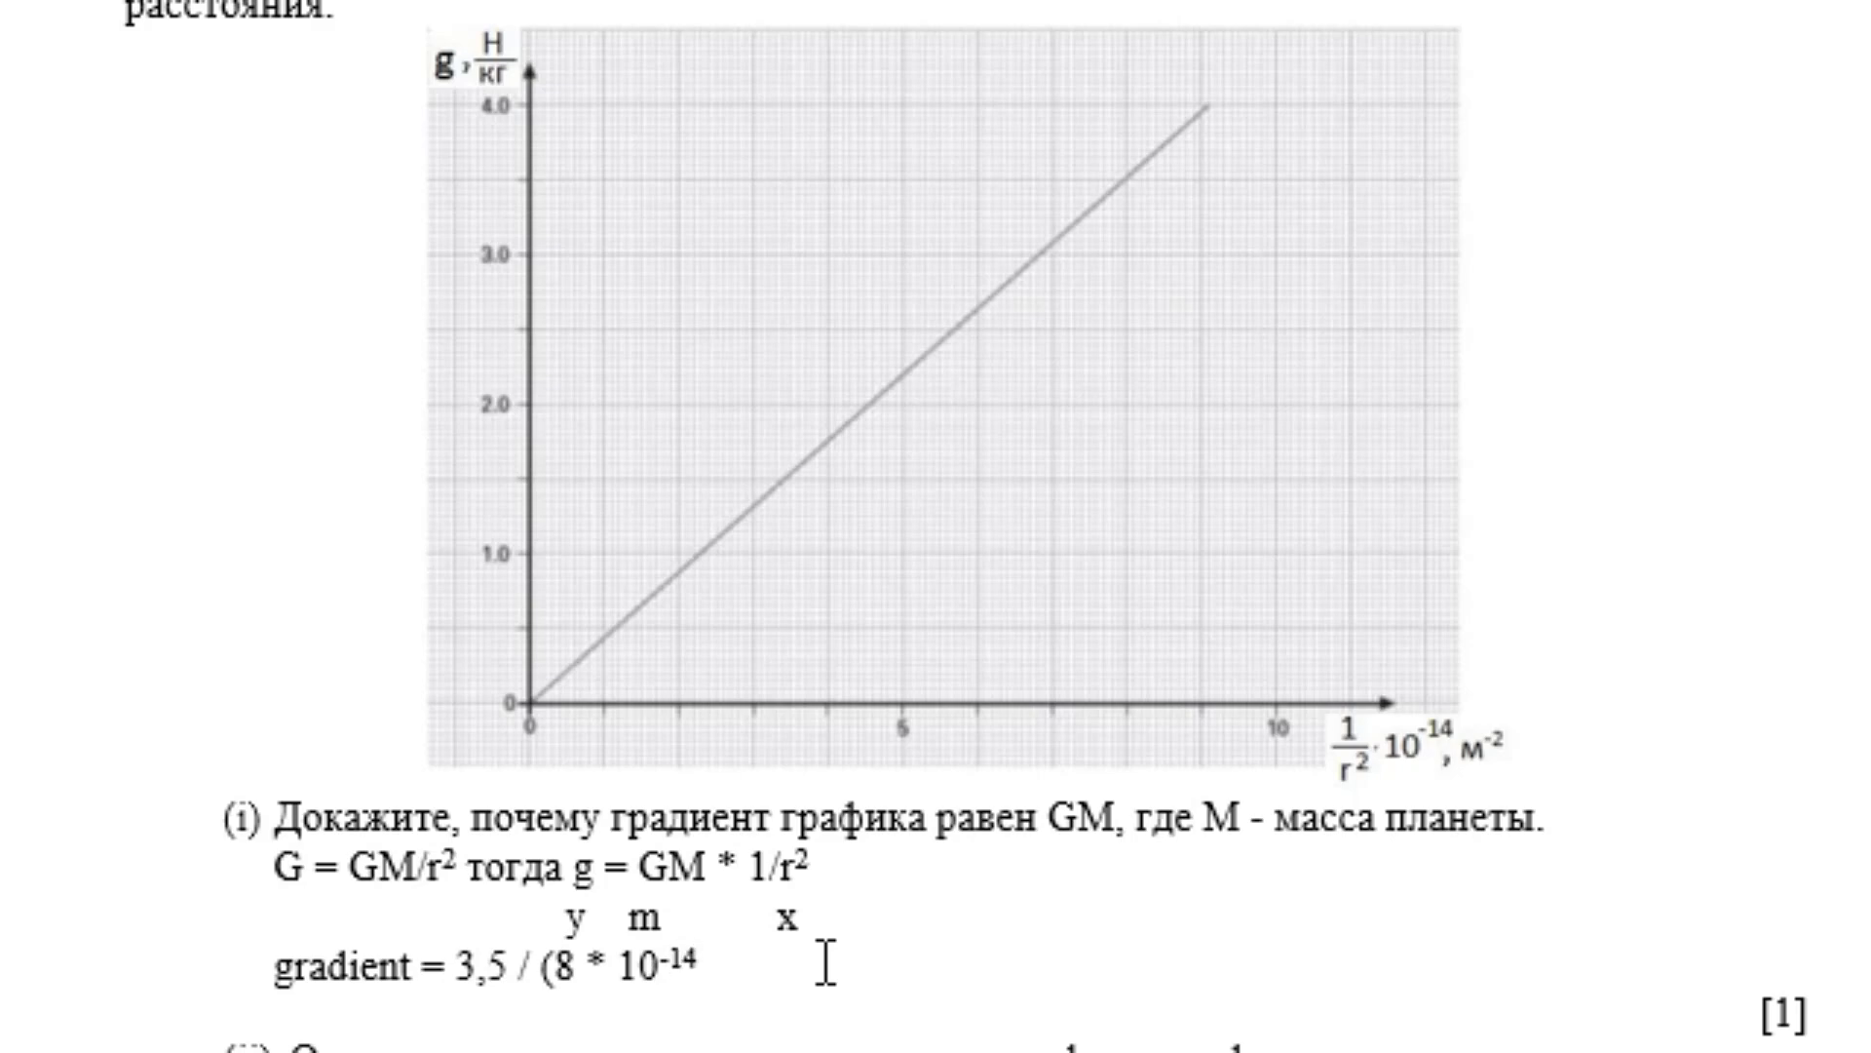
{"action": "type", "text": ")"}
{"action": "type", "text": " = "}
{"action": "type", "text": "4,3"}
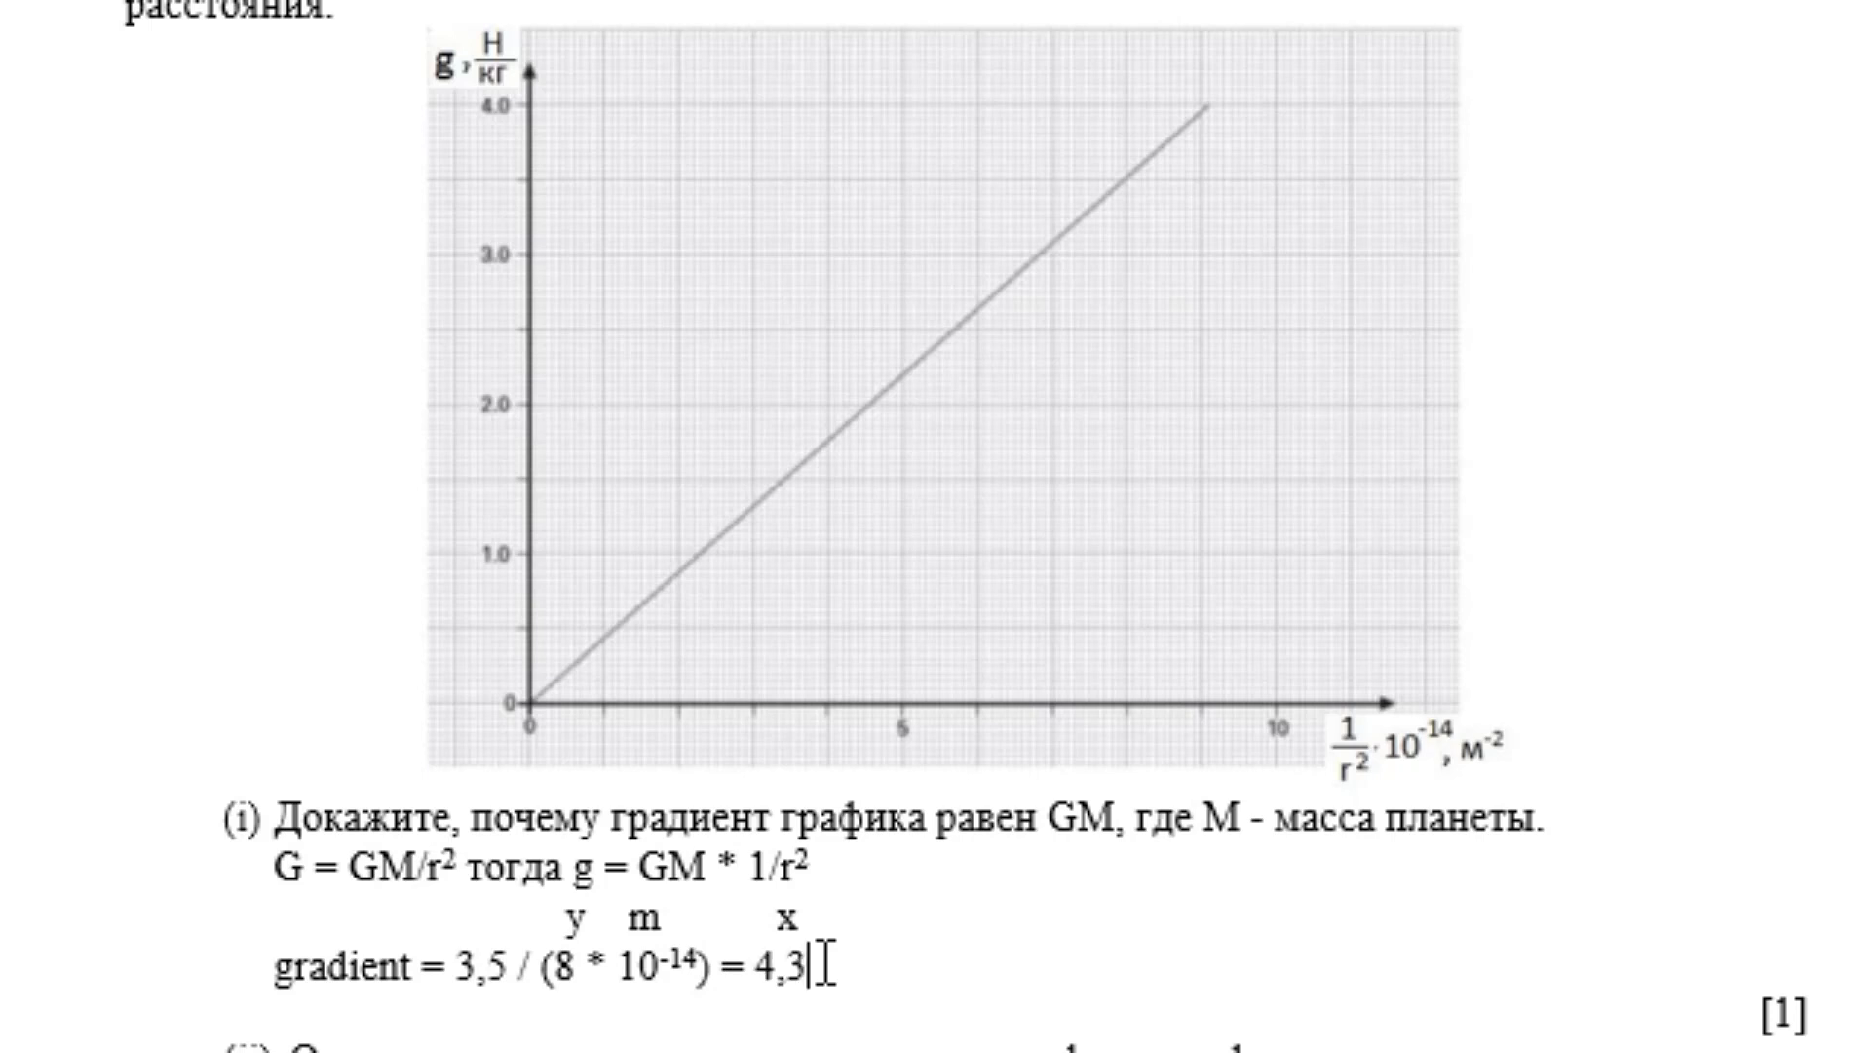
{"action": "type", "text": "8"}
{"action": "type", "text": " * 1"}
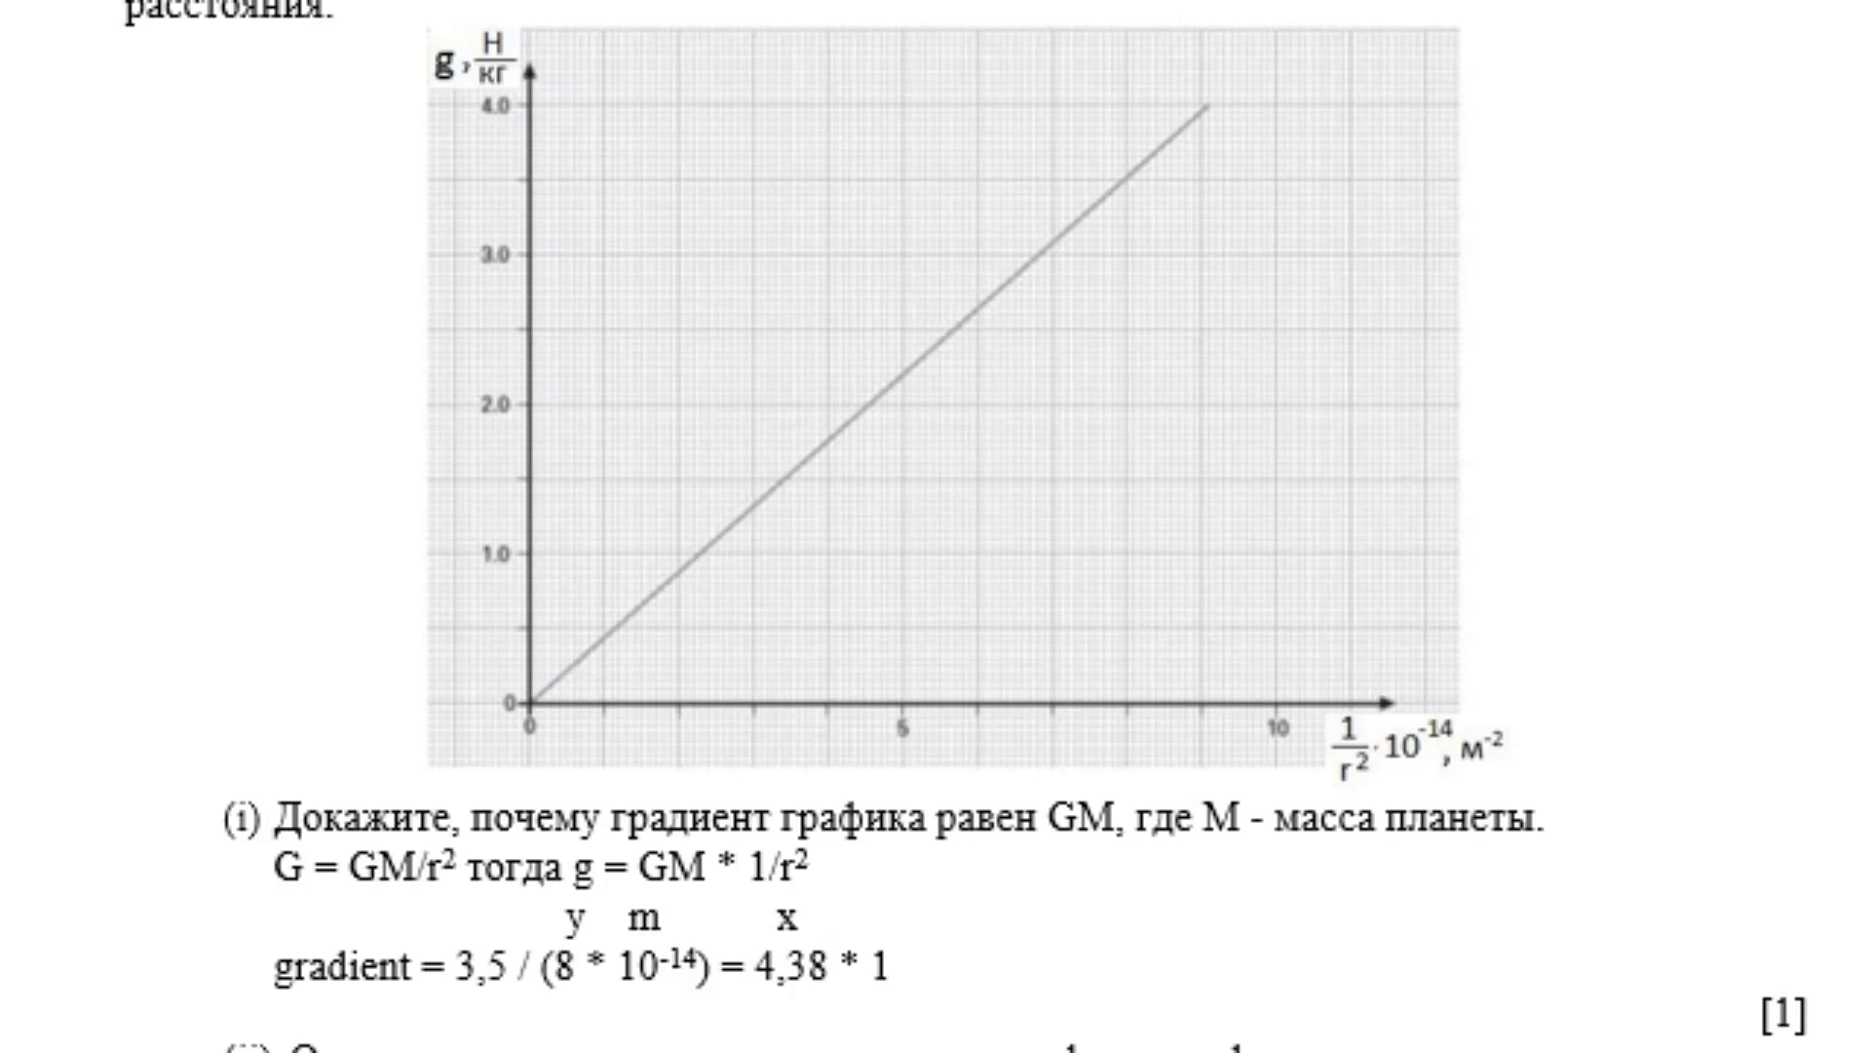
{"action": "type", "text": "0"}
{"action": "key", "text": "ctrl+shift+plus"}
{"action": "type", "text": "1"}
{"action": "type", "text": "3"}
{"action": "key", "text": "Return"}
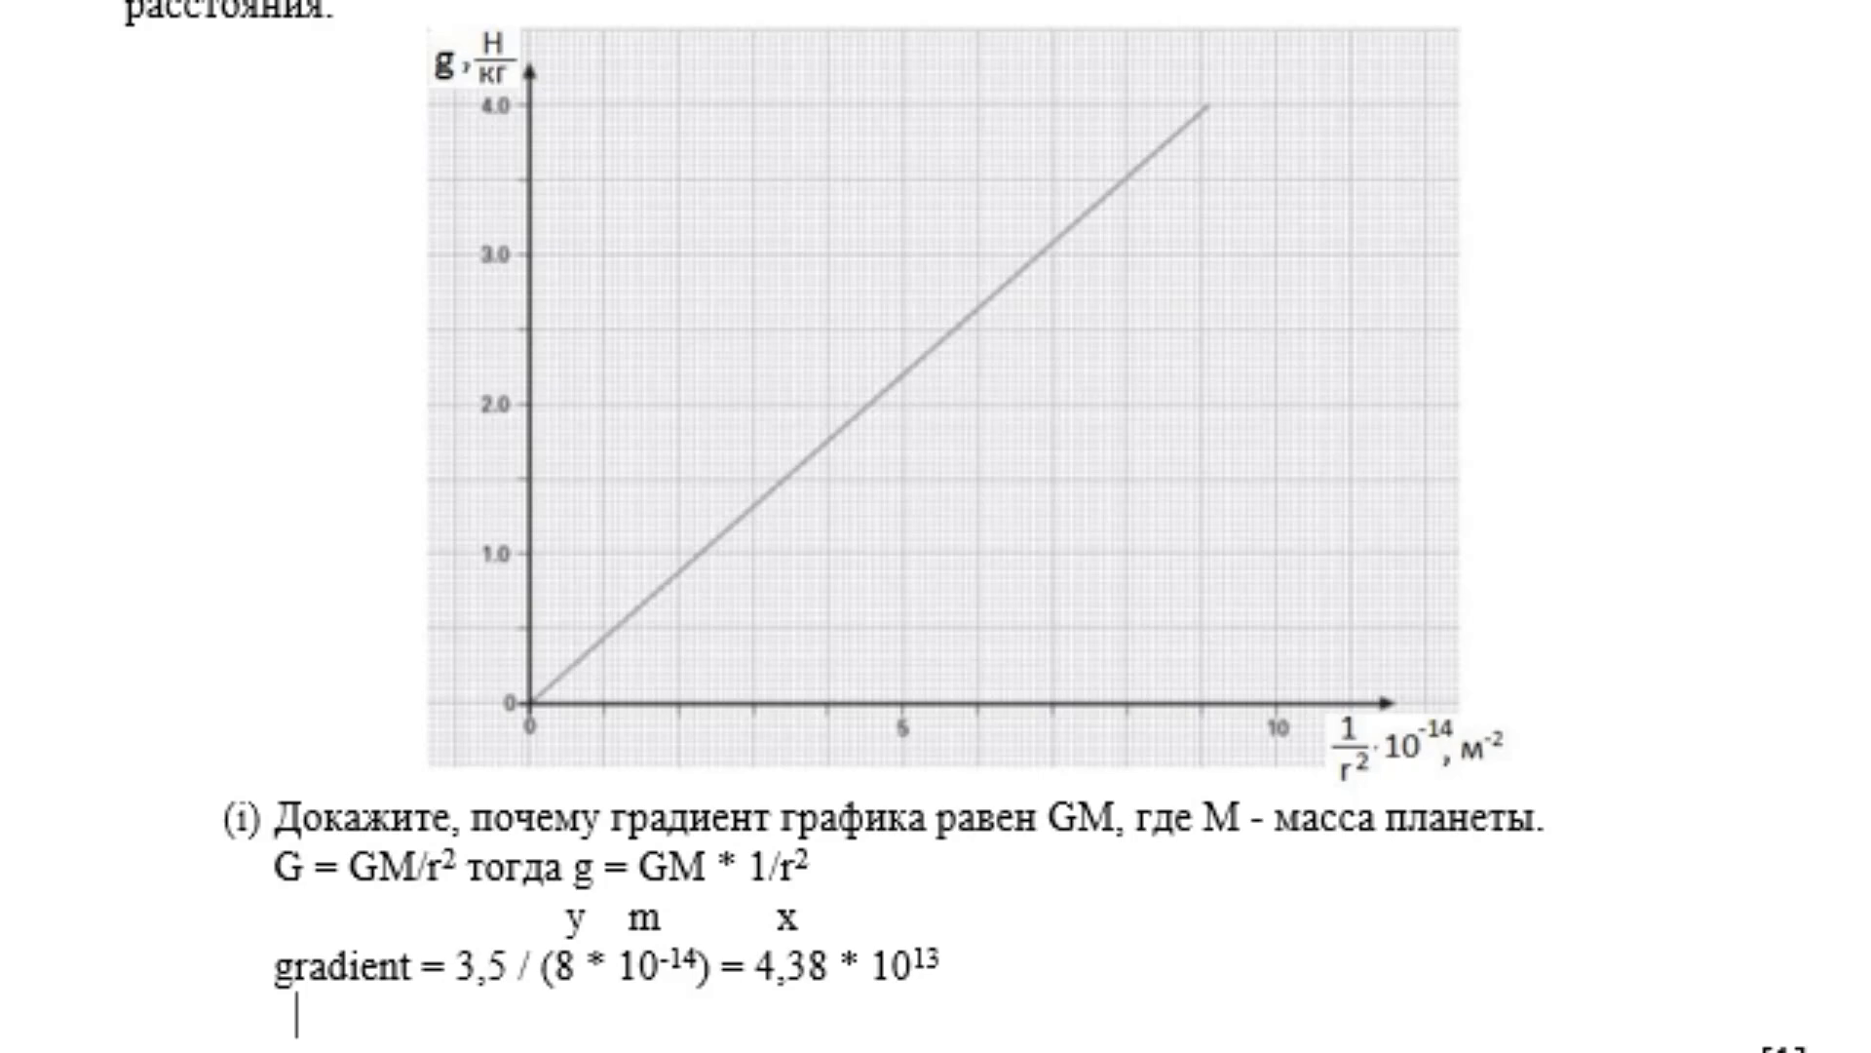
{"action": "scroll", "coordinate": [935, 526], "scroll_direction": "down", "scroll_amount": 3}
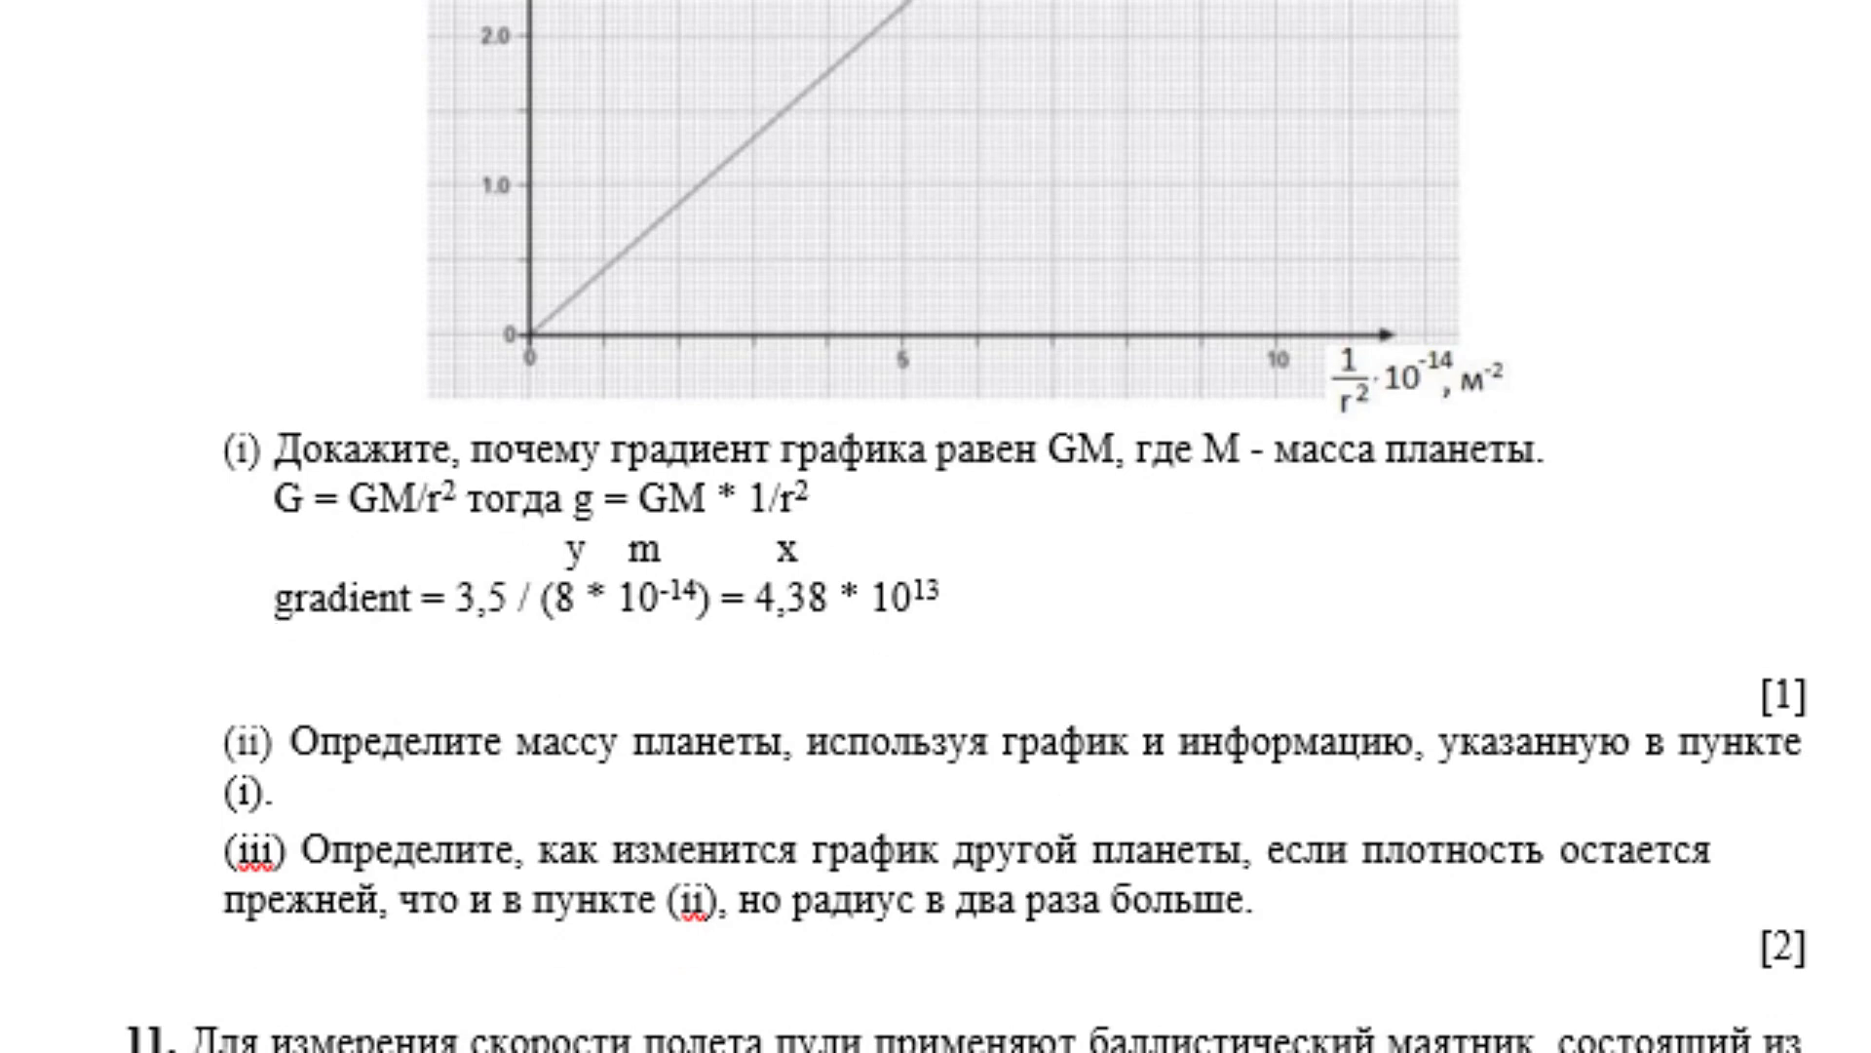
- Remove the stray (i). and (iii) numbering under part (ii), then type M = (4,38 * 10¹³) / (6,67 * 10⁻¹¹)
{"action": "left_click", "coordinate": [336, 800]}
{"action": "key", "text": "BackSpace"}
{"action": "key", "text": "BackSpace"}
{"action": "key", "text": "BackSpace"}
{"action": "key", "text": "BackSpace"}
{"action": "key", "text": "BackSpace"}
{"action": "key", "text": "Return"}
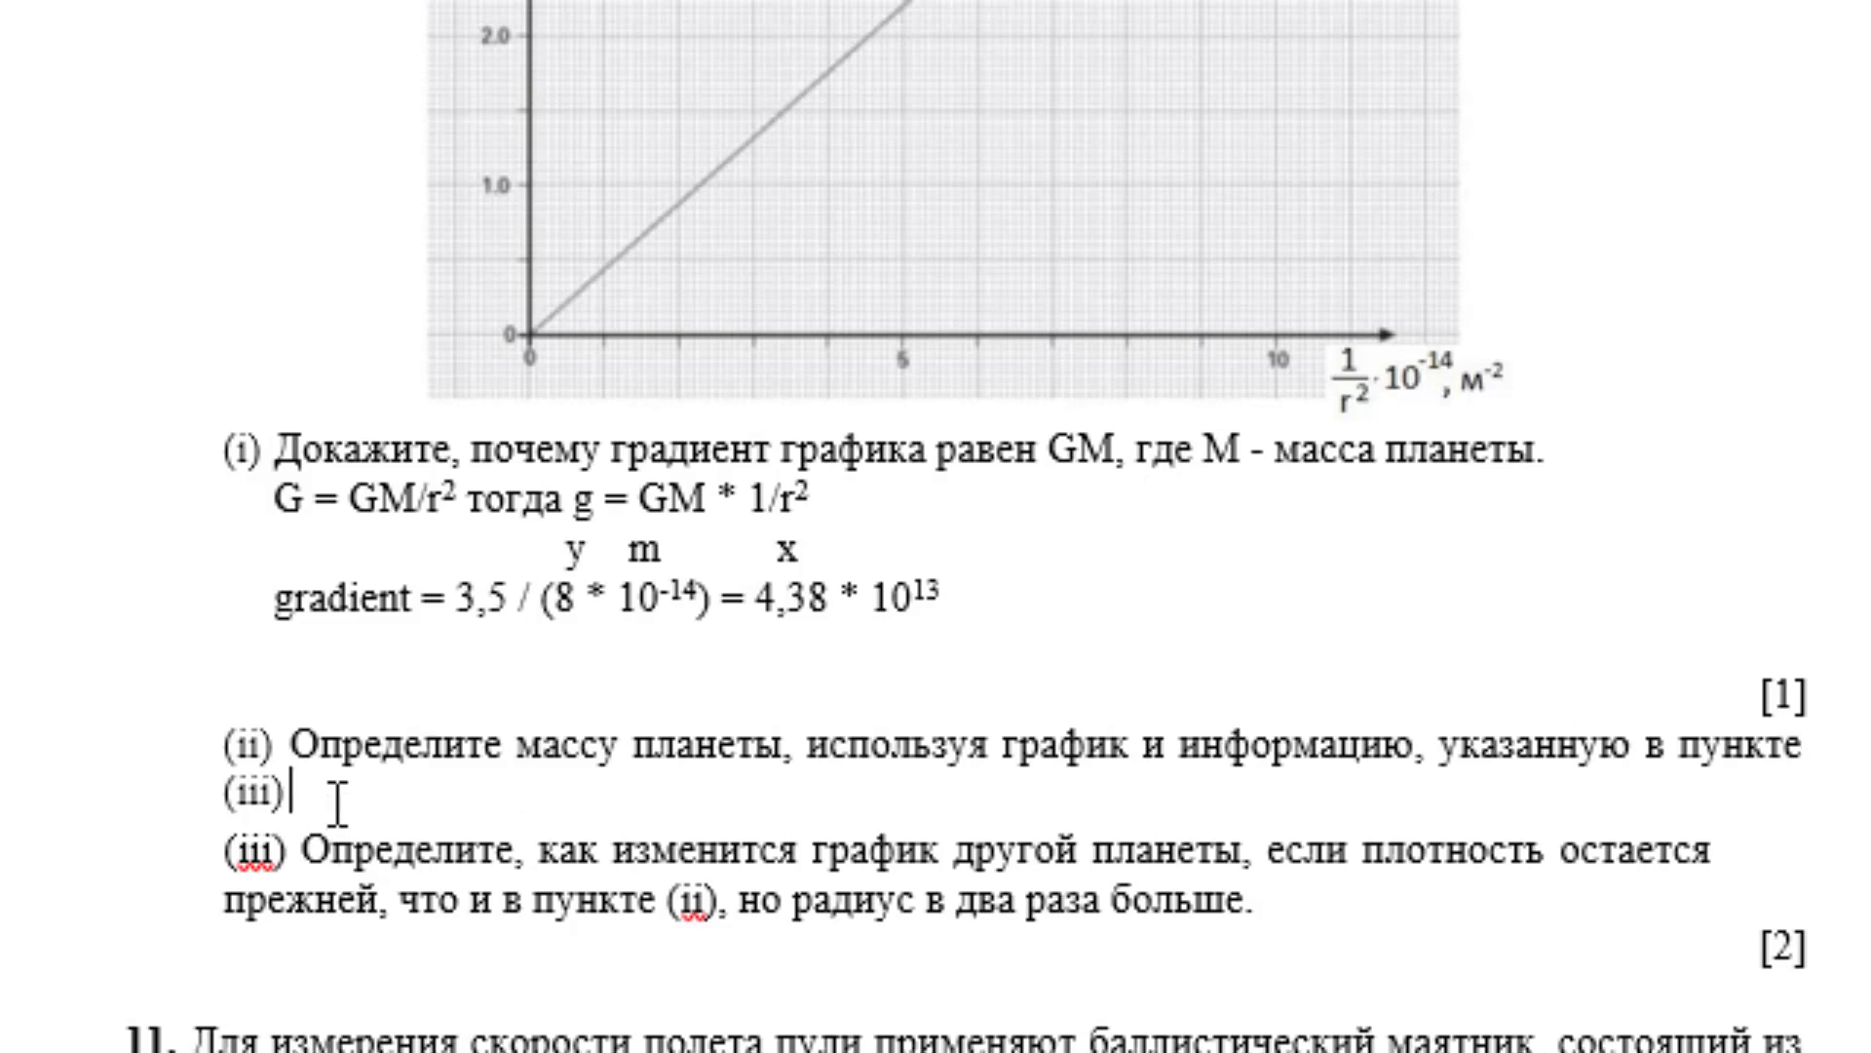
{"action": "key", "text": "BackSpace"}
{"action": "type", "text": "M"}
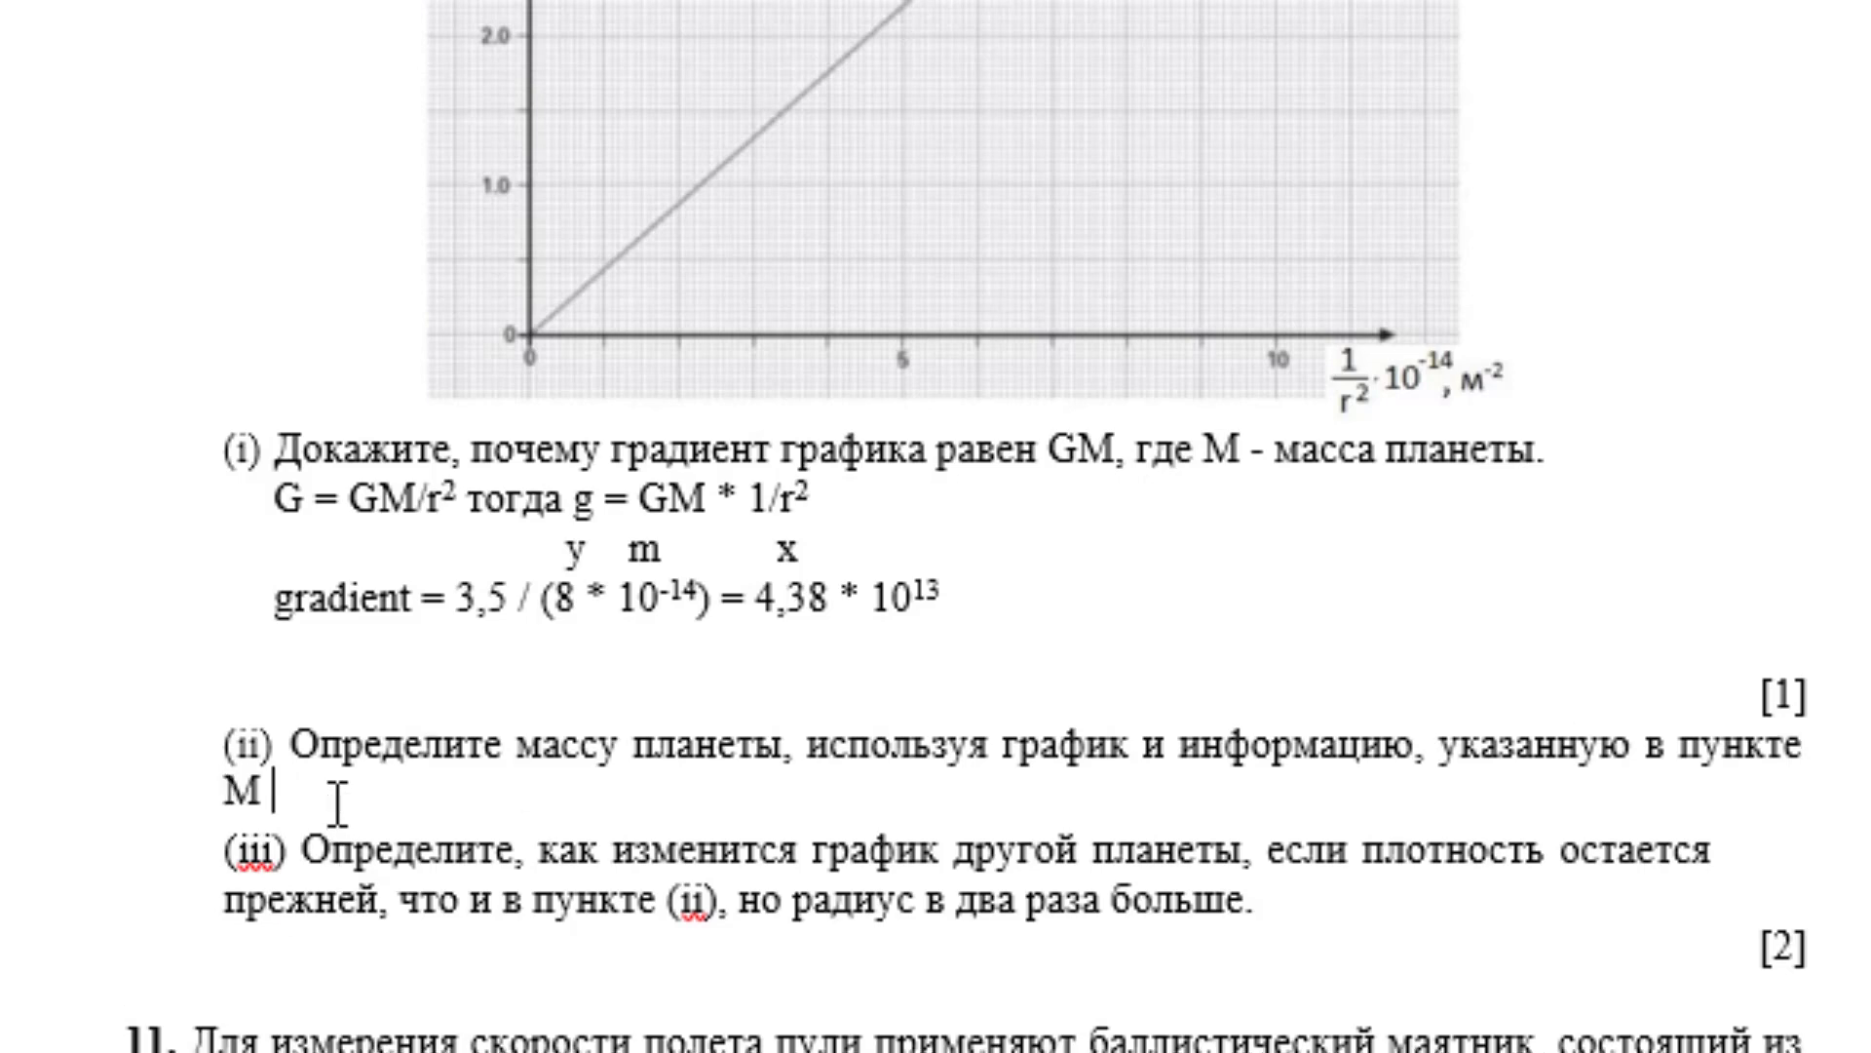
{"action": "key", "text": "BackSpace"}
{"action": "key", "text": "BackSpace"}
{"action": "type", "text": "m "}
{"action": "type", "text": "="}
{"action": "key", "text": "BackSpace"}
{"action": "key", "text": "BackSpace"}
{"action": "key", "text": "BackSpace"}
{"action": "key", "text": "BackSpace"}
{"action": "type", "text": "M"}
{"action": "type", "text": " = "}
{"action": "type", "text": "(4,"}
{"action": "type", "text": "38 * "}
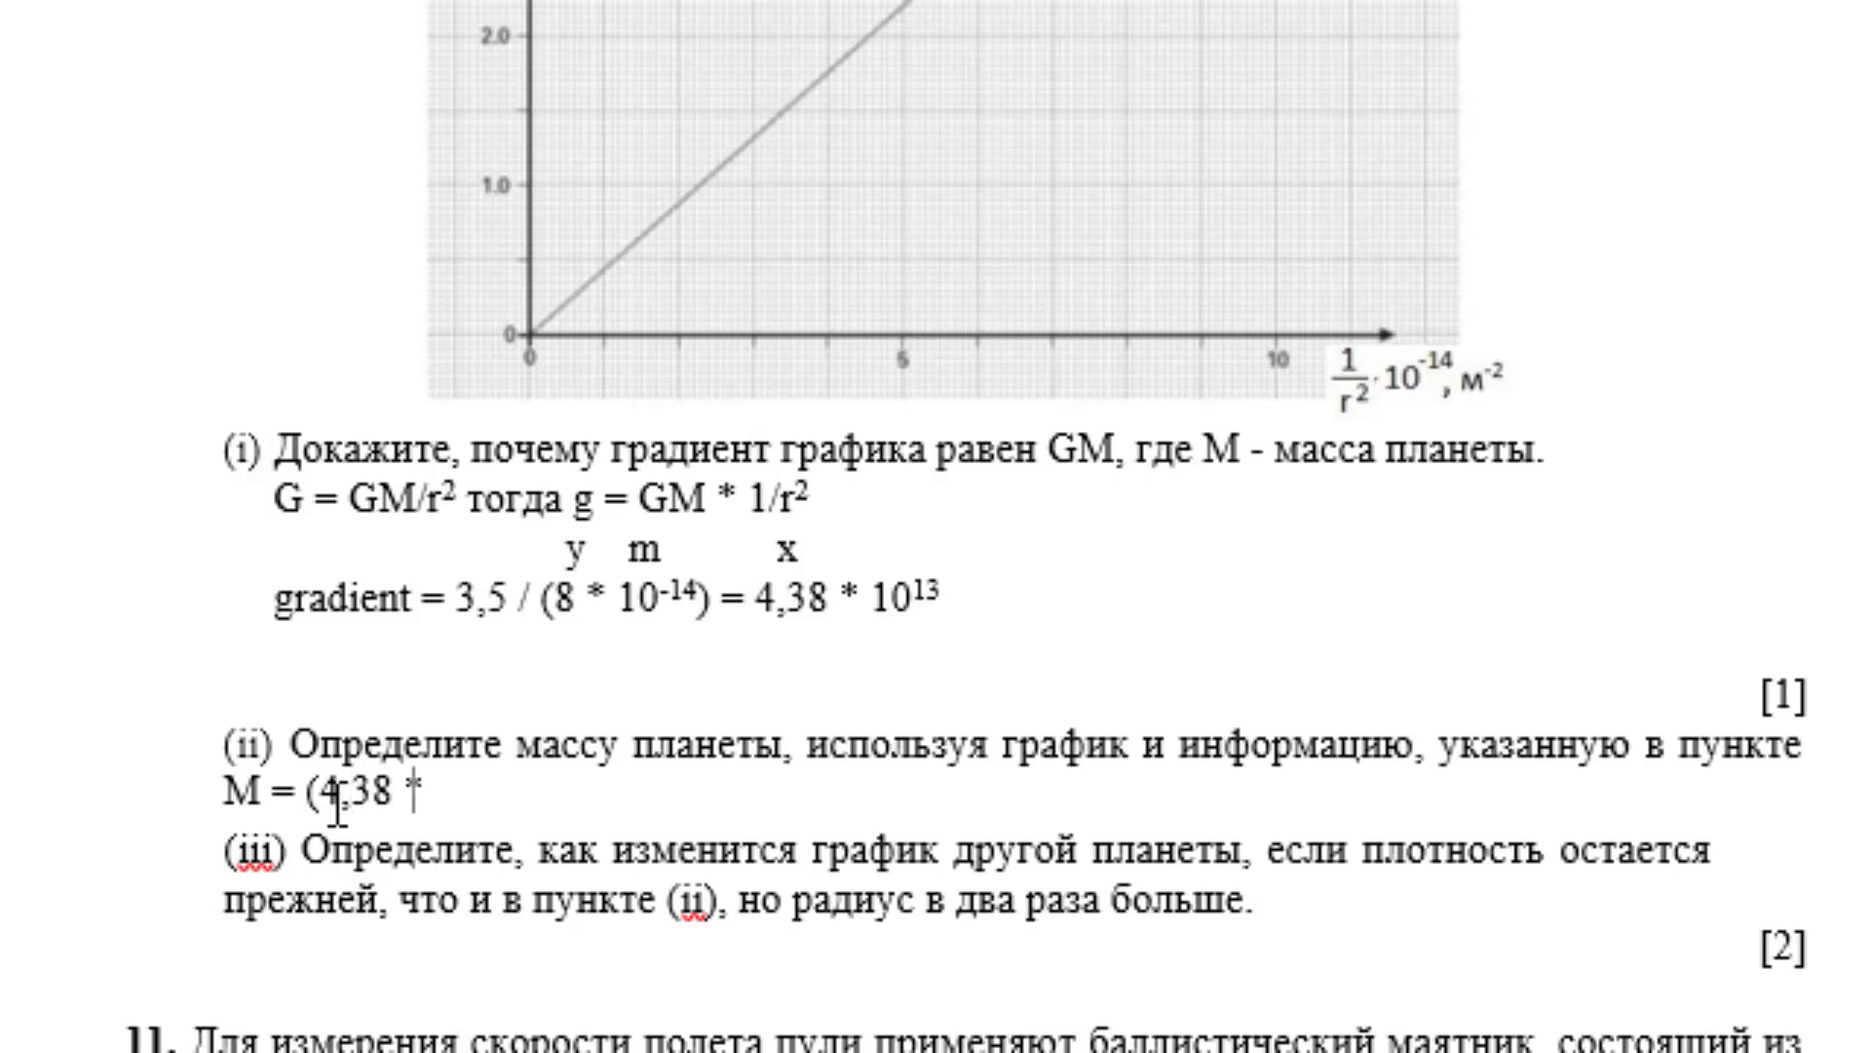
{"action": "type", "text": "10"}
{"action": "type", "text": "13) "}
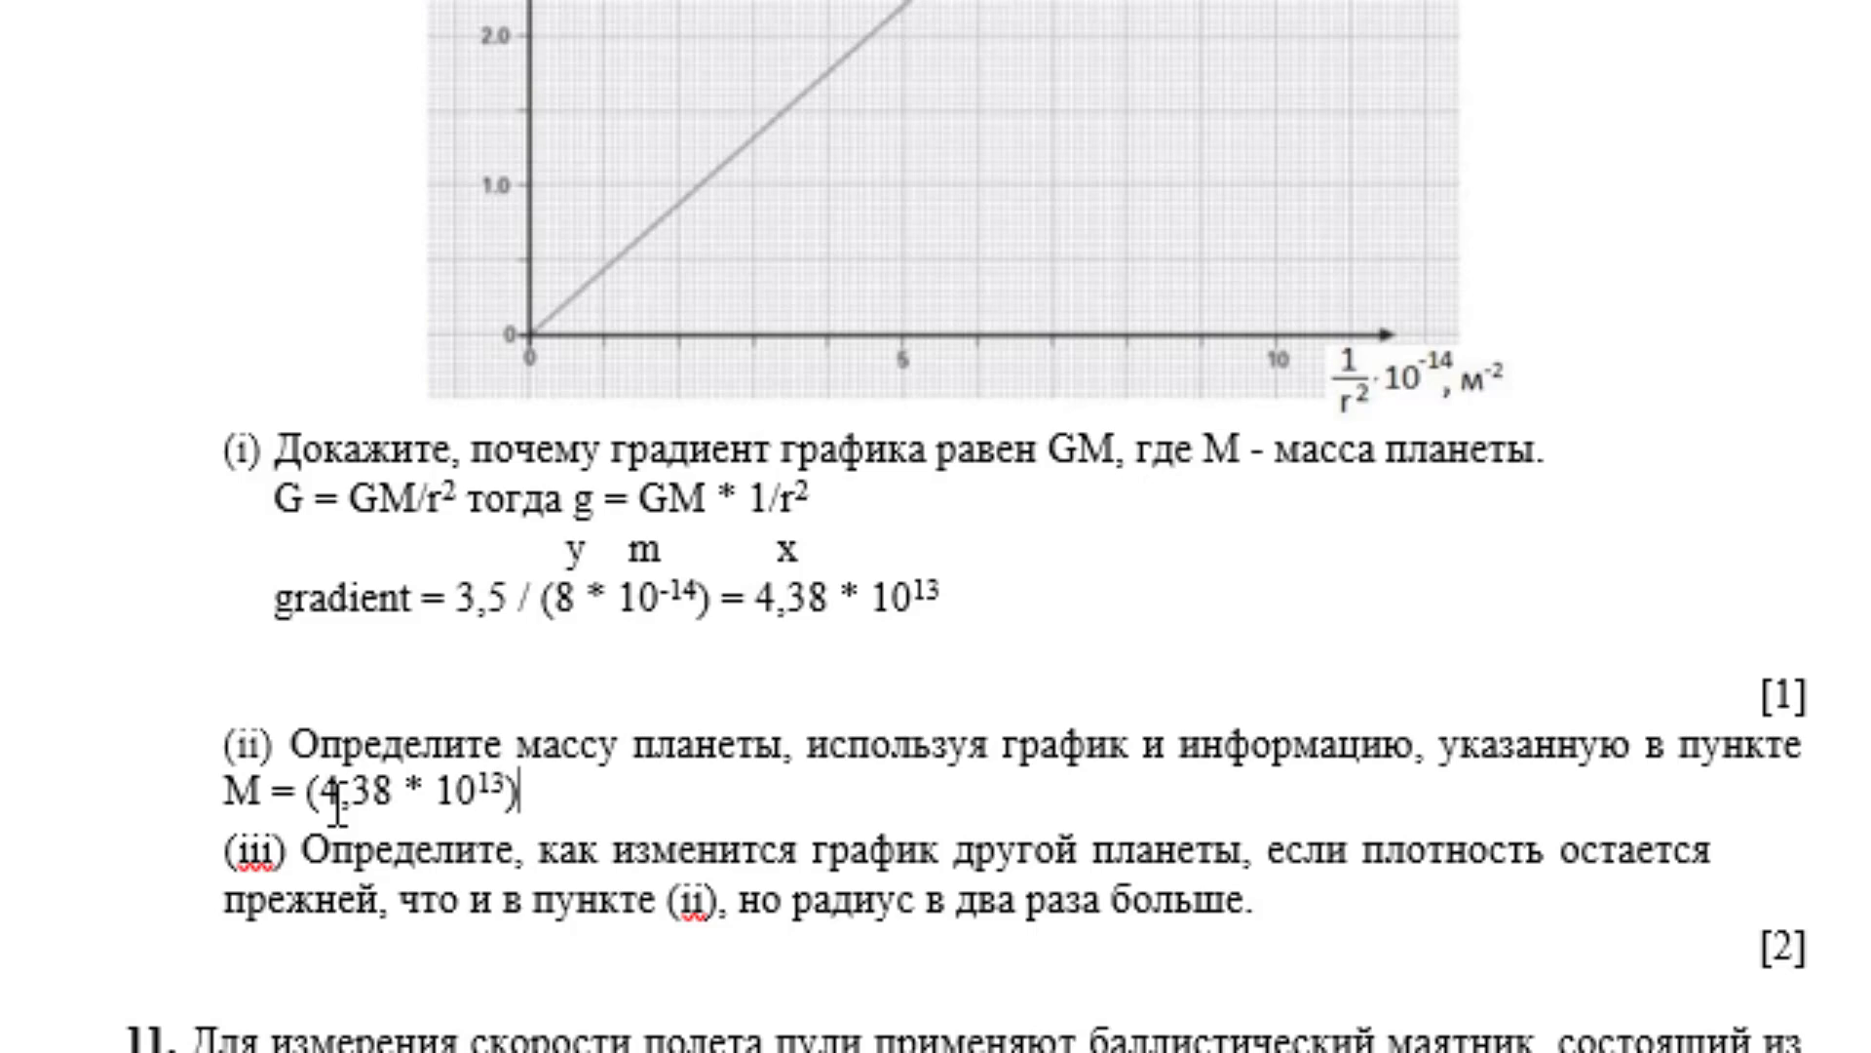
{"action": "type", "text": "/ "}
{"action": "type", "text": "("}
{"action": "type", "text": "6,"}
{"action": "type", "text": "67 * "}
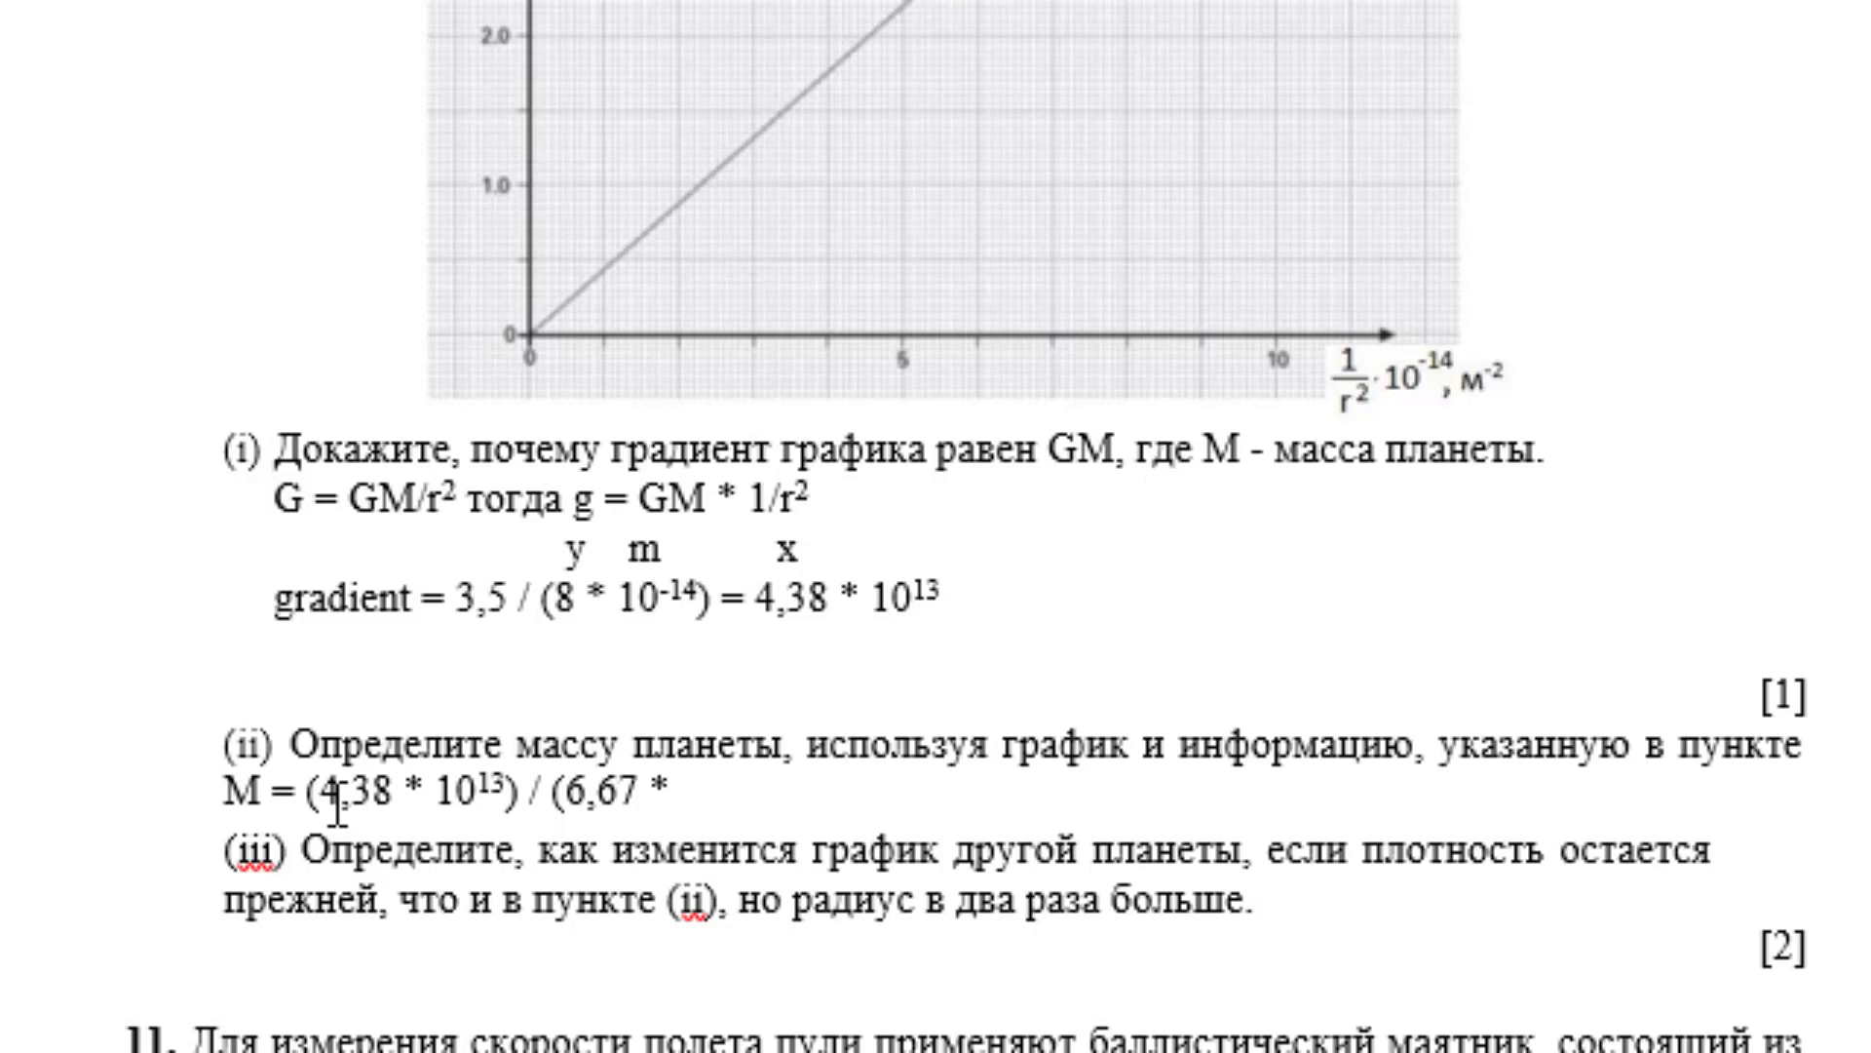
{"action": "type", "text": "10"}
{"action": "type", "text": "-"}
{"action": "type", "text": "111"}
{"action": "type", "text": ")"}
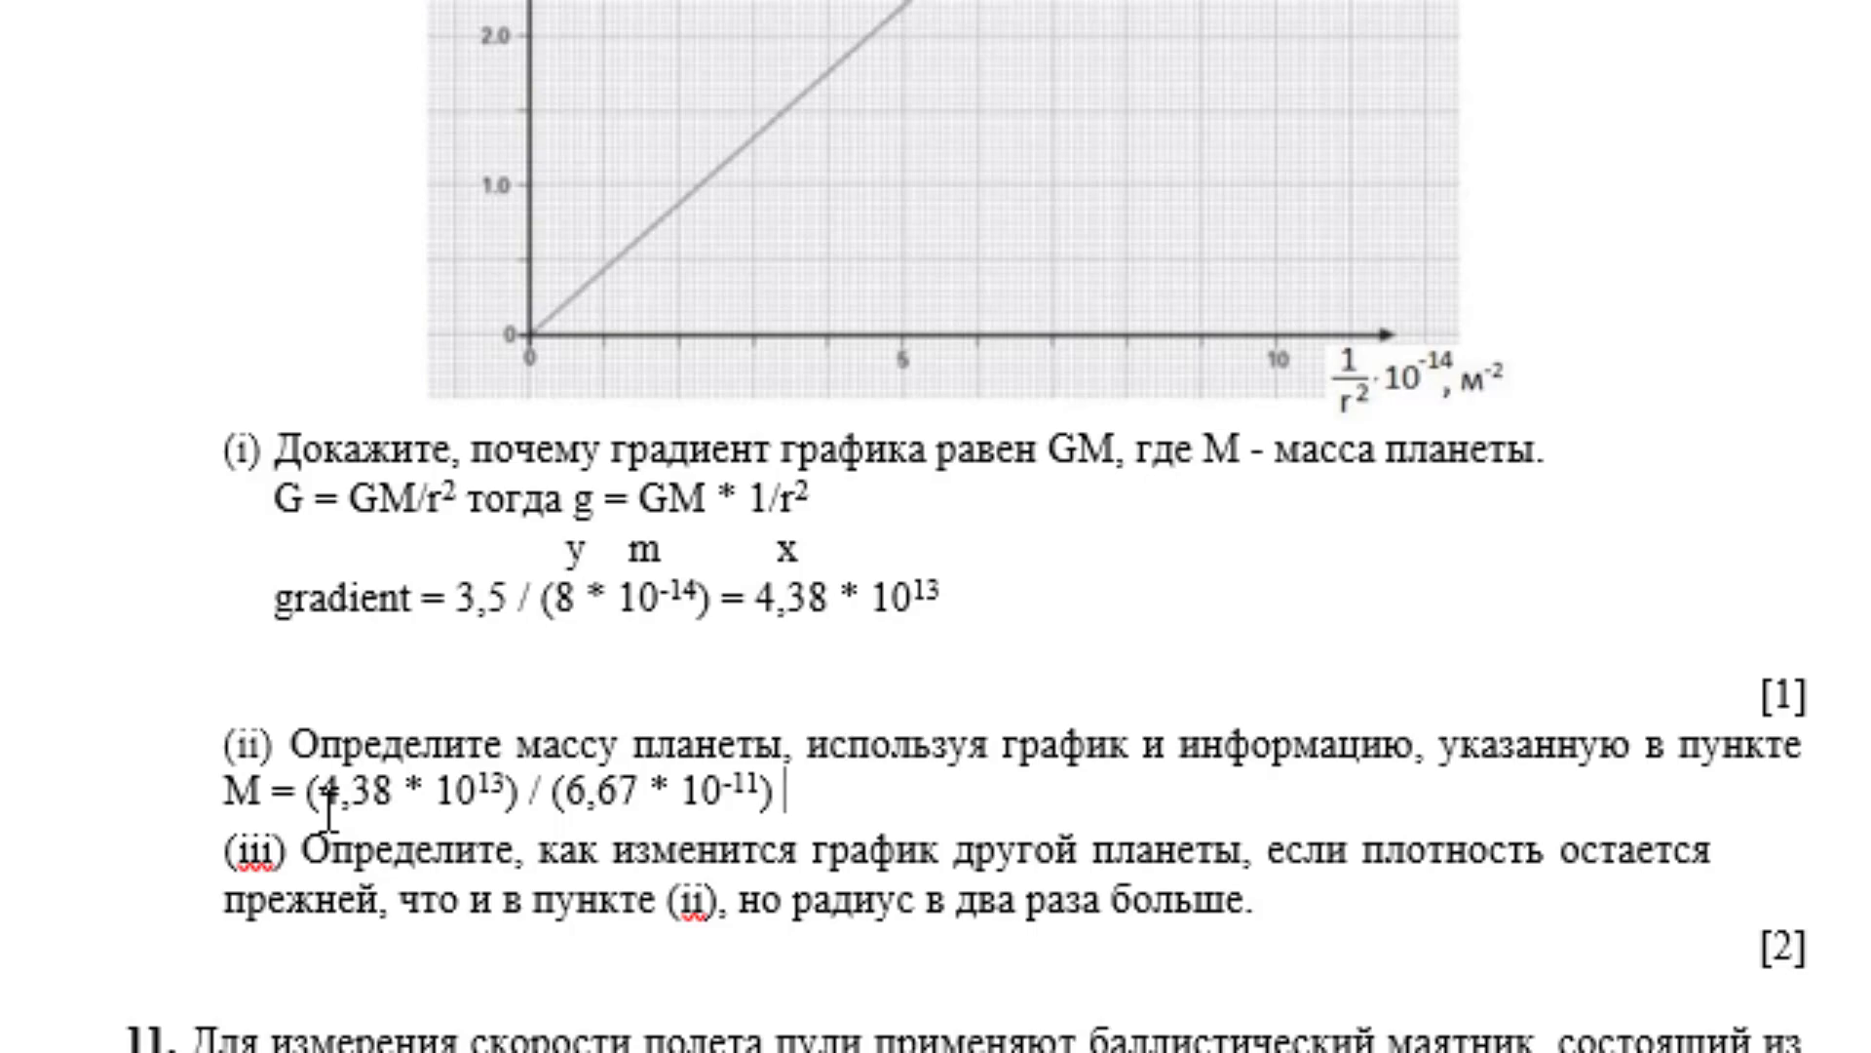
- Select the part (i)–(iii) answers ending 'график будет круче' and place the caret after круче
{"action": "scroll", "coordinate": [329, 809], "scroll_direction": "down", "scroll_amount": 6}
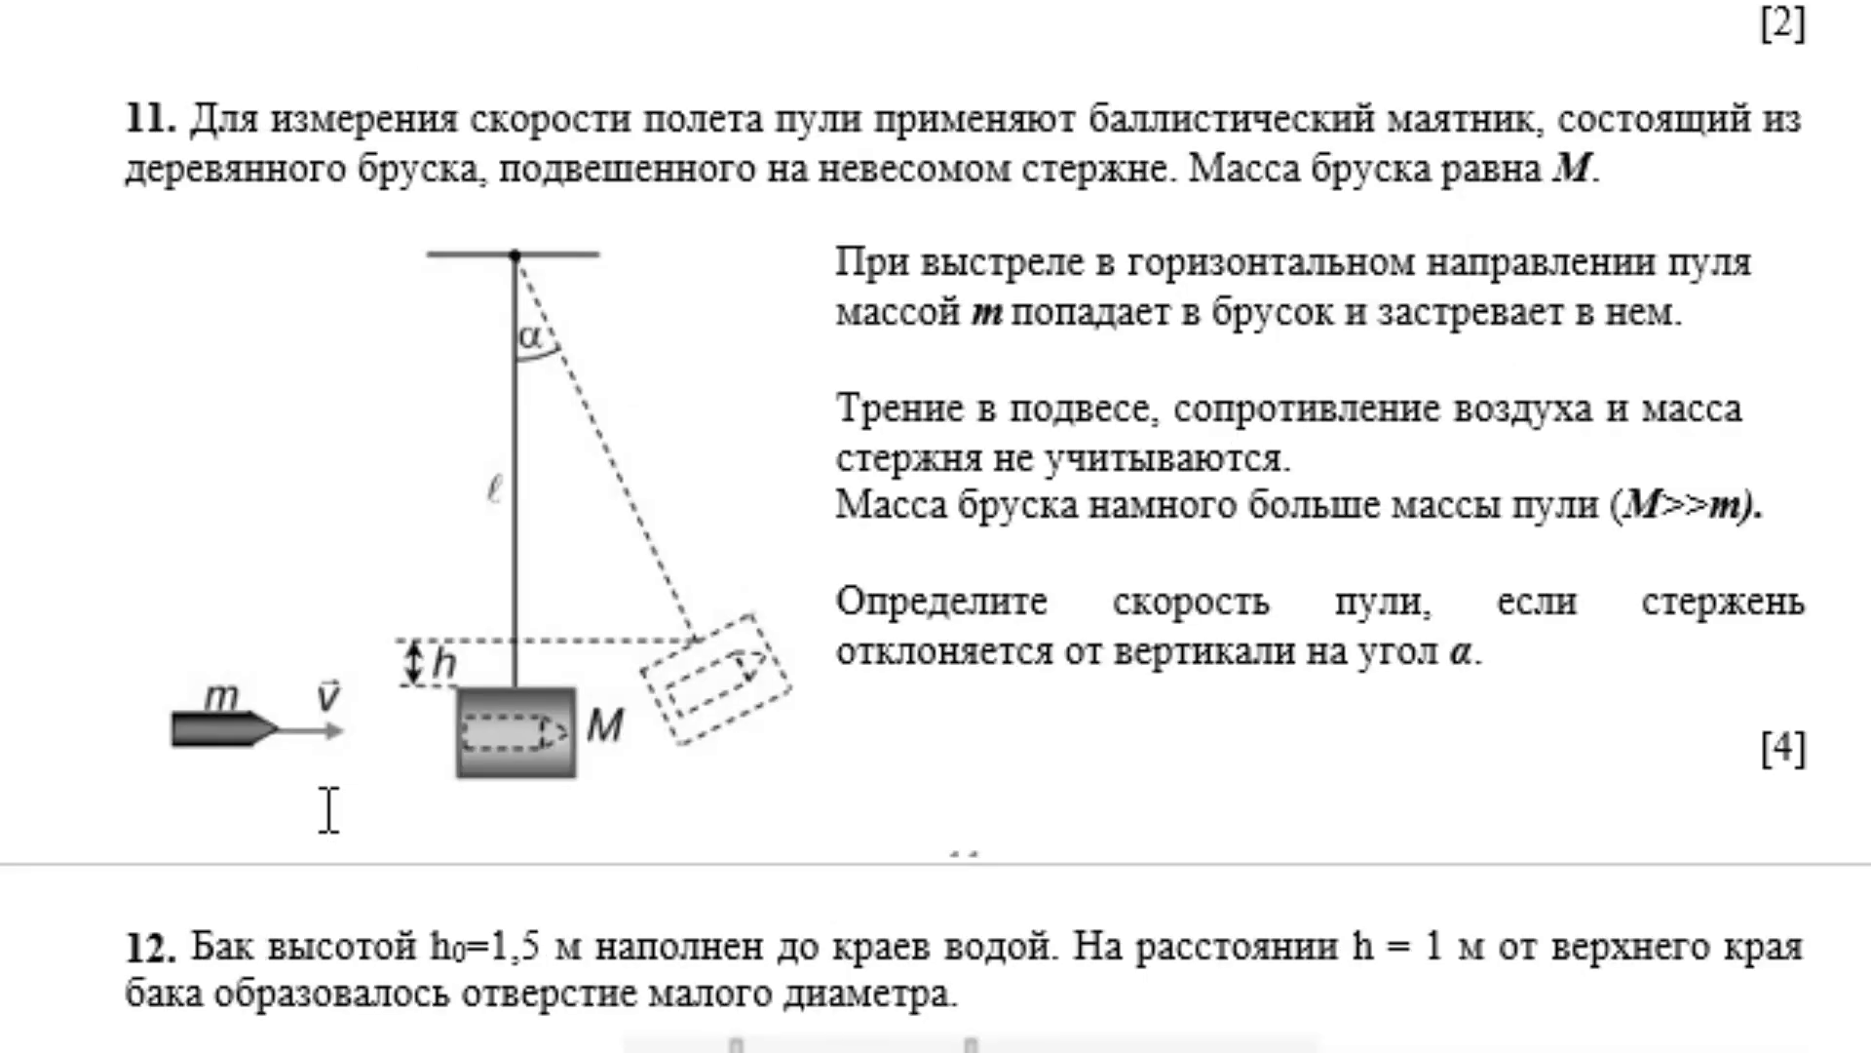
{"action": "scroll", "coordinate": [329, 809], "scroll_direction": "up", "scroll_amount": 6}
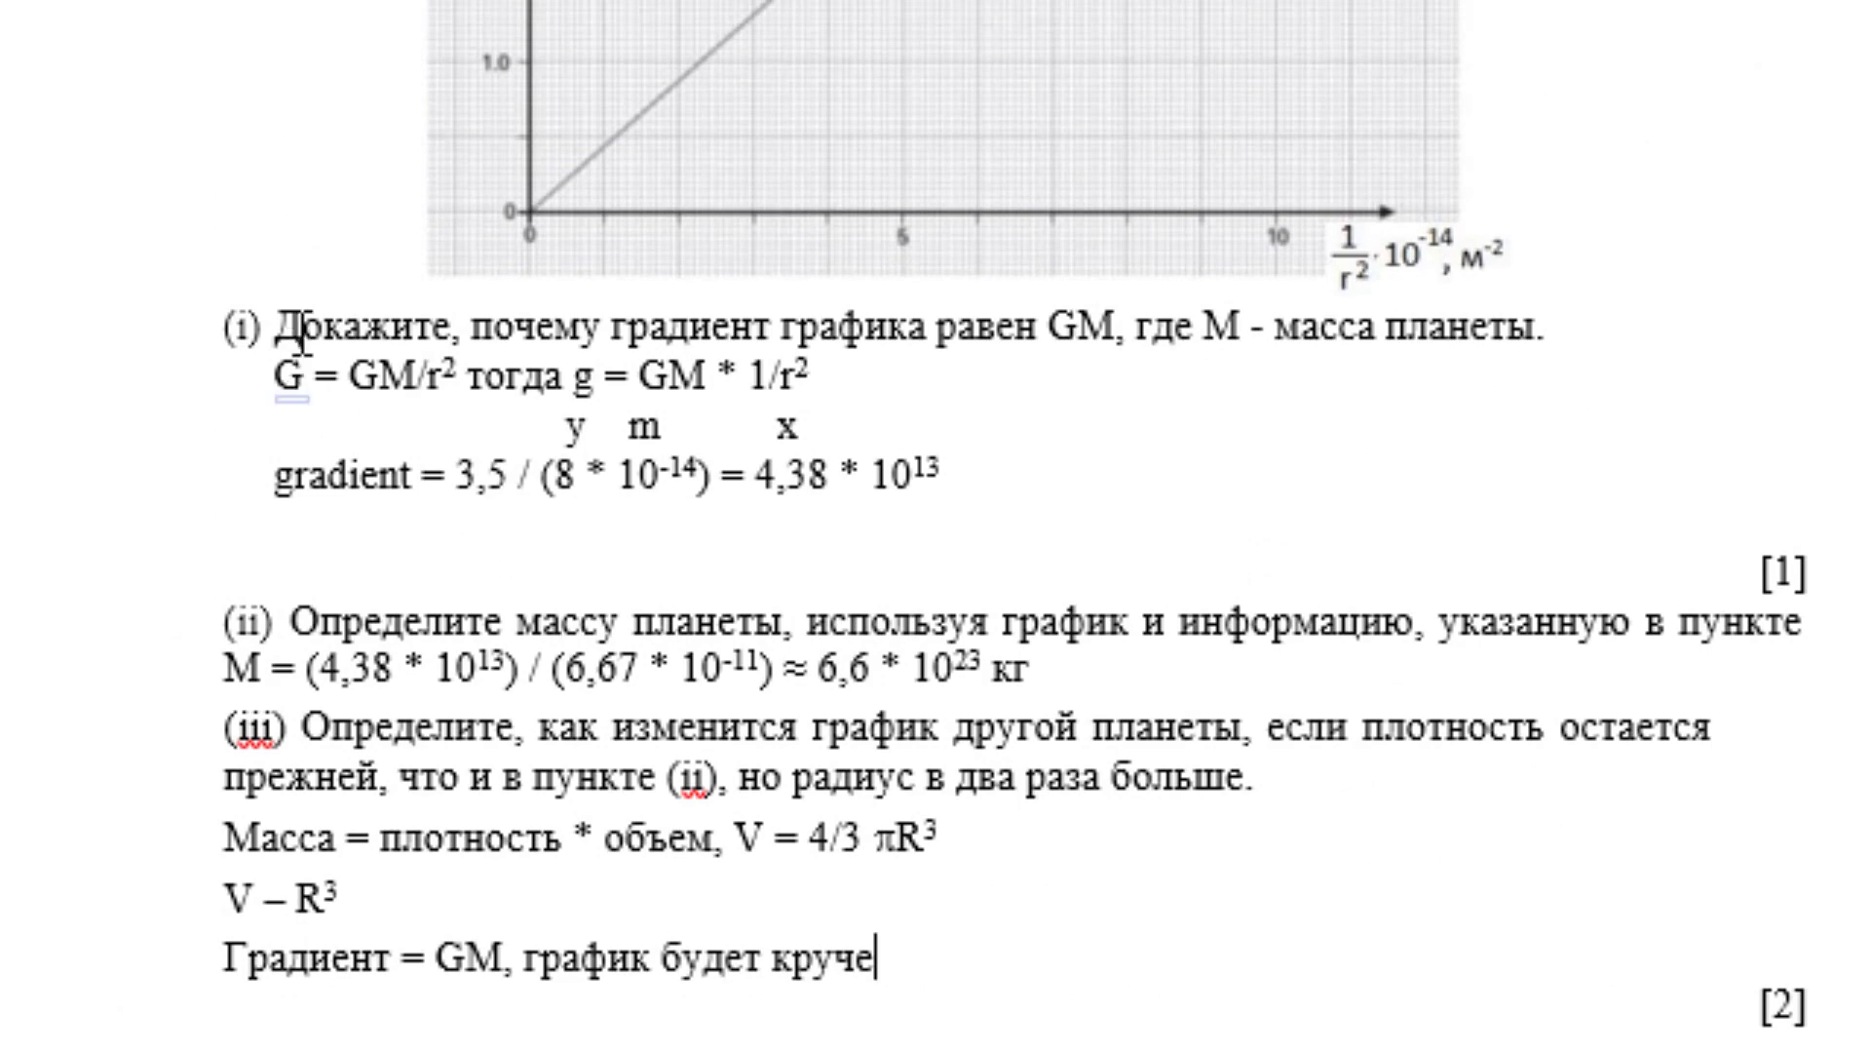
{"action": "mouse_move", "coordinate": [276, 327]}
{"action": "left_mouse_down"}
{"action": "mouse_move", "coordinate": [876, 858]}
{"action": "mouse_move", "coordinate": [911, 961]}
{"action": "left_mouse_up"}
{"action": "left_click", "coordinate": [910, 963]}
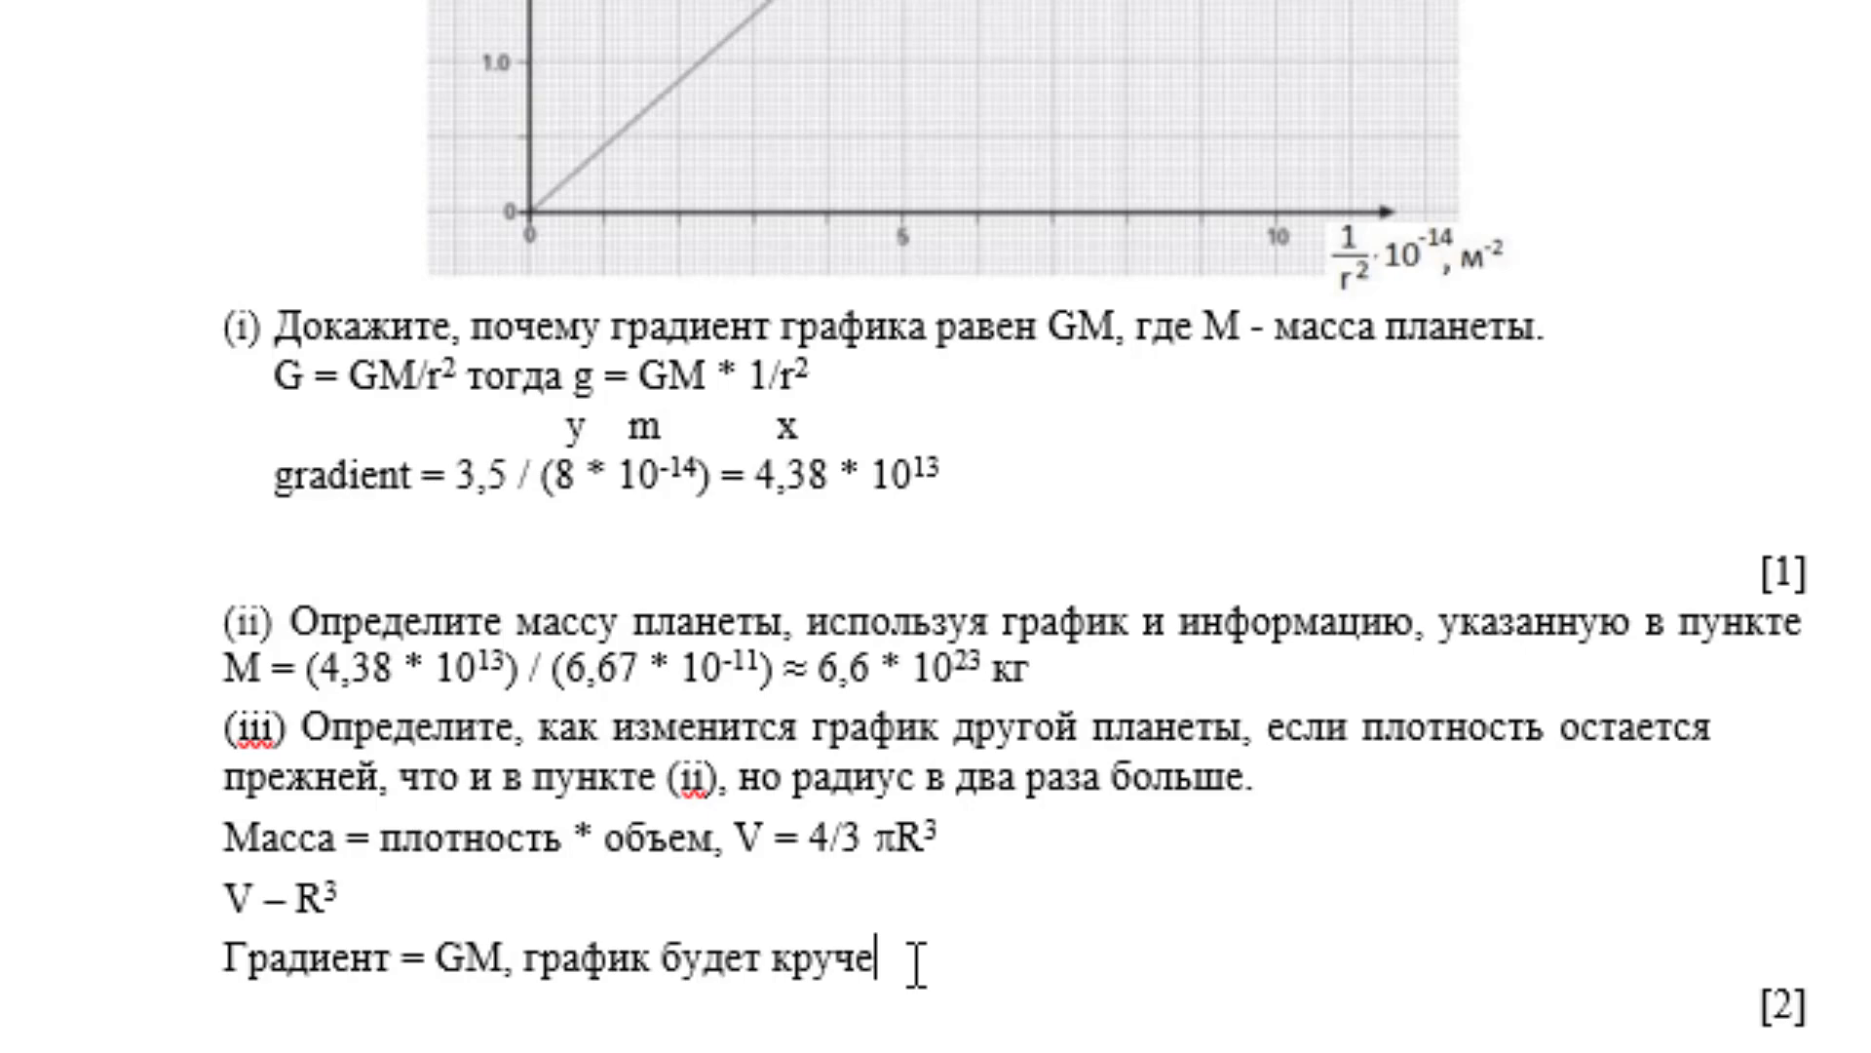
- Scroll past problem 10's answer to show problem 11's pendulum diagram and the top of problem 12
{"action": "scroll", "coordinate": [916, 965], "scroll_direction": "down", "scroll_amount": 4}
{"action": "scroll", "coordinate": [916, 965], "scroll_direction": "down", "scroll_amount": 4}
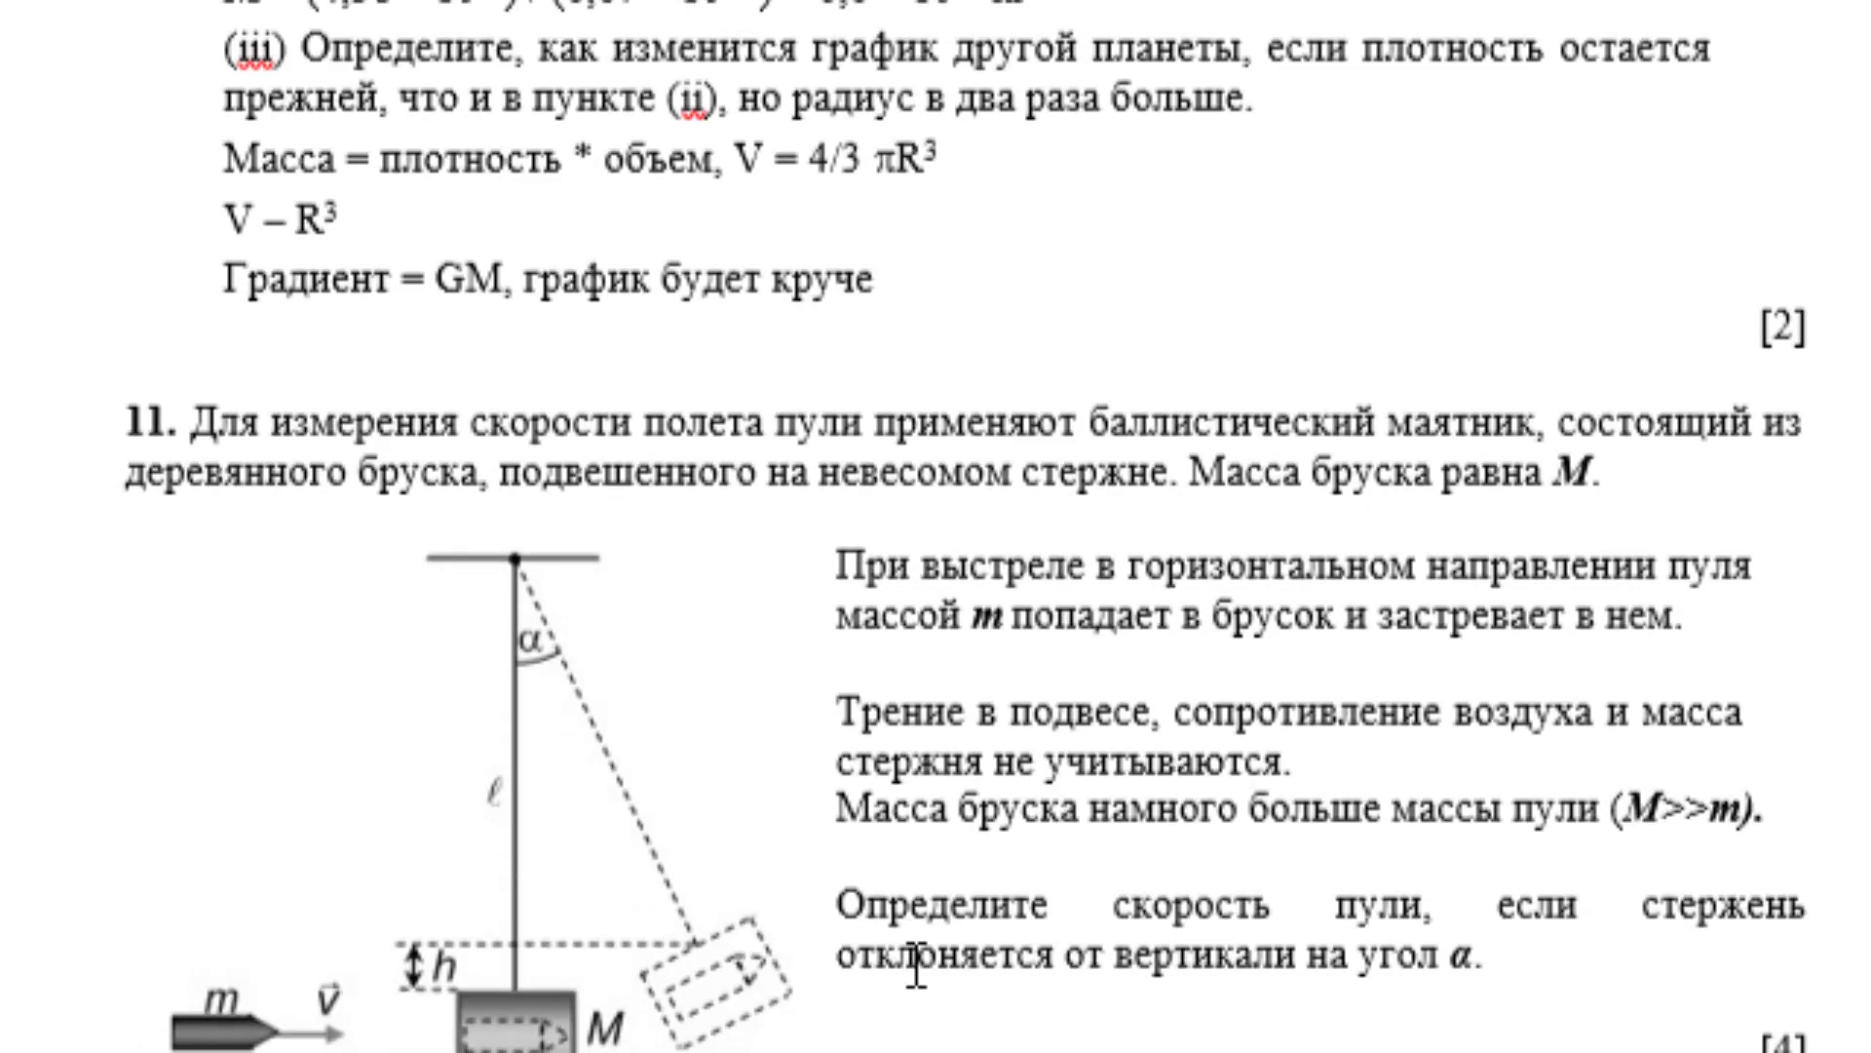
{"action": "scroll", "coordinate": [917, 965], "scroll_direction": "down", "scroll_amount": 3}
{"action": "scroll", "coordinate": [917, 965], "scroll_direction": "up", "scroll_amount": 1}
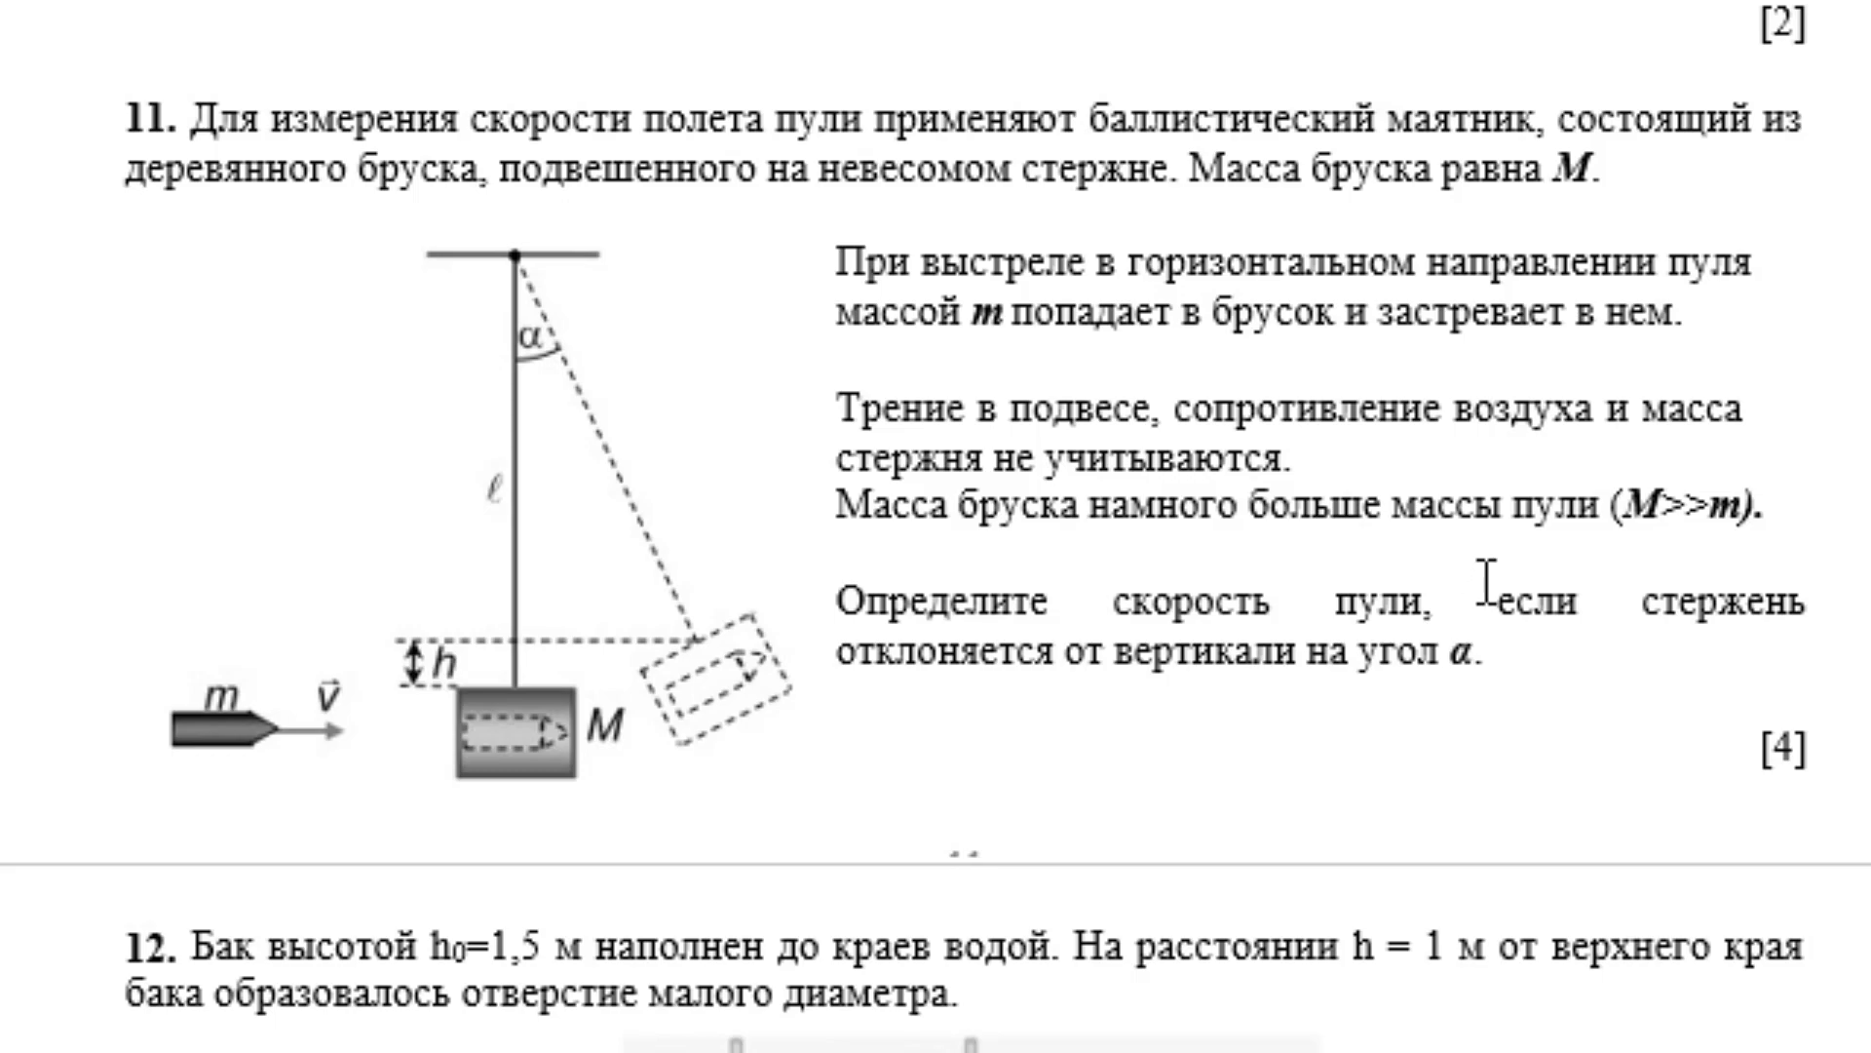
{"action": "scroll", "coordinate": [1481, 585], "scroll_direction": "down", "scroll_amount": 5}
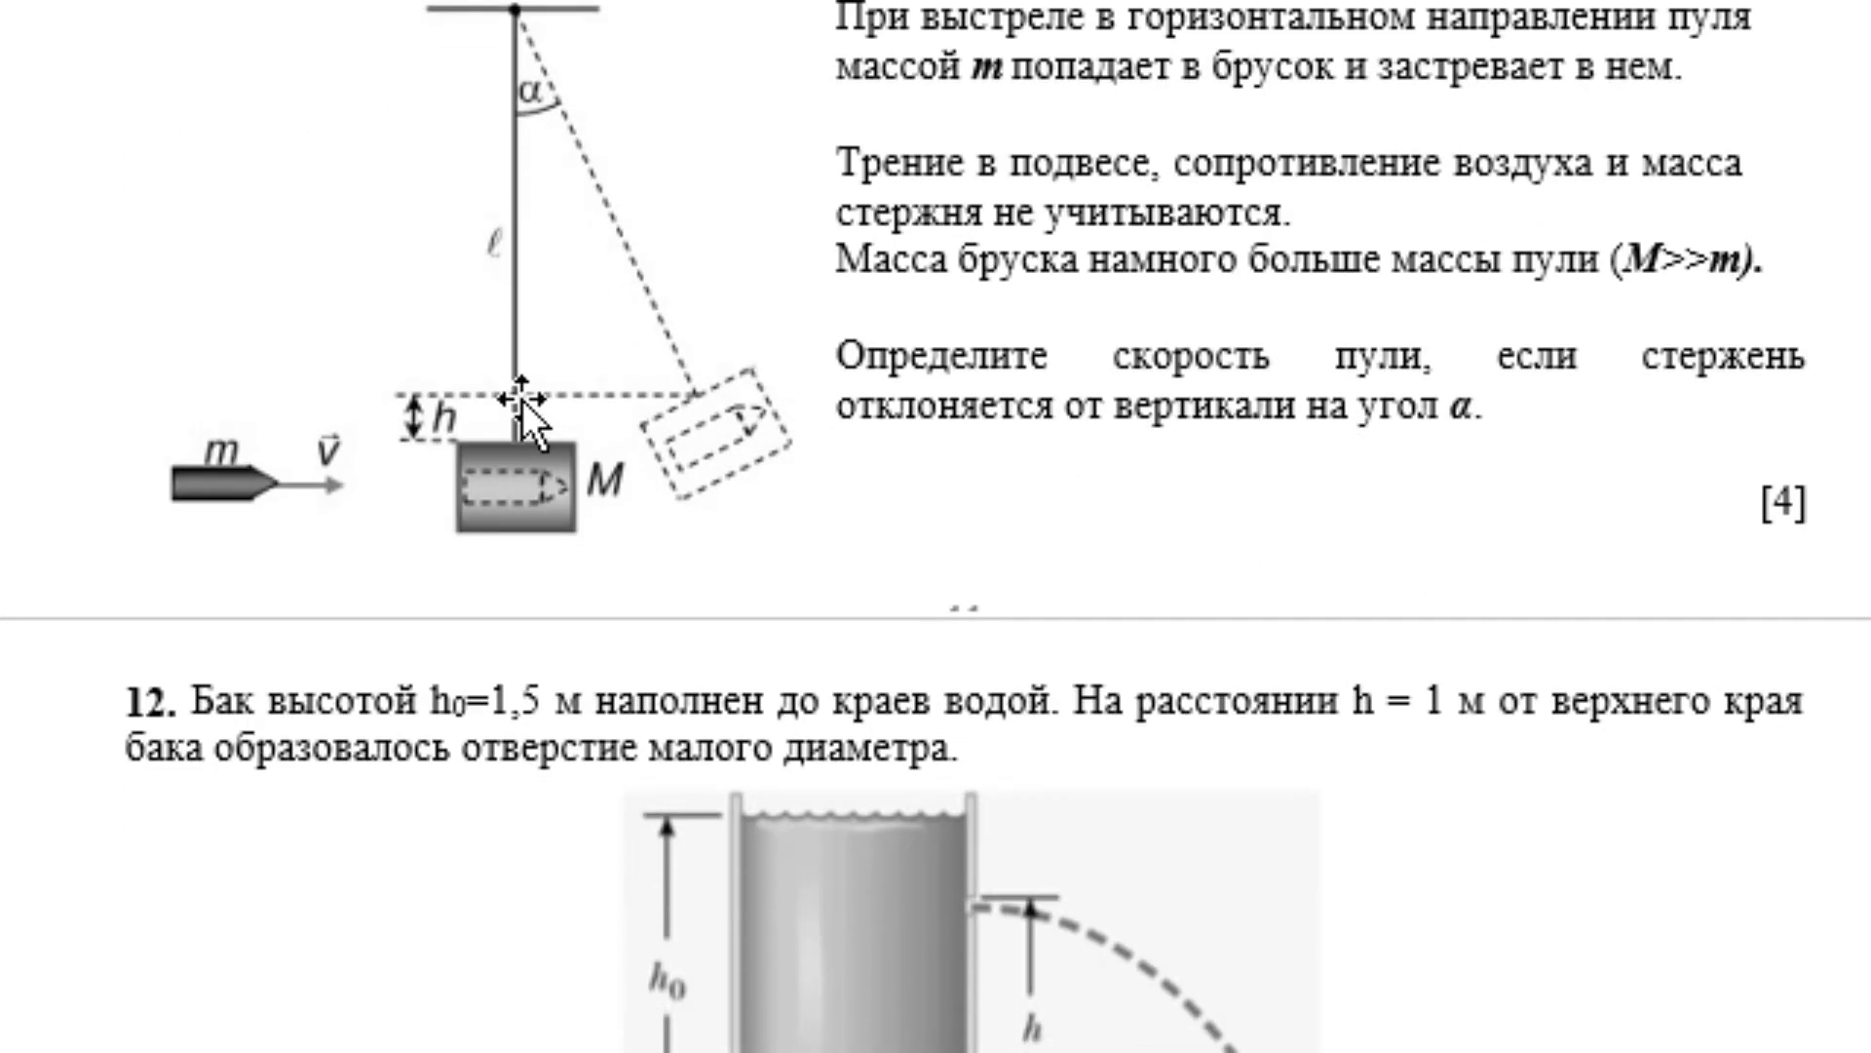
{"action": "scroll", "coordinate": [522, 394], "scroll_direction": "up", "scroll_amount": 2}
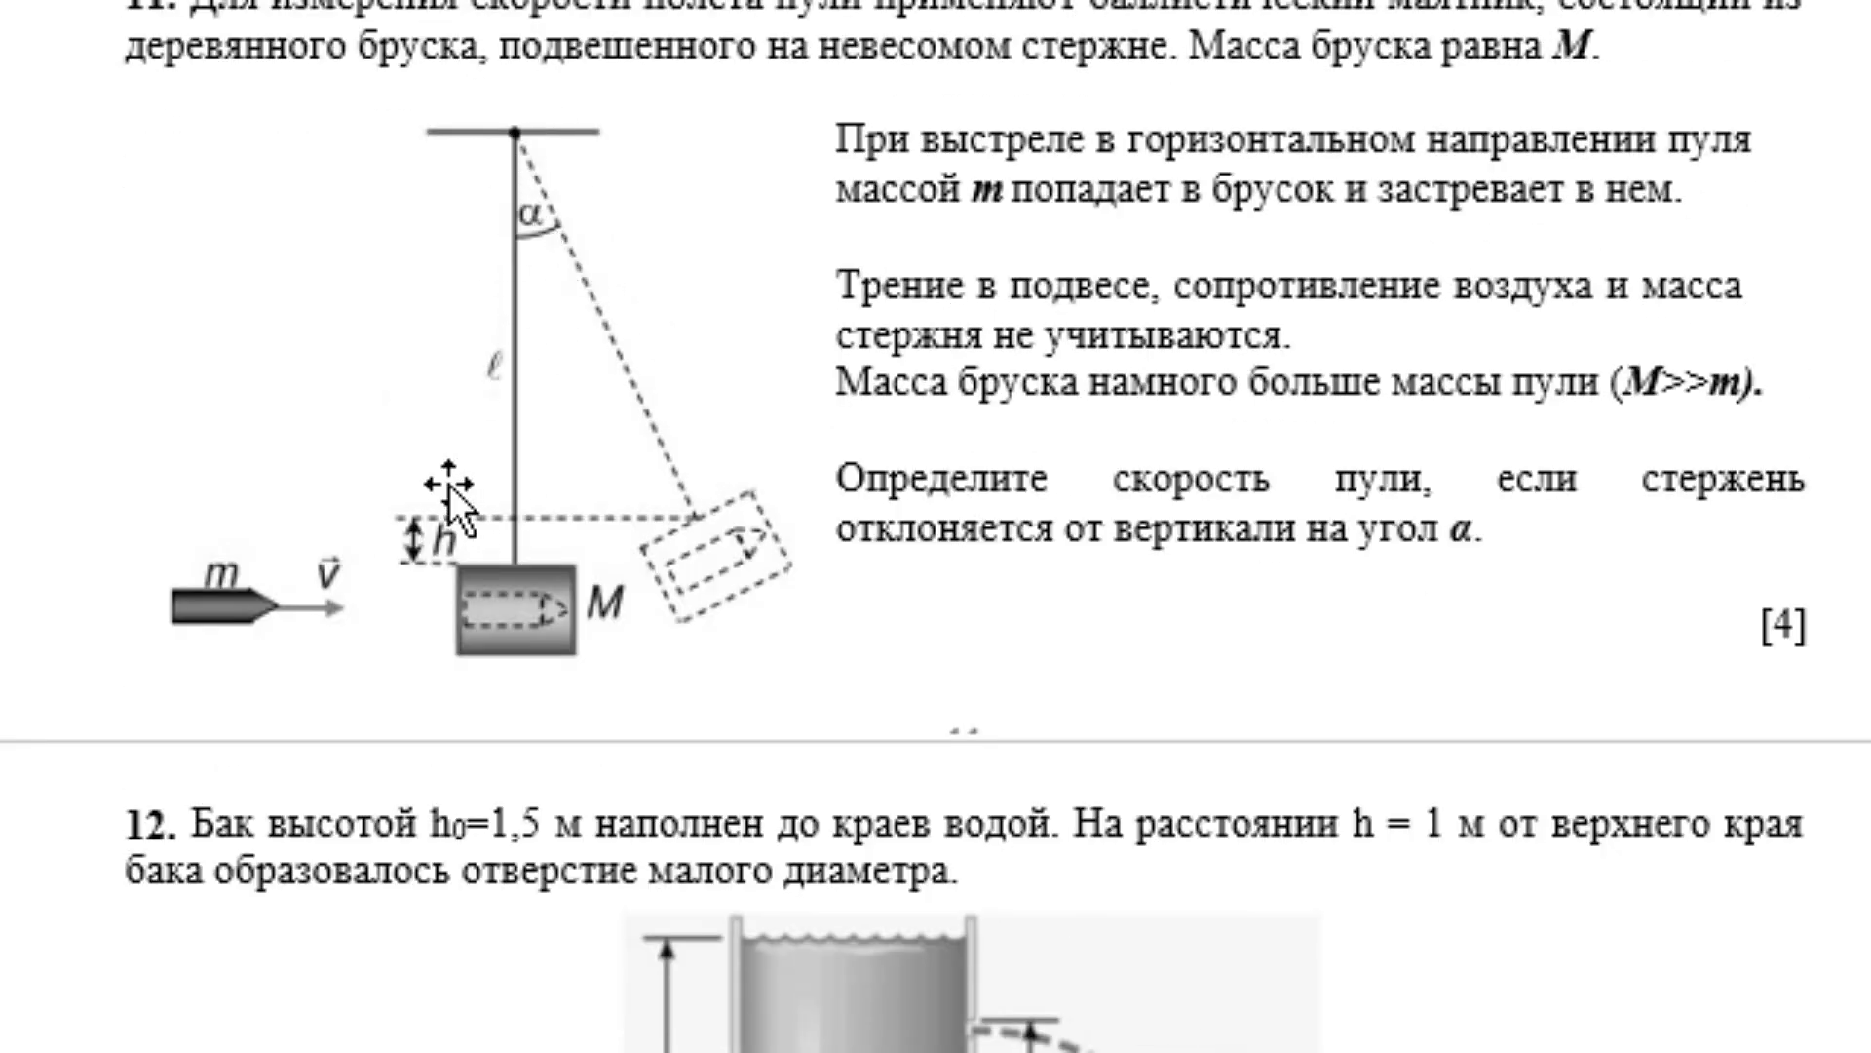
{"action": "scroll", "coordinate": [536, 535], "scroll_direction": "down", "scroll_amount": 2}
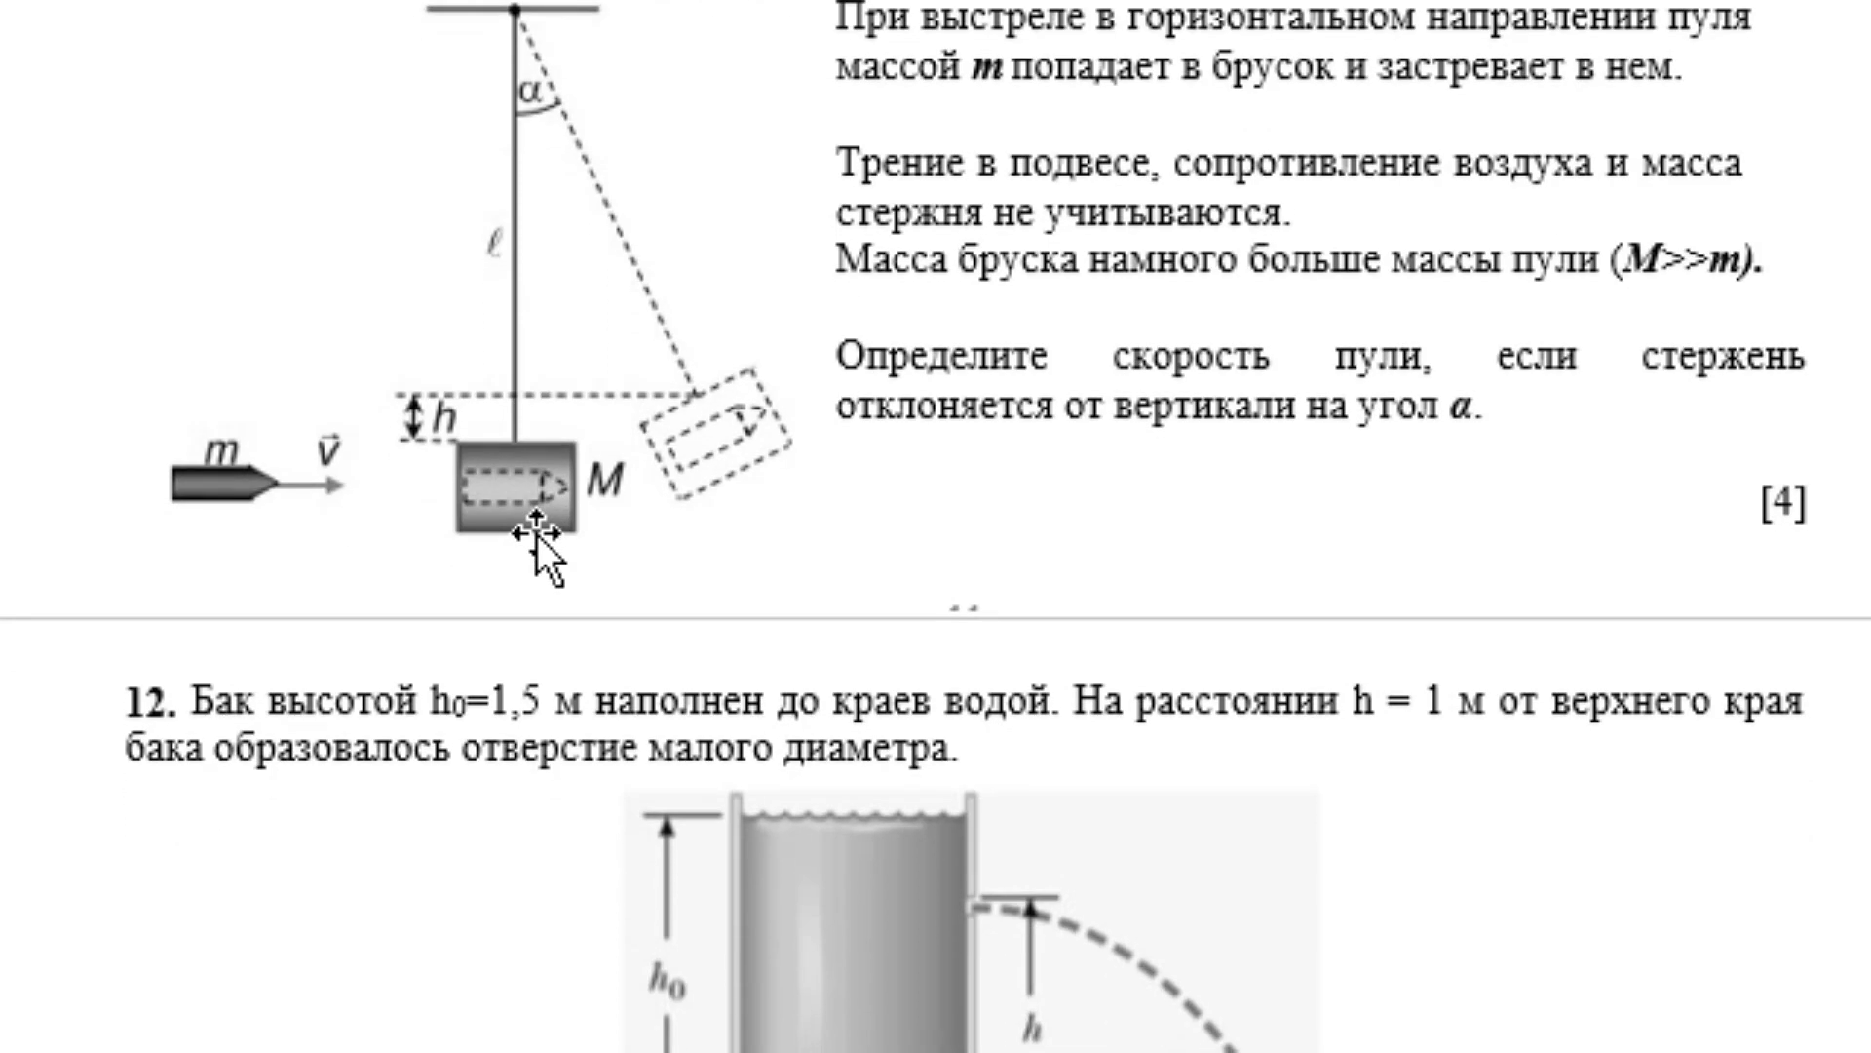
- Below problem 11's question, leave a blank line and write the momentum equation Mv = (m + M)u
{"action": "left_click", "coordinate": [1506, 414]}
{"action": "key", "text": "Return"}
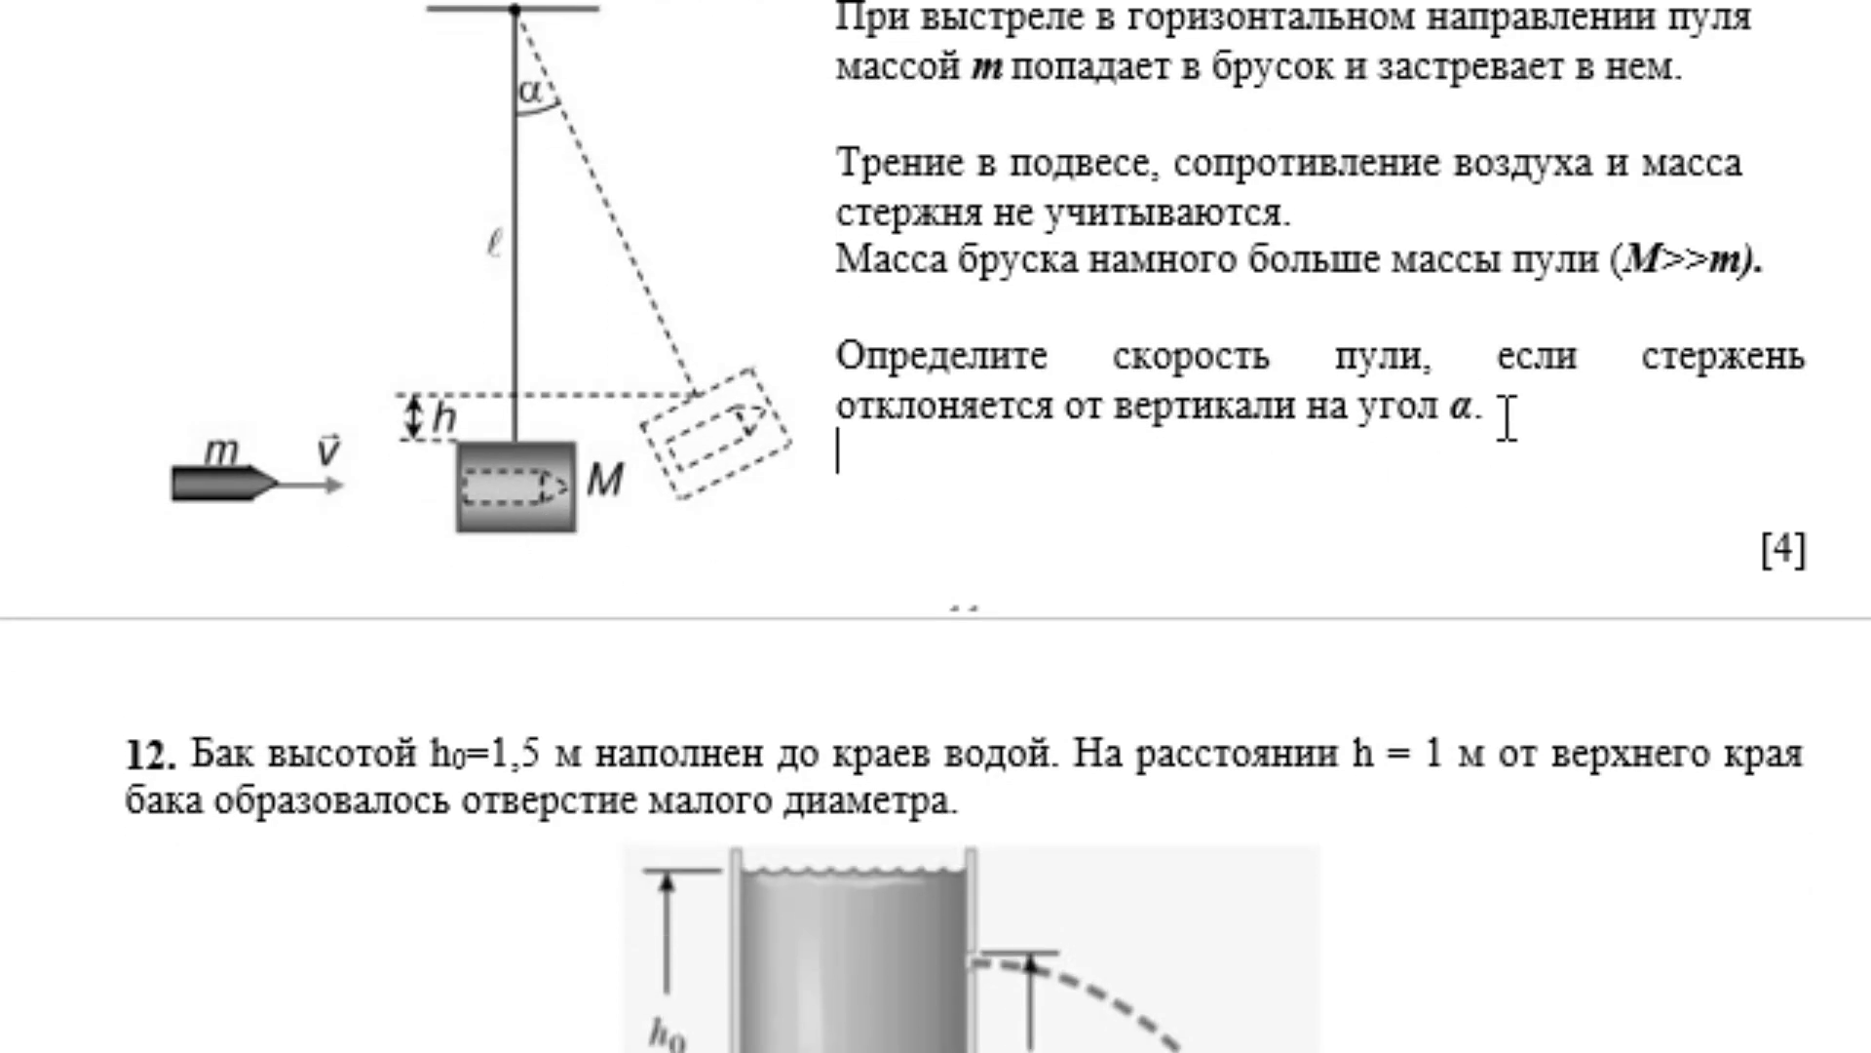
{"action": "key", "text": "Return"}
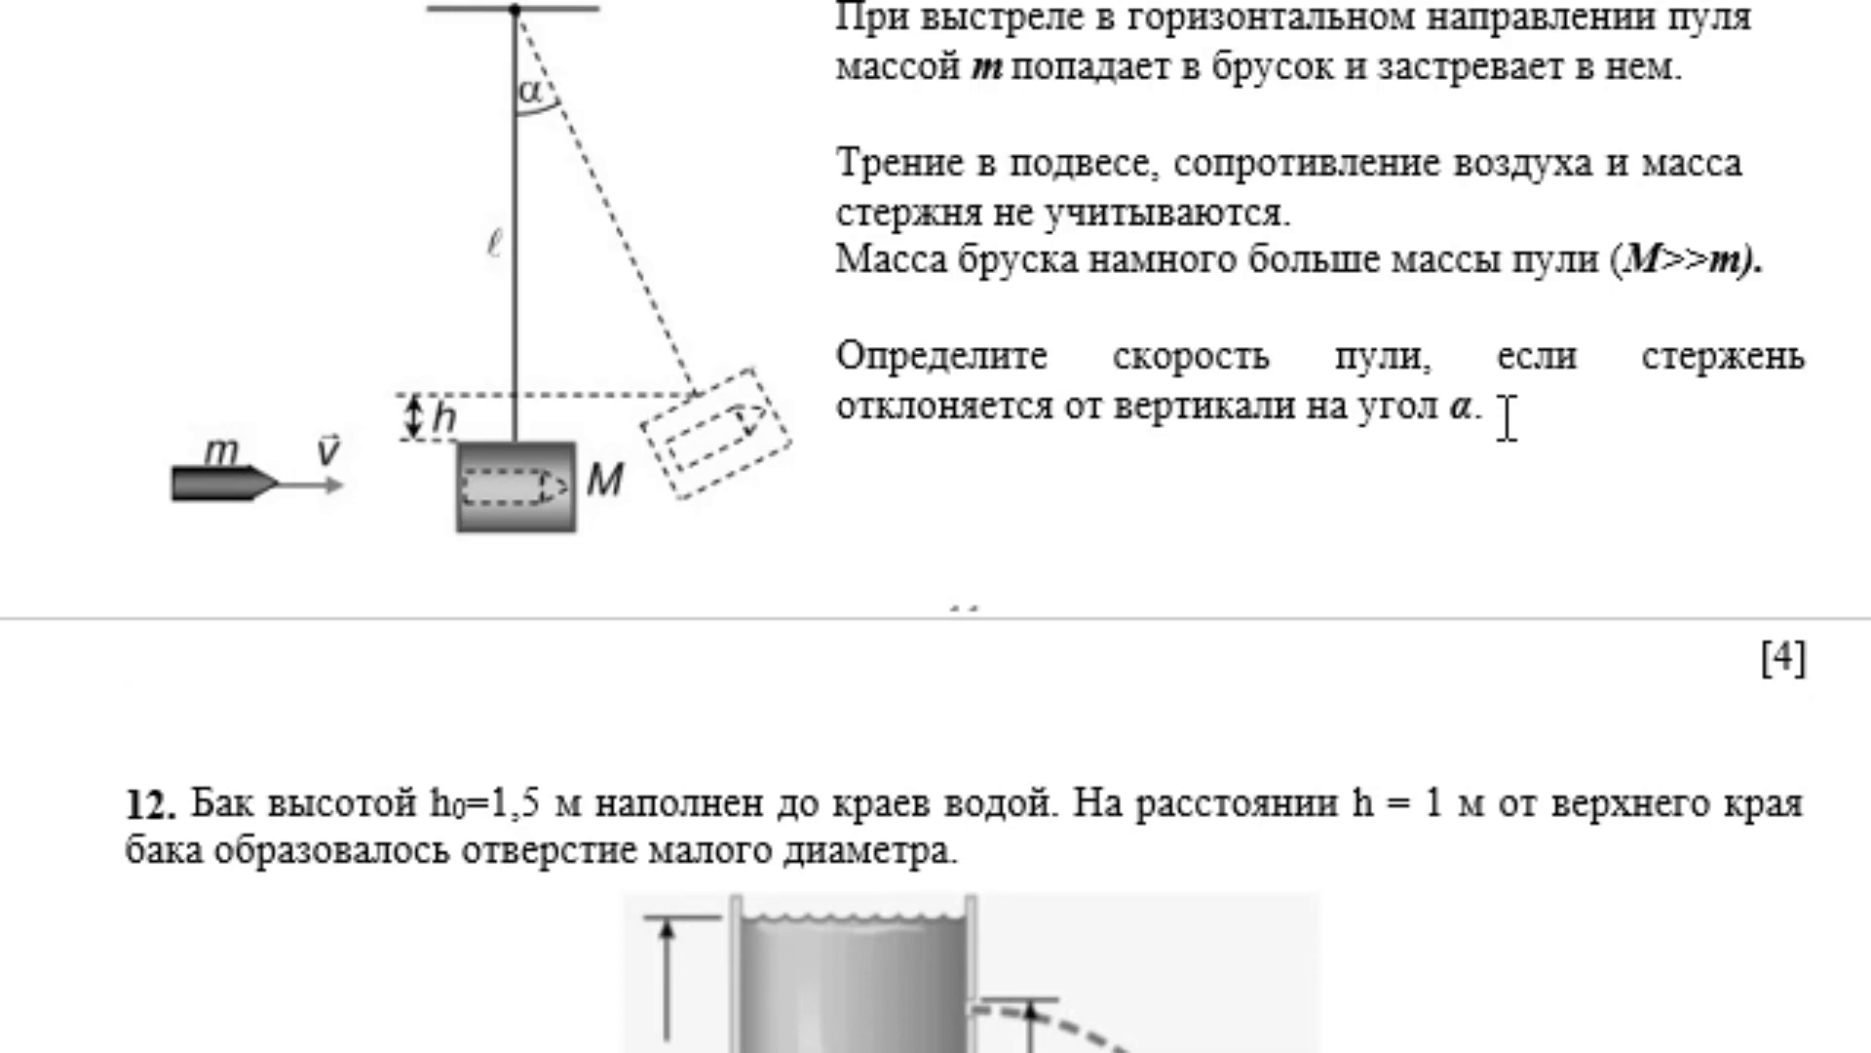
{"action": "type", "text": "mv "}
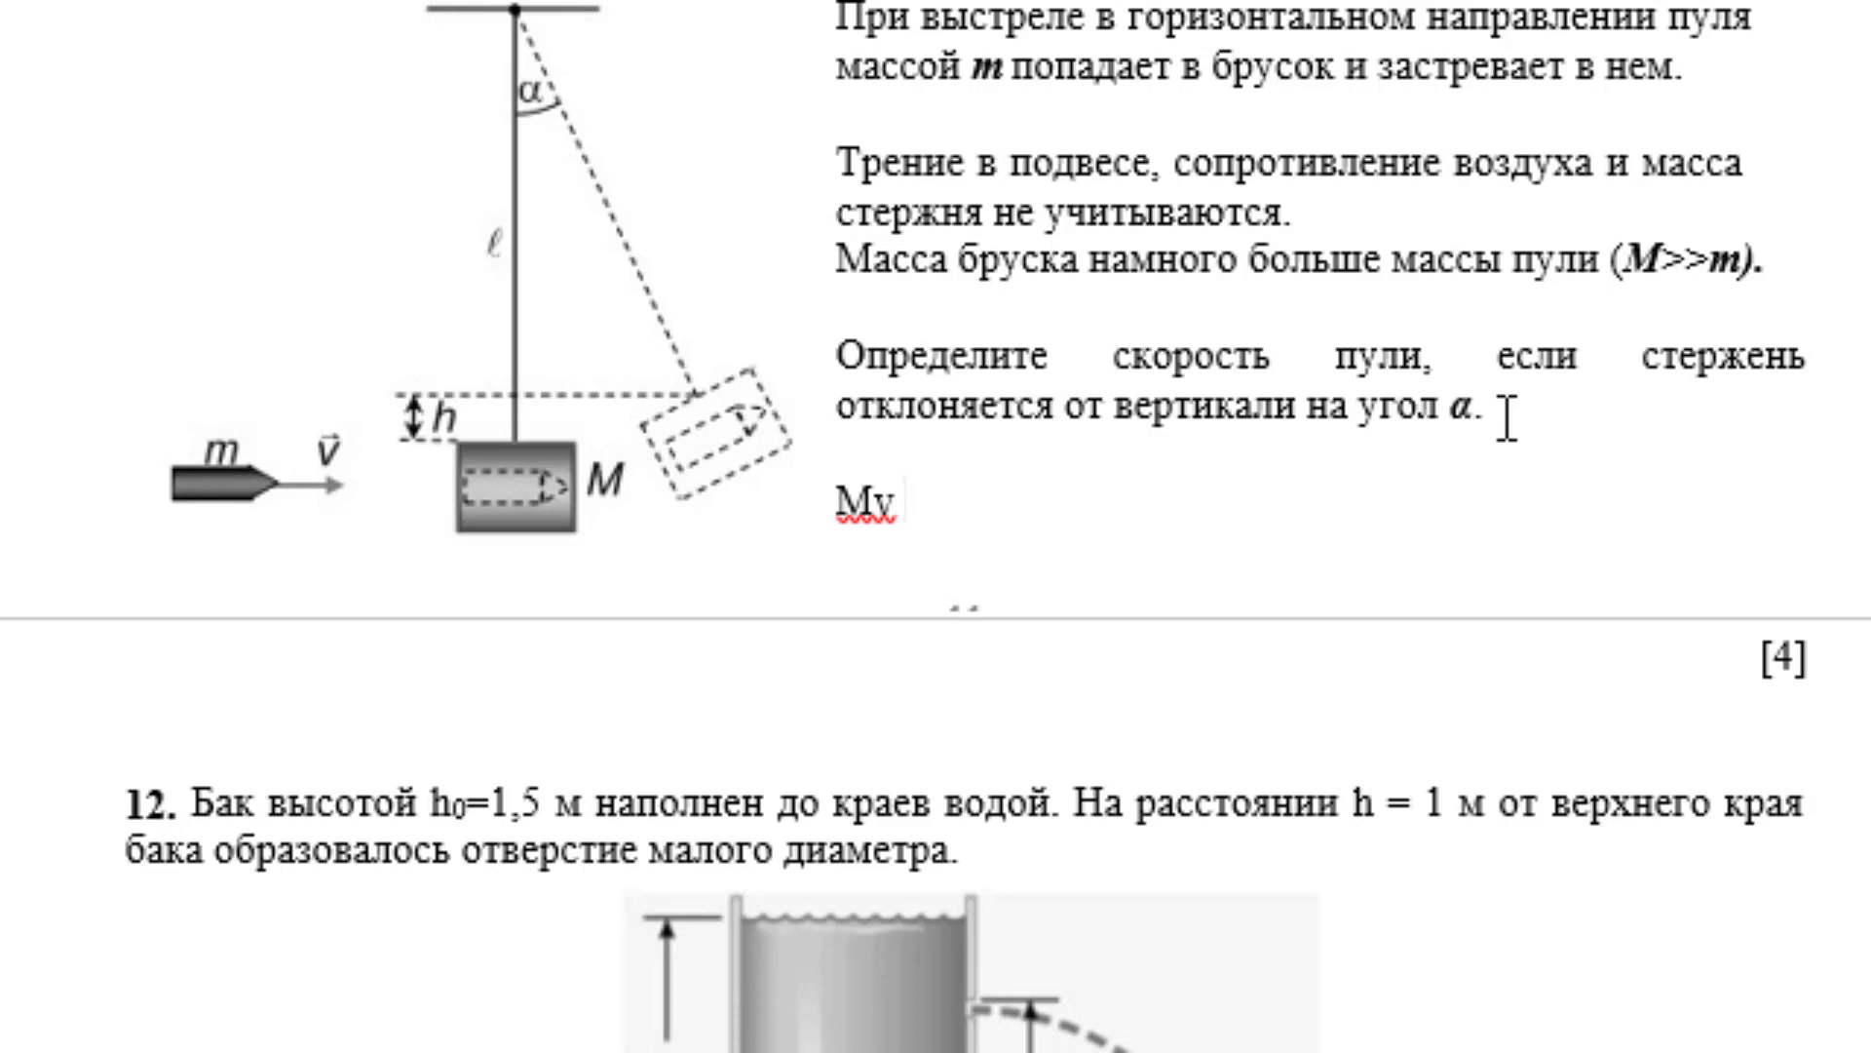
{"action": "type", "text": "= (m "}
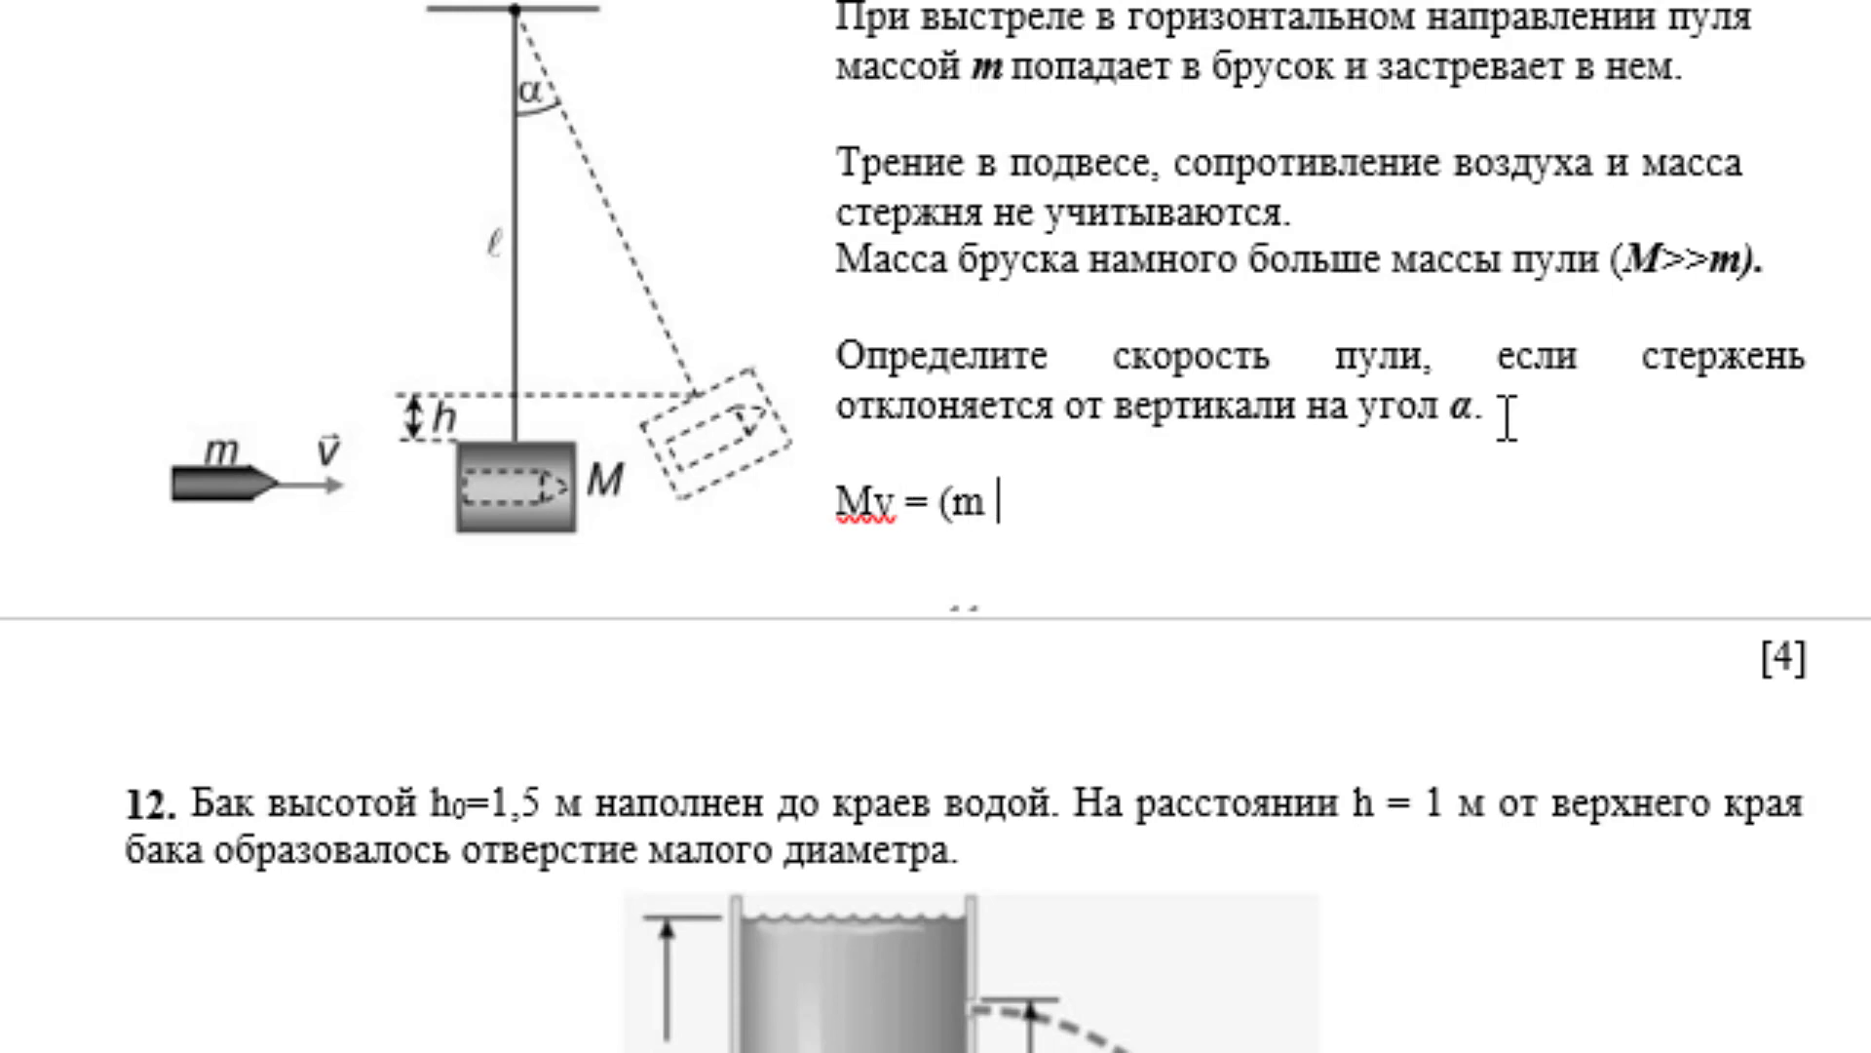
{"action": "type", "text": "+ "}
{"action": "type", "text": "M)"}
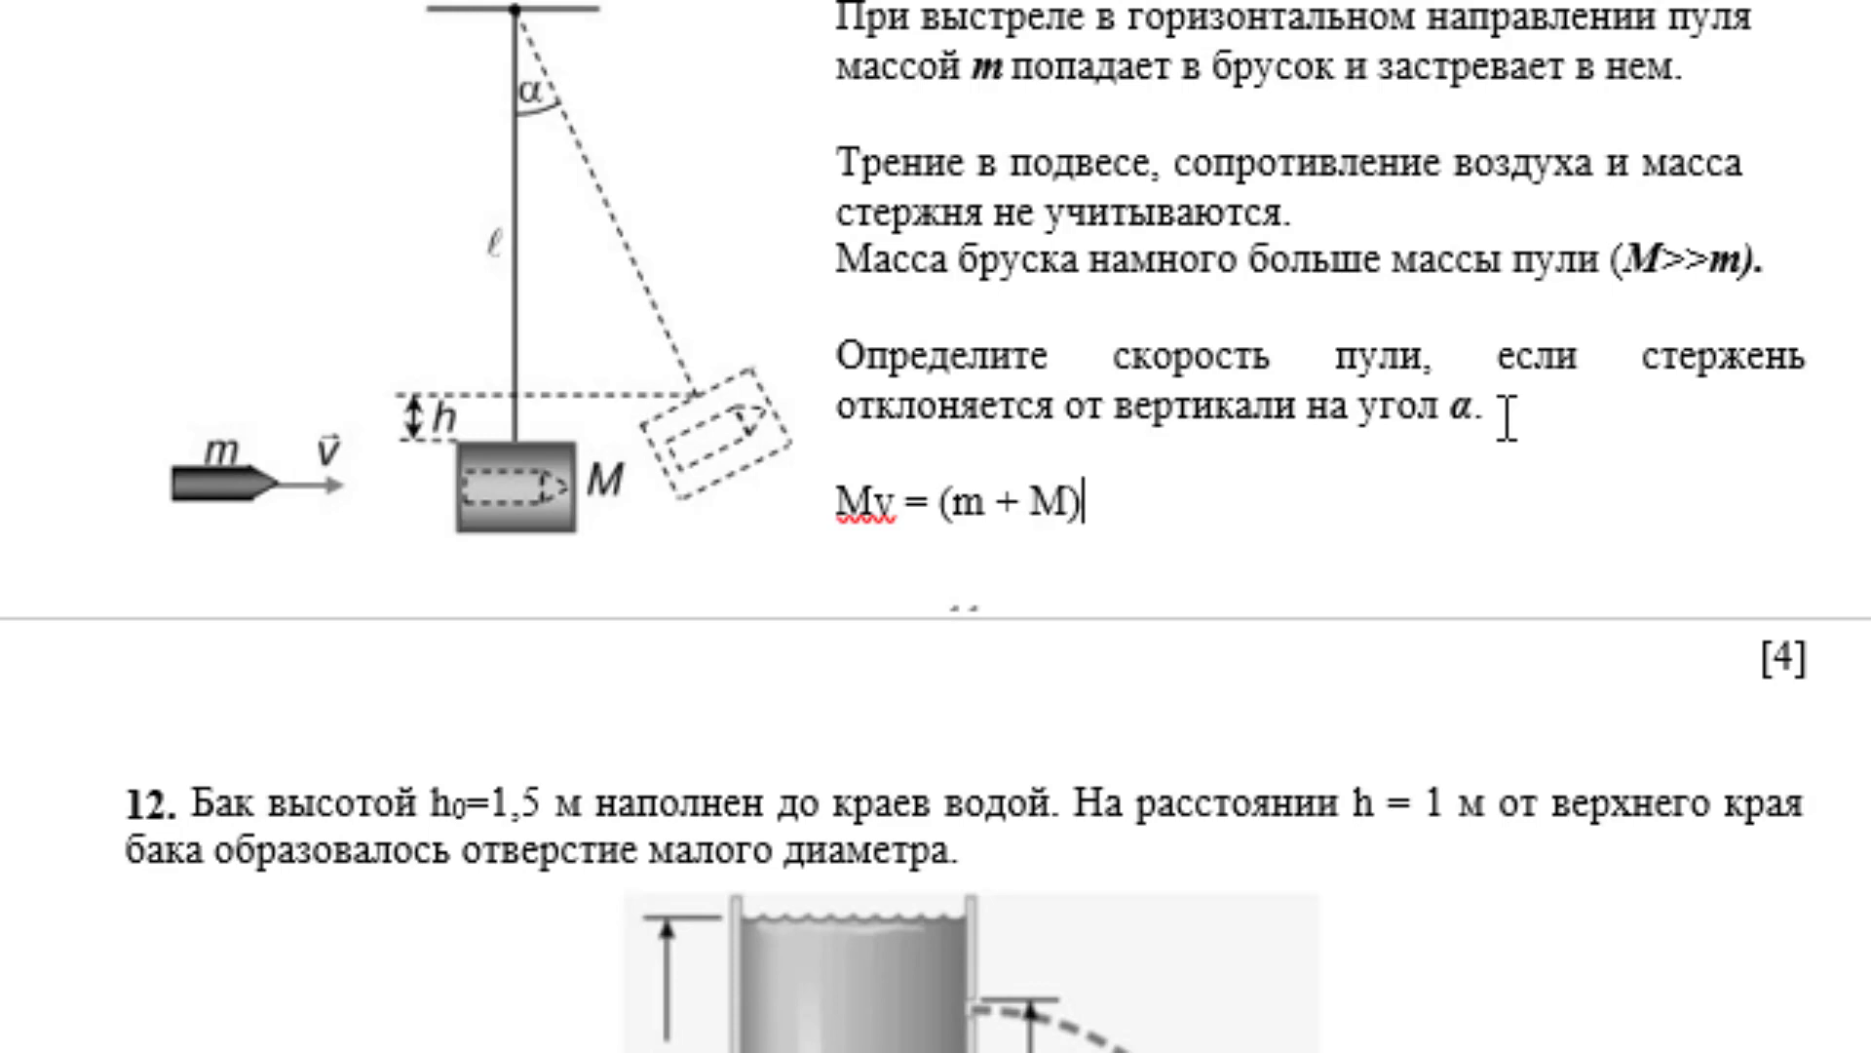
{"action": "type", "text": "u"}
- Add a new line beginning Система «пуля – маятник»
{"action": "key", "text": "Return"}
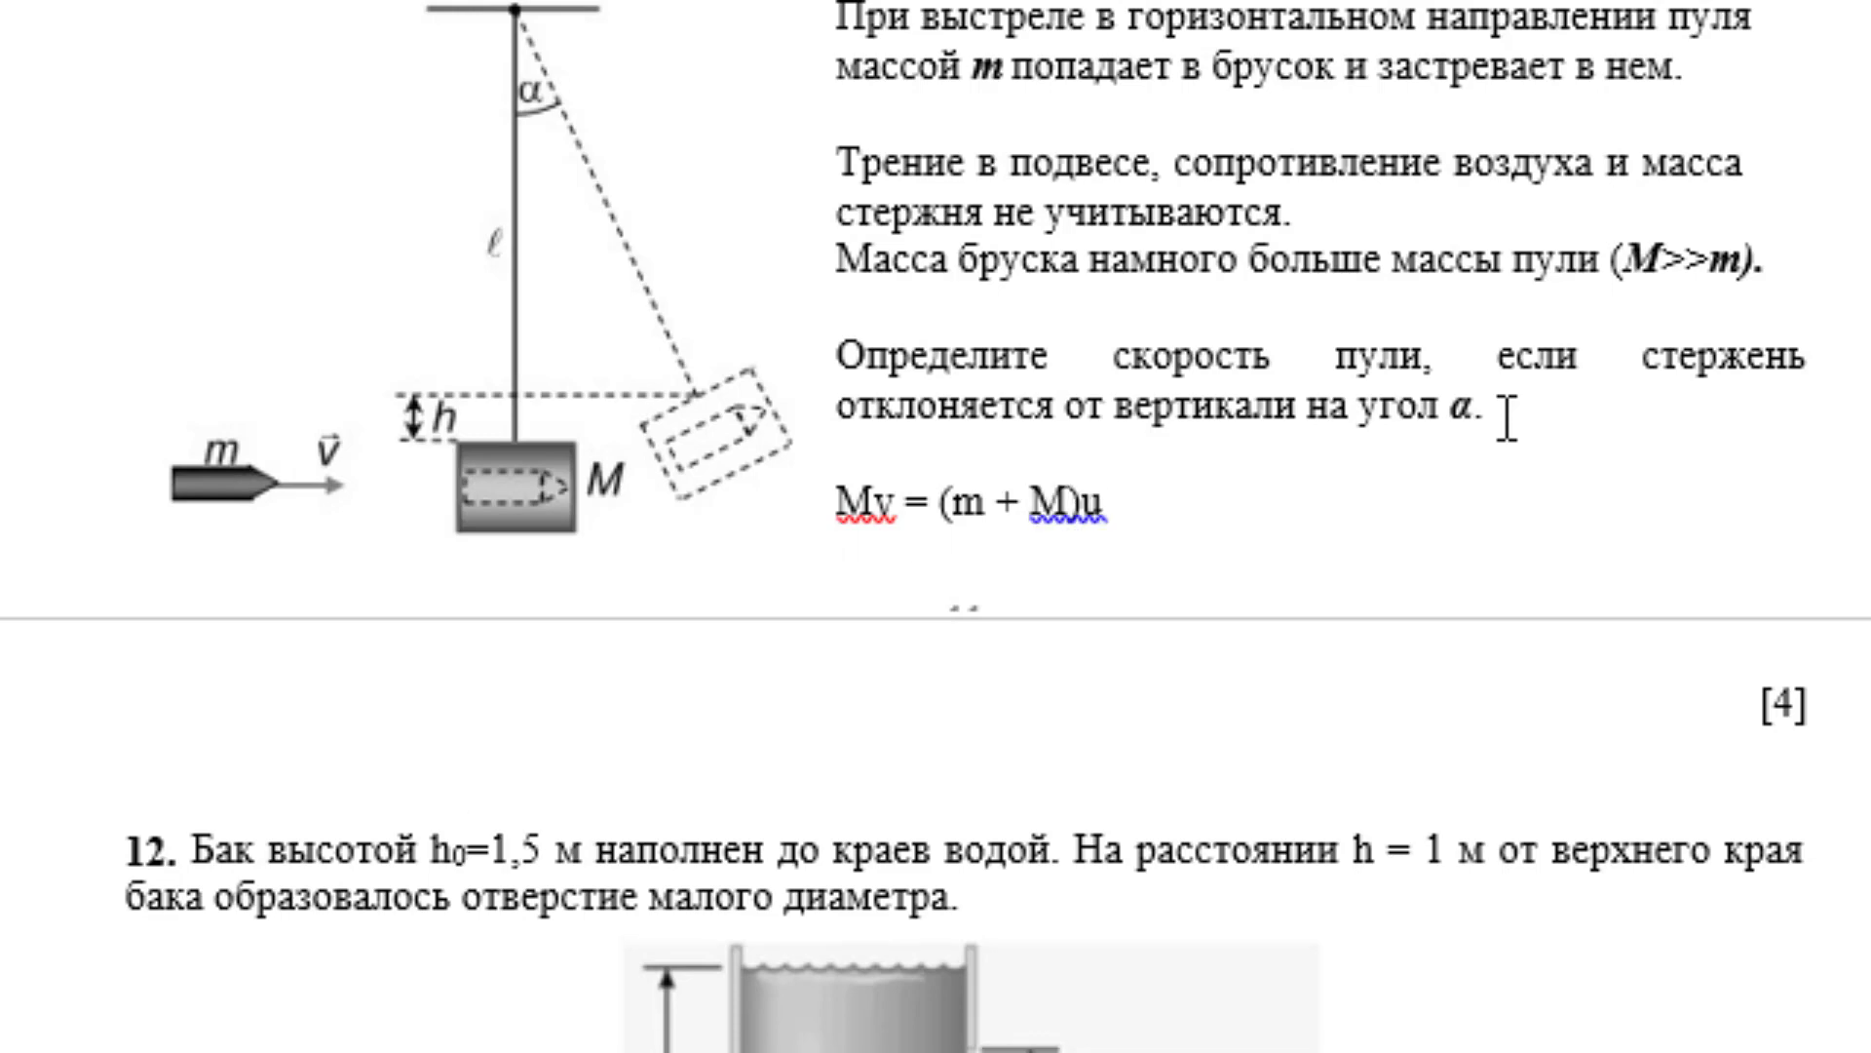
{"action": "type", "text": "система "}
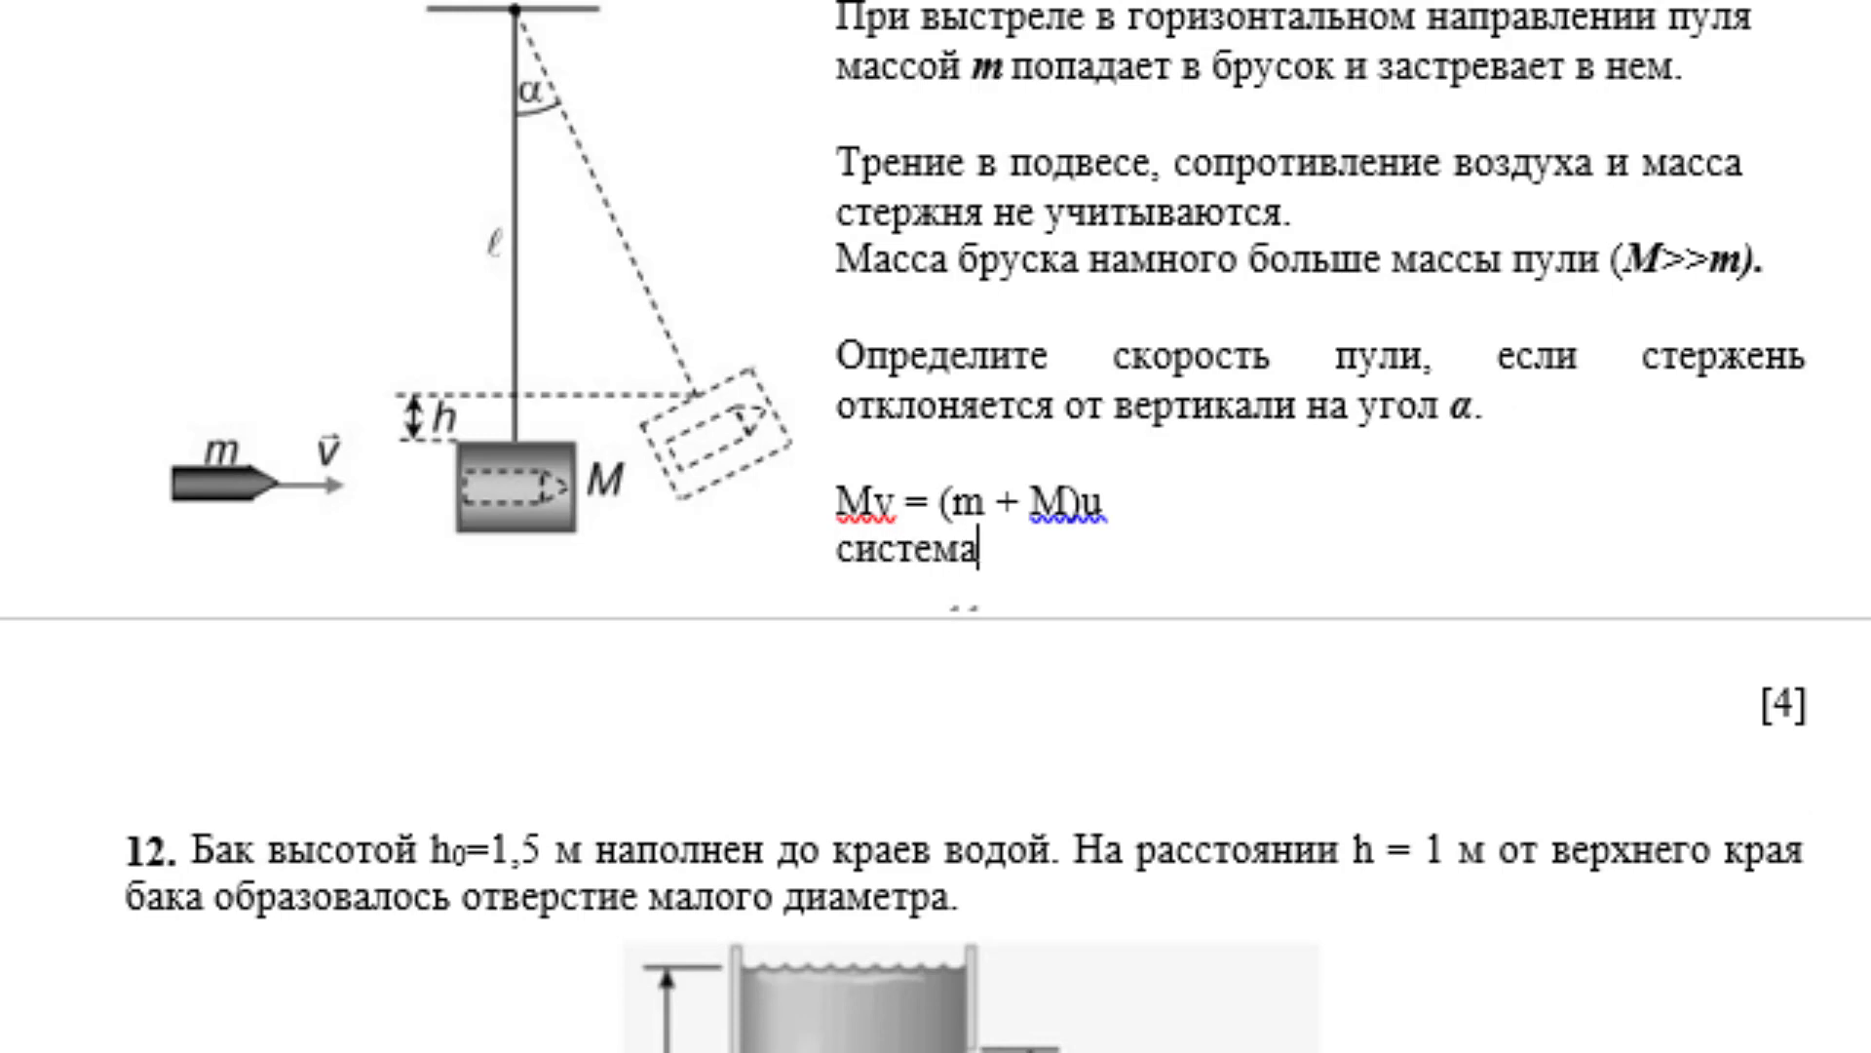
{"action": "type", "text": "2"}
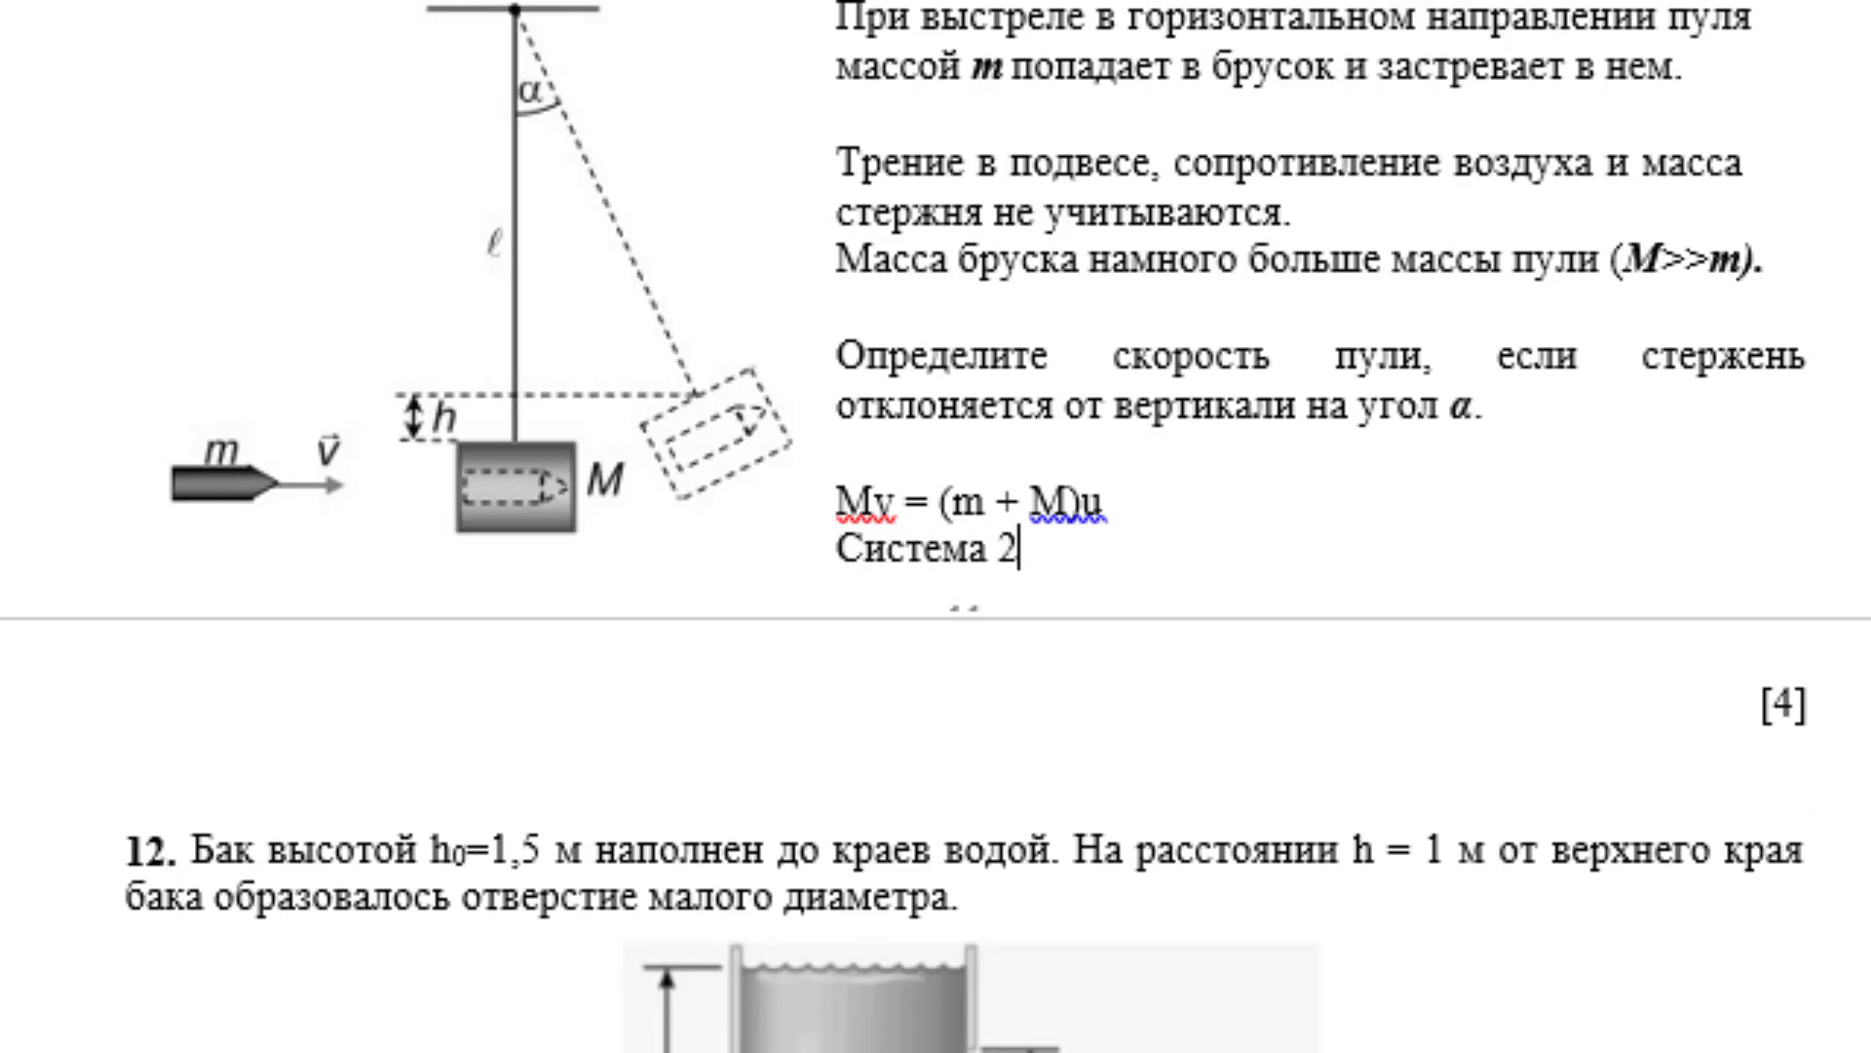
{"action": "key", "text": "BackSpace"}
{"action": "type", "text": "«пуля "}
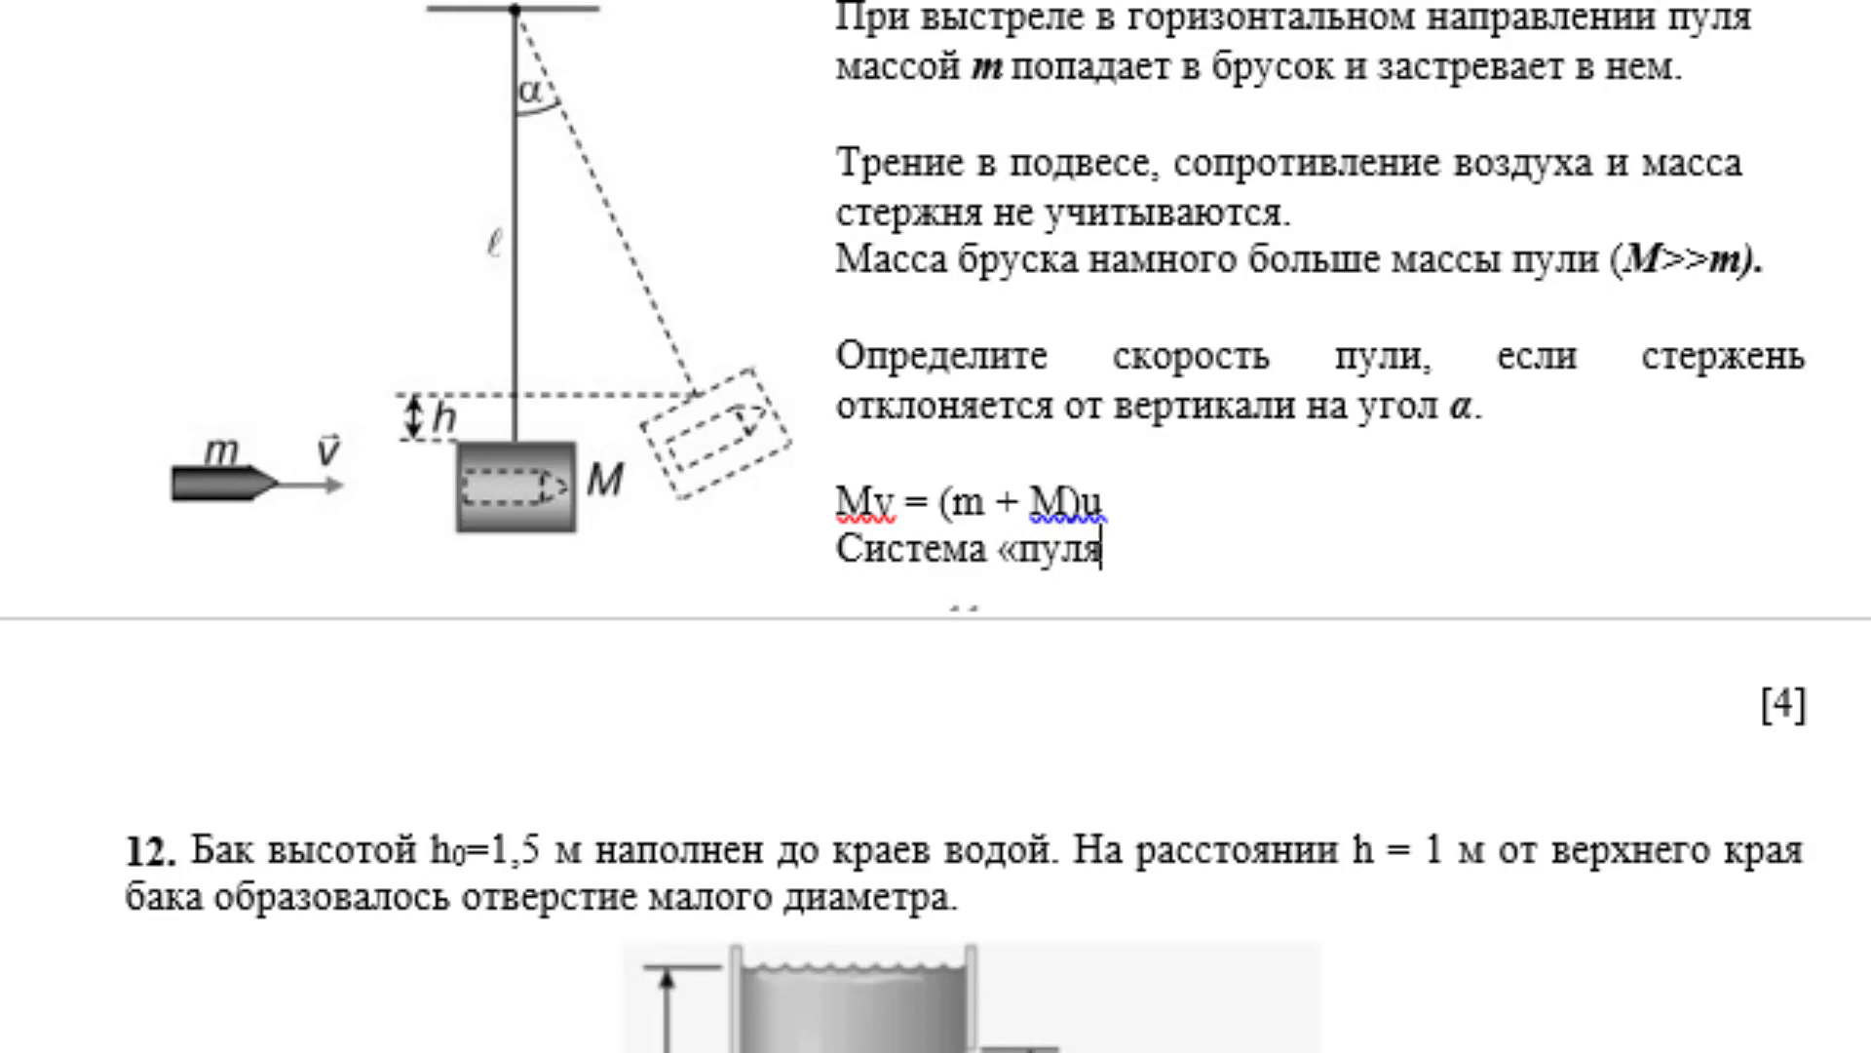
{"action": "type", "text": "-"}
{"action": "type", "text": " маятник"}
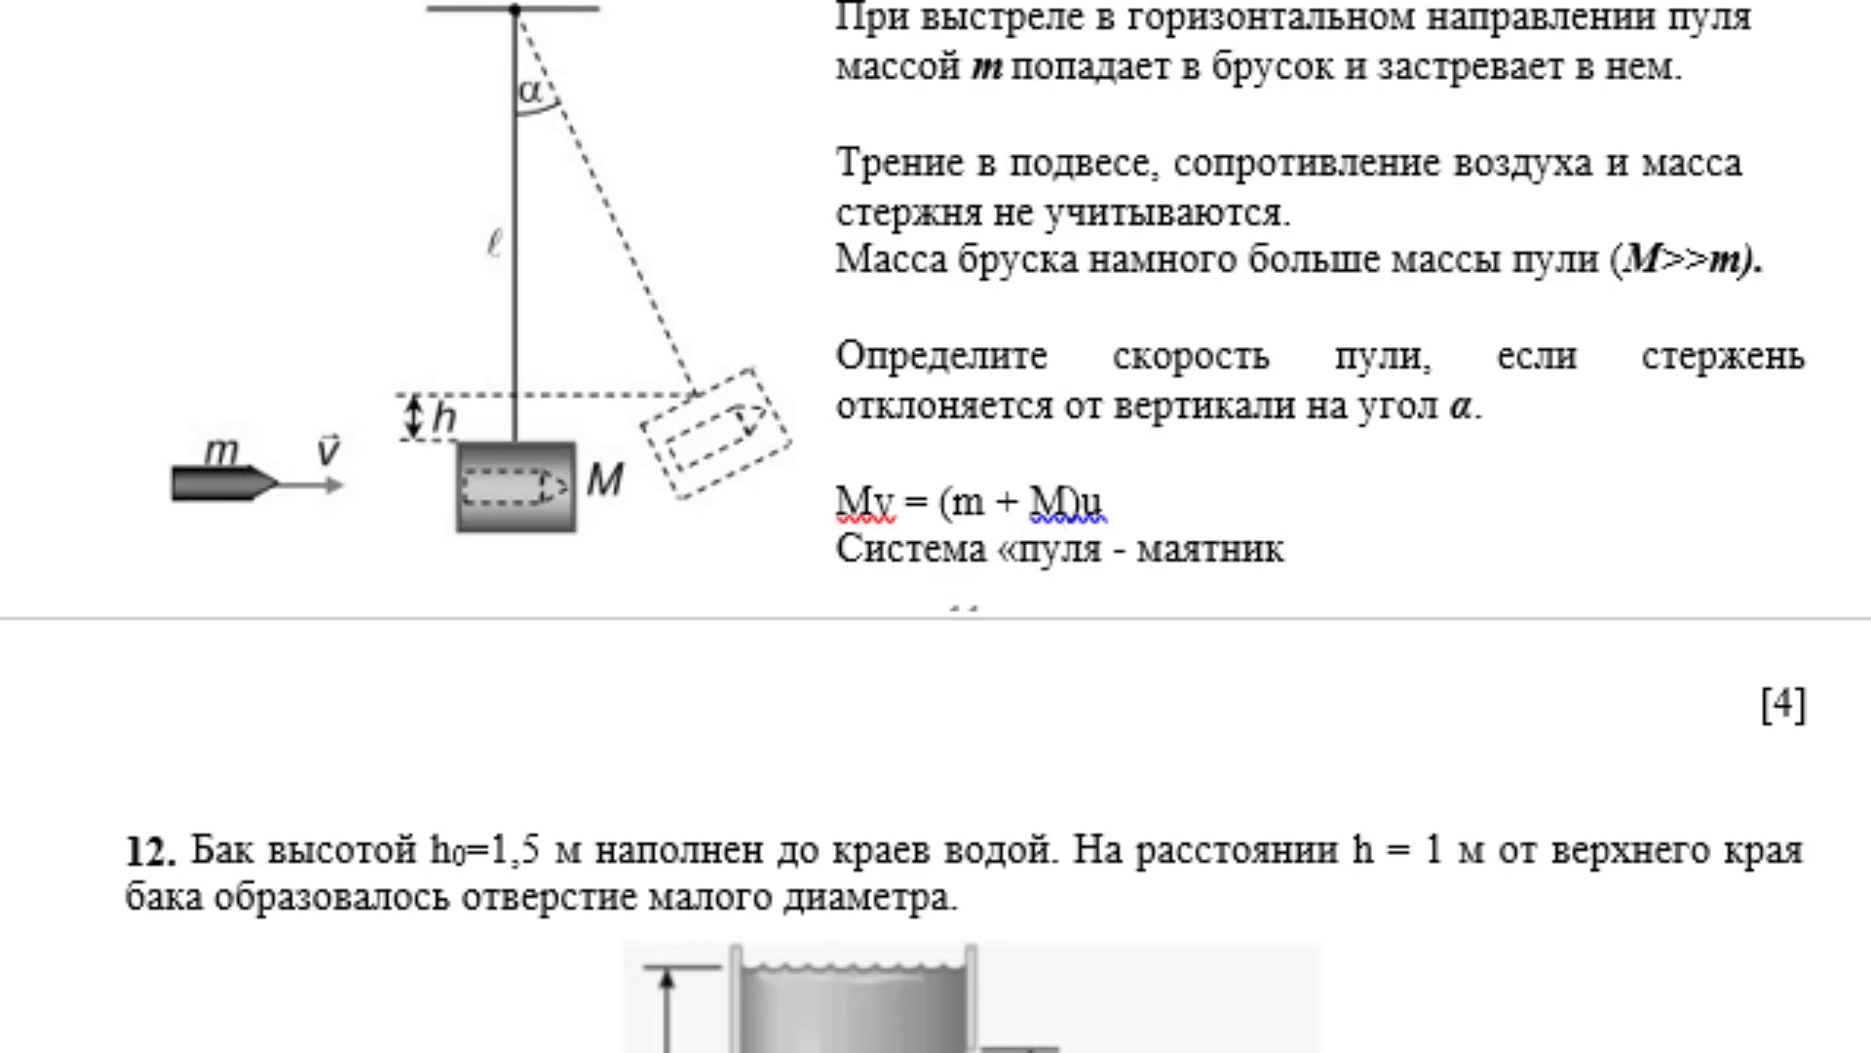
{"action": "type", "text": "»"}
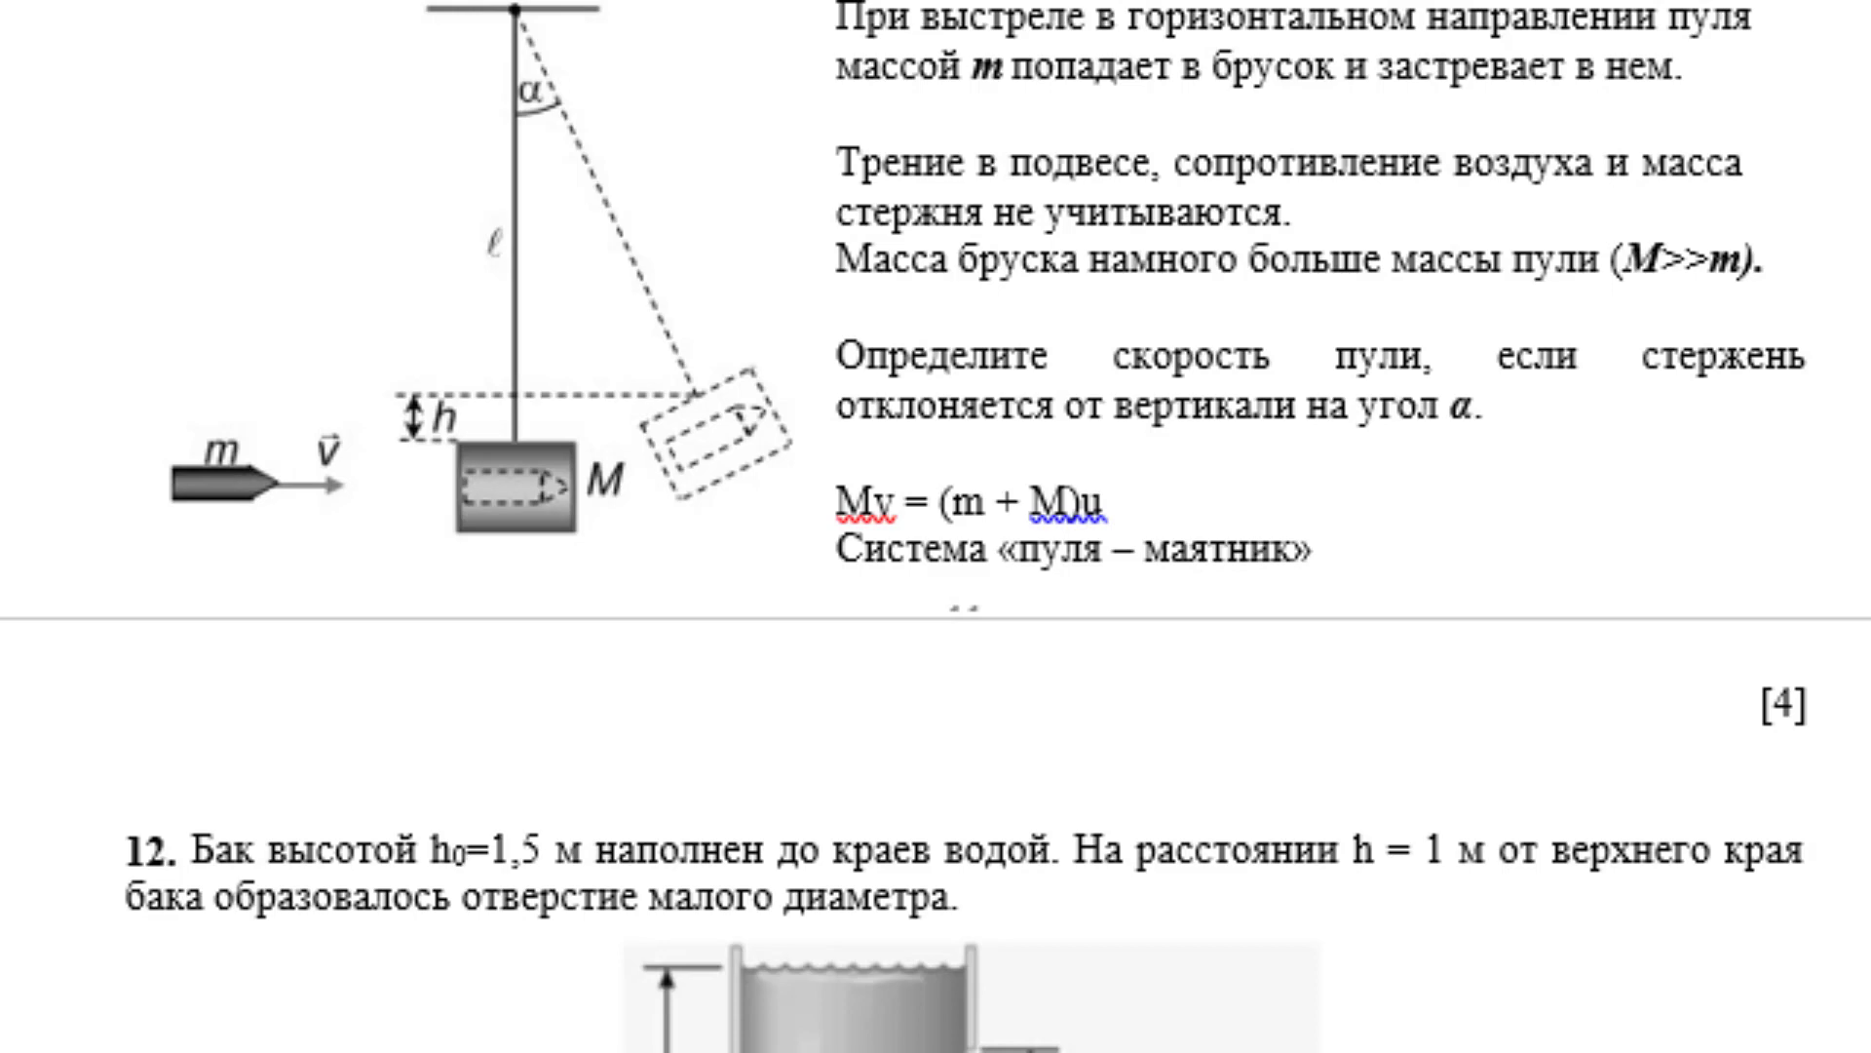
- Write the energy equation ((m+M)u²)/2 = (m + M)gh with a superscript 2, fixing the n typo
{"action": "key", "text": "super+space"}
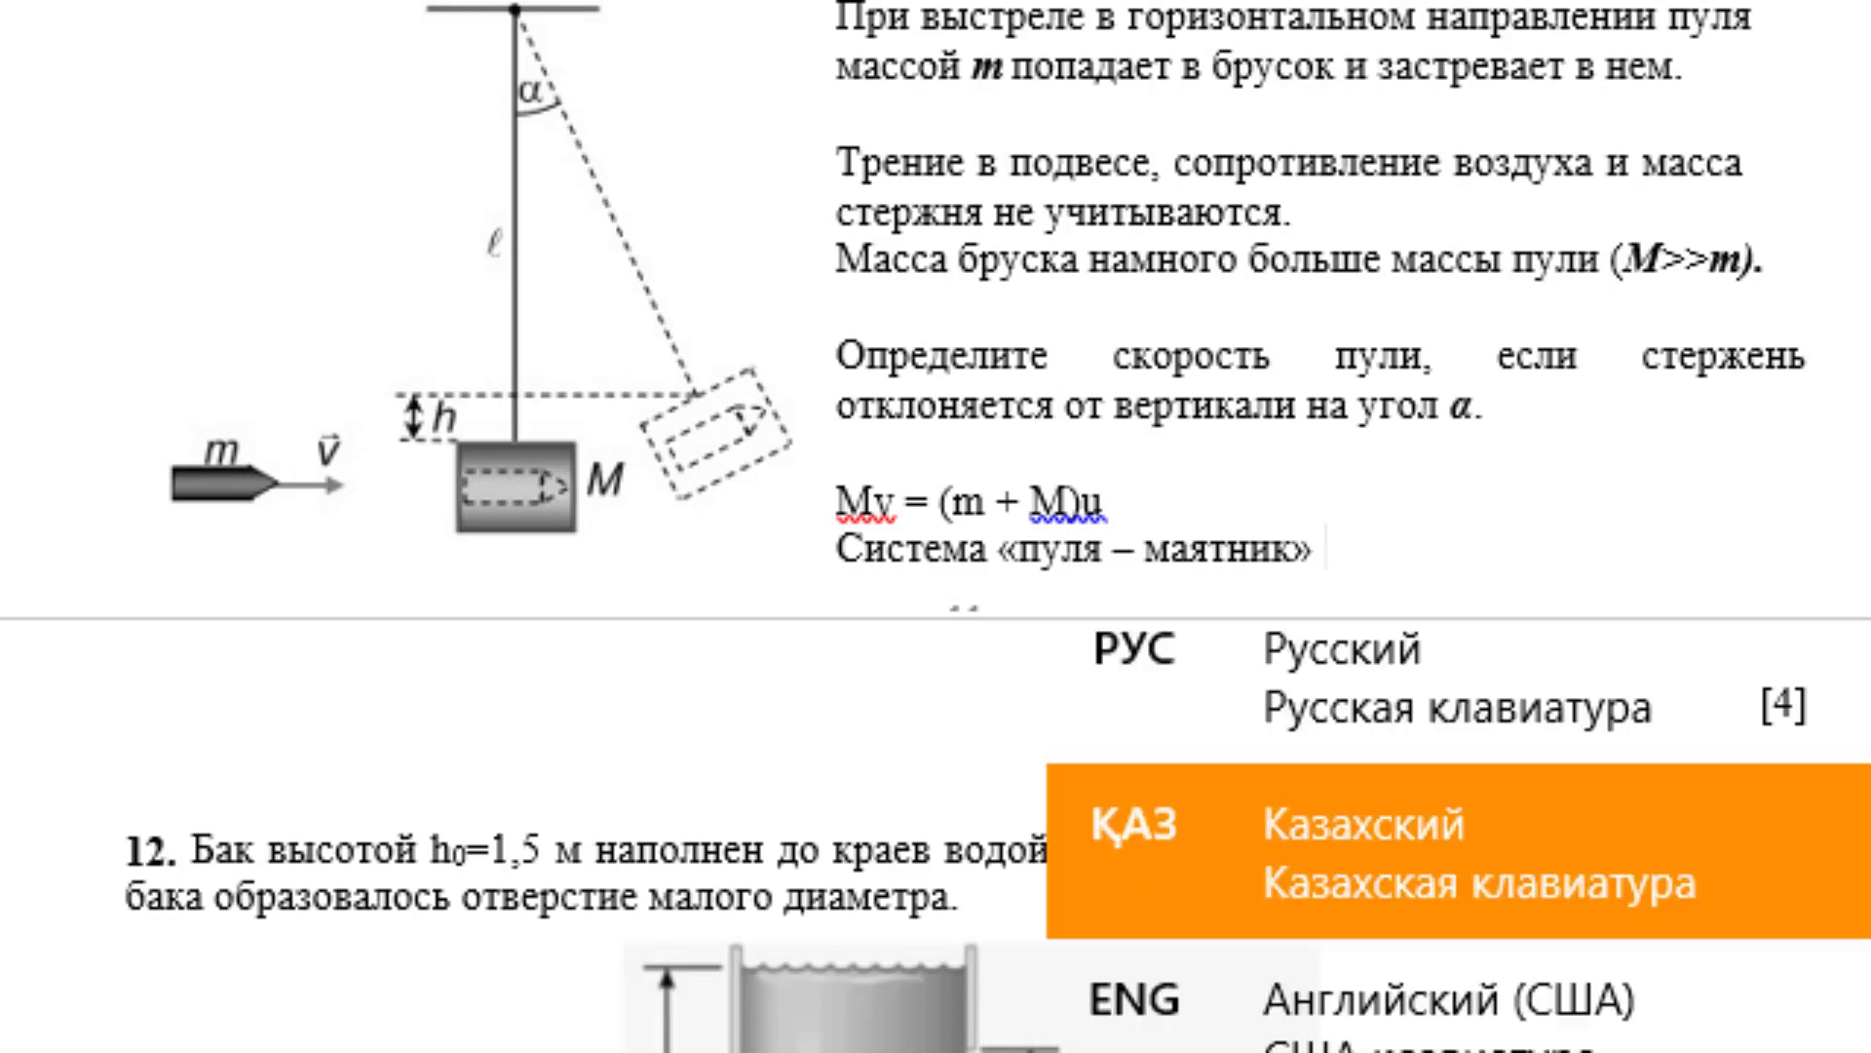
{"action": "type", "text": "(("}
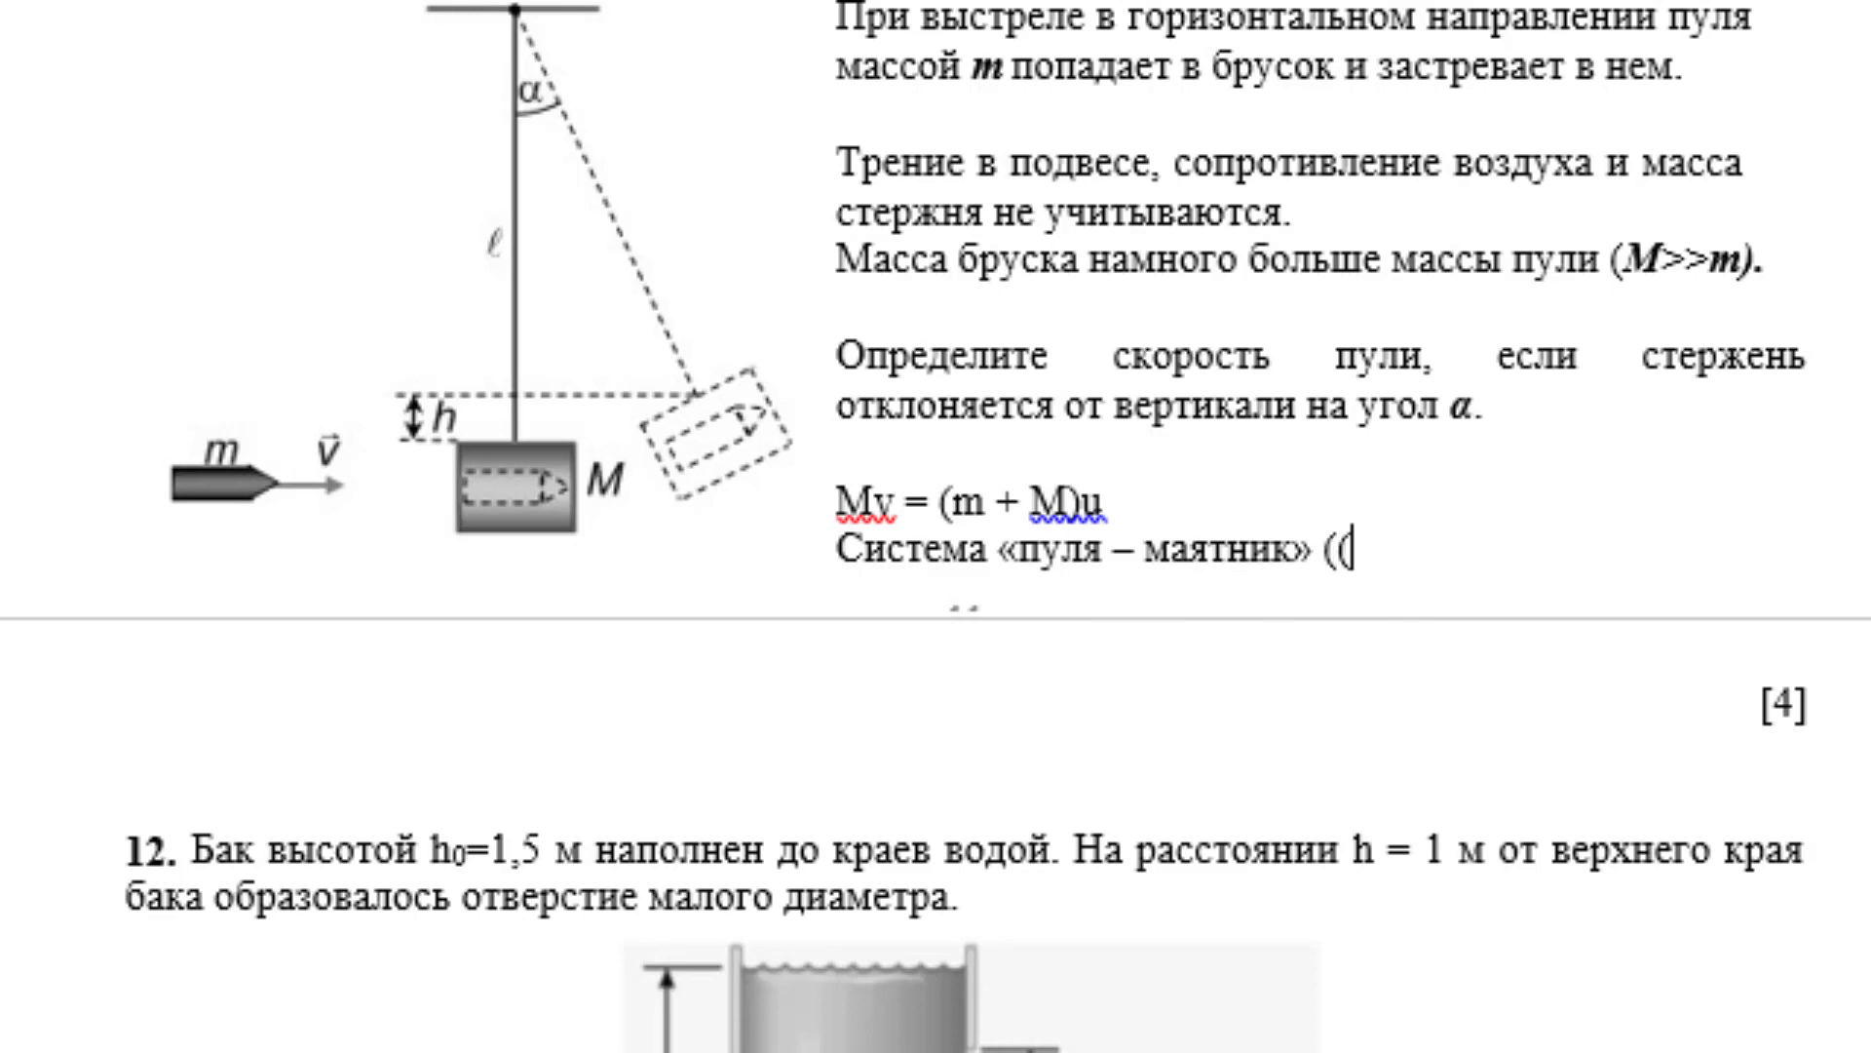
{"action": "type", "text": "n+"}
{"action": "type", "text": "m"}
{"action": "key", "text": "BackSpace"}
{"action": "type", "text": "M)"}
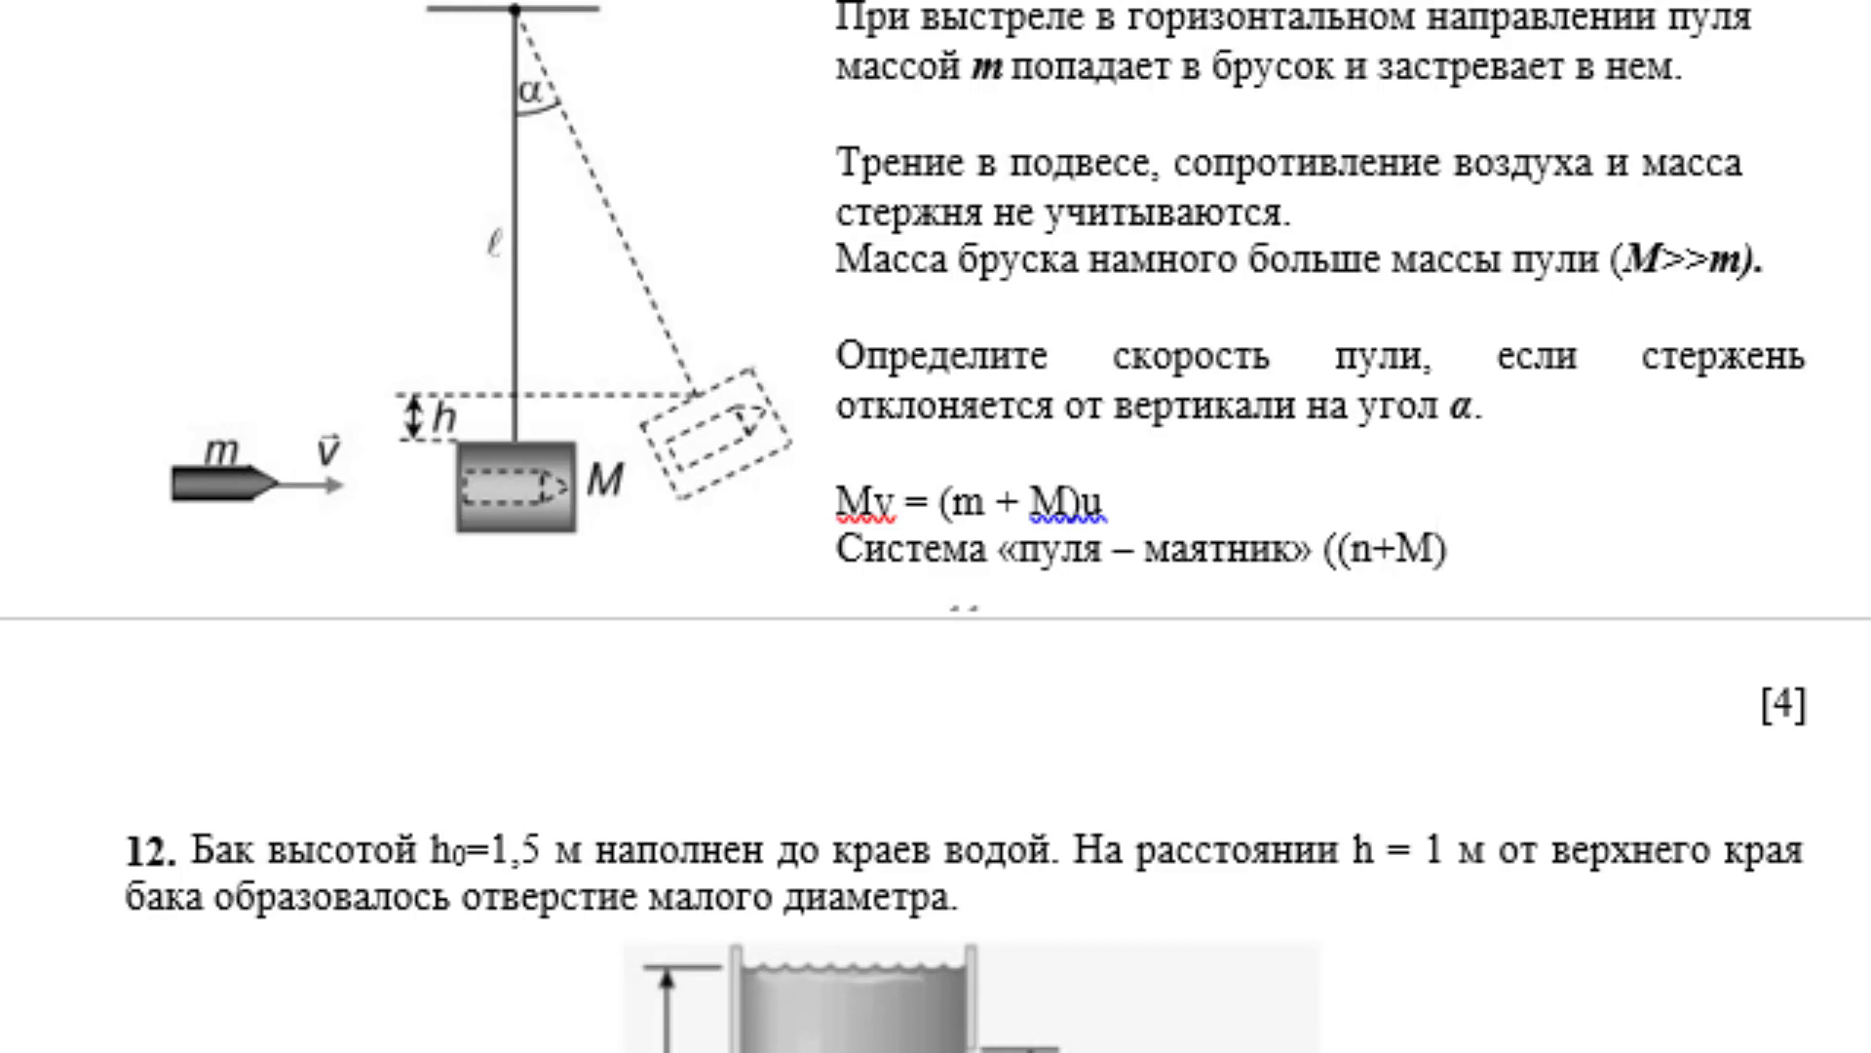
{"action": "type", "text": "u"}
{"action": "key", "text": "ctrl+shift+plus"}
{"action": "type", "text": "2+"}
{"action": "key", "text": "BackSpace"}
{"action": "type", "text": ")."}
{"action": "key", "text": "BackSpace"}
{"action": "type", "text": "/2"}
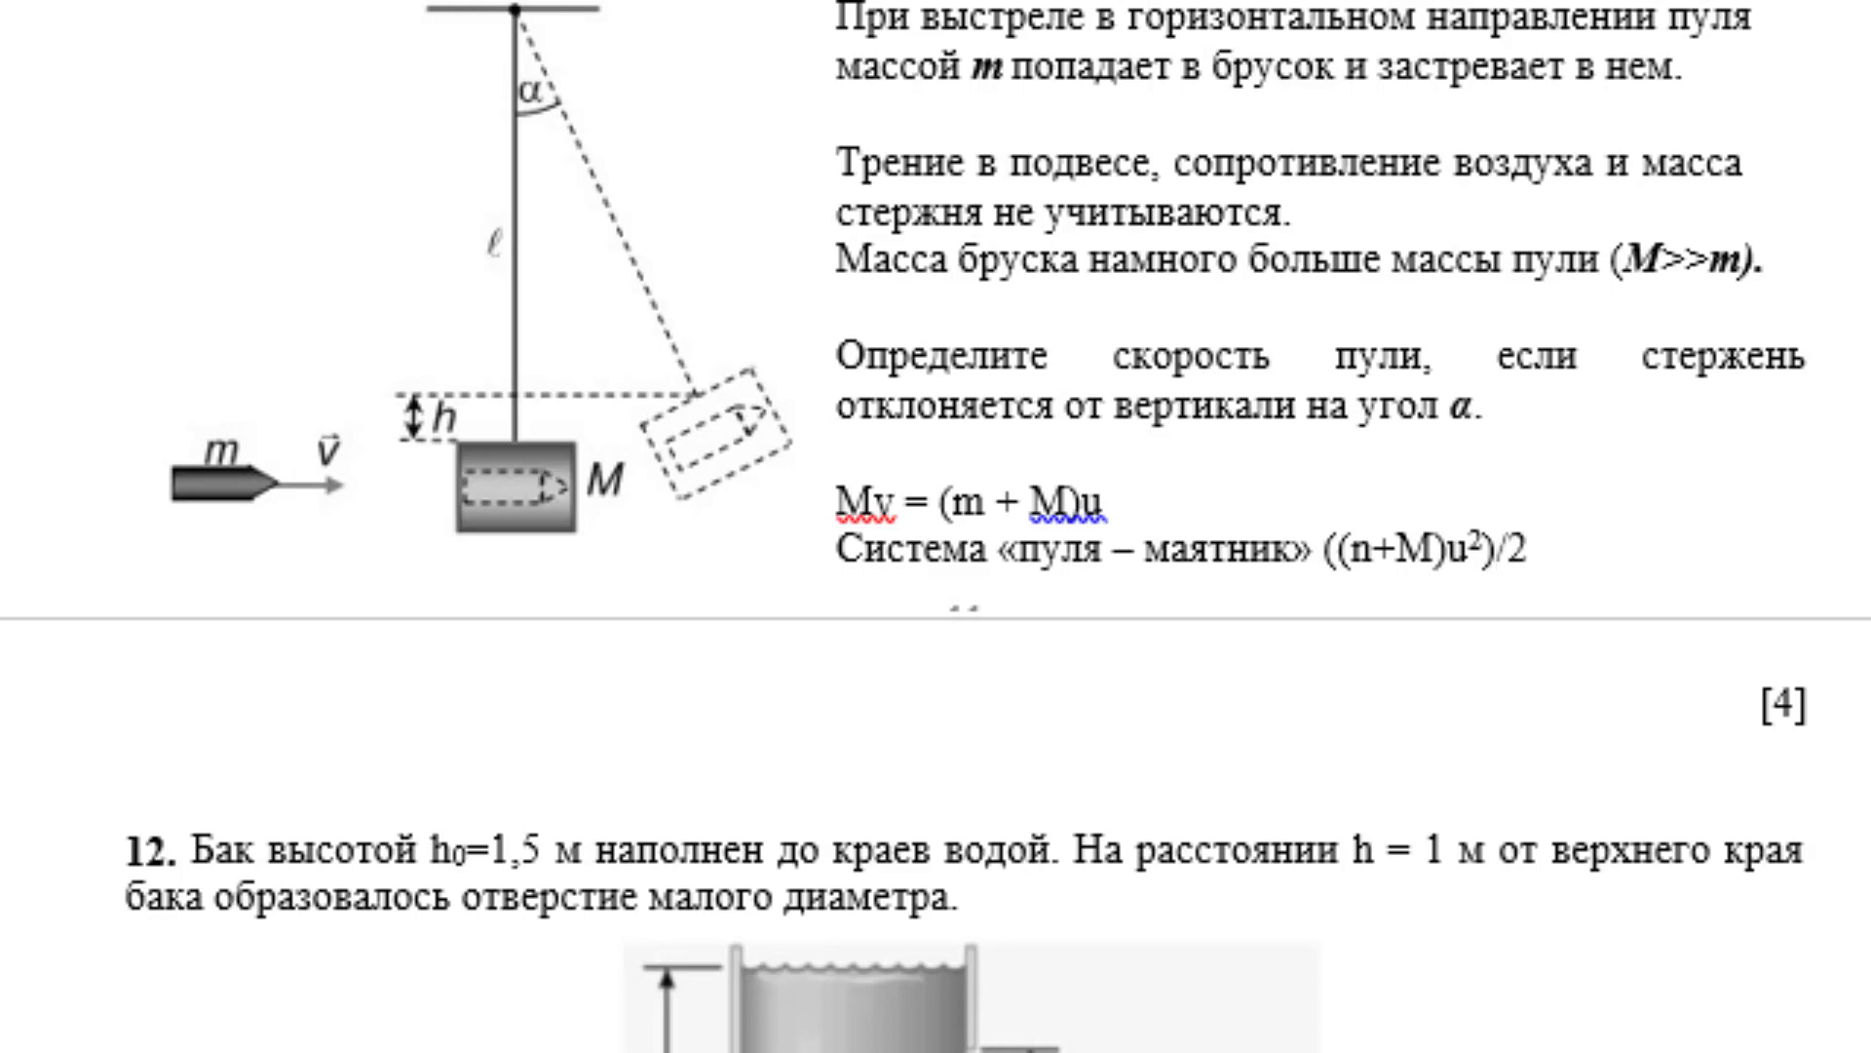
{"action": "type", "text": " = ("}
{"action": "left_click", "coordinate": [1379, 556]}
{"action": "key", "text": "BackSpace"}
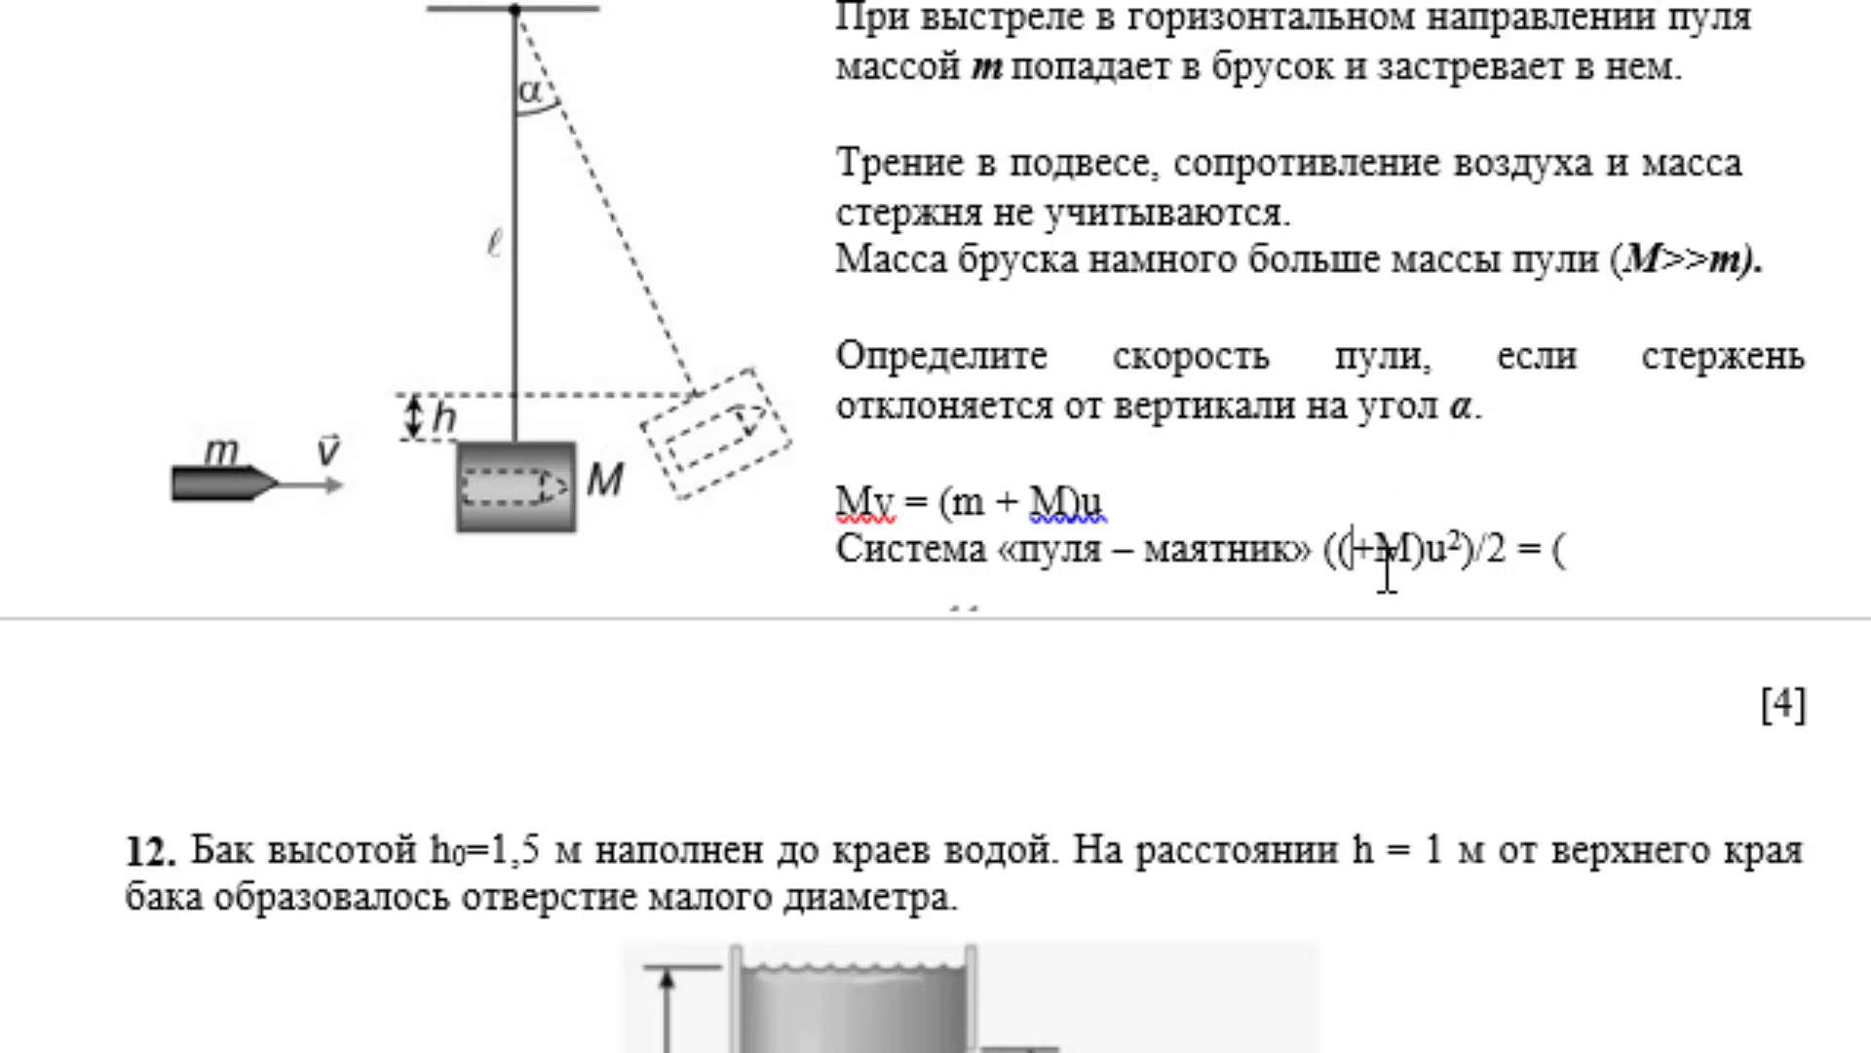
{"action": "type", "text": "m"}
{"action": "left_click", "coordinate": [1606, 555]}
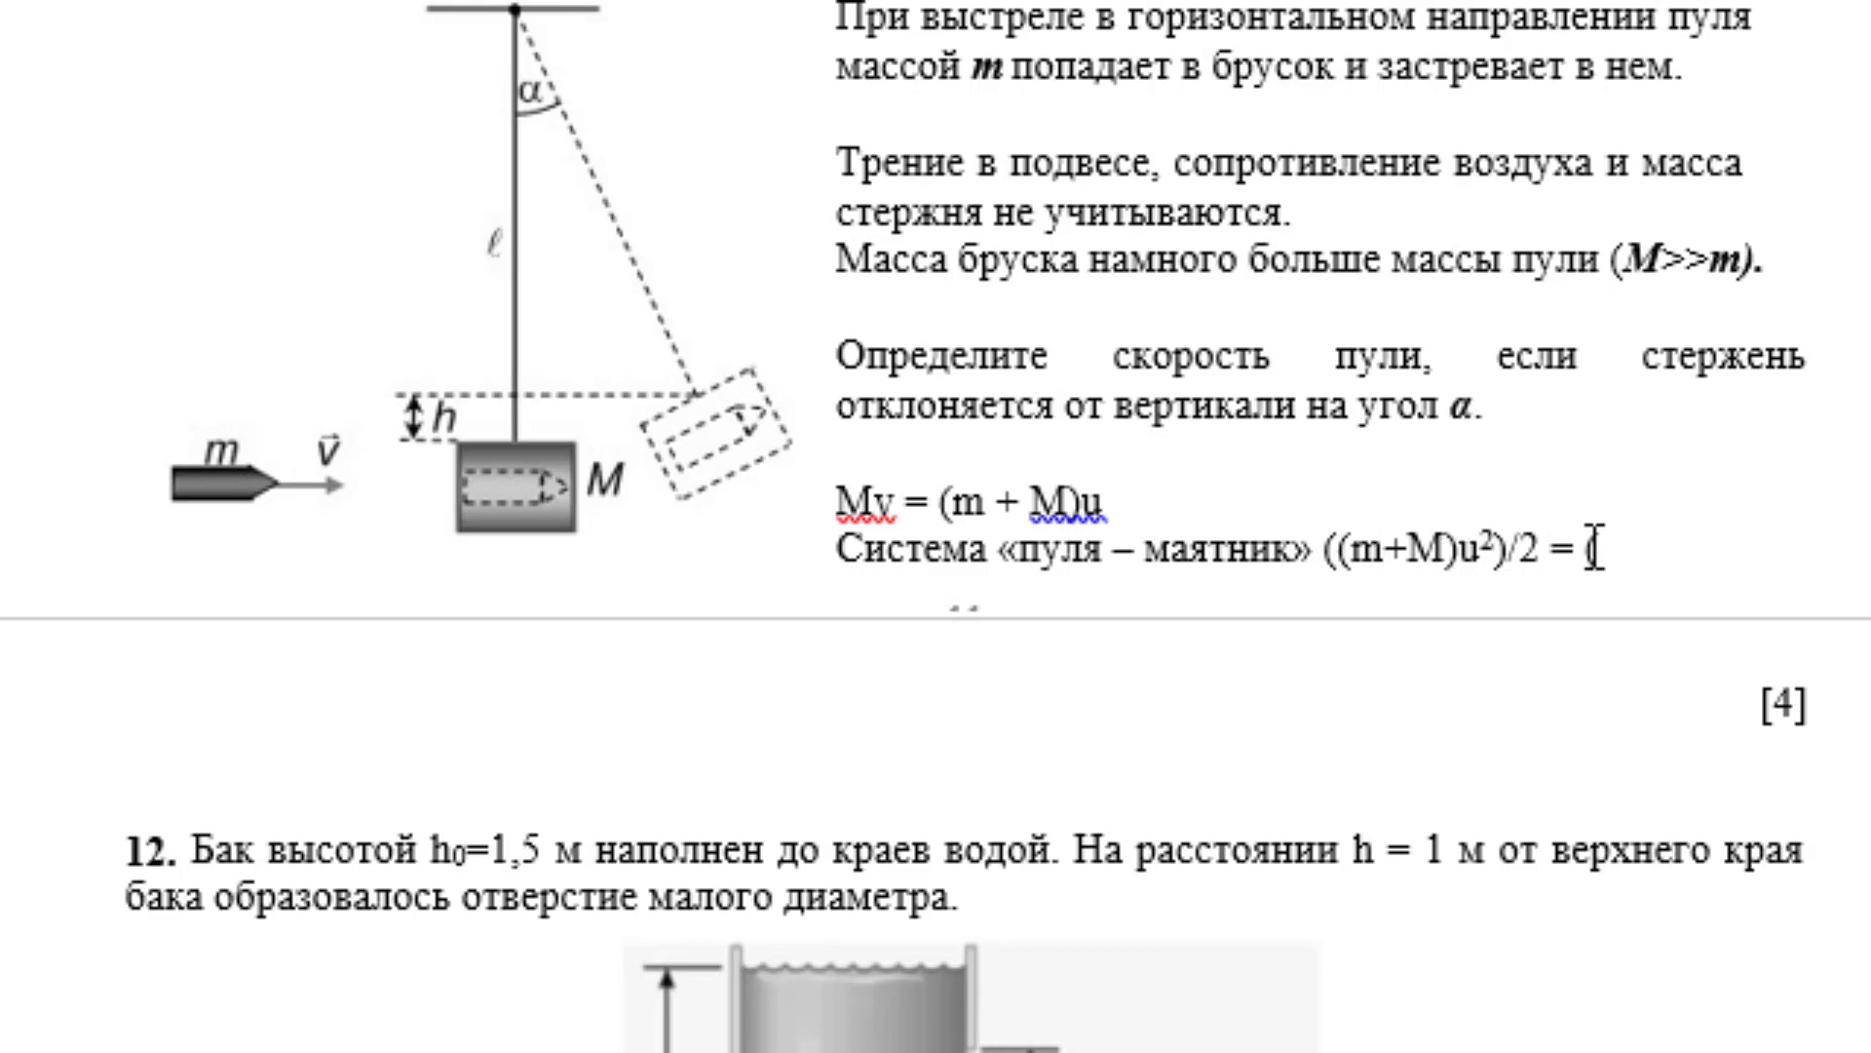
{"action": "type", "text": "m "}
{"action": "type", "text": "+ M"}
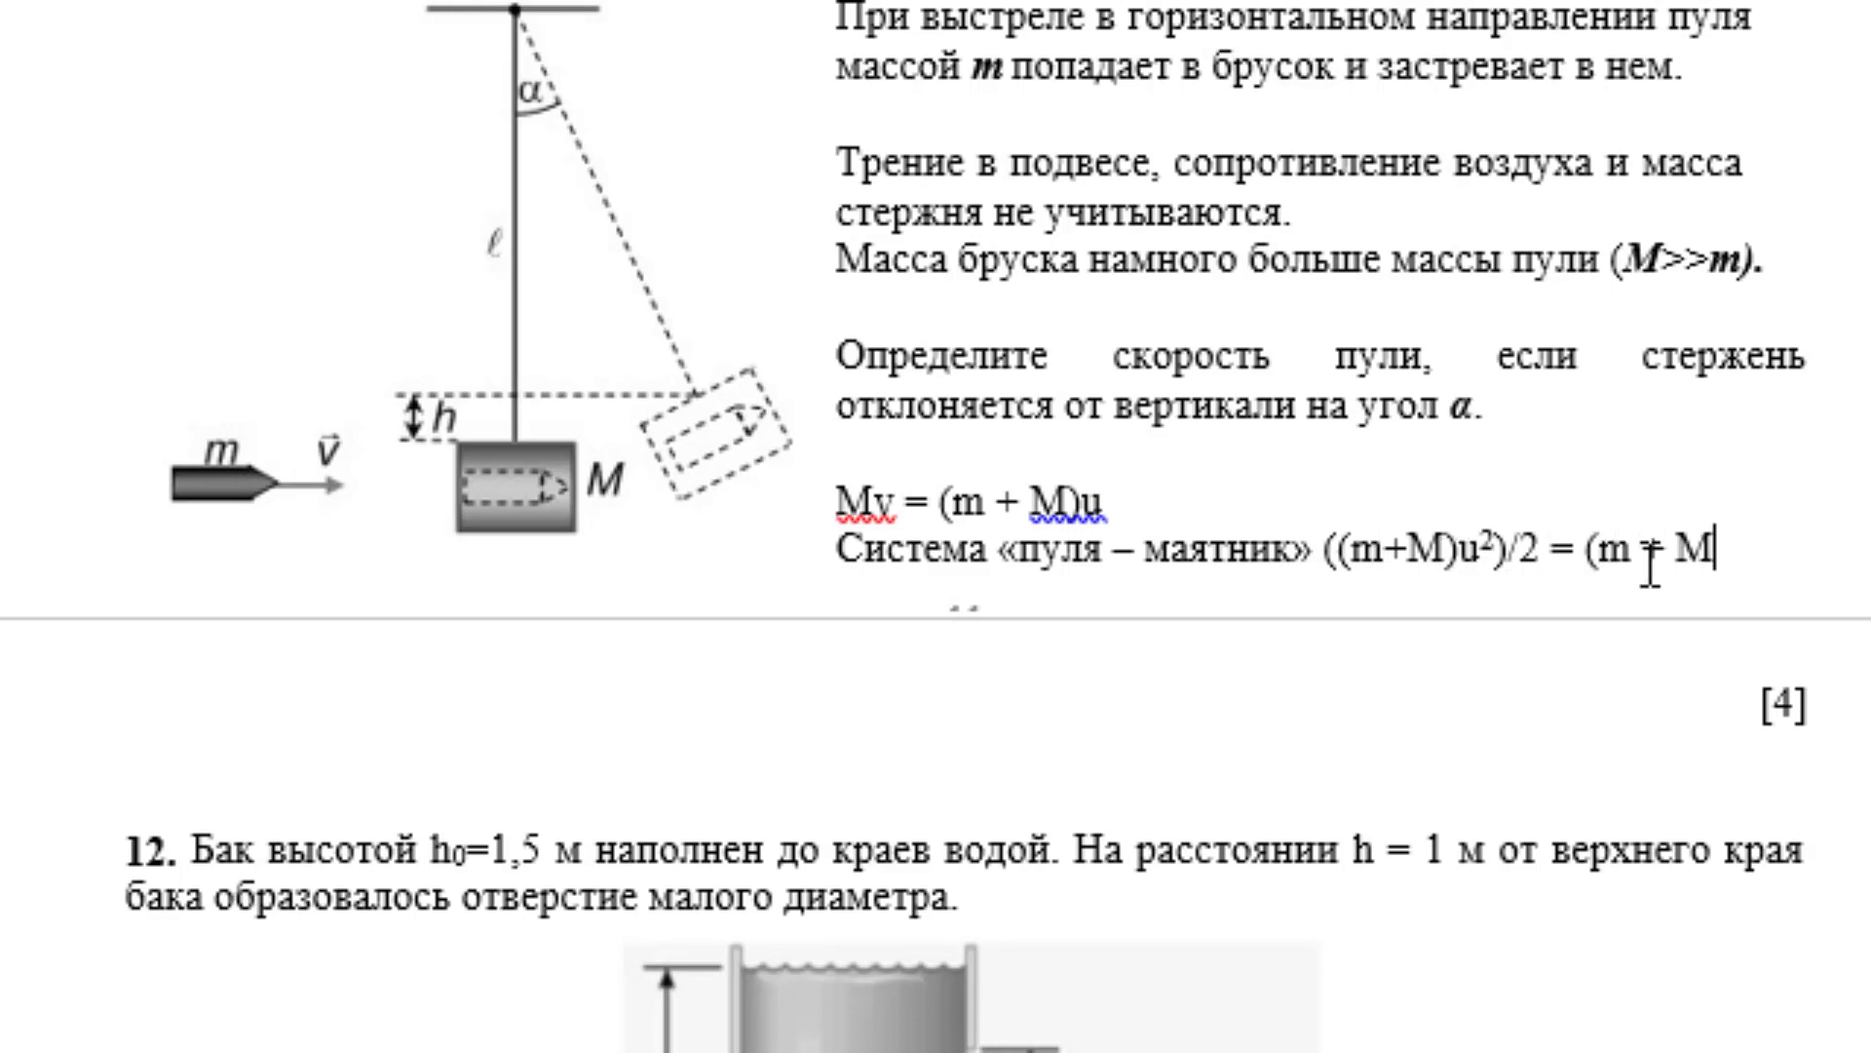
{"action": "type", "text": ")gh"}
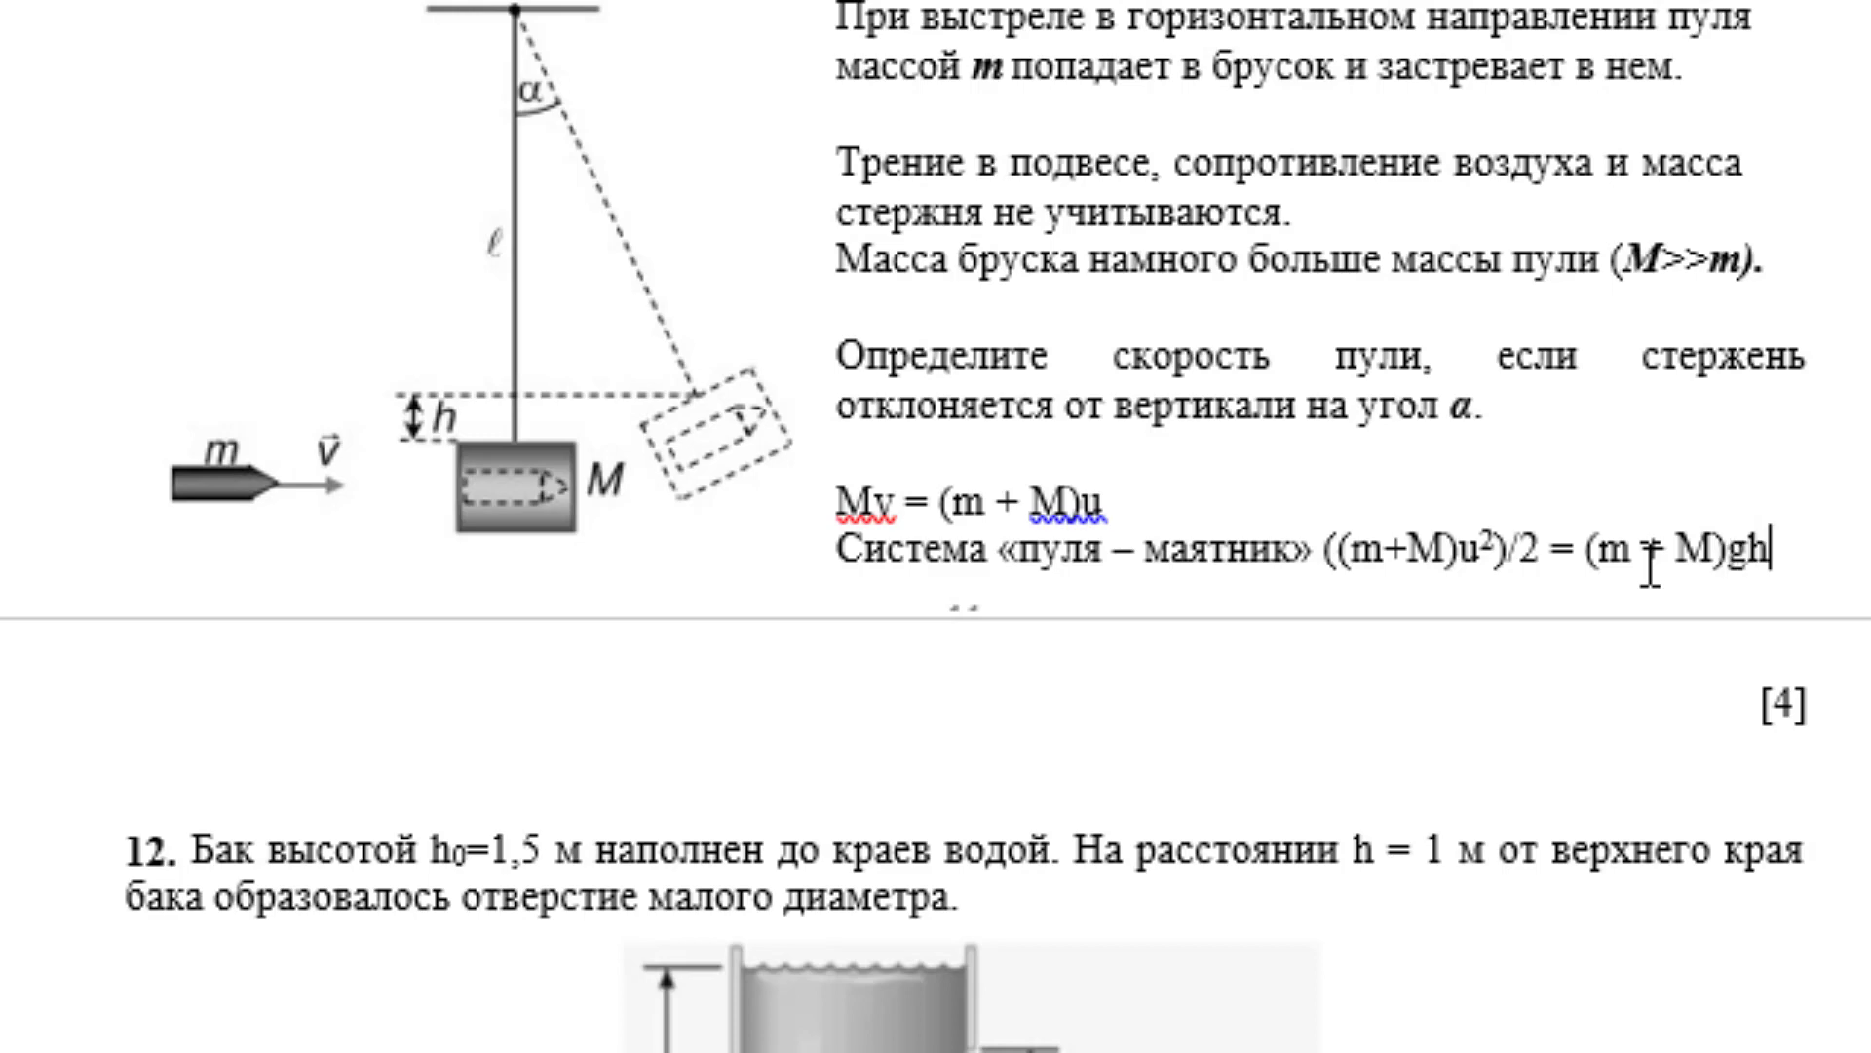
- Start the height line h = 1 _ Lcosa = u on a new line
{"action": "key", "text": "Return"}
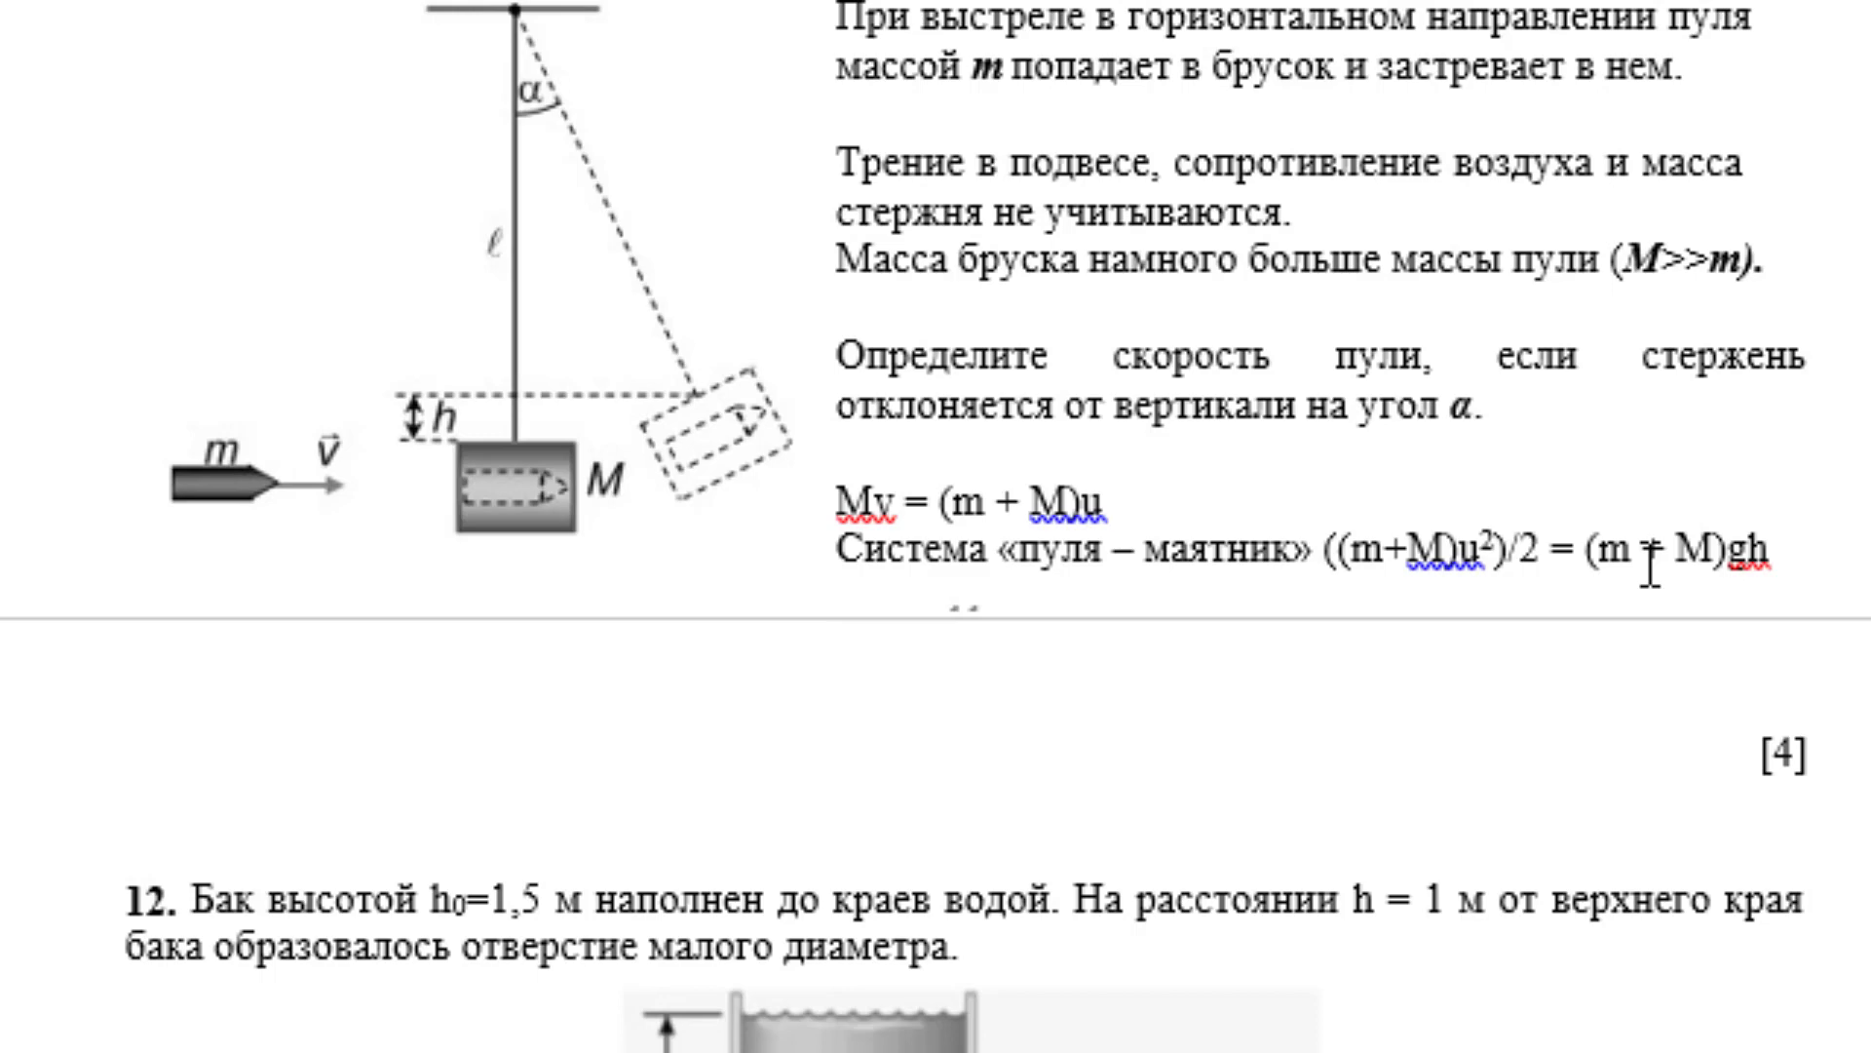
{"action": "type", "text": "H ="}
{"action": "key", "text": "Left"}
{"action": "key", "text": "Left"}
{"action": "key", "text": "BackSpace"}
{"action": "key", "text": "BackSpace"}
{"action": "type", "text": "h"}
{"action": "key", "text": "End"}
{"action": "type", "text": "1"}
{"action": "type", "text": " _"}
{"action": "type", "text": " Lcosa "}
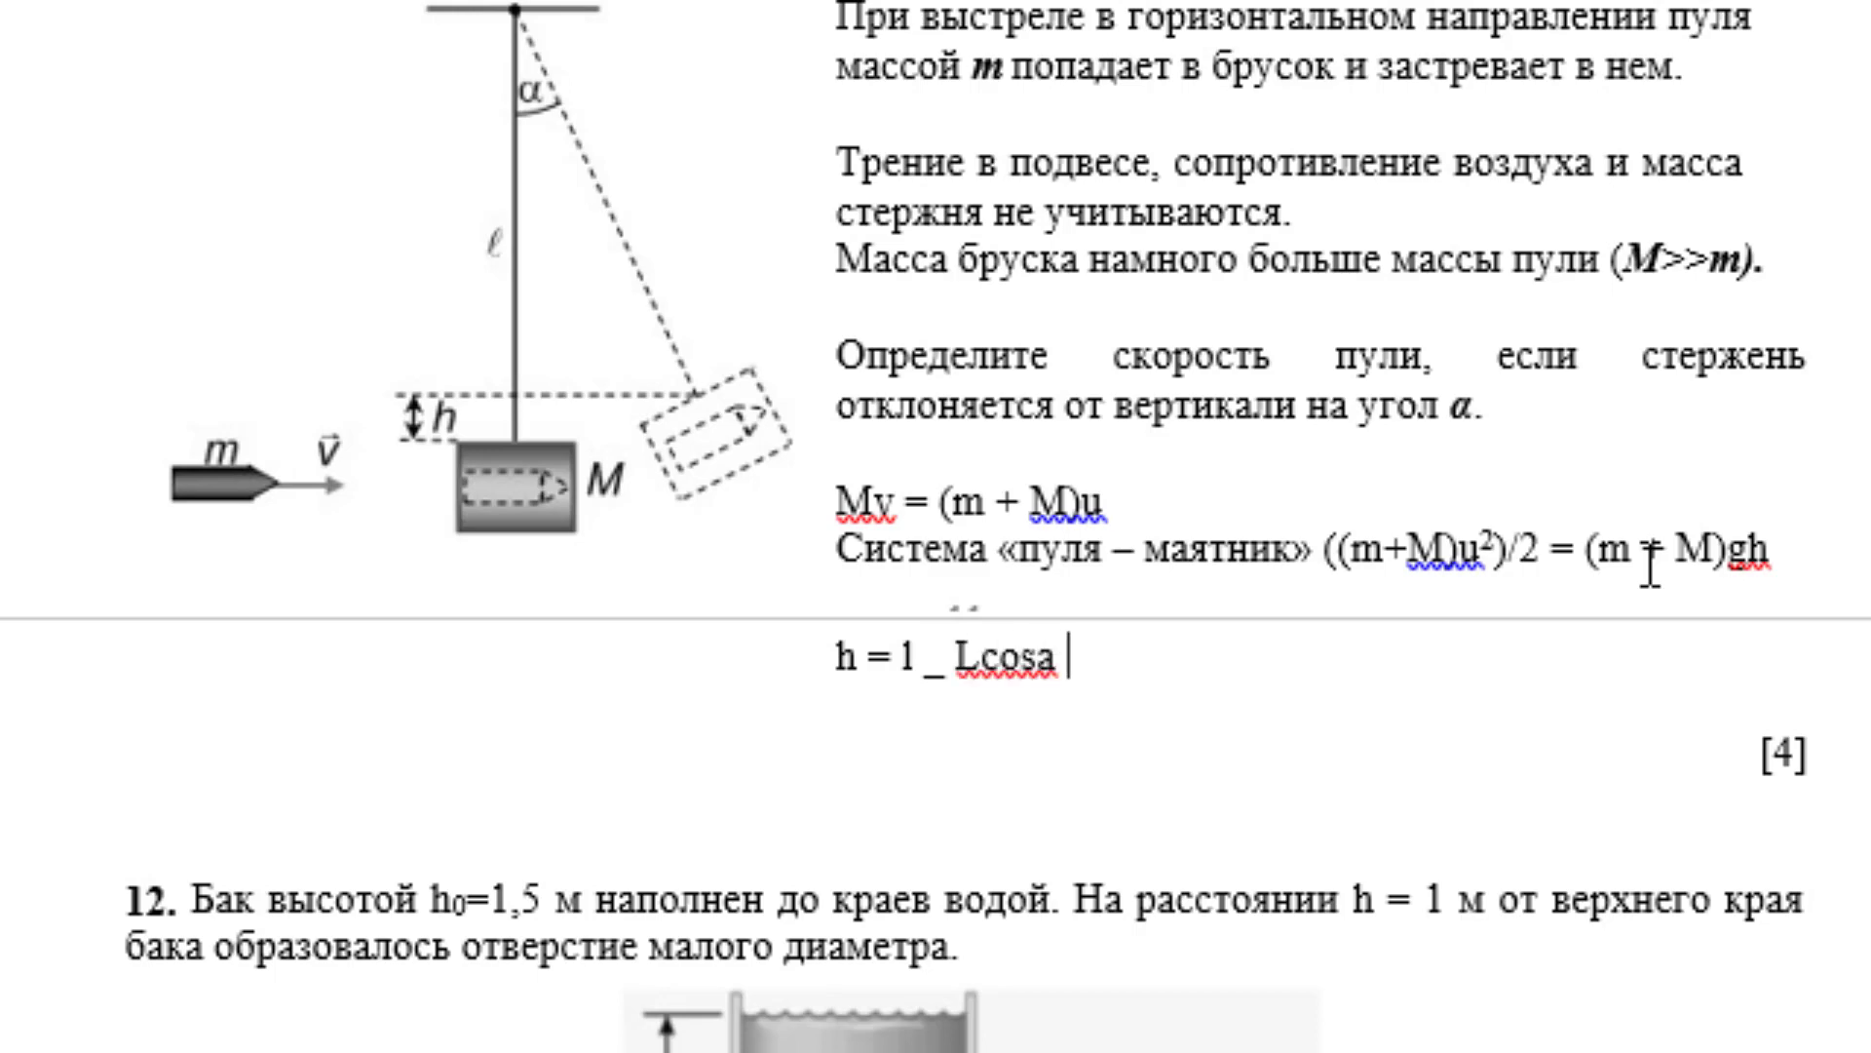
{"action": "type", "text": "= "}
{"action": "type", "text": "u"}
- Finish the height formula with = u²/2g, using a superscript 2
{"action": "key", "text": "ctrl+shift+equal"}
{"action": "type", "text": "2"}
{"action": "type", "text": "/"}
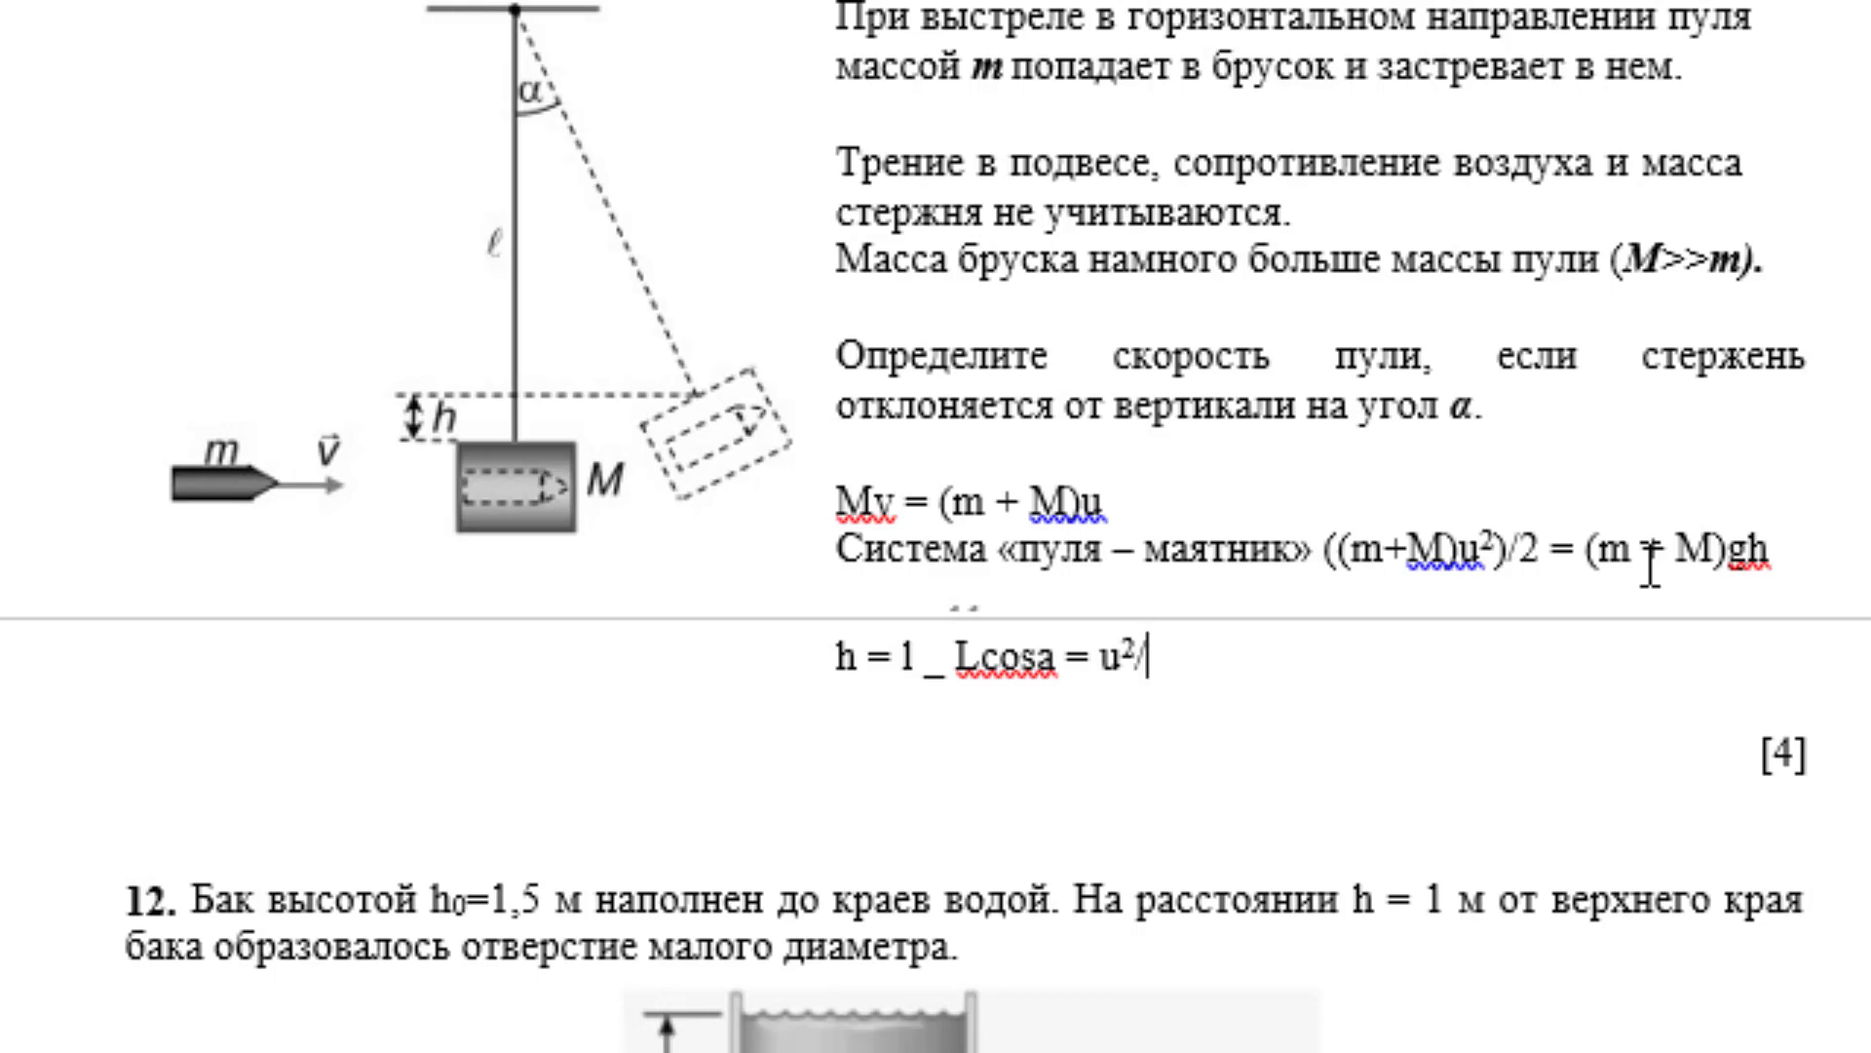
{"action": "type", "text": "2g"}
{"action": "key", "text": "Return"}
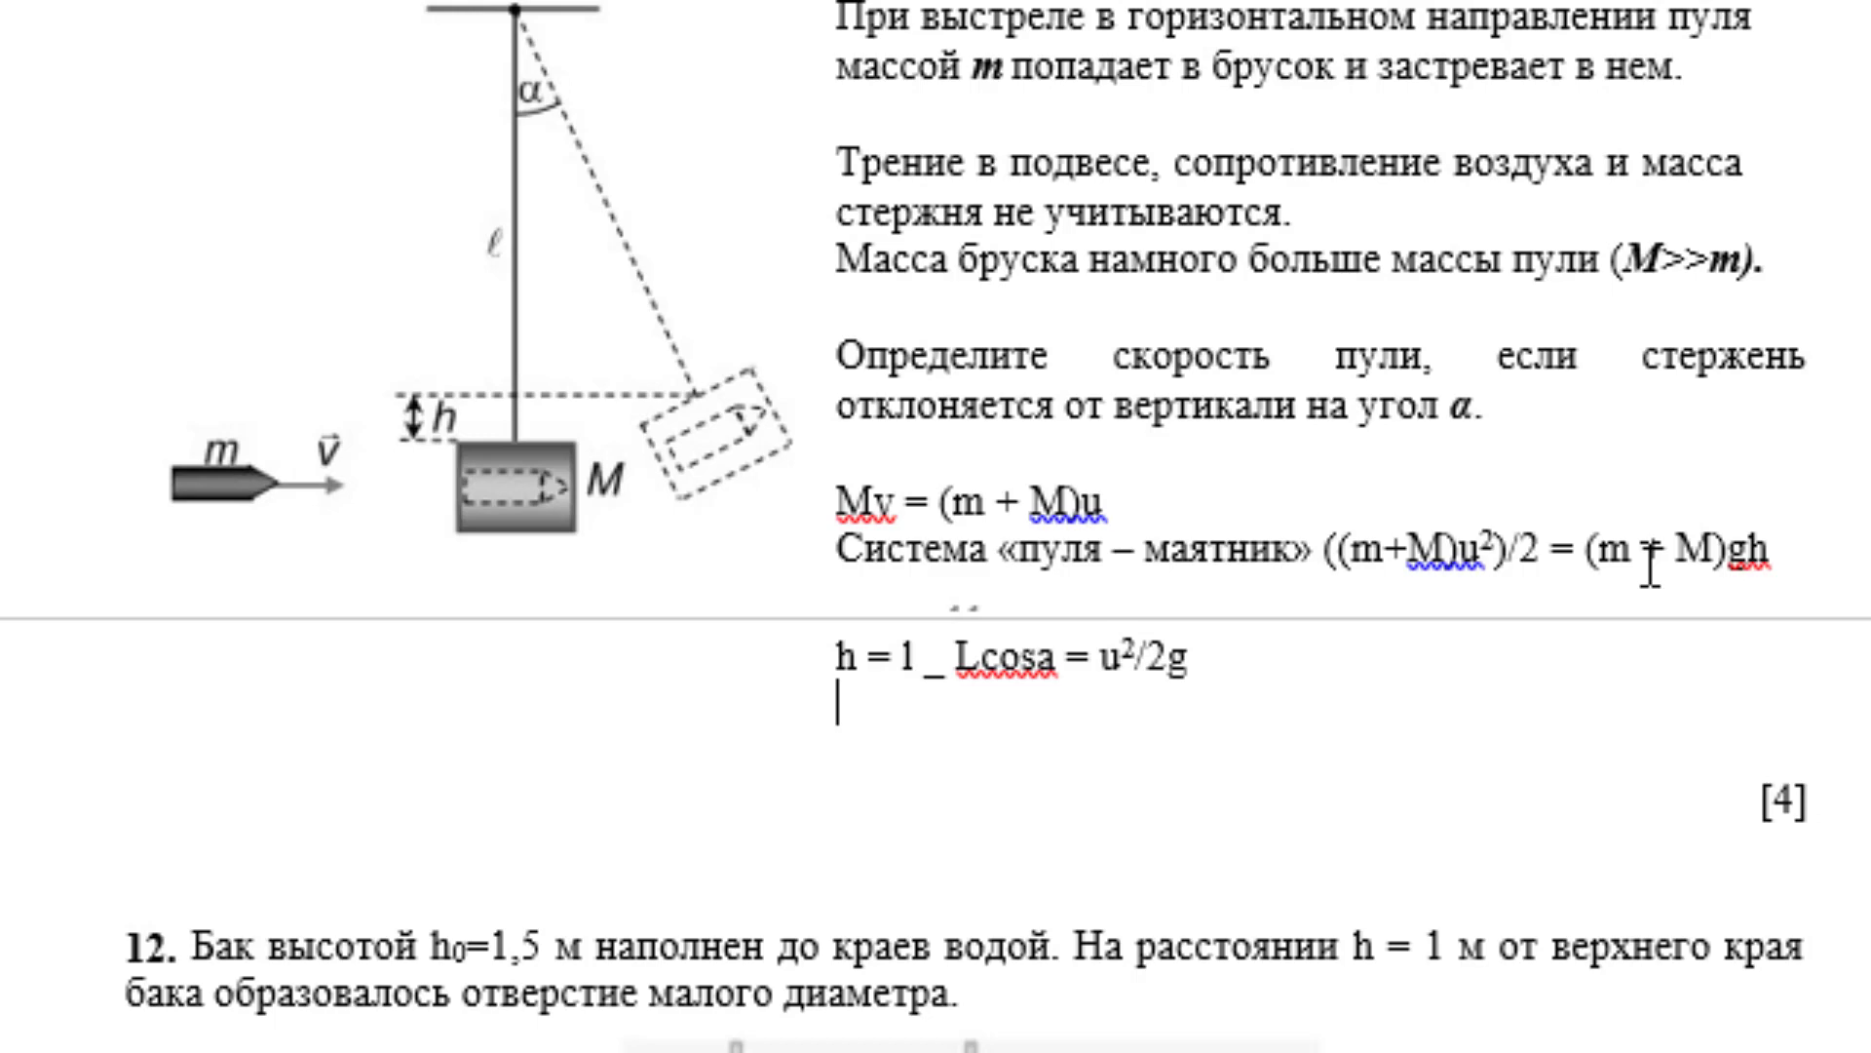
- Write the speed line v = 2 * ((M + m)/m) and correct the height term to lcosa
{"action": "type", "text": "v = 2 *"}
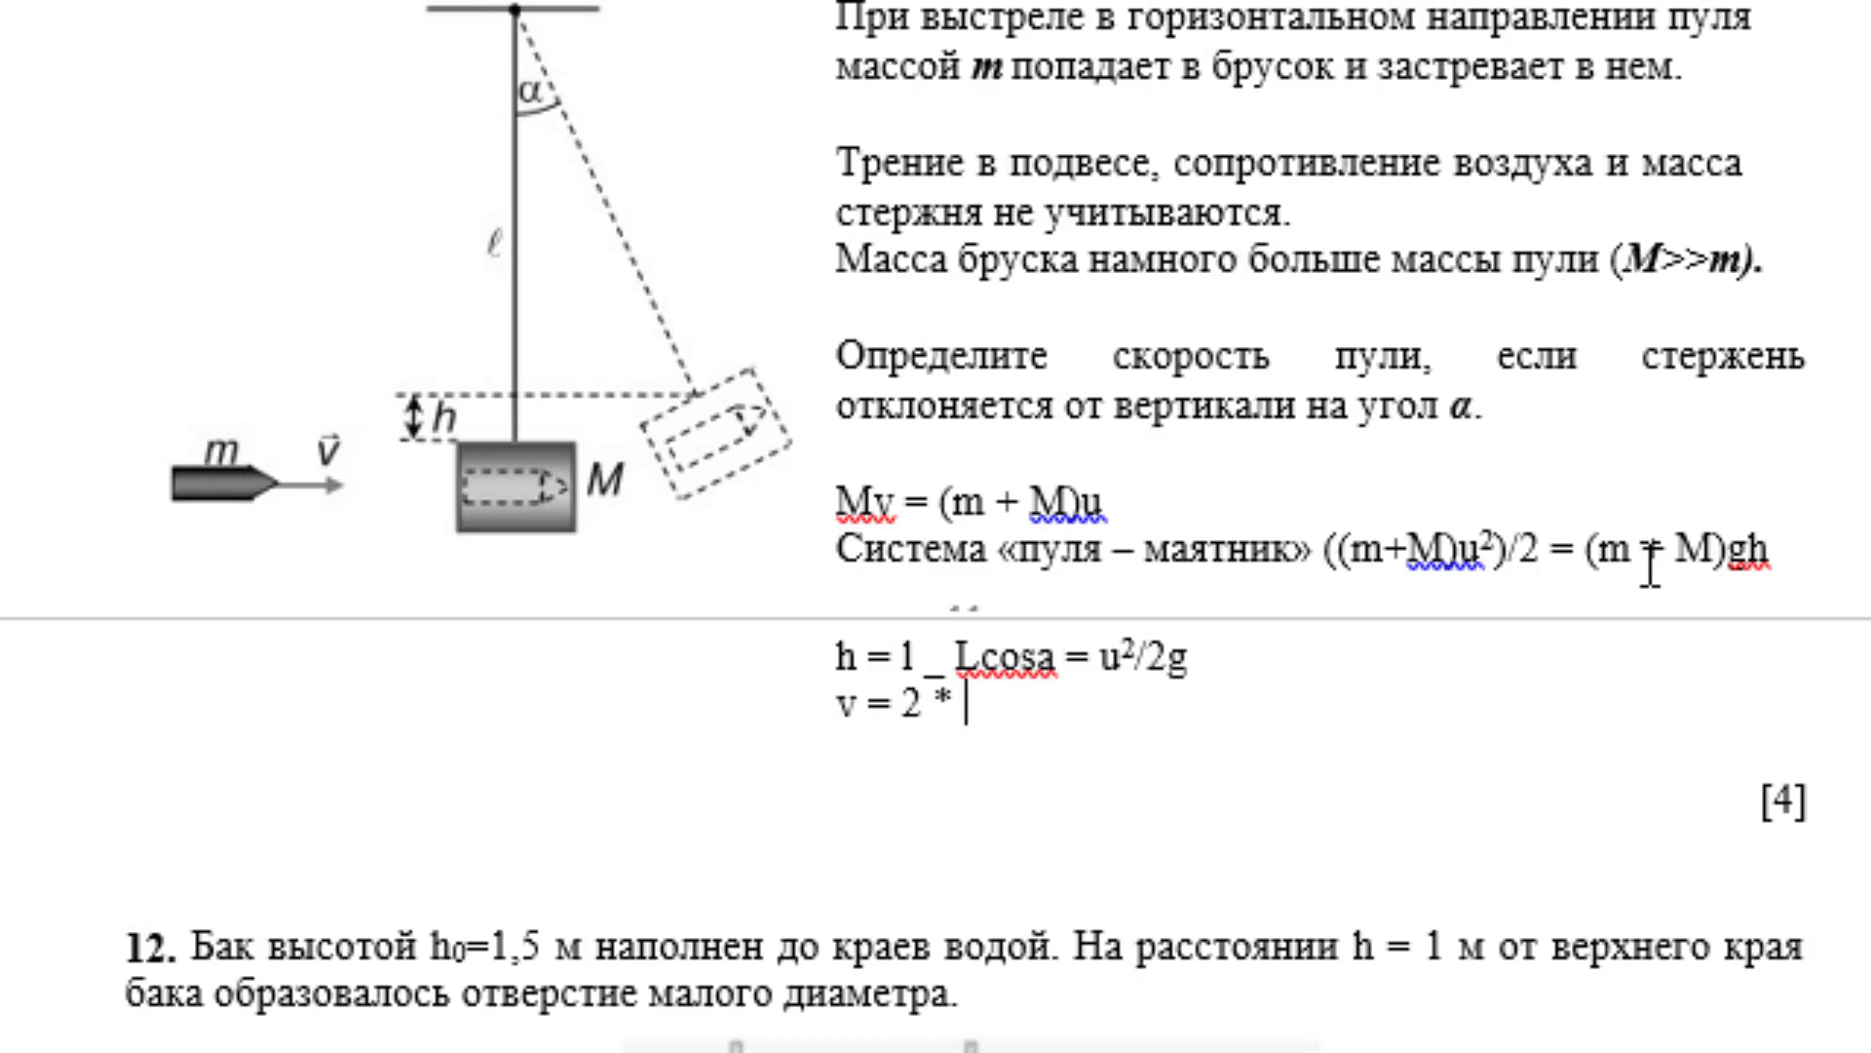
{"action": "left_click", "coordinate": [979, 653]}
{"action": "key", "text": "BackSpace"}
{"action": "key", "text": "BackSpace"}
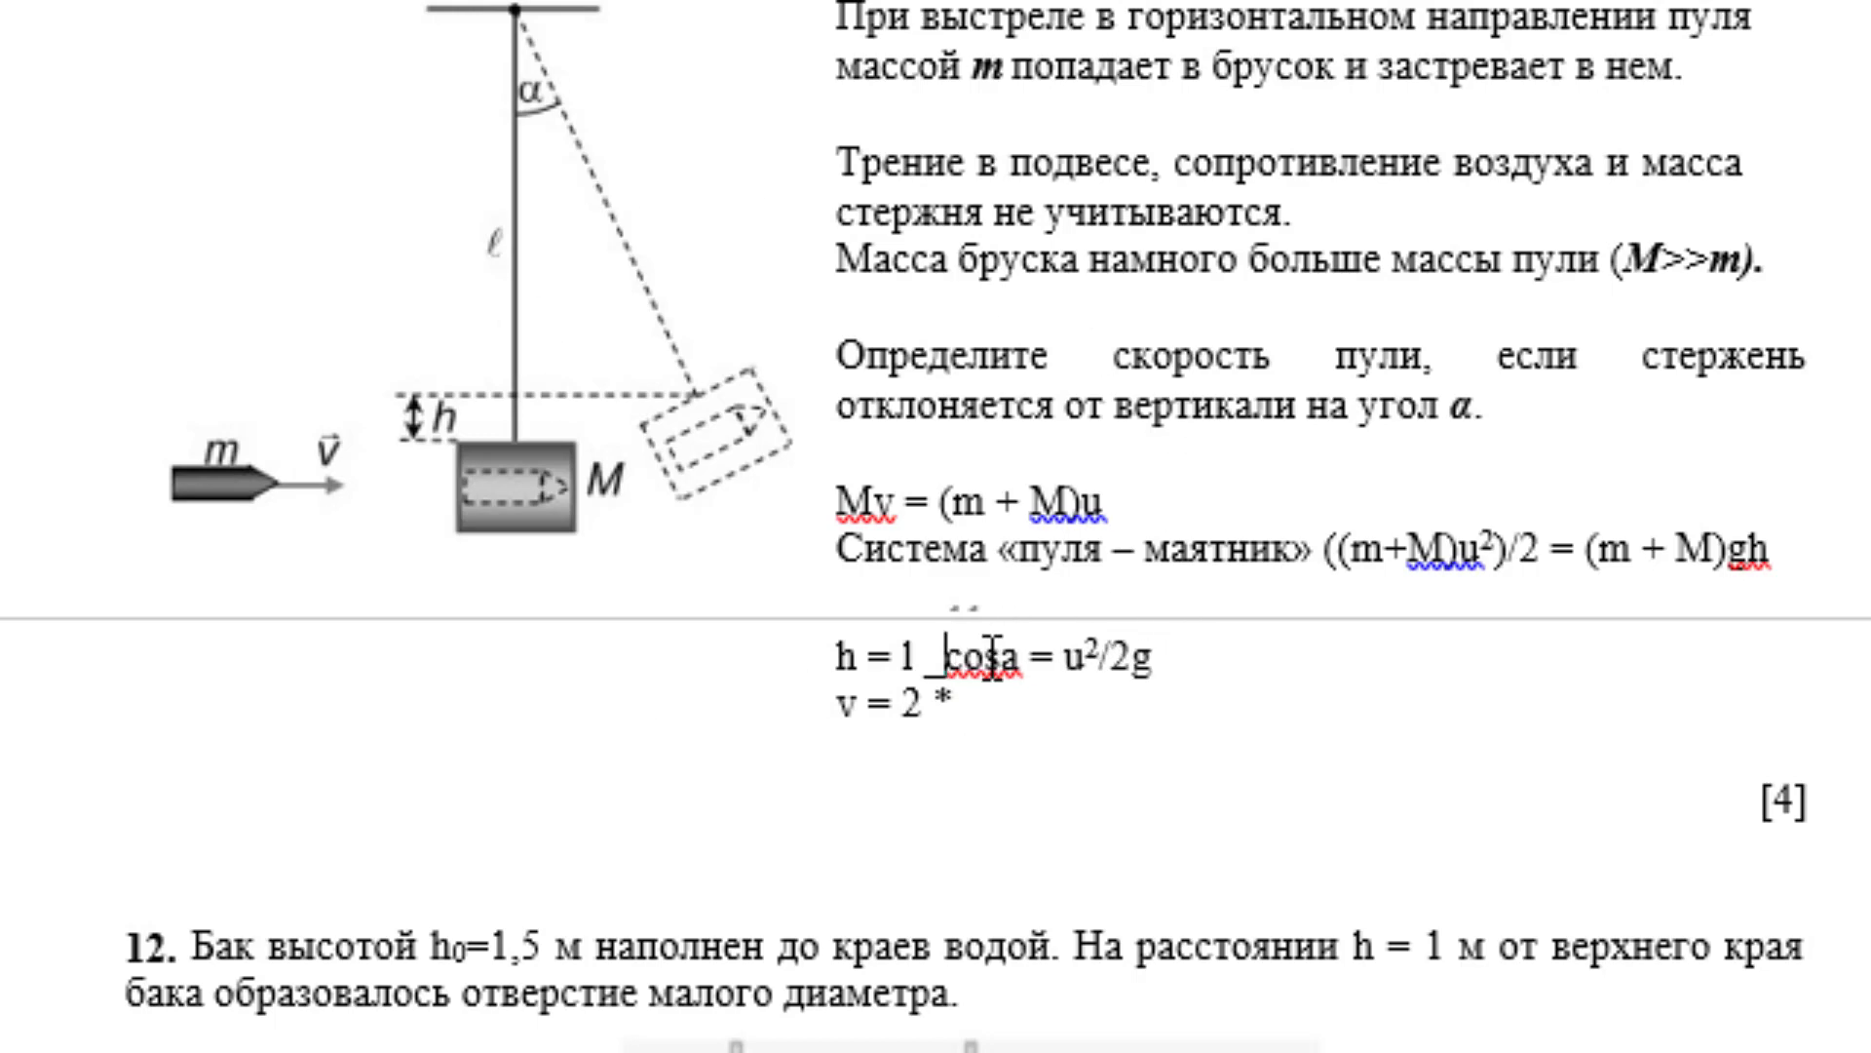
{"action": "type", "text": "l"}
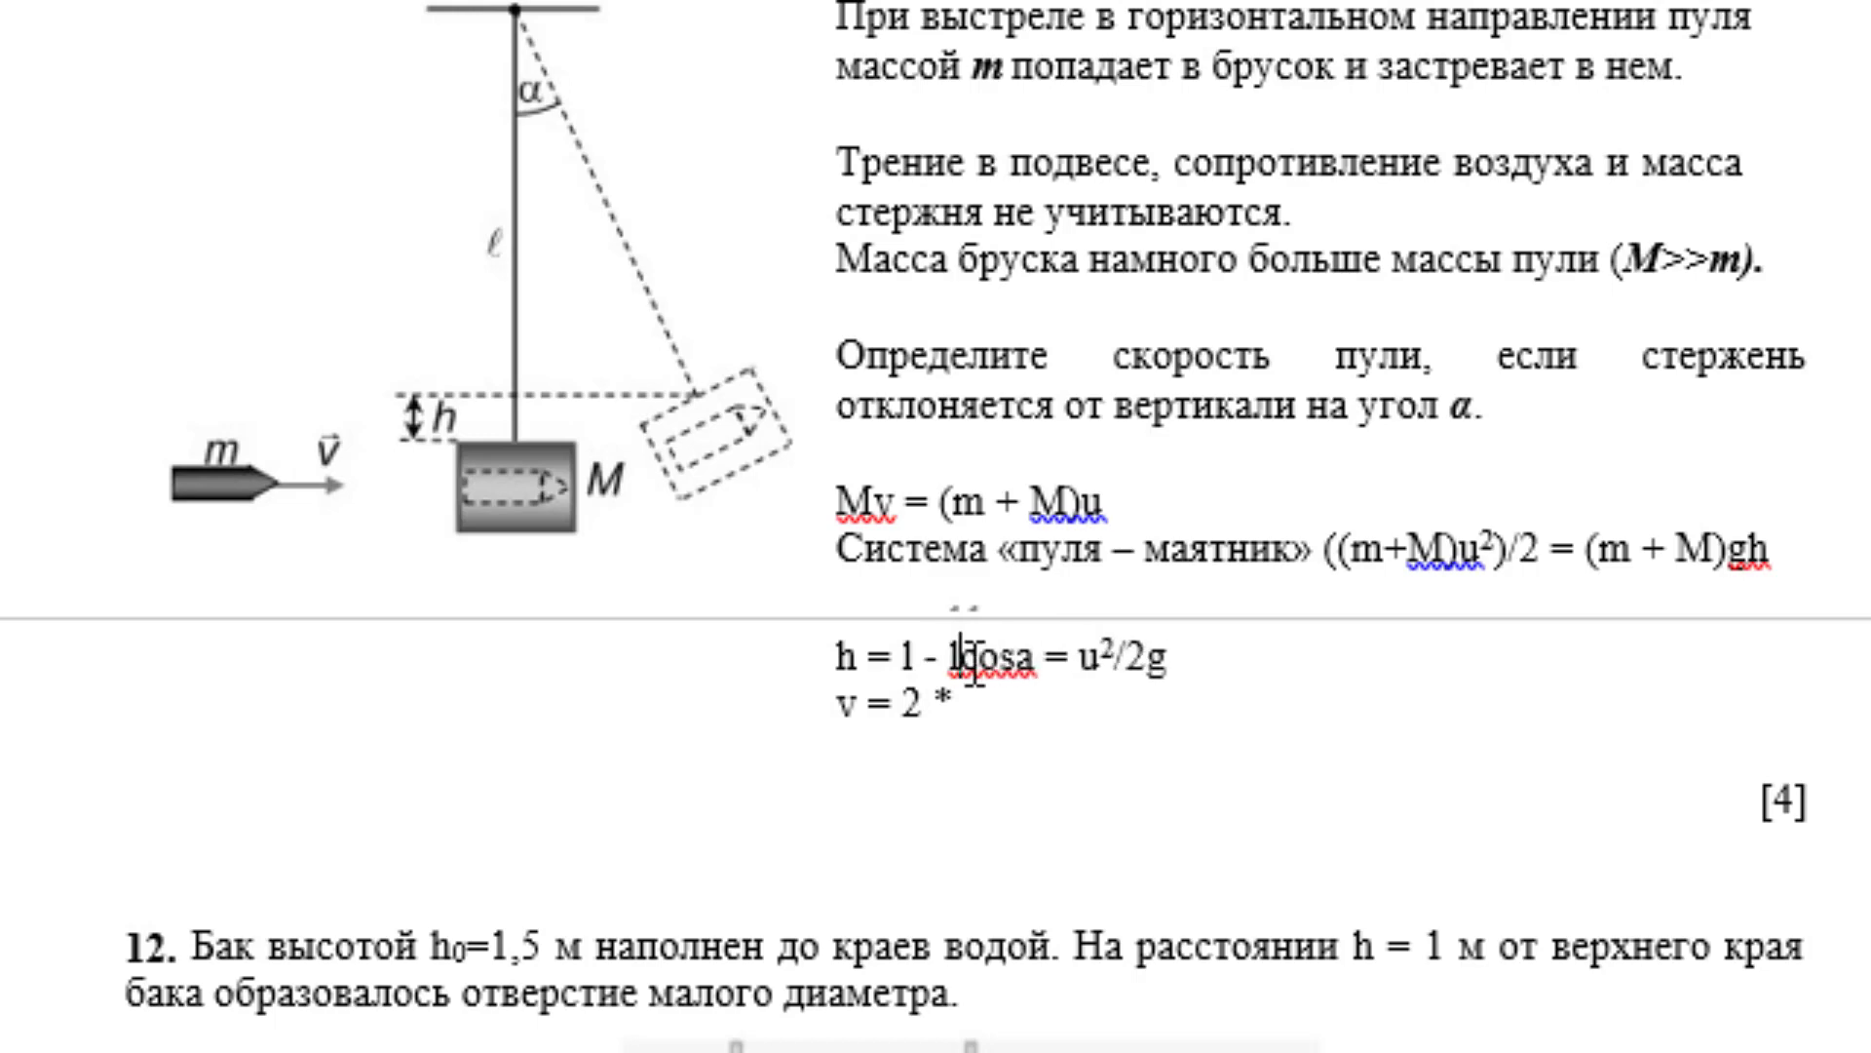
{"action": "left_click", "coordinate": [987, 736]}
{"action": "type", "text": "+ m"}
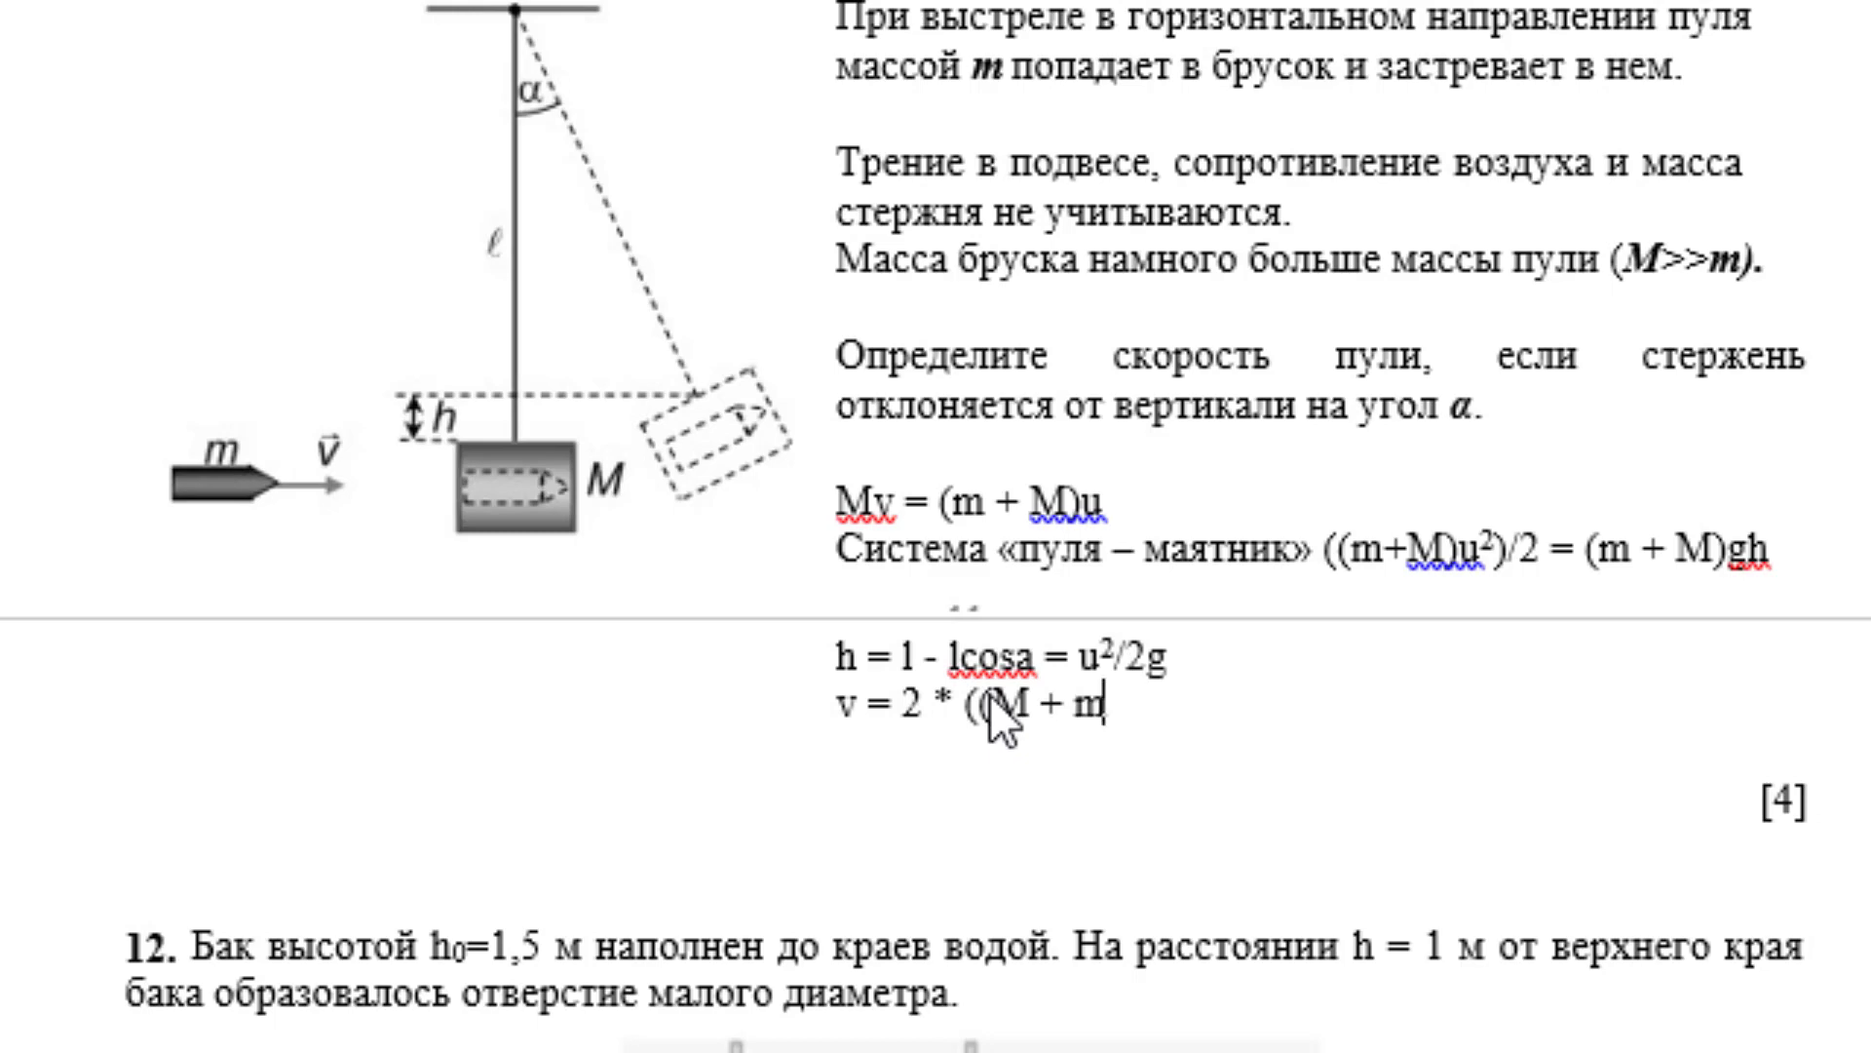
{"action": "type", "text": "))"}
{"action": "key", "text": "BackSpace"}
{"action": "type", "text": "/m)"}
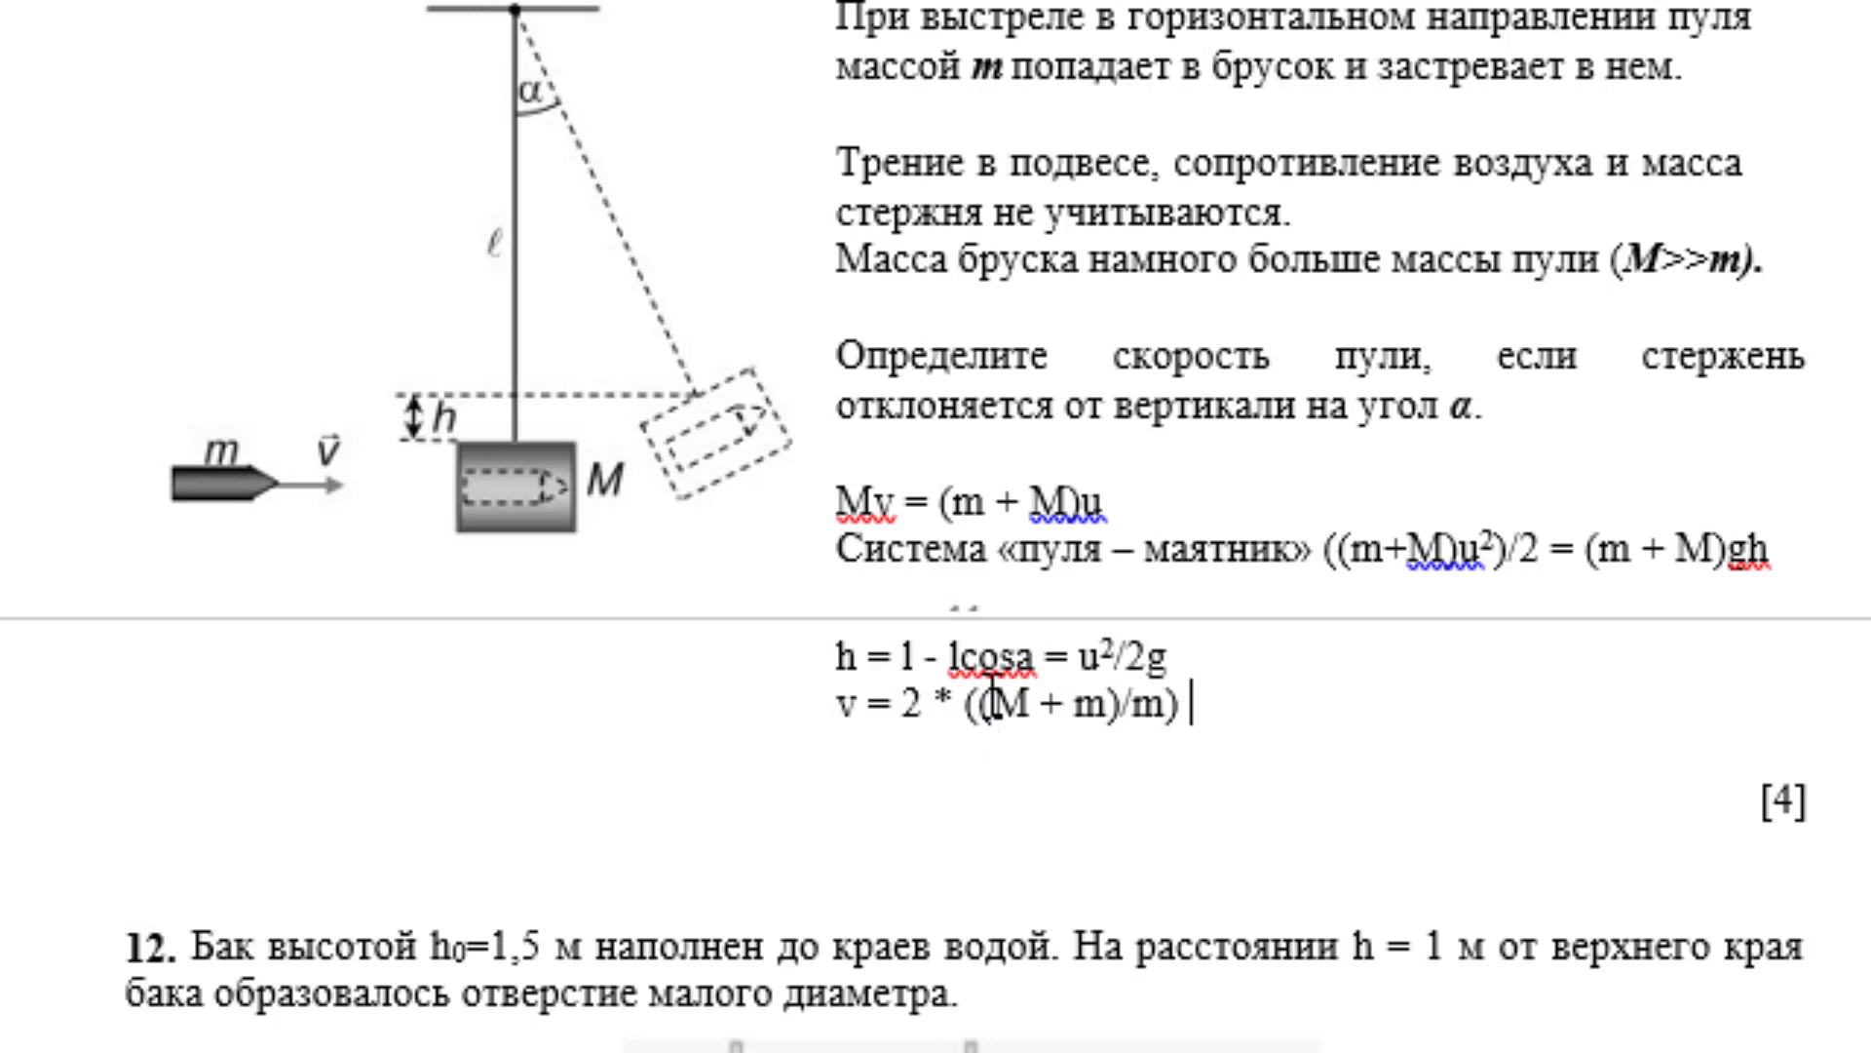
{"action": "type", "text": " W"}
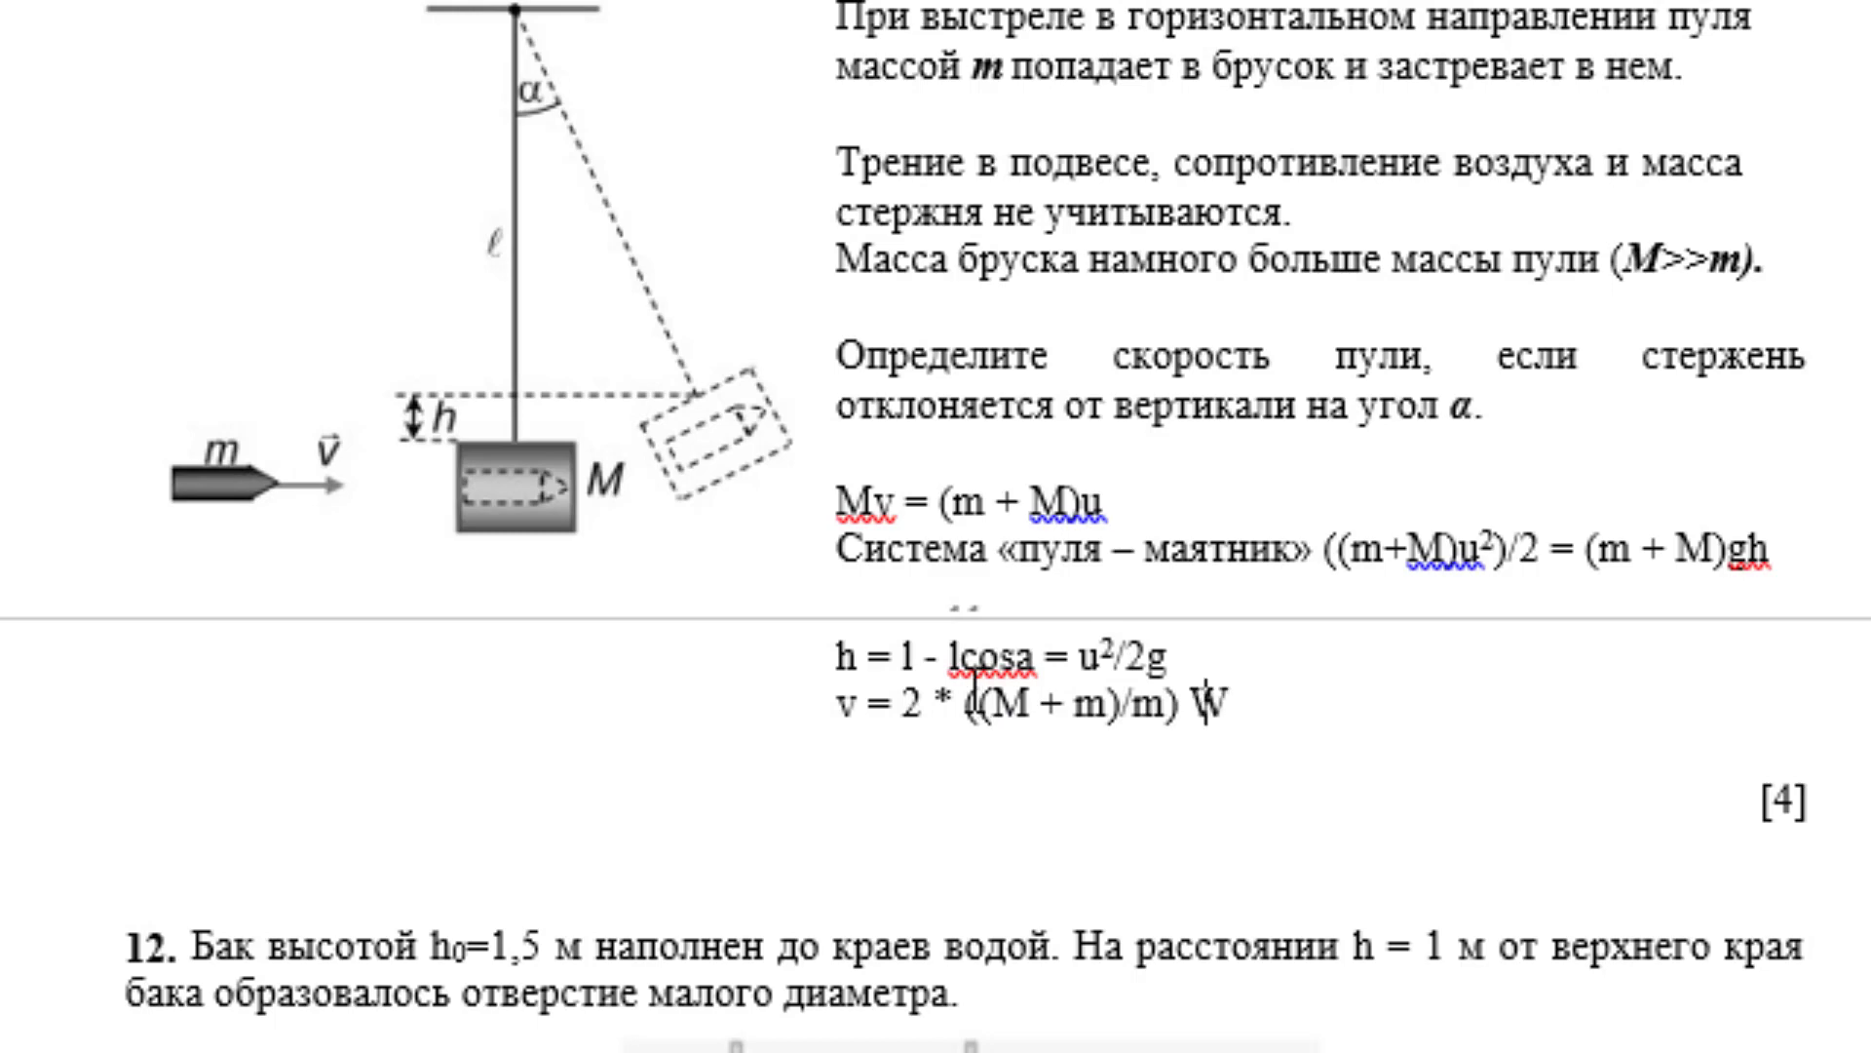
- Replace the trial W glyph with √gl * sin a/2 to finish the bullet speed formula
{"action": "left_click_drag", "start_coordinate": [1230, 702], "coordinate": [1196, 703]}
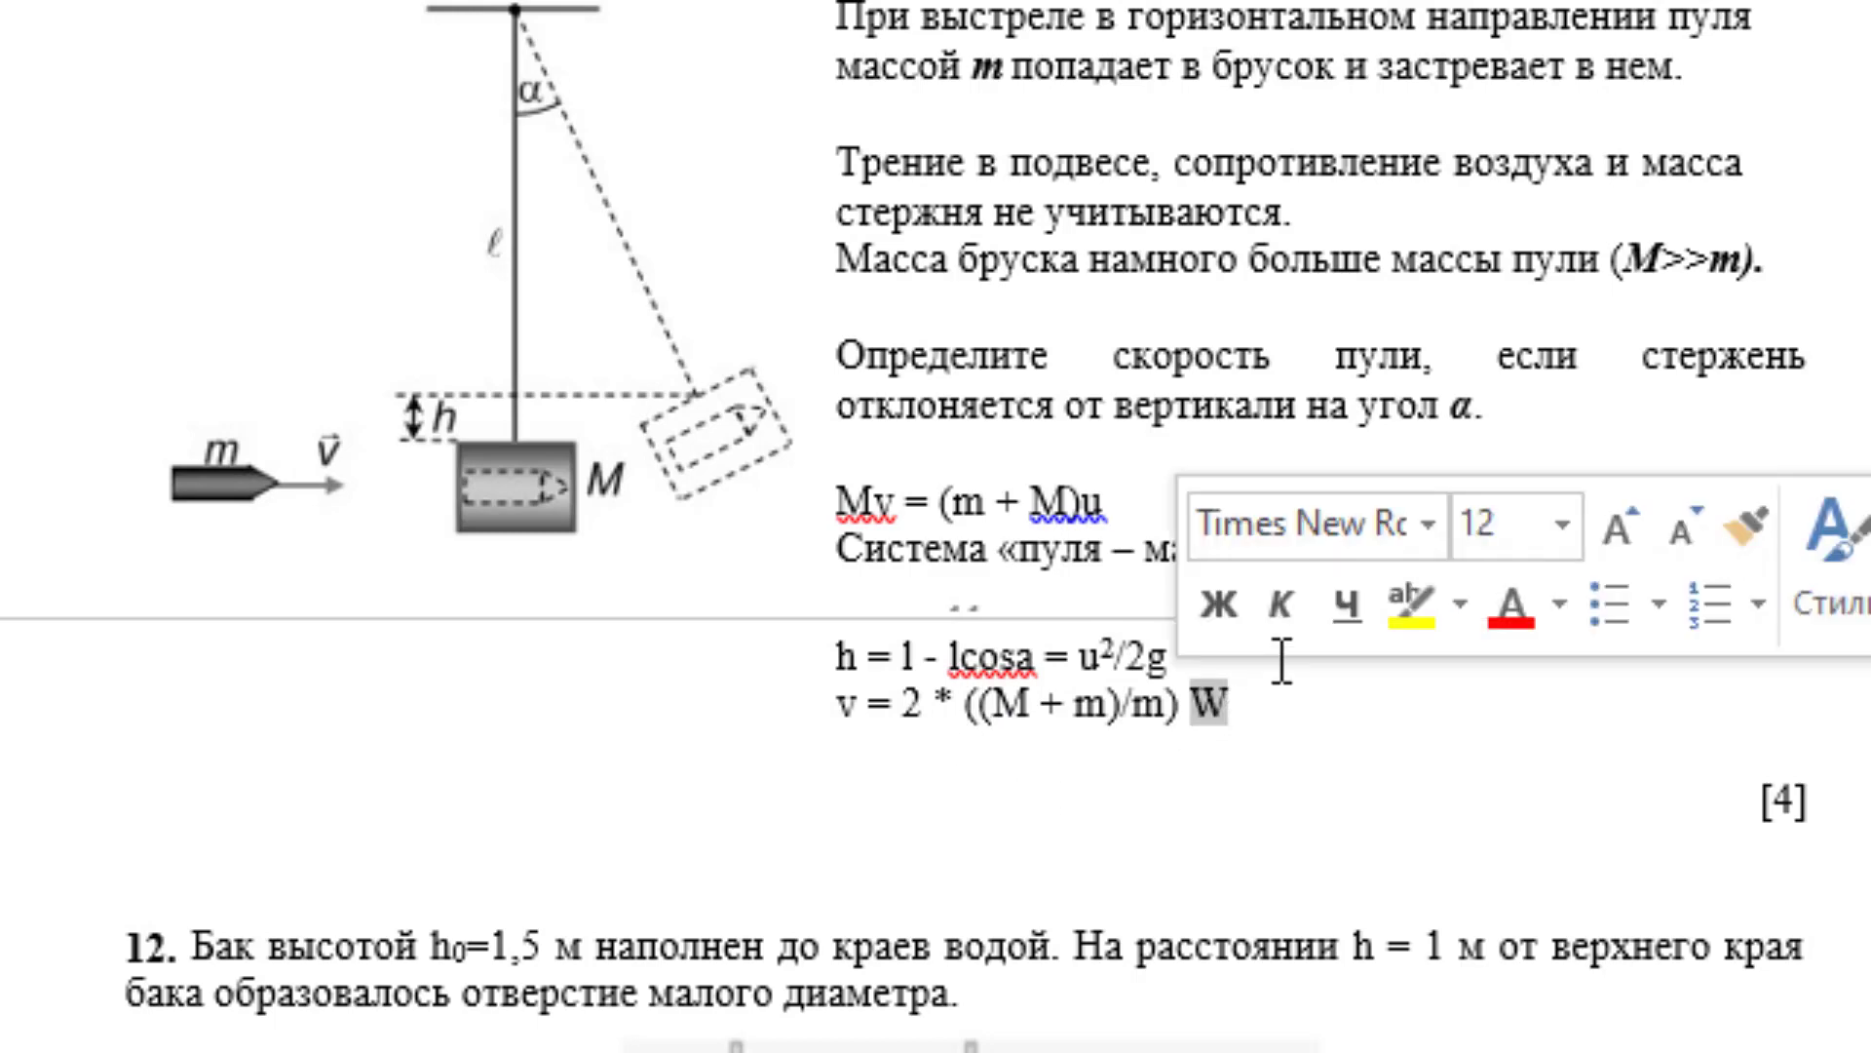
{"action": "left_click", "coordinate": [1425, 522]}
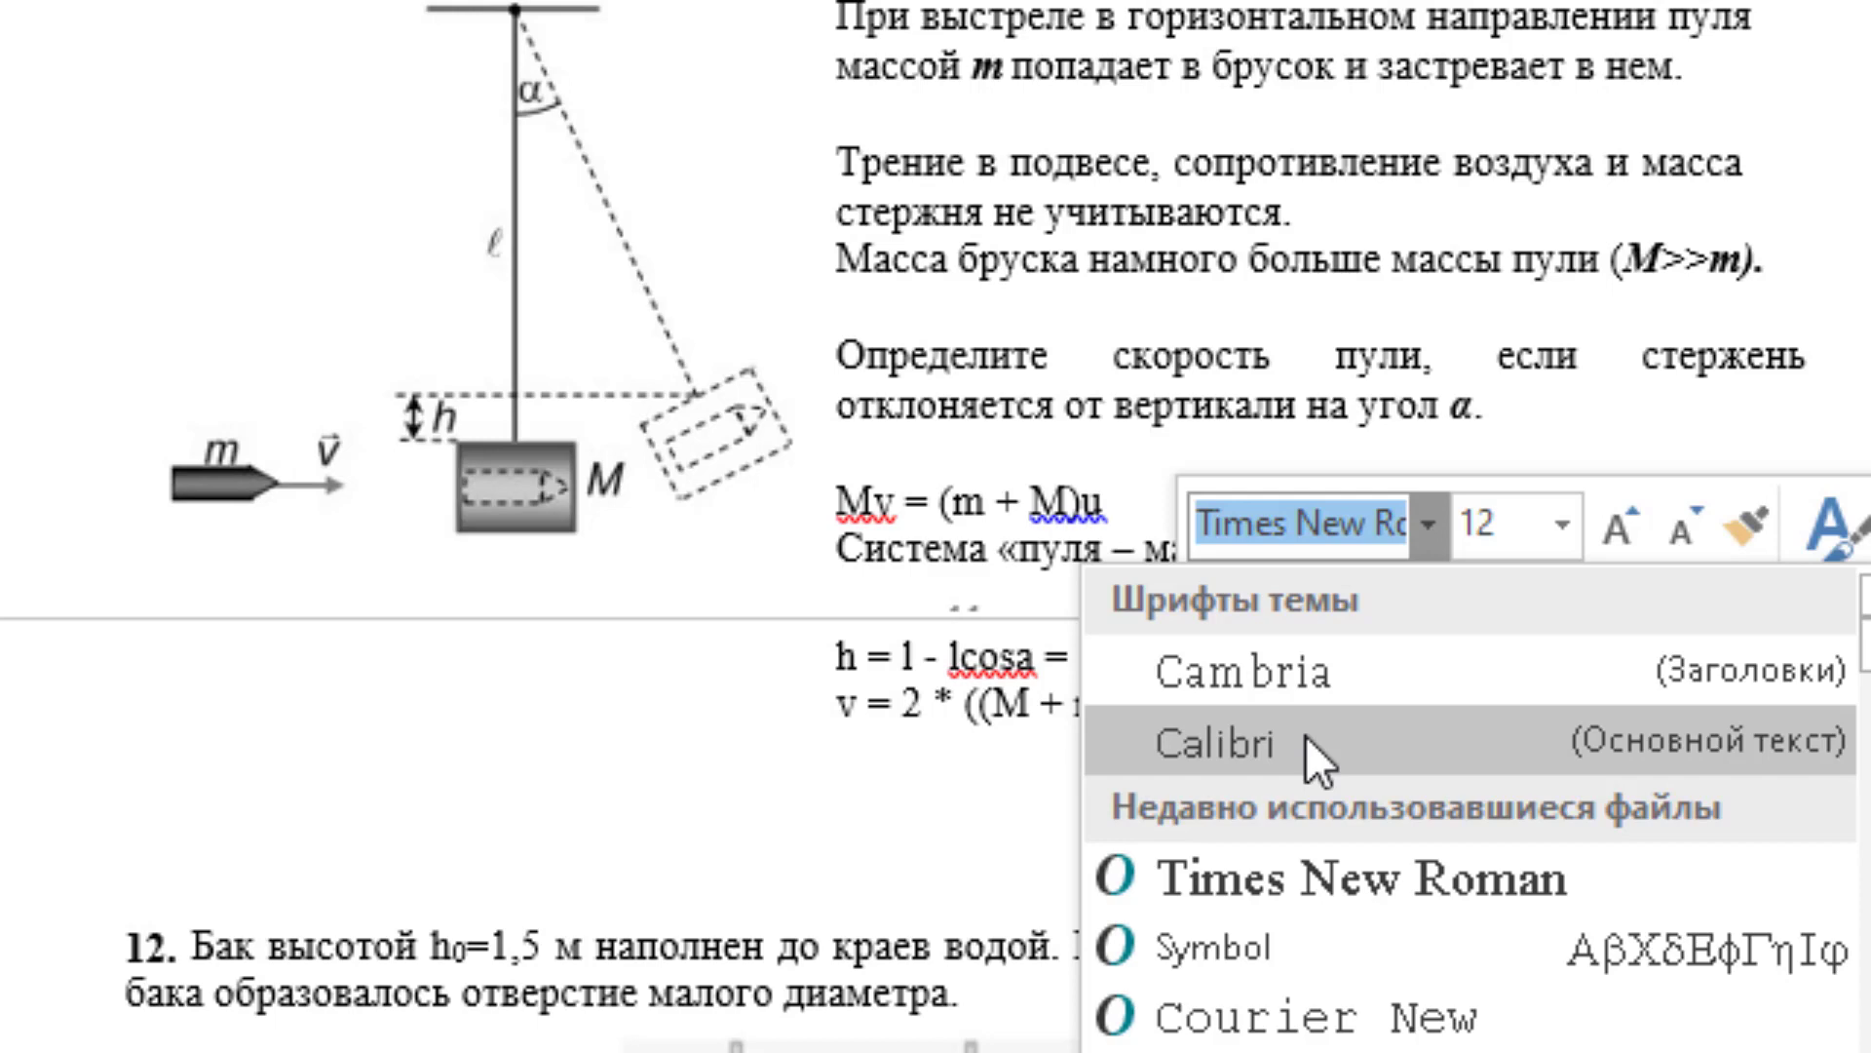
{"action": "left_click", "coordinate": [1260, 931]}
{"action": "left_click", "coordinate": [1245, 731]}
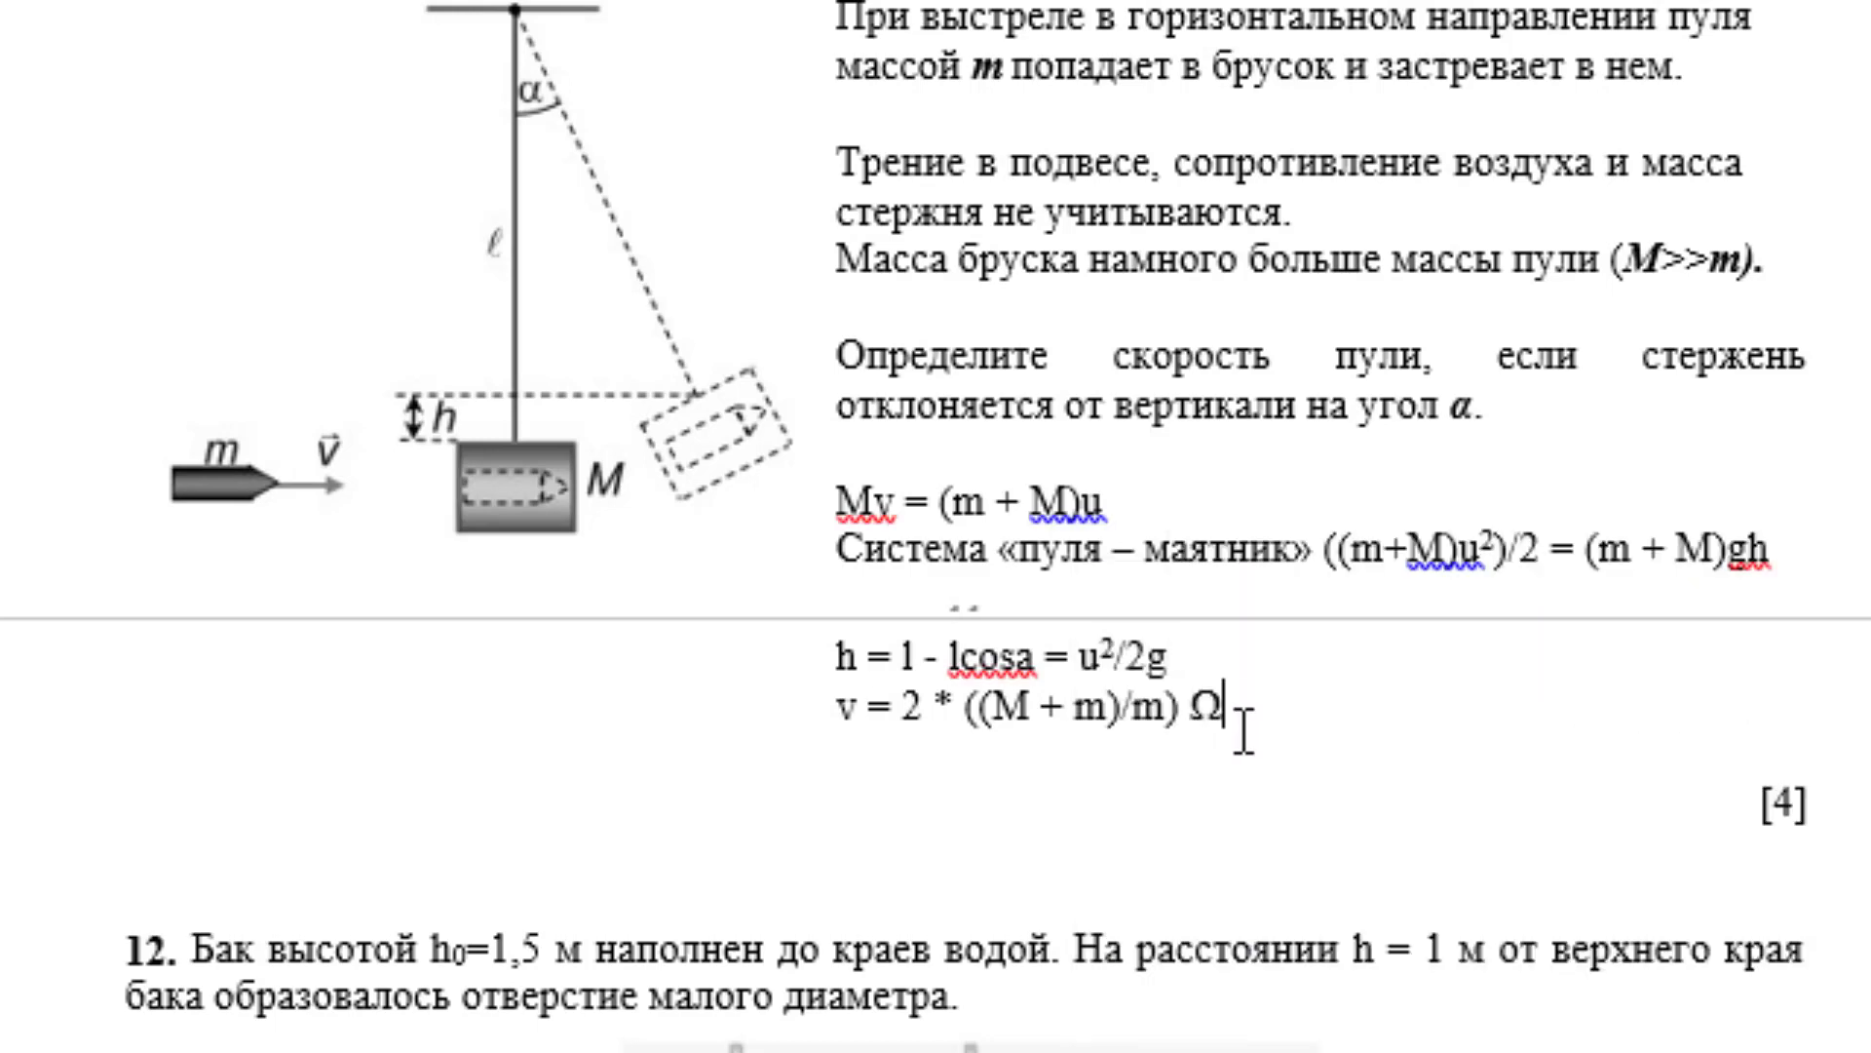
{"action": "type", "text": ")"}
{"action": "key", "text": "BackSpace"}
{"action": "type", "text": "["}
{"action": "key", "text": "BackSpace"}
{"action": "type", "text": "=>"}
{"action": "key", "text": "BackSpace"}
{"action": "key", "text": "BackSpace"}
{"action": "key", "text": "BackSpace"}
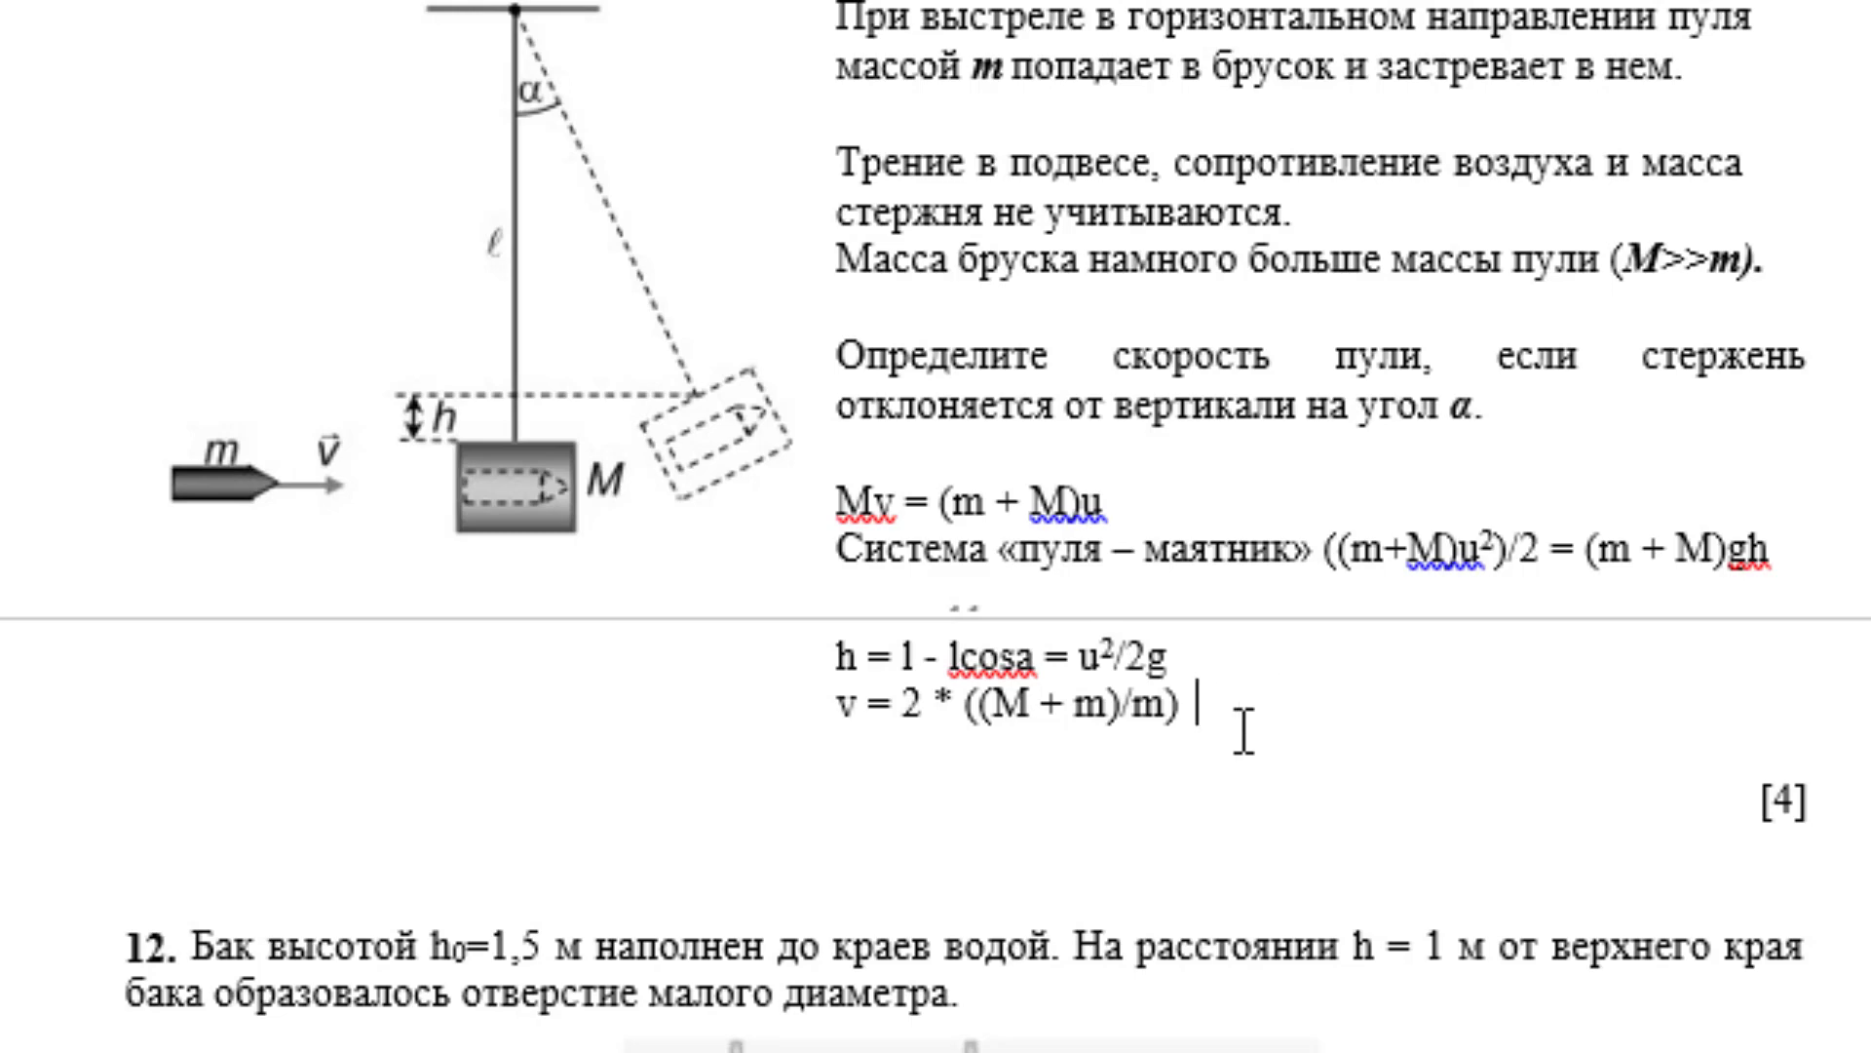
{"action": "type", "text": "√gl"}
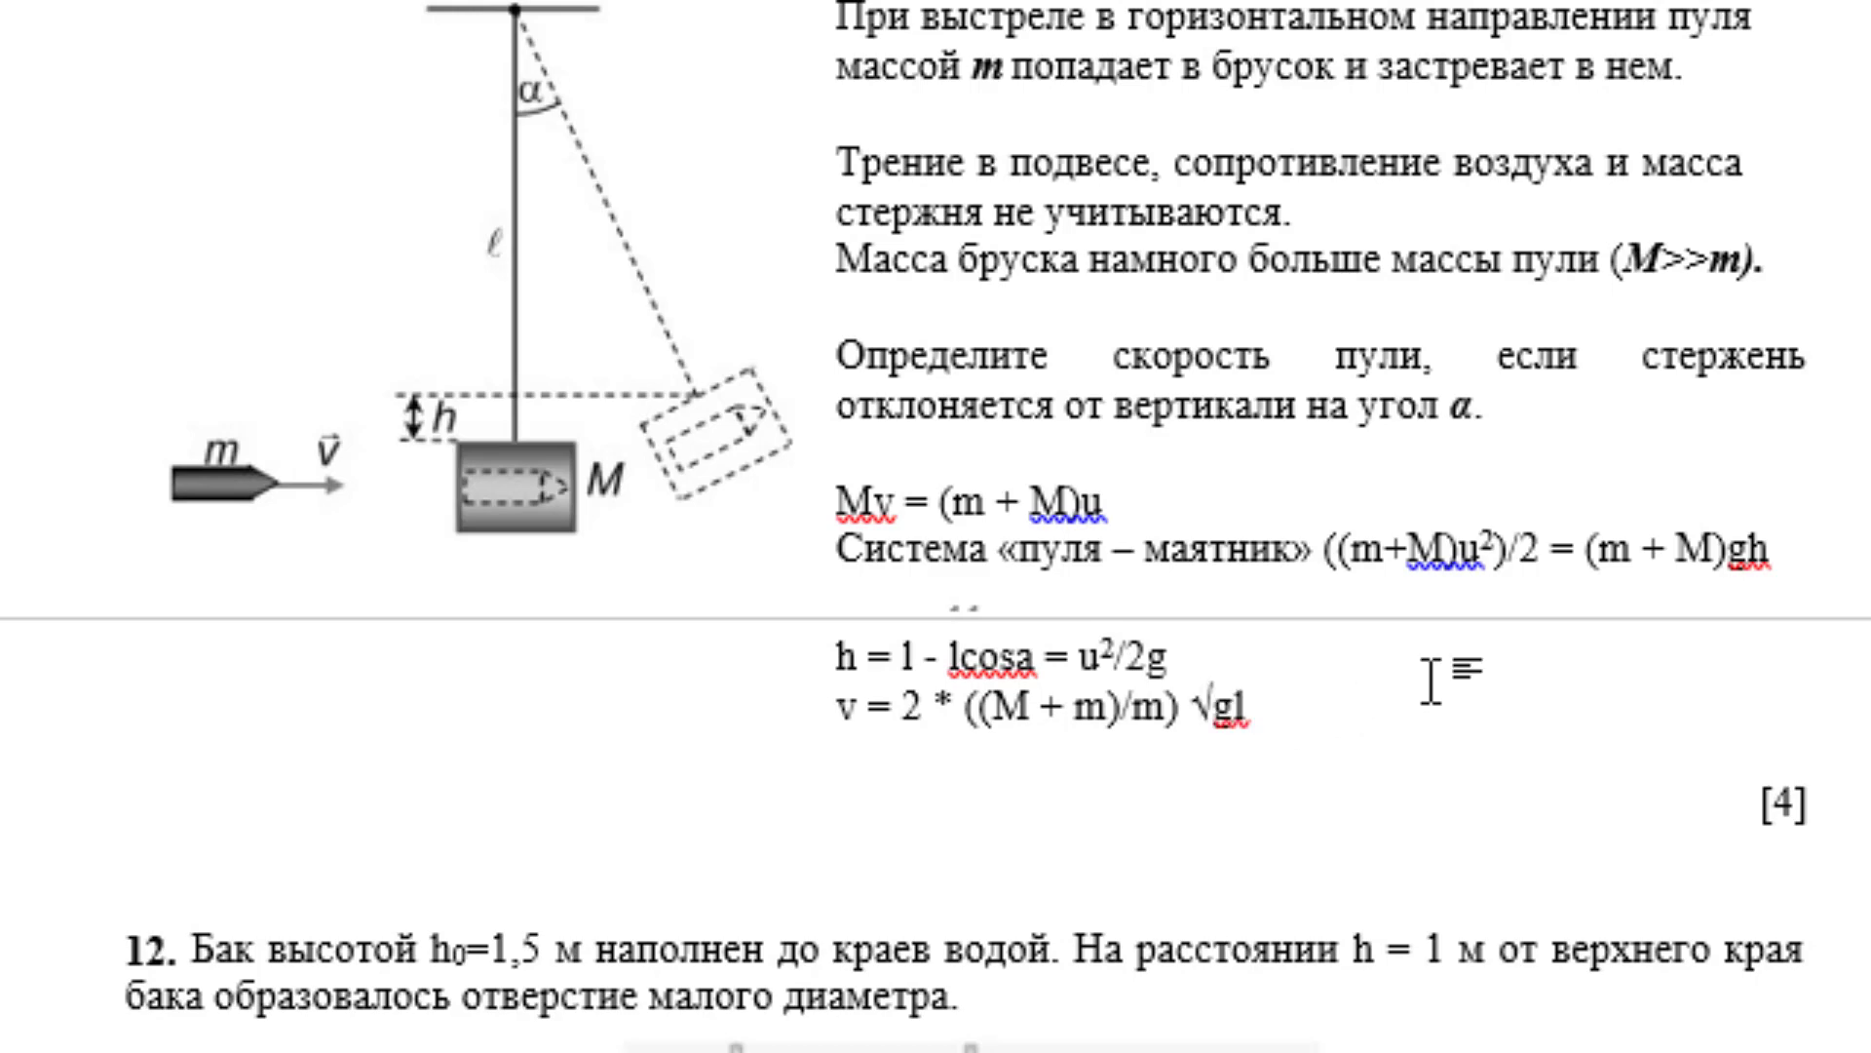
{"action": "type", "text": " * sin "}
{"action": "type", "text": "a/"}
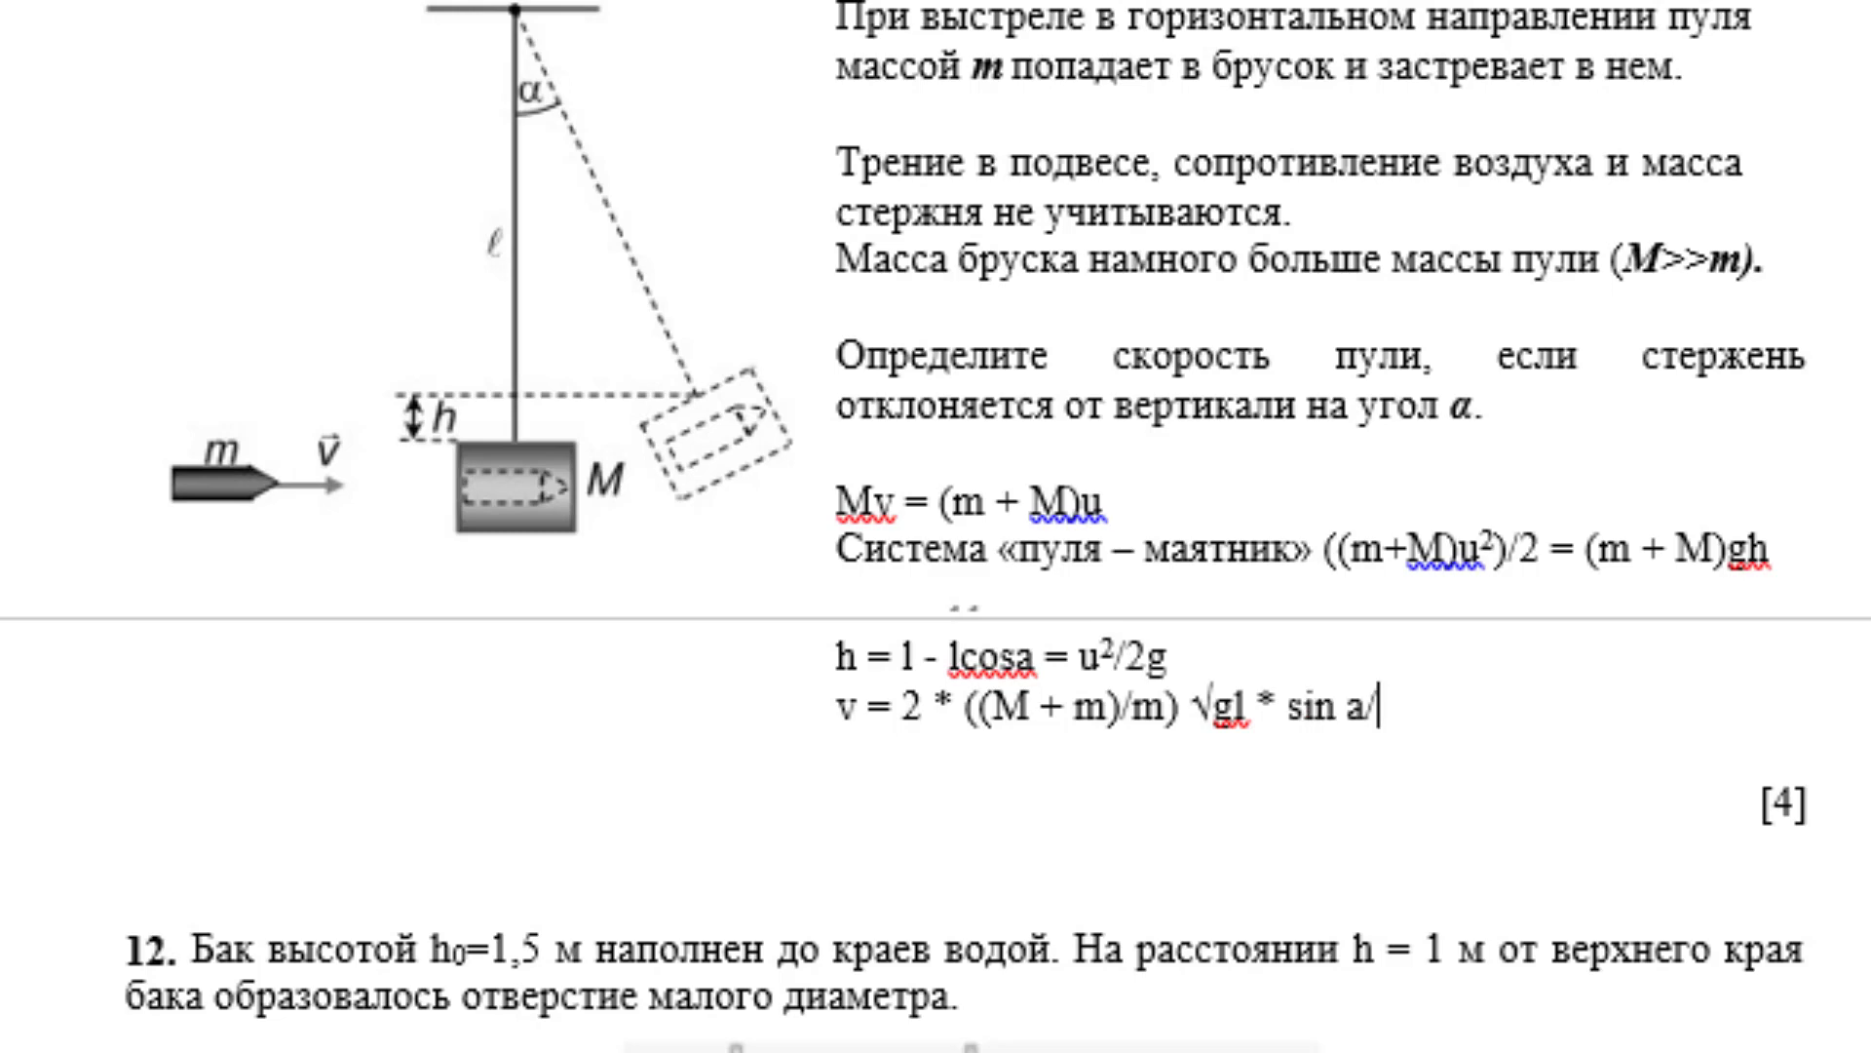
{"action": "type", "text": "2"}
- Under problem 12's question, write mgh = mv²/2 and begin the next line with V =
{"action": "scroll", "coordinate": [227, 599], "scroll_direction": "down", "scroll_amount": 5}
{"action": "scroll", "coordinate": [226, 598], "scroll_direction": "down", "scroll_amount": 2}
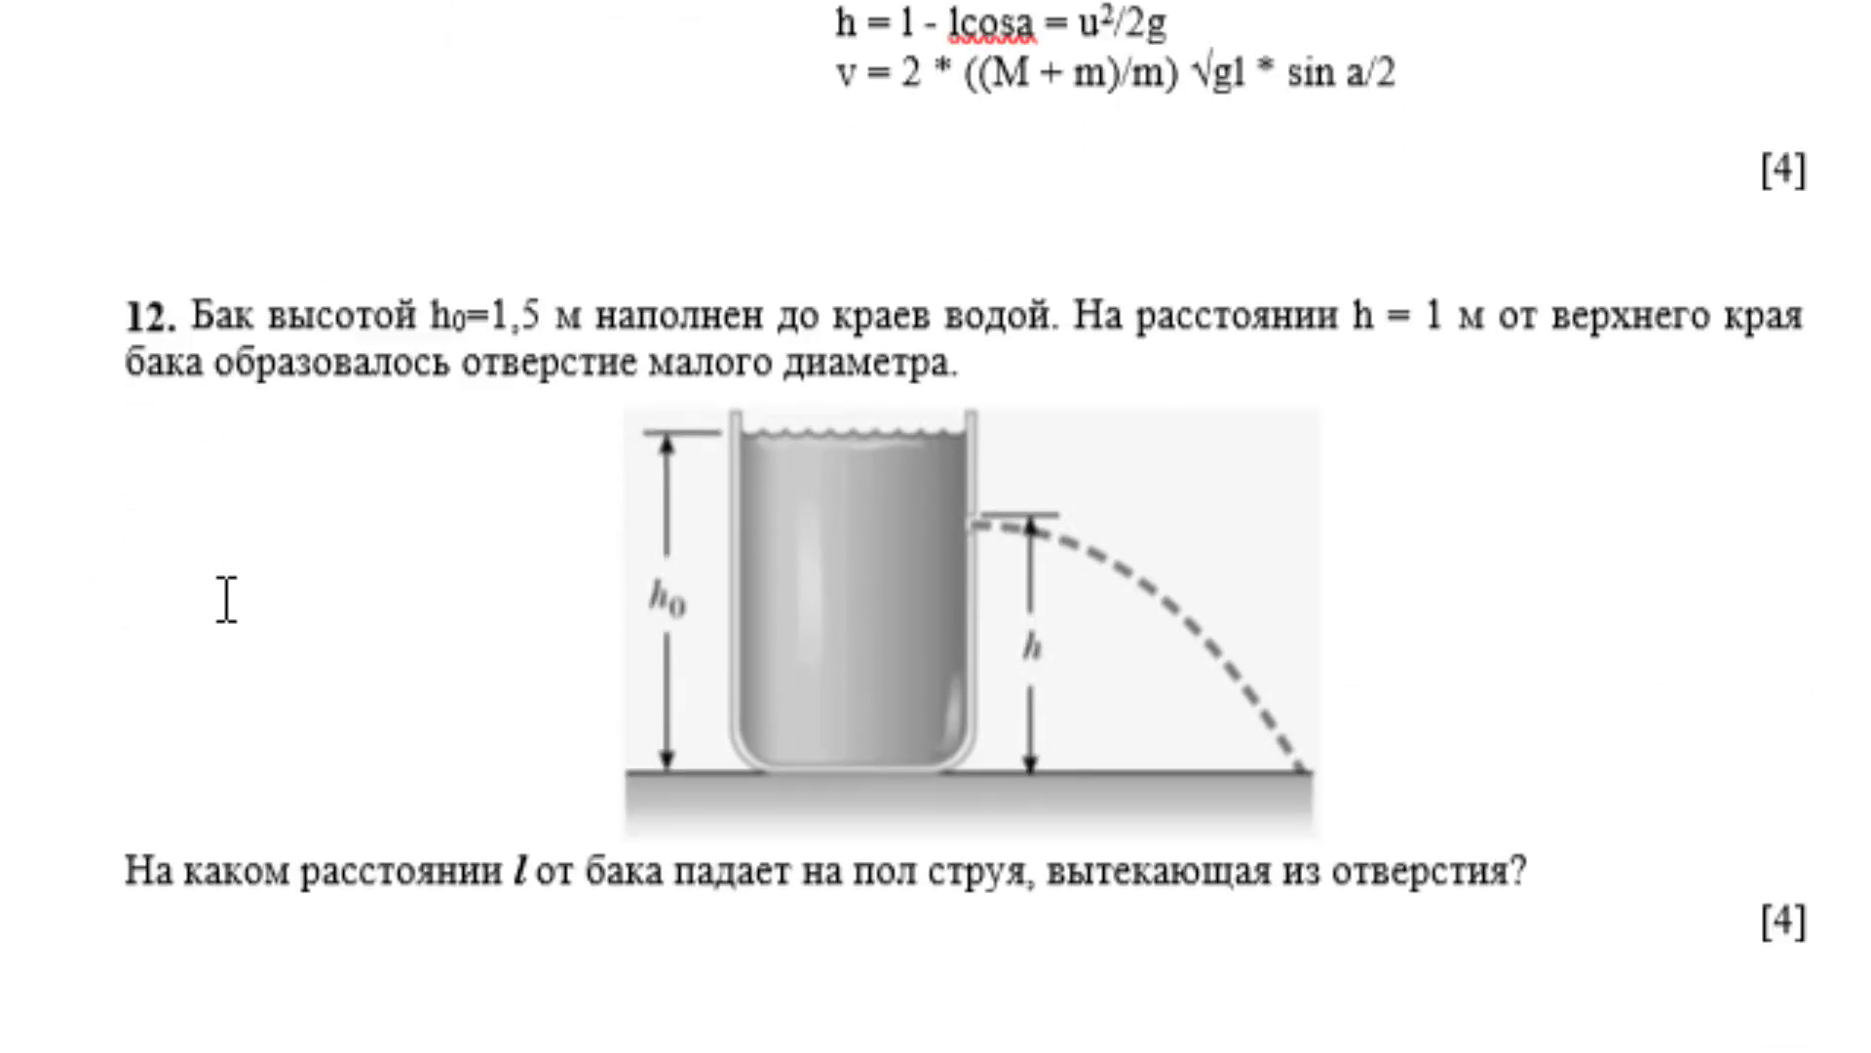
{"action": "scroll", "coordinate": [226, 598], "scroll_direction": "down", "scroll_amount": 1}
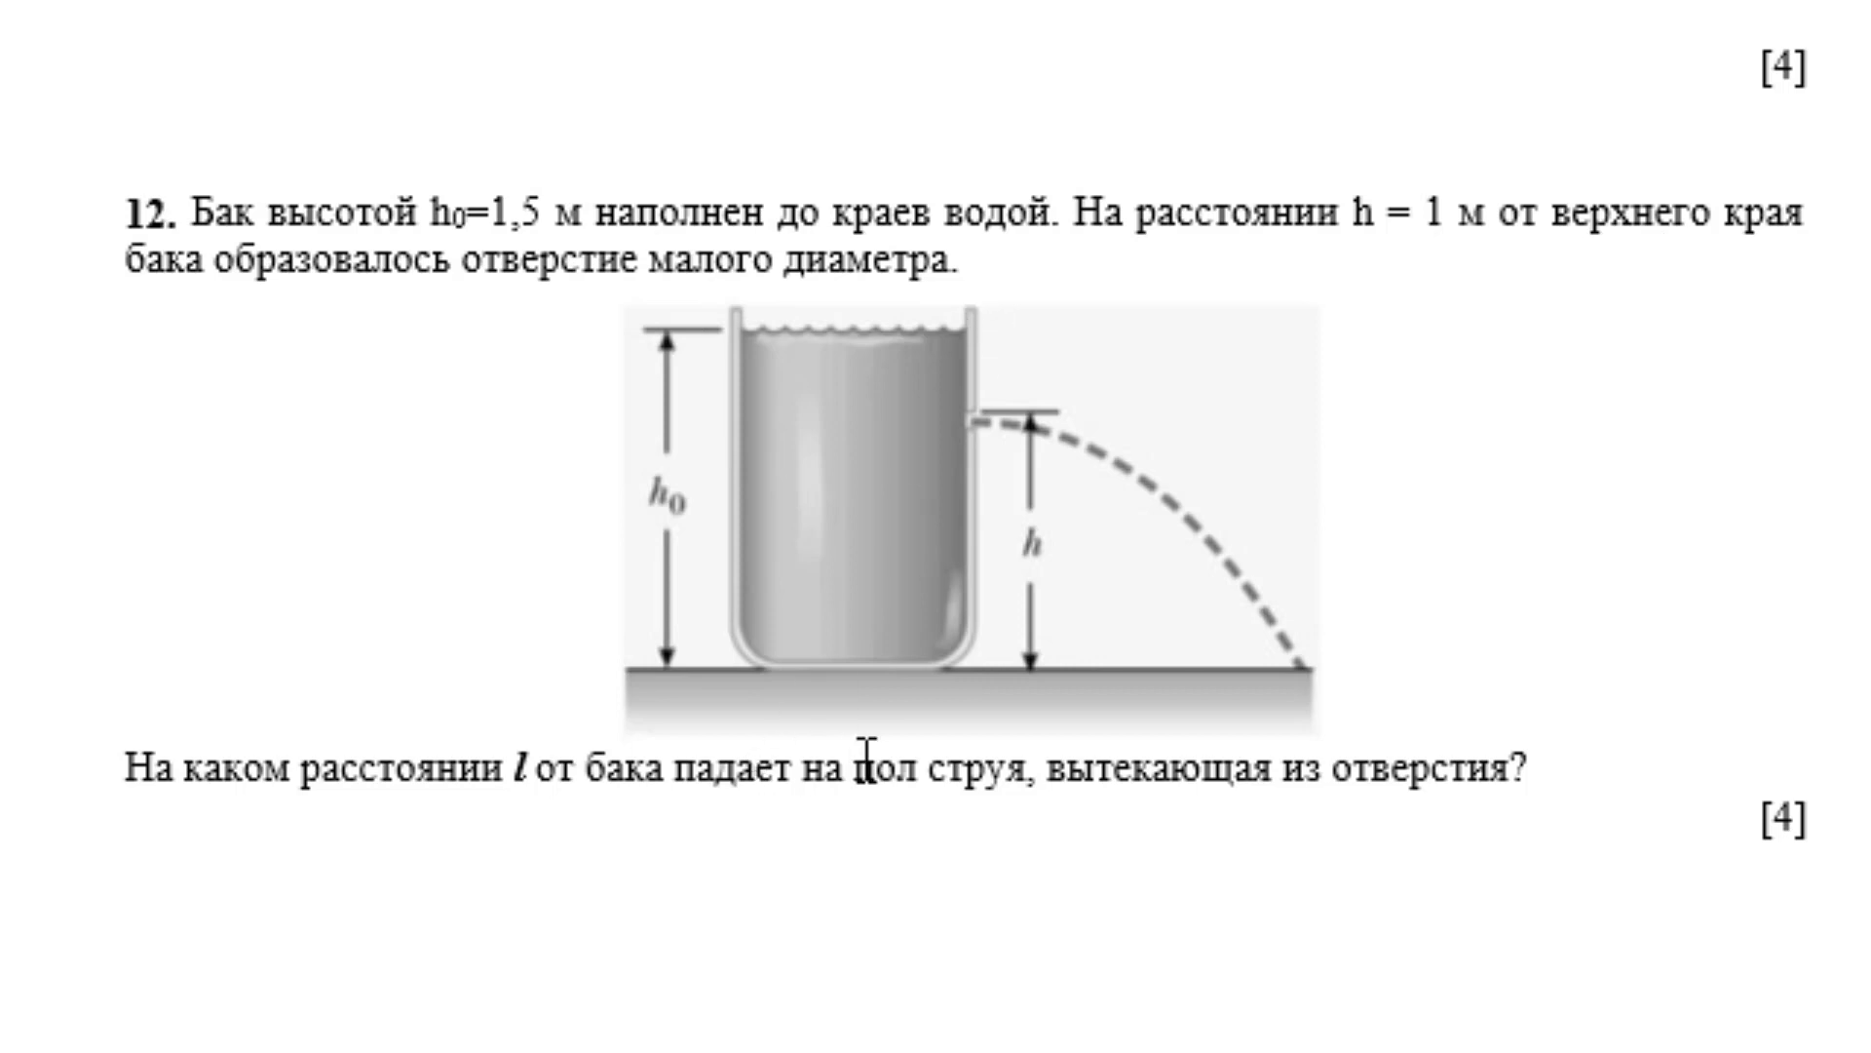
{"action": "left_click", "coordinate": [1541, 756]}
{"action": "key", "text": "Return"}
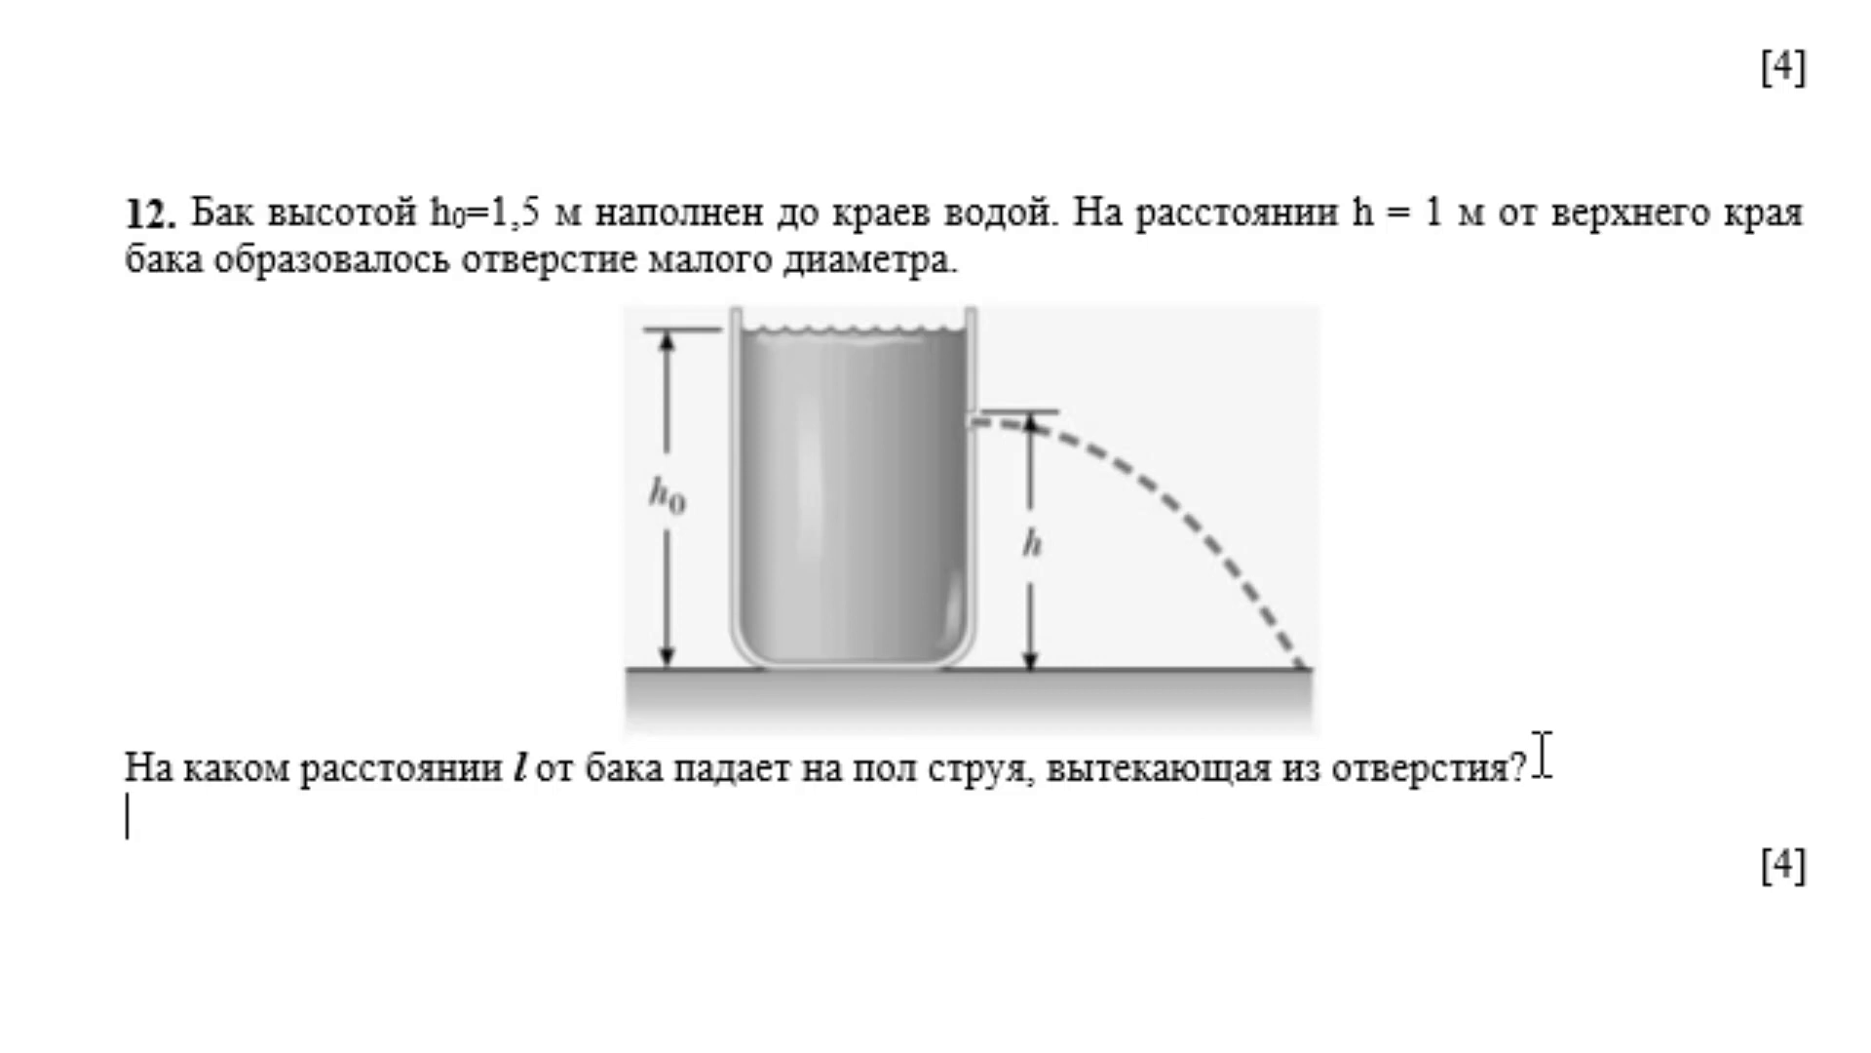
{"action": "type", "text": "mgh"}
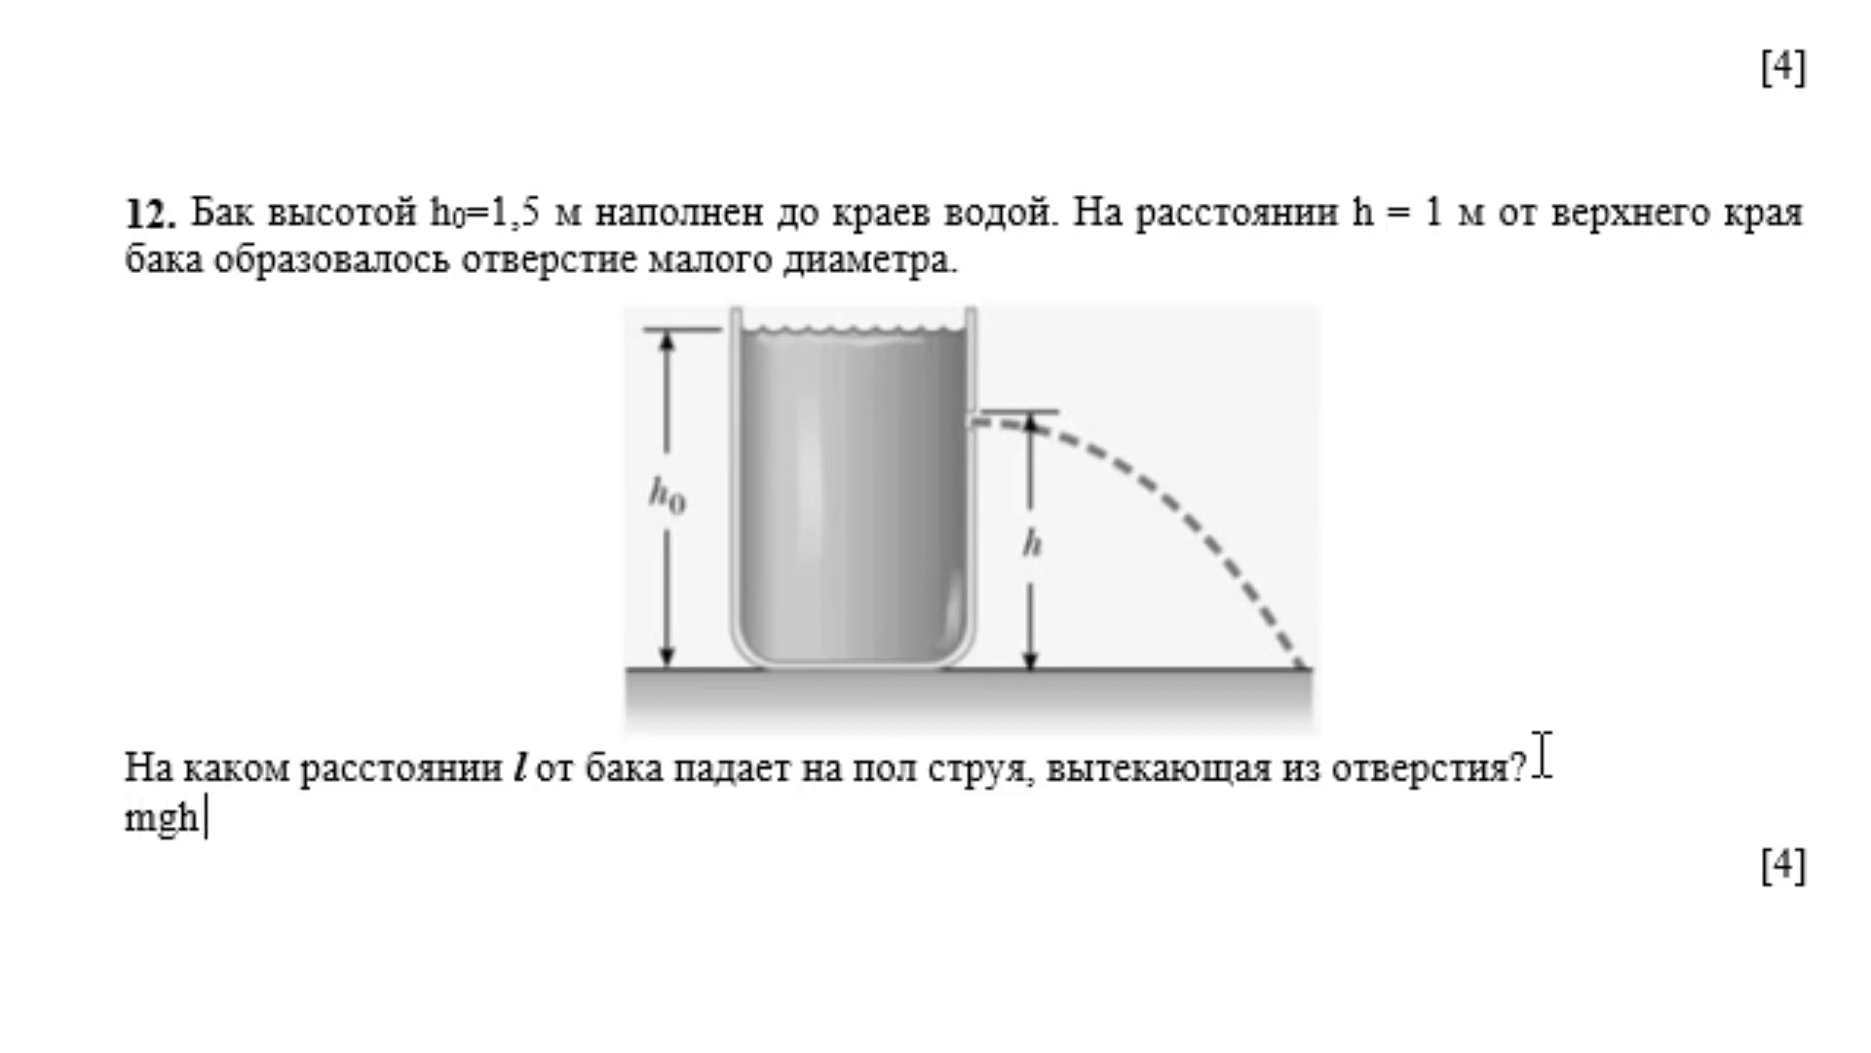
{"action": "type", "text": "Mgh = "}
{"action": "type", "text": "m"}
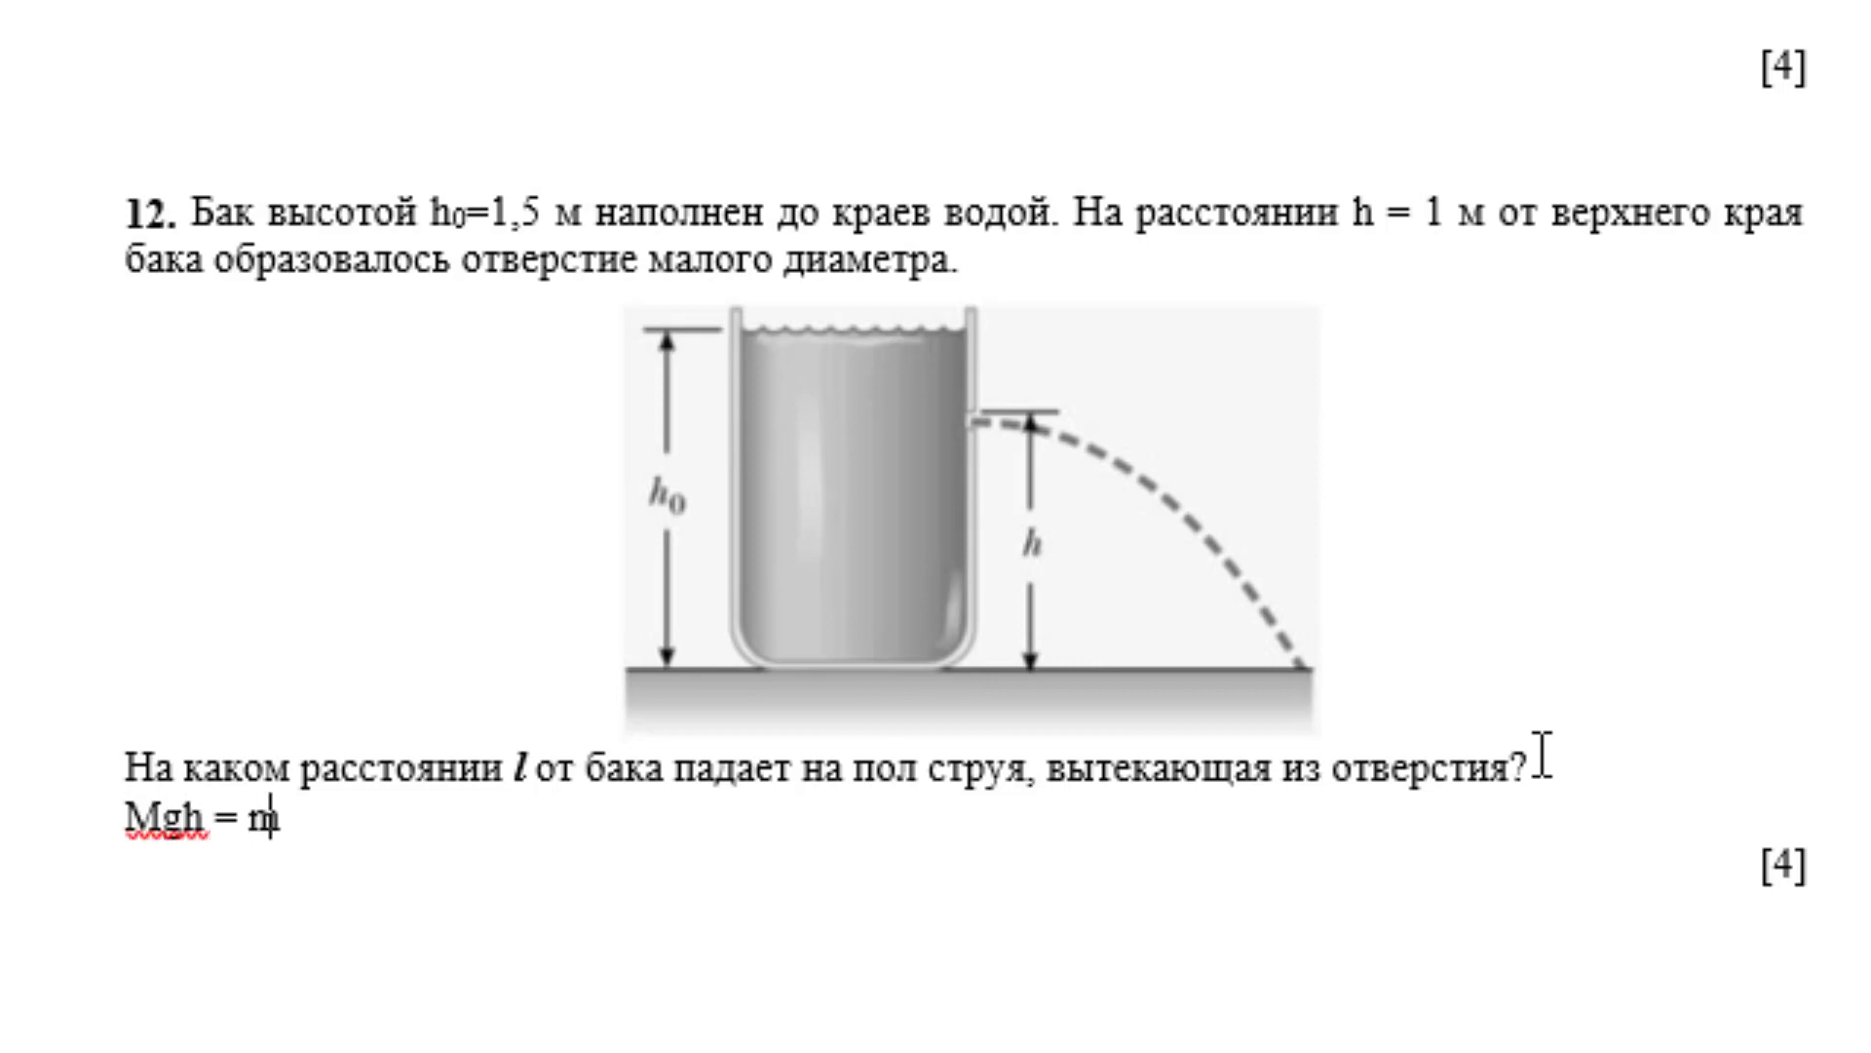
{"action": "type", "text": "v"}
{"action": "key", "text": "ctrl+shift+equal"}
{"action": "type", "text": "²/2"}
{"action": "type", "text": "/"}
{"action": "type", "text": "2"}
{"action": "key", "text": "Return"}
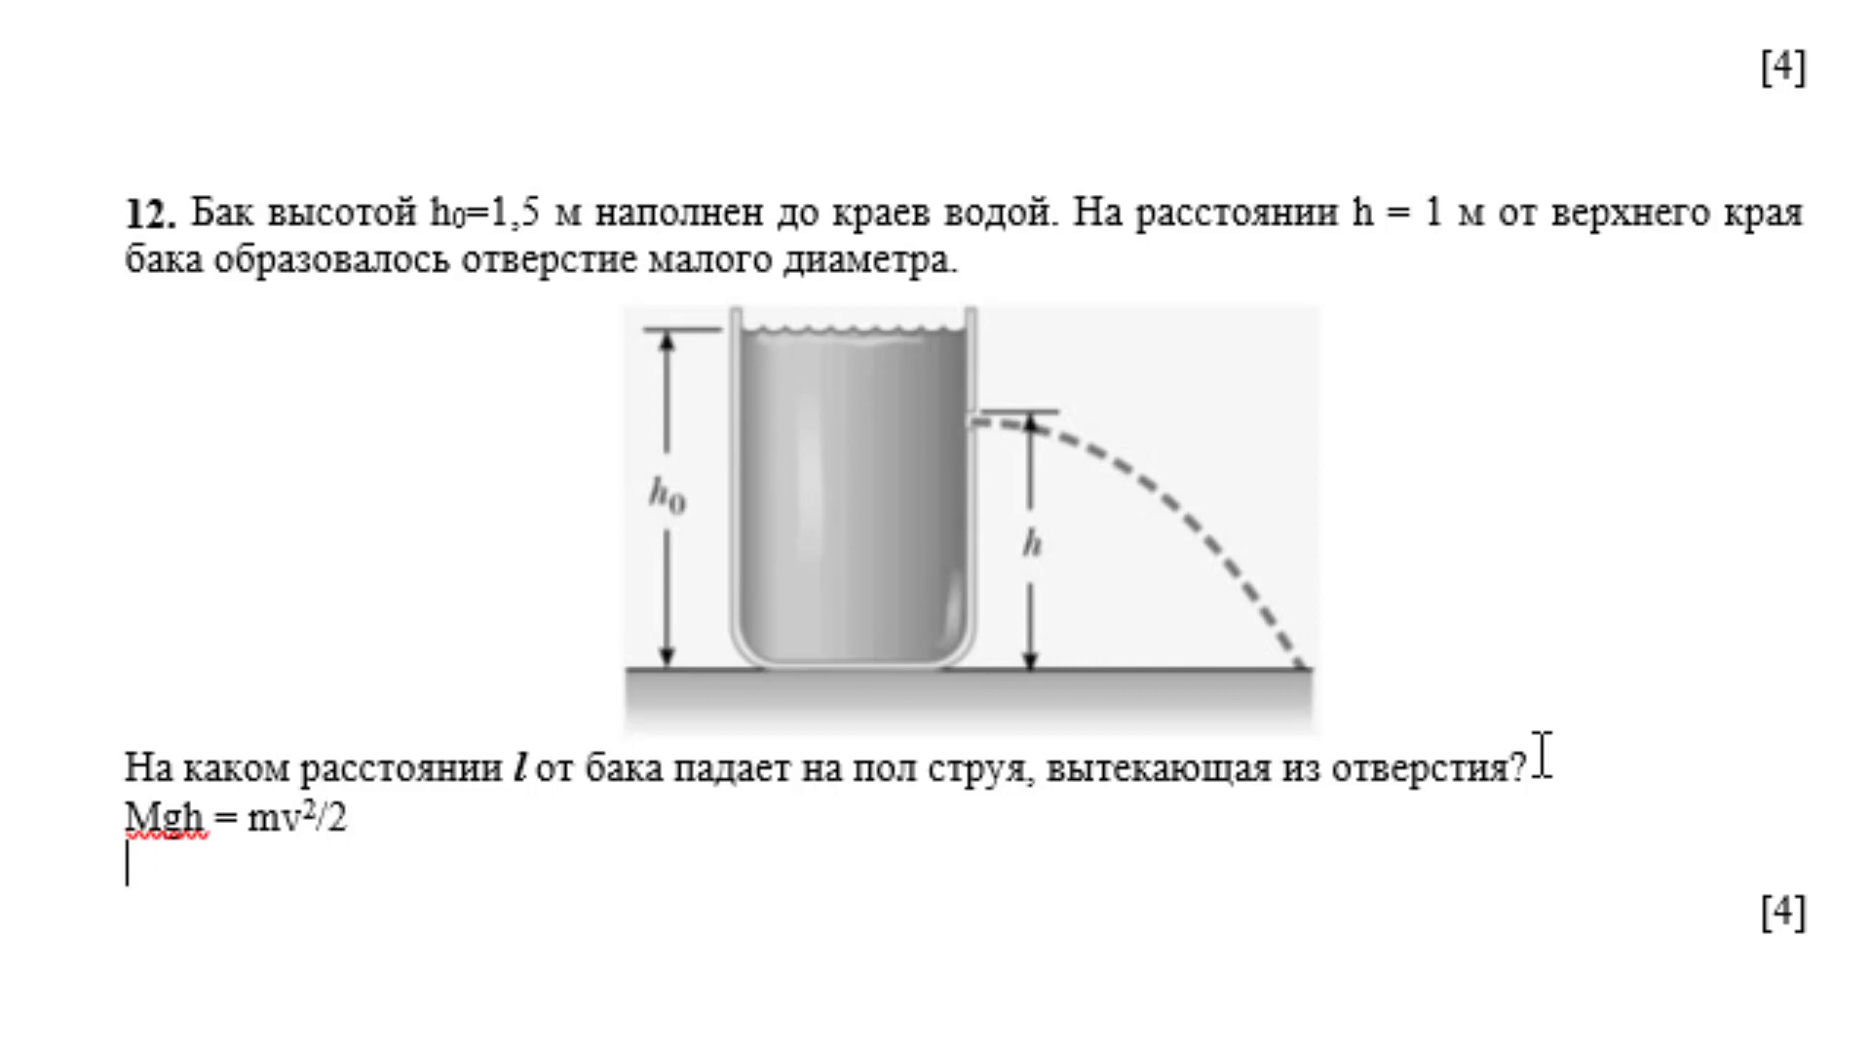
{"action": "type", "text": "V ="}
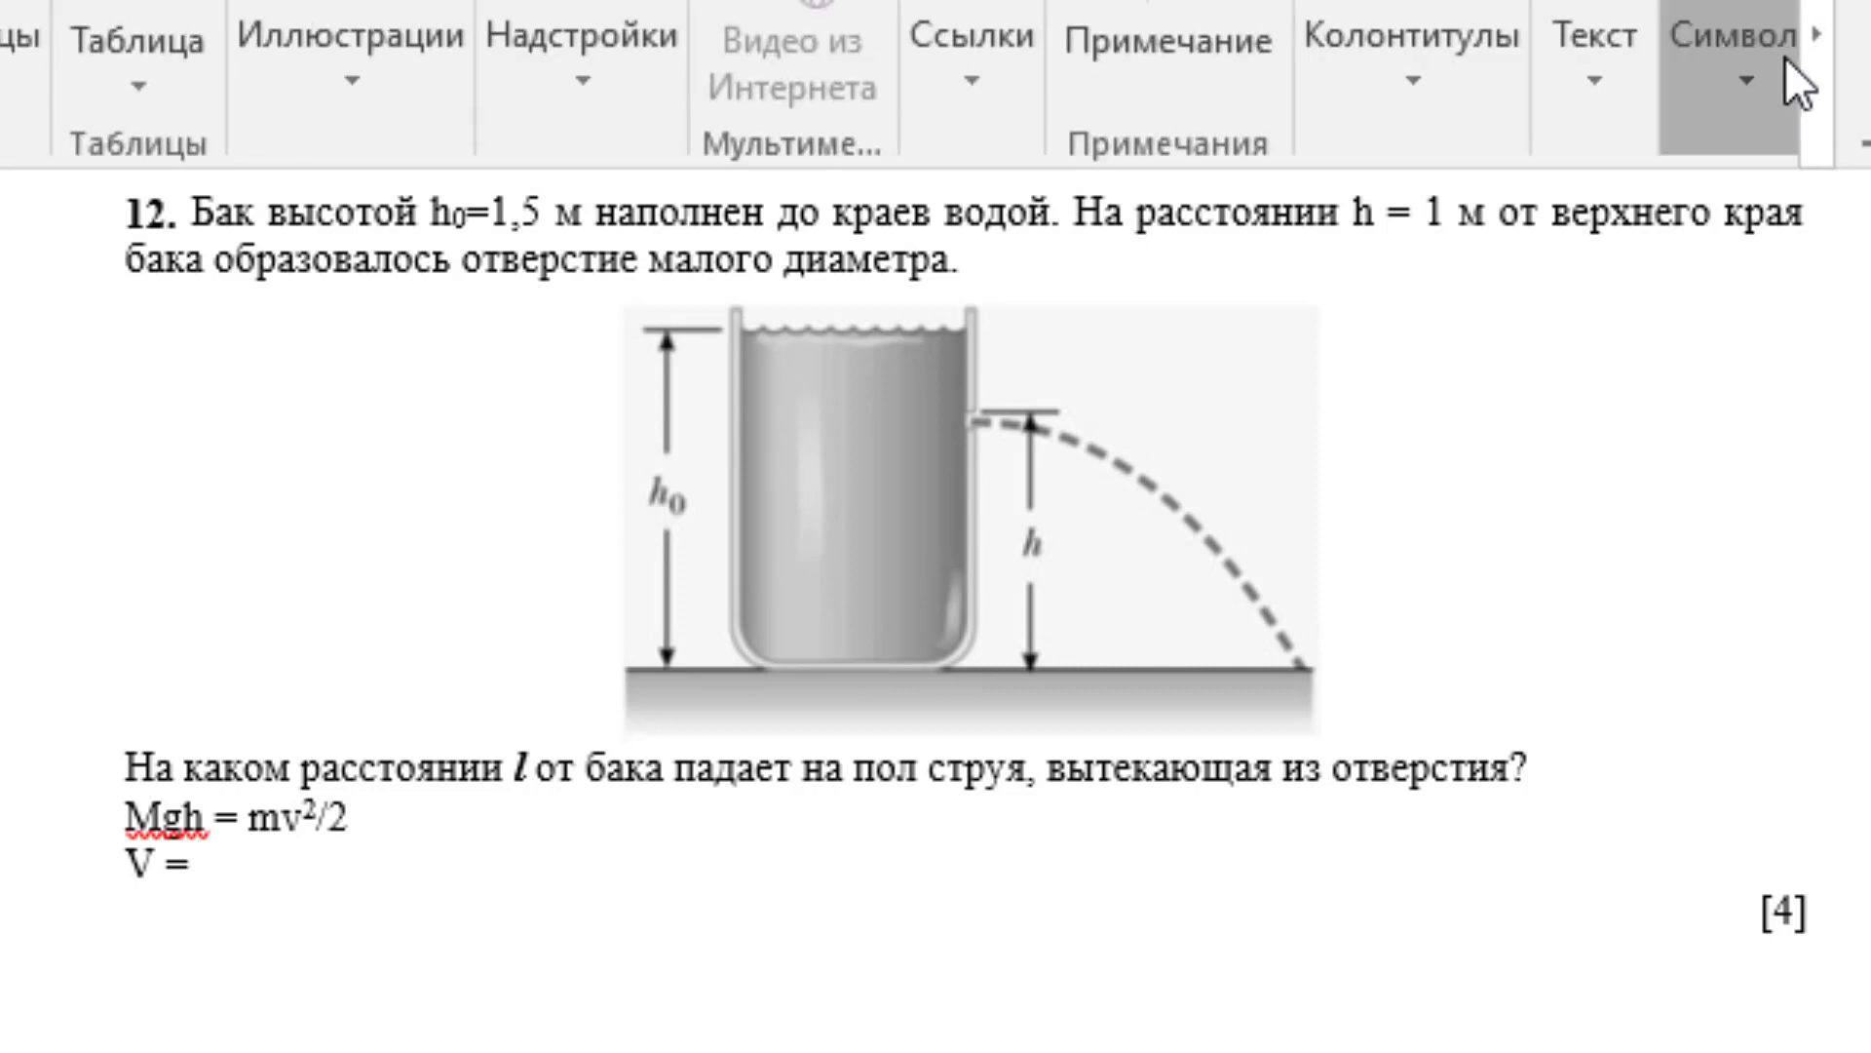
- Complete V = √2gh with a square-root symbol, then add L = h0 – h = gt2/2
{"action": "left_click", "coordinate": [1786, 57]}
{"action": "left_click", "coordinate": [1814, 259]}
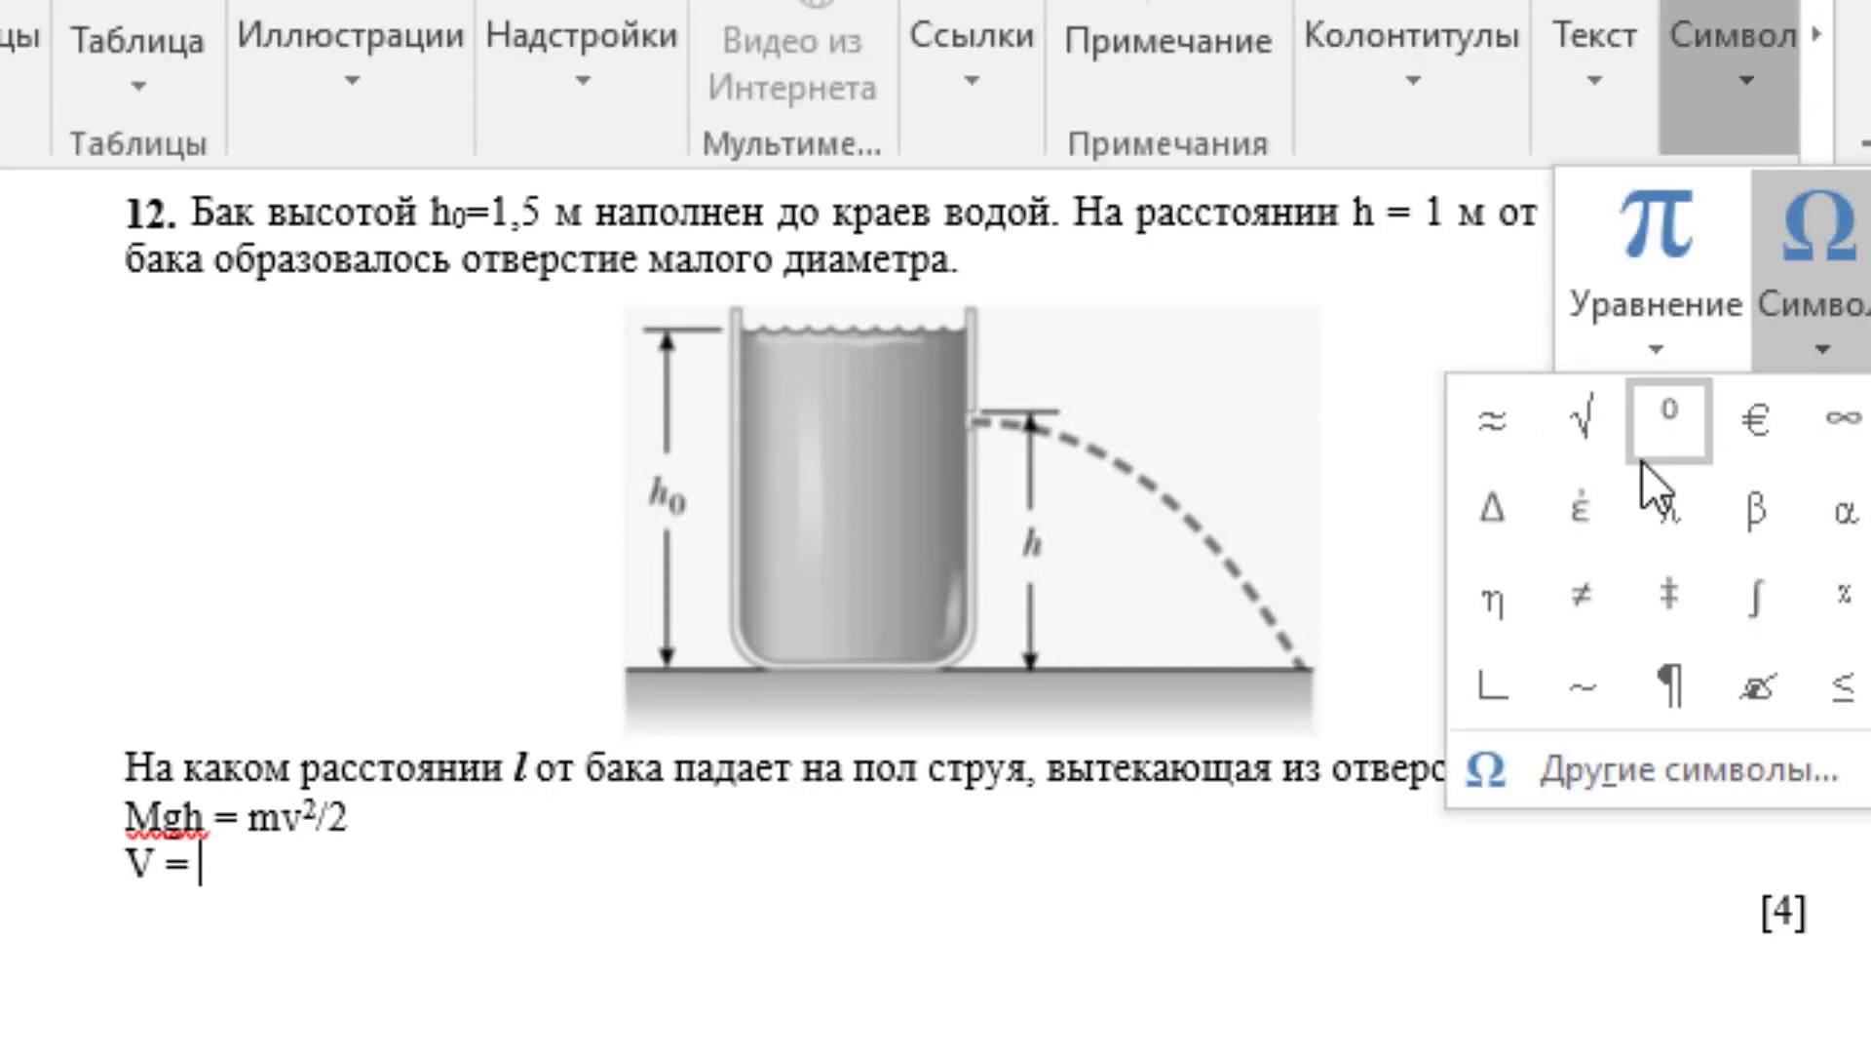
{"action": "left_click", "coordinate": [1570, 450]}
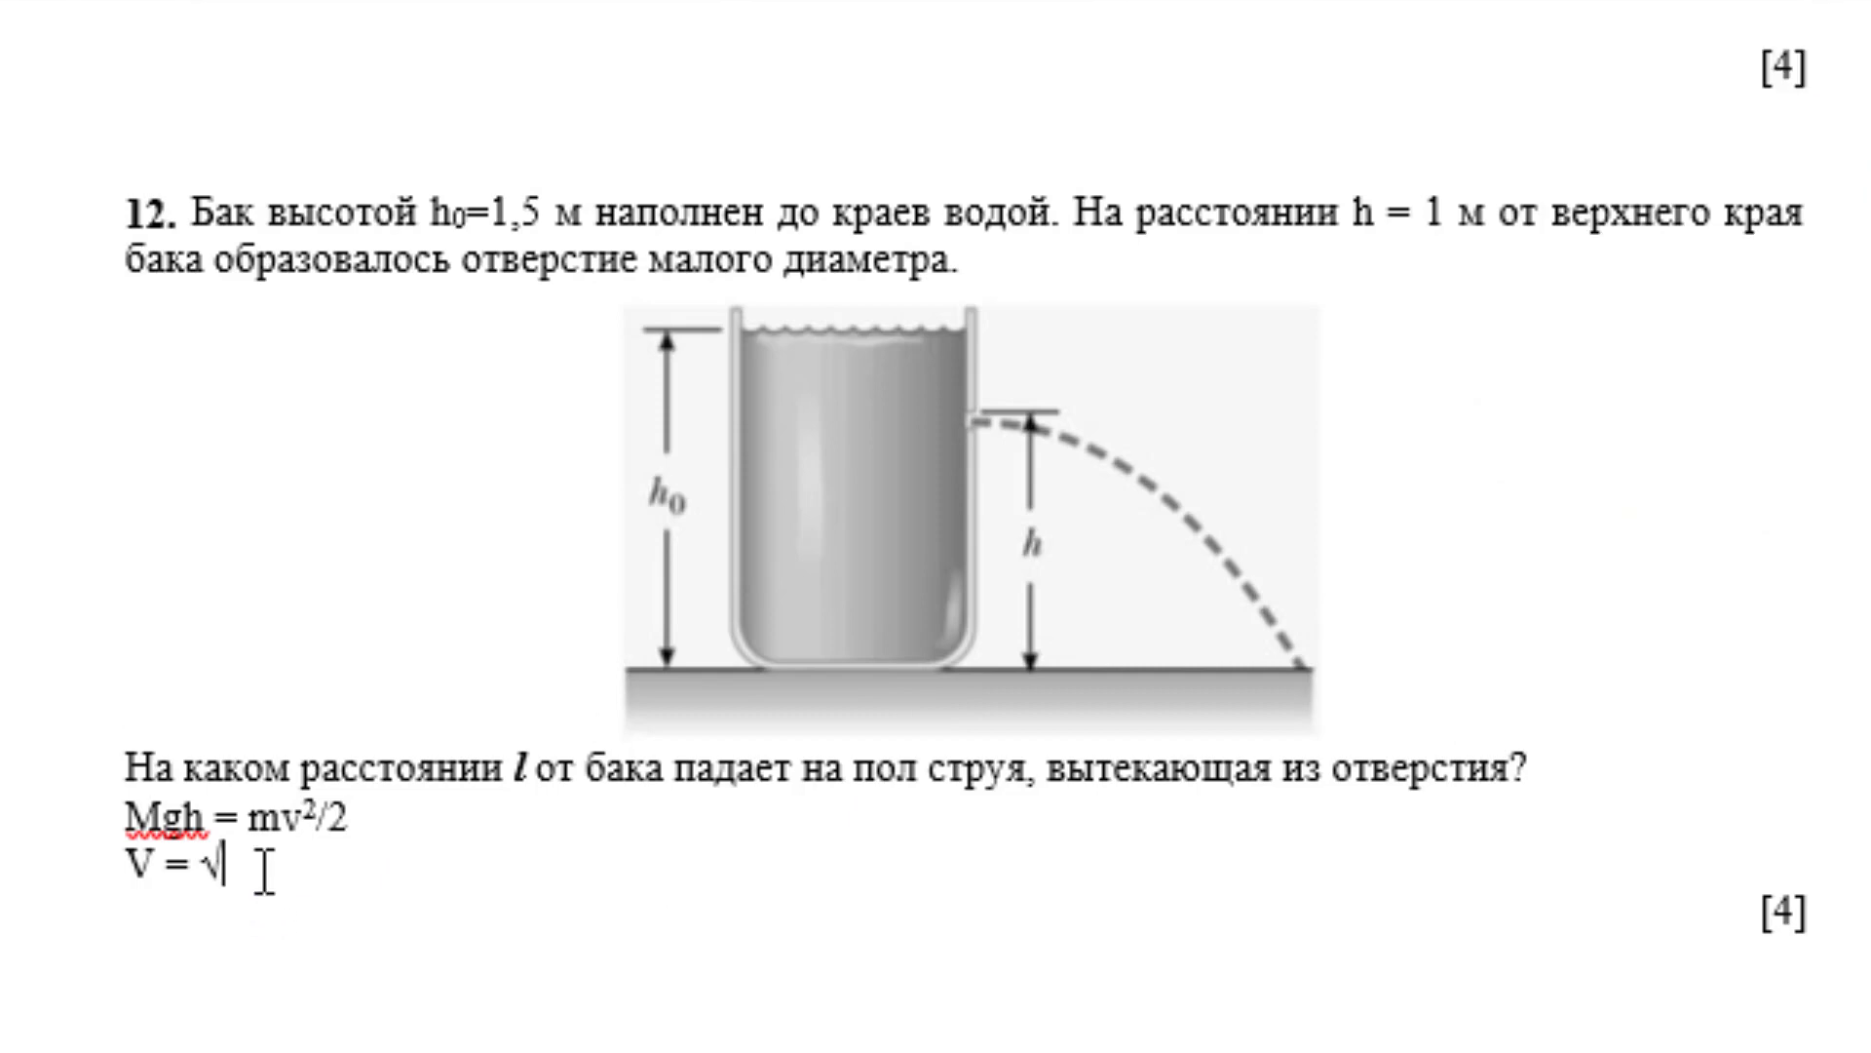
{"action": "type", "text": "2"}
{"action": "type", "text": "g"}
{"action": "type", "text": "h"}
{"action": "key", "text": "Return"}
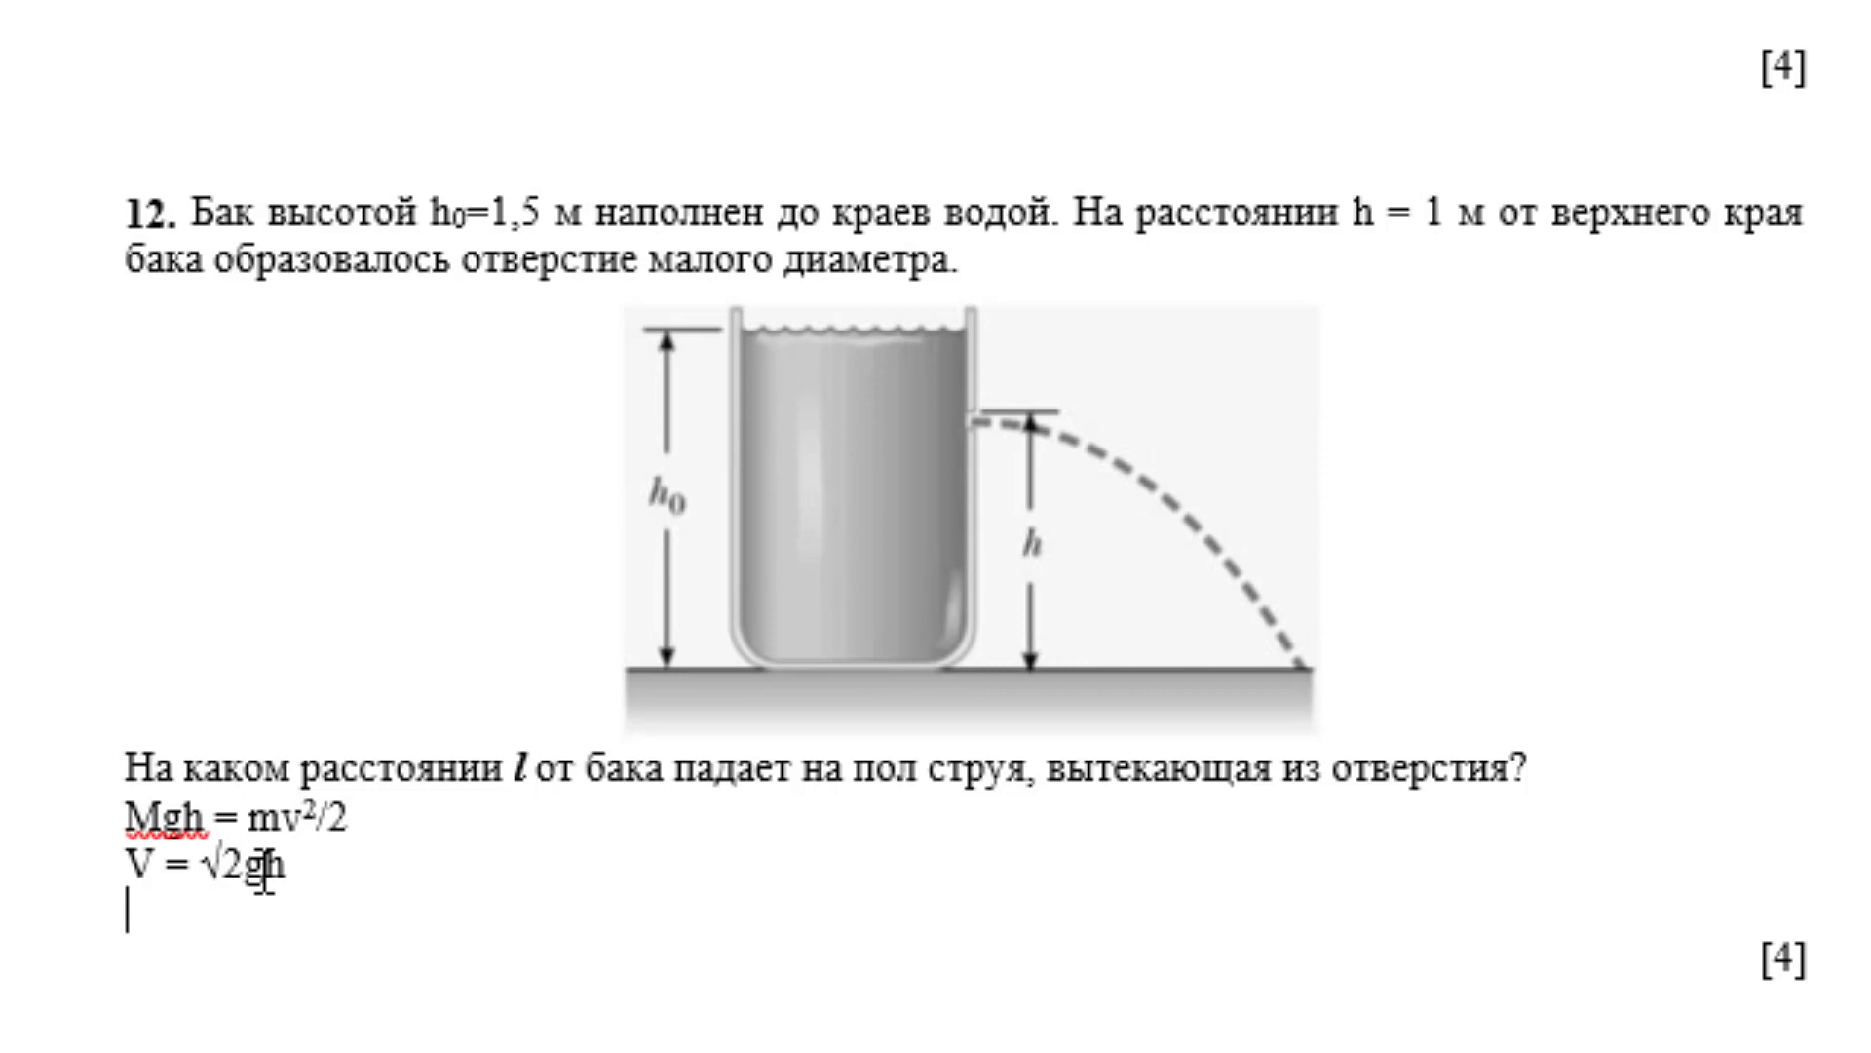
{"action": "type", "text": "L = "}
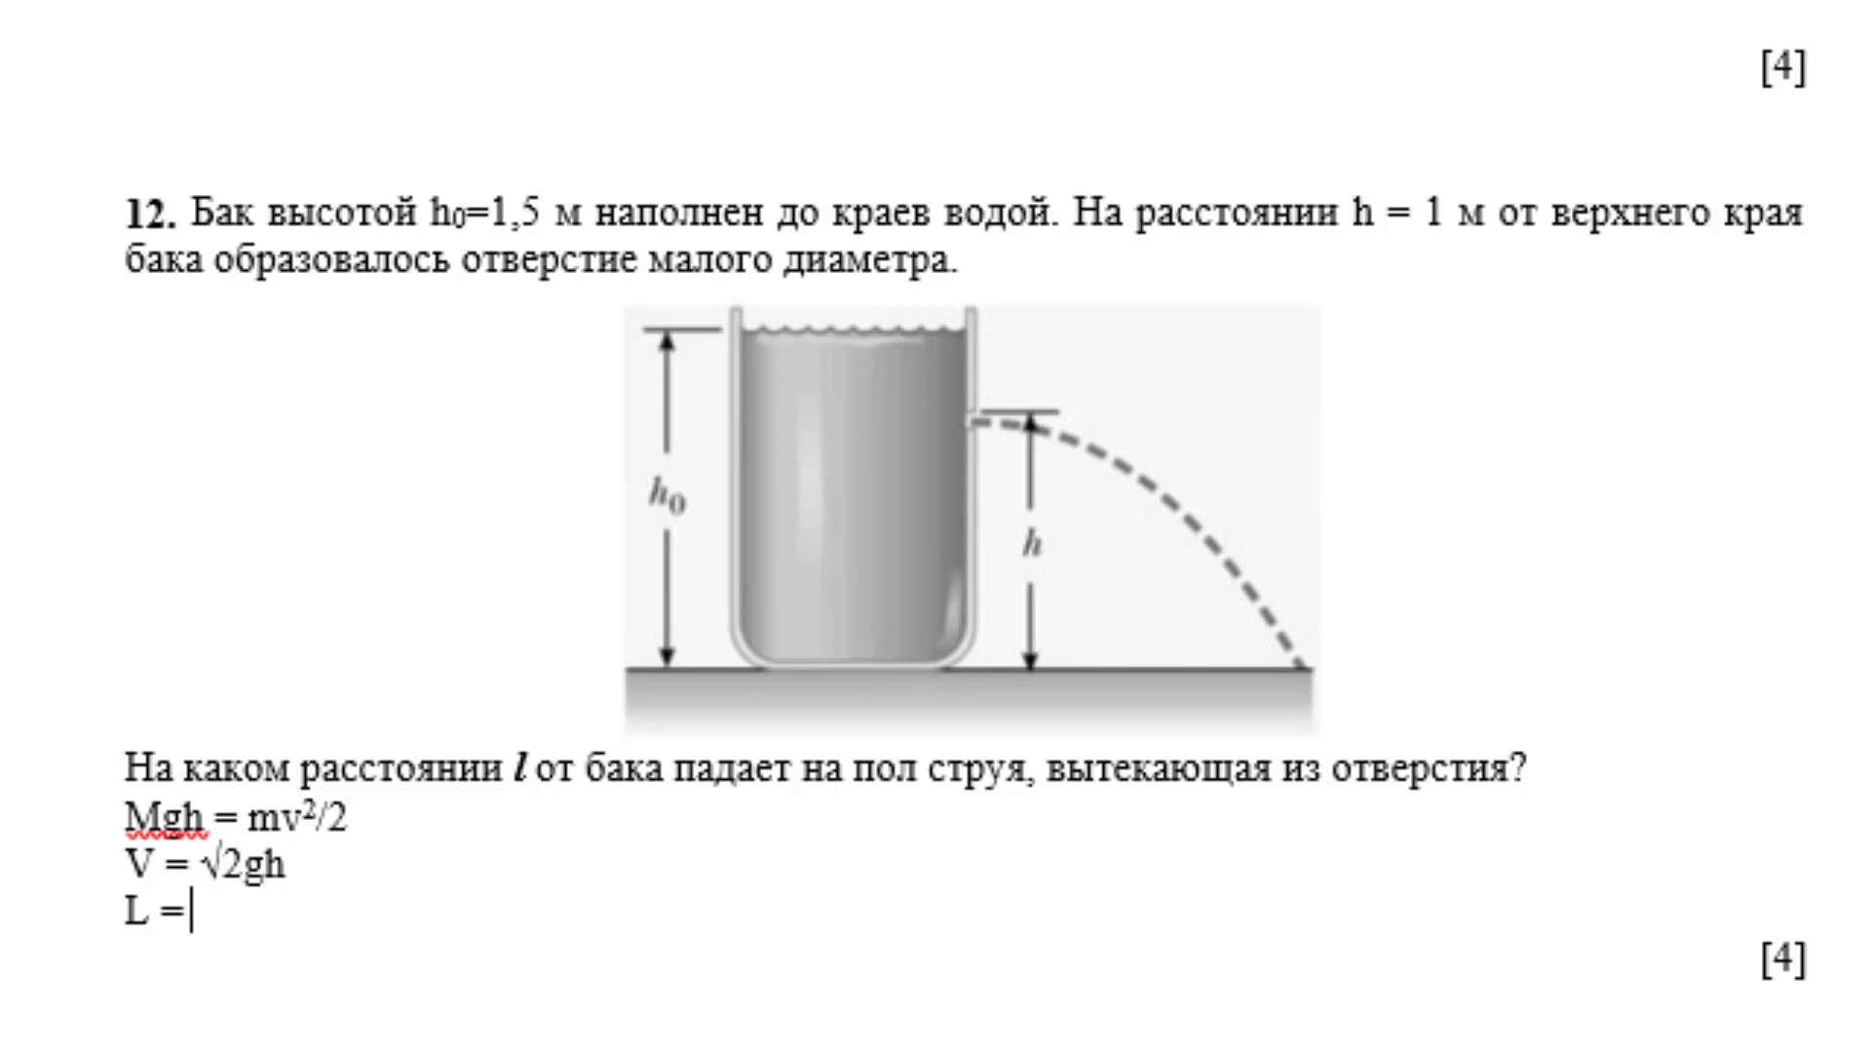
{"action": "type", "text": "h"}
{"action": "type", "text": "0"}
{"action": "type", "text": " - h"}
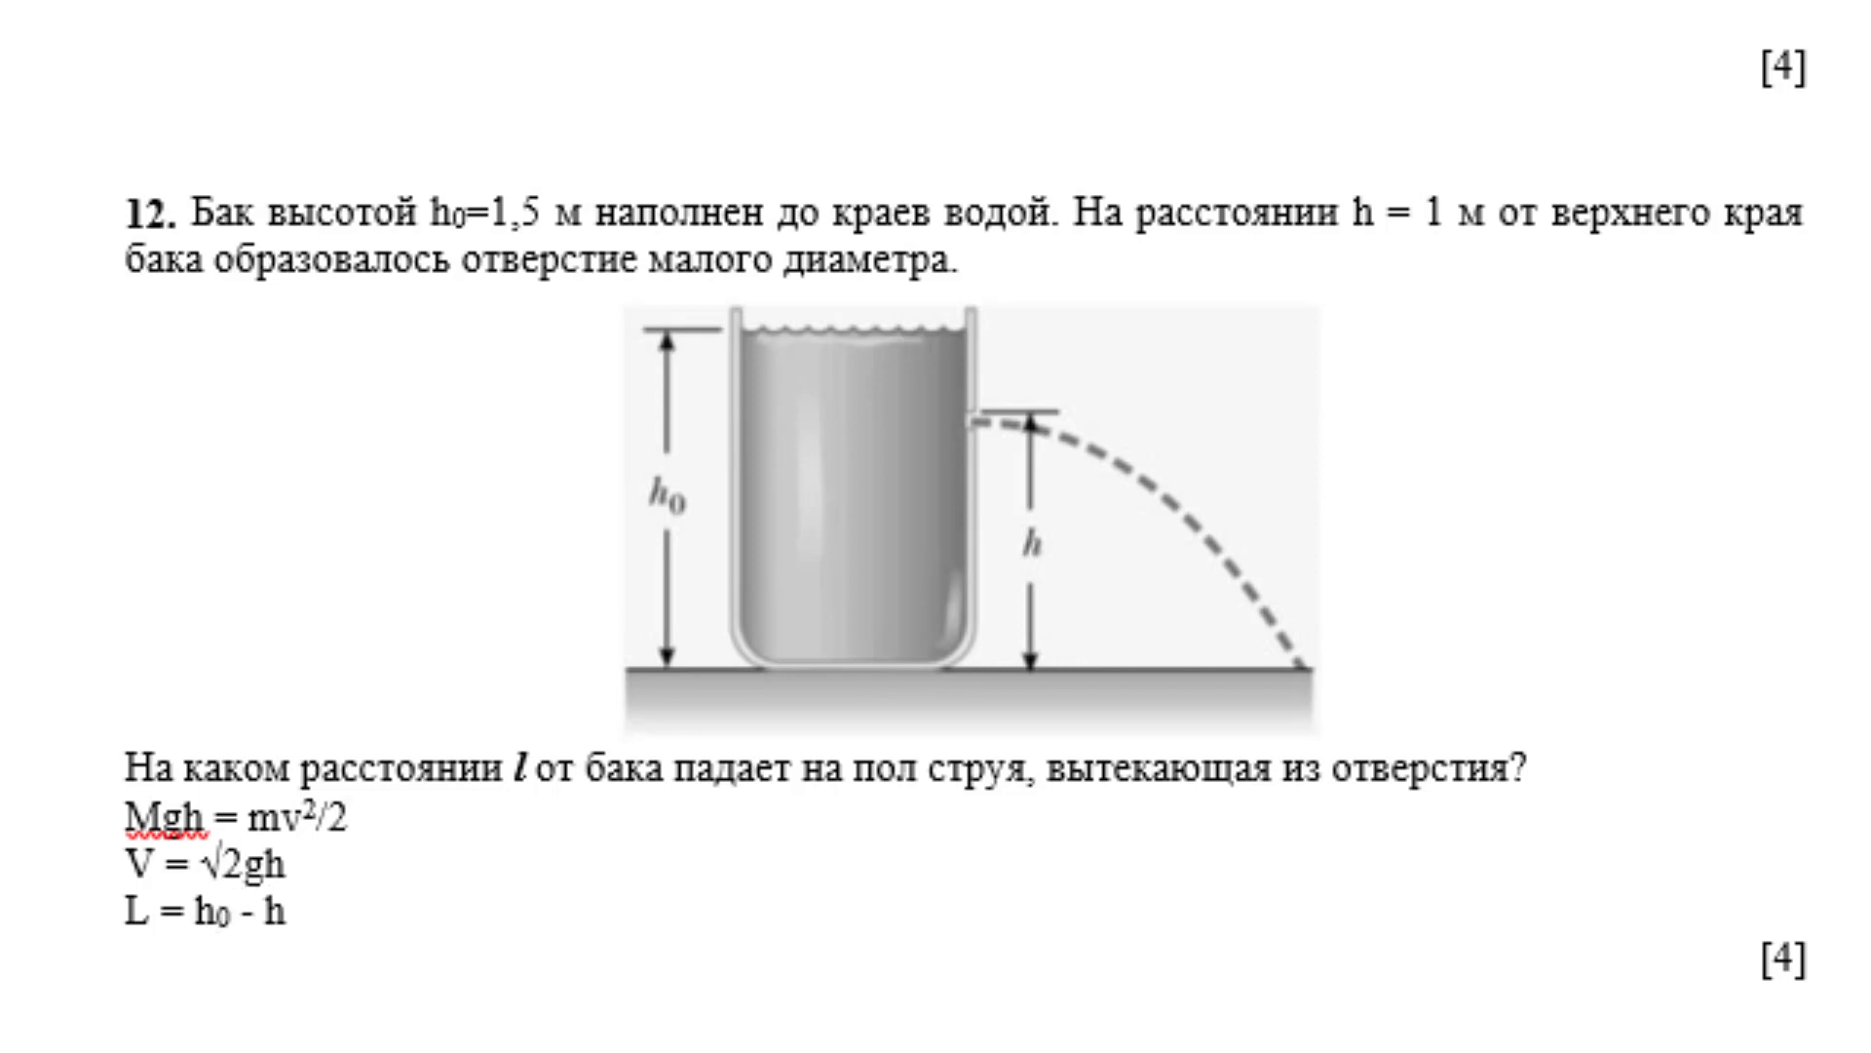
{"action": "type", "text": " = "}
{"action": "type", "text": "gt"}
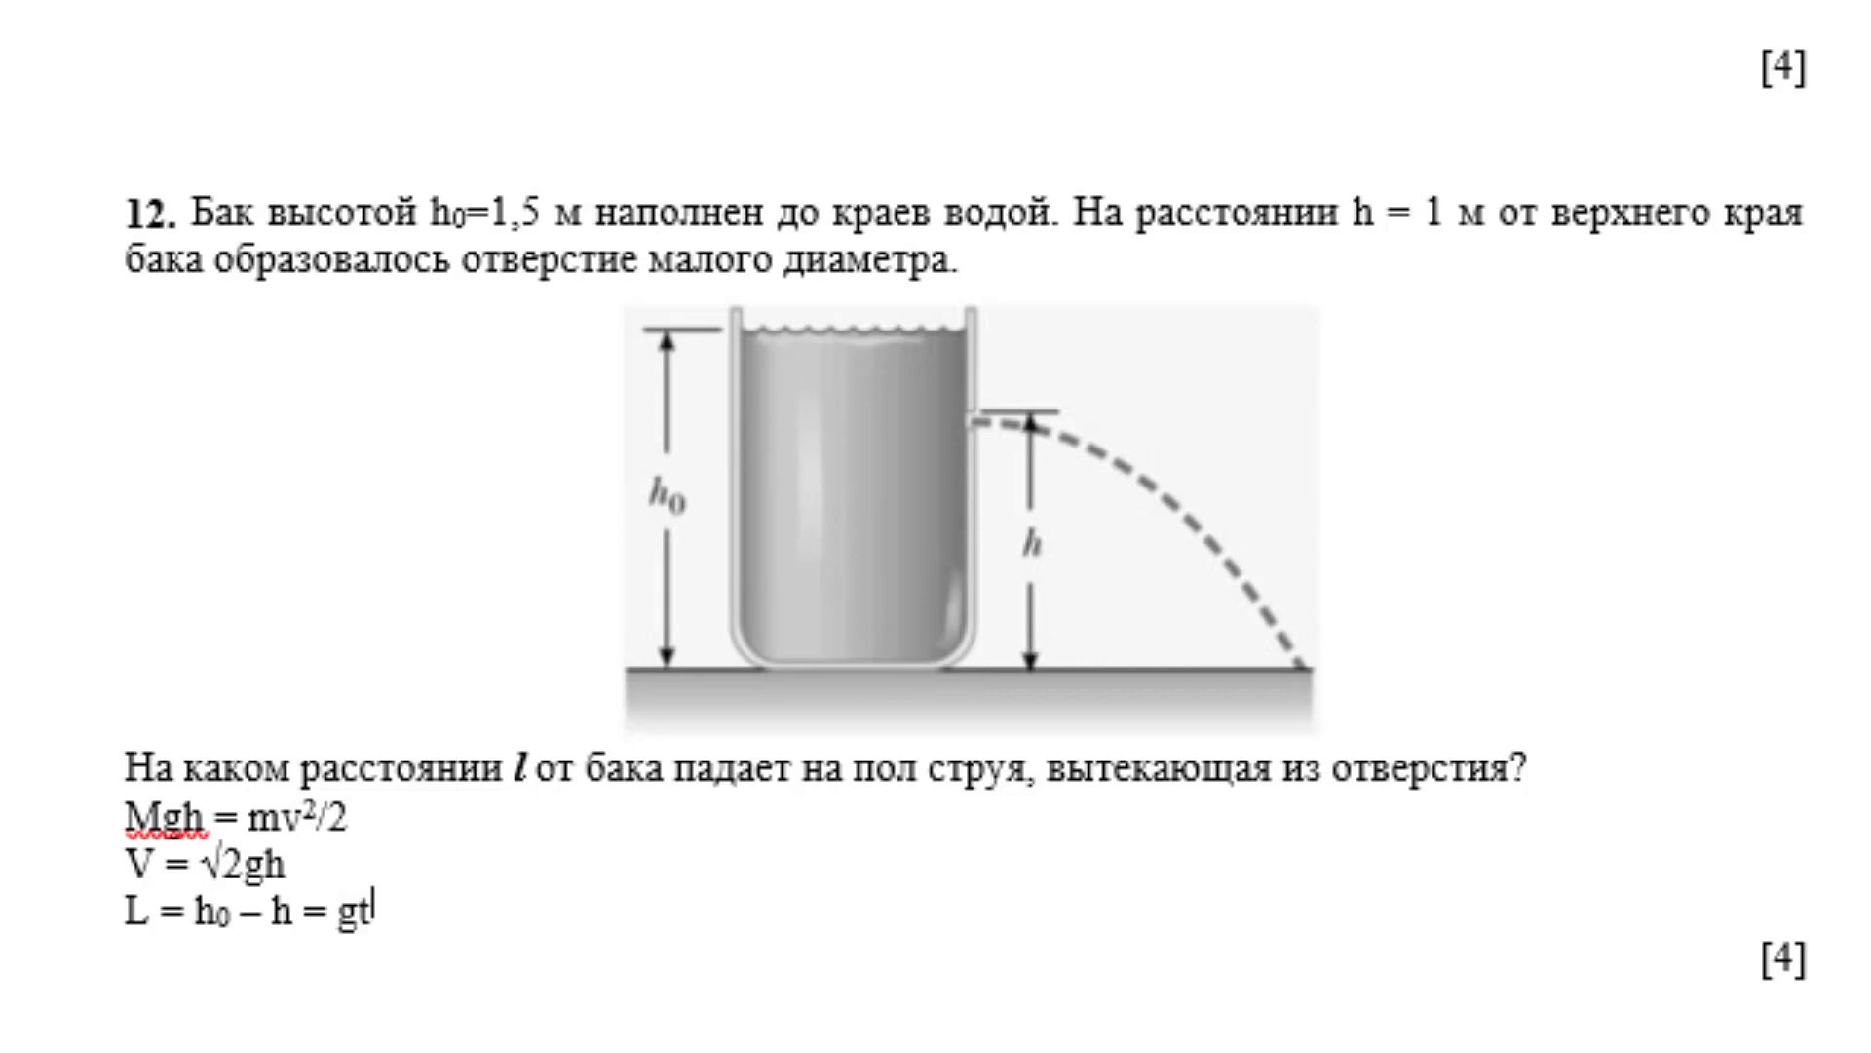
{"action": "type", "text": "2"}
{"action": "type", "text": "/2"}
- Change the capital L to lowercase l in the height equation
{"action": "double_click", "coordinate": [136, 909]}
{"action": "key", "text": "BackSpace"}
{"action": "type", "text": "l"}
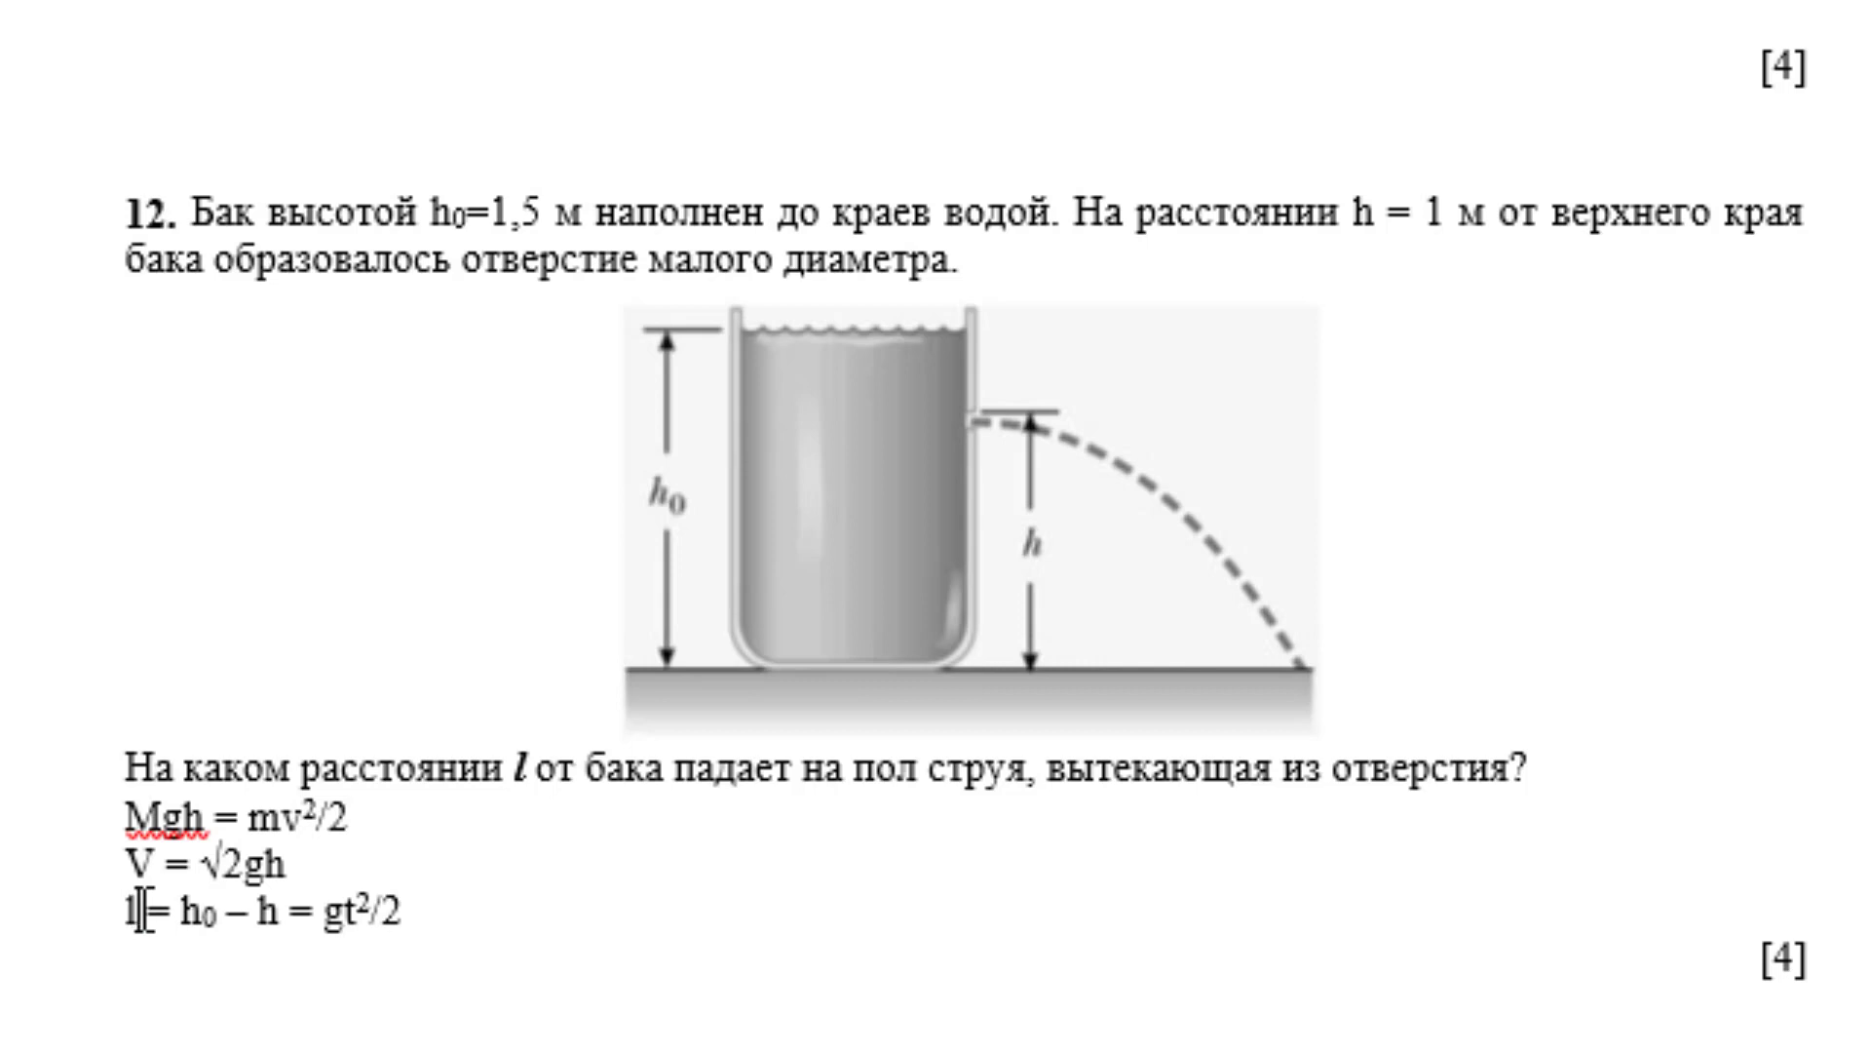
{"action": "left_click", "coordinate": [484, 907]}
- Add the answer line l = vt => l 1,4 м, fixing typos along the way
{"action": "key", "text": "Return"}
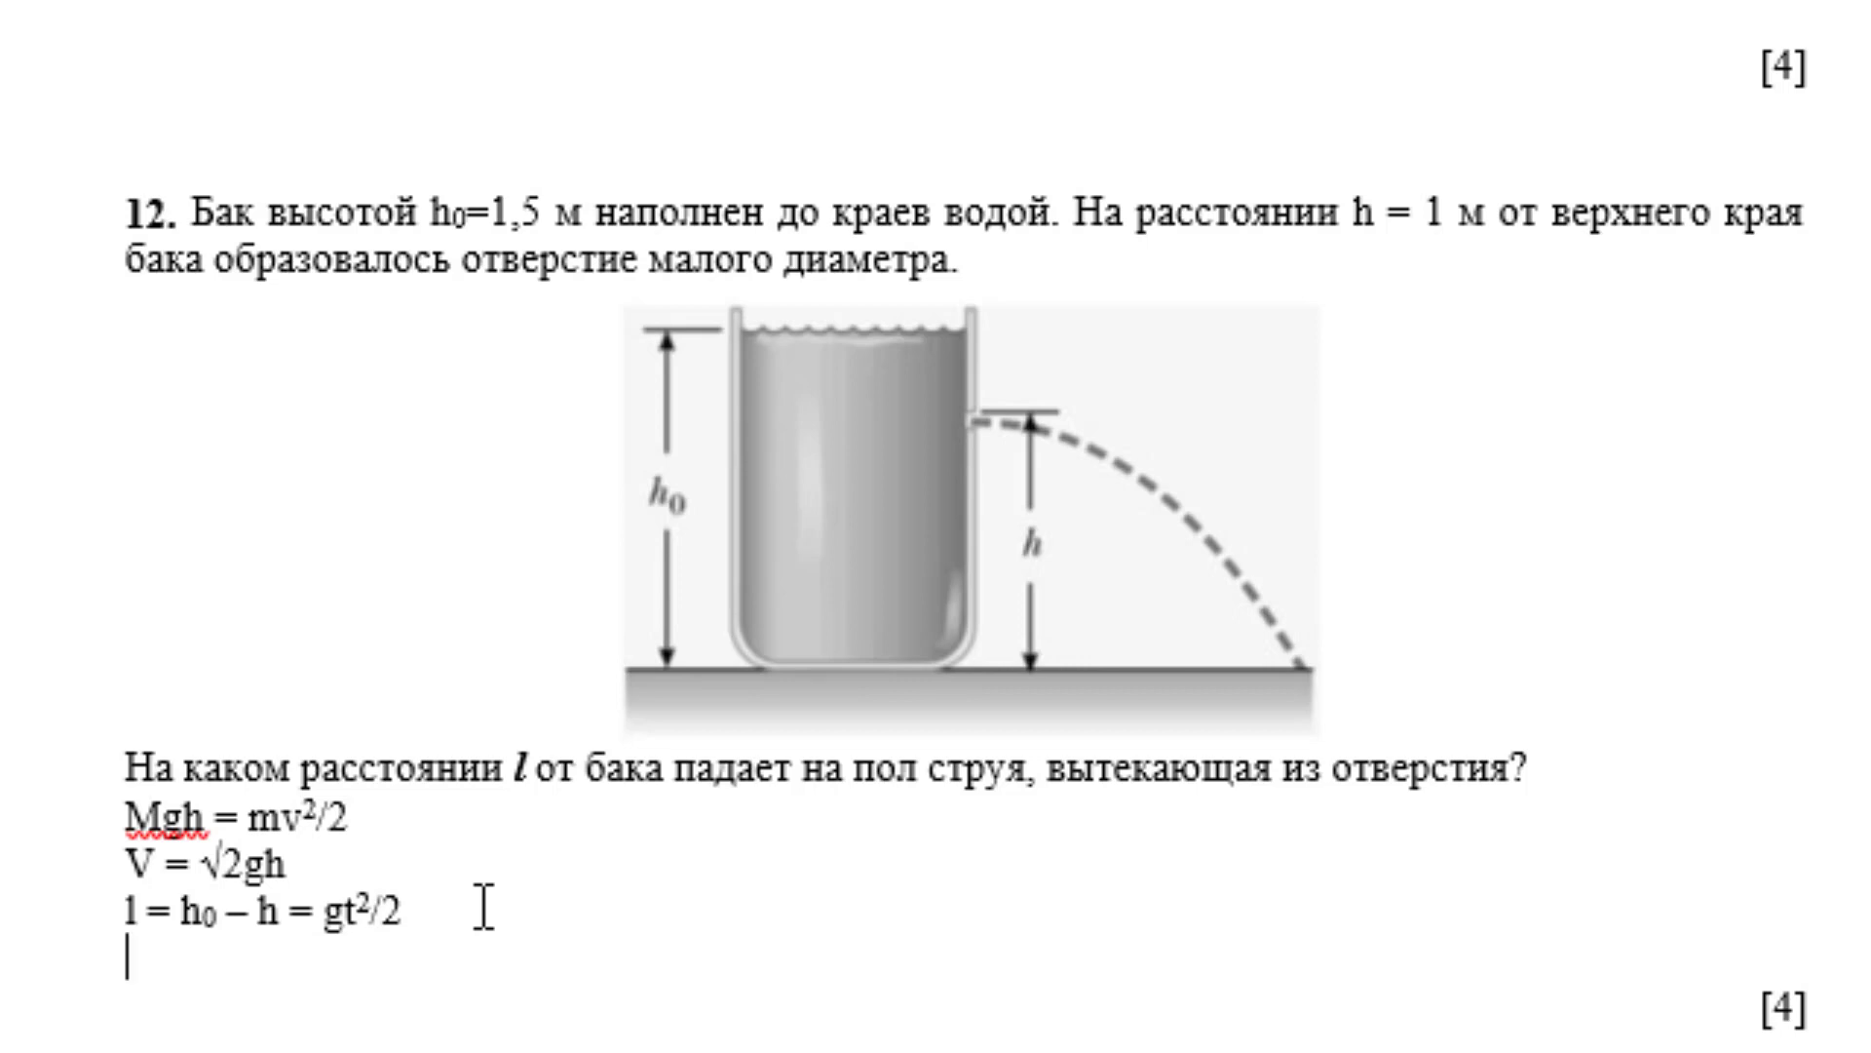
{"action": "type", "text": "l = "}
{"action": "type", "text": "vt "}
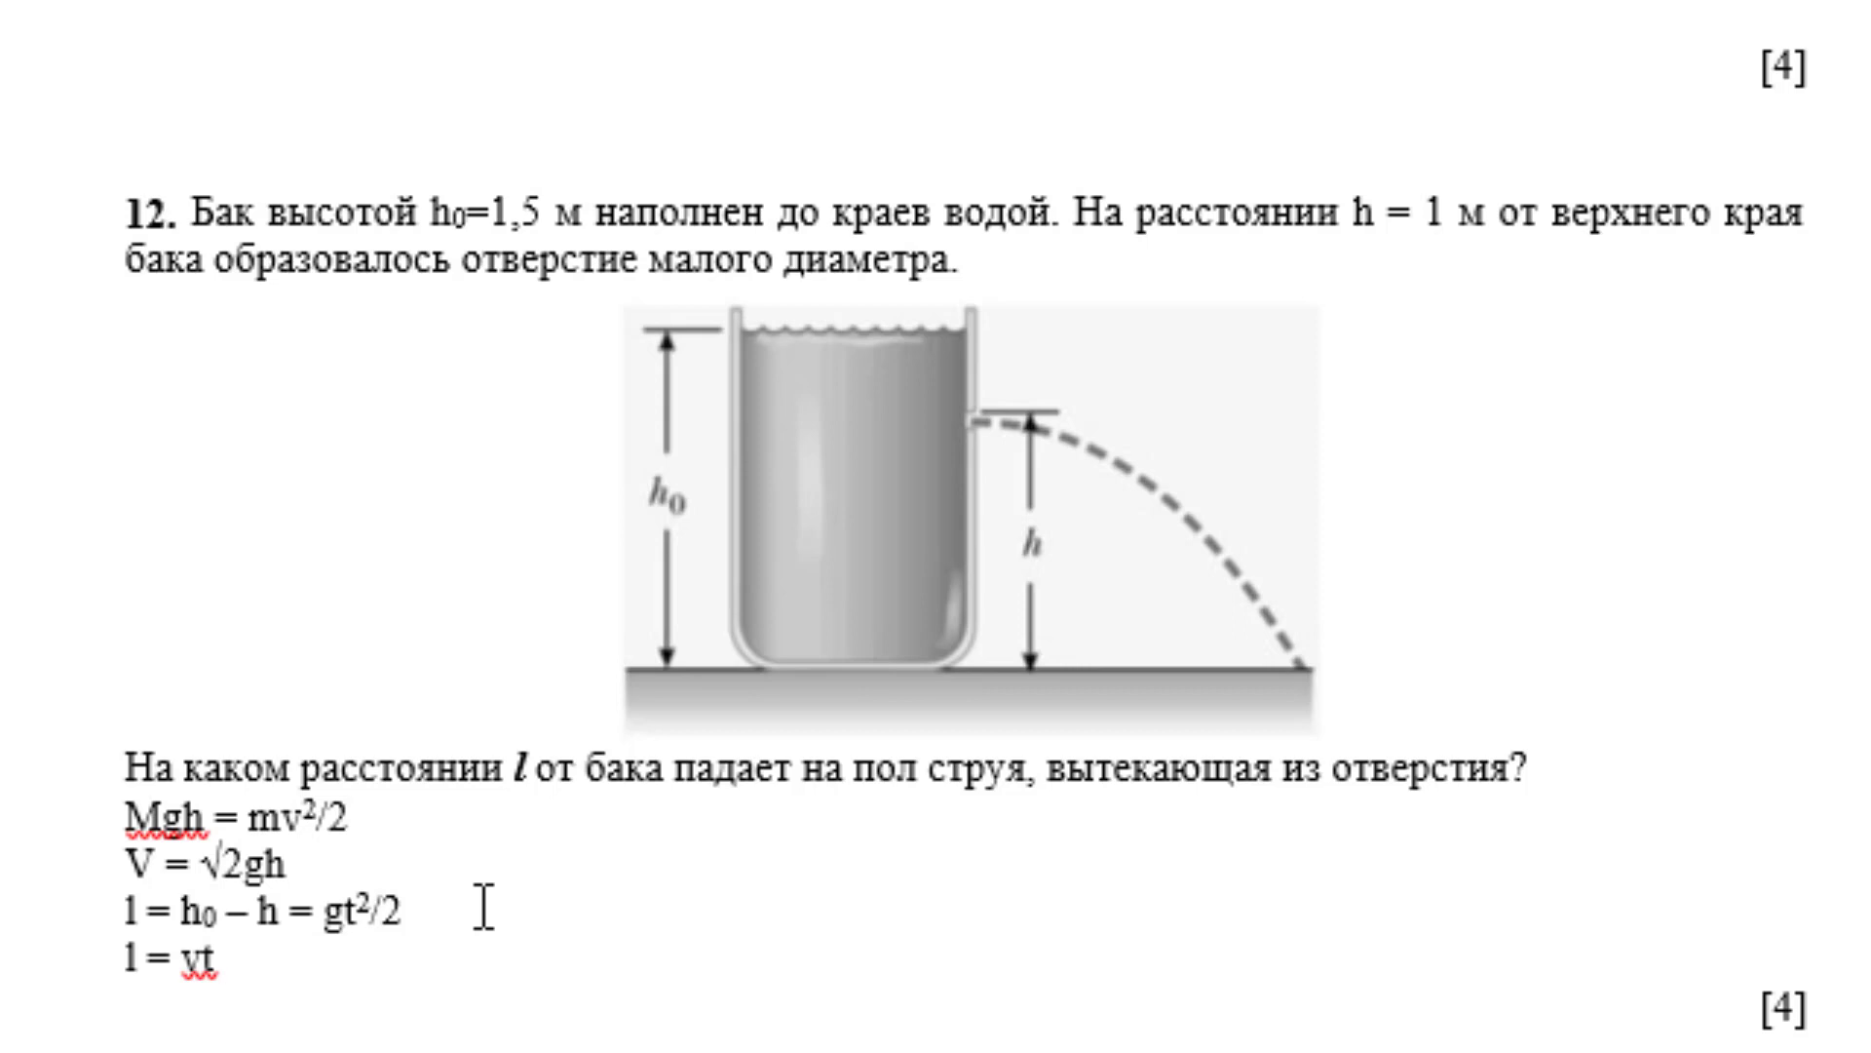
{"action": "type", "text": "+"}
{"action": "key", "text": "BackSpace"}
{"action": "type", "text": "=Ю"}
{"action": "key", "text": "BackSpace"}
{"action": "type", "text": "."}
{"action": "type", "text": "> "}
{"action": "type", "text": "l"}
{"action": "type", "text": " 1,"}
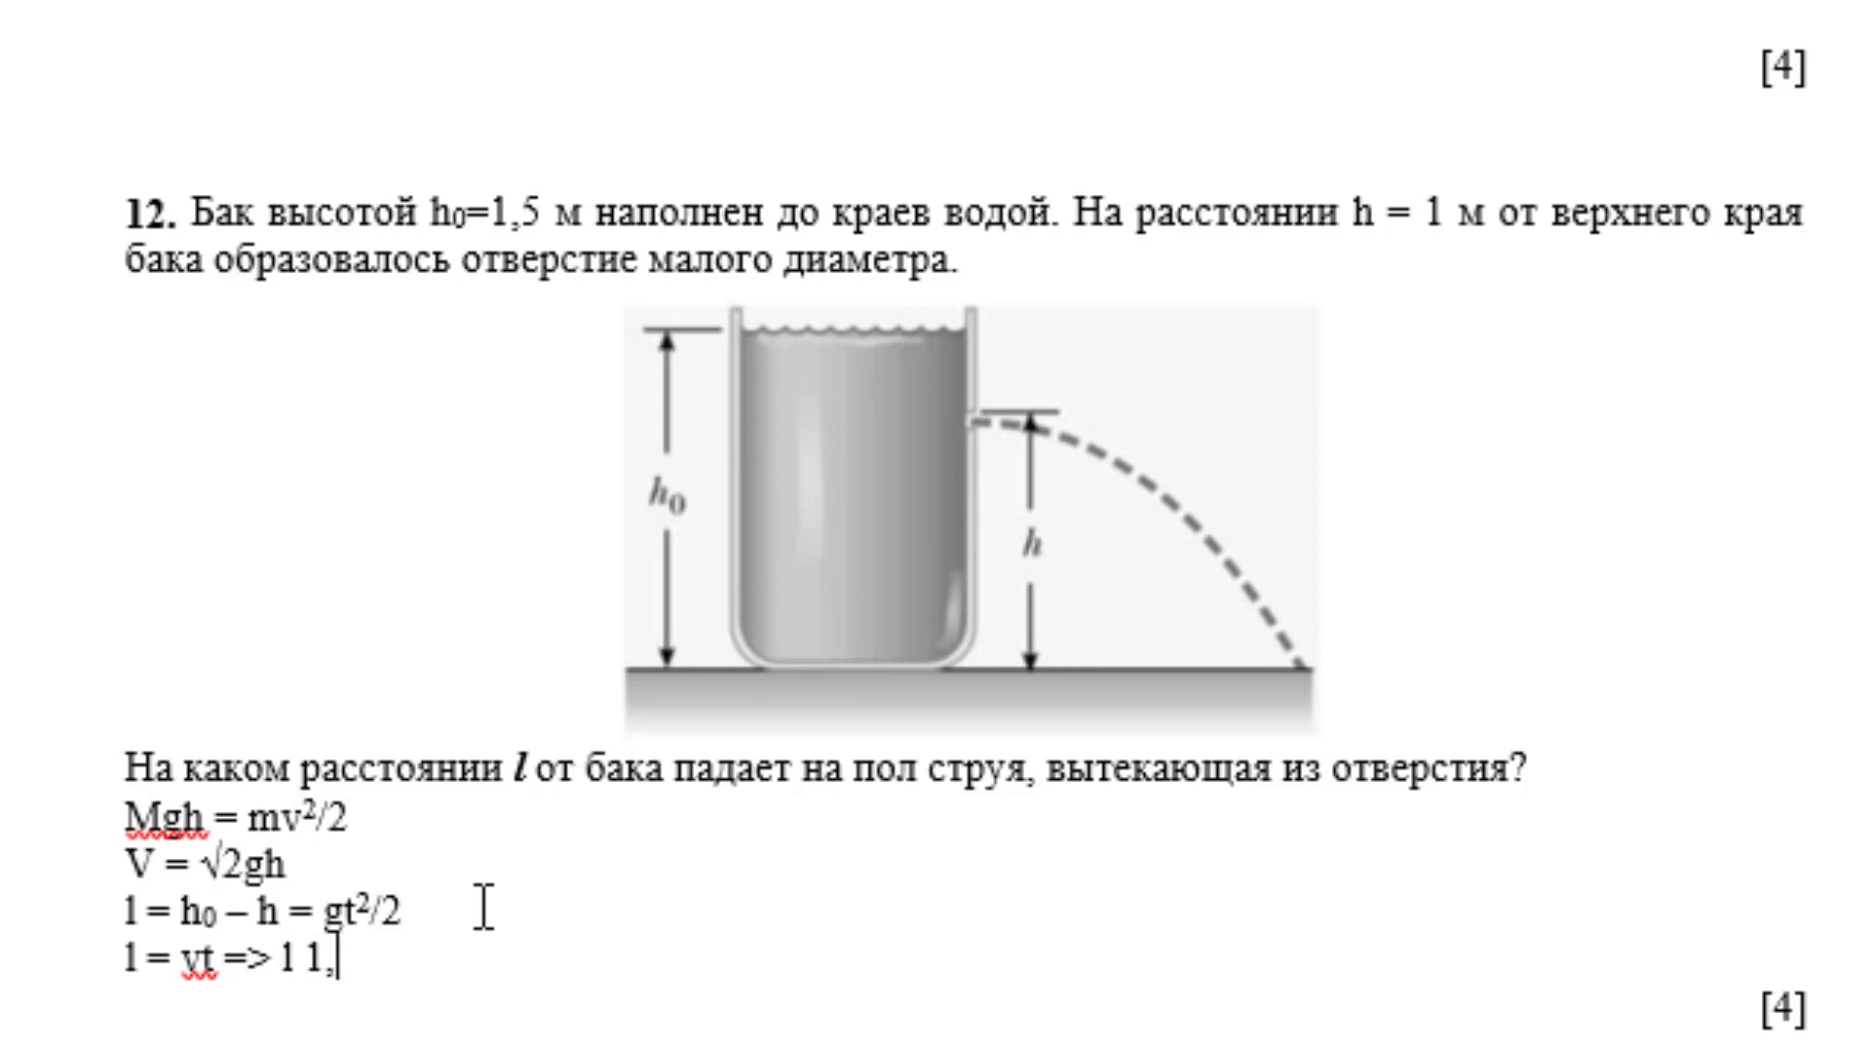
{"action": "type", "text": "4ь"}
{"action": "key", "text": "BackSpace"}
{"action": "type", "text": "м"}
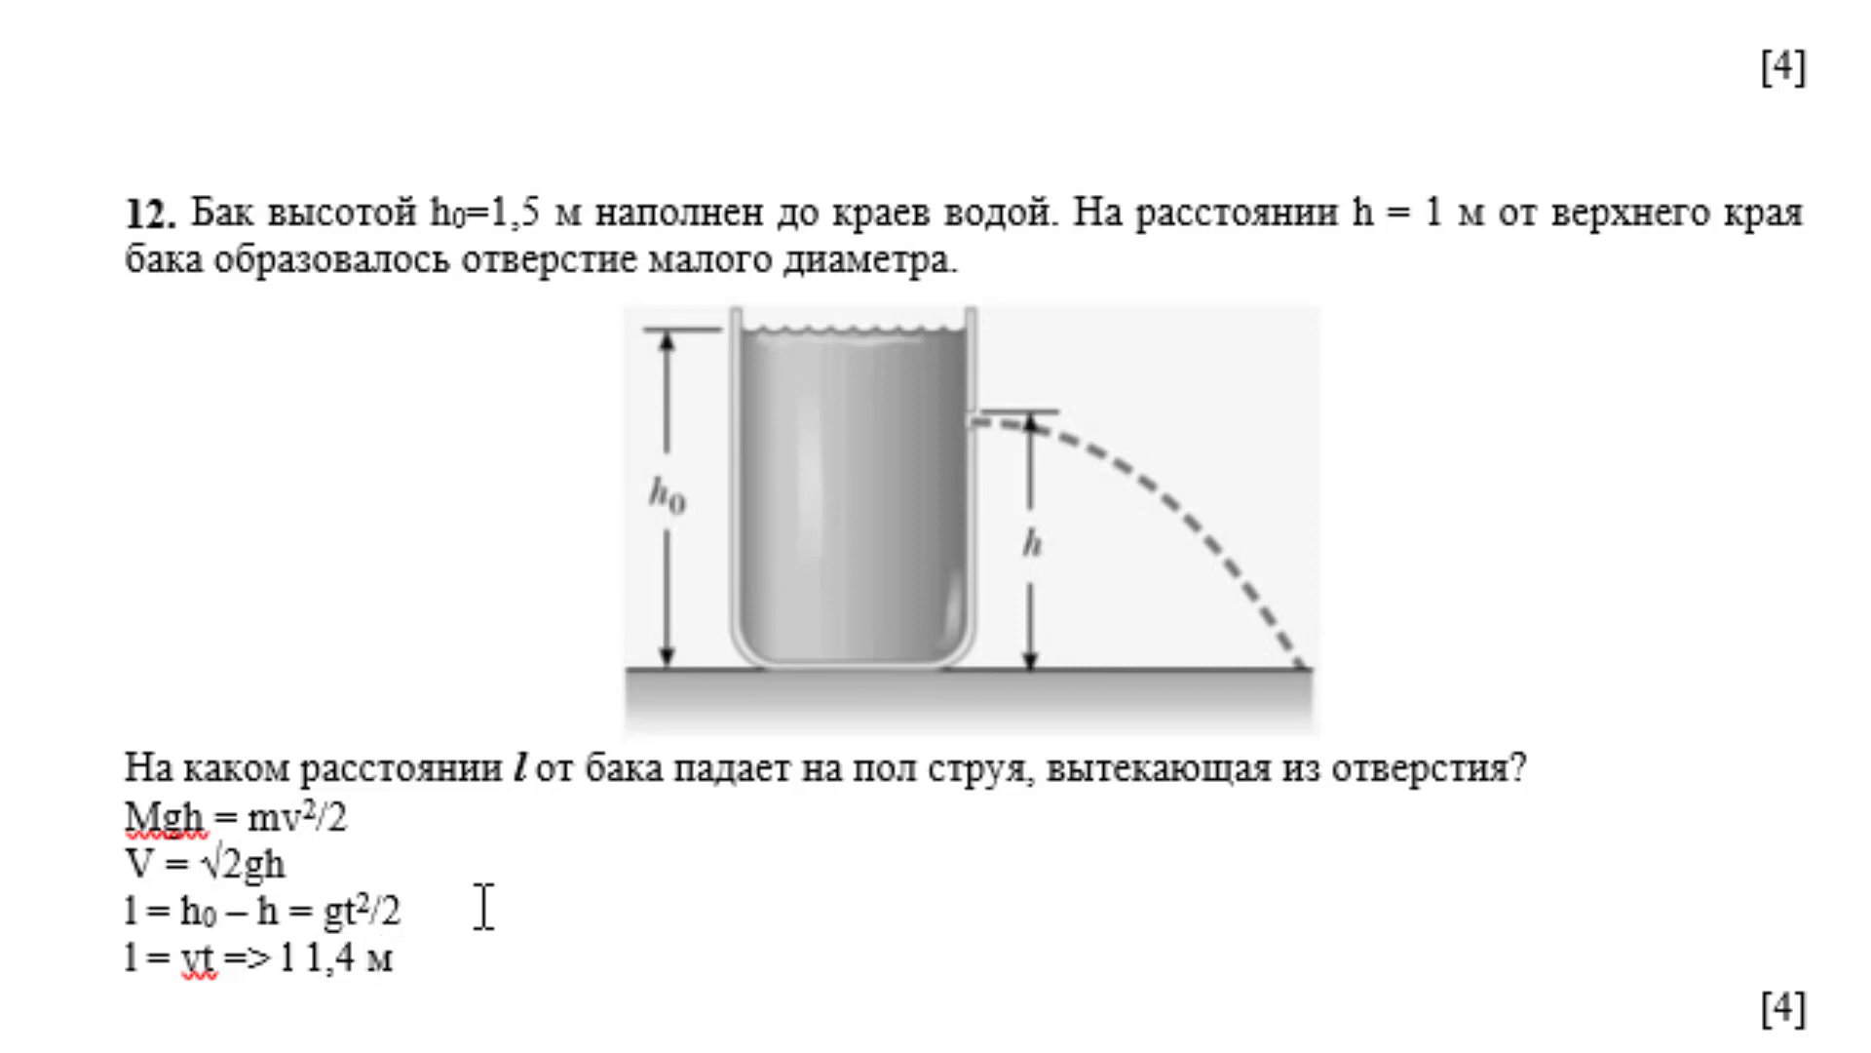